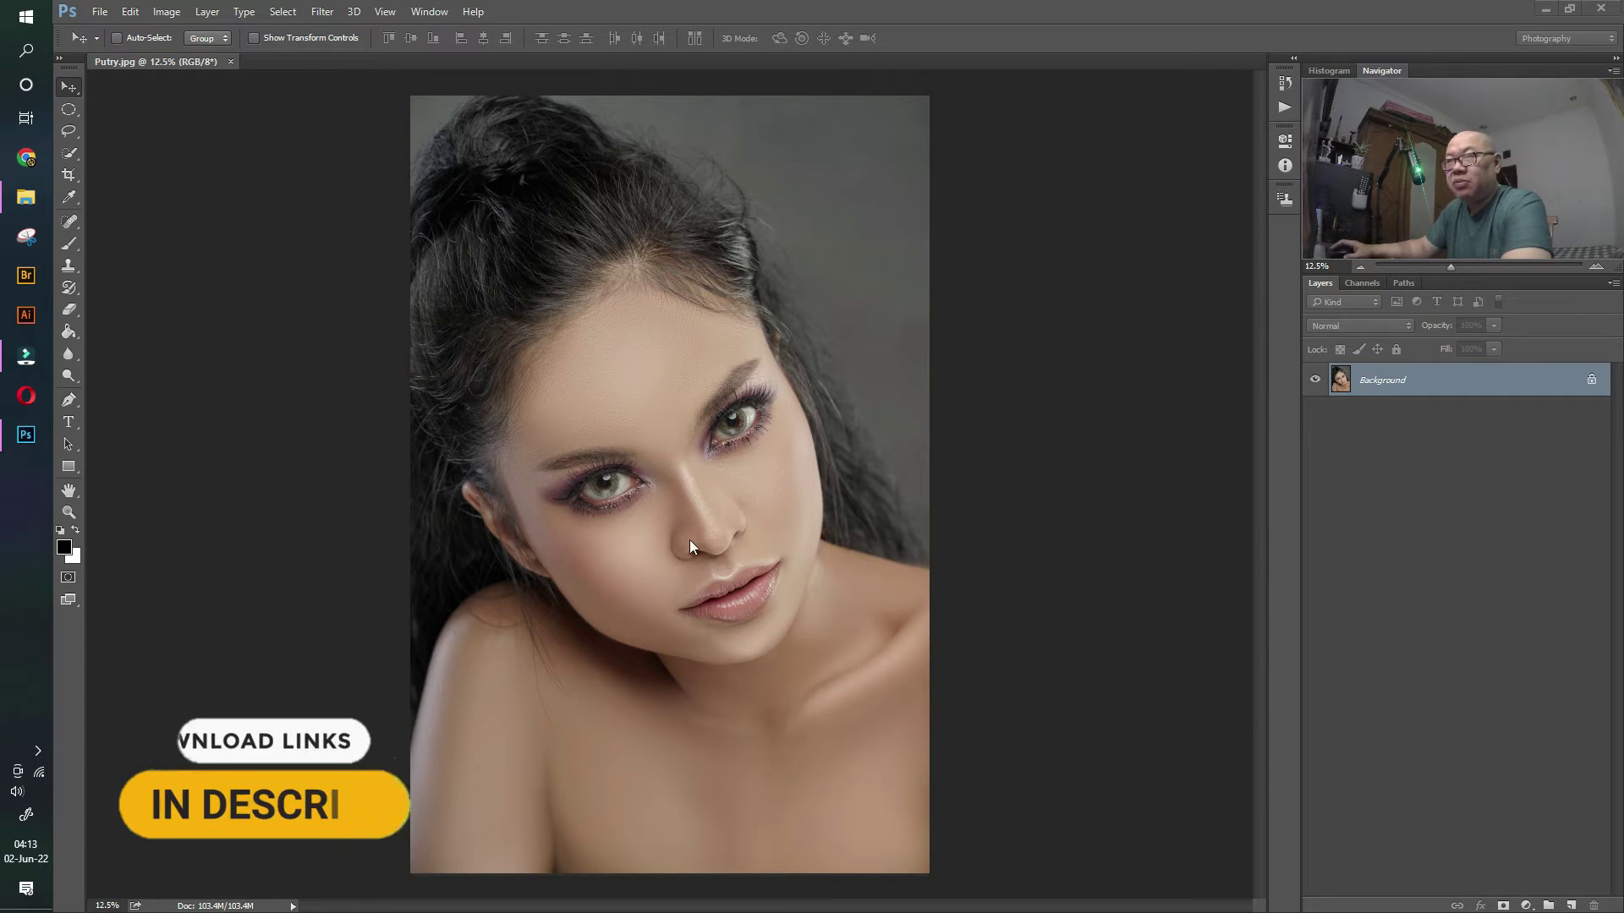
# - Activate the Brush tool for close-up work around the portrait's eyes and eyebrows
pyautogui.click(68, 512)
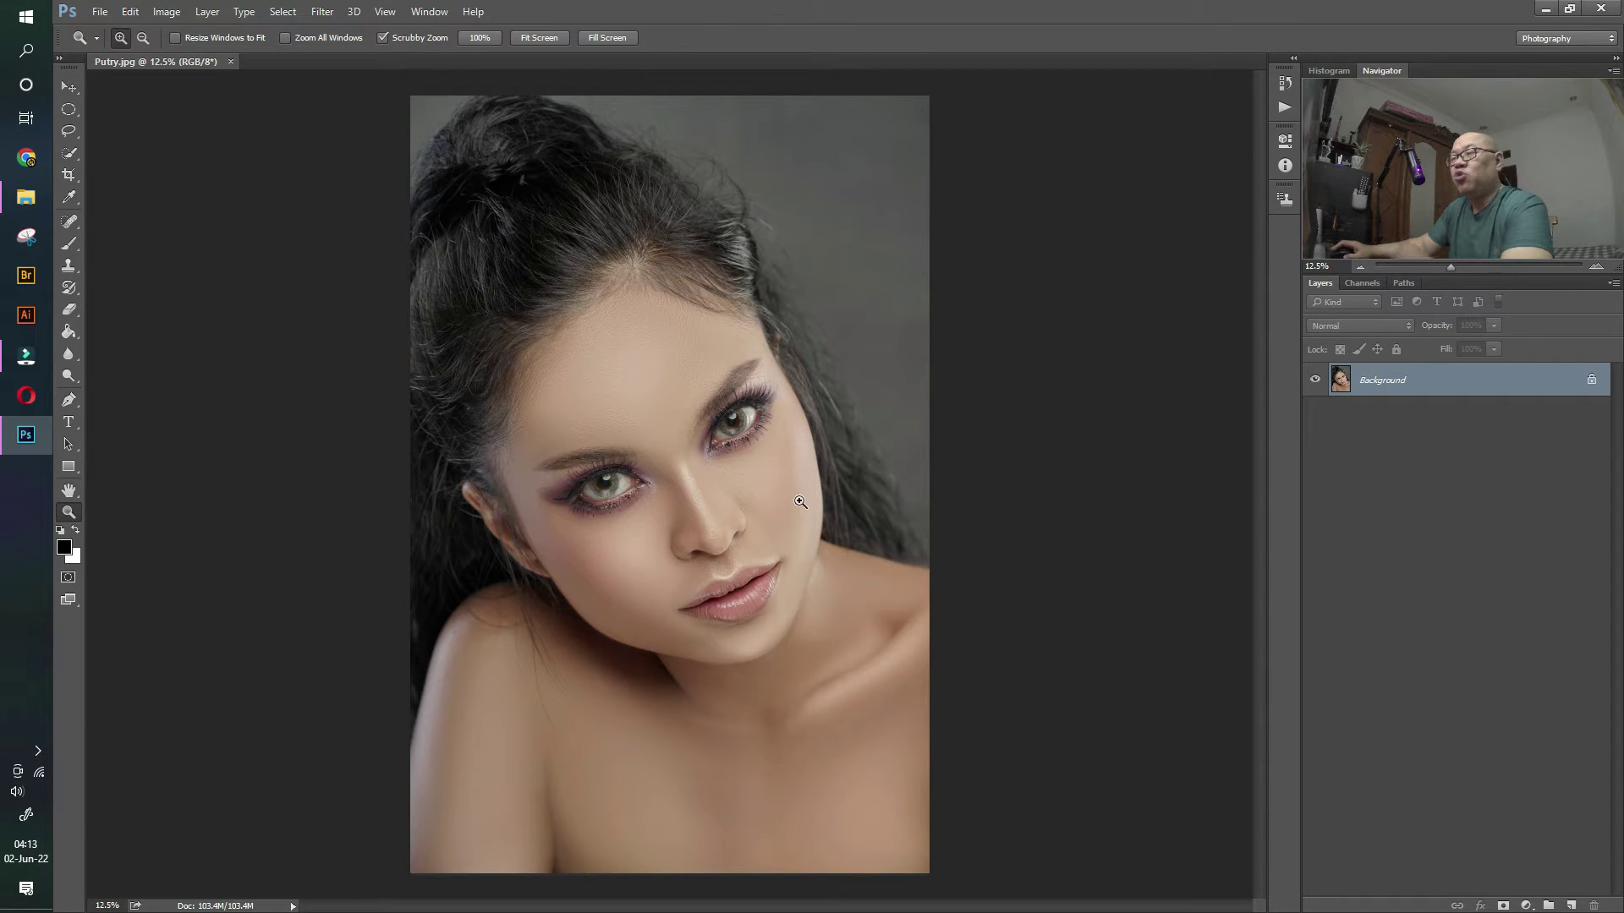
pyautogui.moveTo(803, 498); pyautogui.dragTo(709, 407)
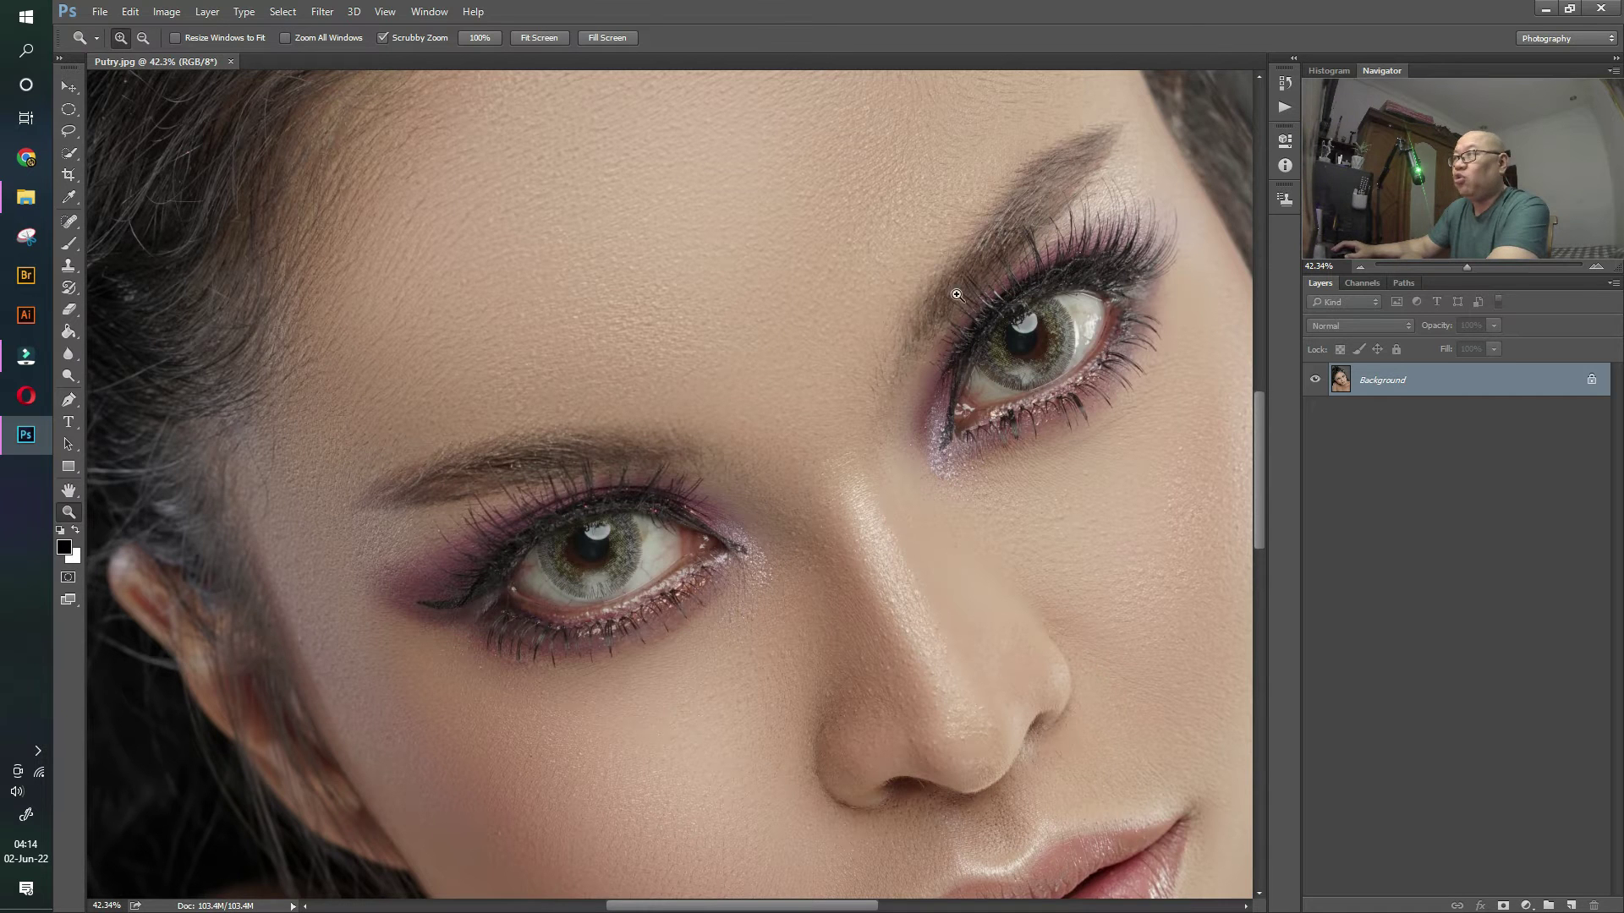
pyautogui.moveTo(867, 398); pyautogui.dragTo(845, 362)
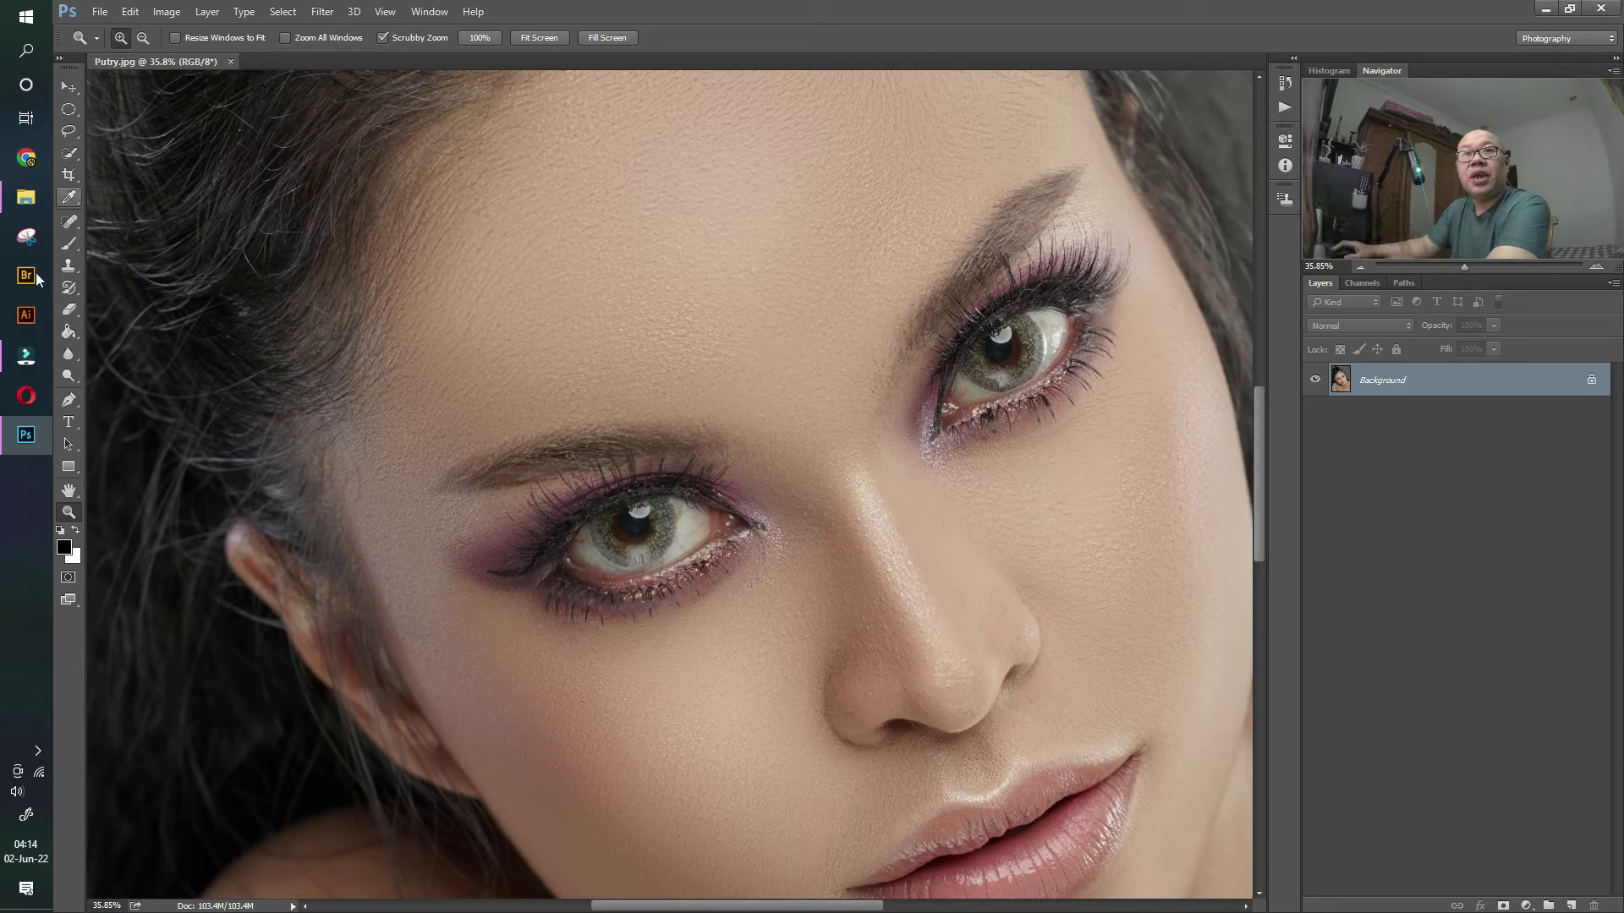
pyautogui.click(71, 243)
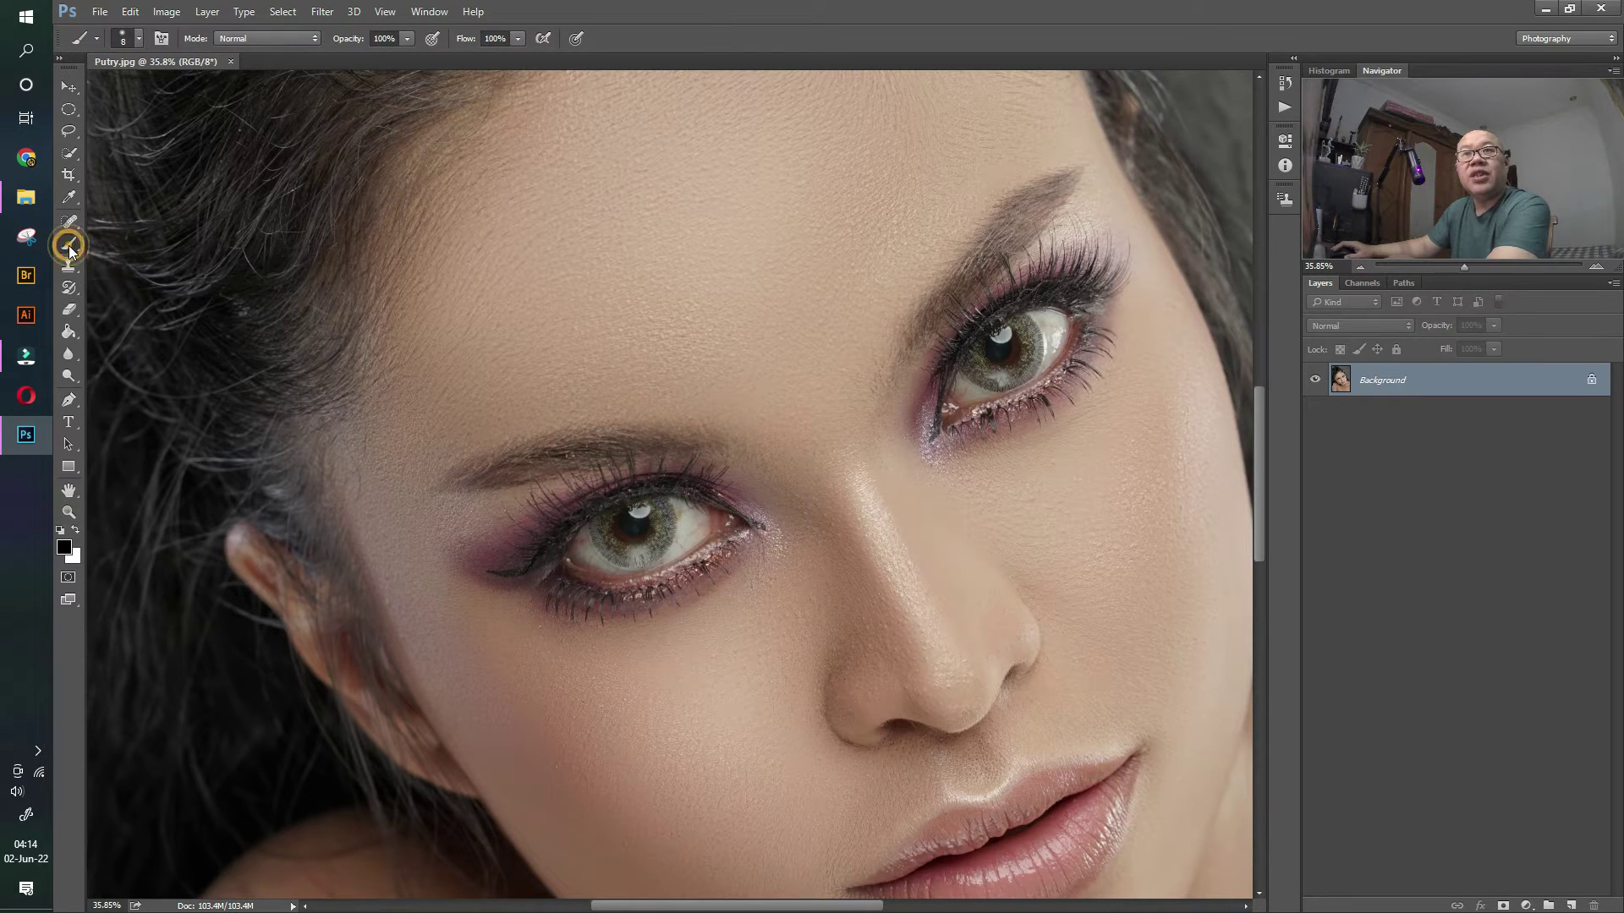
pyautogui.rightClick(71, 250)
pyautogui.click(139, 241)
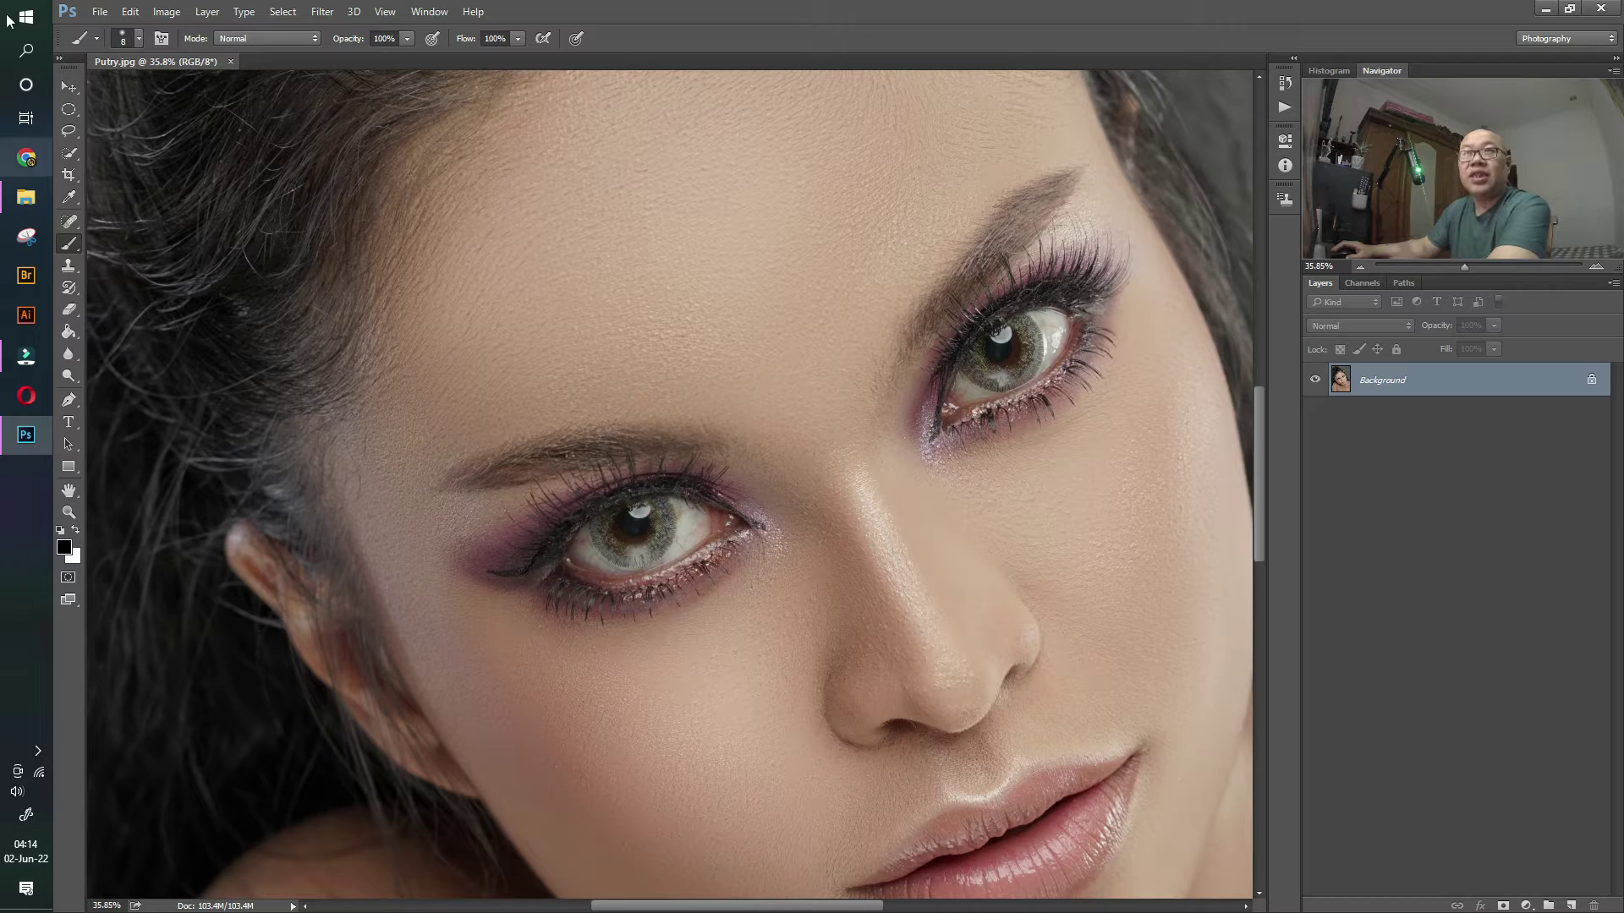
# - Load the Alis brush set from the Digtial Makeup folder in Downloads into the brush presets
pyautogui.click(139, 41)
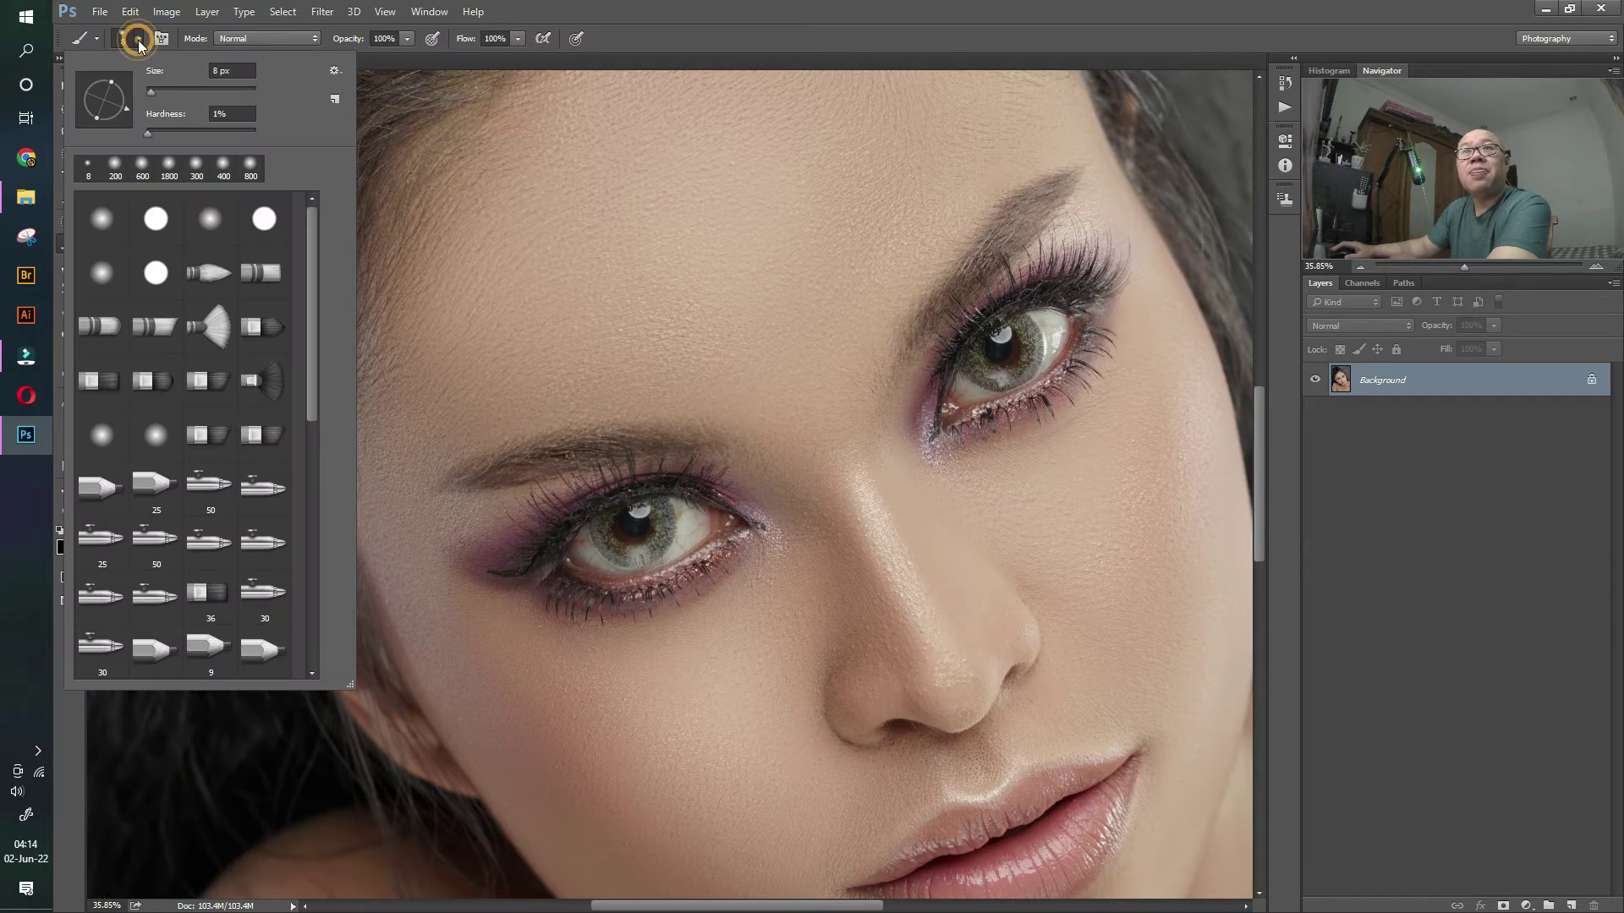
pyautogui.click(335, 71)
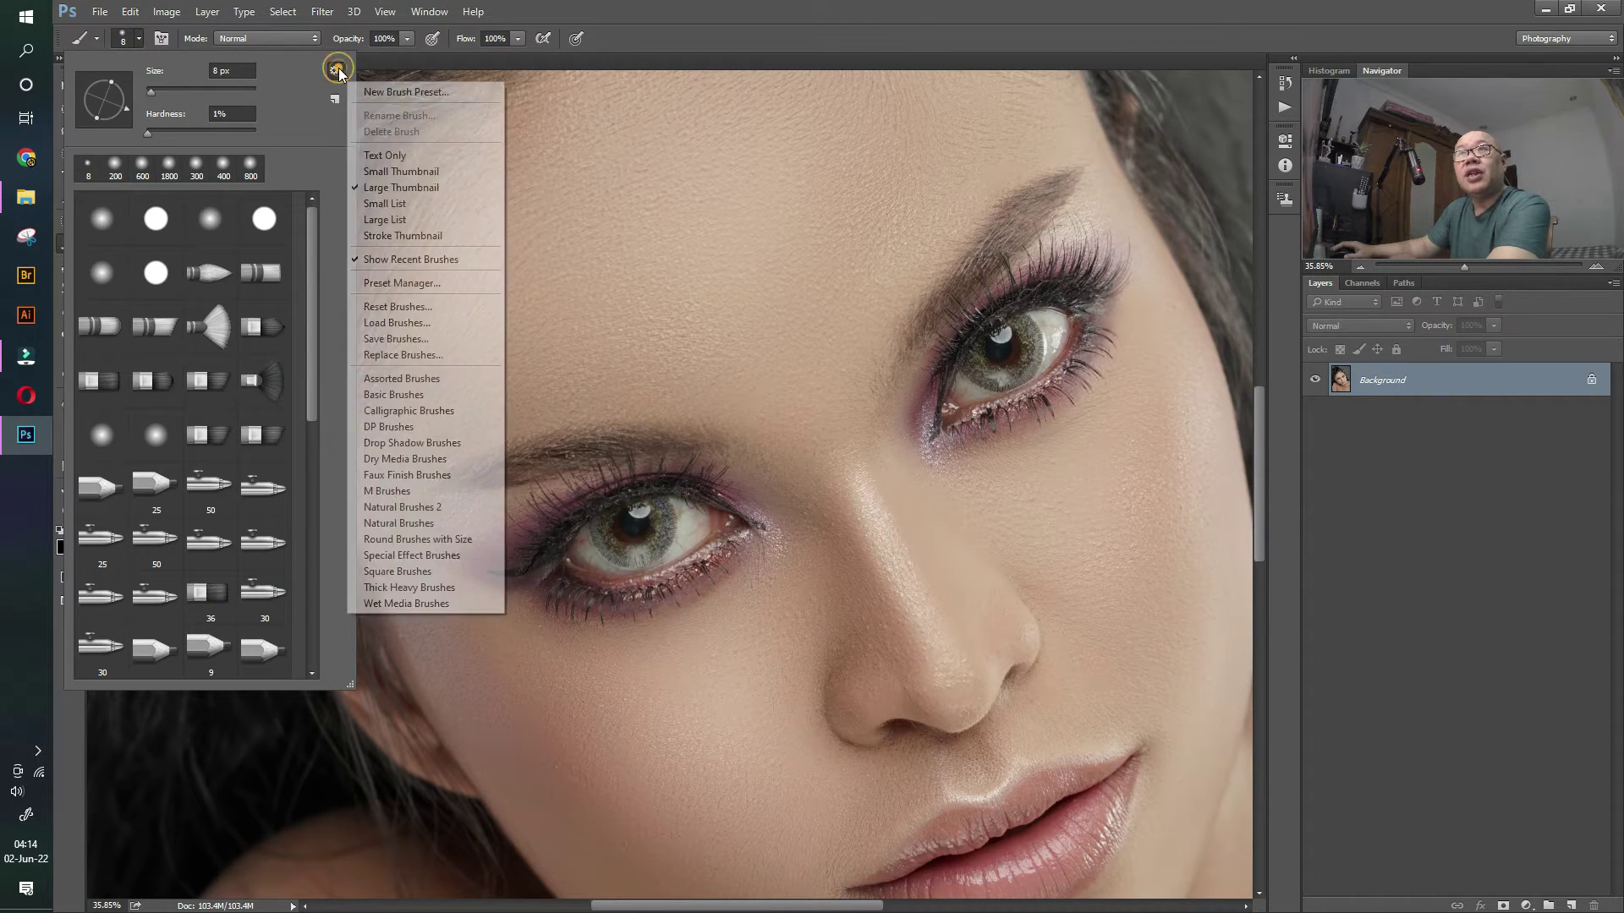
pyautogui.click(429, 324)
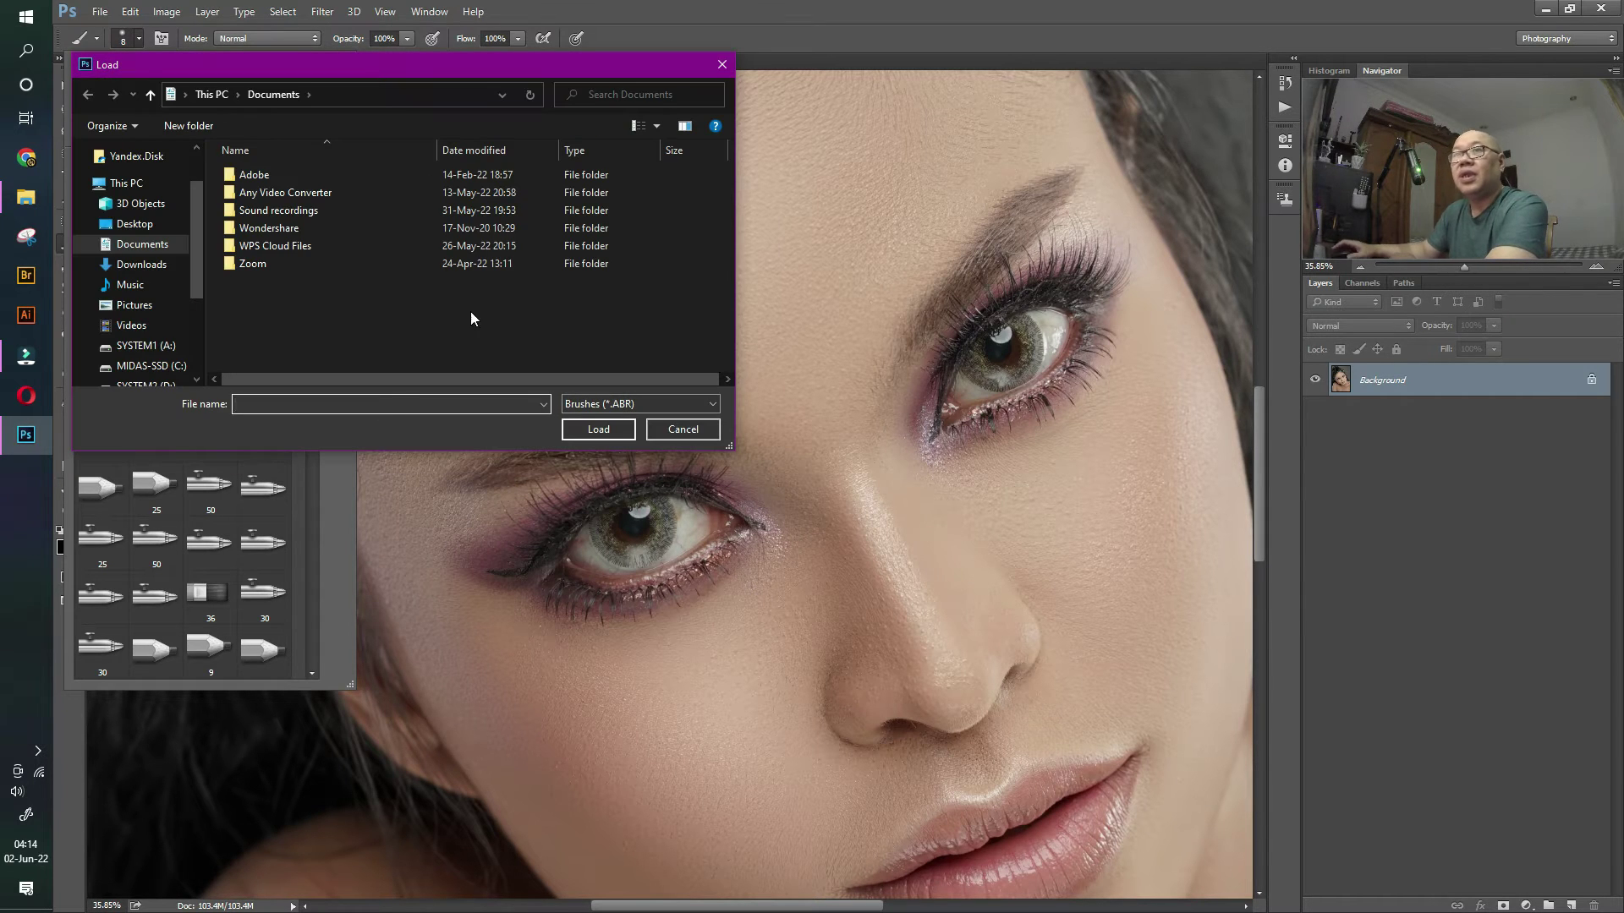
pyautogui.moveTo(193, 215); pyautogui.dragTo(195, 261)
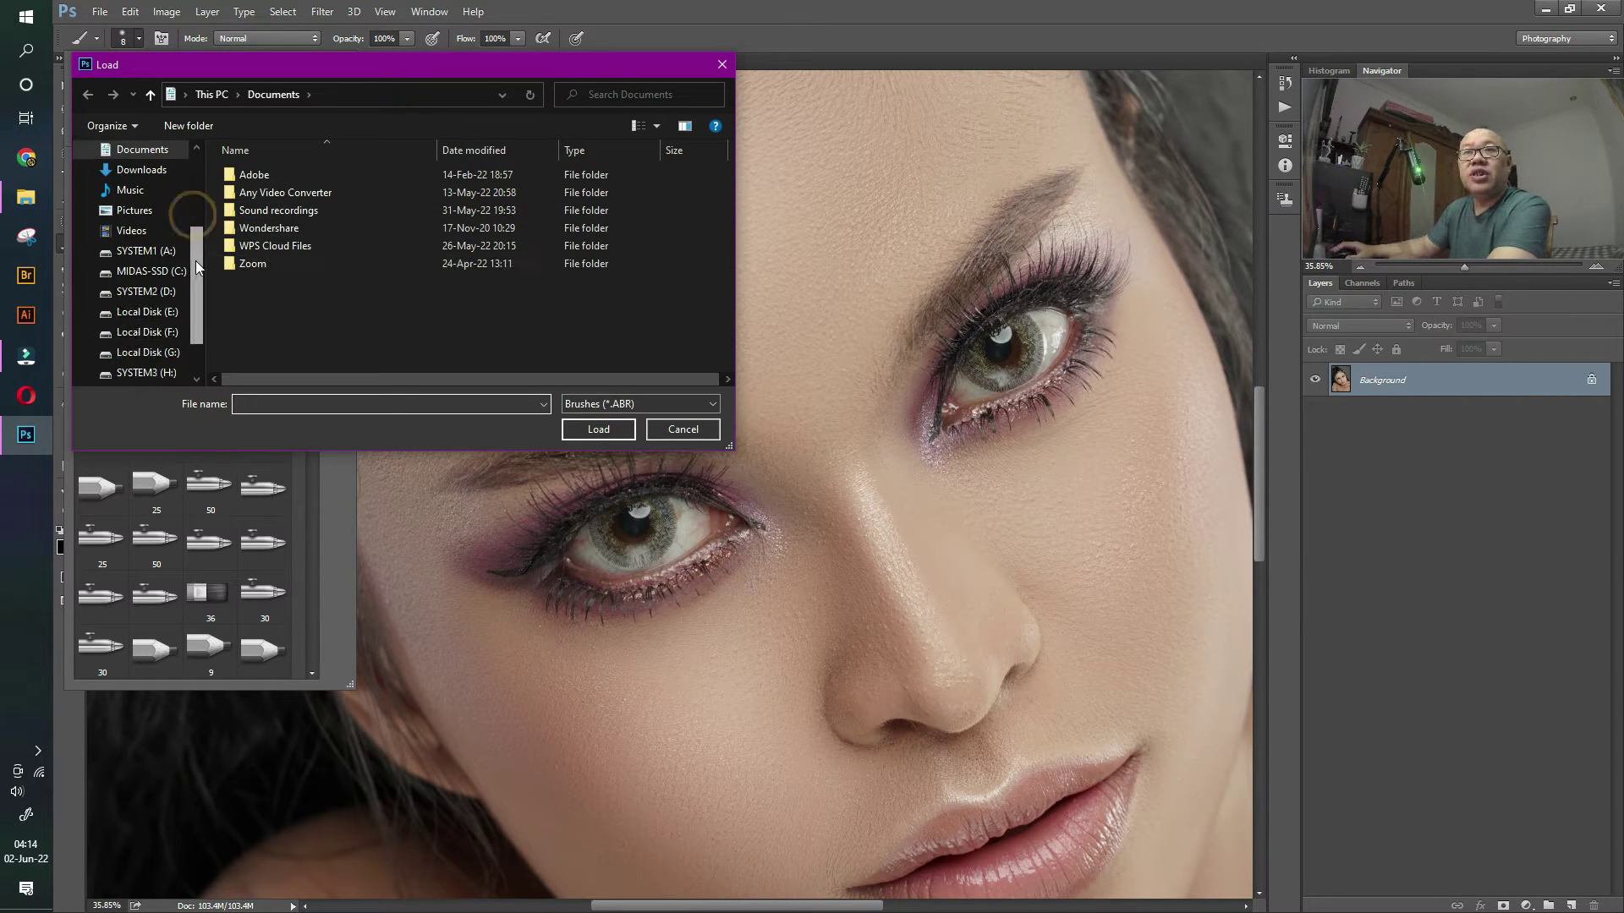
pyautogui.click(155, 170)
pyautogui.click(279, 218)
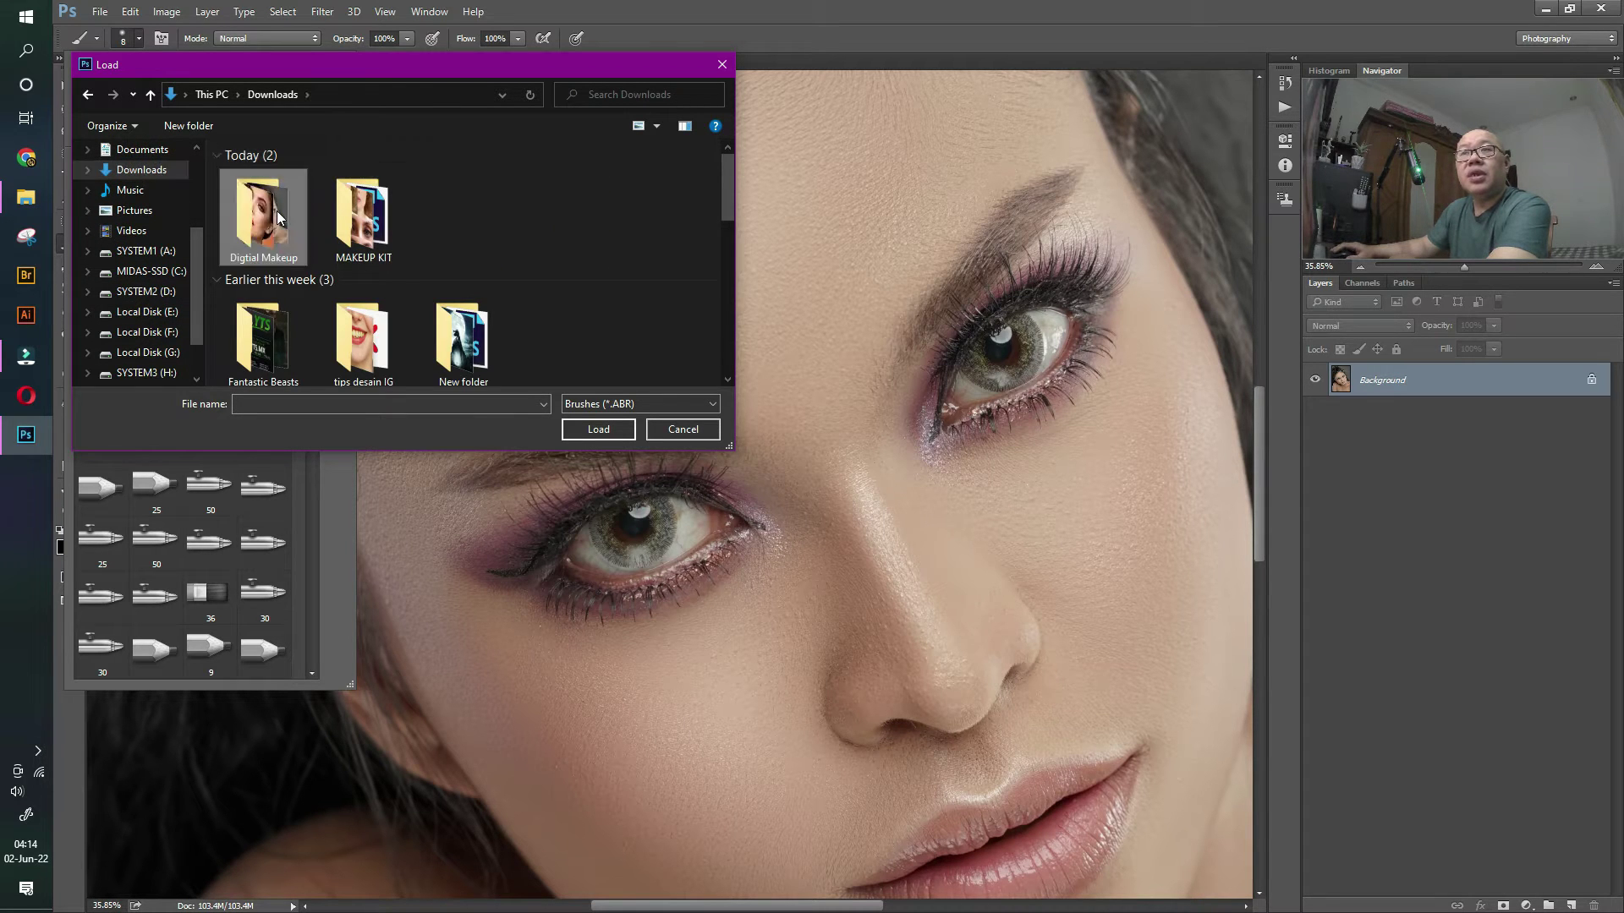
pyautogui.doubleClick(279, 218)
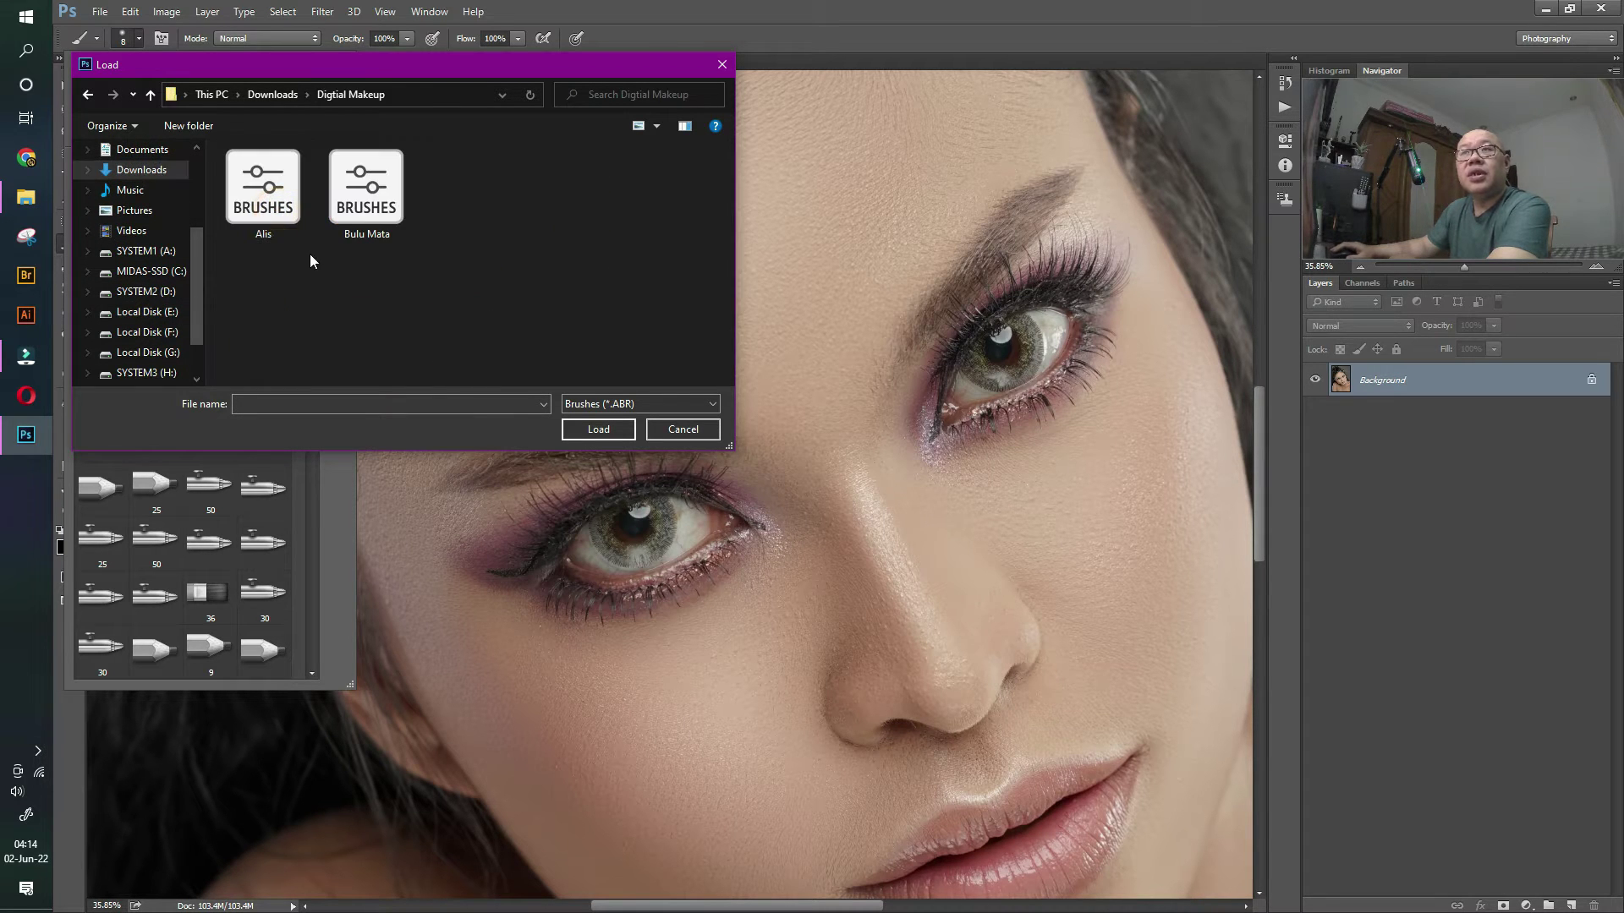
pyautogui.click(290, 210)
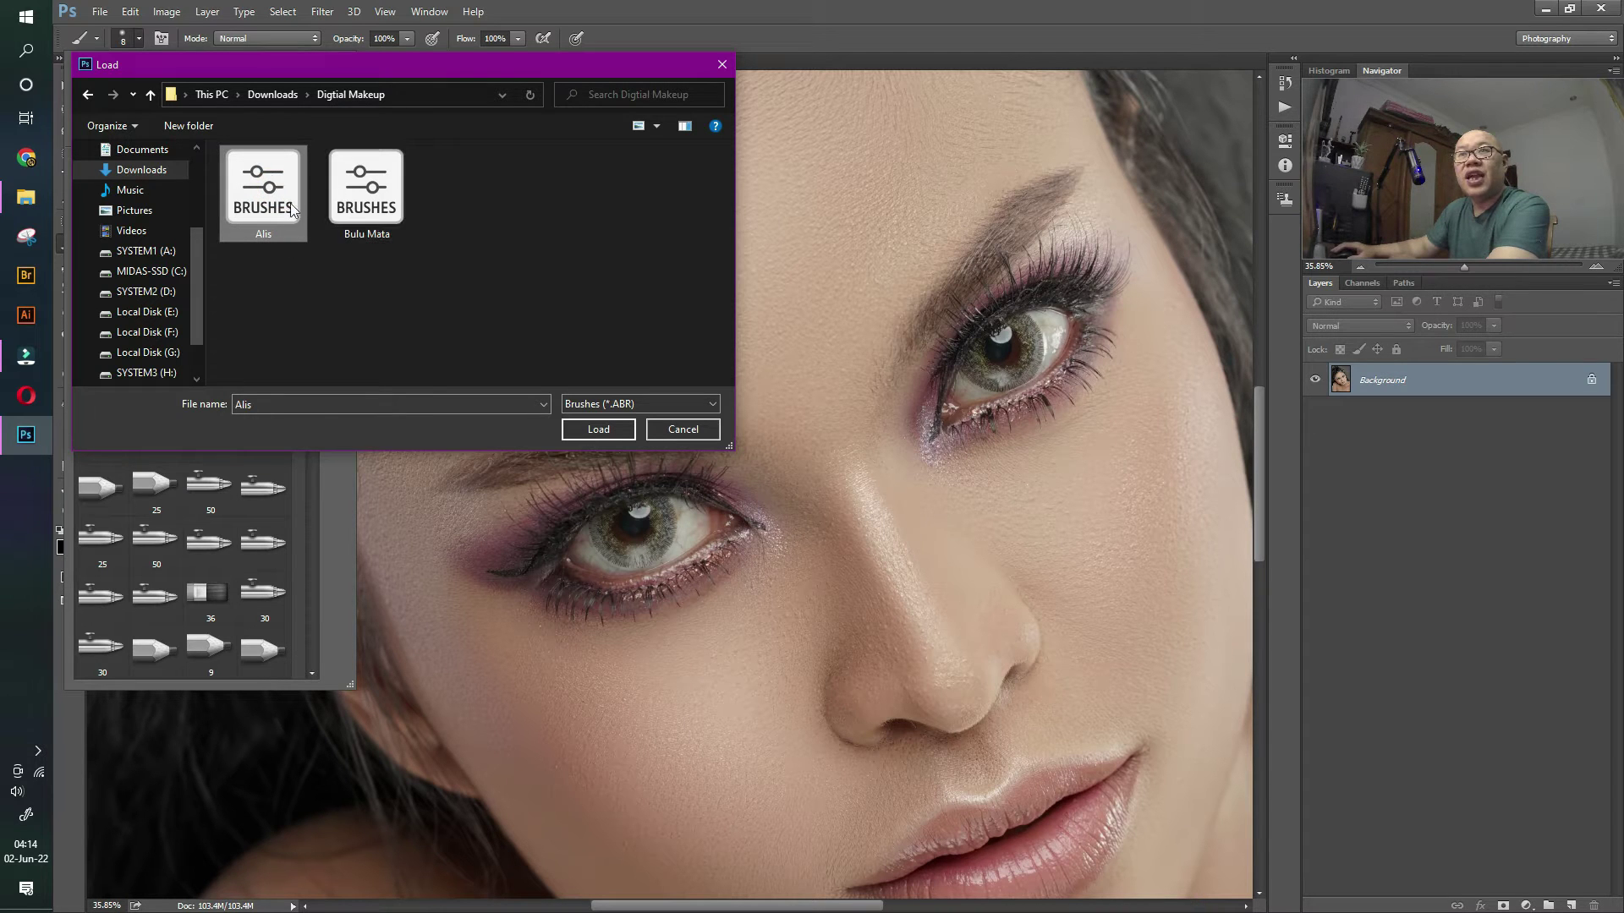
pyautogui.click(598, 428)
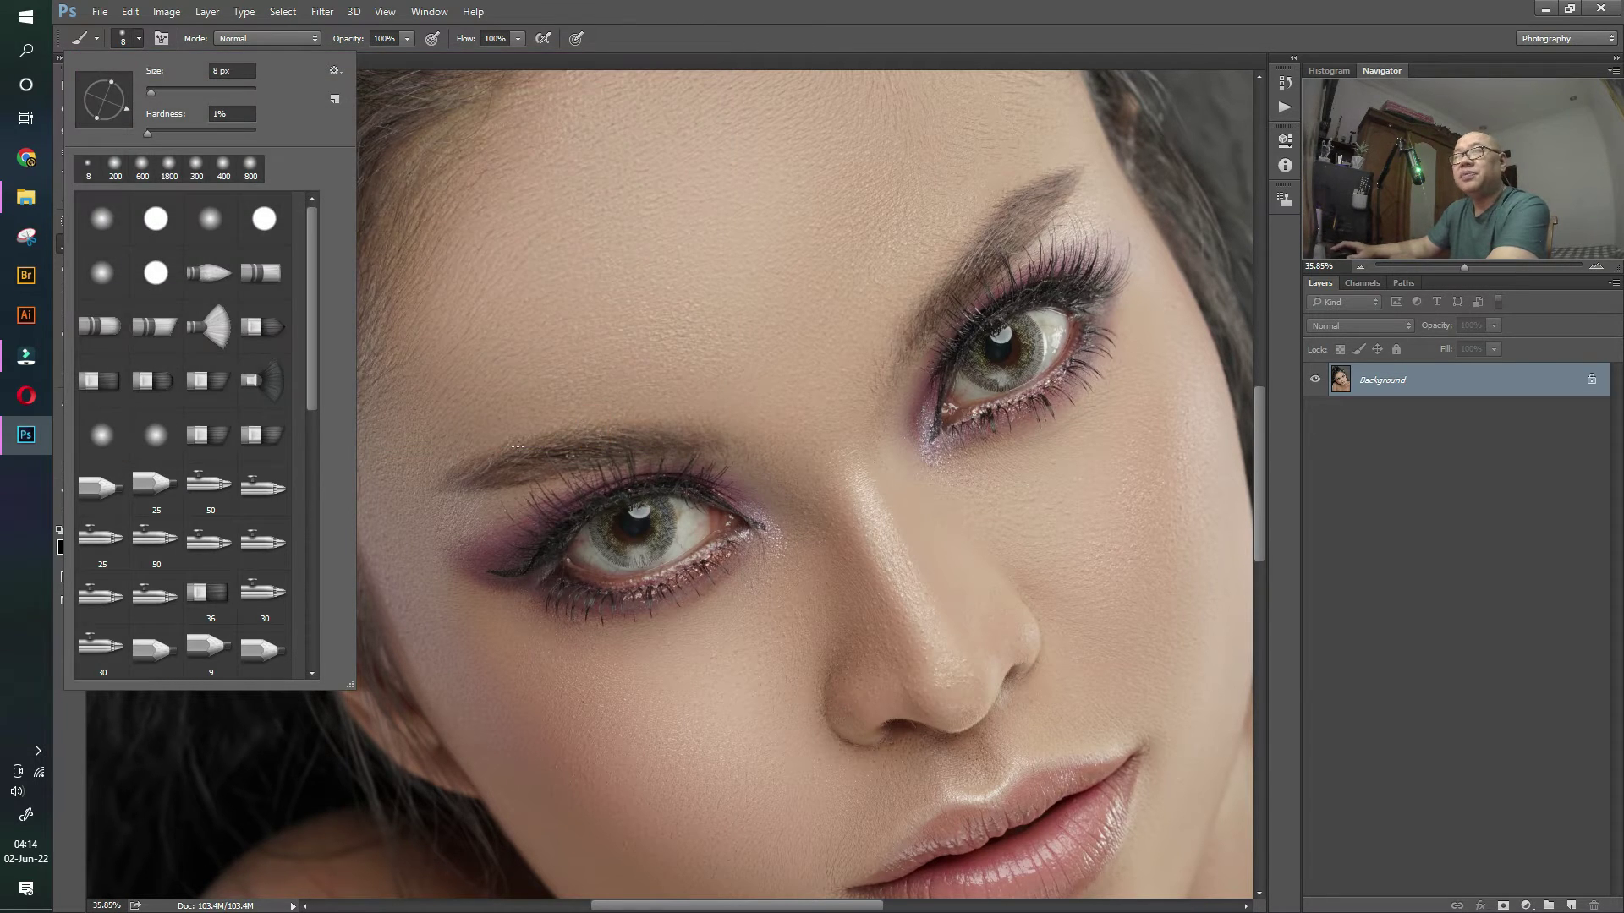
# - Select the last 79 px hair-stroke brush of the loaded set and add a new empty layer above the Background
pyautogui.moveTo(315, 335); pyautogui.dragTo(316, 647)
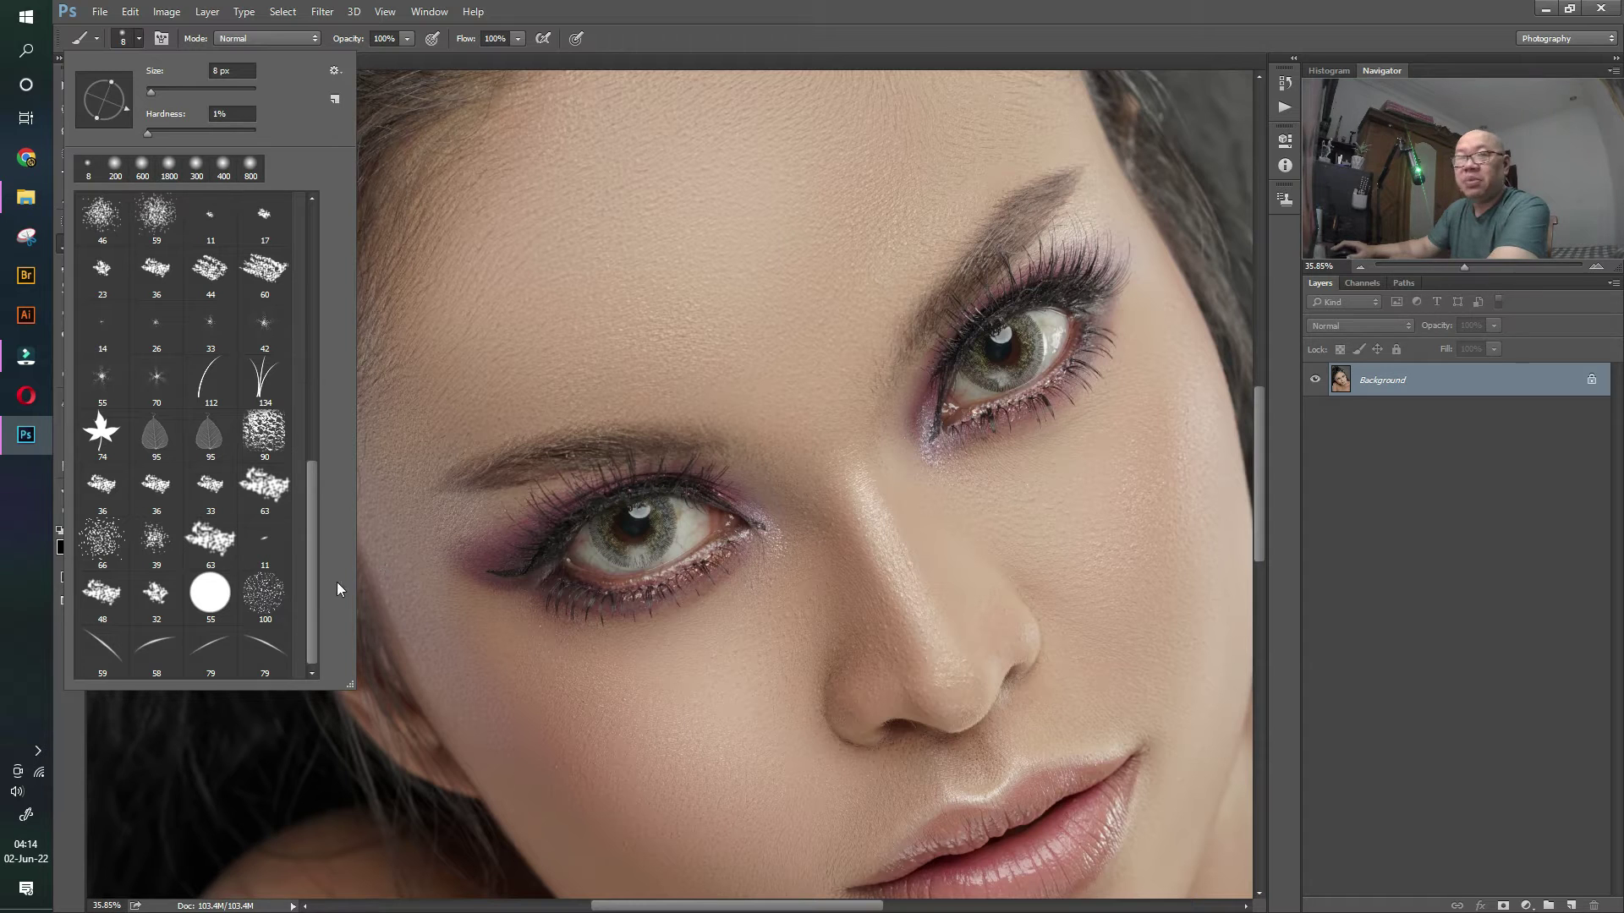
pyautogui.click(274, 651)
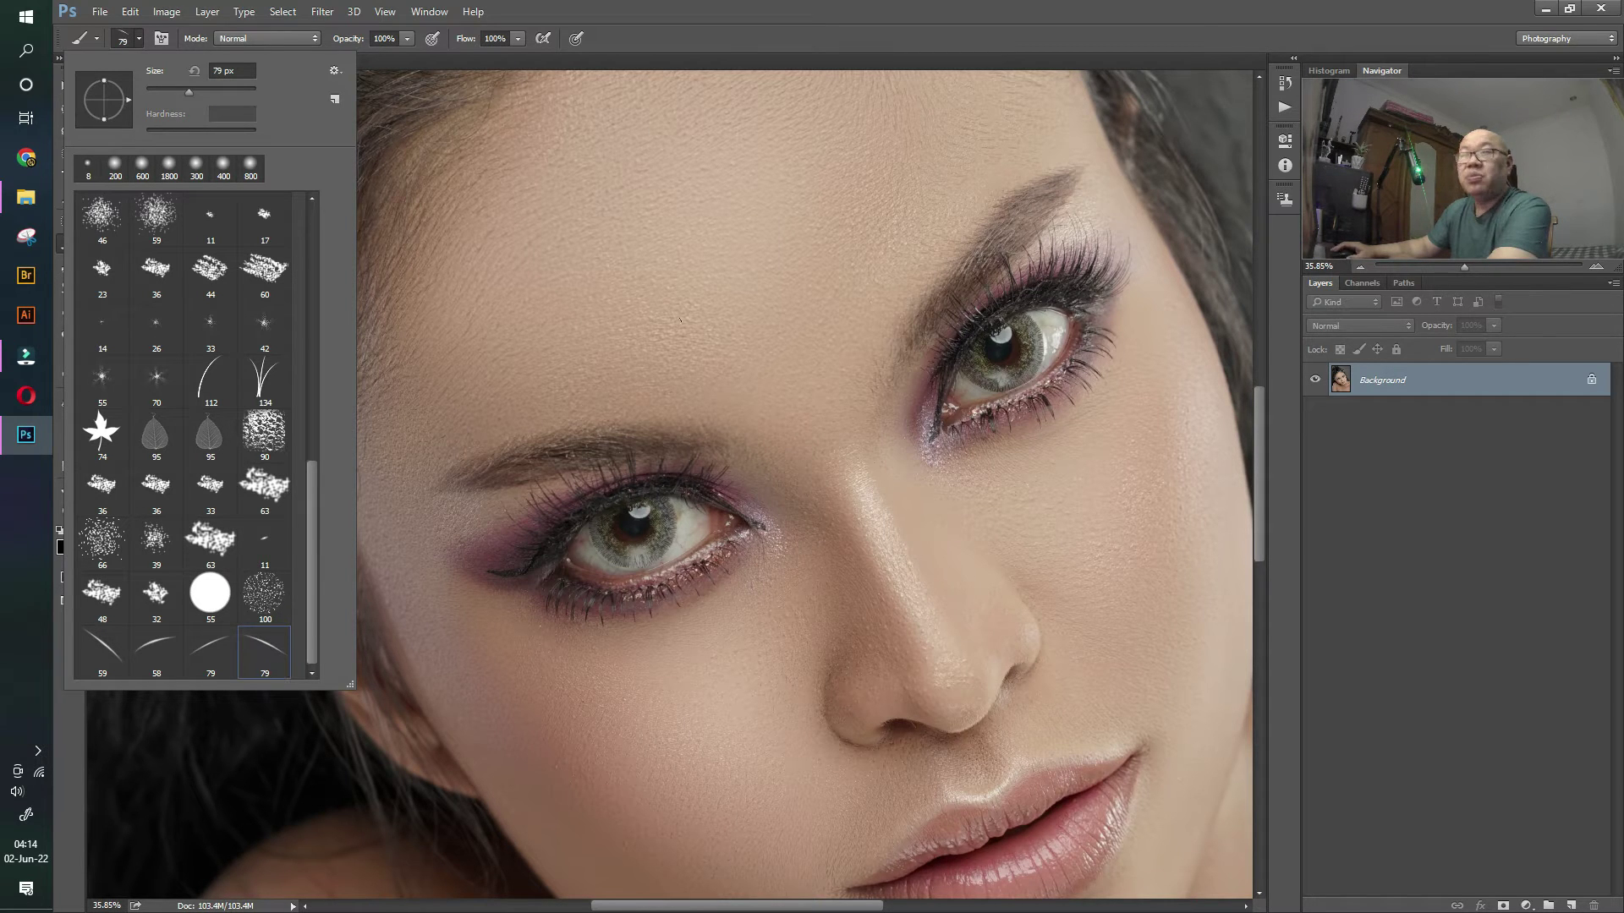
pyautogui.click(935, 25)
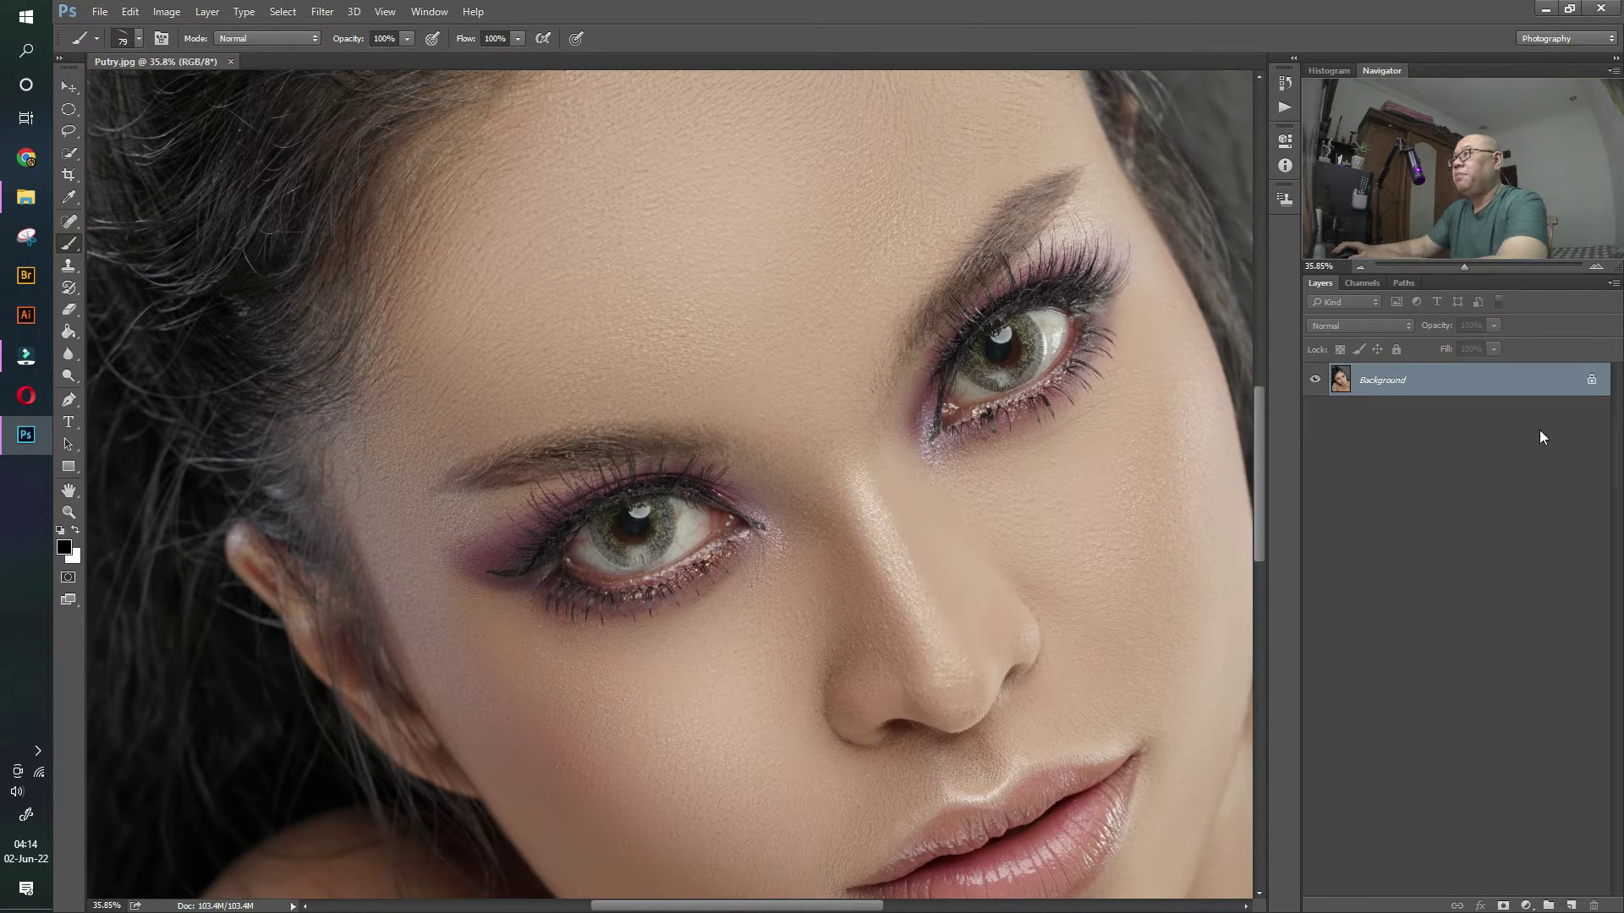
pyautogui.click(1573, 905)
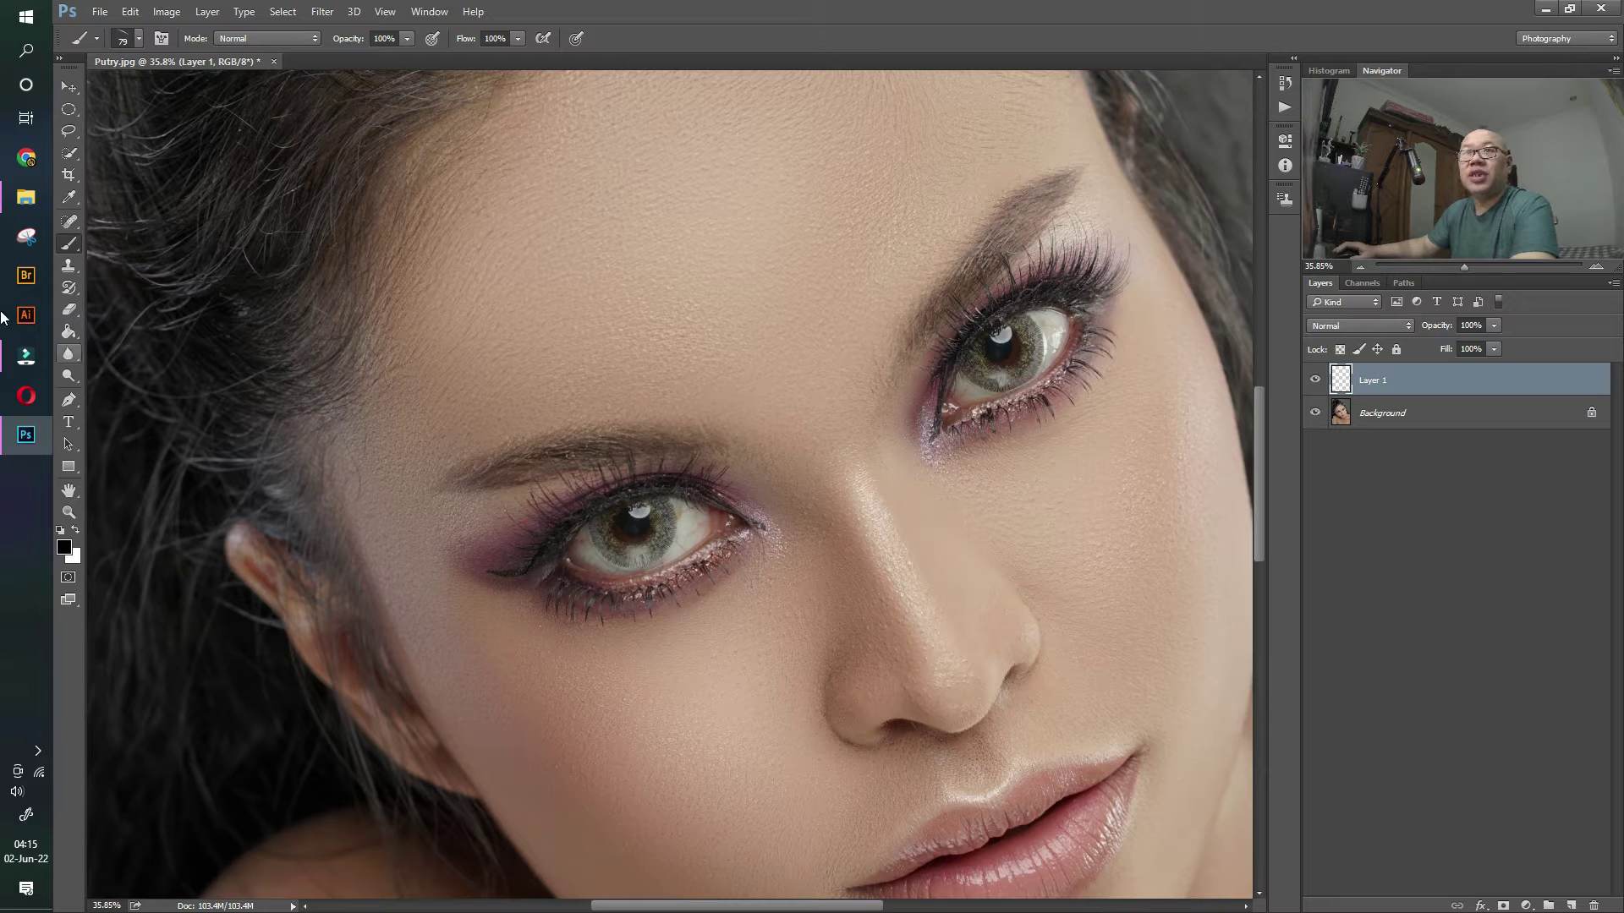
# - Trace the upper edge of the eyebrow on the right of the portrait with a Pen tool path, from inner end to outer tip
pyautogui.click(69, 402)
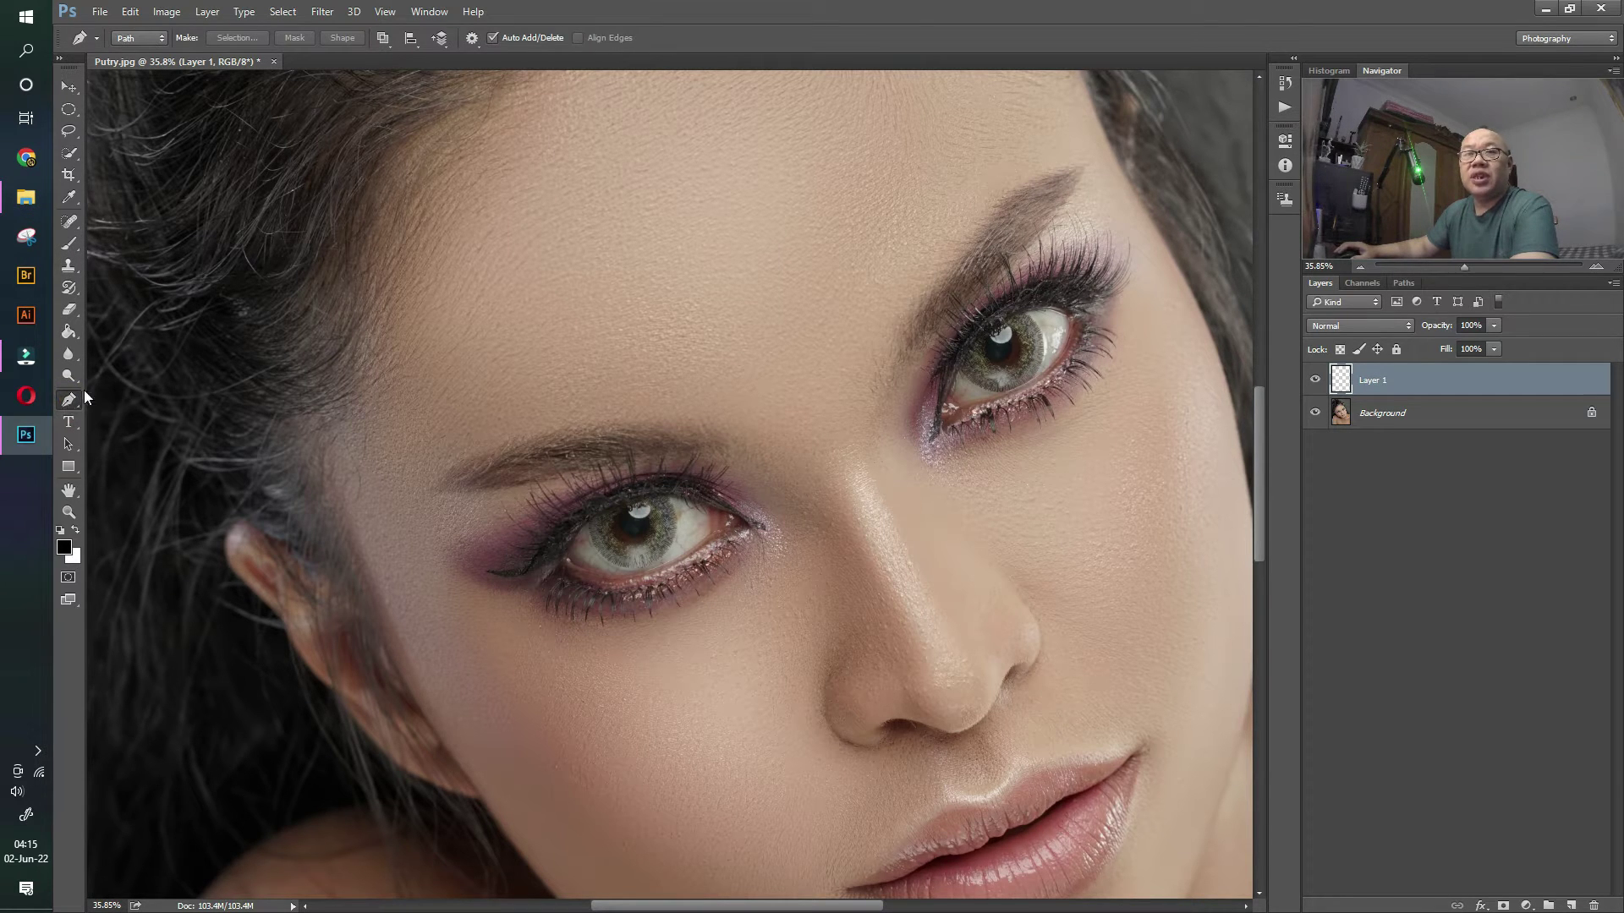
pyautogui.click(898, 366)
pyautogui.click(914, 322)
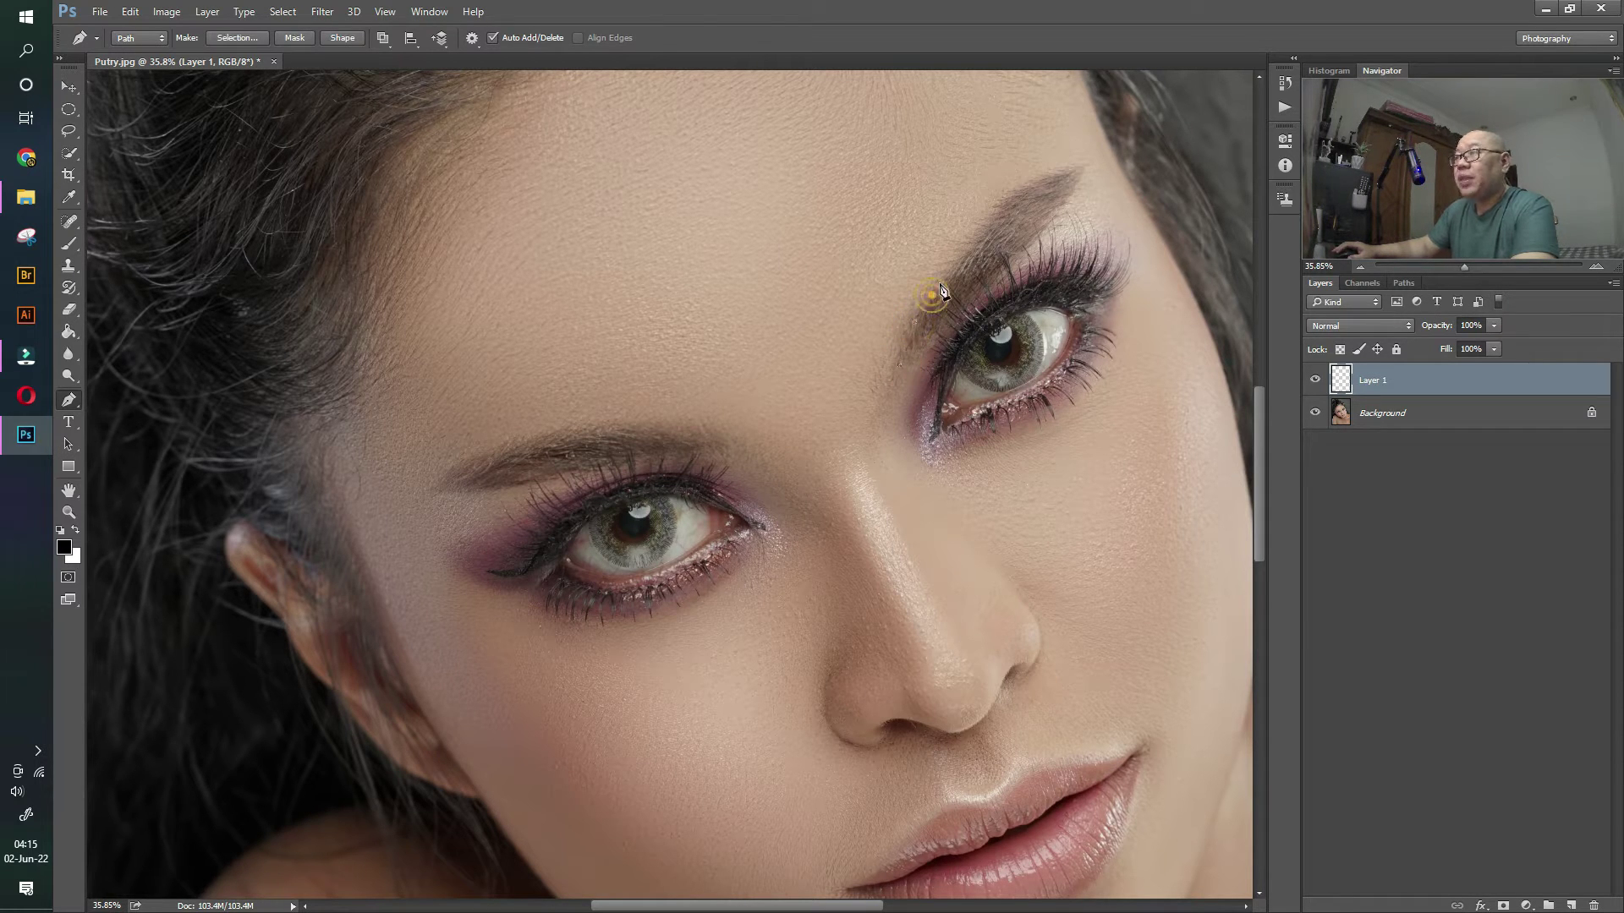
pyautogui.click(949, 270)
pyautogui.click(971, 245)
pyautogui.click(985, 223)
pyautogui.click(999, 204)
pyautogui.click(1021, 192)
pyautogui.click(1043, 182)
pyautogui.click(1063, 172)
pyautogui.click(1084, 167)
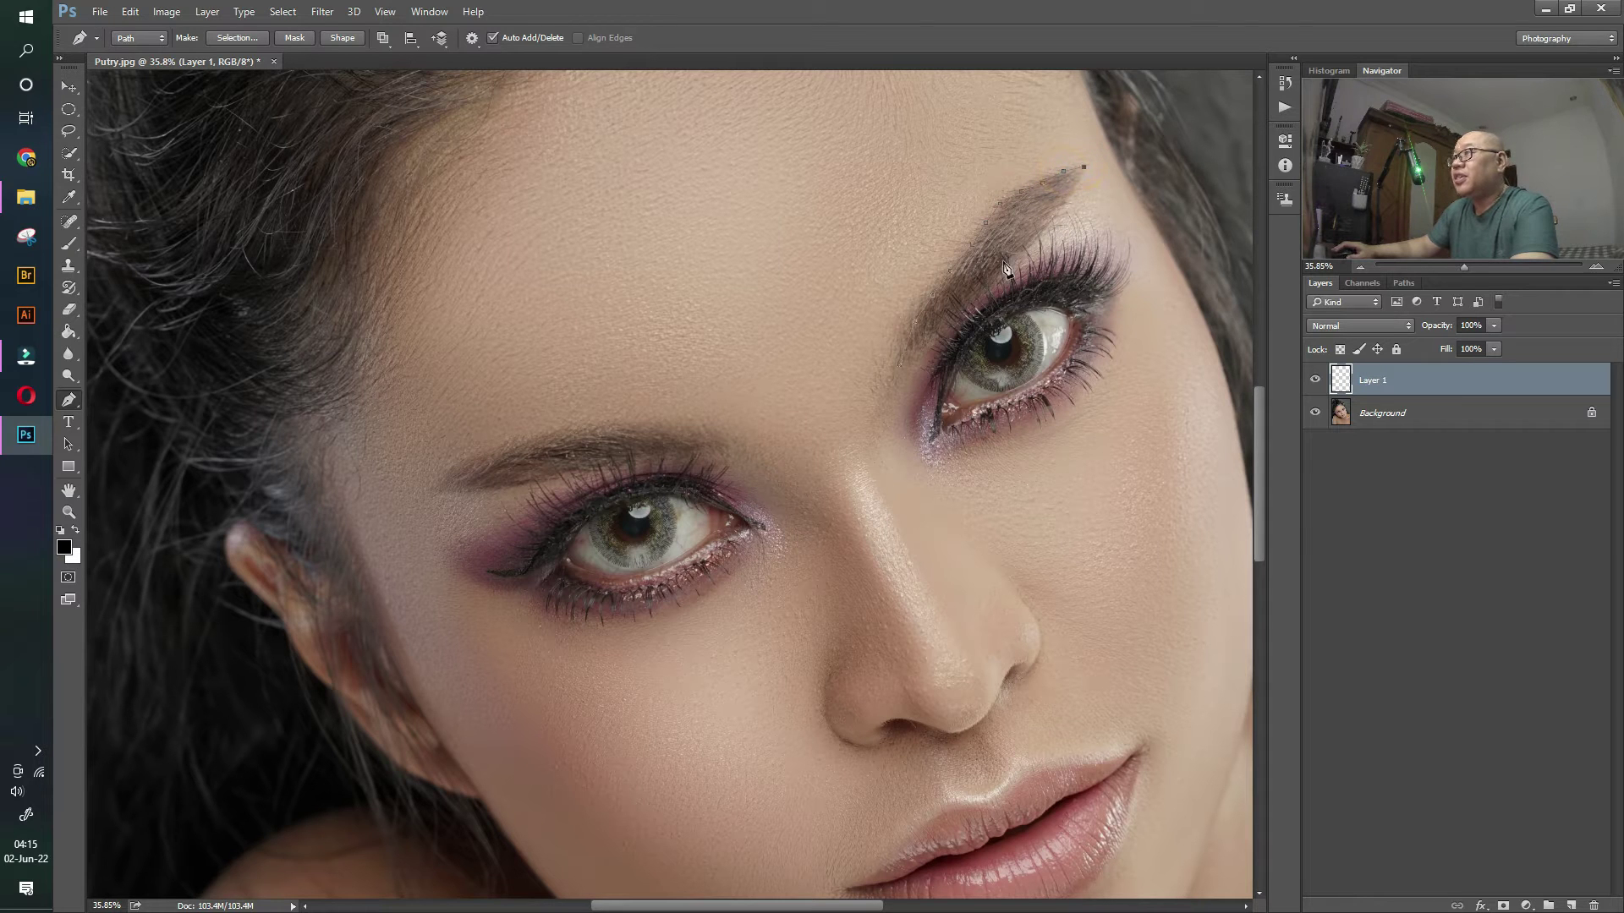
# - Continue the path along the lower edge of the same eyebrow back to its inner end, with a curved middle segment
pyautogui.moveTo(984, 284); pyautogui.dragTo(927, 323)
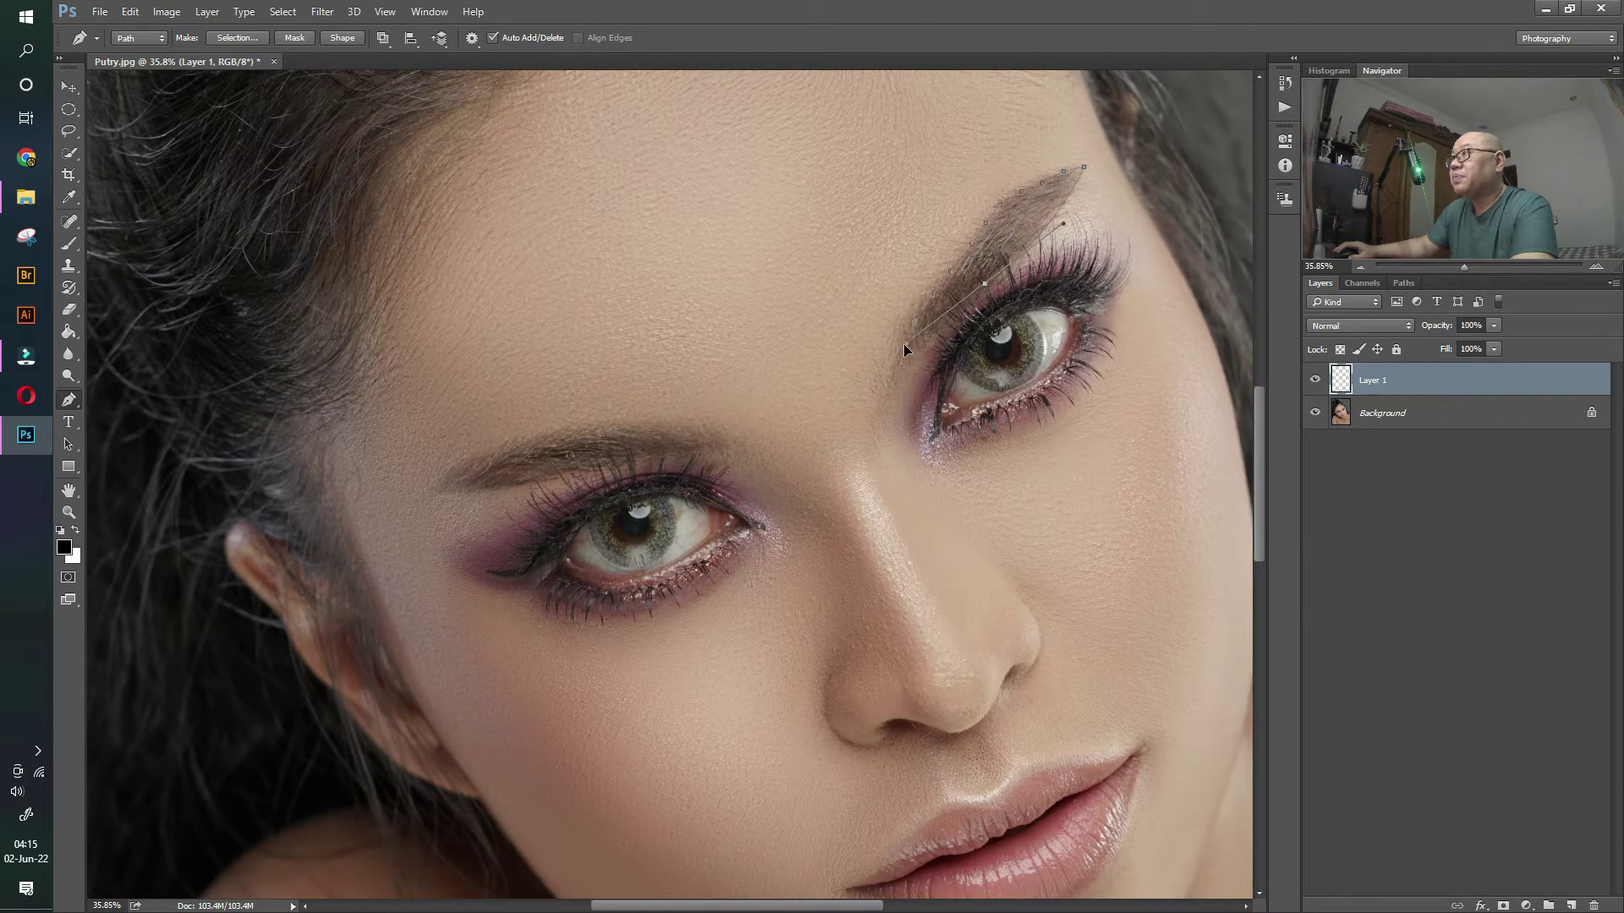
pyautogui.keyDown('alt'); pyautogui.click(985, 285); pyautogui.keyUp('alt')
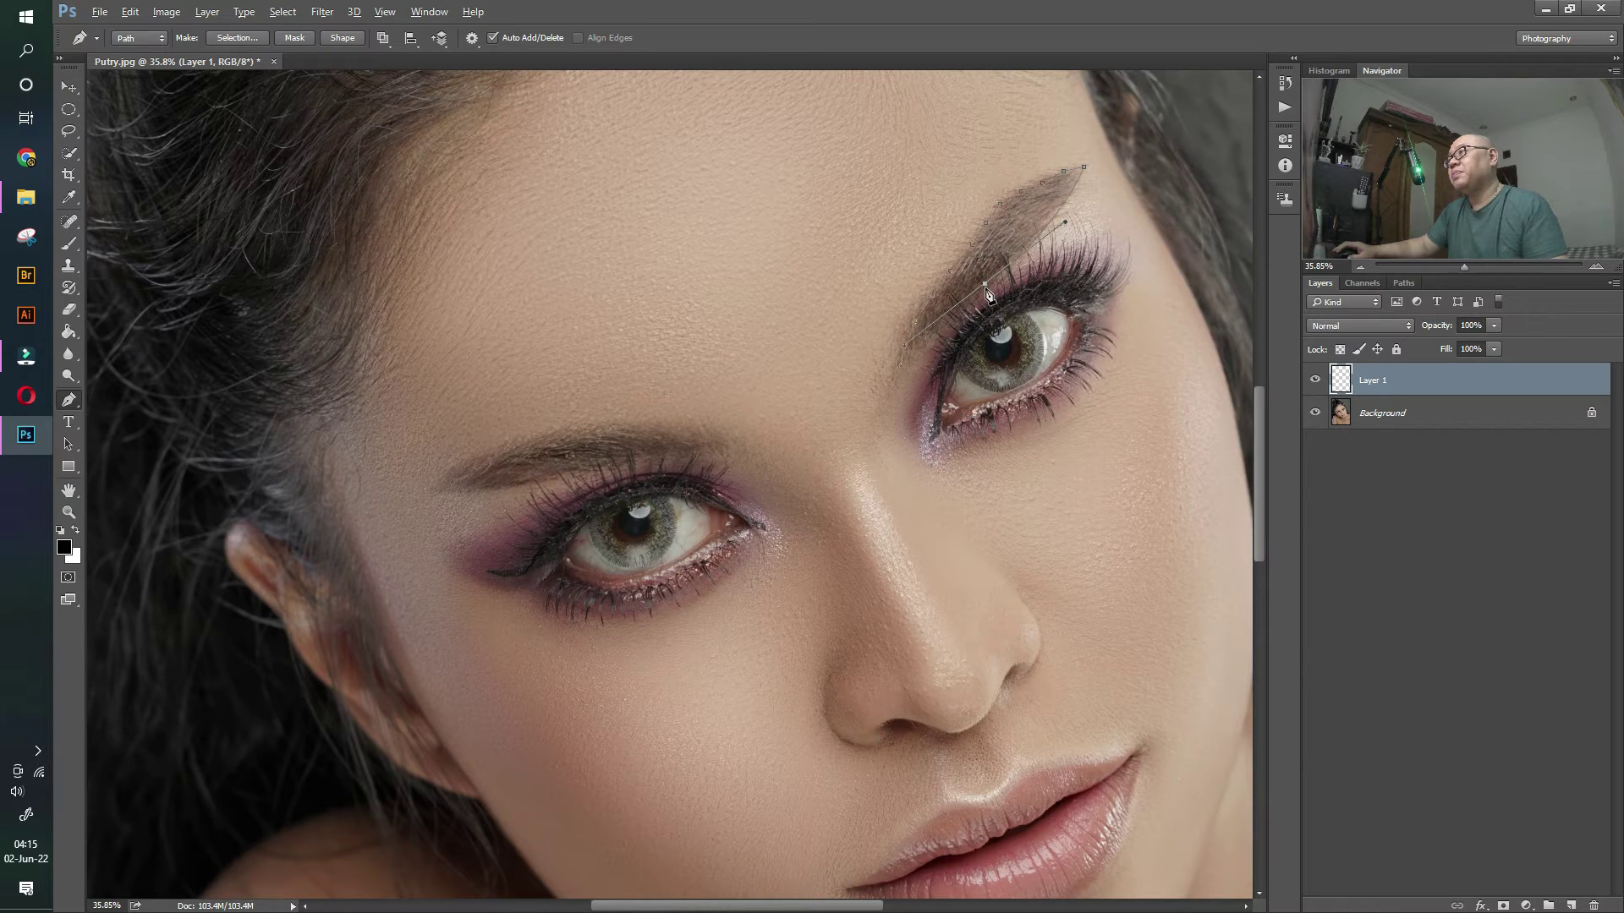
pyautogui.click(944, 315)
pyautogui.click(913, 356)
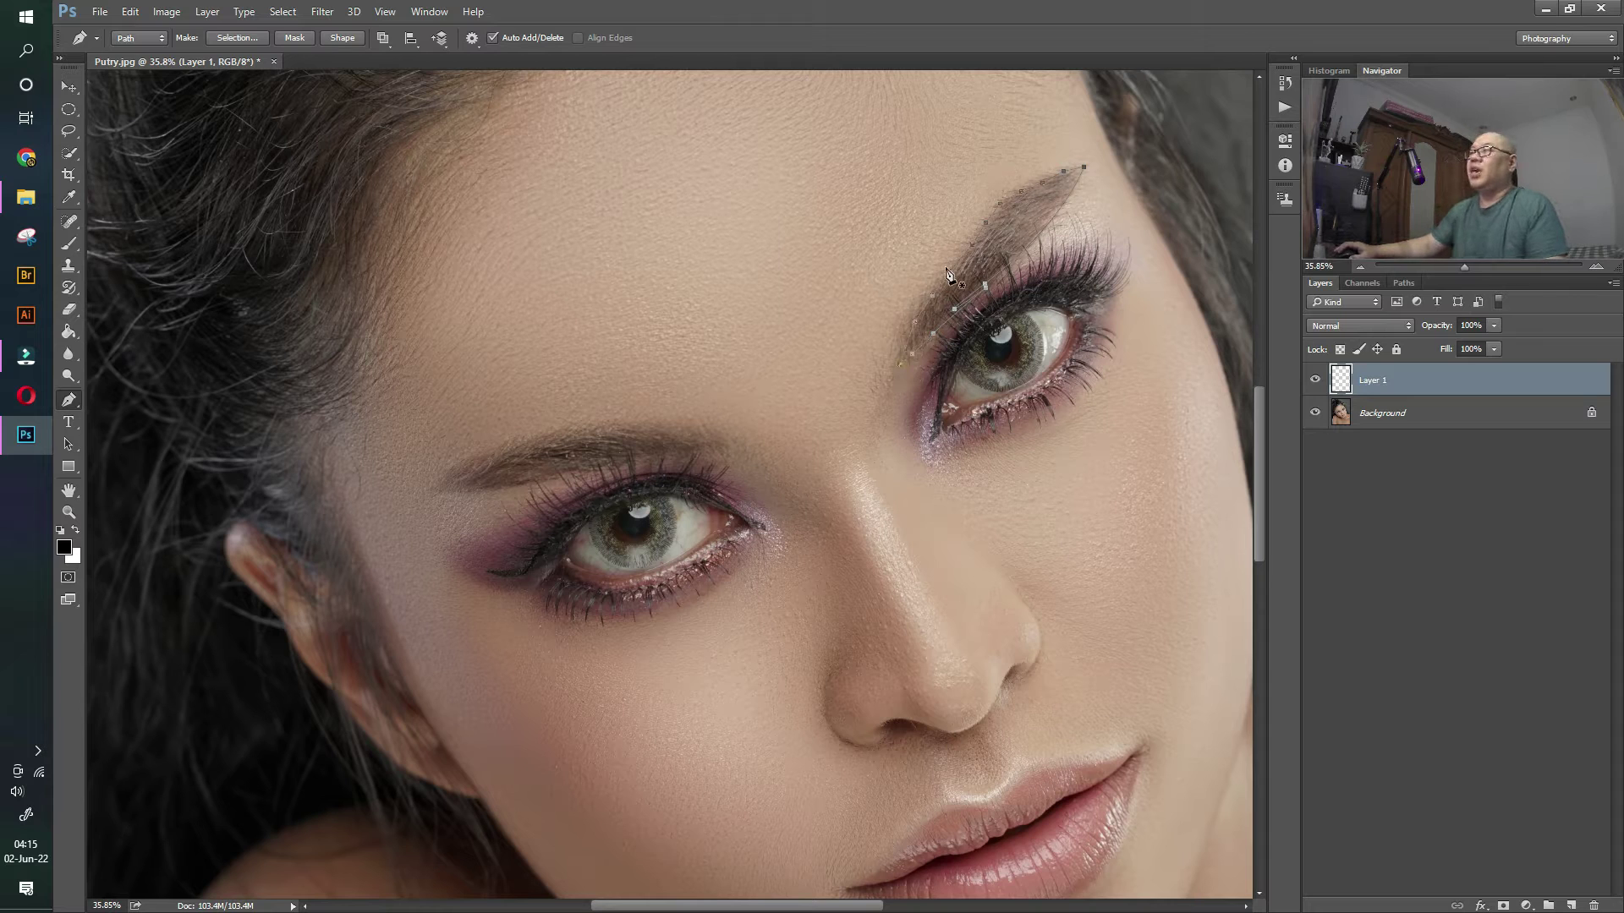
# - Convert the eyebrow path into a new selection with a feather radius of 10 pixels
pyautogui.rightClick(992, 256)
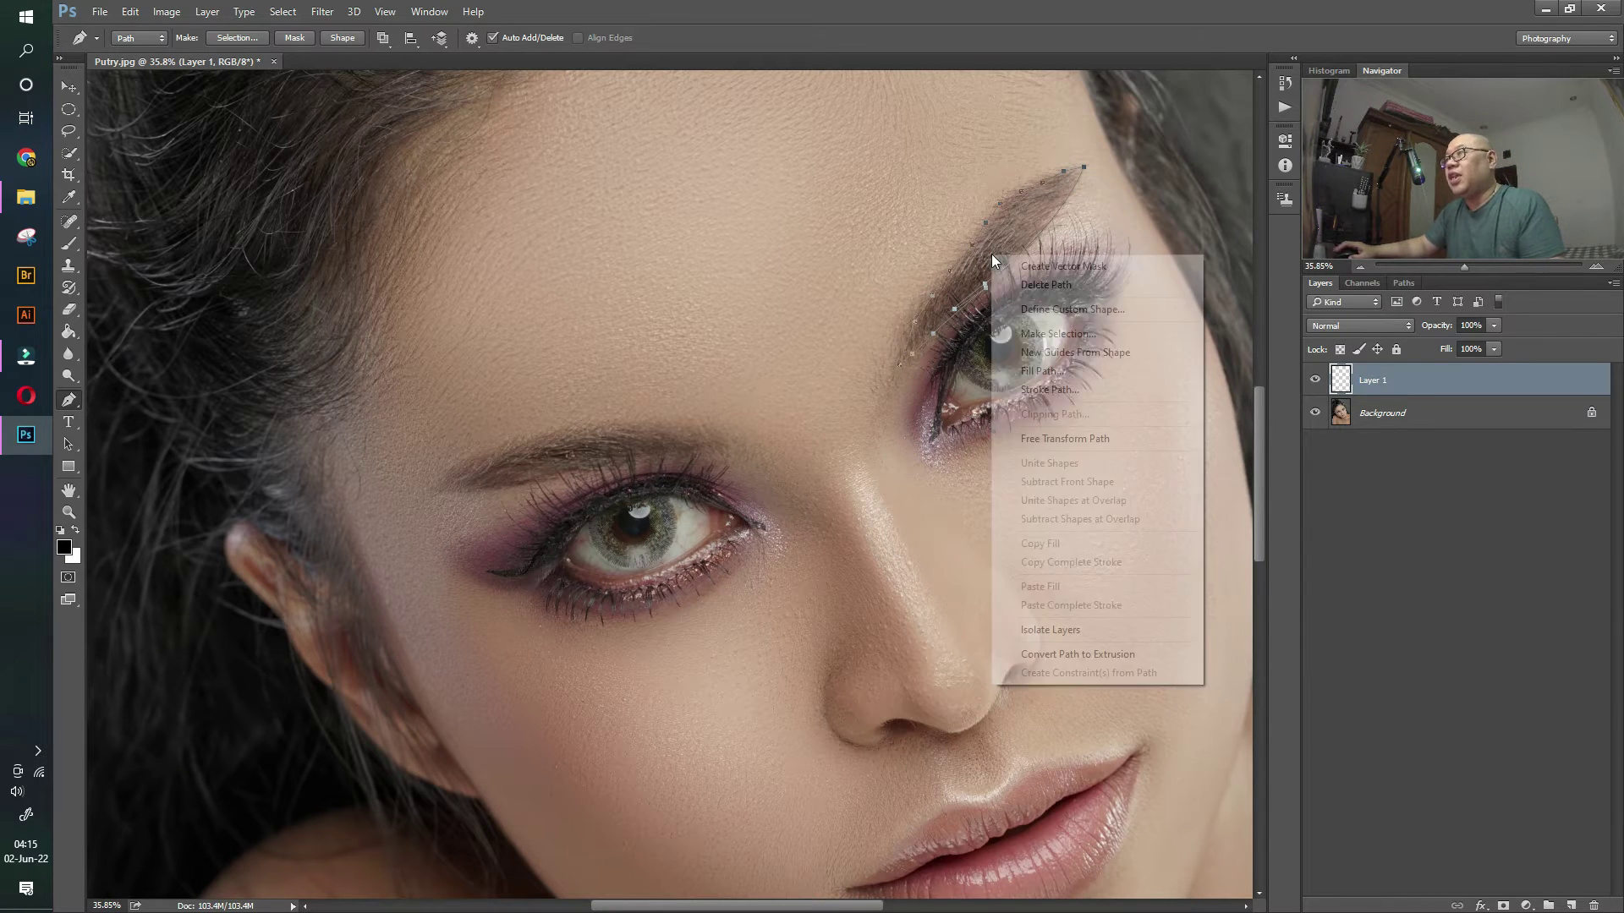
pyautogui.click(1067, 333)
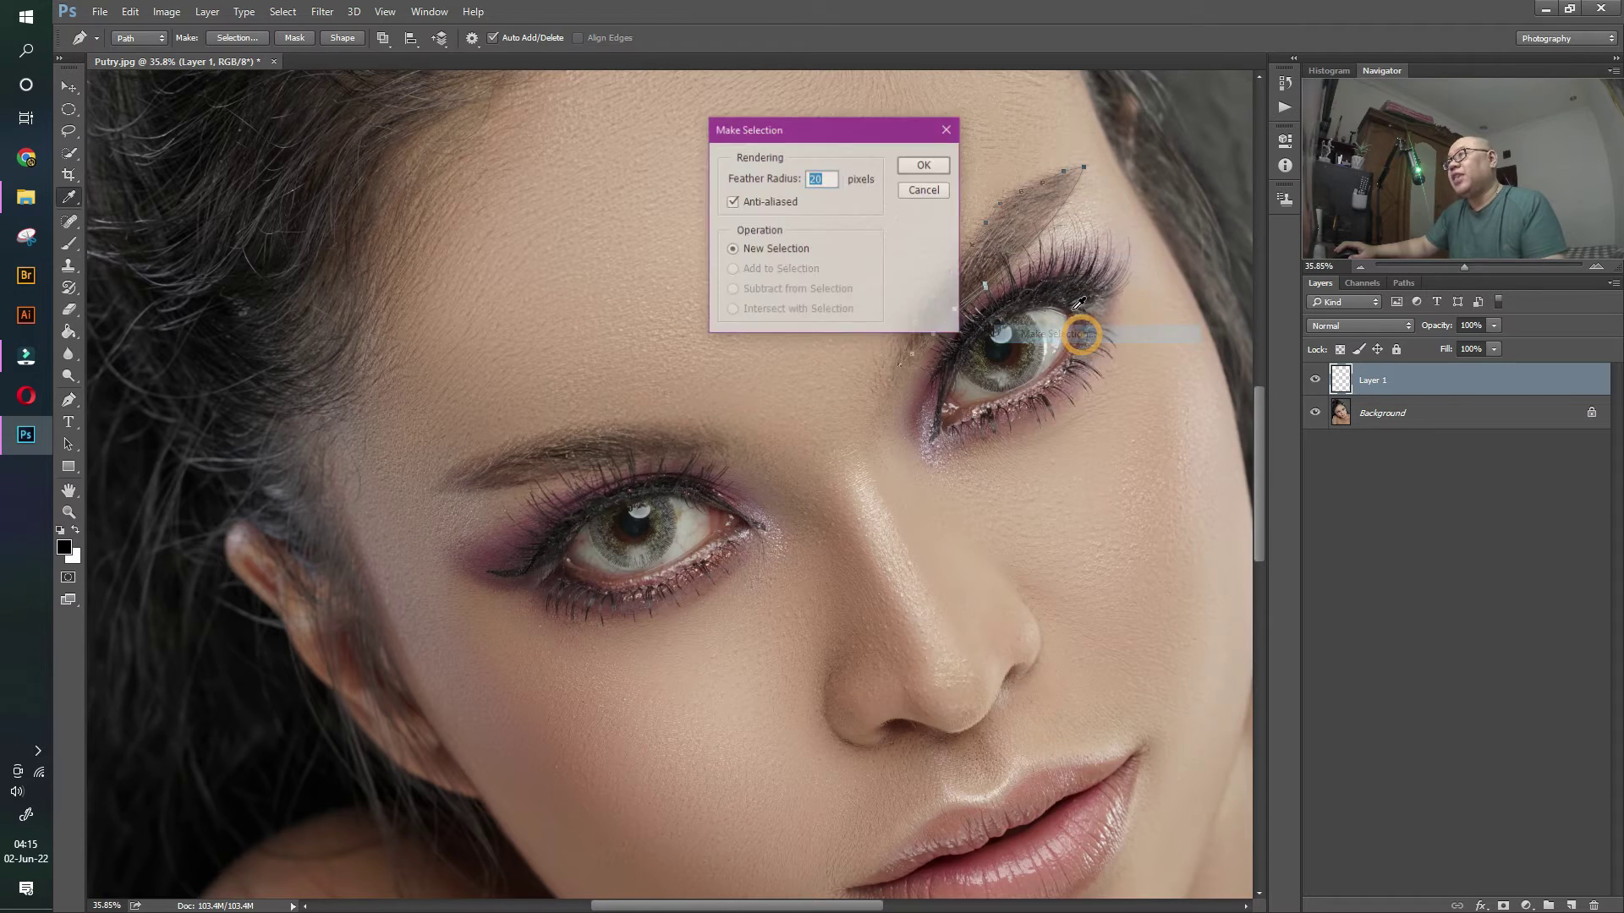
pyautogui.click(830, 180)
pyautogui.doubleClick(829, 179)
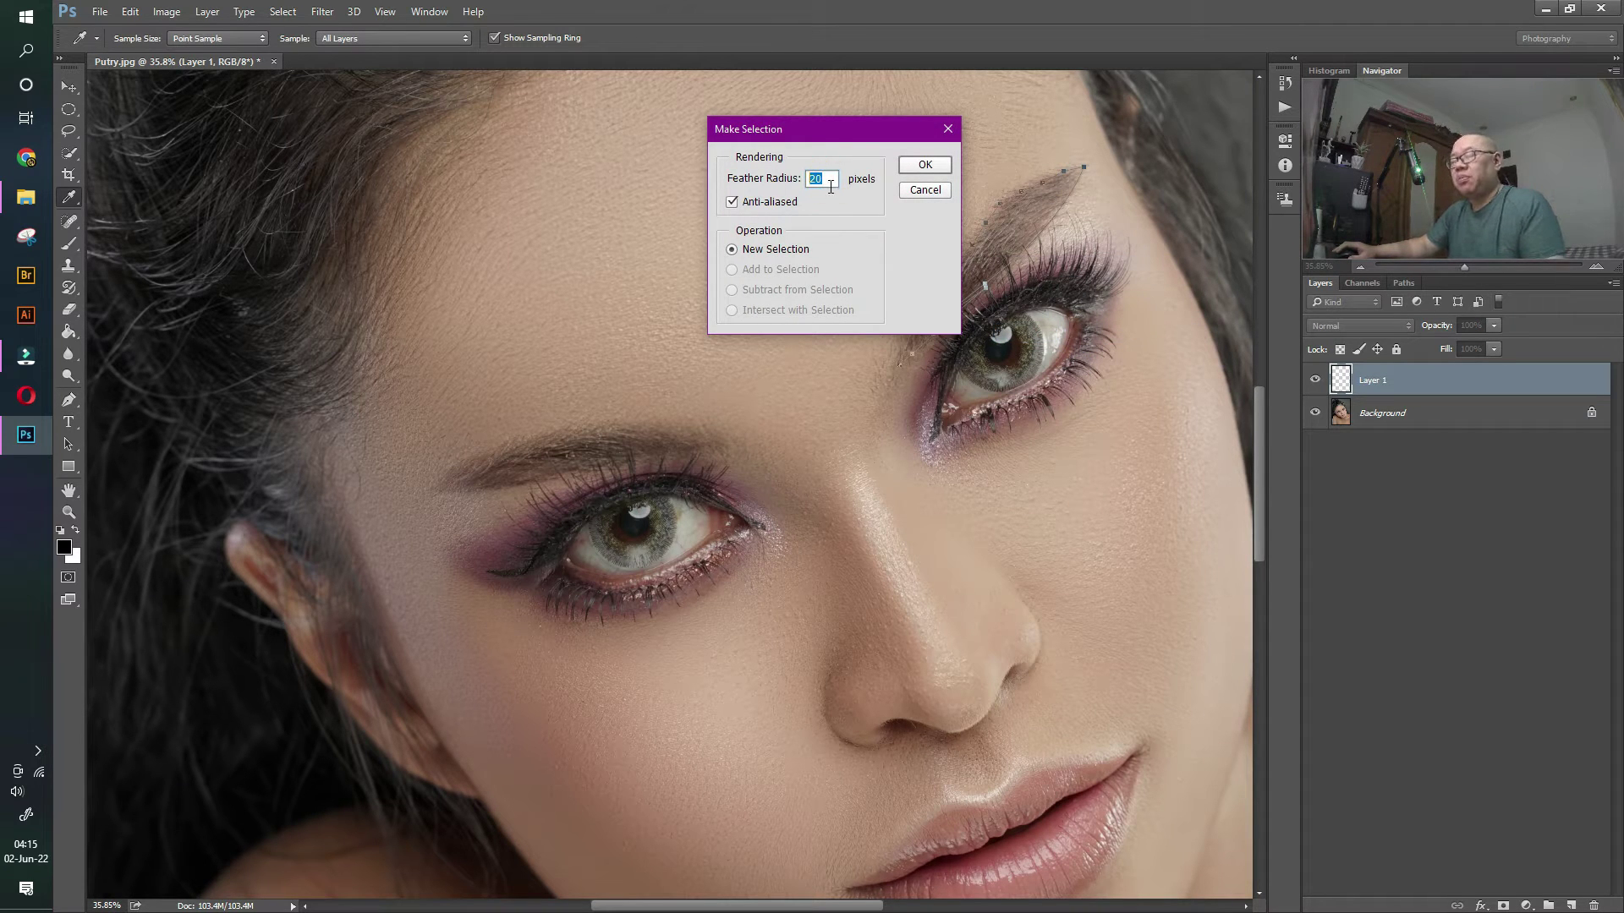
pyautogui.write('1')
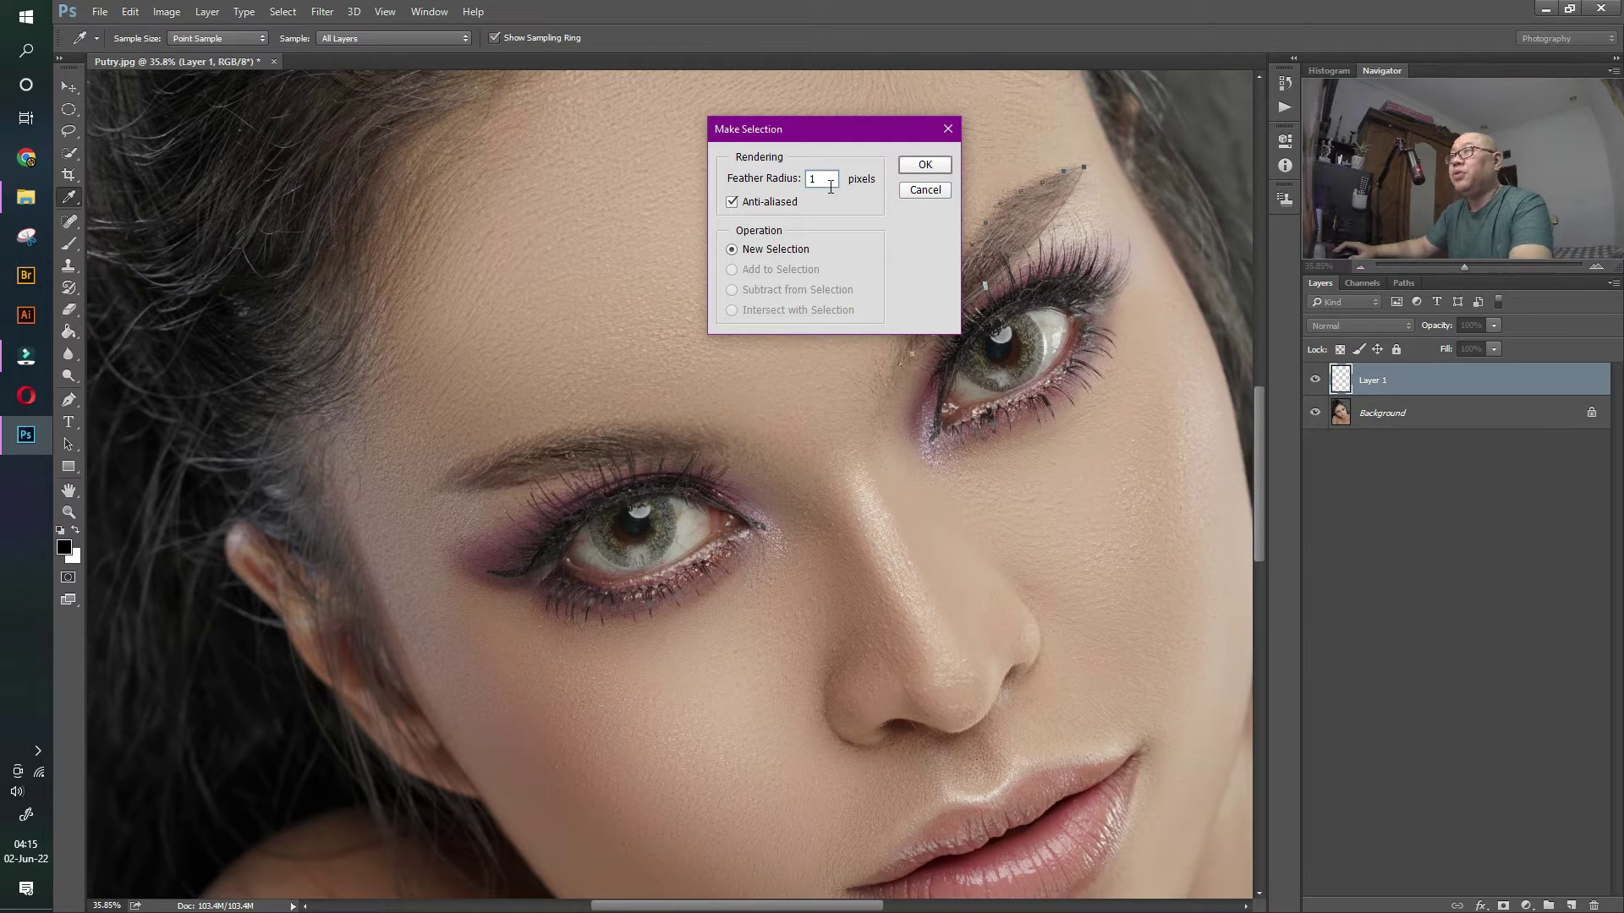
pyautogui.write('0')
pyautogui.click(922, 165)
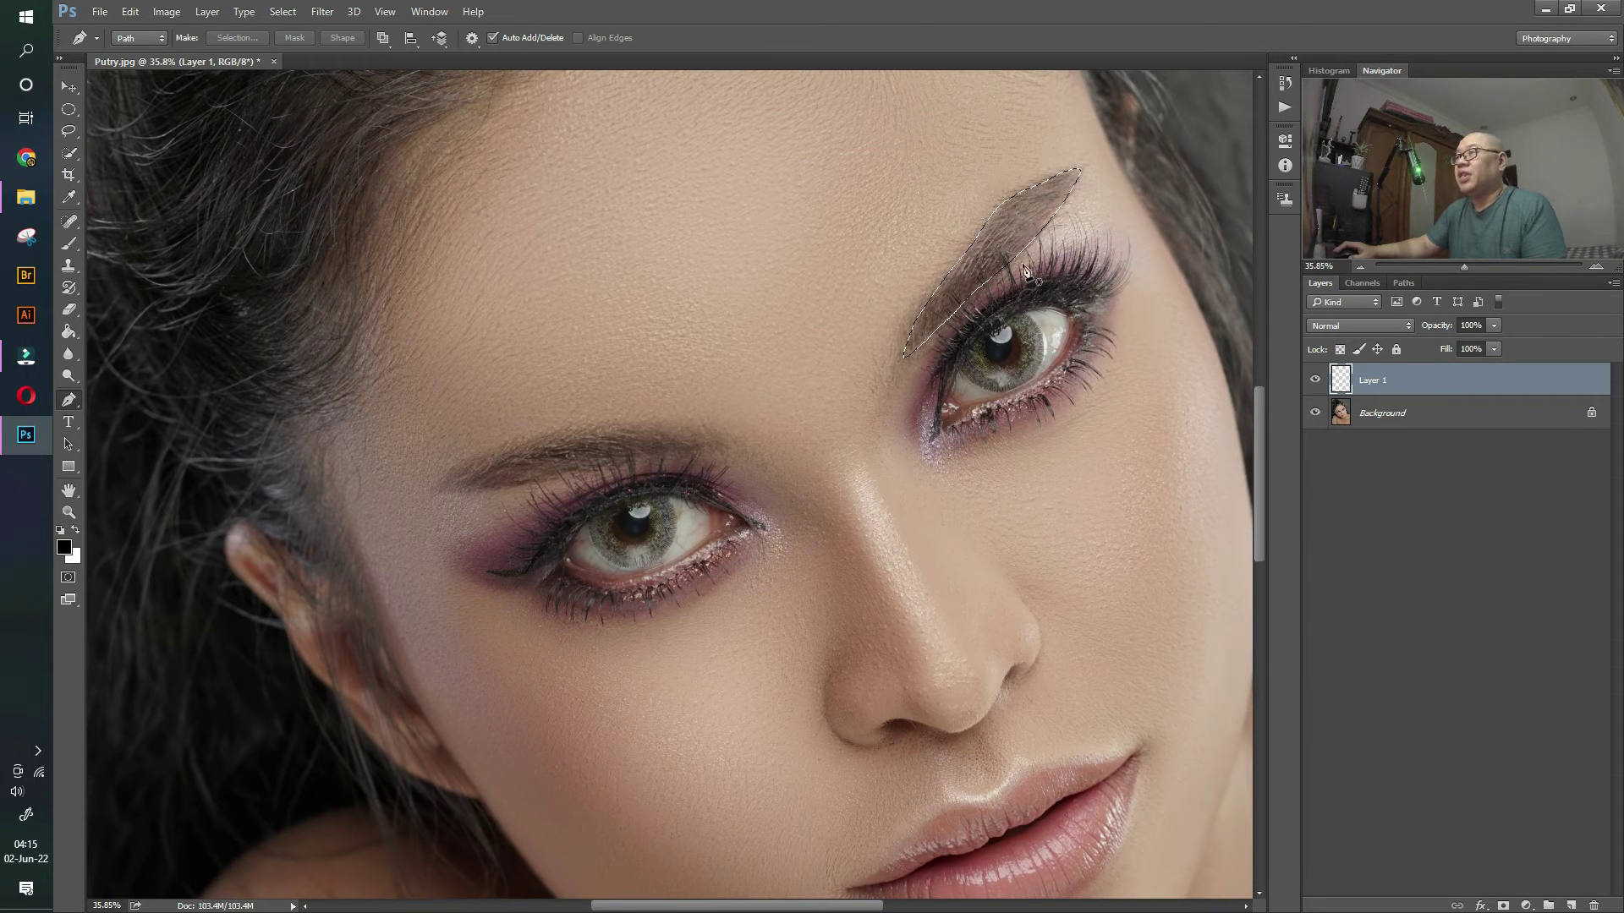
# - Draw a closed Pen tool path around the eyebrow on the left of the portrait
pyautogui.click(440, 483)
pyautogui.click(479, 455)
pyautogui.click(533, 437)
pyautogui.click(579, 426)
pyautogui.click(646, 426)
pyautogui.click(686, 433)
pyautogui.click(729, 448)
pyautogui.click(676, 456)
pyautogui.click(614, 468)
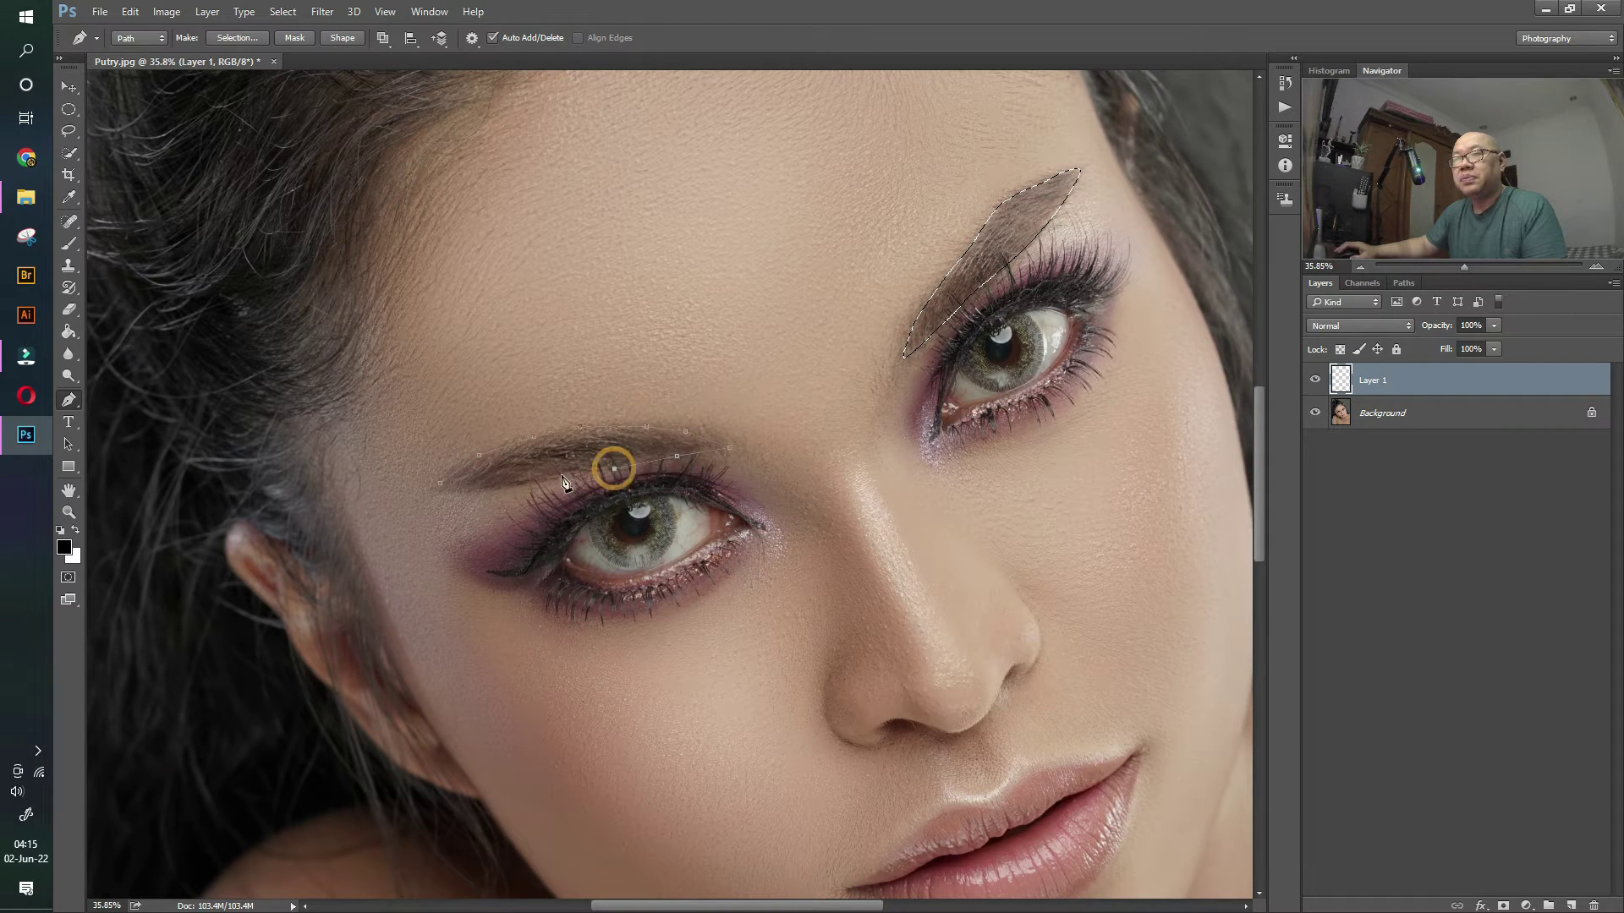
pyautogui.click(555, 476)
pyautogui.click(505, 487)
pyautogui.click(459, 490)
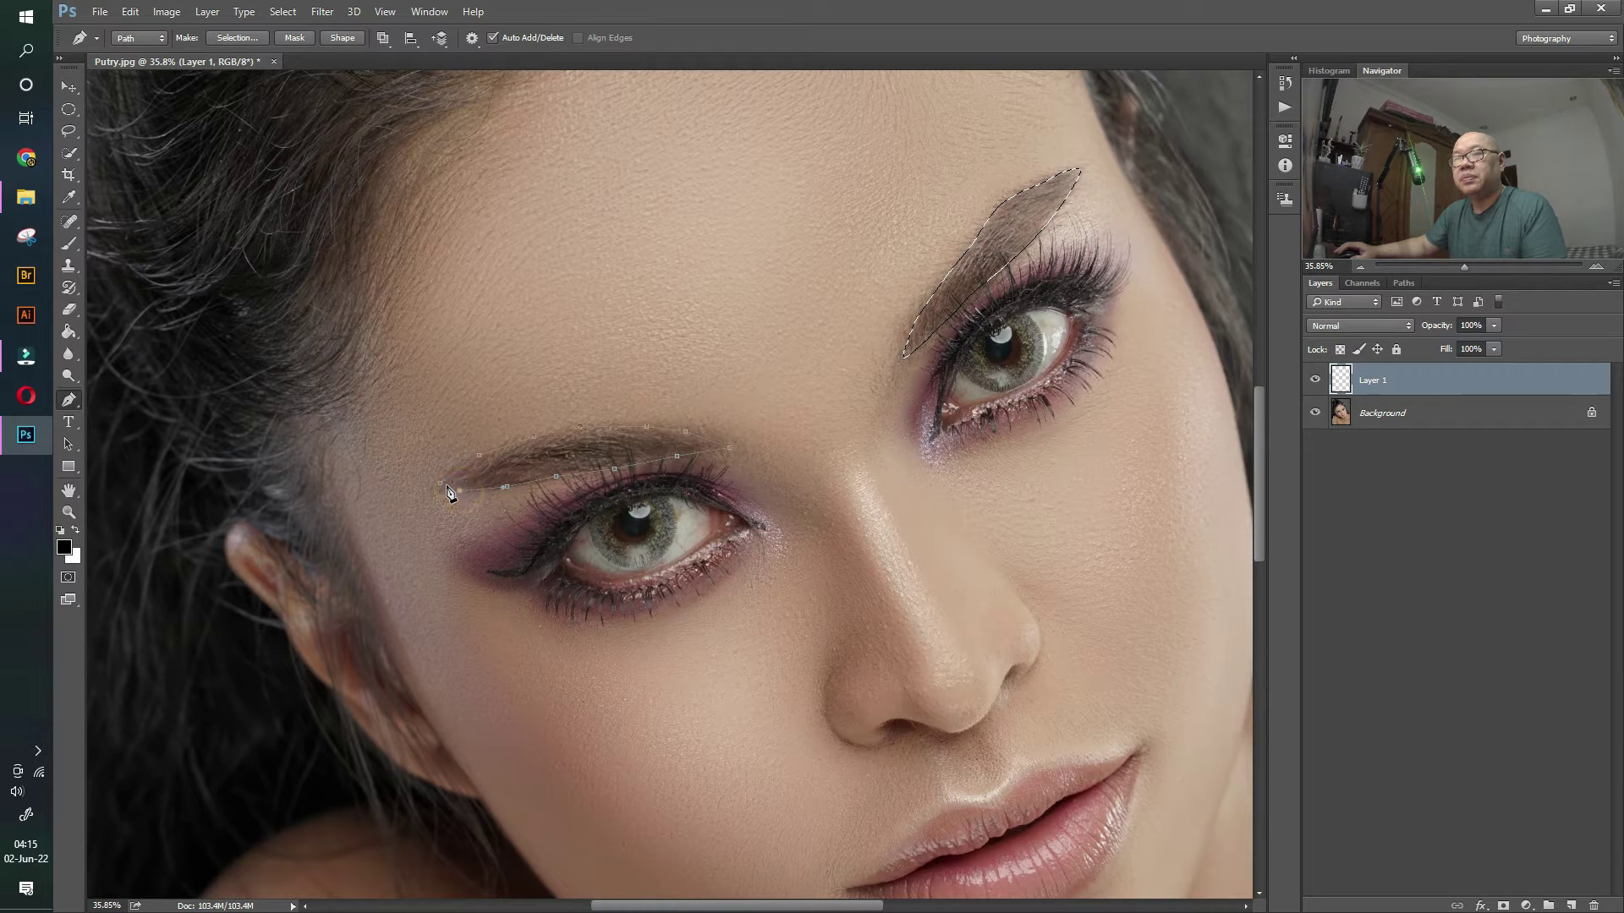
pyautogui.click(441, 484)
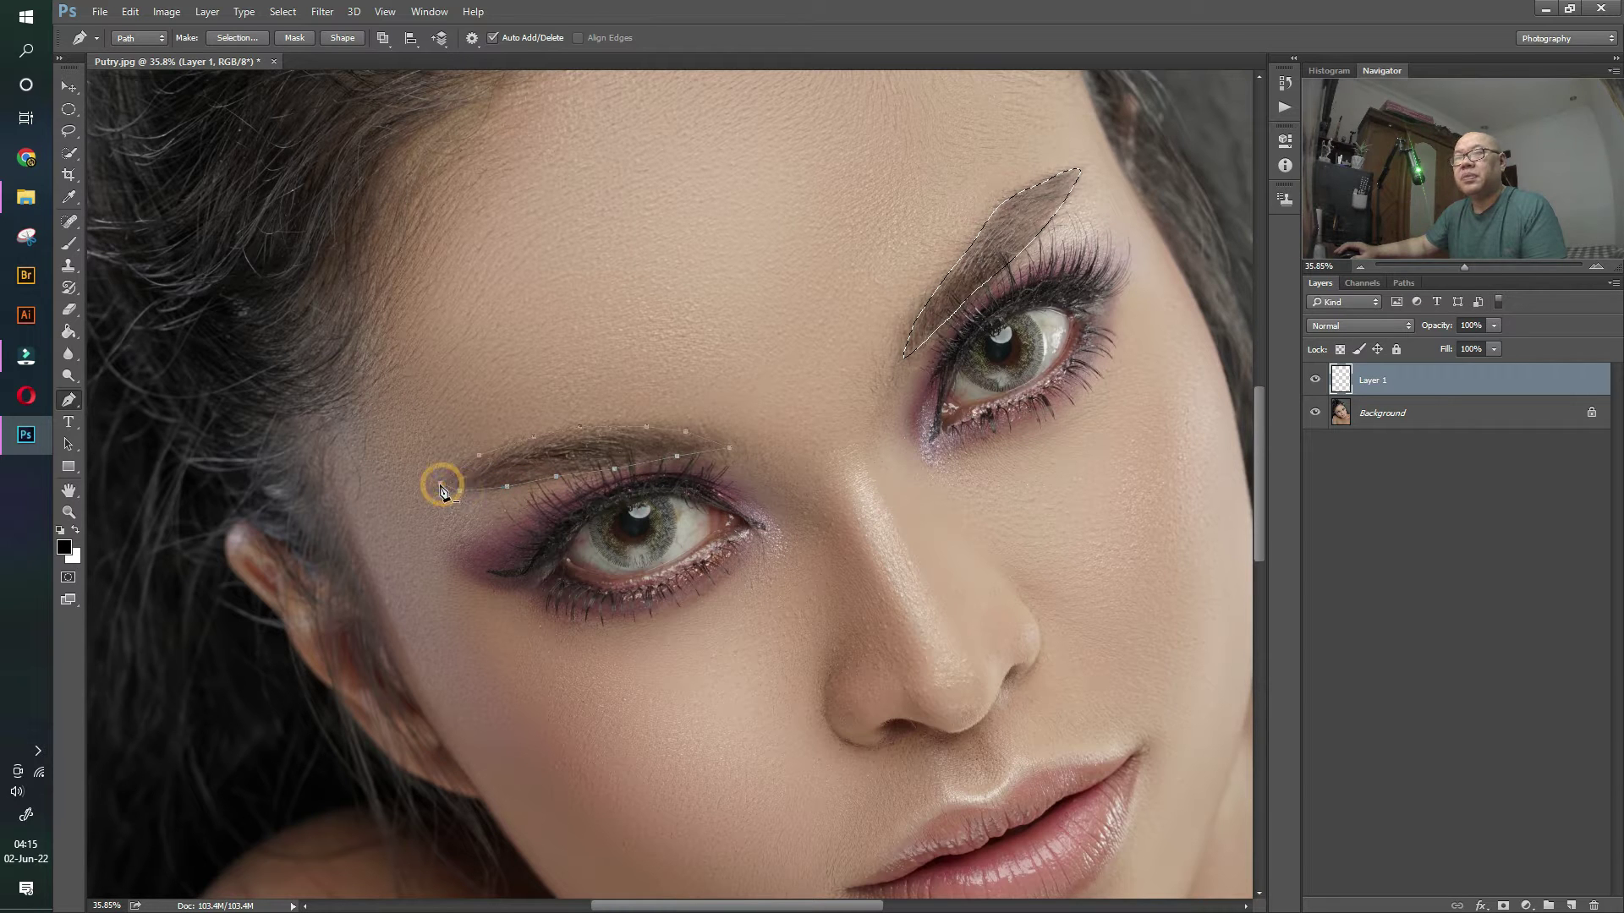
# - Try converting the second eyebrow's path into a new selection with a 10-pixel feather, and undo it
pyautogui.rightClick(531, 461)
pyautogui.click(597, 539)
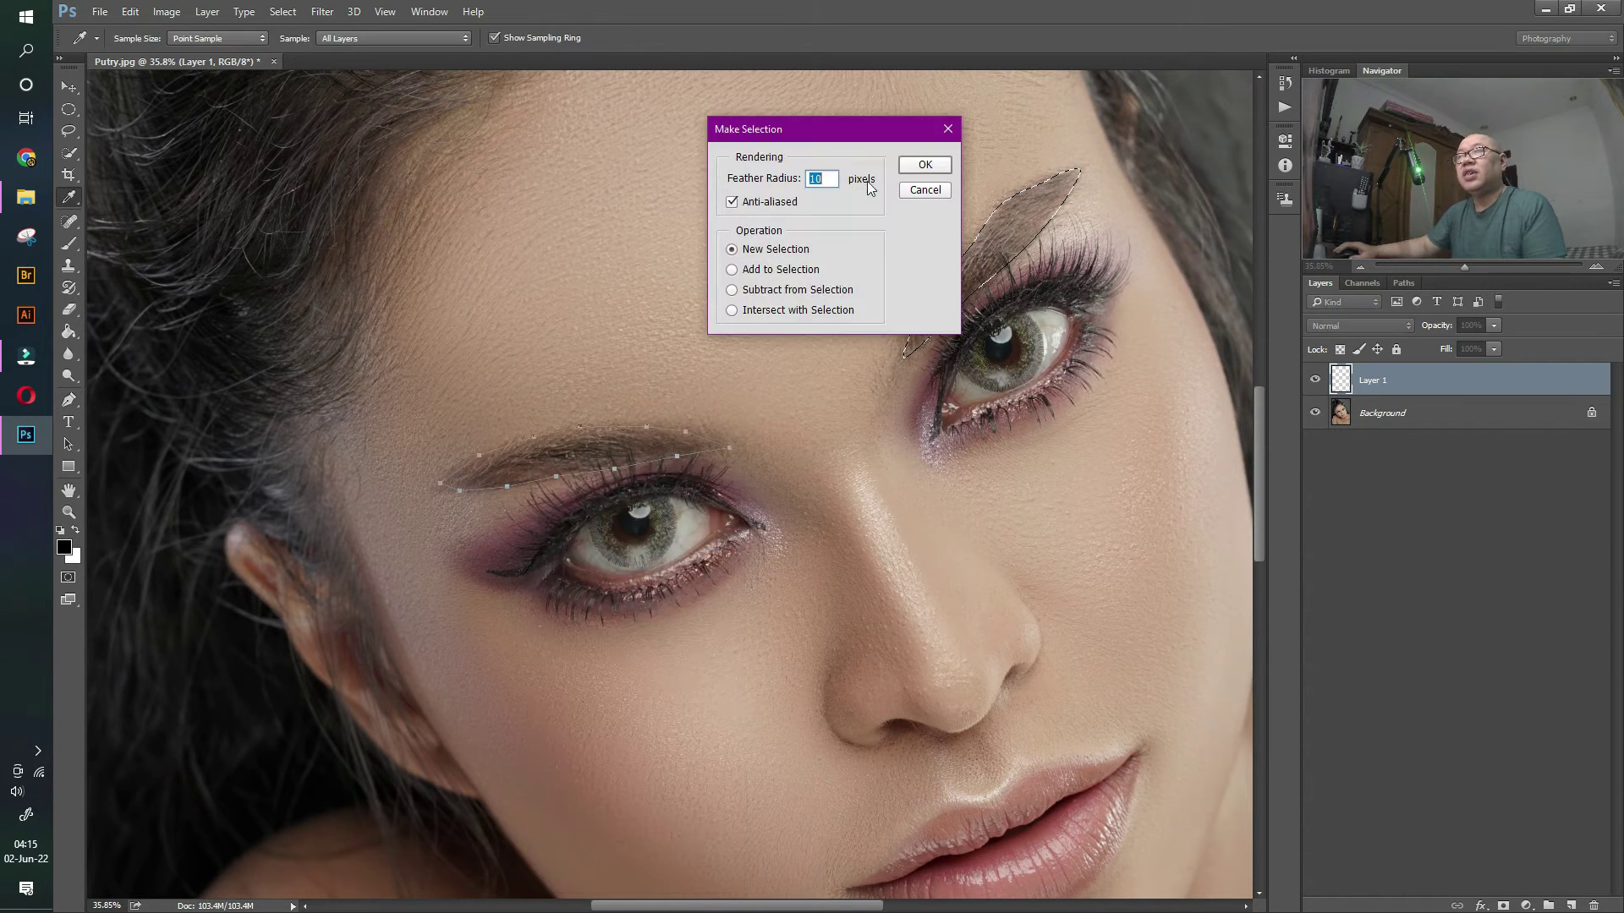
pyautogui.click(924, 164)
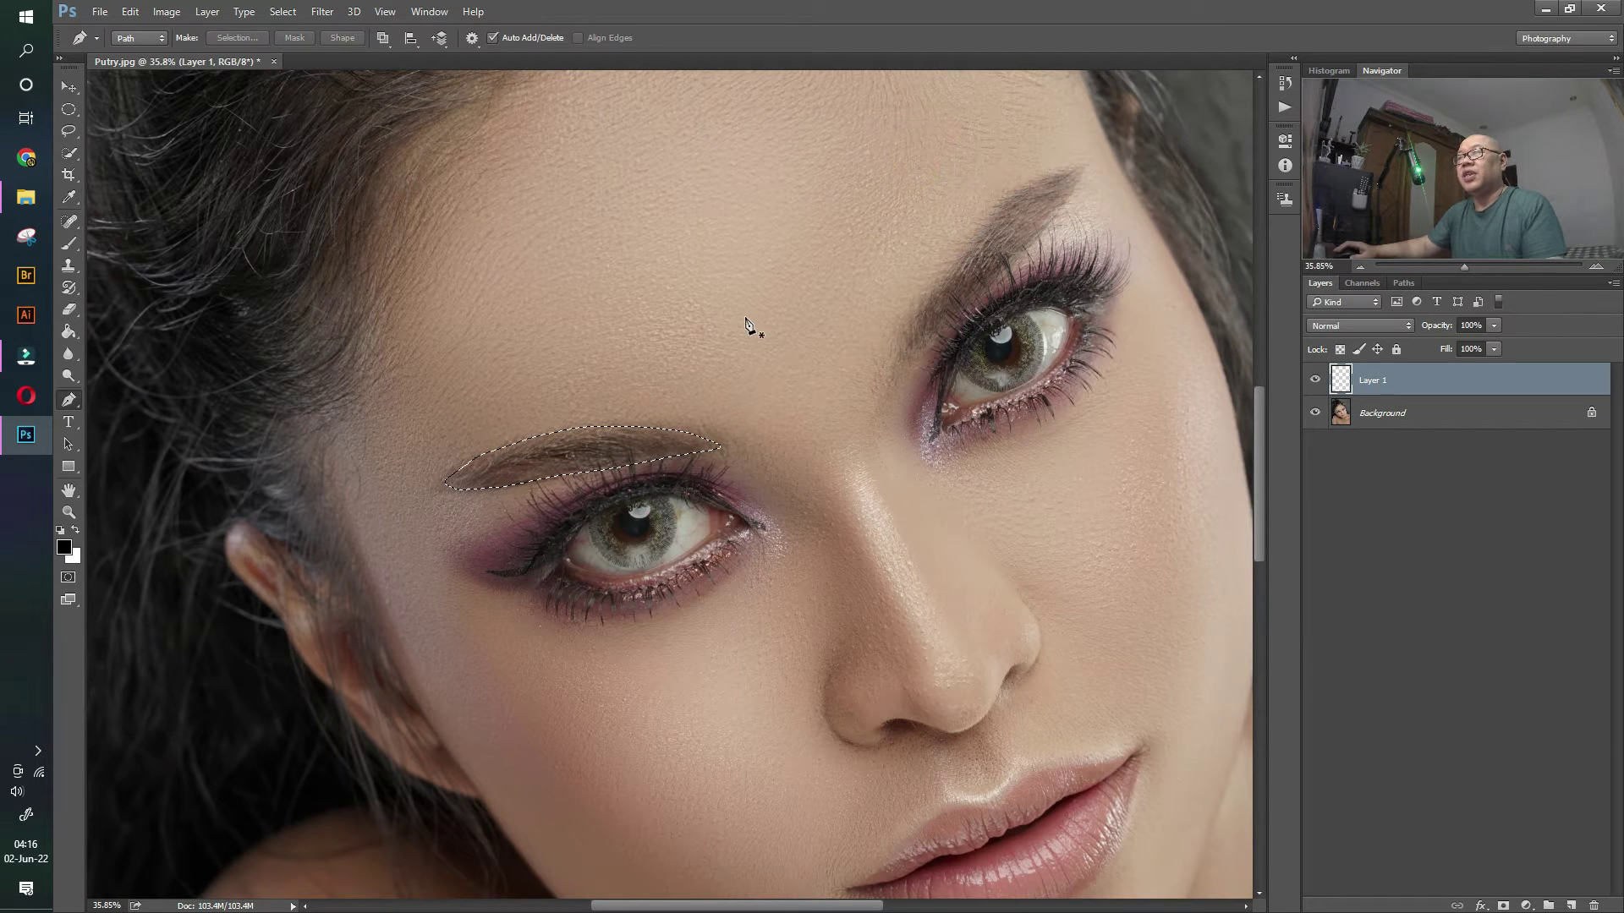
pyautogui.hotkey('ctrl', 'z')
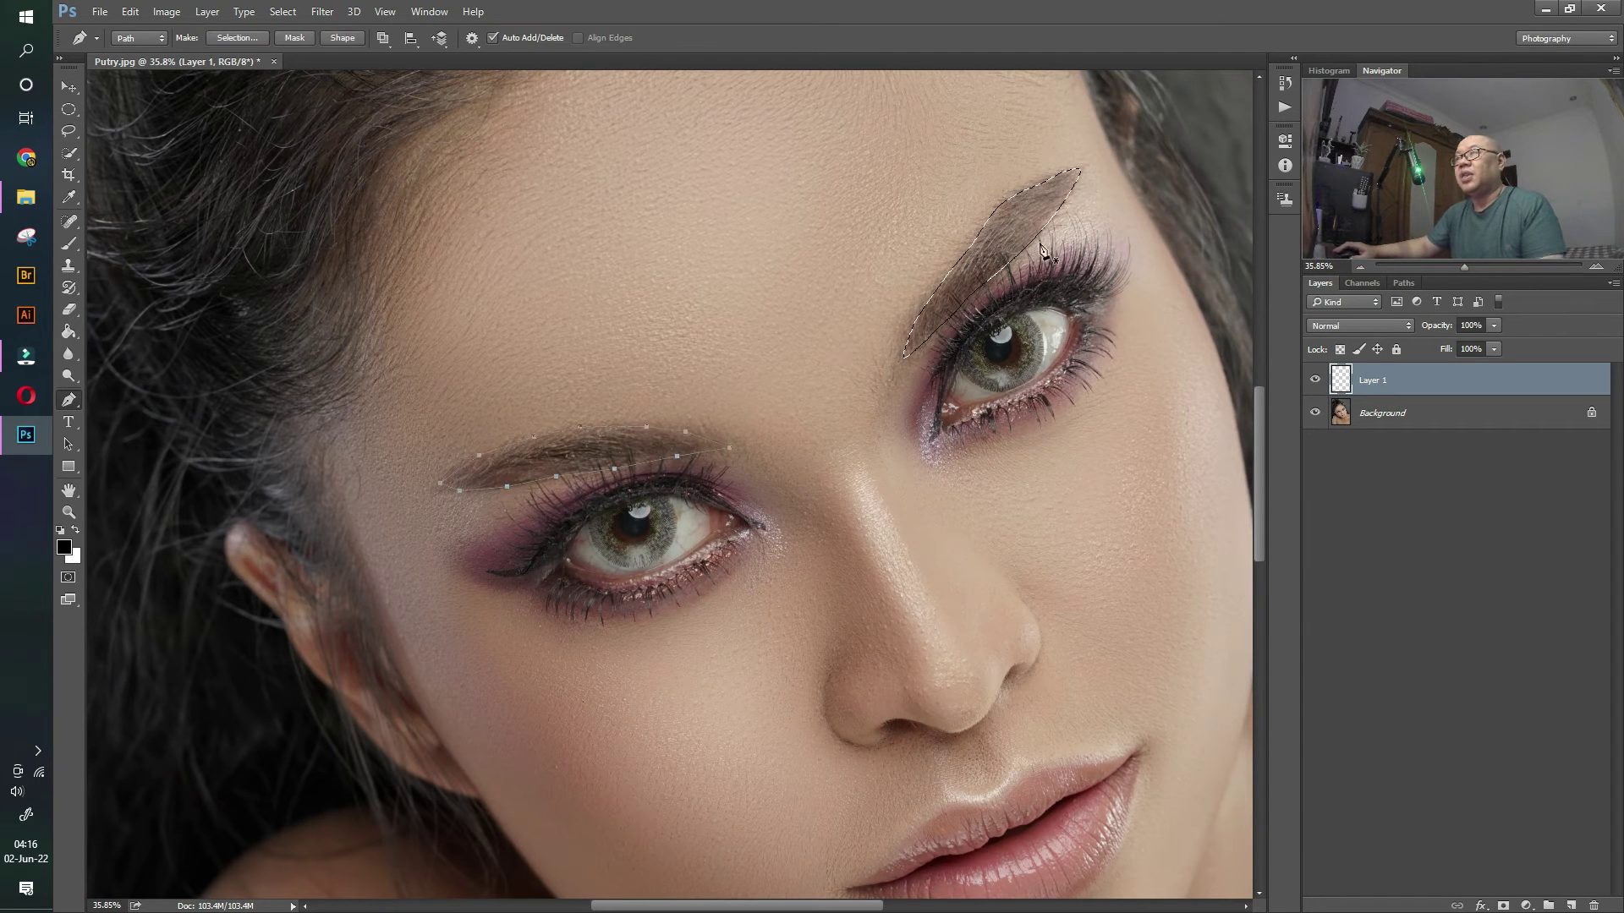
# - Convert the second eyebrow's path into a selection with a 10-pixel feather, adding it to the existing eyebrow selection
pyautogui.rightClick(682, 442)
pyautogui.click(751, 520)
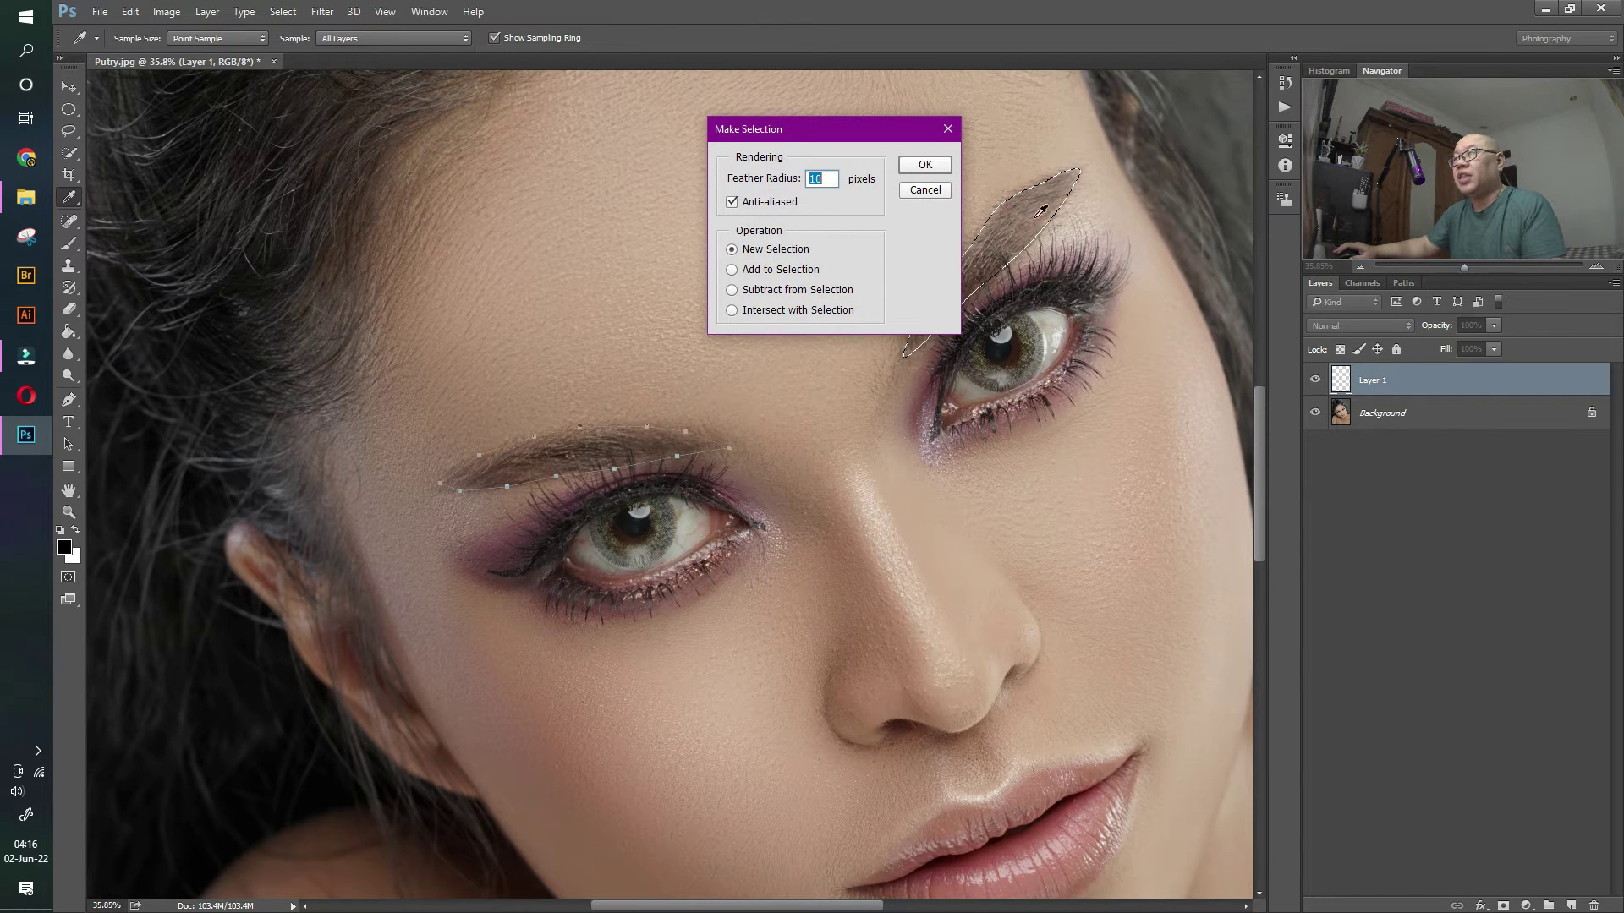
pyautogui.click(732, 271)
pyautogui.click(925, 164)
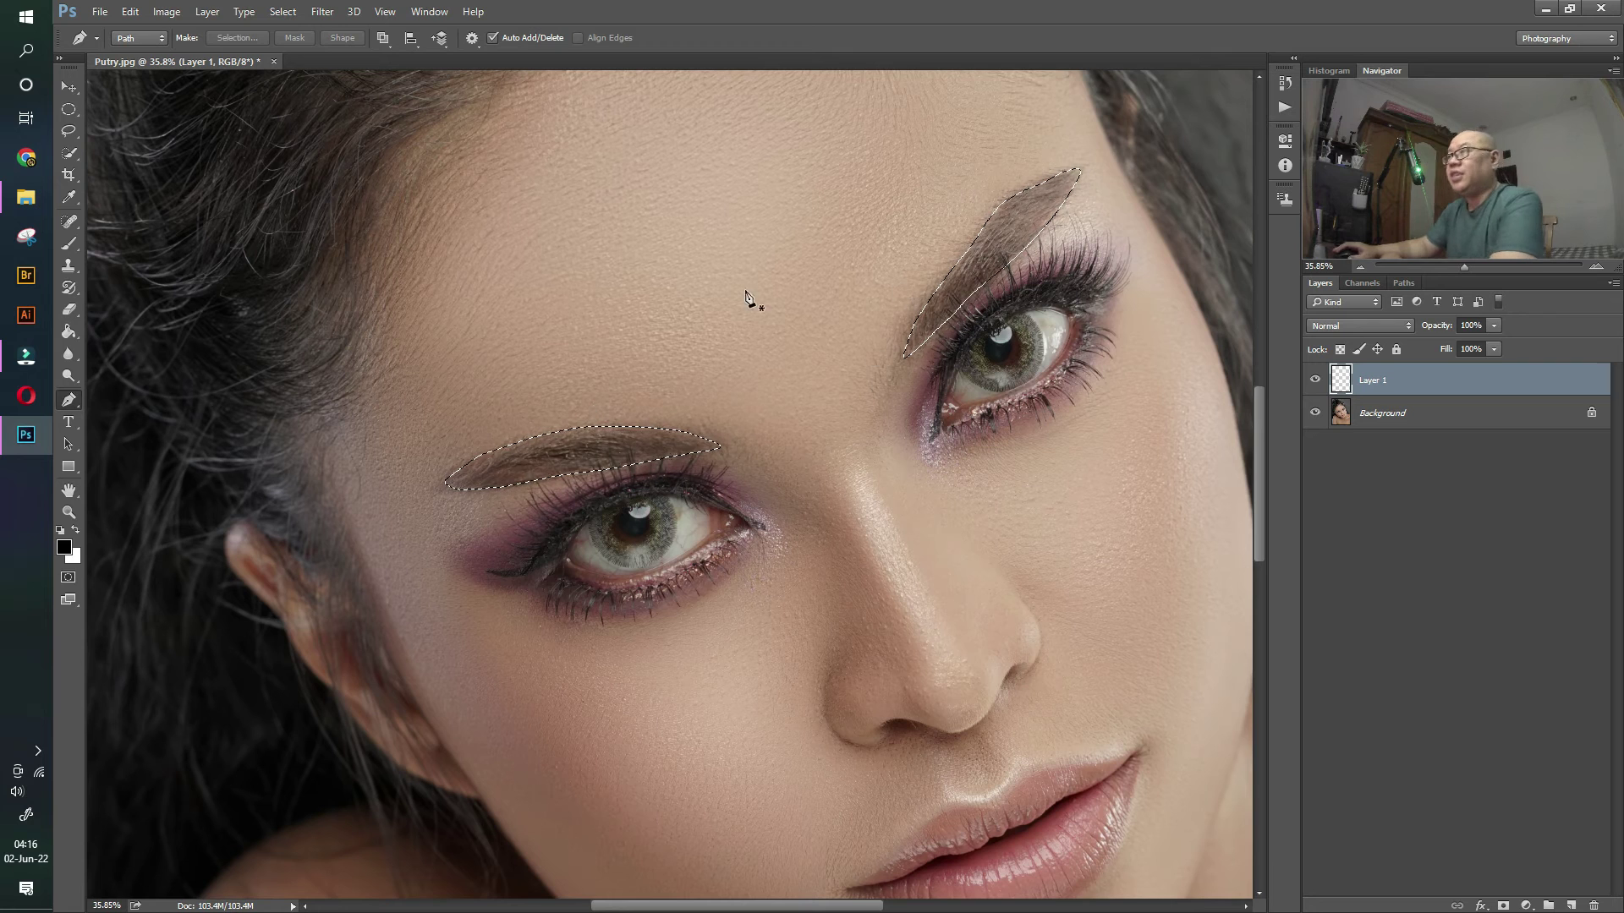
# - Paint black hair strokes on Layer 1 over the eyebrow on the left, using the eyebrow brush at 90 px
pyautogui.click(68, 243)
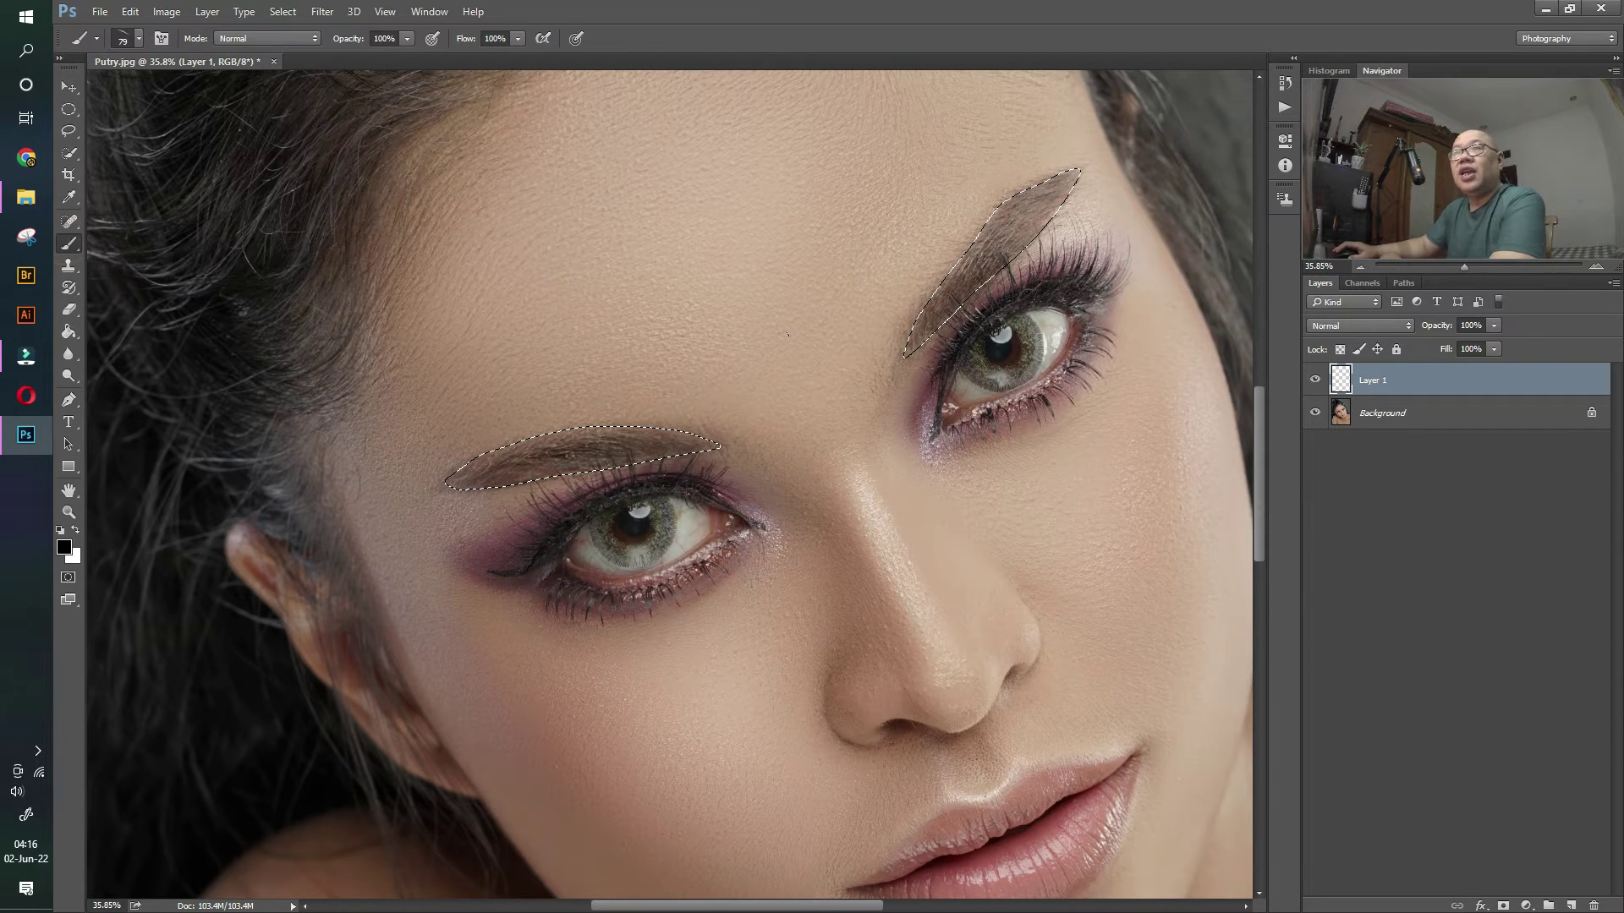
pyautogui.press(']')
pyautogui.press(']')
pyautogui.press(']')
pyautogui.press(']')
pyautogui.press(']')
pyautogui.press(']')
pyautogui.press(']')
pyautogui.press(']')
pyautogui.press(']')
pyautogui.press(']')
pyautogui.press(']')
pyautogui.press(']')
pyautogui.press(']')
pyautogui.press(']')
pyautogui.press(']')
pyautogui.press(']')
pyautogui.press('[')
pyautogui.press('[')
pyautogui.press('[')
pyautogui.press('[')
pyautogui.press('[')
pyautogui.press('[')
pyautogui.press('[')
pyautogui.press('[')
pyautogui.press('[')
pyautogui.press('[')
pyautogui.press('[')
pyautogui.press('[')
pyautogui.press(']')
pyautogui.press(']')
pyautogui.press(']')
pyautogui.press(']')
pyautogui.press(']')
pyautogui.press(']')
pyautogui.press(']')
pyautogui.press(']')
pyautogui.press(']')
pyautogui.press(']')
pyautogui.press(']')
pyautogui.press(']')
pyautogui.press(']')
pyautogui.press(']')
pyautogui.press(']')
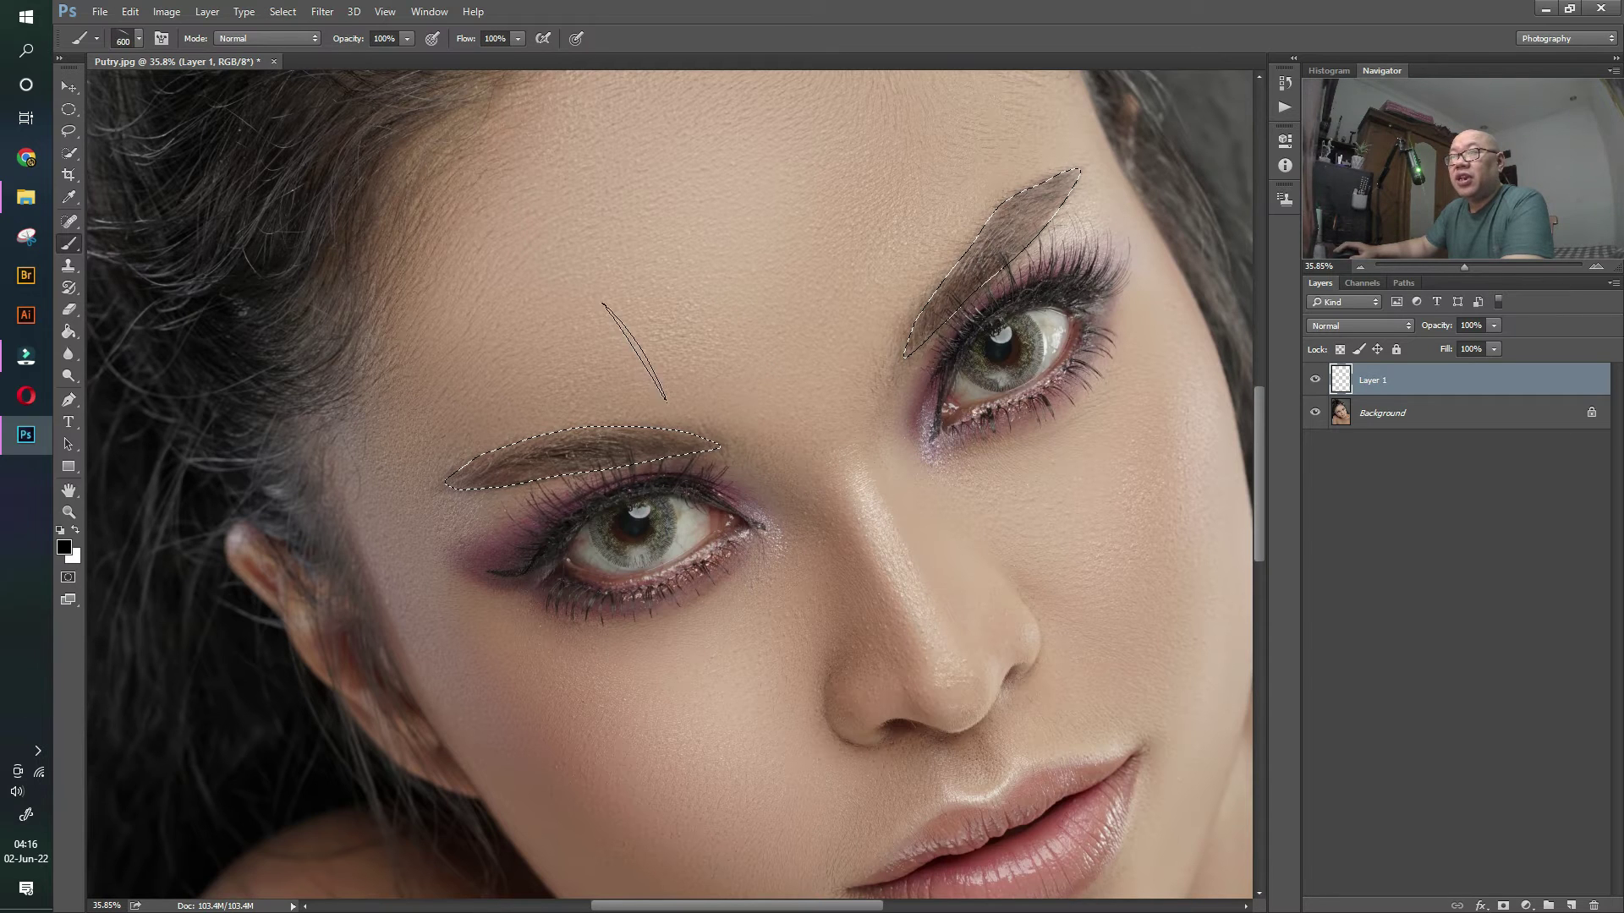
pyautogui.press('[')
pyautogui.press('[')
pyautogui.press('[')
pyautogui.press('[')
pyautogui.press('[')
pyautogui.press('[')
pyautogui.press('[')
pyautogui.press('[')
pyautogui.press('[')
pyautogui.press('[')
pyautogui.press('[')
pyautogui.press('[')
pyautogui.press('[')
pyautogui.press('[')
pyautogui.press('[')
pyautogui.press('[')
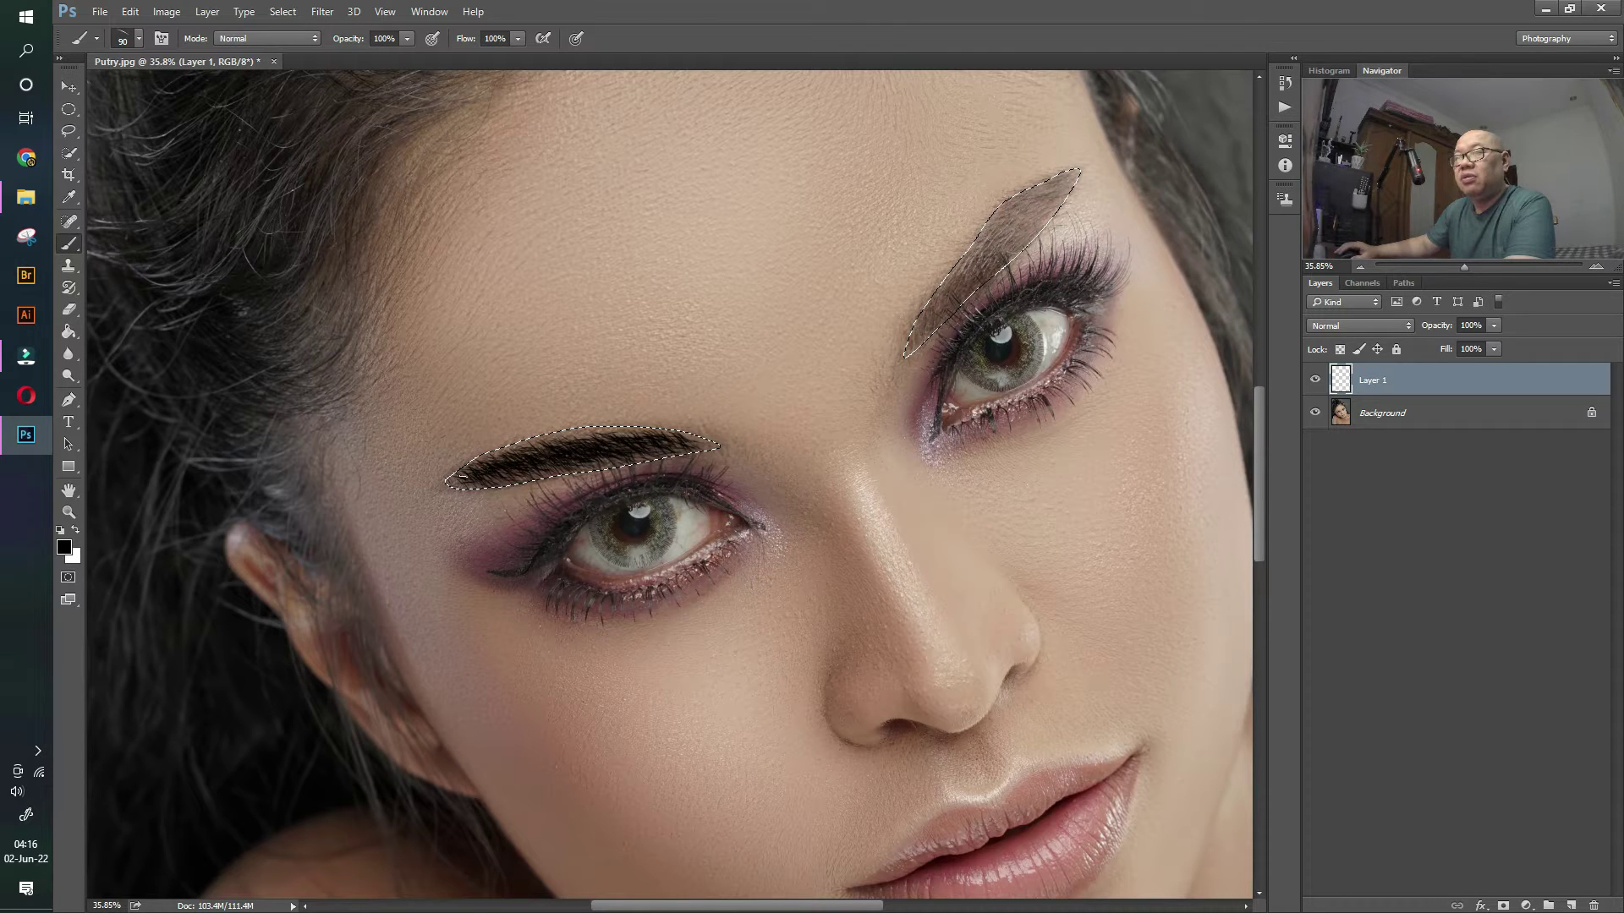
pyautogui.click(647, 441)
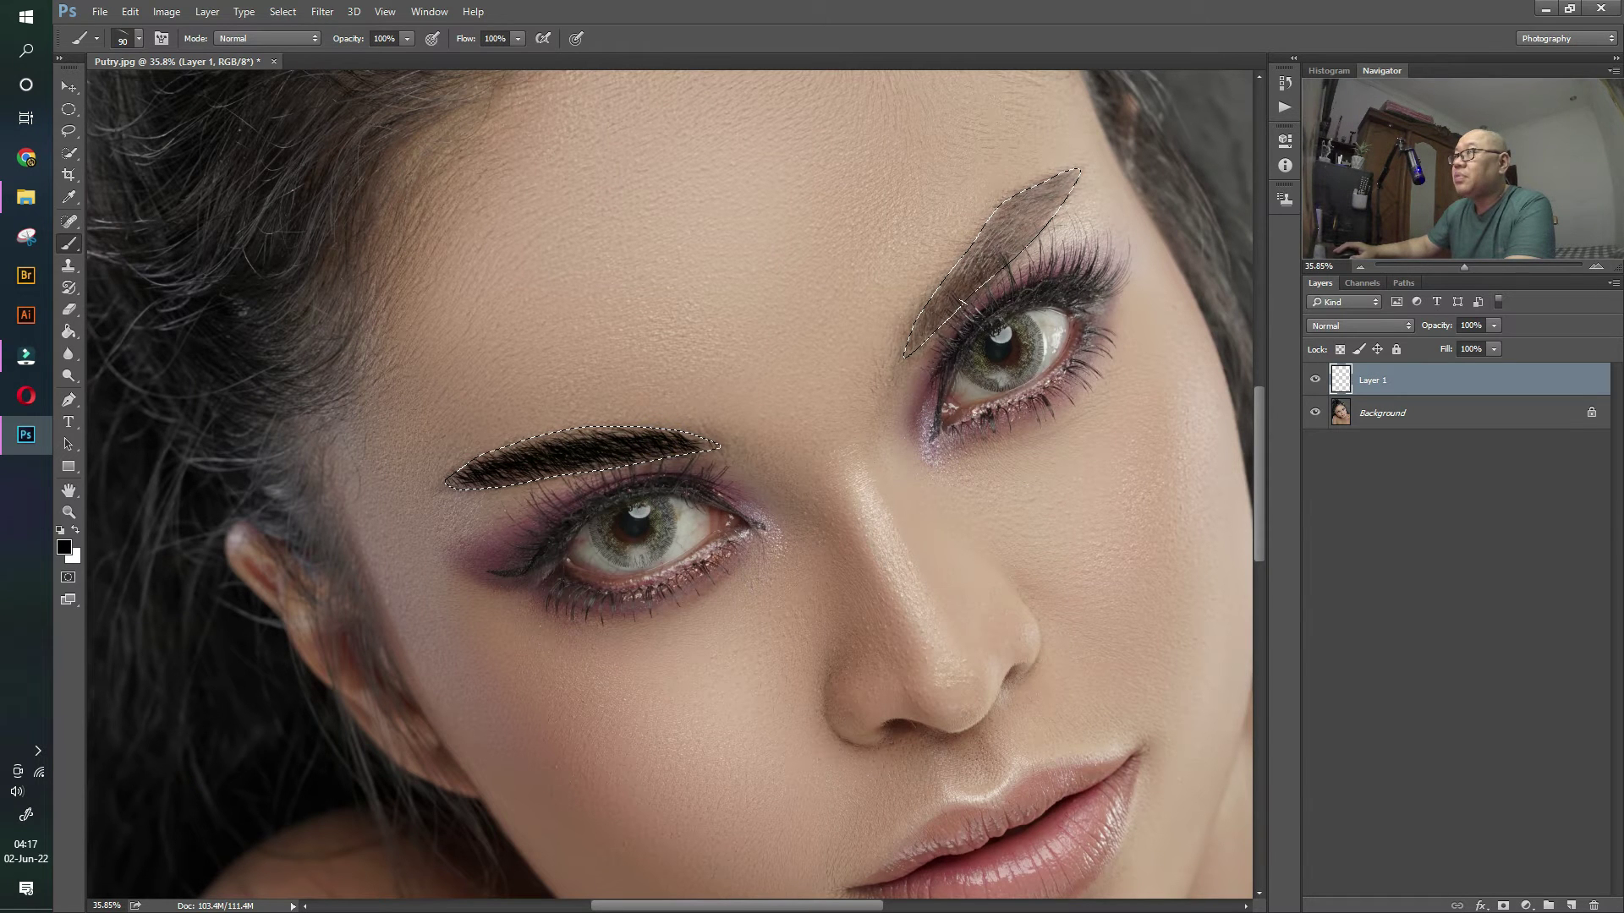
# - Choose the 58 px eyebrow hair brush tip and paint over the selected eyebrow on the right
pyautogui.click(138, 40)
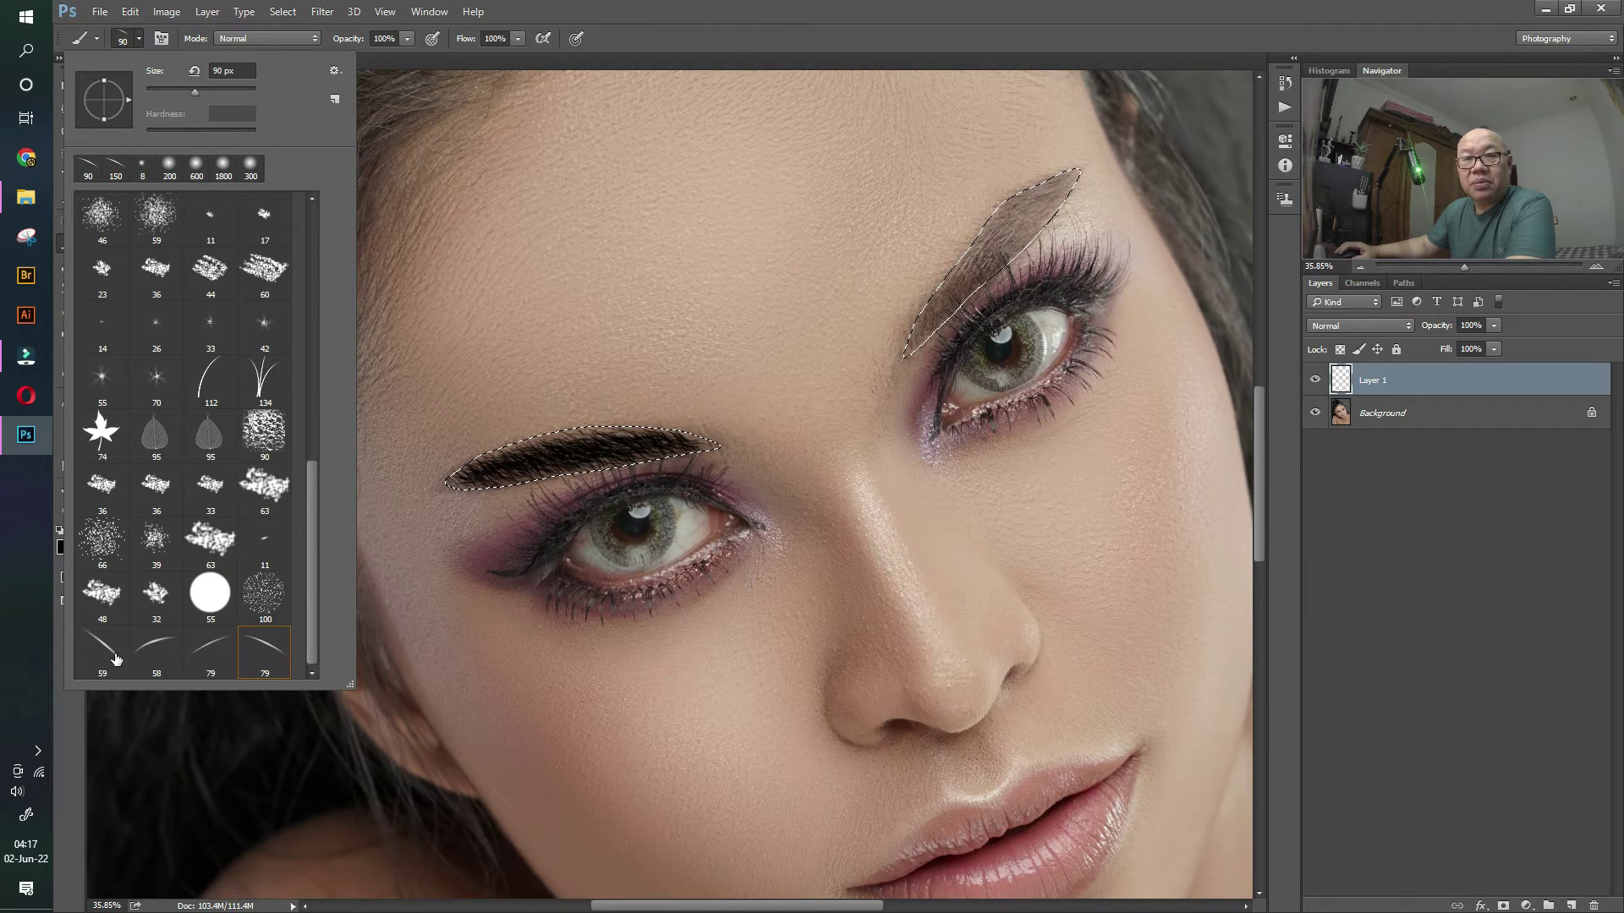
pyautogui.click(142, 654)
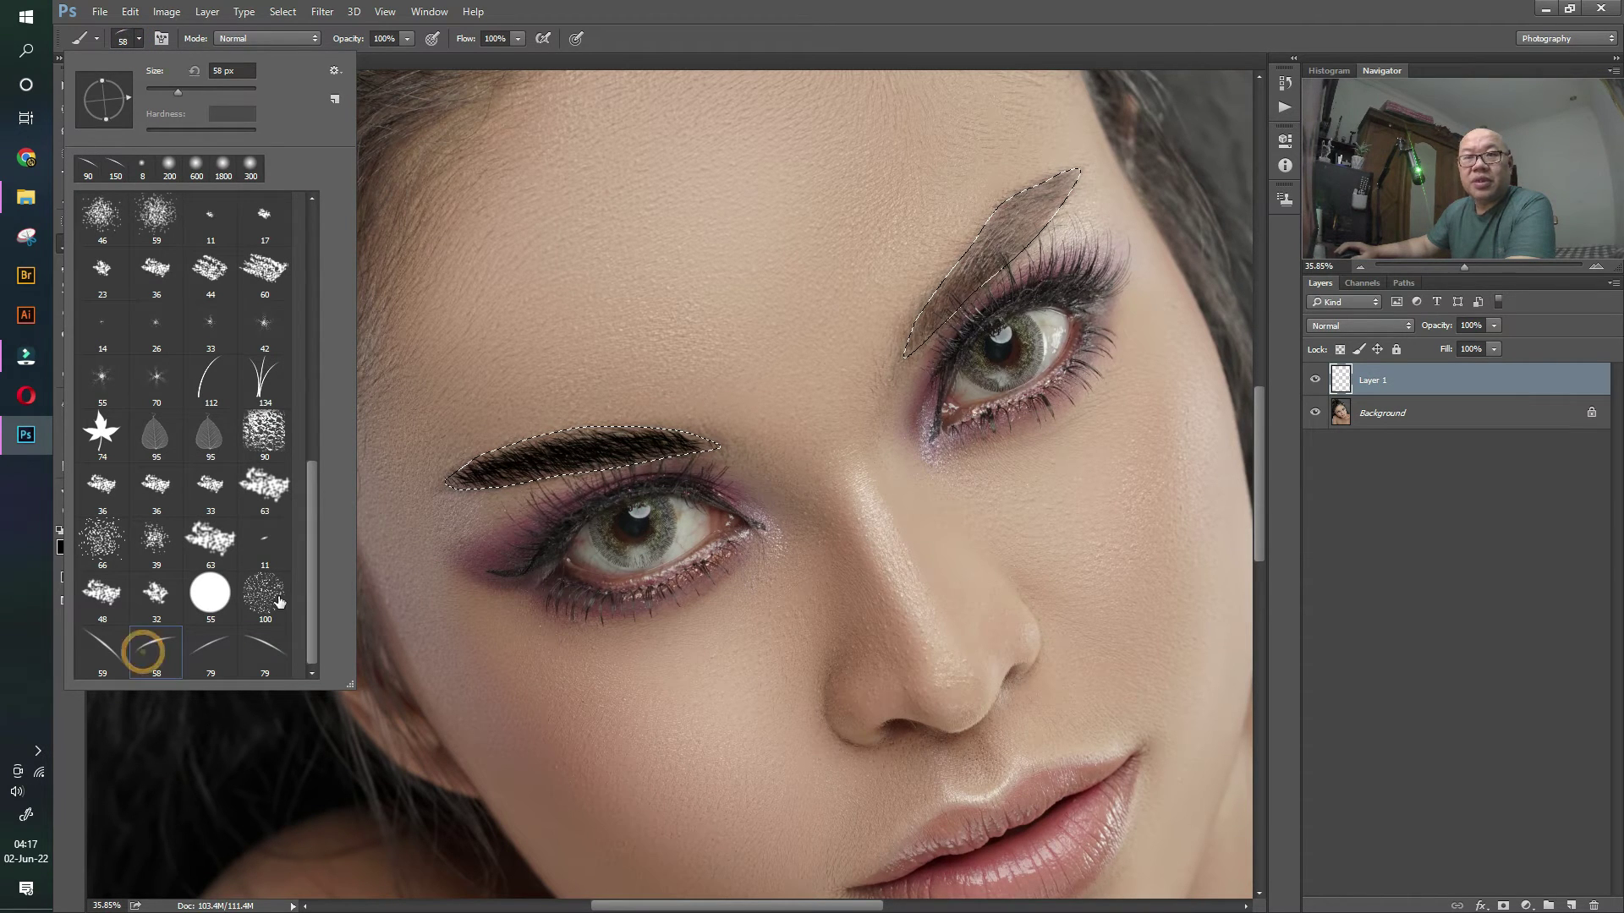
pyautogui.click(964, 14)
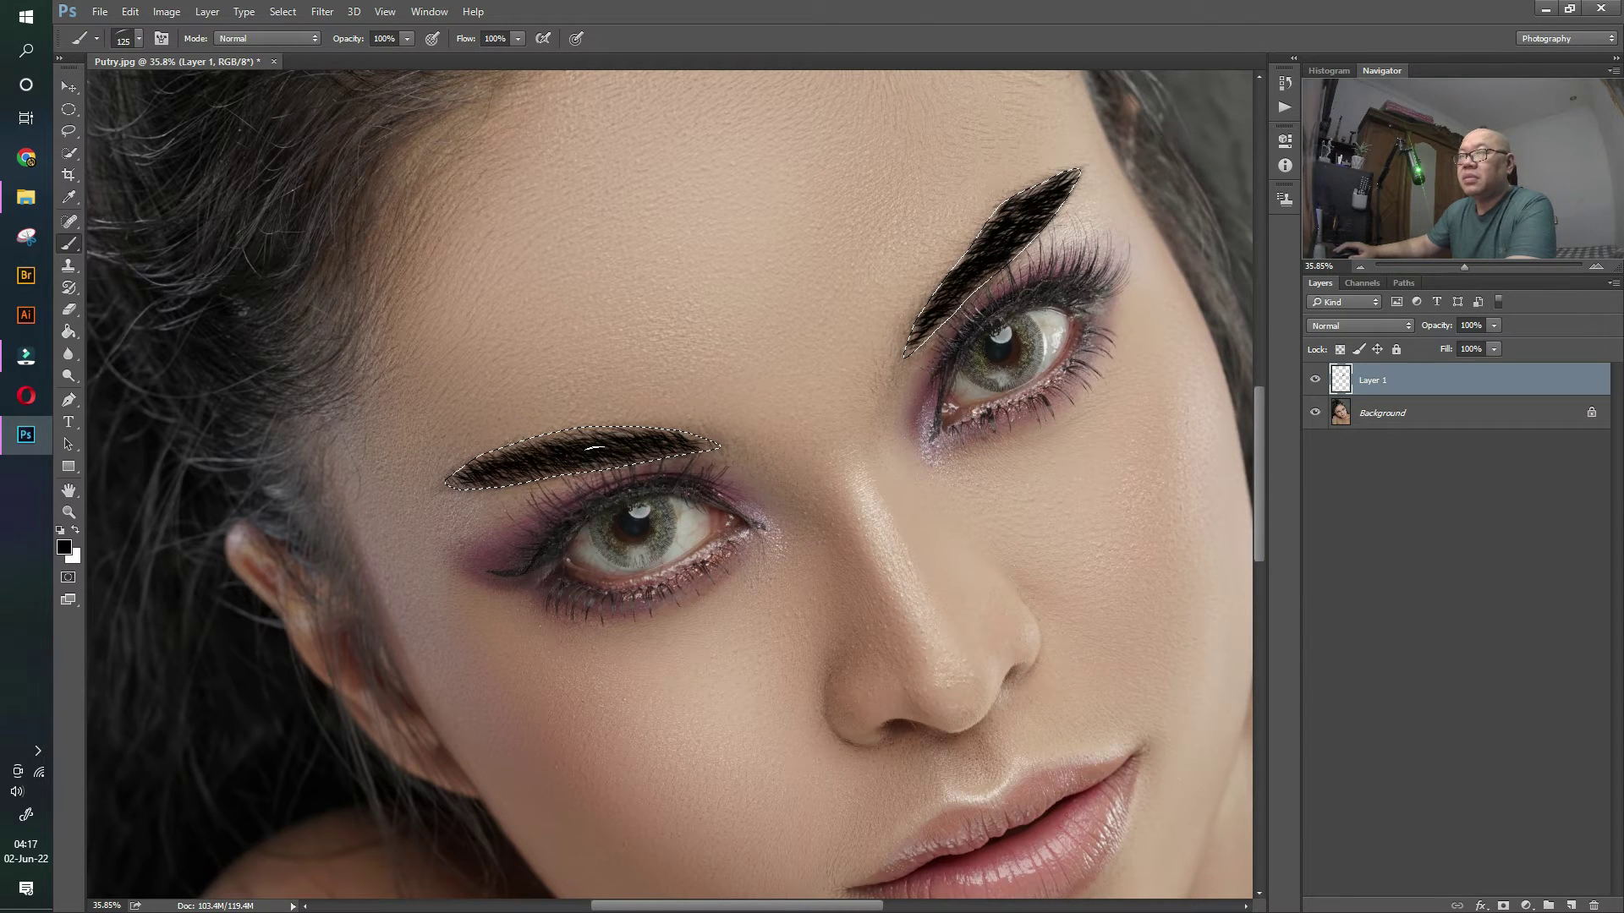
# - Switch to the last 79 px eyebrow hair brush tip and add strokes to the eyebrow on the right
pyautogui.click(140, 39)
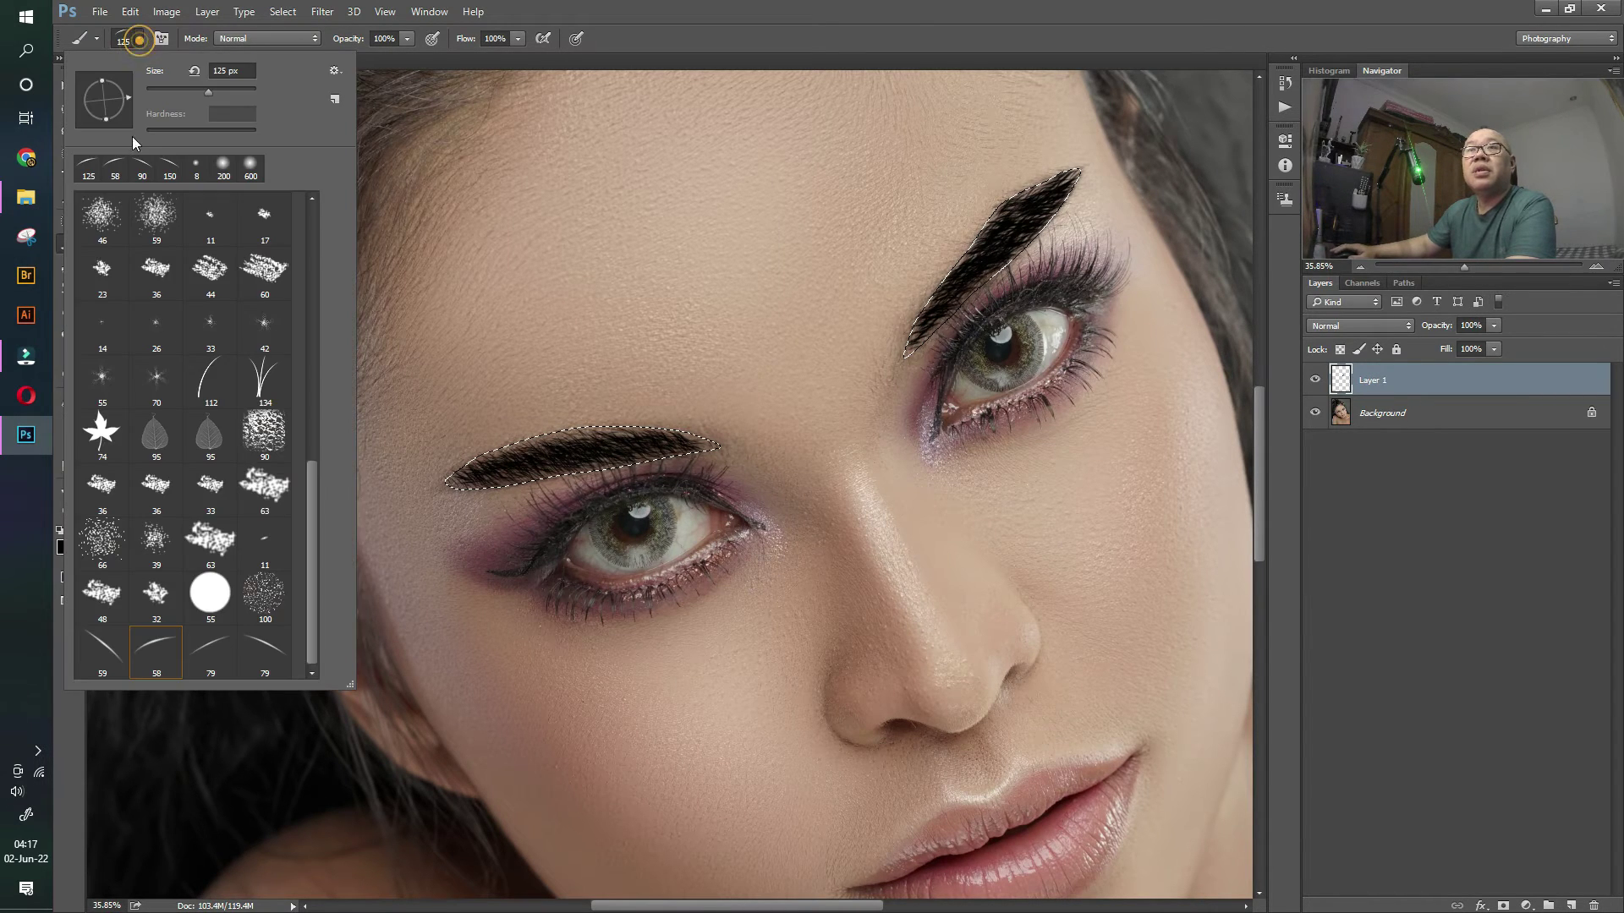
pyautogui.click(257, 642)
pyautogui.press('Return')
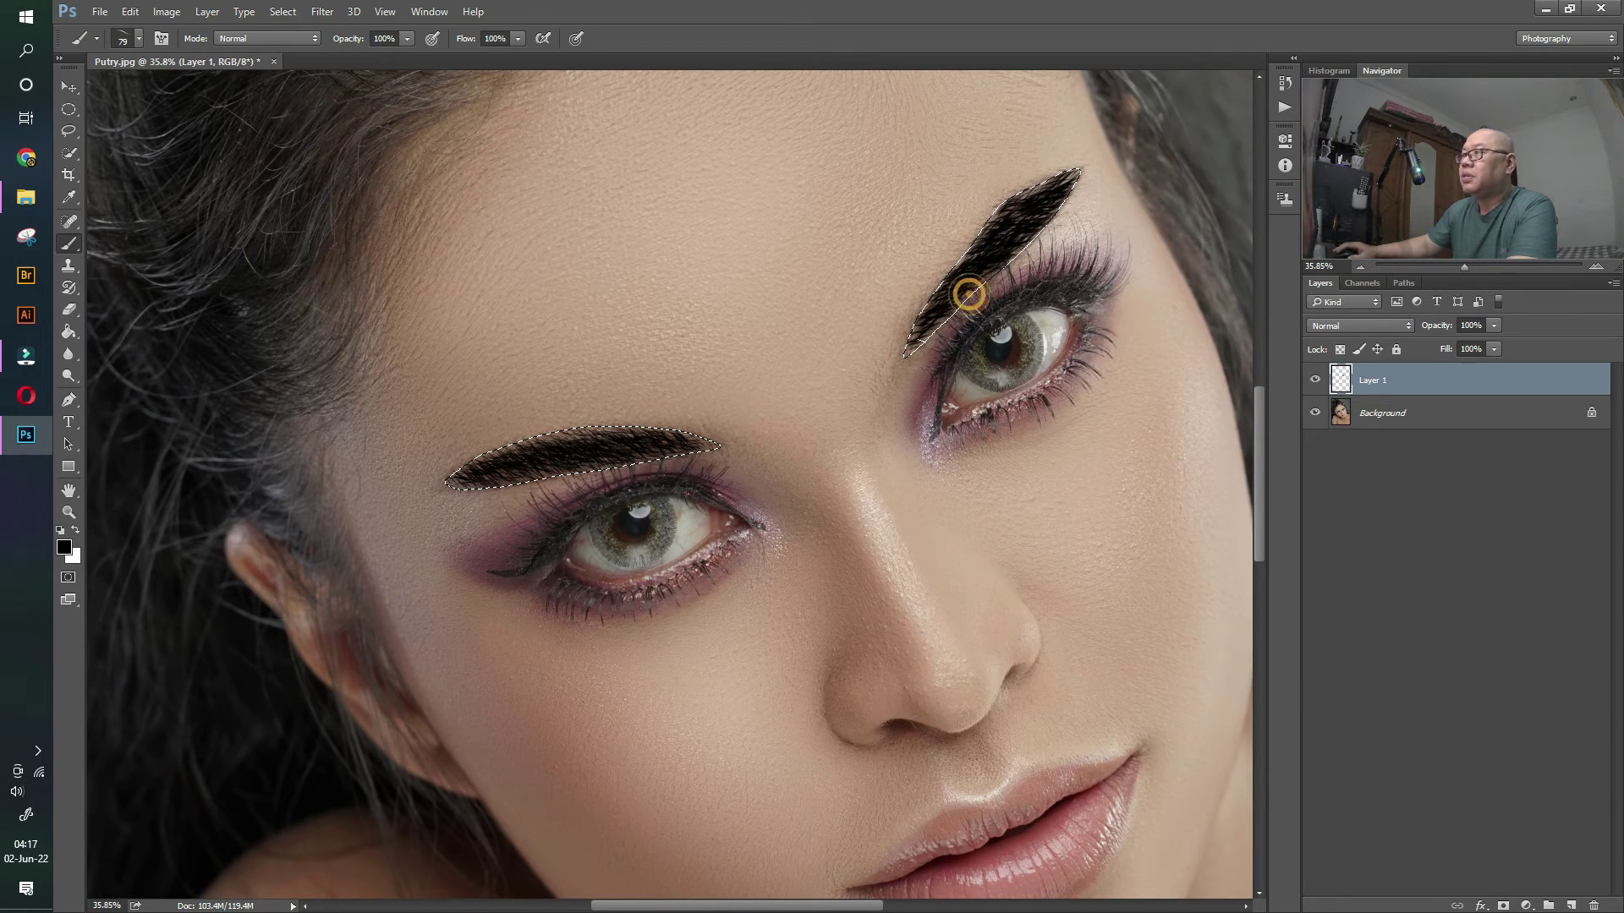
pyautogui.click(1072, 175)
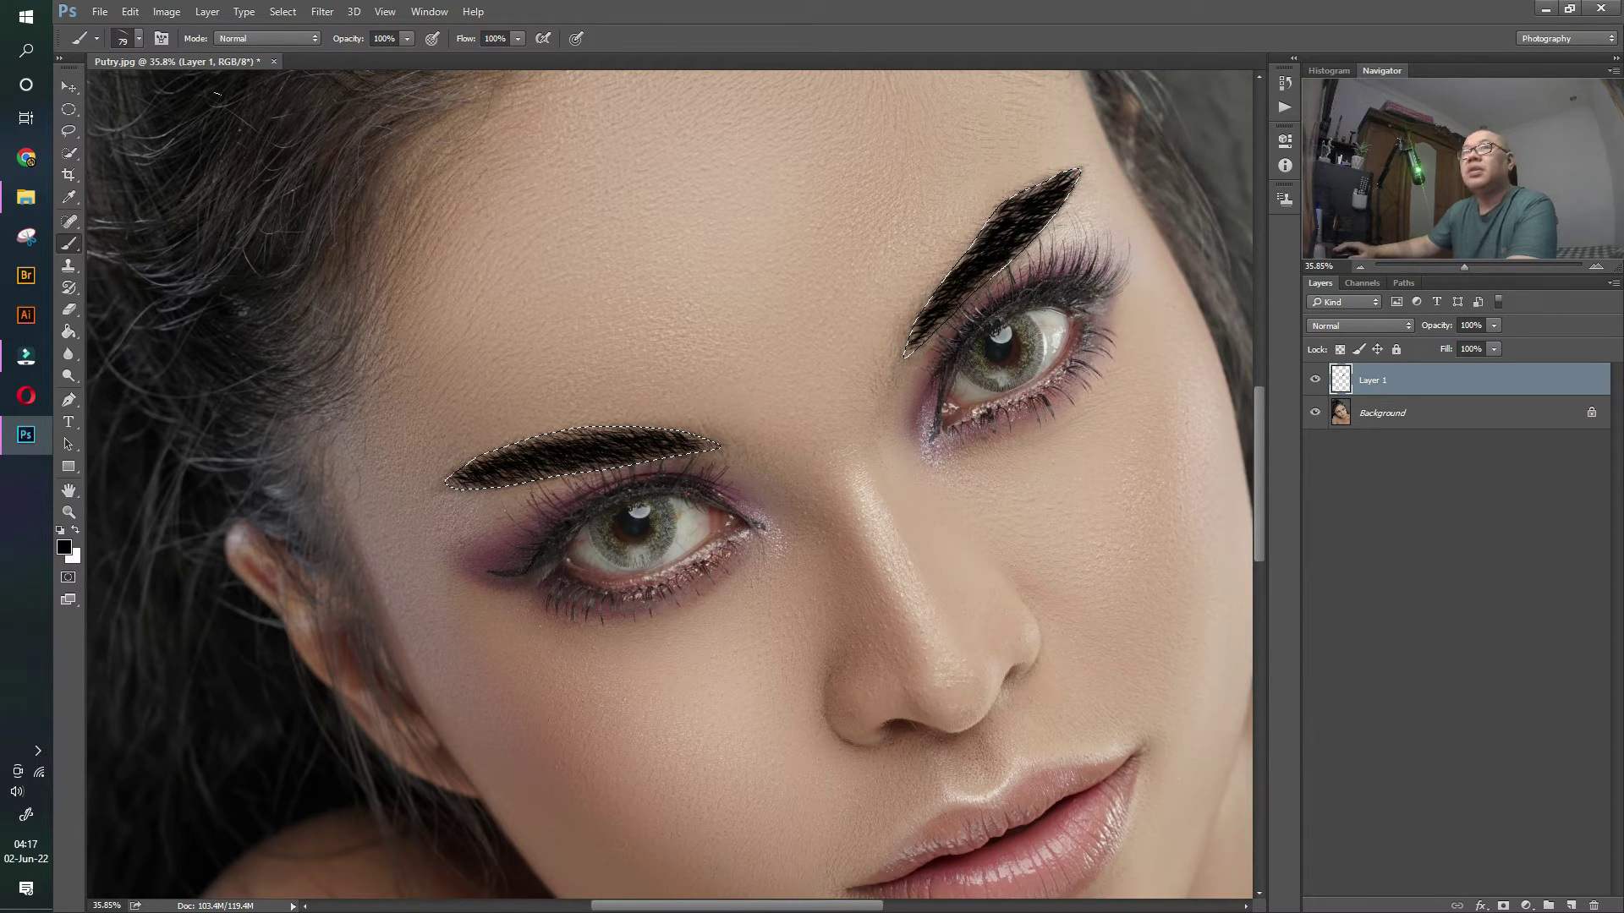
# - Switch to the Move tool and clear the selection around both eyebrows
pyautogui.press('v')
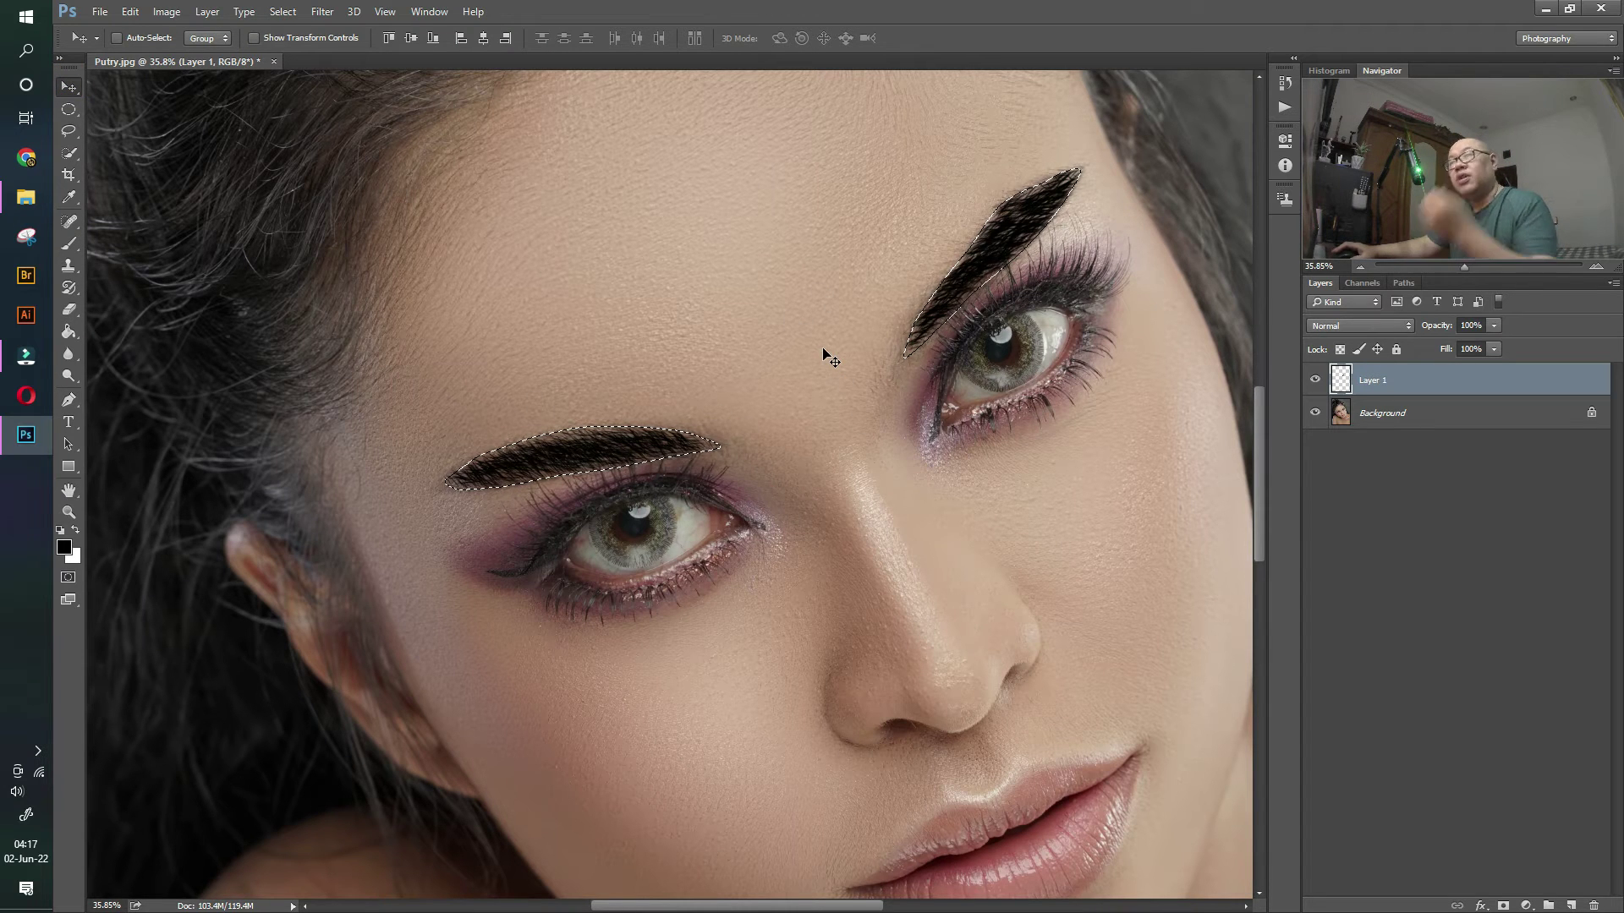
pyautogui.hotkey('ctrl', 'd')
pyautogui.click(726, 441)
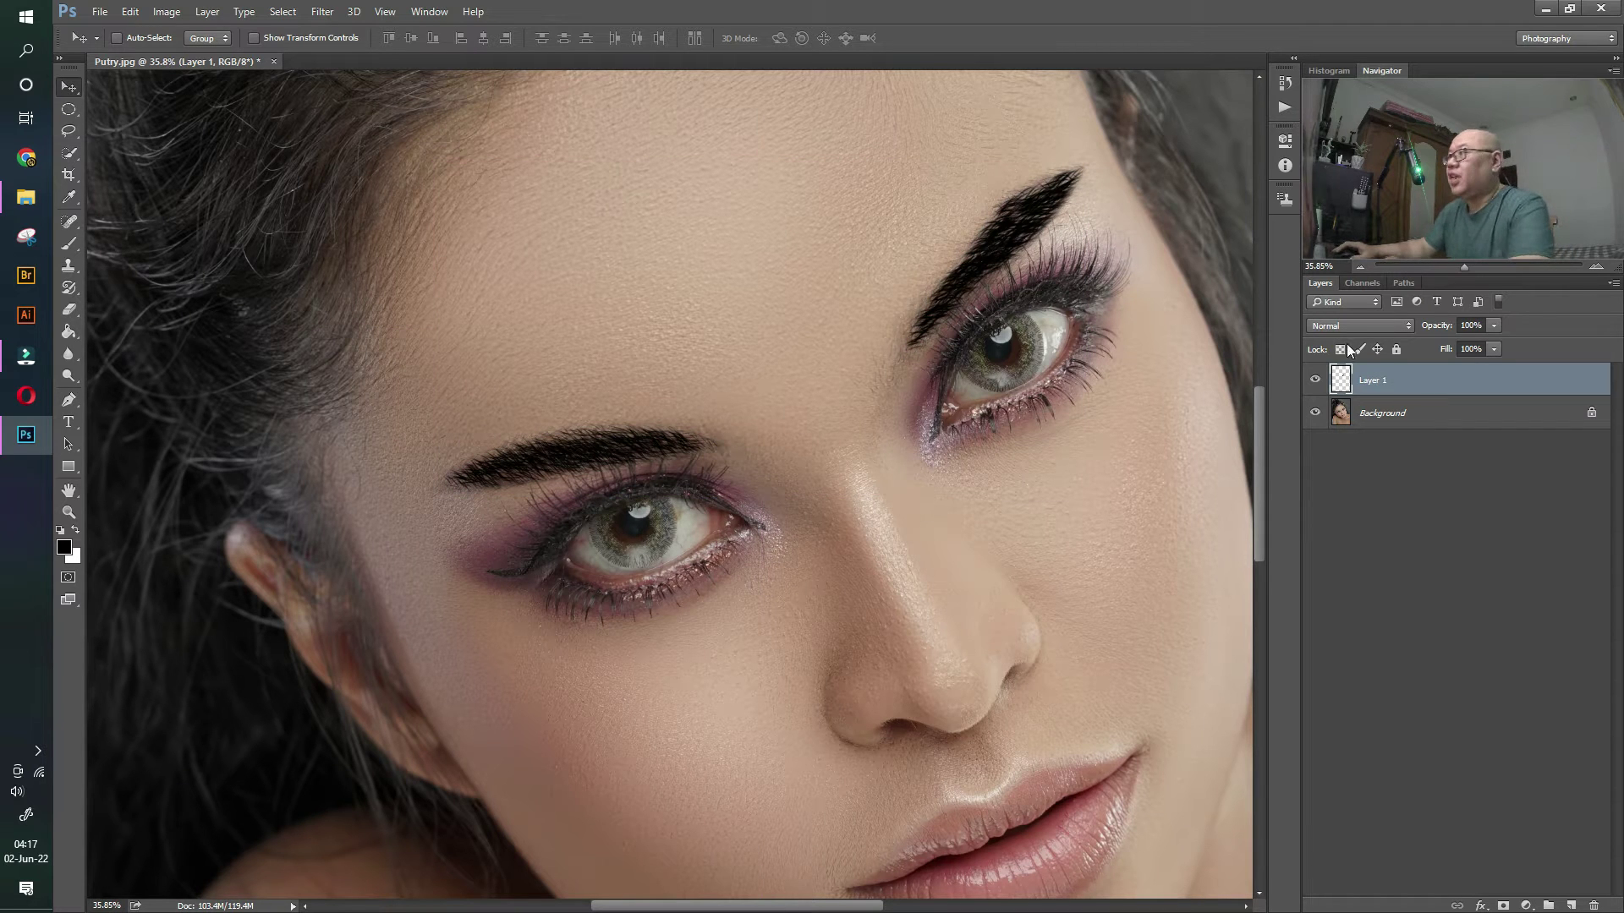
# - Check the painted eyebrows against the original and lower Layer 1's opacity to 47%
pyautogui.click(68, 512)
pyautogui.moveTo(674, 425); pyautogui.dragTo(159, 209)
pyautogui.click(69, 86)
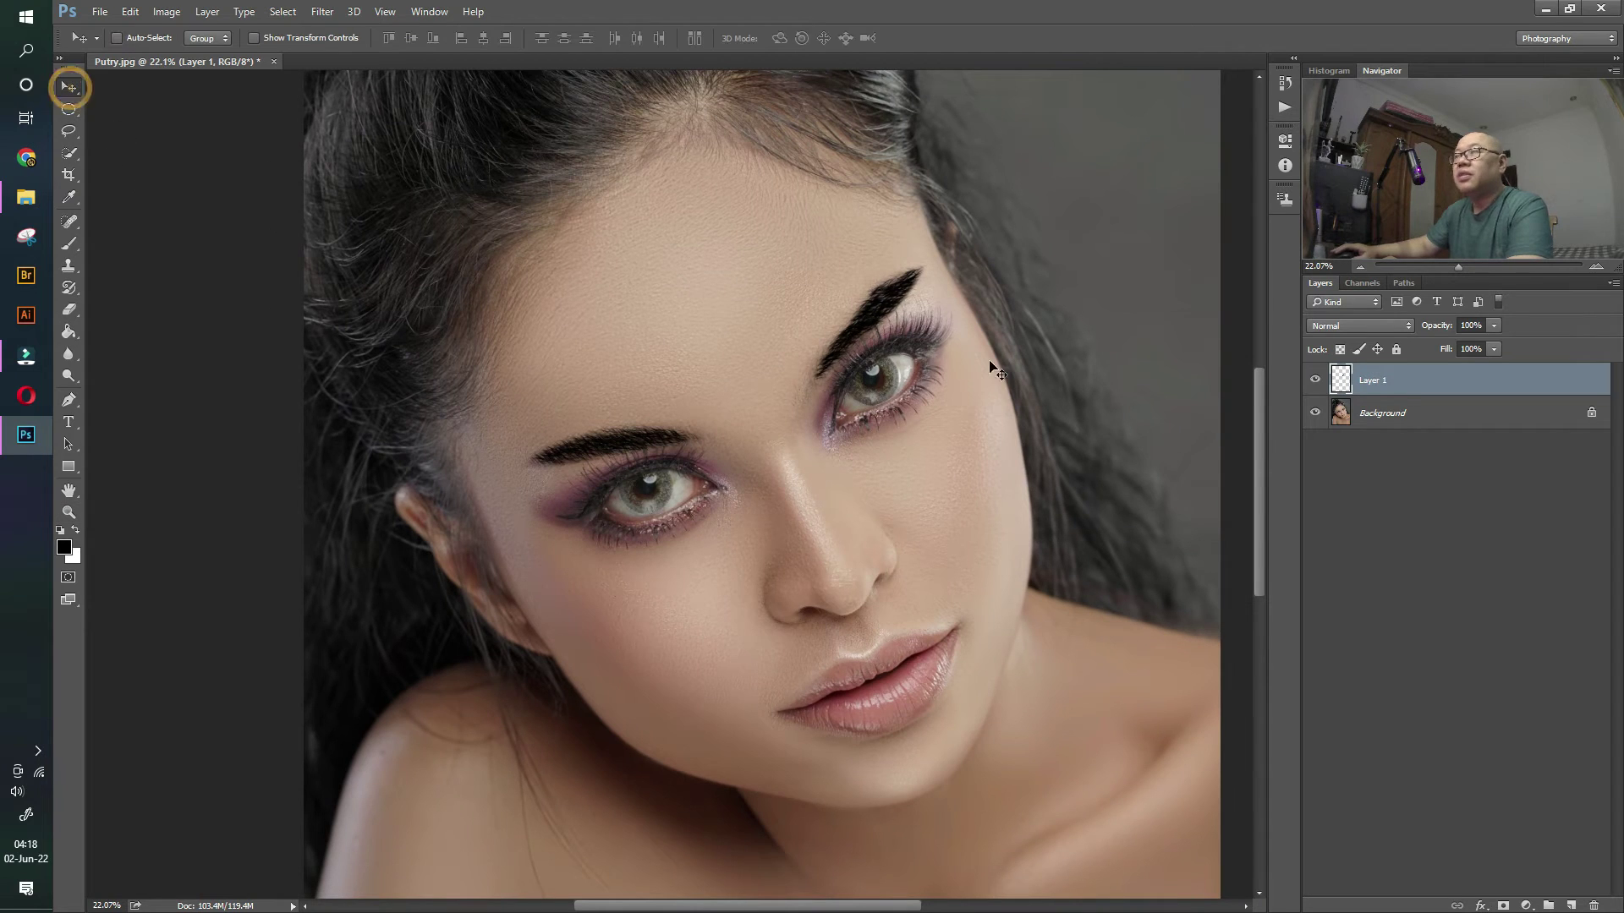
pyautogui.click(1315, 380)
pyautogui.click(1315, 379)
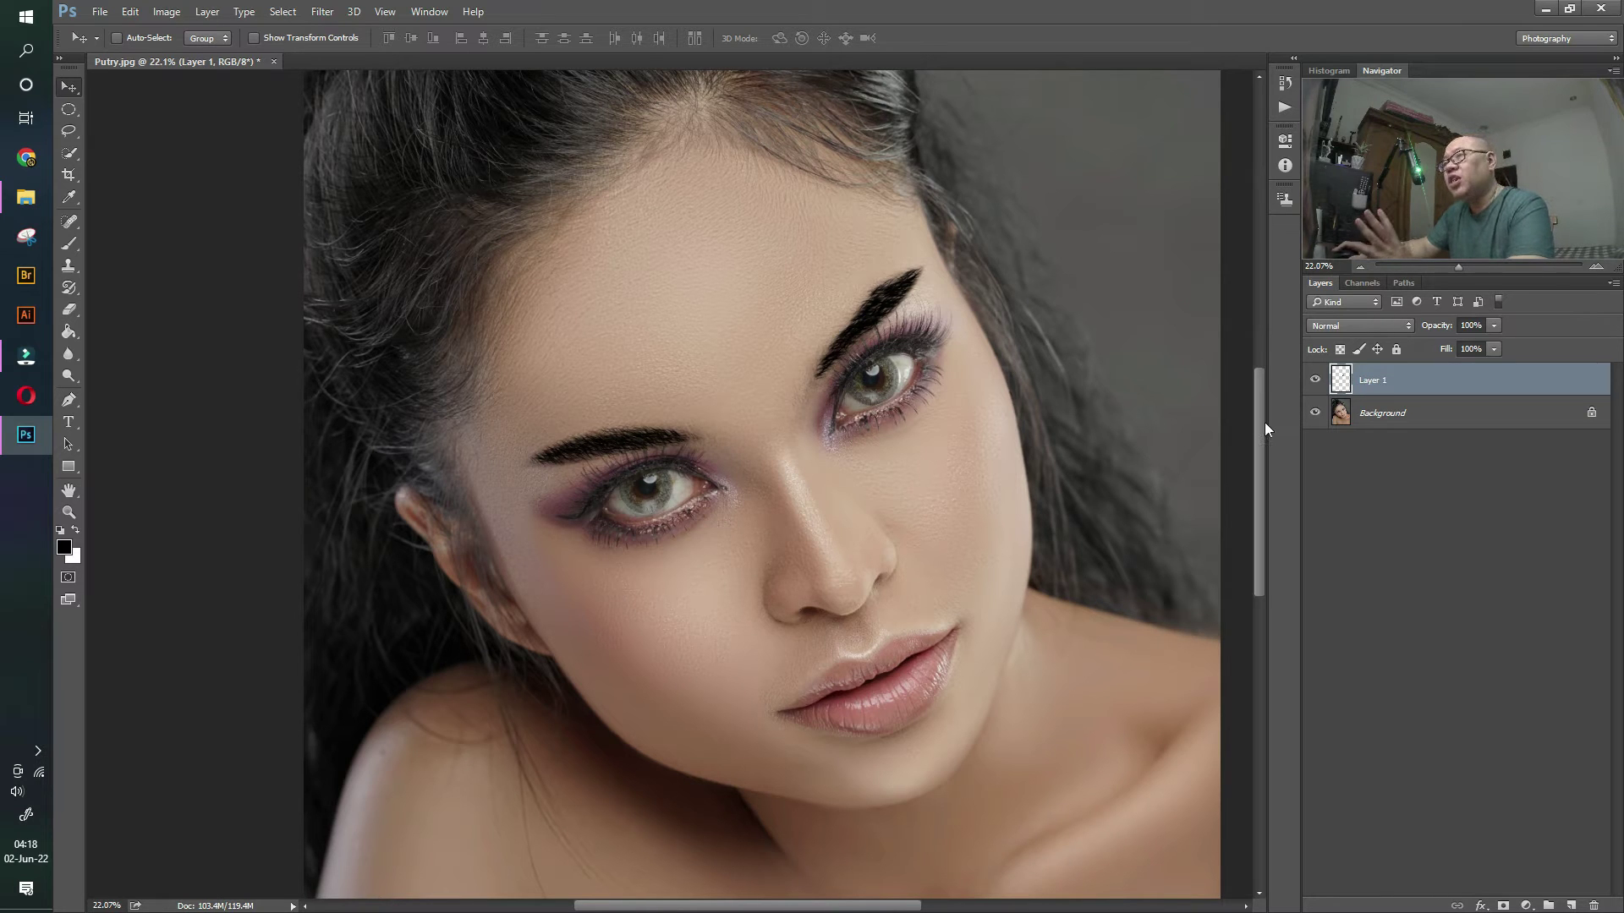
pyautogui.click(1493, 326)
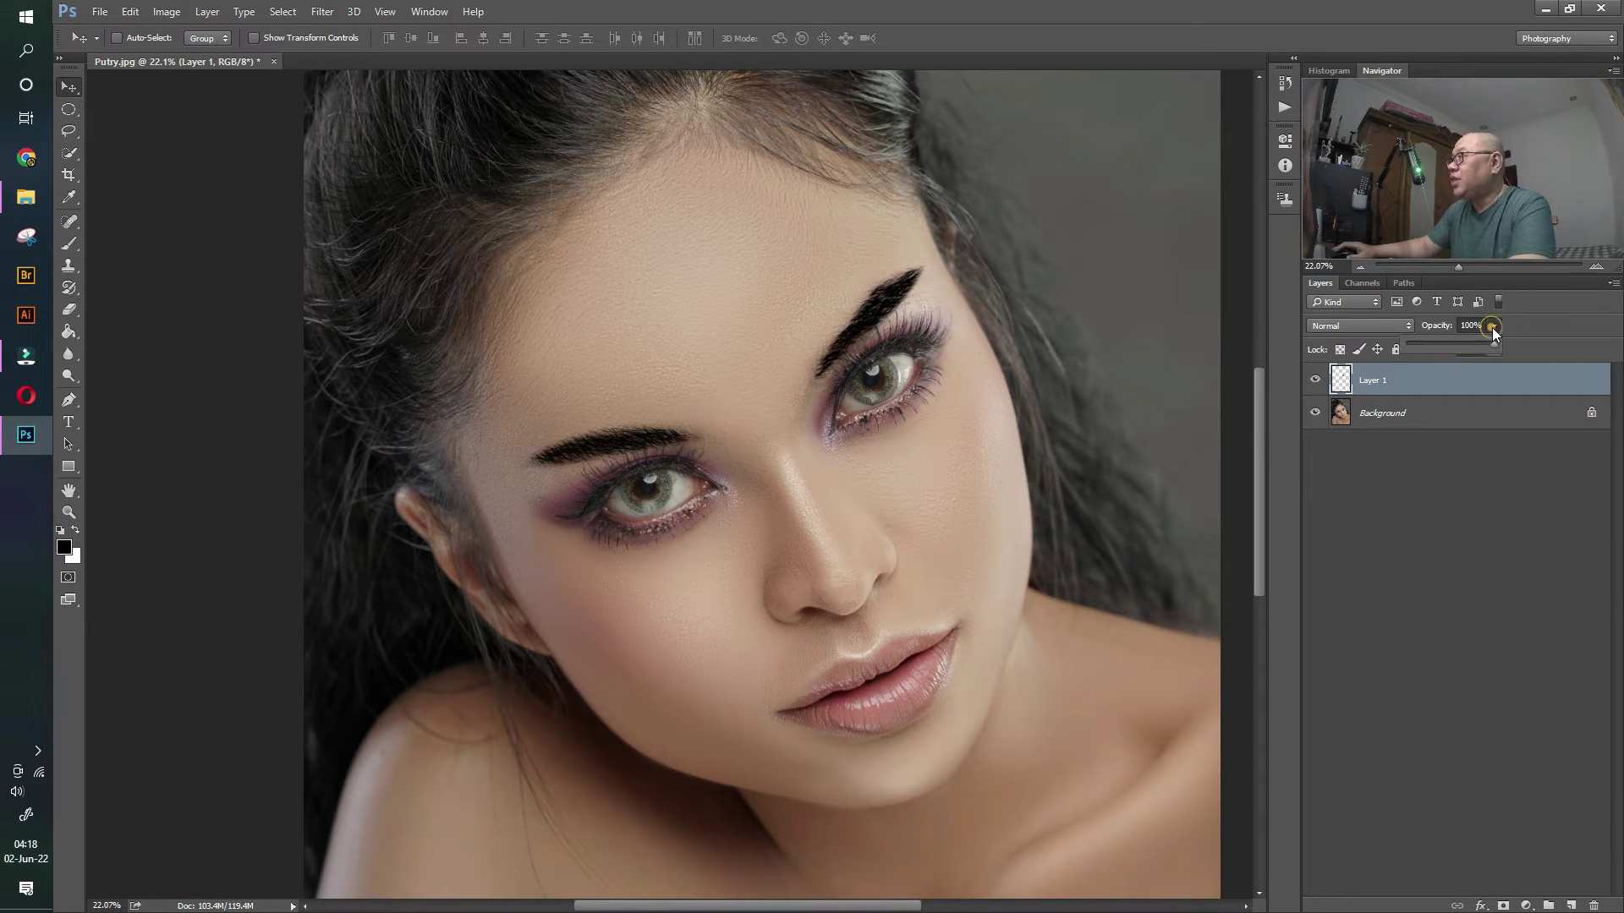
pyautogui.moveTo(1471, 340); pyautogui.dragTo(1444, 339)
pyautogui.click(1446, 341)
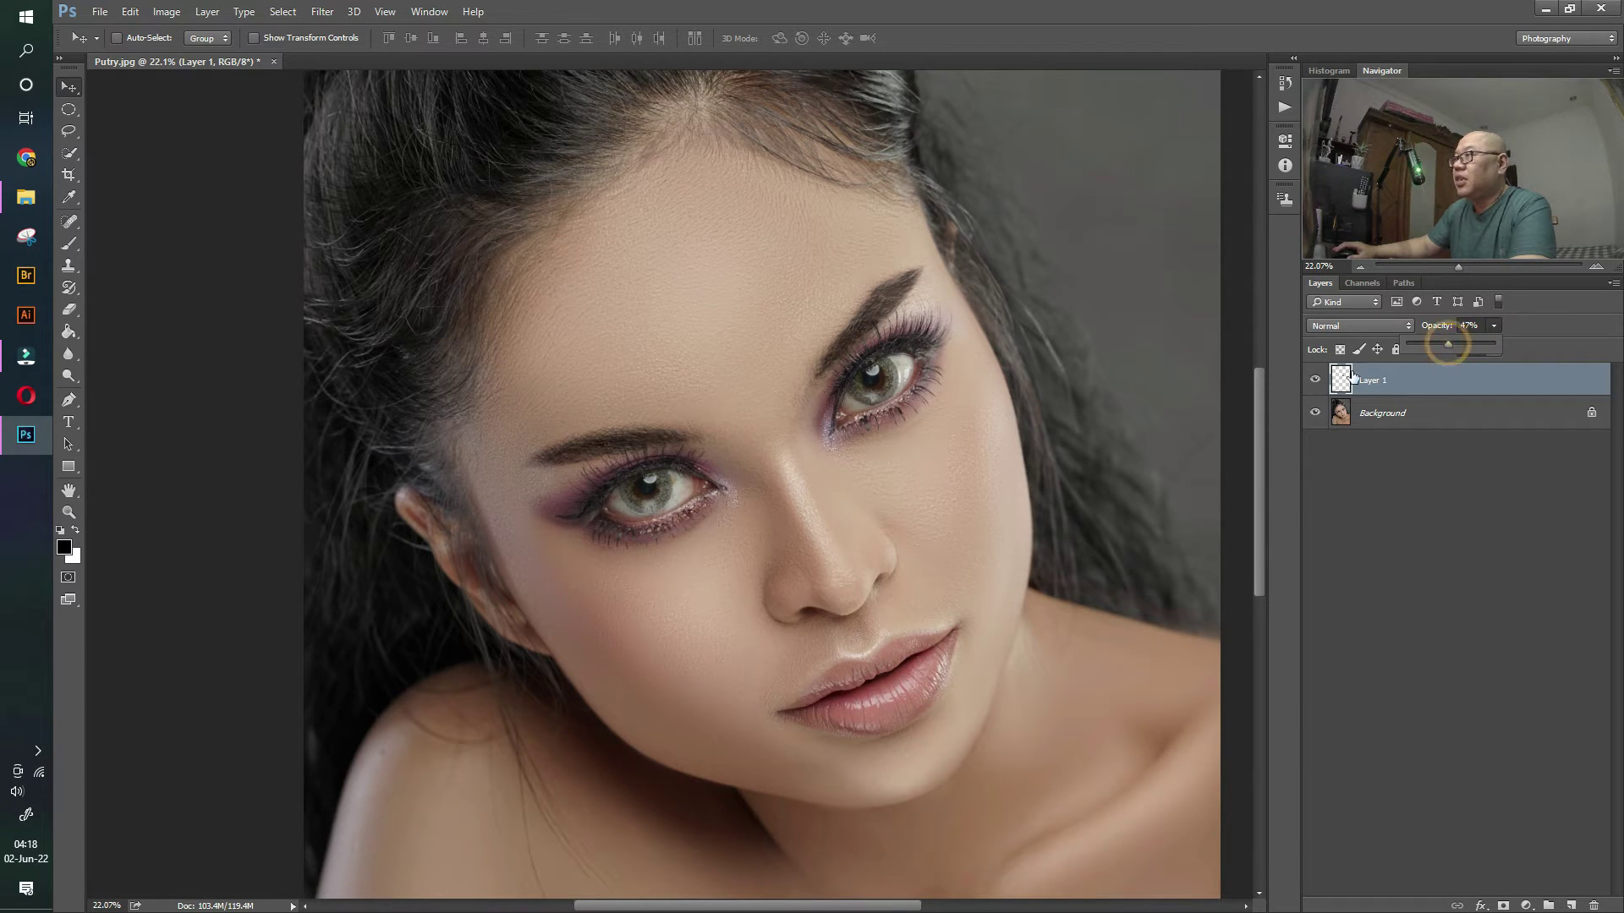
# - Compare the portrait with and without the painted eyebrows by hiding and showing Layer 1
pyautogui.click(1317, 381)
pyautogui.click(1315, 380)
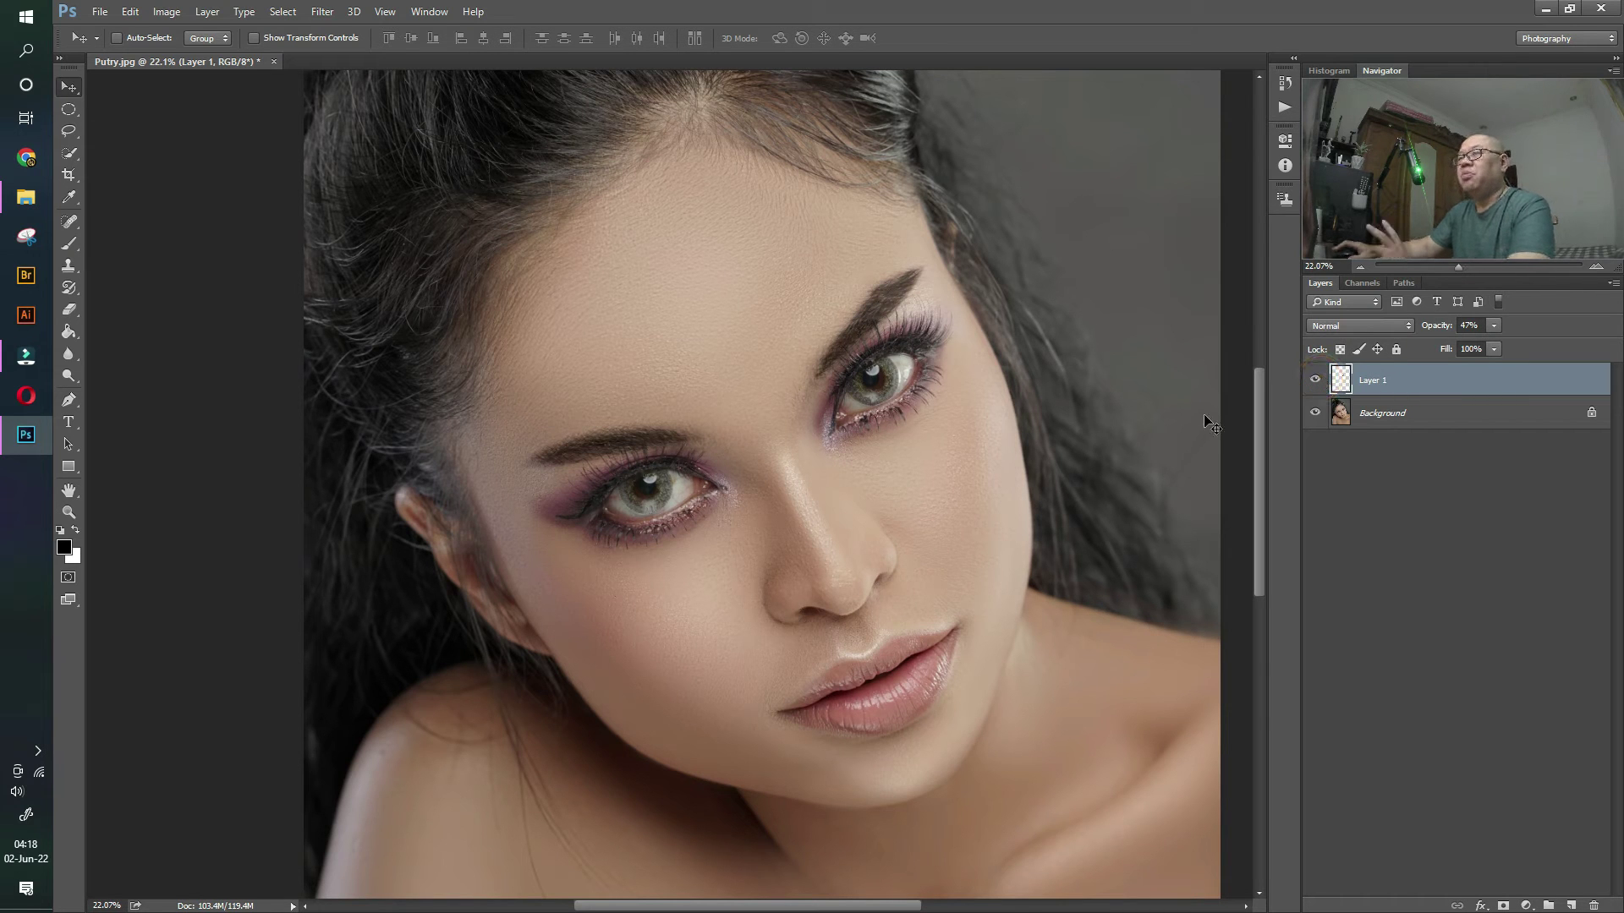
pyautogui.click(1315, 380)
pyautogui.click(1316, 381)
pyautogui.click(1316, 381)
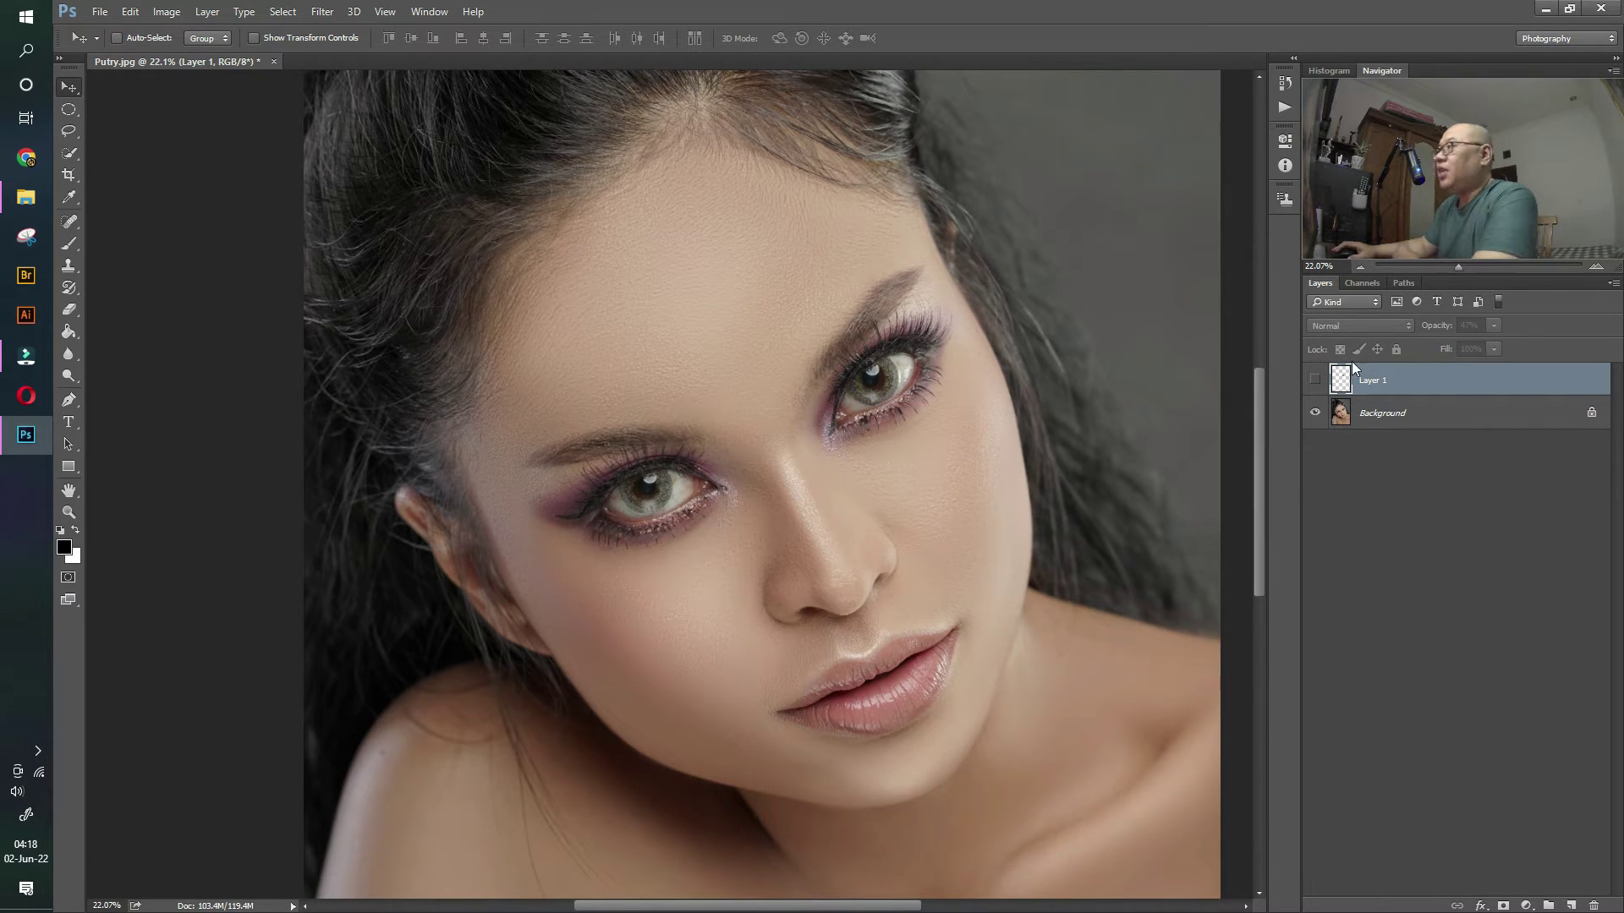
pyautogui.click(1315, 381)
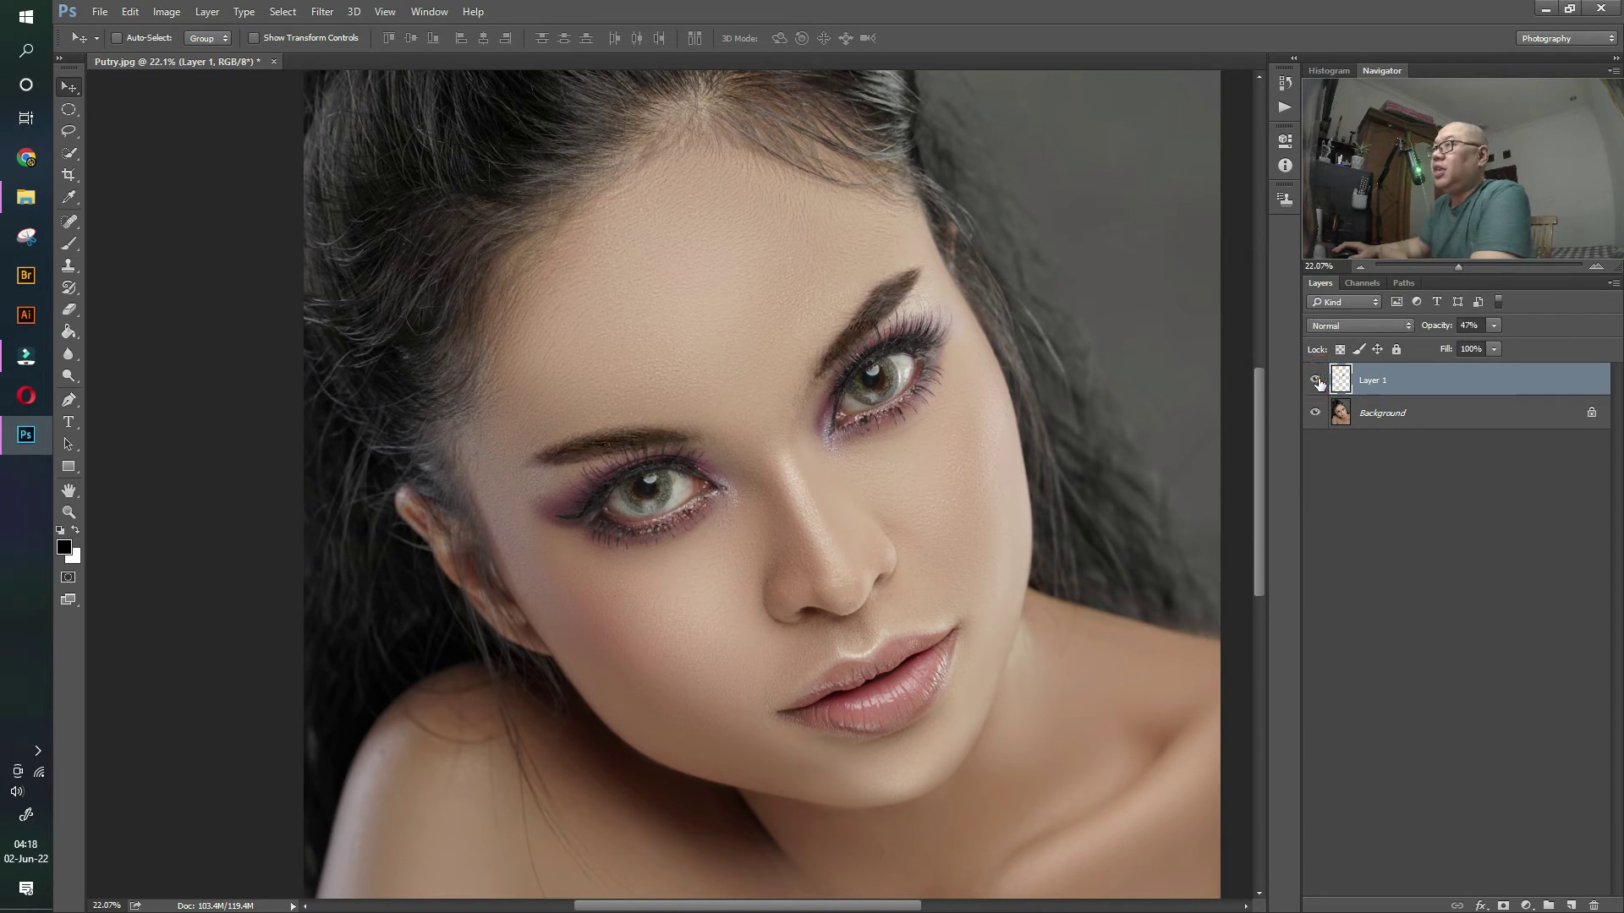
pyautogui.click(1317, 381)
pyautogui.click(1317, 381)
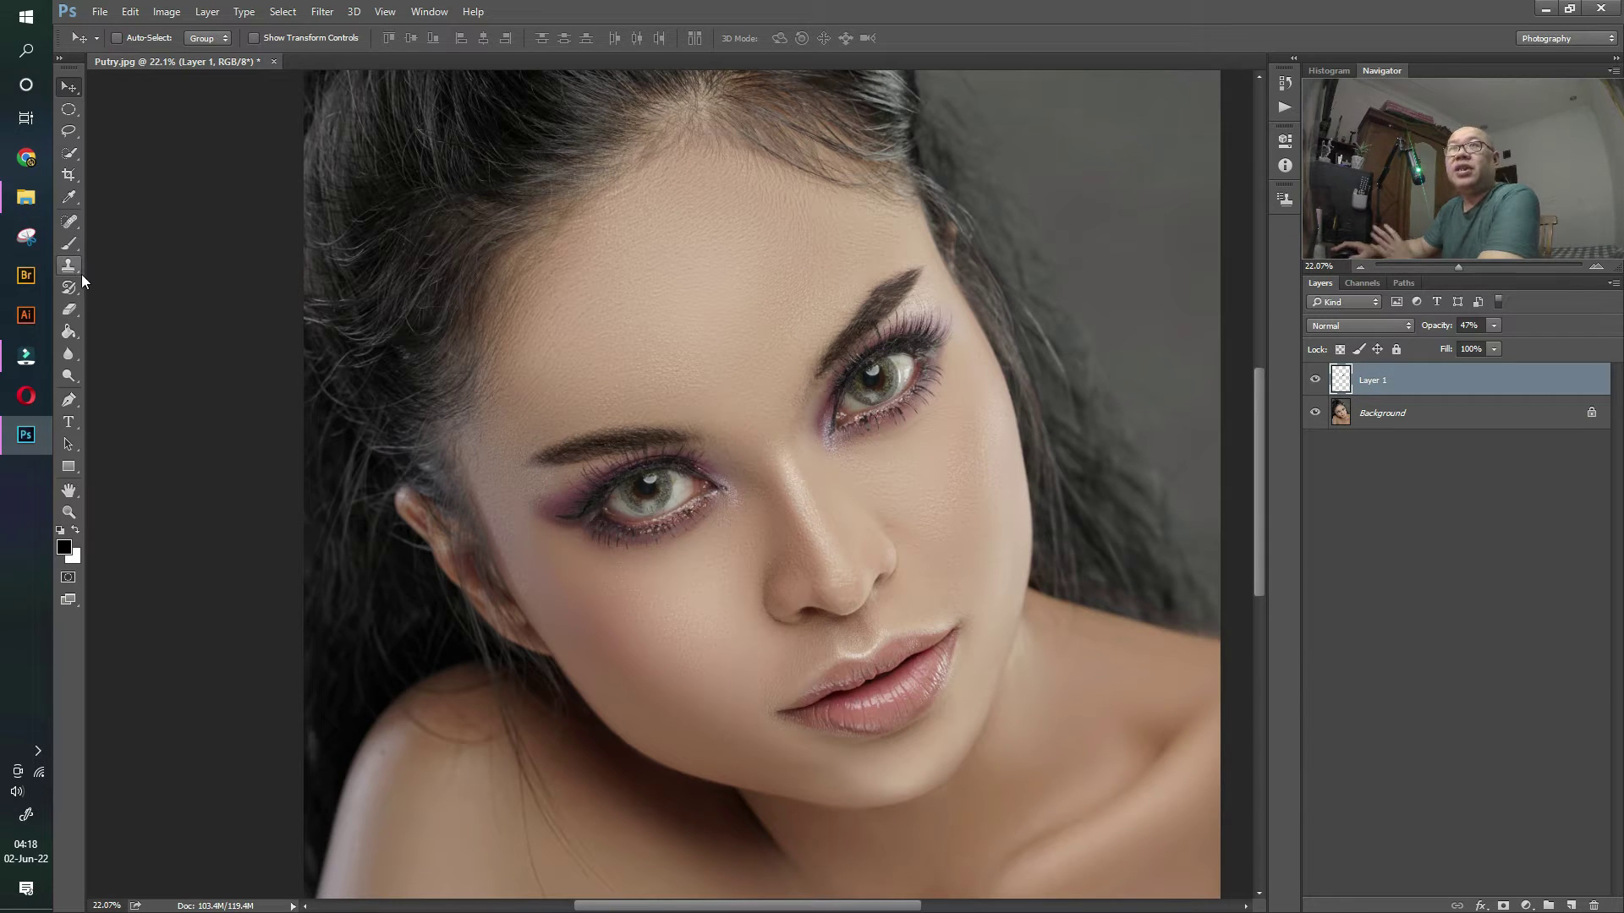
# - Load the HDX MakeUp action file from the Digtial Makeup folder in File Explorer and display the Photoshop actions list
pyautogui.click(26, 196)
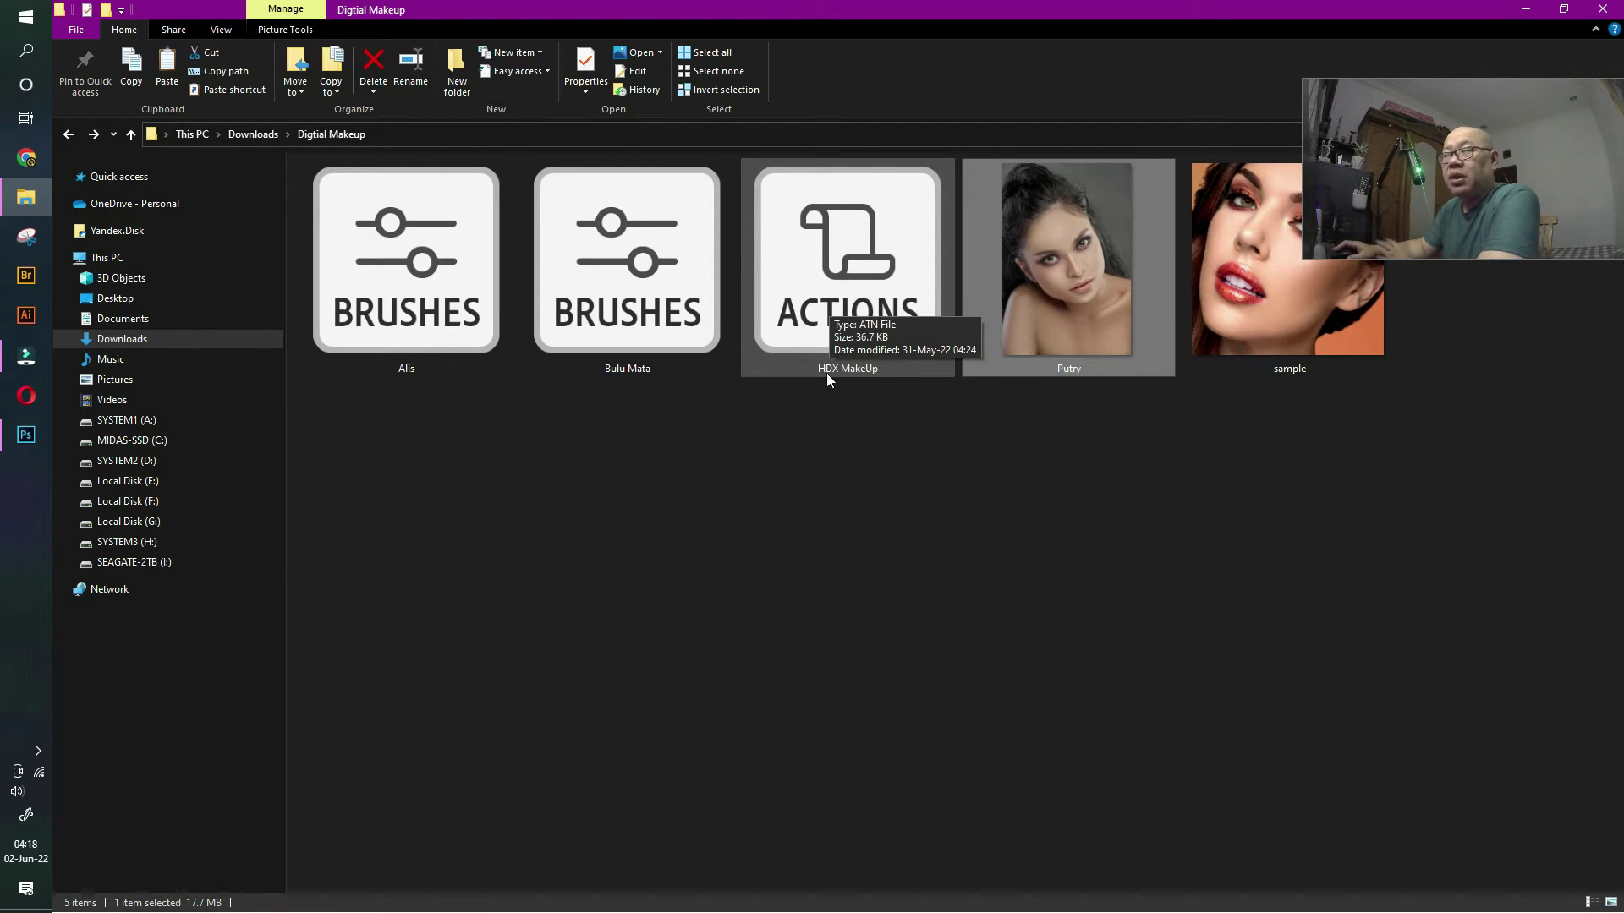
pyautogui.doubleClick(834, 311)
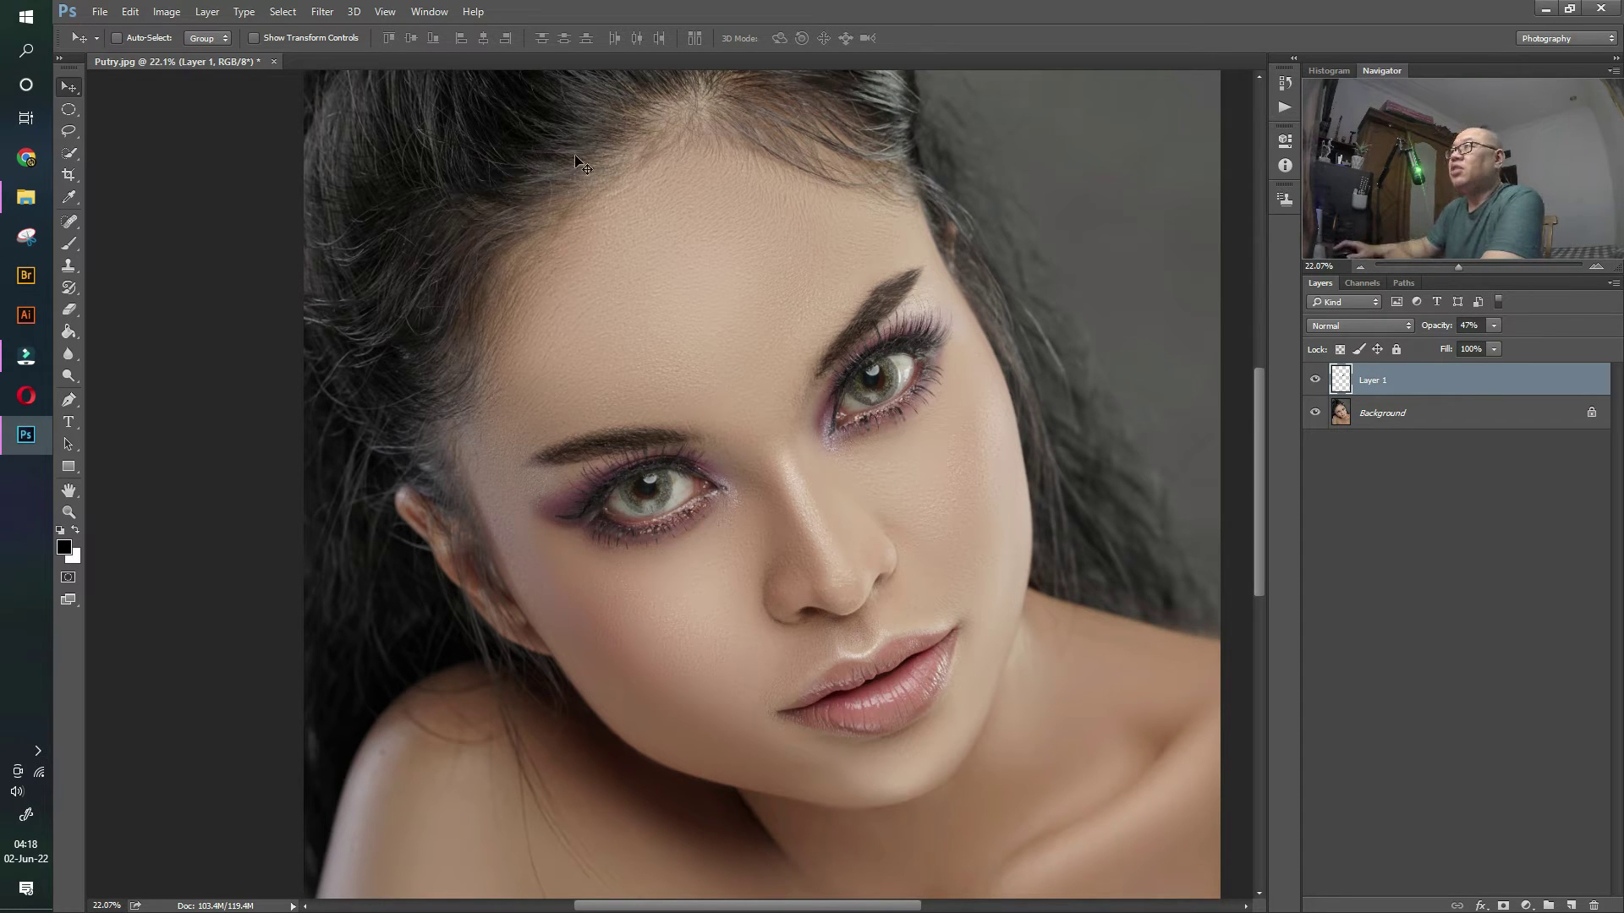
pyautogui.click(429, 14)
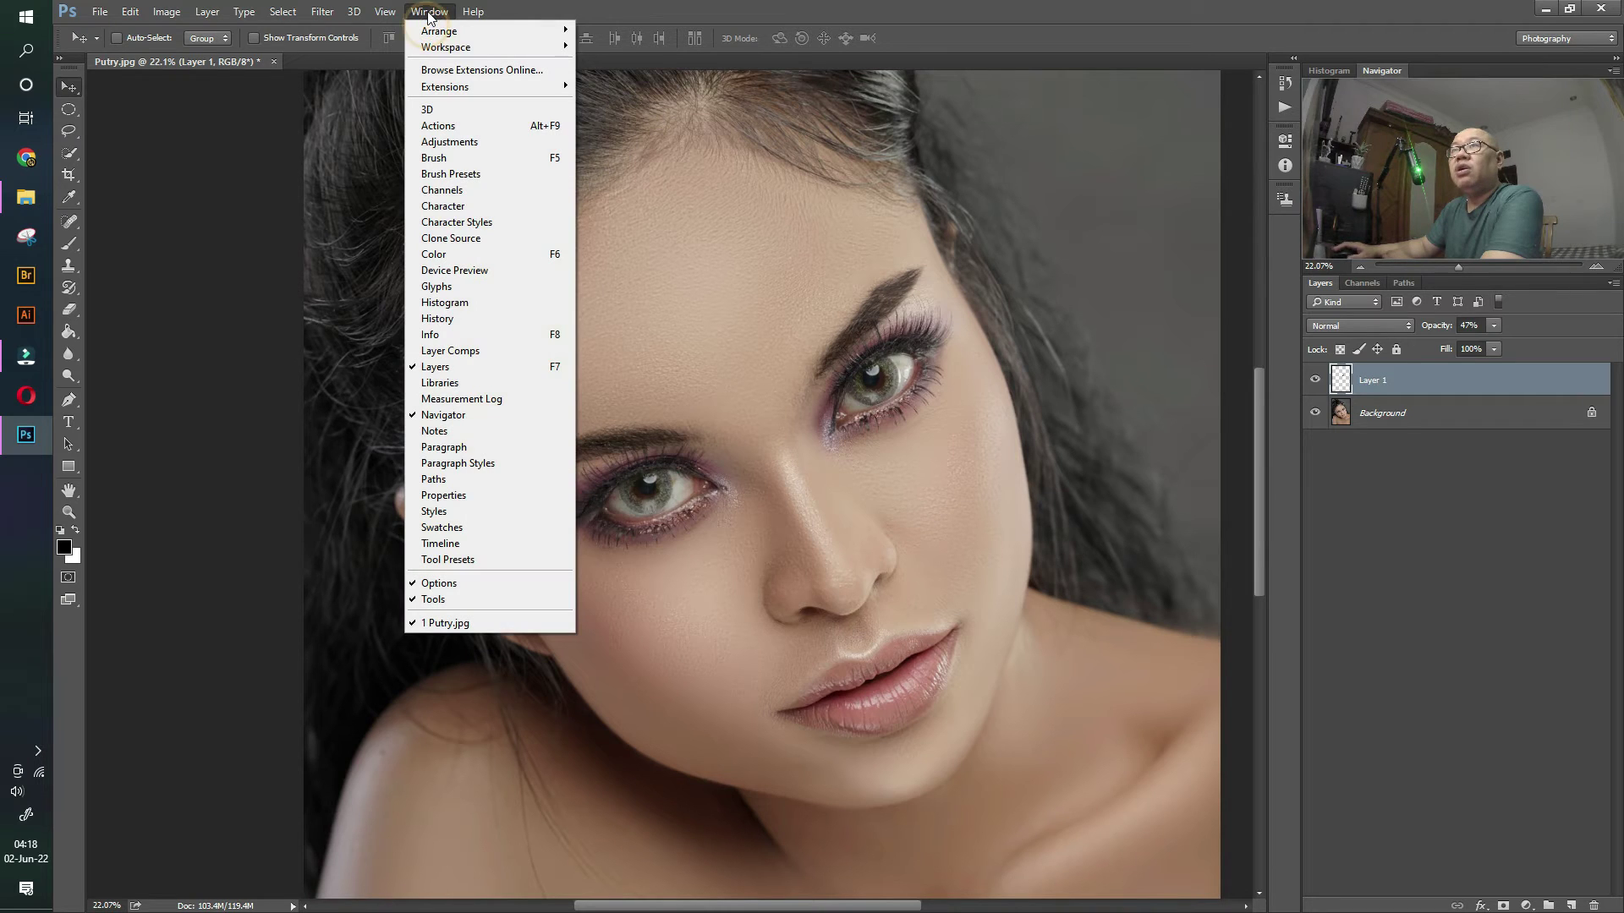
pyautogui.click(452, 126)
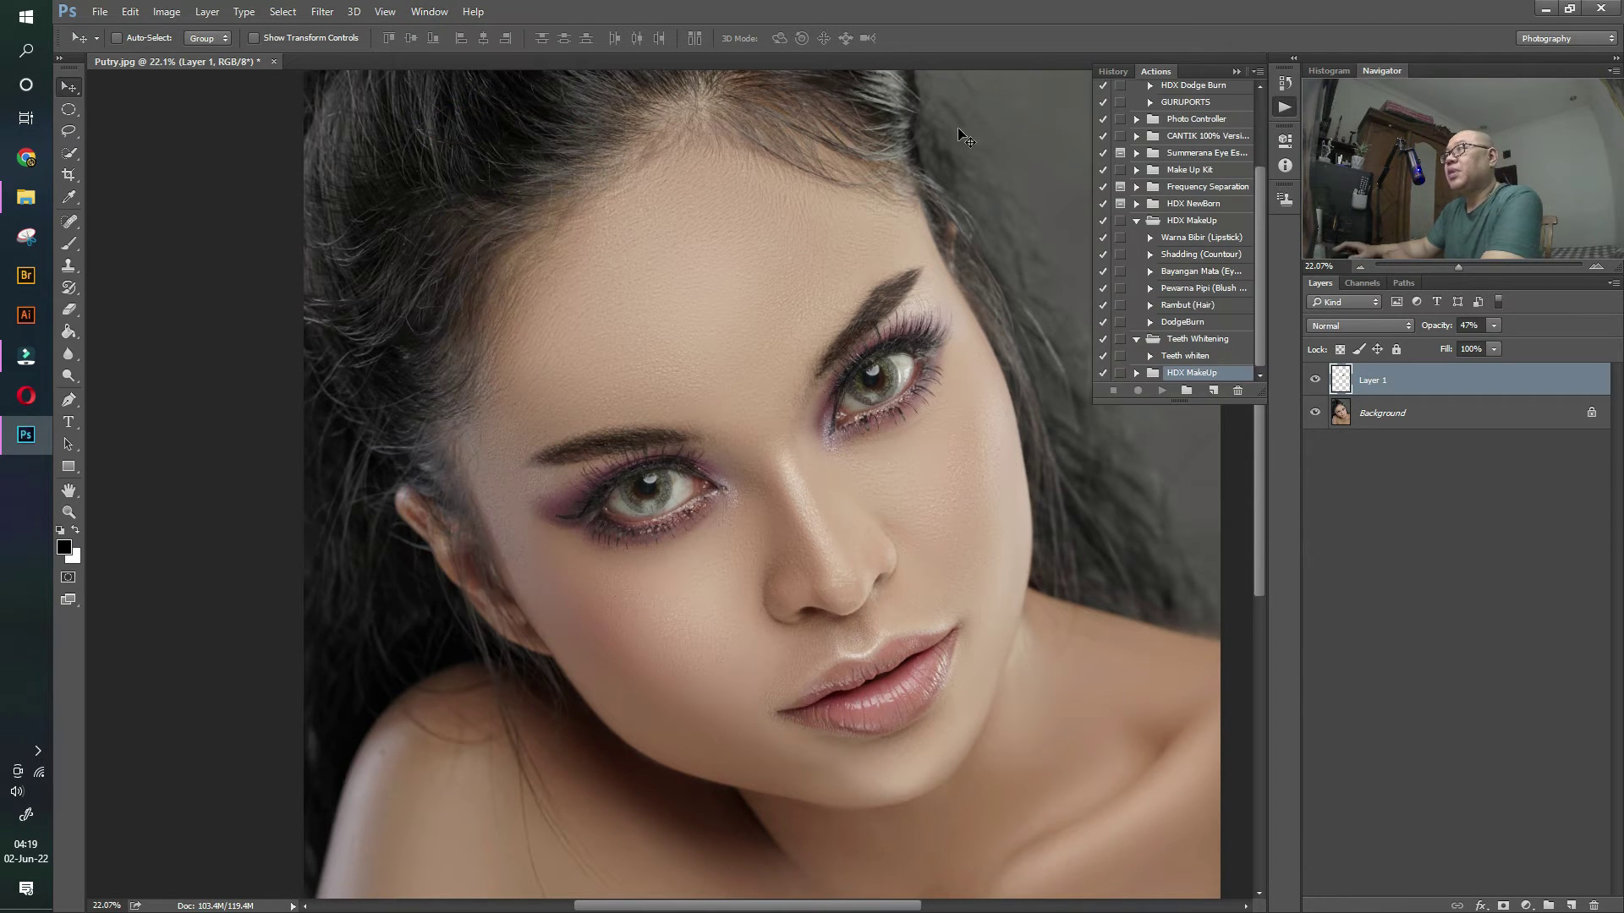
# - Run the Warna Bibir (Lipstick) action from the newly loaded HDX MakeUp set, and collapse the actions list
pyautogui.click(1136, 220)
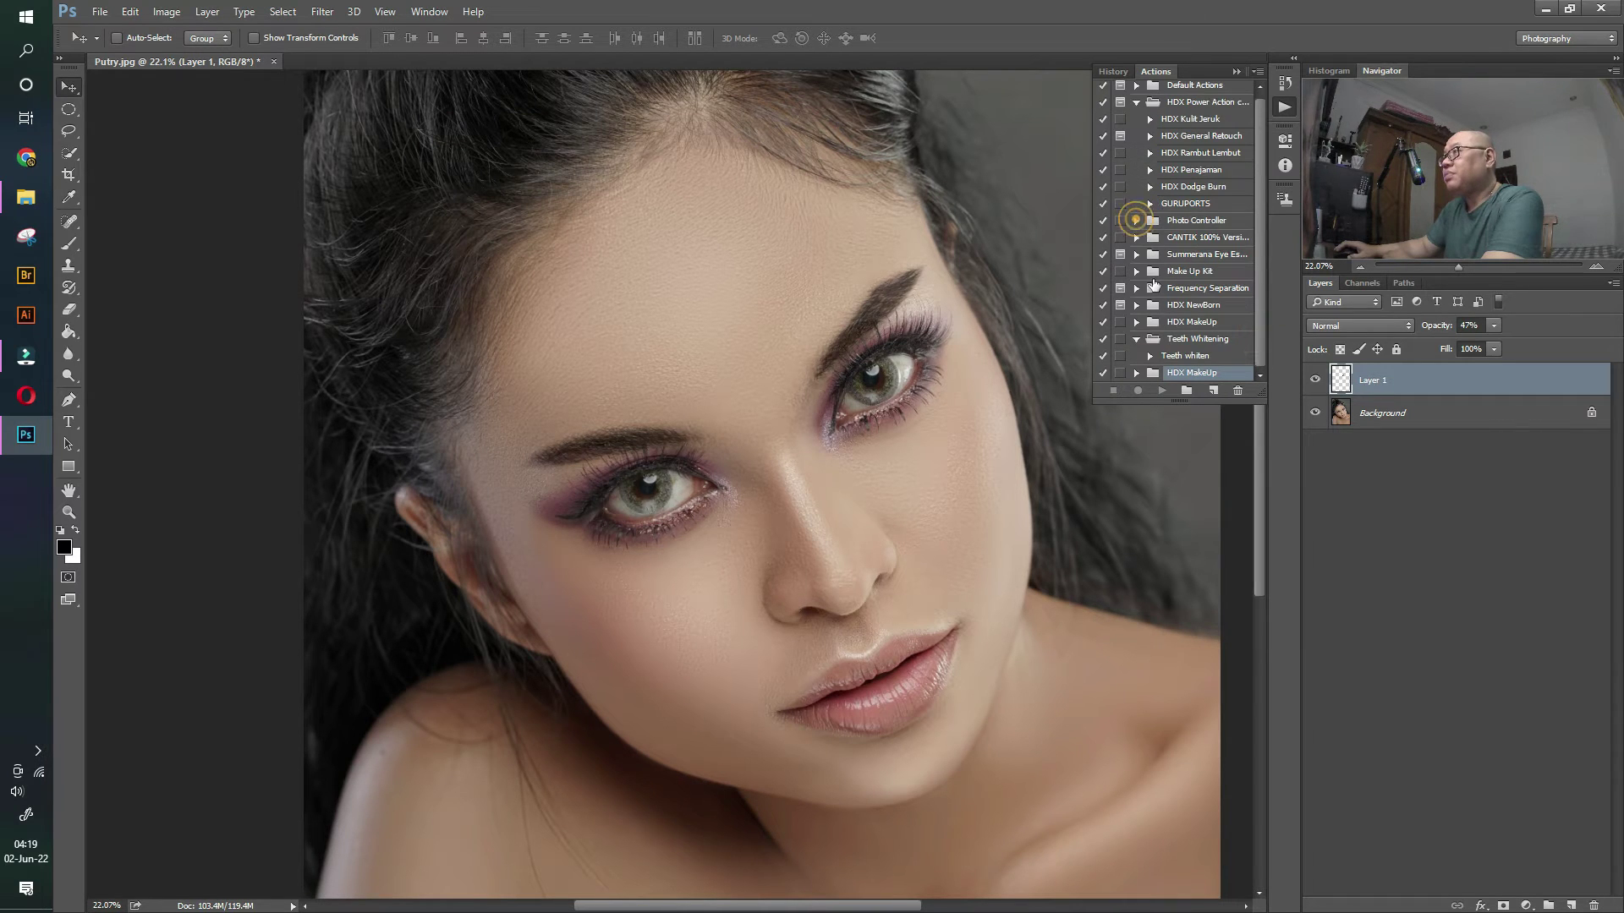
pyautogui.click(1137, 373)
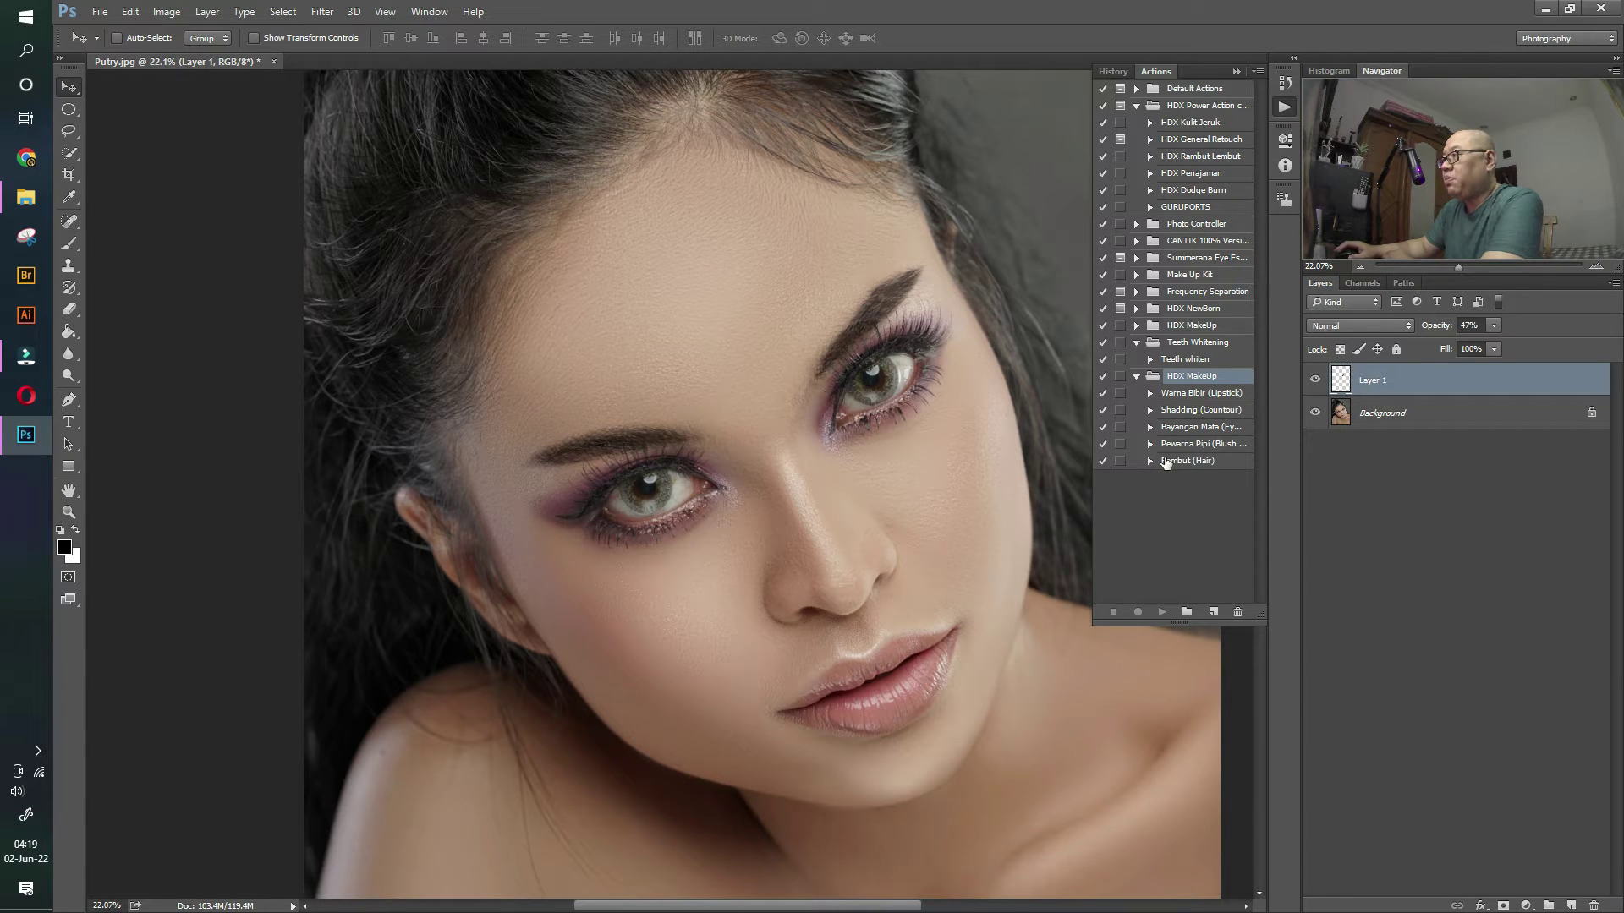
pyautogui.click(1187, 395)
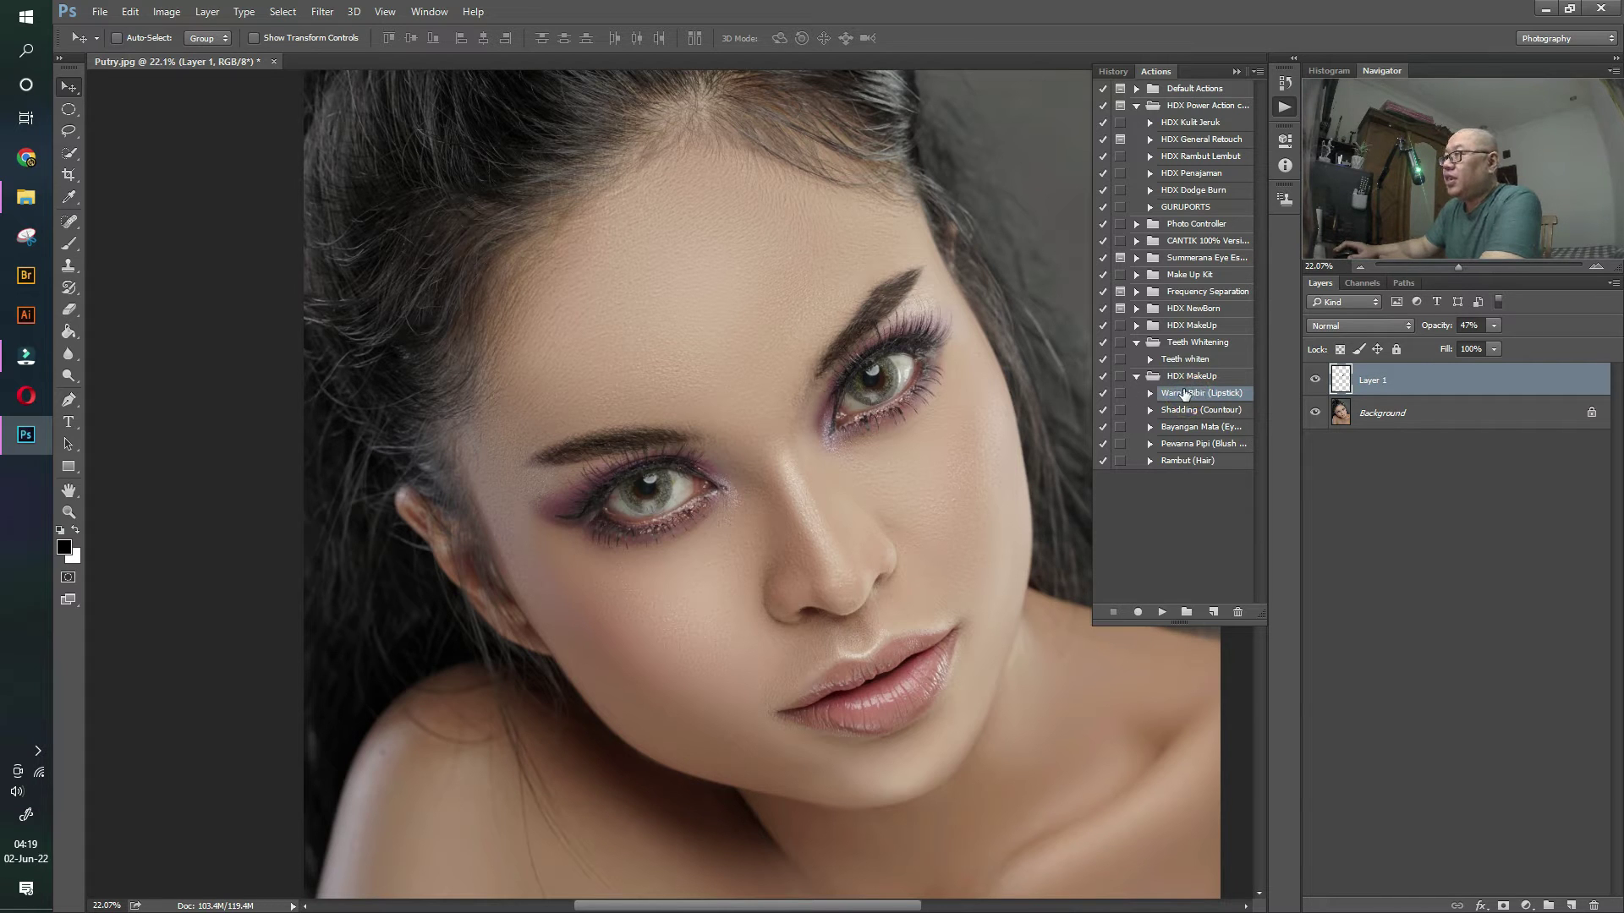
pyautogui.click(1161, 611)
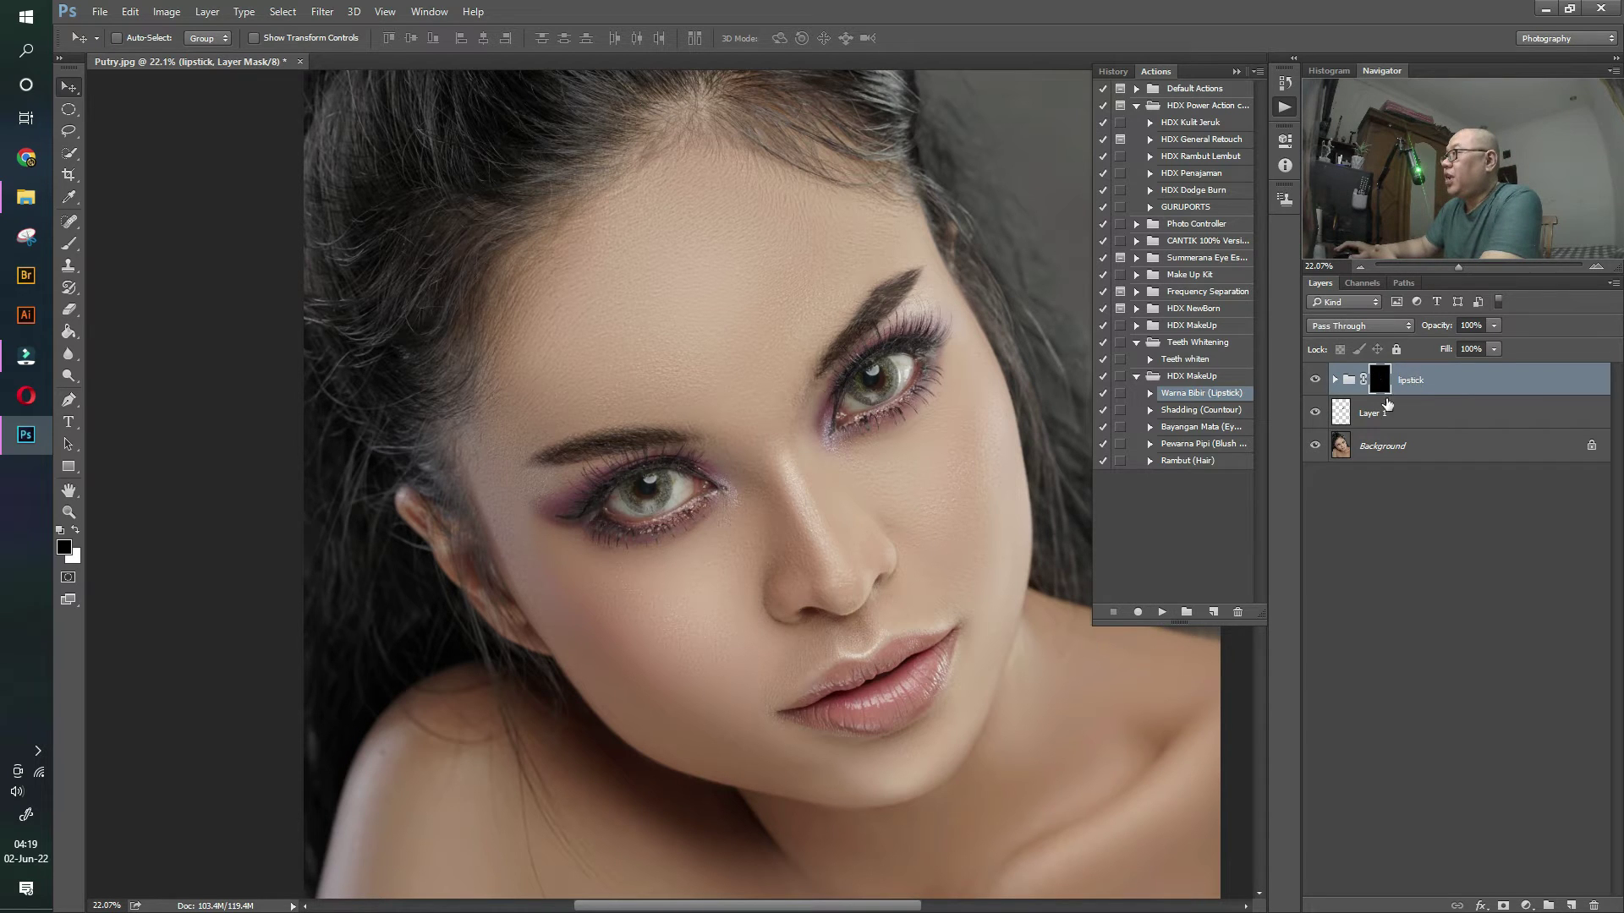
pyautogui.click(1237, 71)
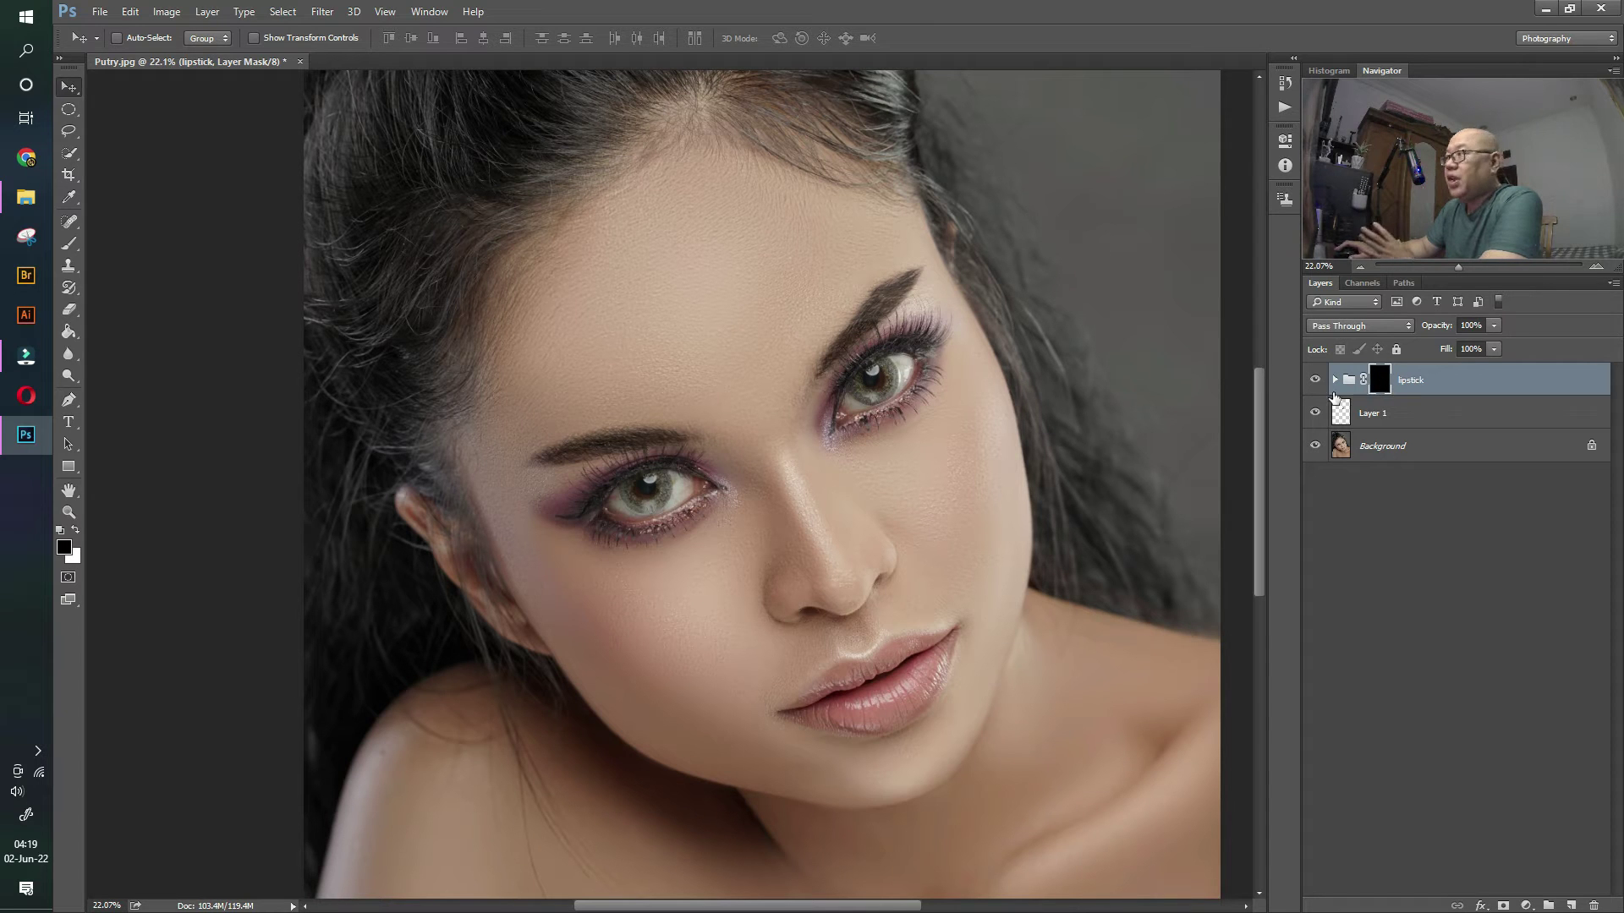
# - Select the Brush tool with the soft round 200 px tip for working on the lips
pyautogui.click(70, 516)
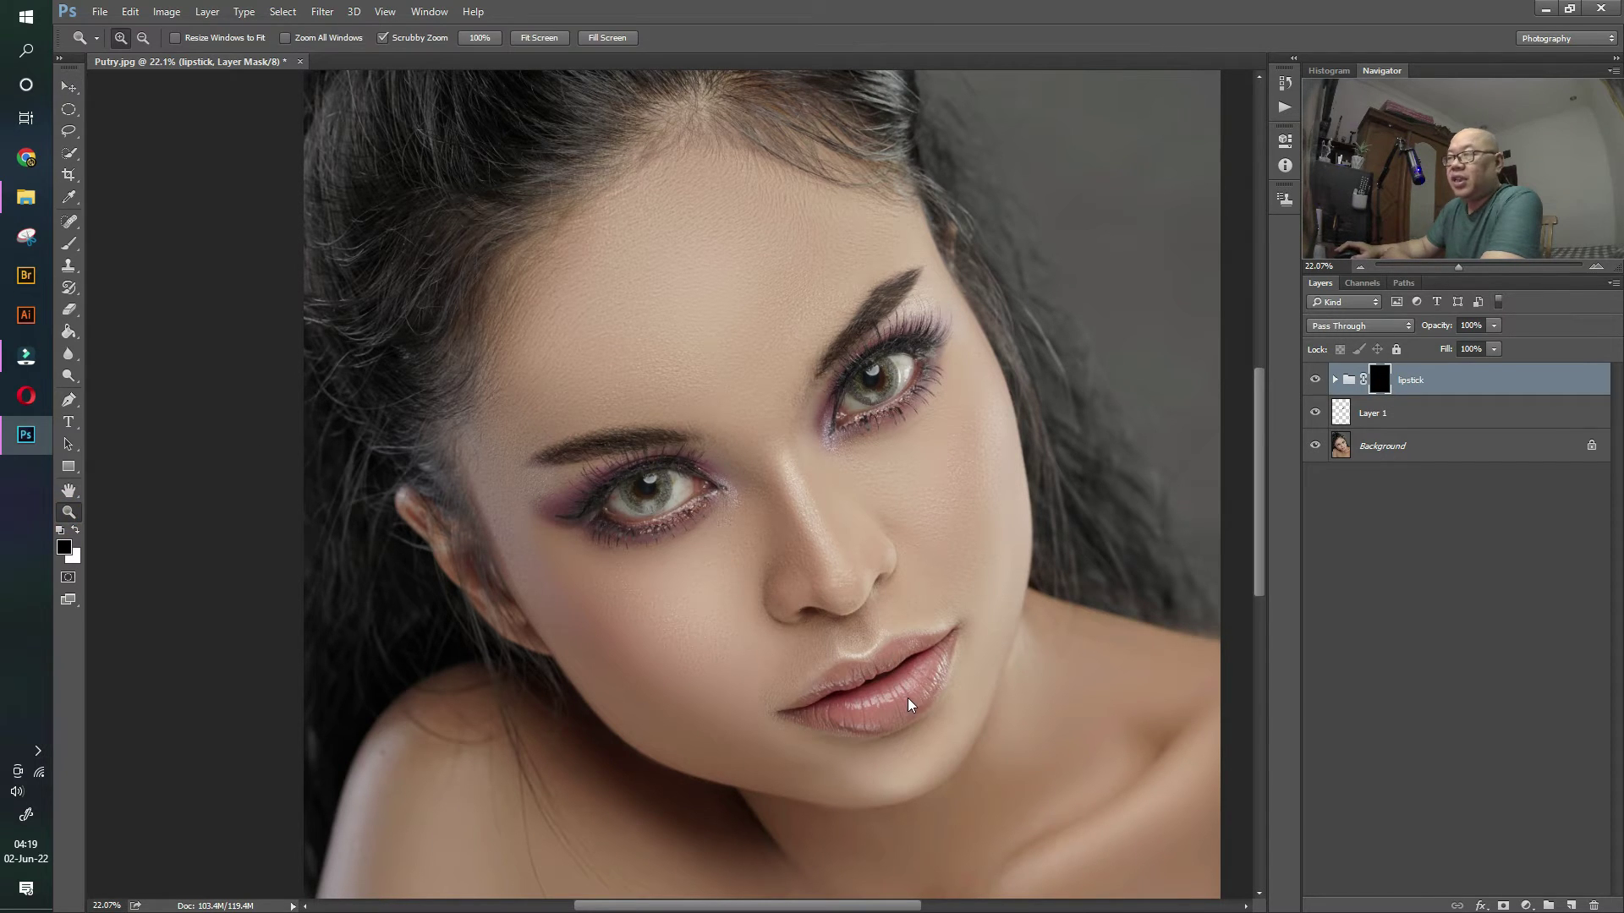
pyautogui.moveTo(879, 680); pyautogui.dragTo(837, 478)
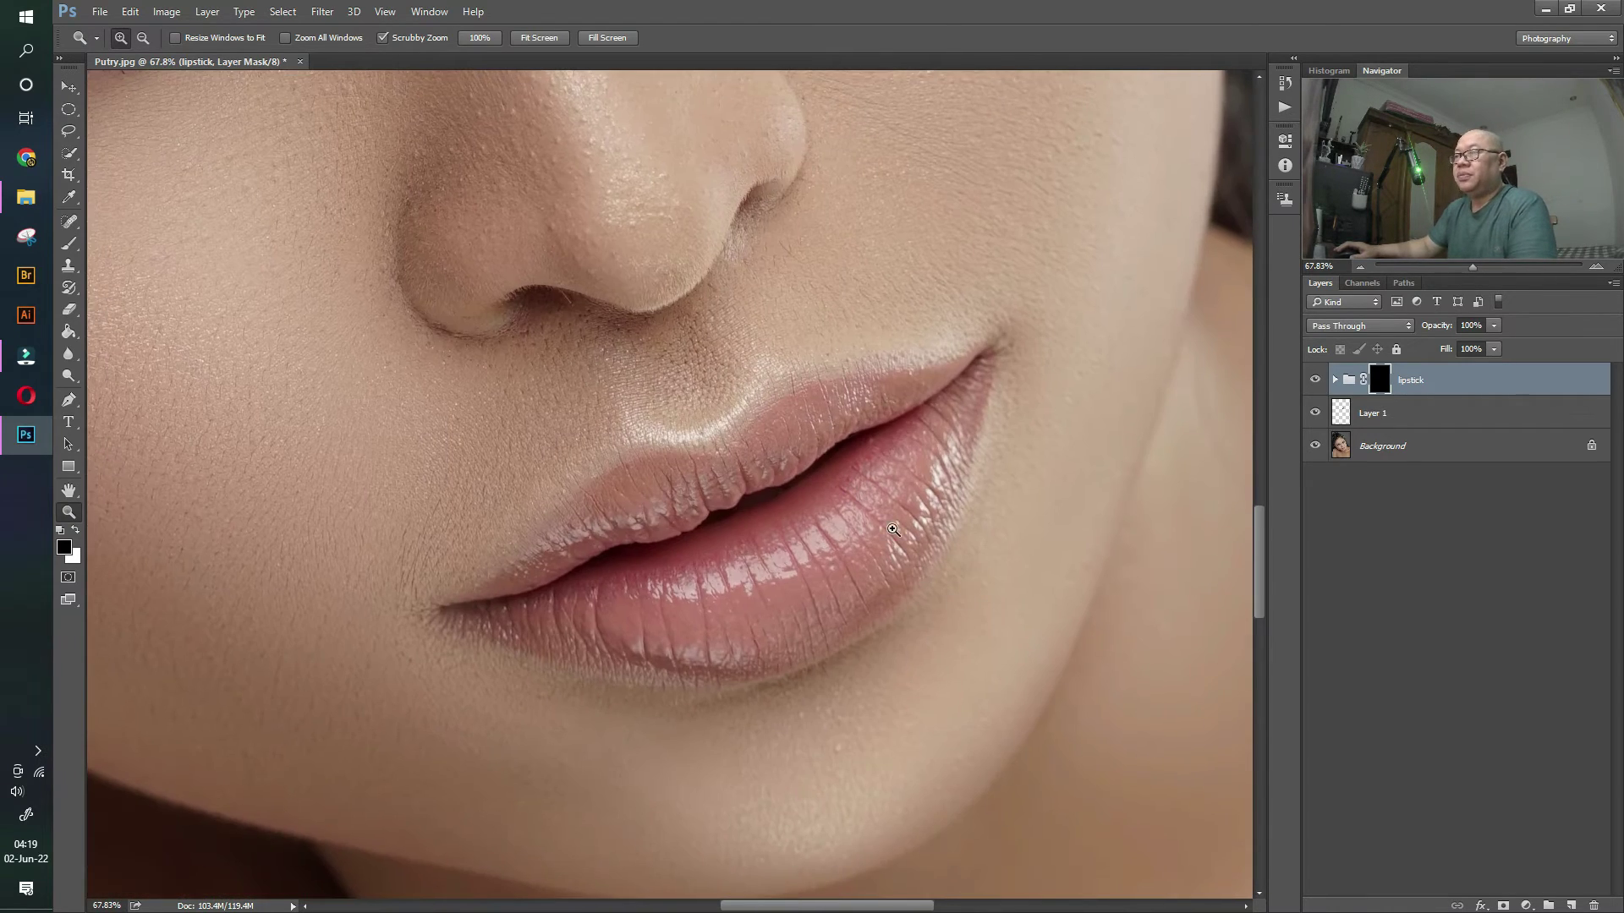
pyautogui.click(71, 244)
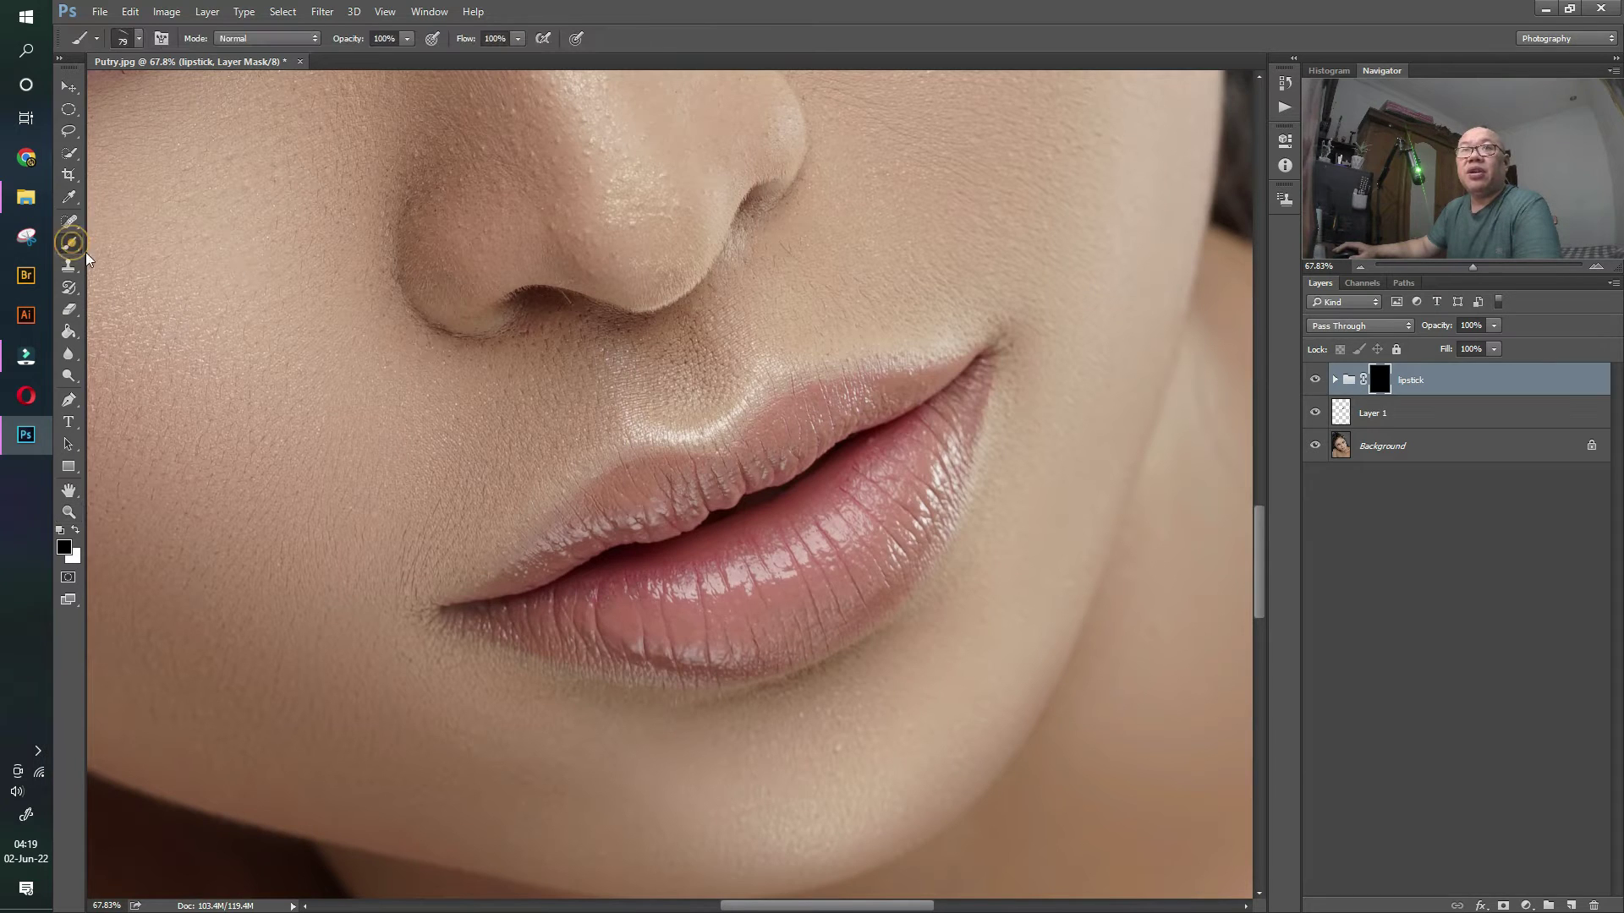
pyautogui.click(140, 38)
pyautogui.scroll(2, 240, 294)
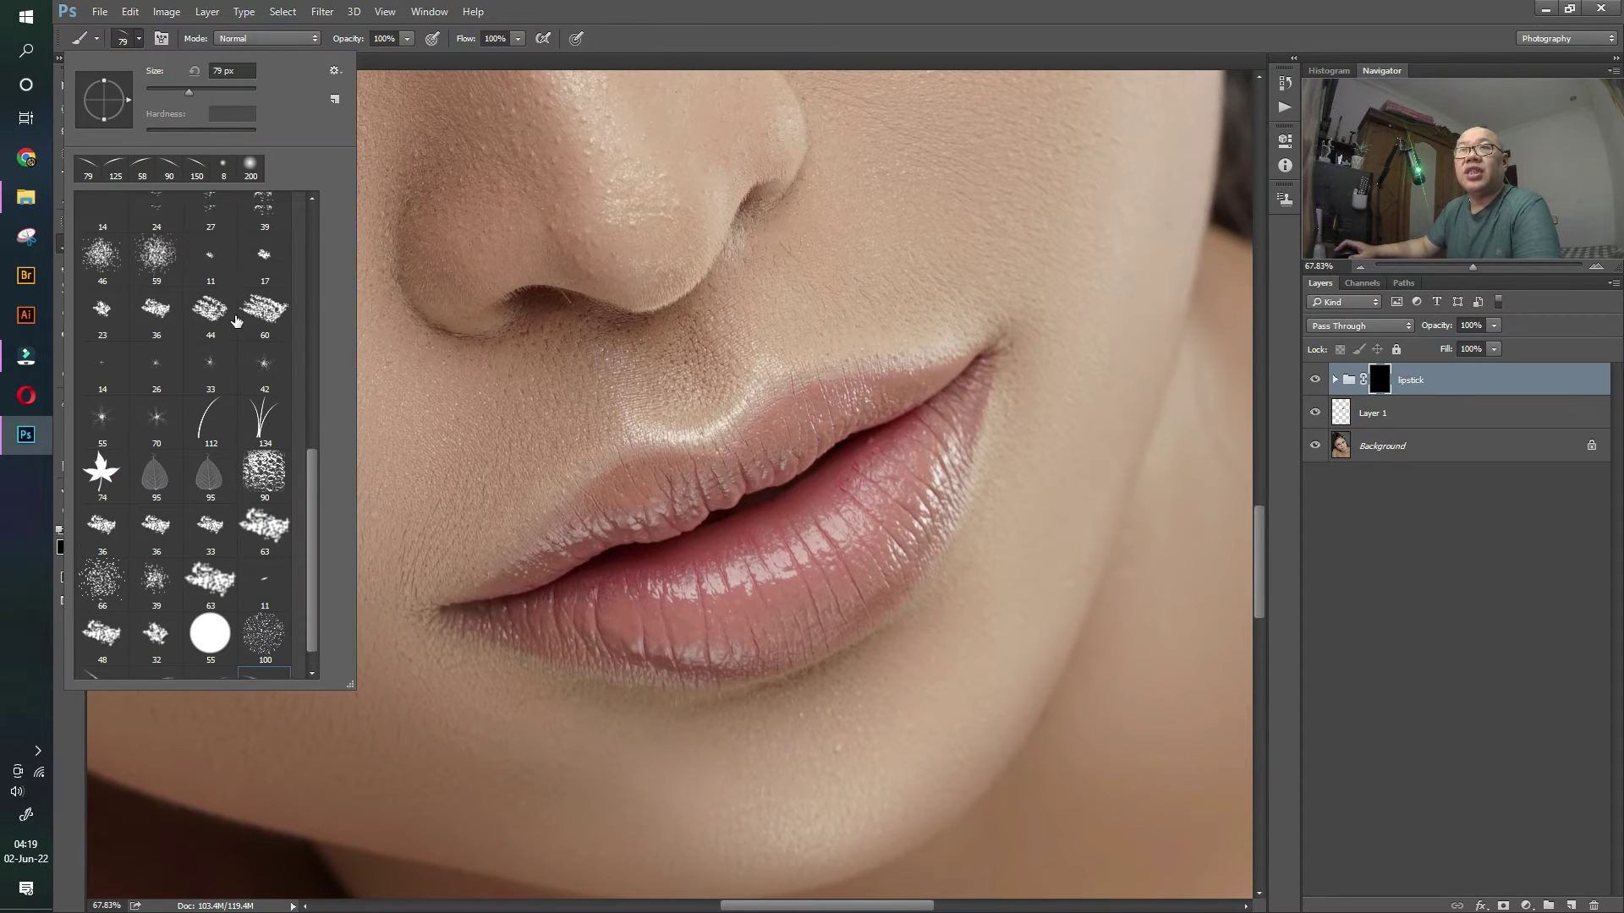
pyautogui.click(250, 165)
pyautogui.doubleClick(727, 22)
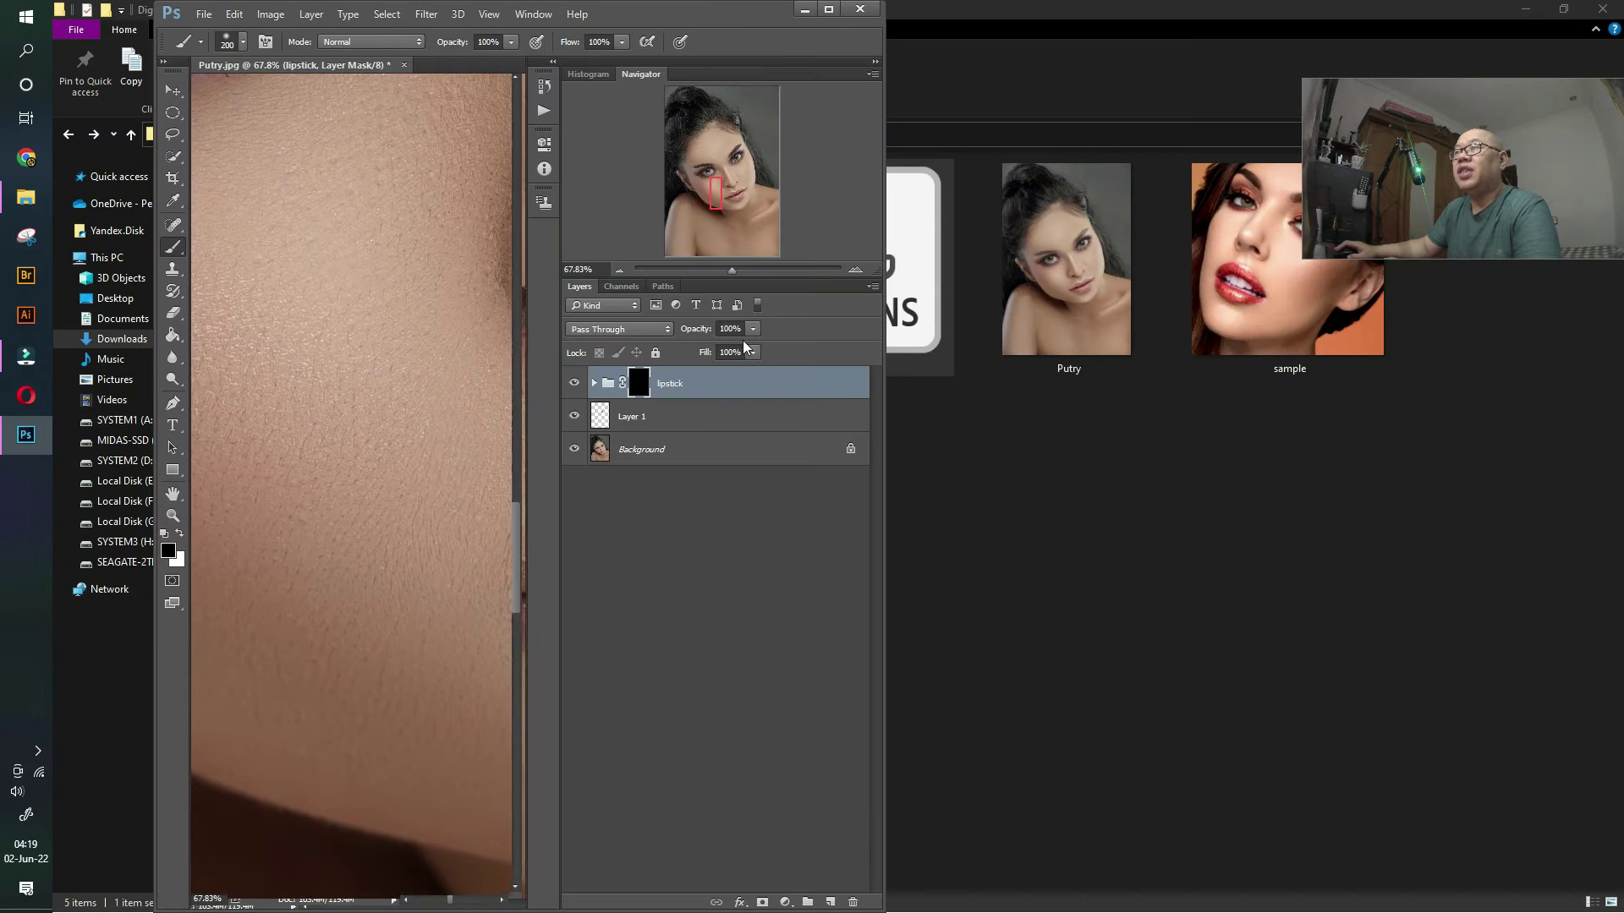
pyautogui.click(829, 8)
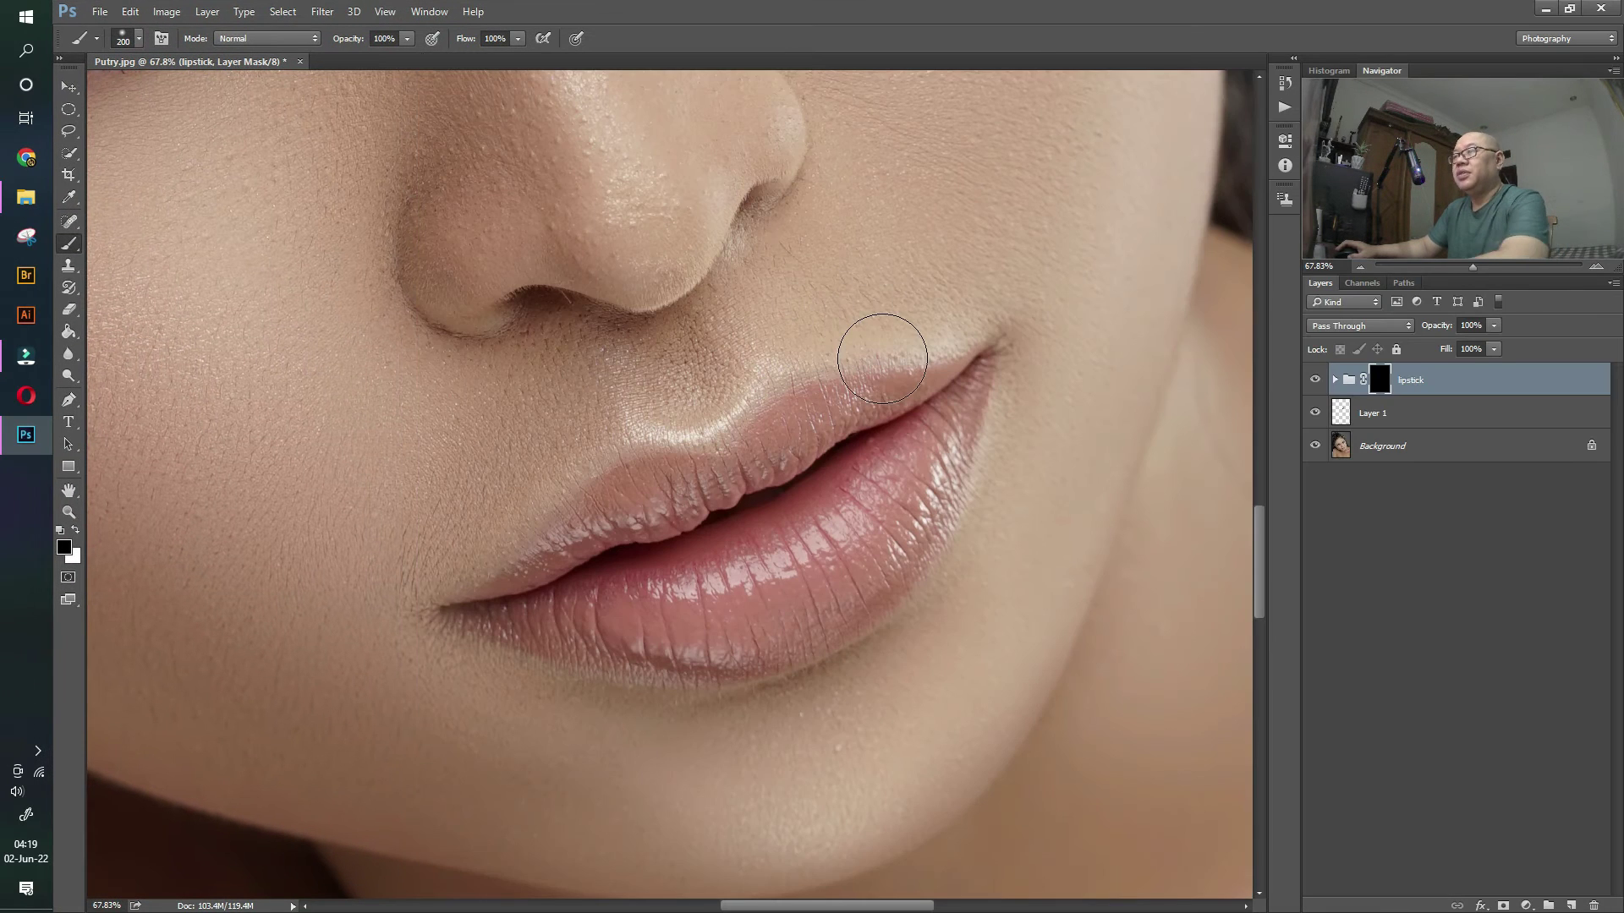
# - Reduce the soft round brush to 80 px and make white the foreground color
pyautogui.press('[')
pyautogui.press('[')
pyautogui.press('[')
pyautogui.press('[')
pyautogui.press('[')
pyautogui.press('[')
pyautogui.press('[')
pyautogui.press('[')
pyautogui.click(139, 38)
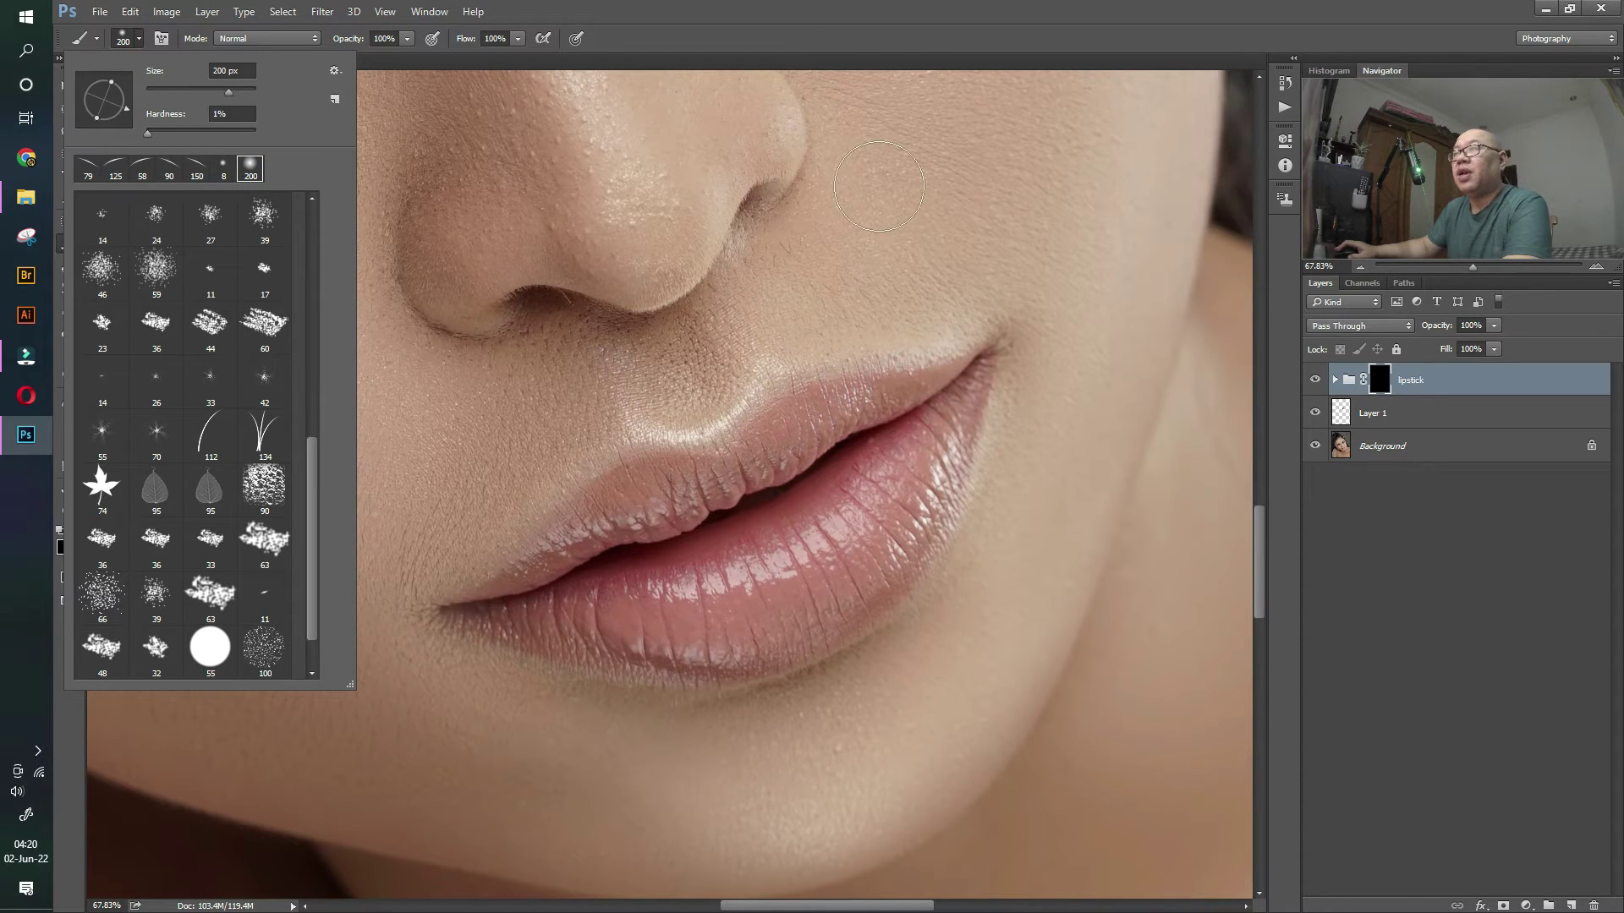
pyautogui.click(904, 25)
pyautogui.press('[')
pyautogui.press('[')
pyautogui.press('[')
pyautogui.press('[')
pyautogui.press('[')
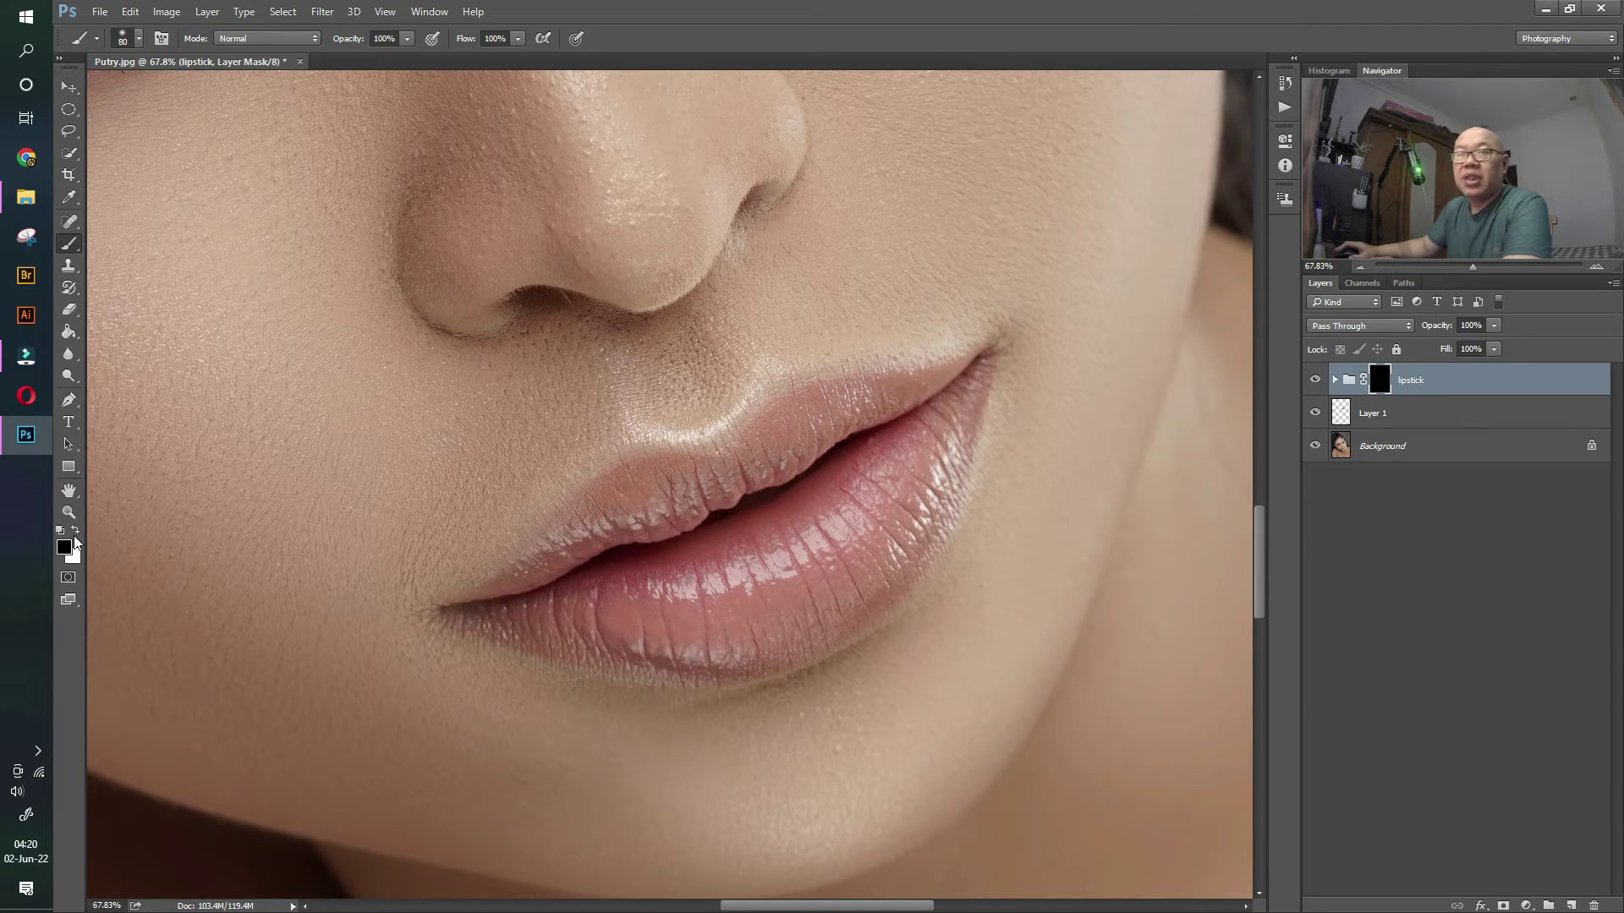
pyautogui.click(74, 532)
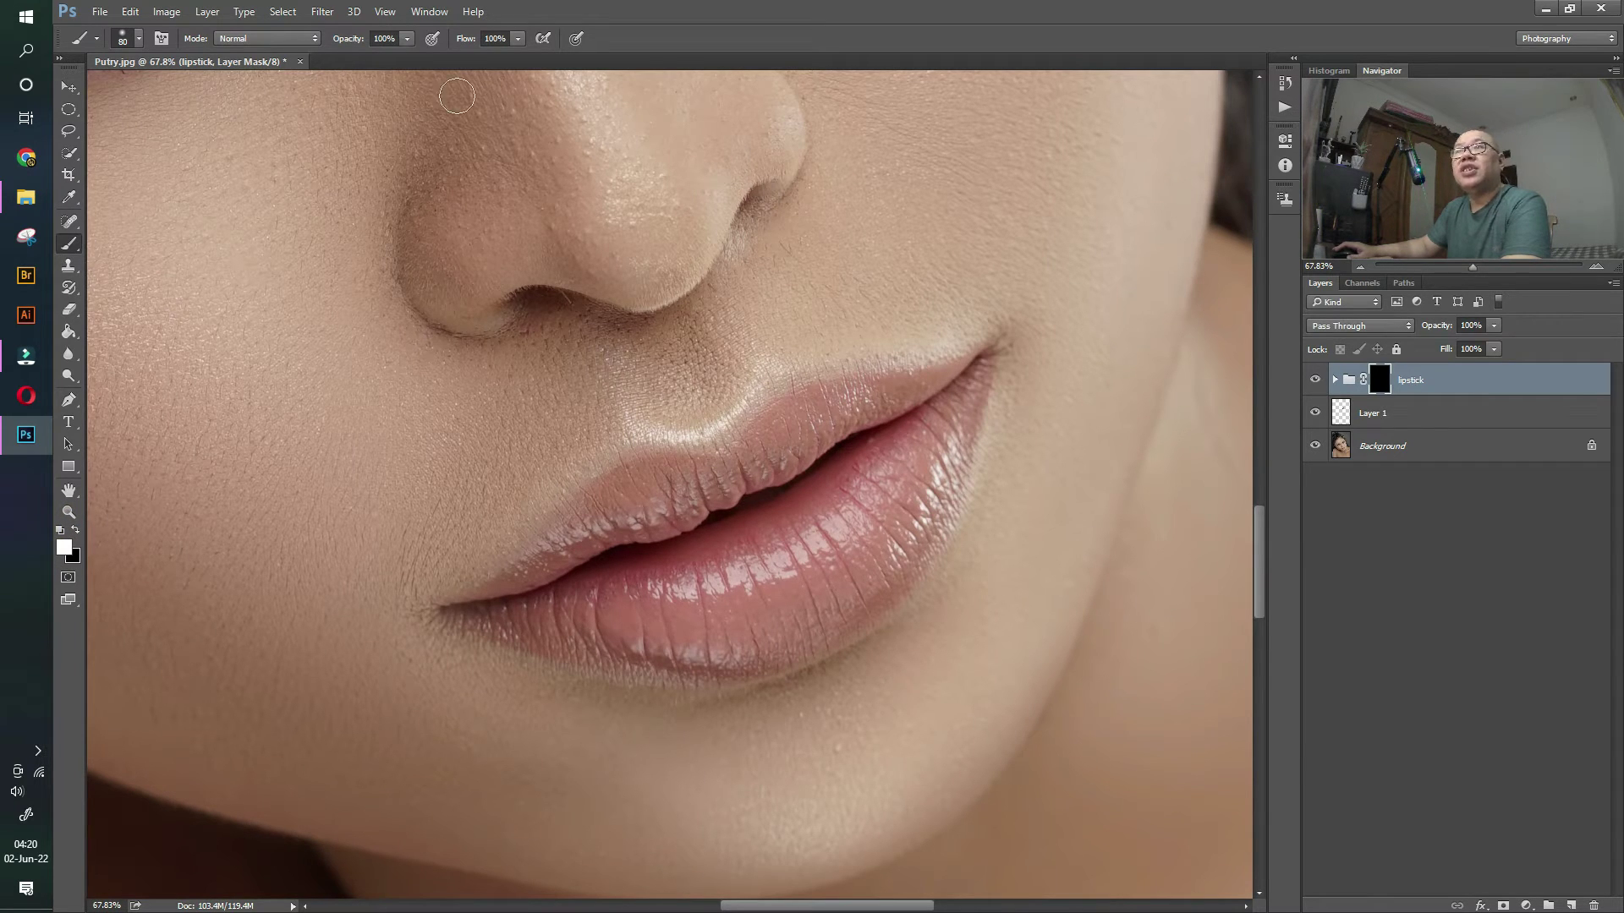
# - Paint white over the upper and lower lips on the lipstick group's mask to reveal the lip color
pyautogui.moveTo(940, 383)
pyautogui.mouseDown()
pyautogui.moveTo(814, 412)
pyautogui.moveTo(833, 404)
pyautogui.moveTo(743, 461)
pyautogui.moveTo(782, 418)
pyautogui.moveTo(791, 441)
pyautogui.moveTo(769, 471)
pyautogui.moveTo(949, 386)
pyautogui.mouseUp()
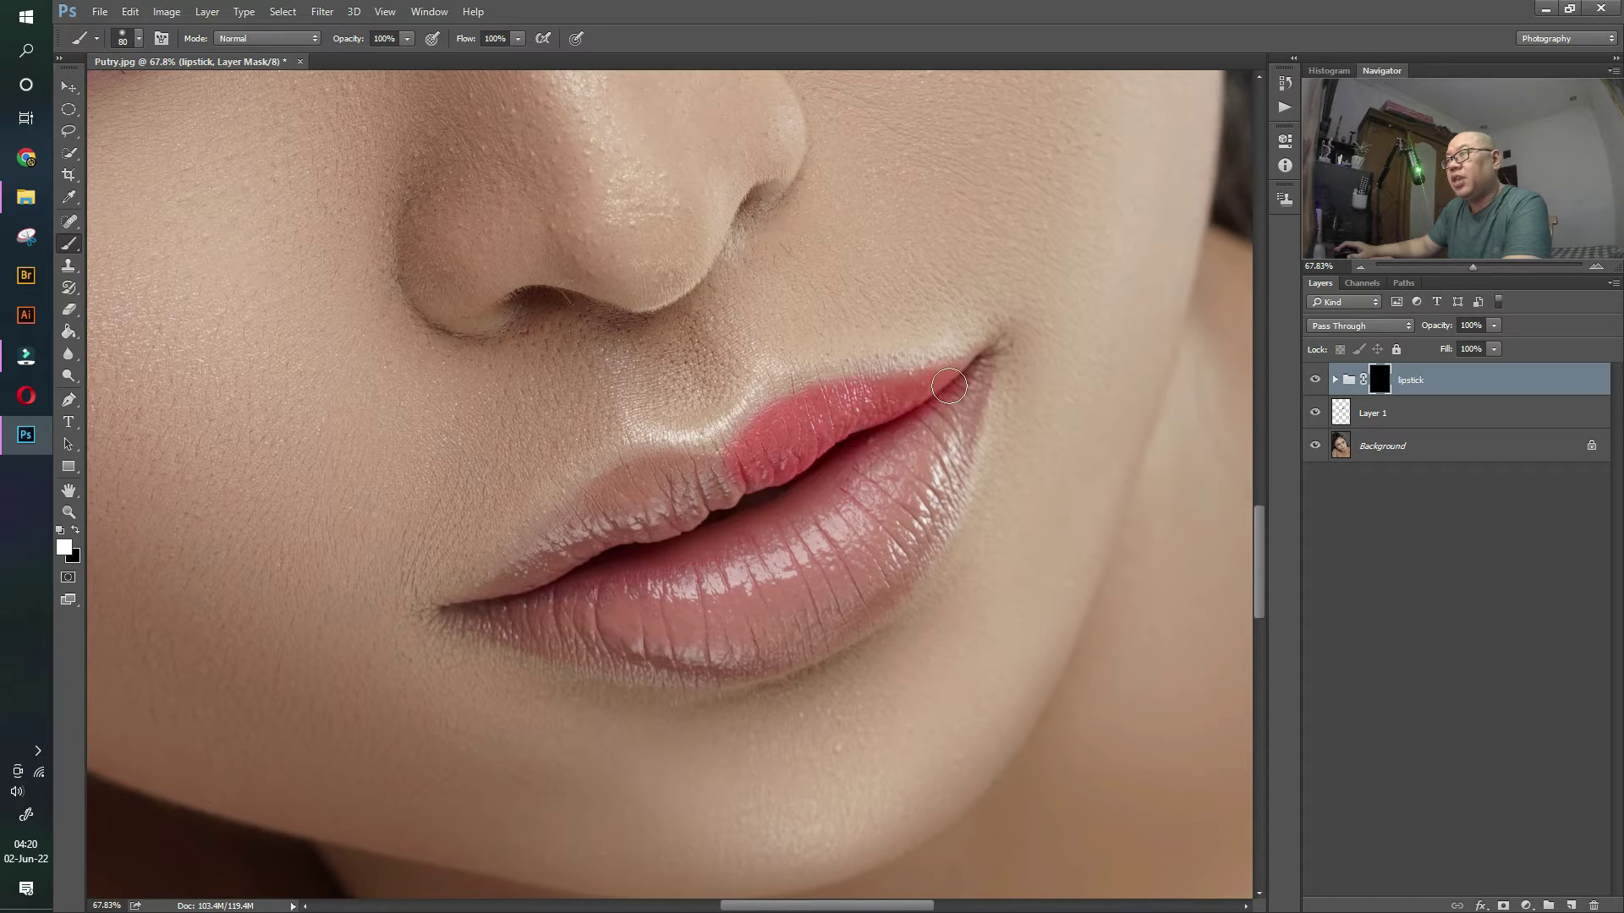
pyautogui.moveTo(715, 470)
pyautogui.mouseDown()
pyautogui.moveTo(624, 491)
pyautogui.moveTo(480, 592)
pyautogui.moveTo(640, 504)
pyautogui.moveTo(533, 576)
pyautogui.moveTo(750, 469)
pyautogui.moveTo(651, 531)
pyautogui.moveTo(859, 450)
pyautogui.moveTo(970, 381)
pyautogui.moveTo(910, 523)
pyautogui.moveTo(848, 605)
pyautogui.moveTo(804, 627)
pyautogui.moveTo(595, 647)
pyautogui.moveTo(484, 622)
pyautogui.moveTo(704, 566)
pyautogui.moveTo(627, 586)
pyautogui.moveTo(784, 597)
pyautogui.moveTo(692, 613)
pyautogui.moveTo(824, 573)
pyautogui.moveTo(914, 461)
pyautogui.moveTo(882, 503)
pyautogui.moveTo(896, 462)
pyautogui.moveTo(725, 570)
pyautogui.moveTo(836, 508)
pyautogui.mouseUp()
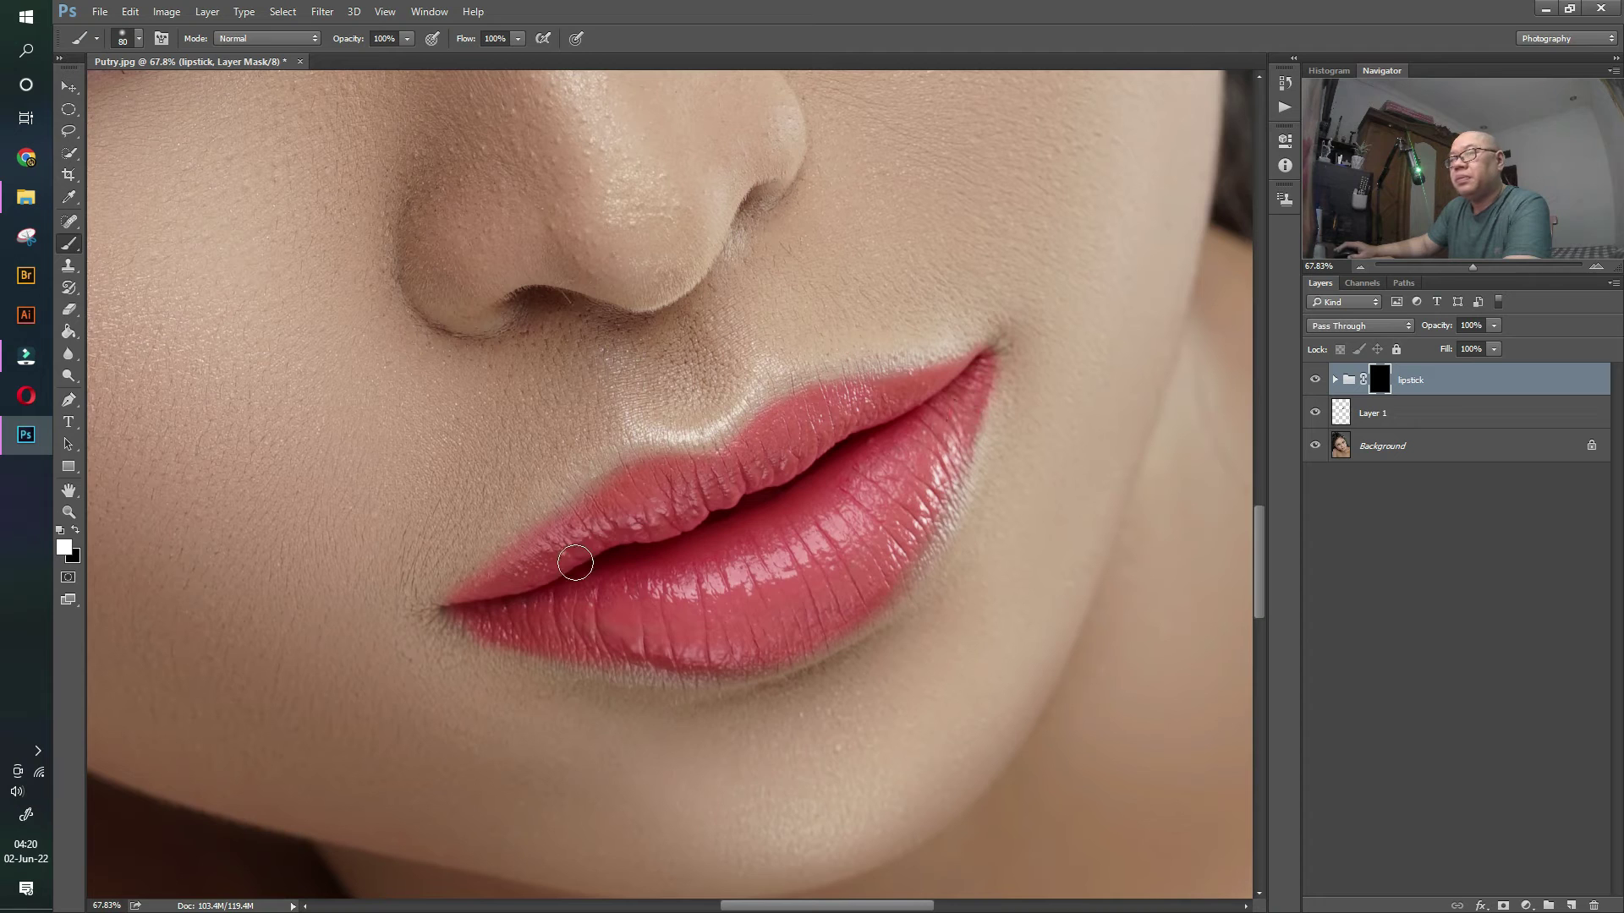
pyautogui.click(863, 474)
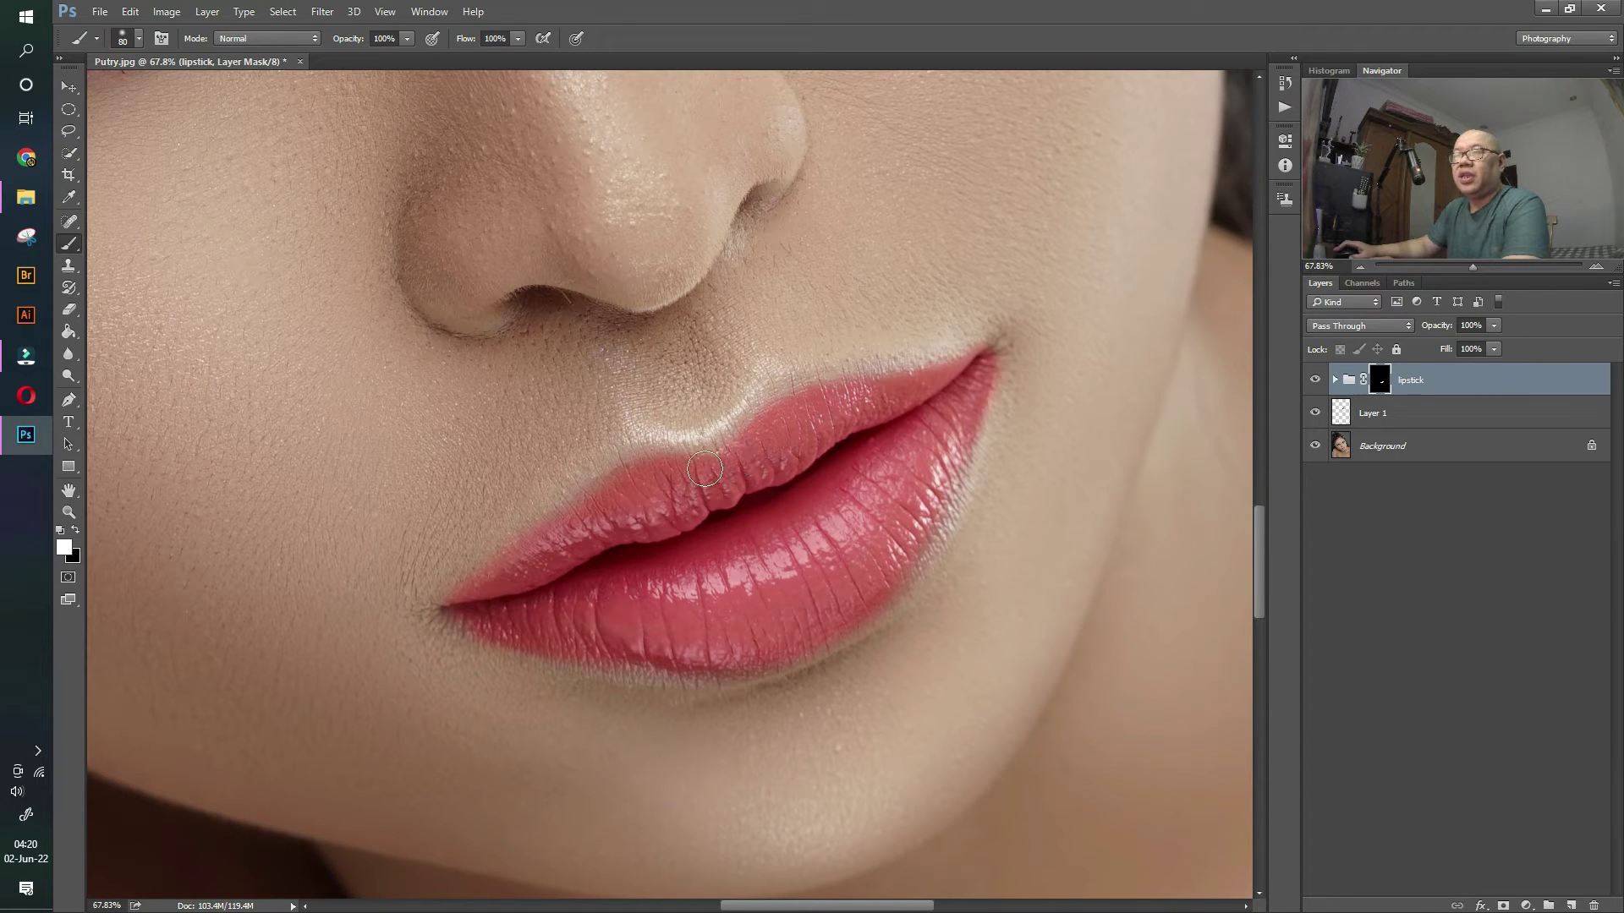
# - Compare the portrait with and without the lip color by hiding and showing the lipstick group
pyautogui.click(64, 513)
pyautogui.moveTo(701, 407); pyautogui.dragTo(605, 394)
pyautogui.moveTo(689, 341); pyautogui.dragTo(726, 344)
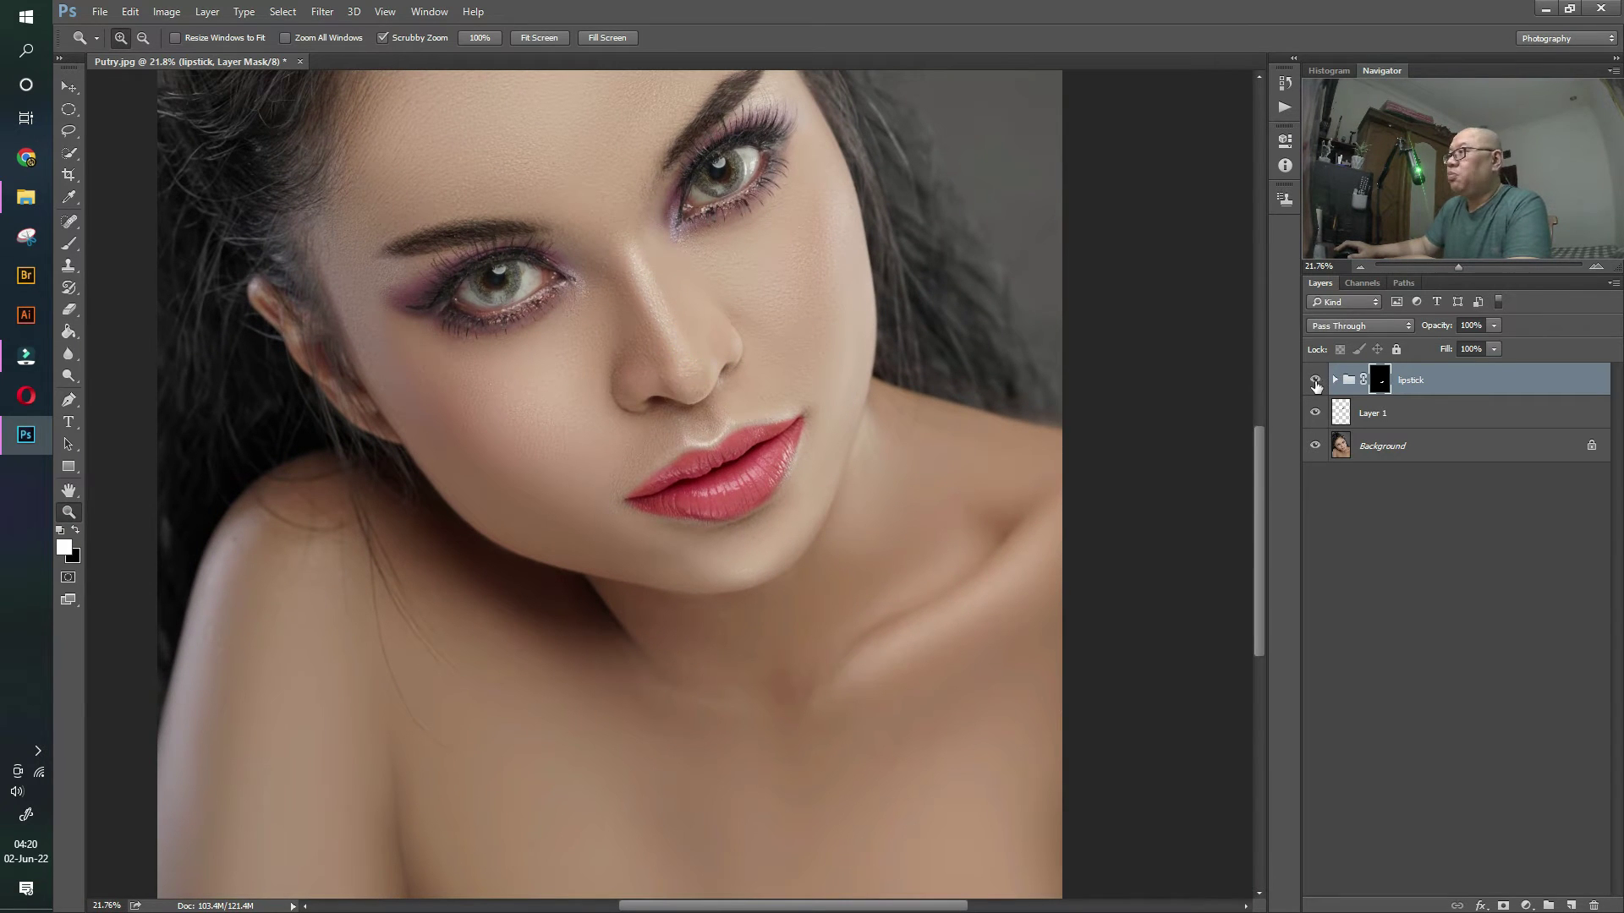
pyautogui.click(1315, 381)
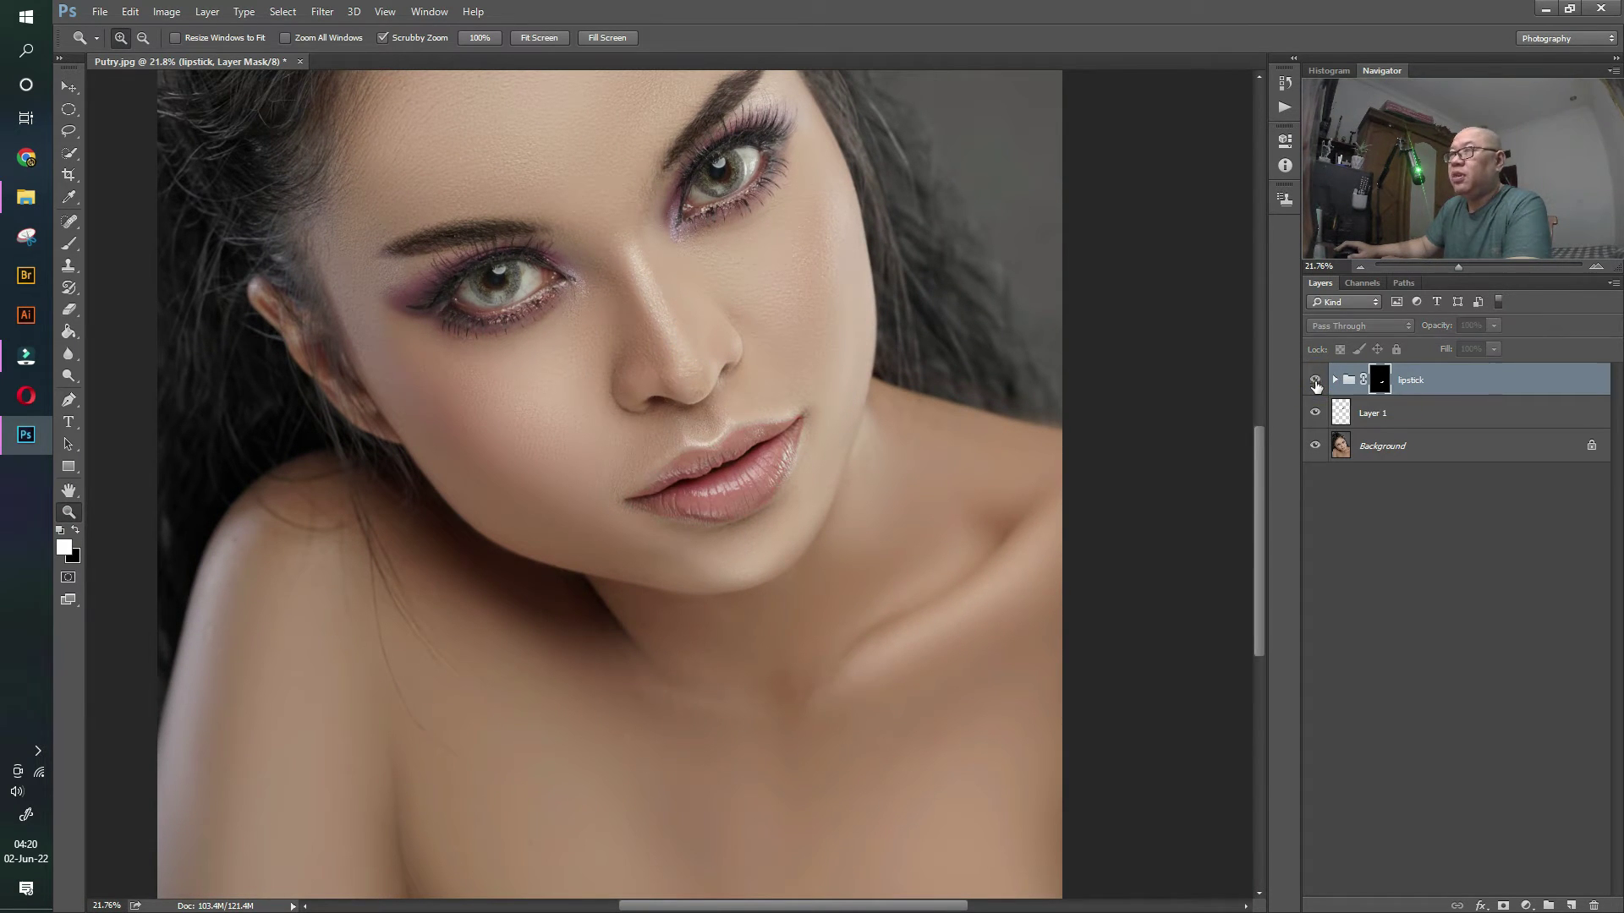
pyautogui.click(1315, 380)
pyautogui.click(1315, 381)
pyautogui.click(1315, 381)
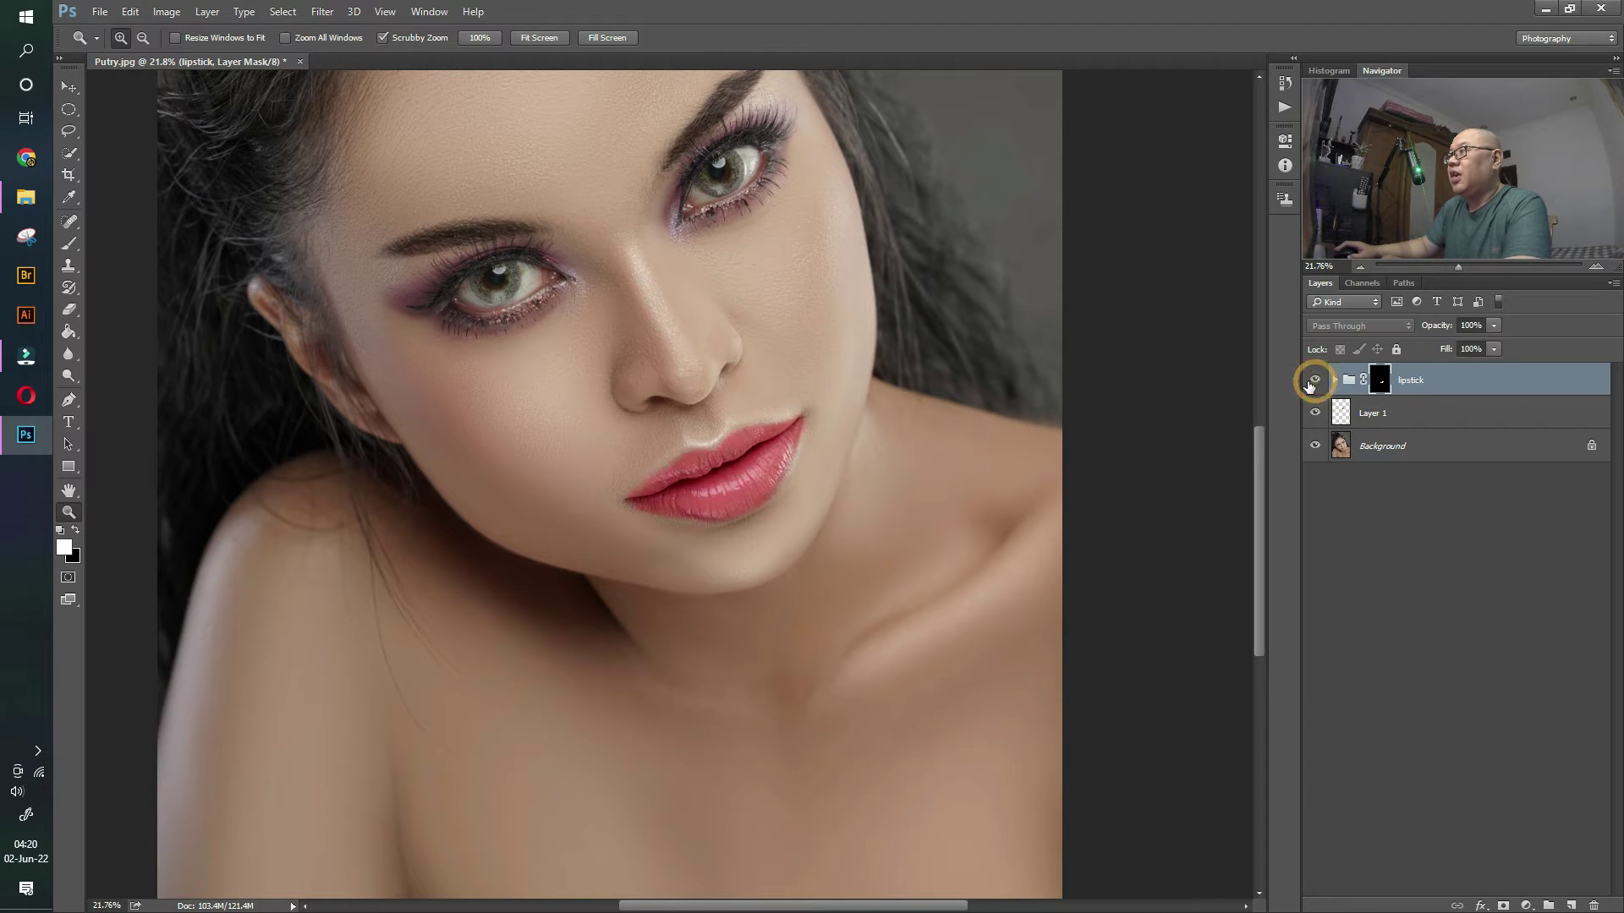
pyautogui.moveTo(764, 323); pyautogui.dragTo(709, 335)
pyautogui.moveTo(836, 315); pyautogui.dragTo(935, 424)
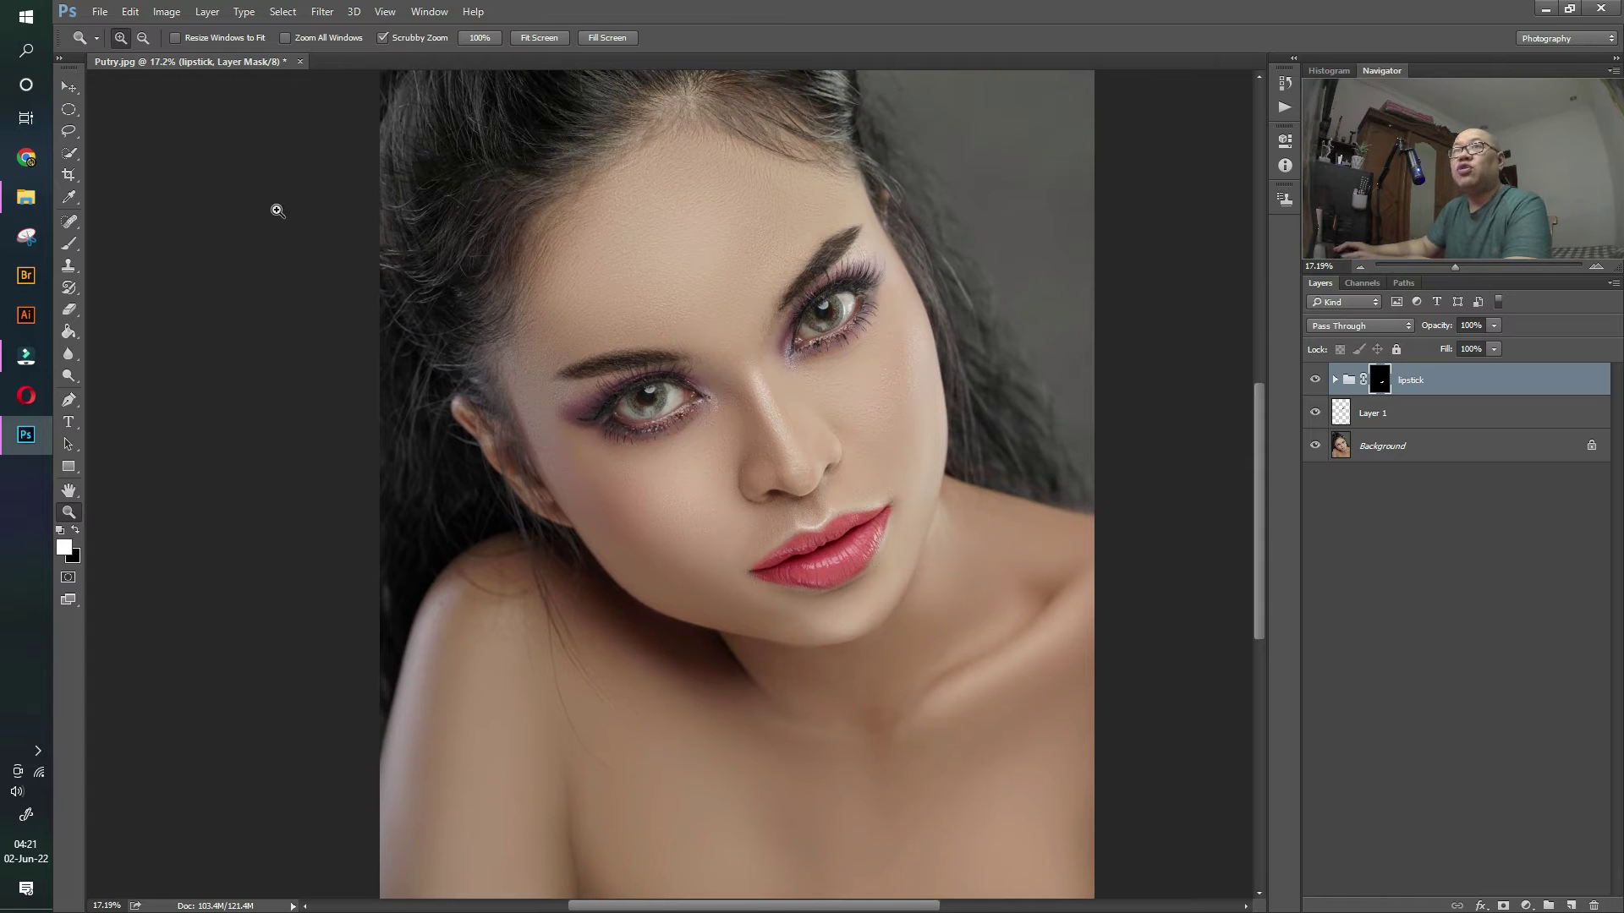
# - Open the sample image from the Digtial Makeup folder in File Explorer with Adobe Photoshop CC 2015
pyautogui.click(26, 196)
pyautogui.doubleClick(1234, 321)
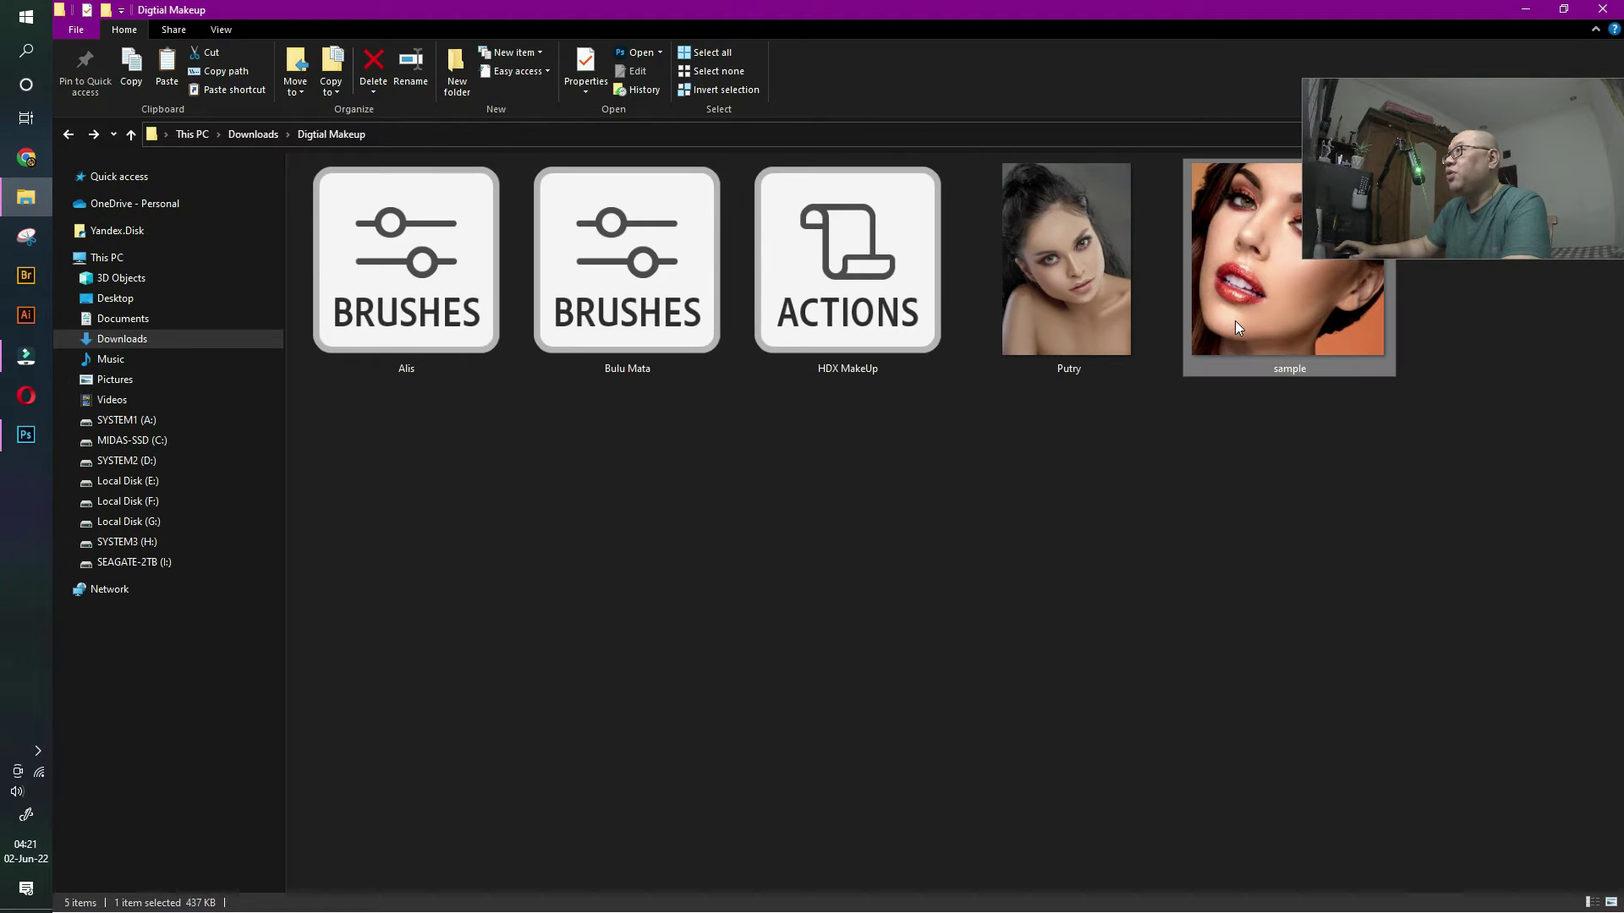
pyautogui.rightClick(1235, 321)
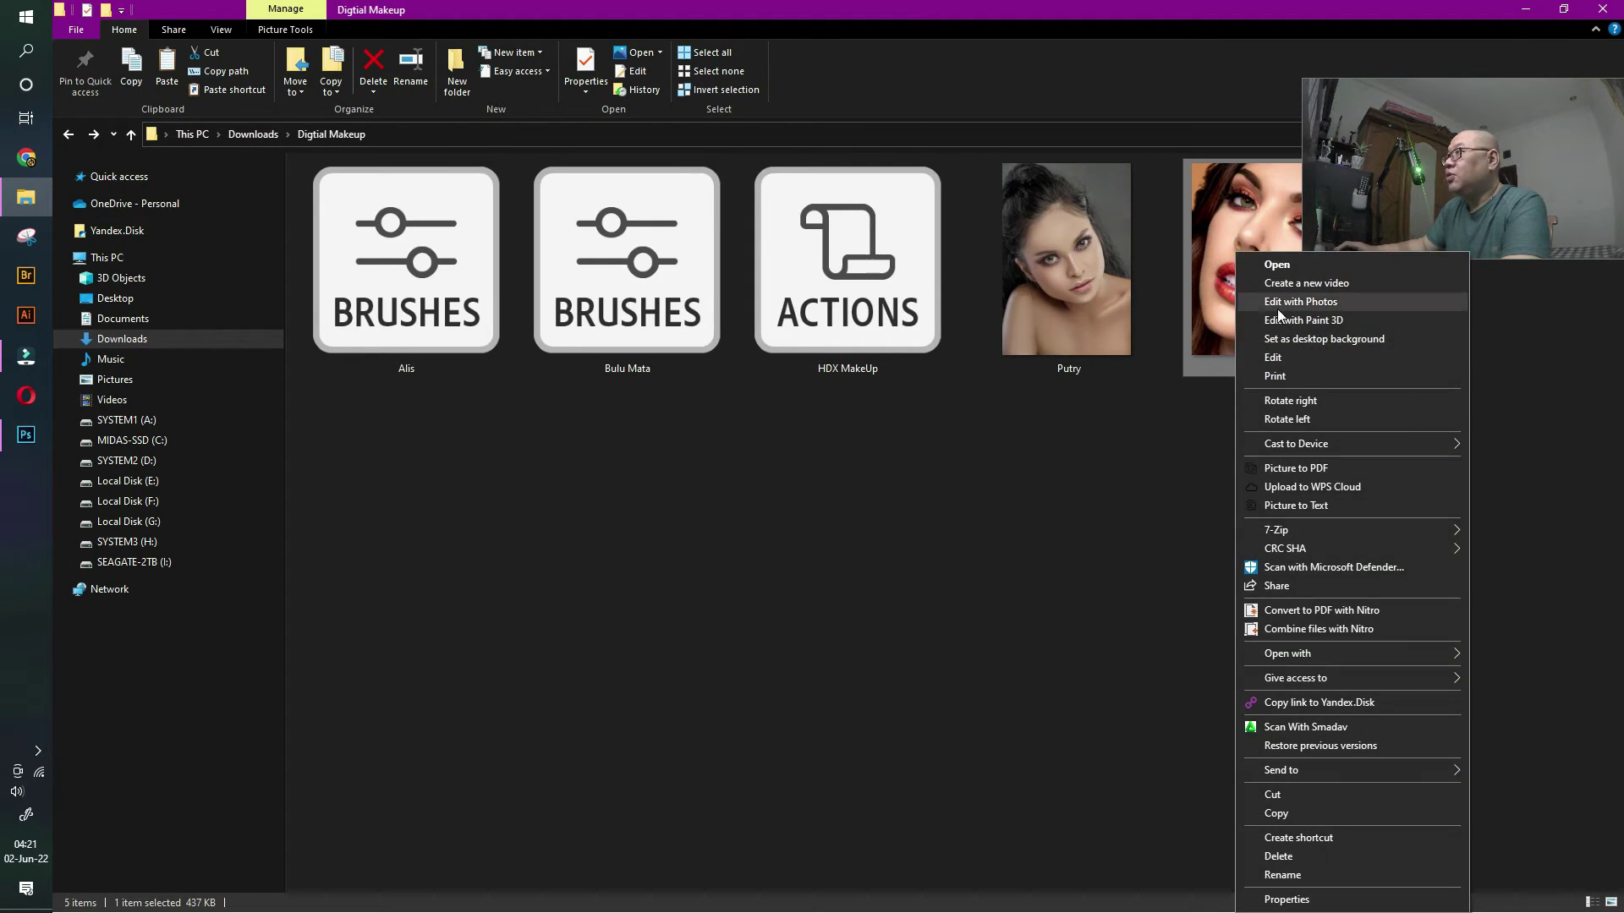
pyautogui.moveTo(1314, 653)
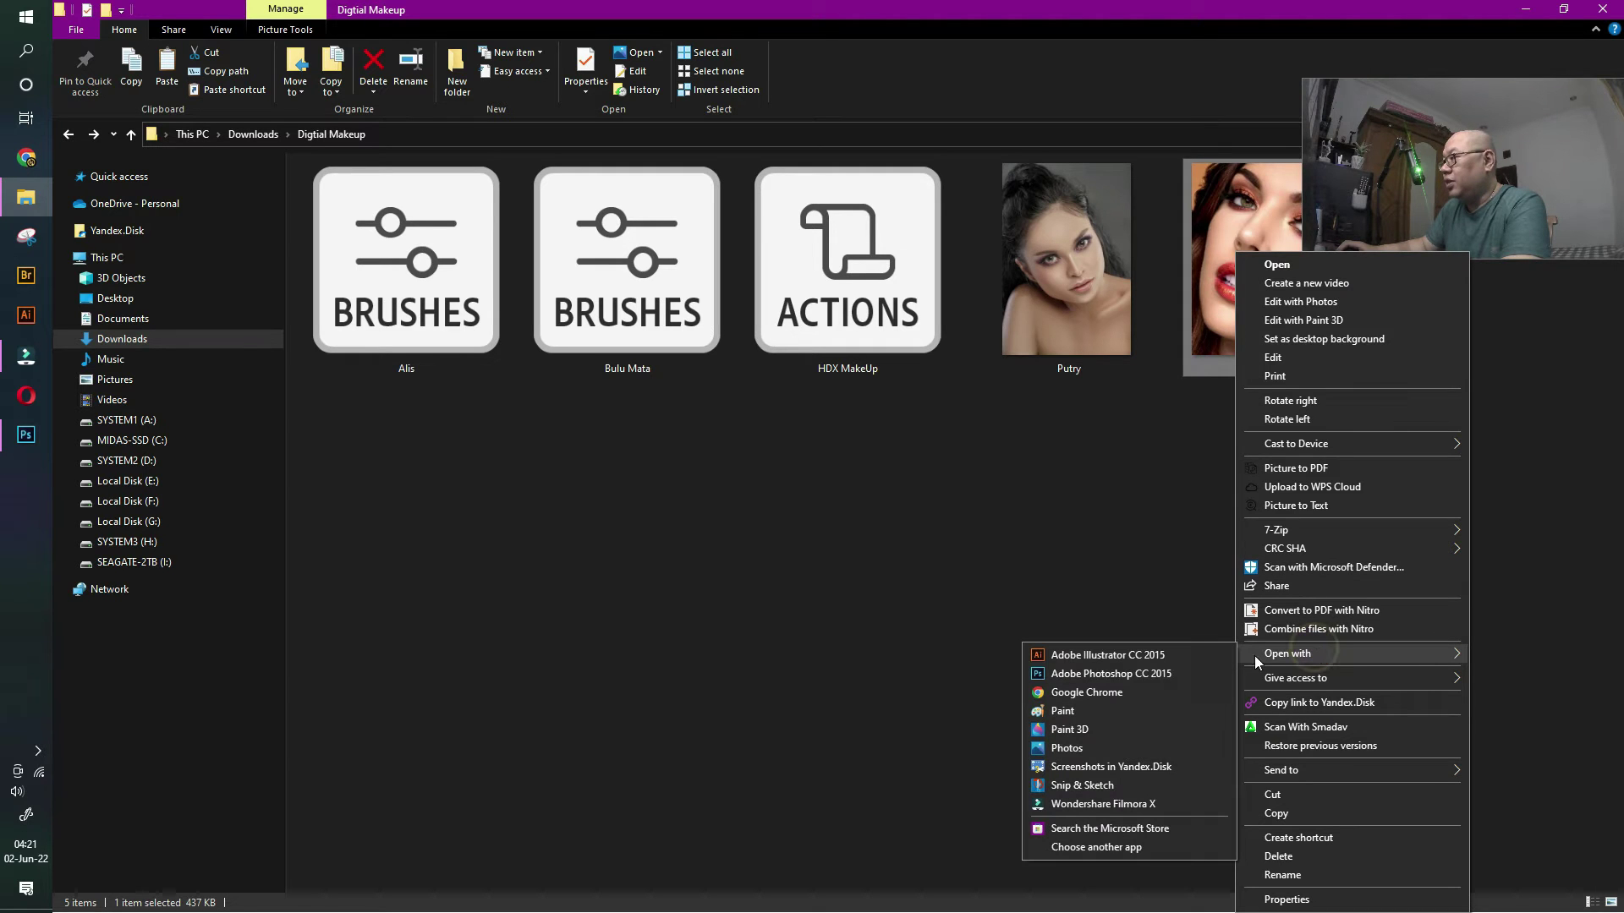
pyautogui.click(1150, 674)
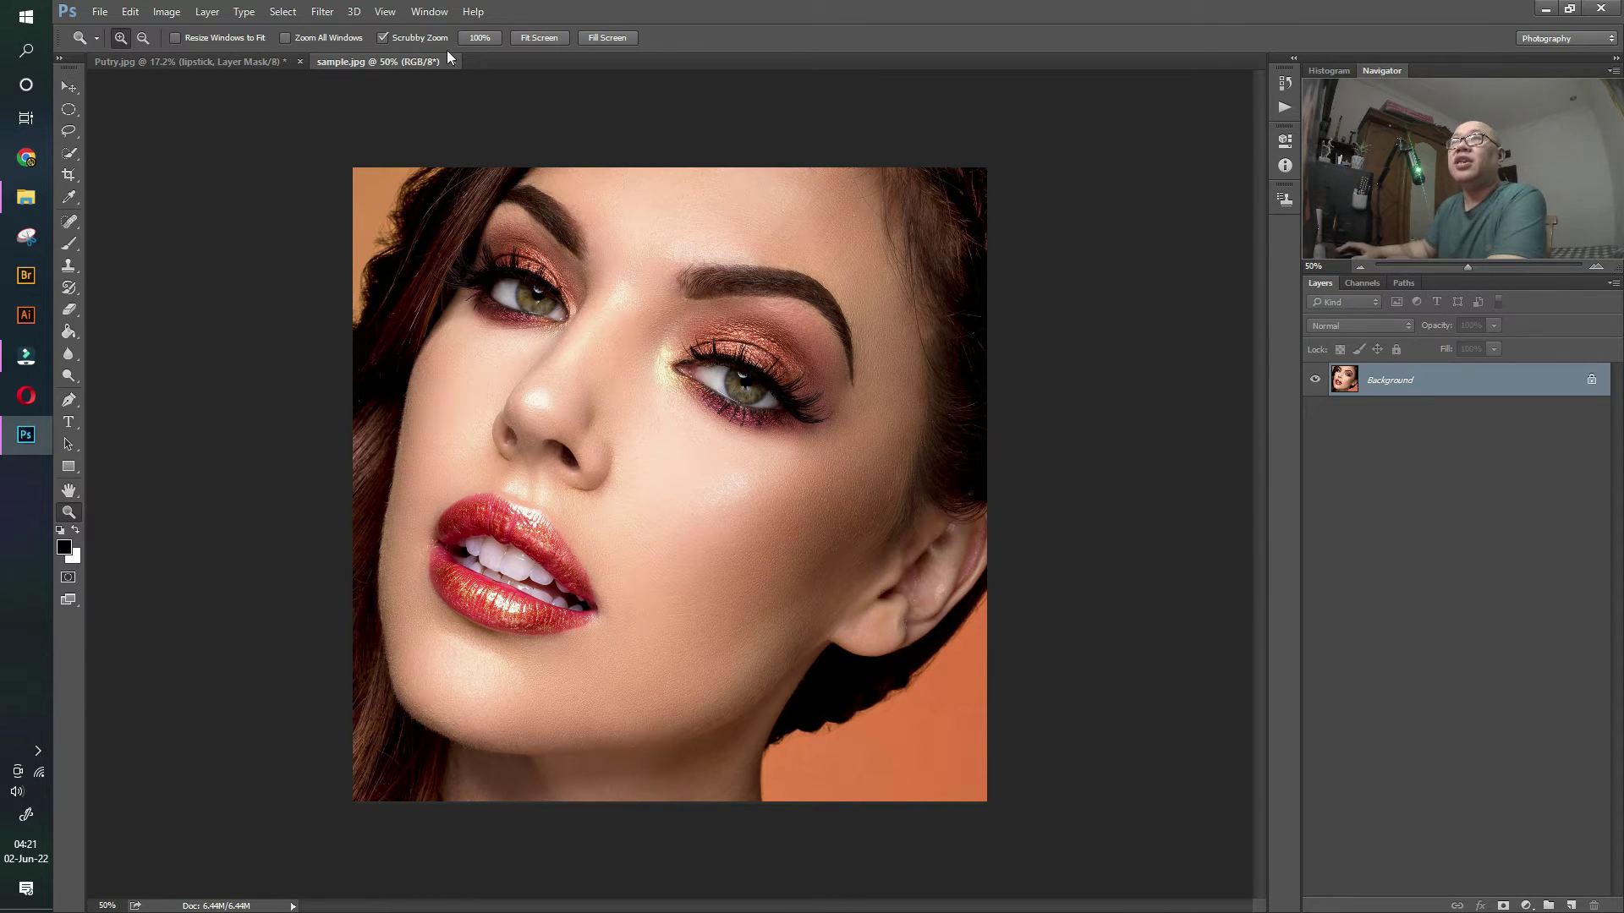
# - Arrange sample.jpg and Putry.jpg in a 2-up Vertical layout, with a narrower pane and smaller view for the sample
pyautogui.click(435, 14)
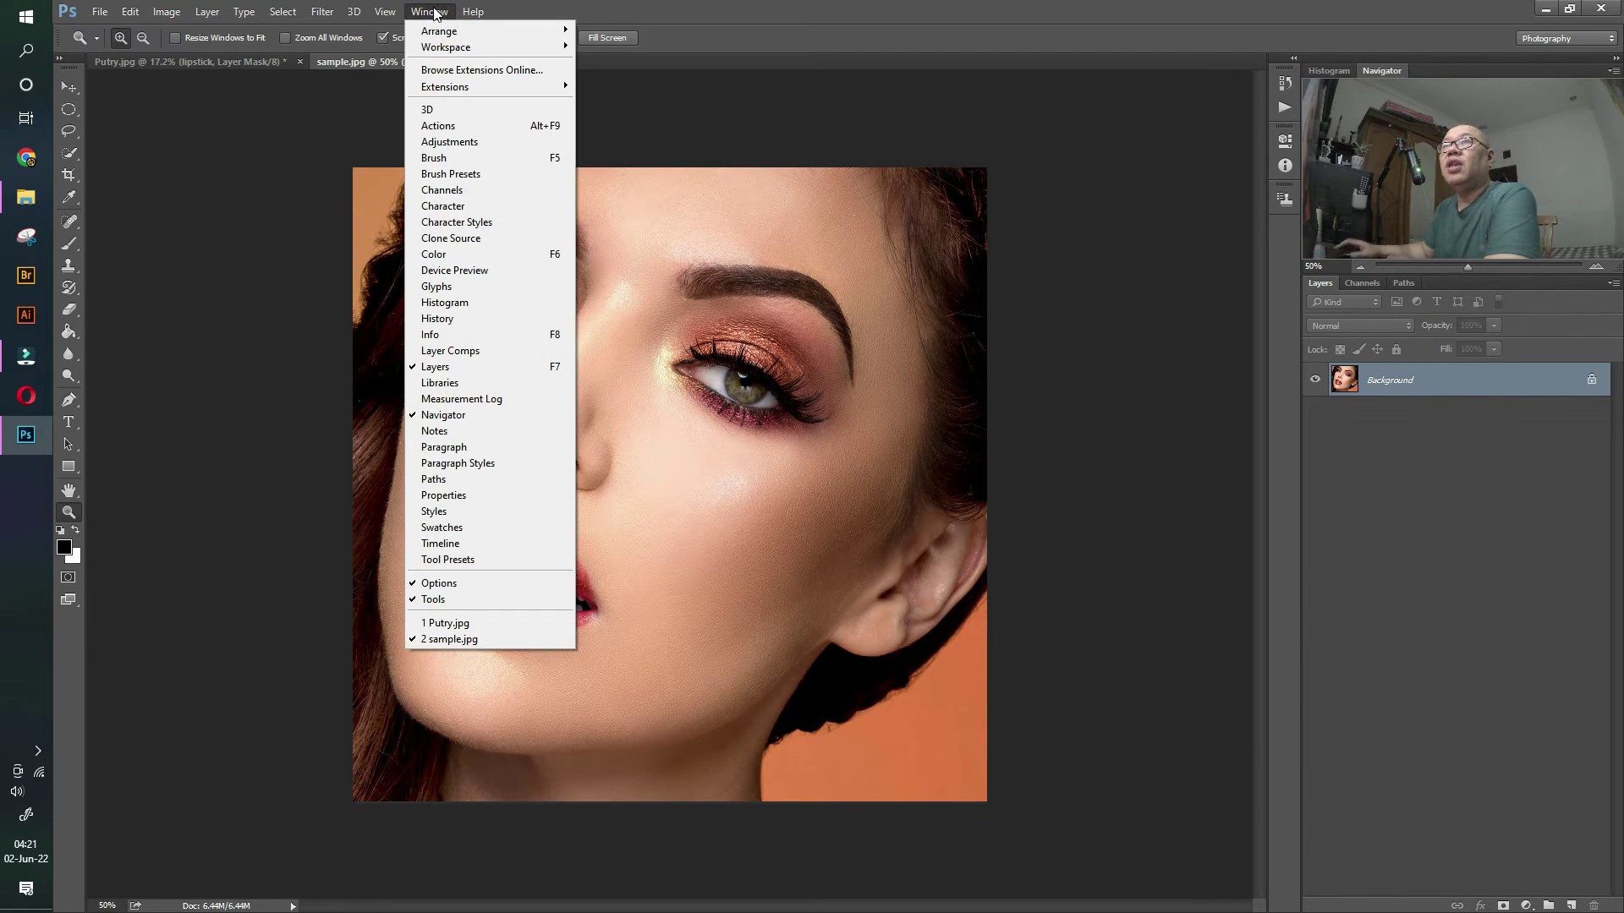
pyautogui.moveTo(443, 33)
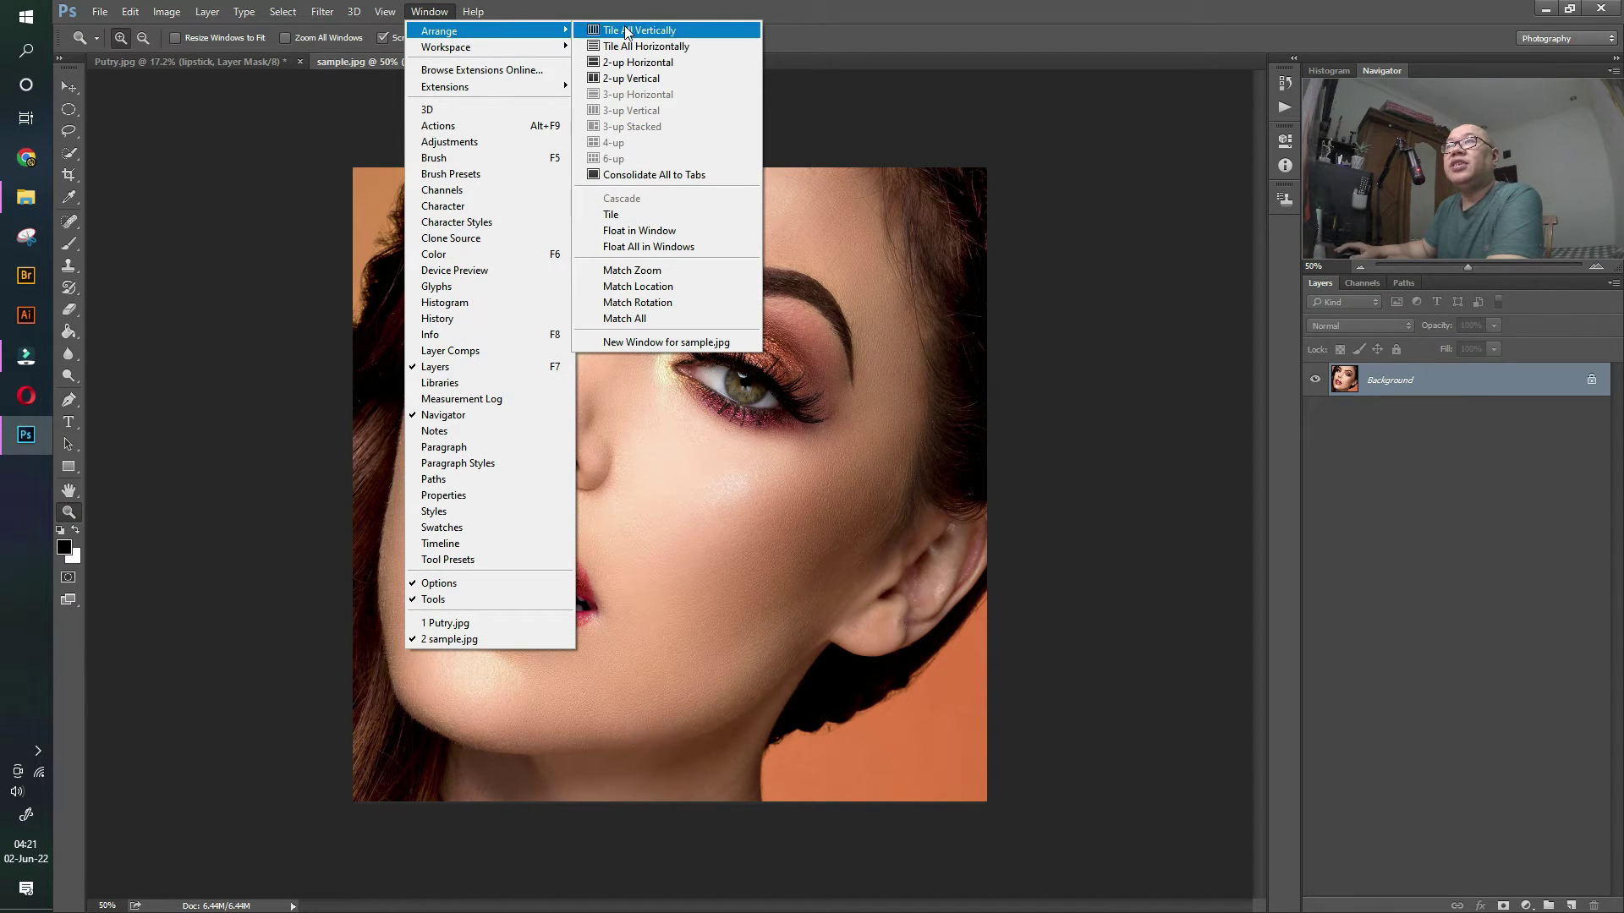
pyautogui.click(629, 79)
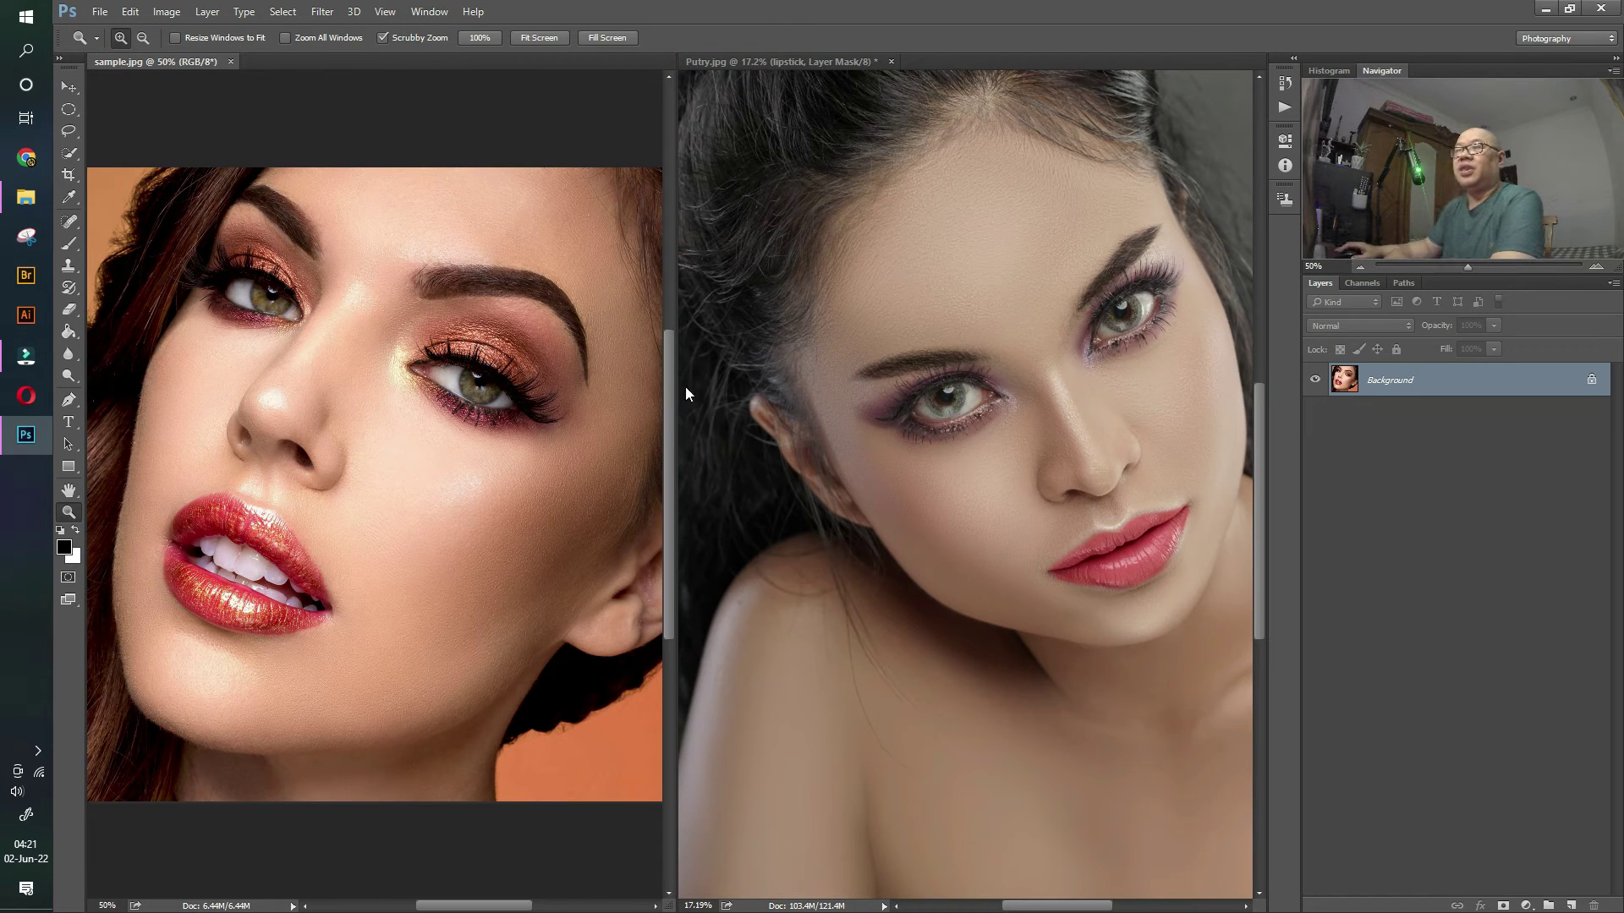
pyautogui.moveTo(675, 419); pyautogui.dragTo(493, 420)
pyautogui.moveTo(412, 457); pyautogui.dragTo(327, 469)
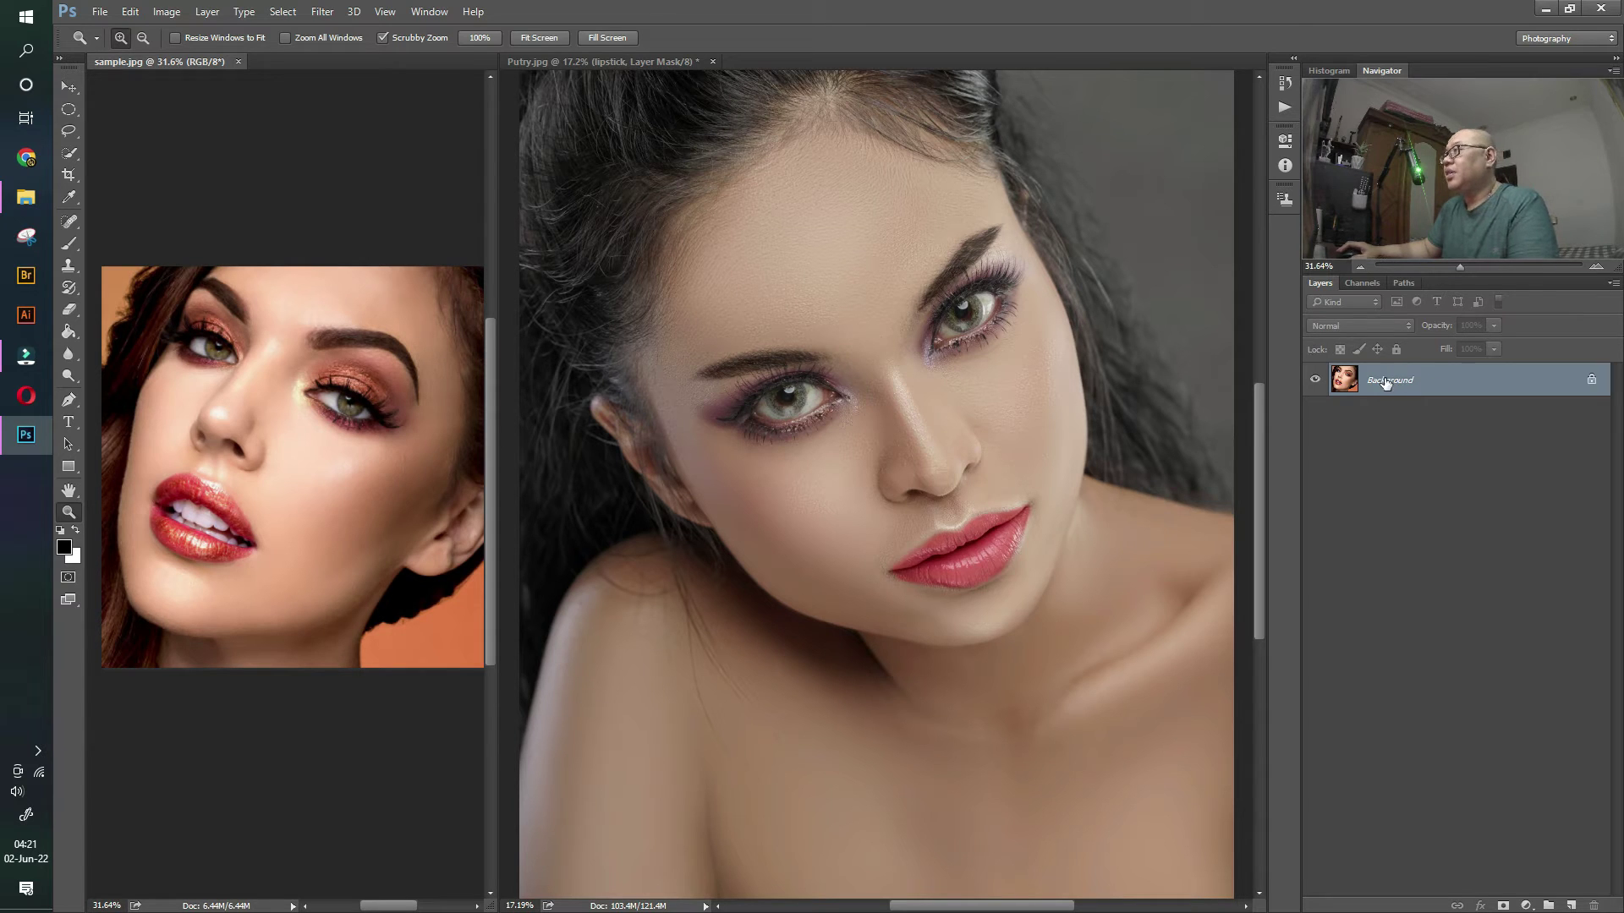
# - In Putry.jpg, expand the lipstick group and switch the lip color from Neutral to Orangy
pyautogui.click(641, 60)
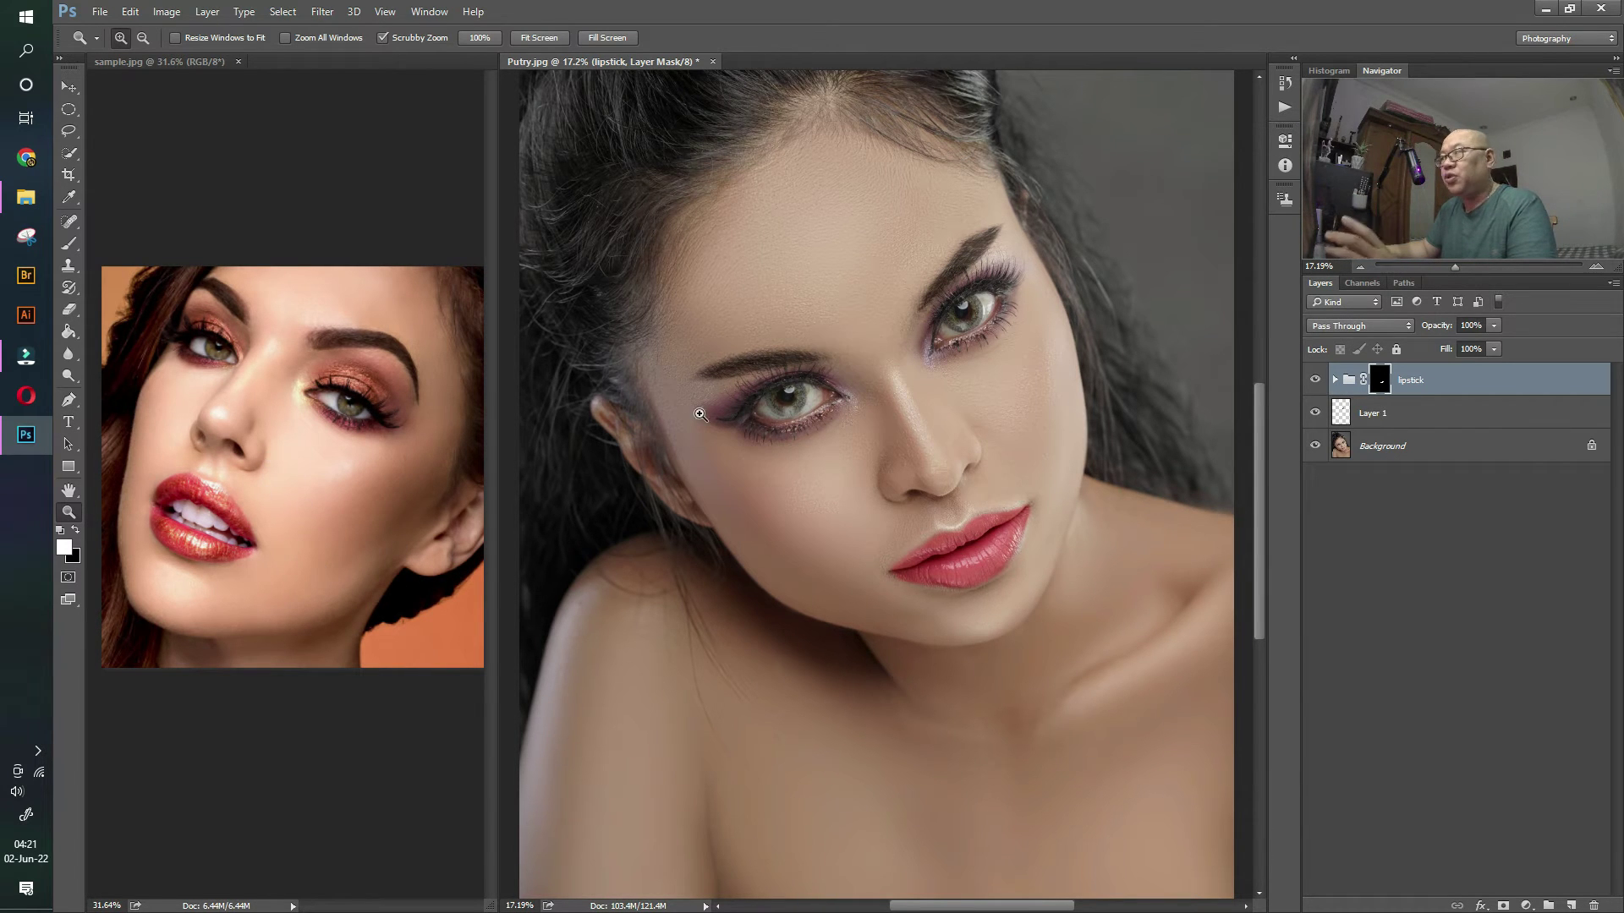
pyautogui.click(1334, 382)
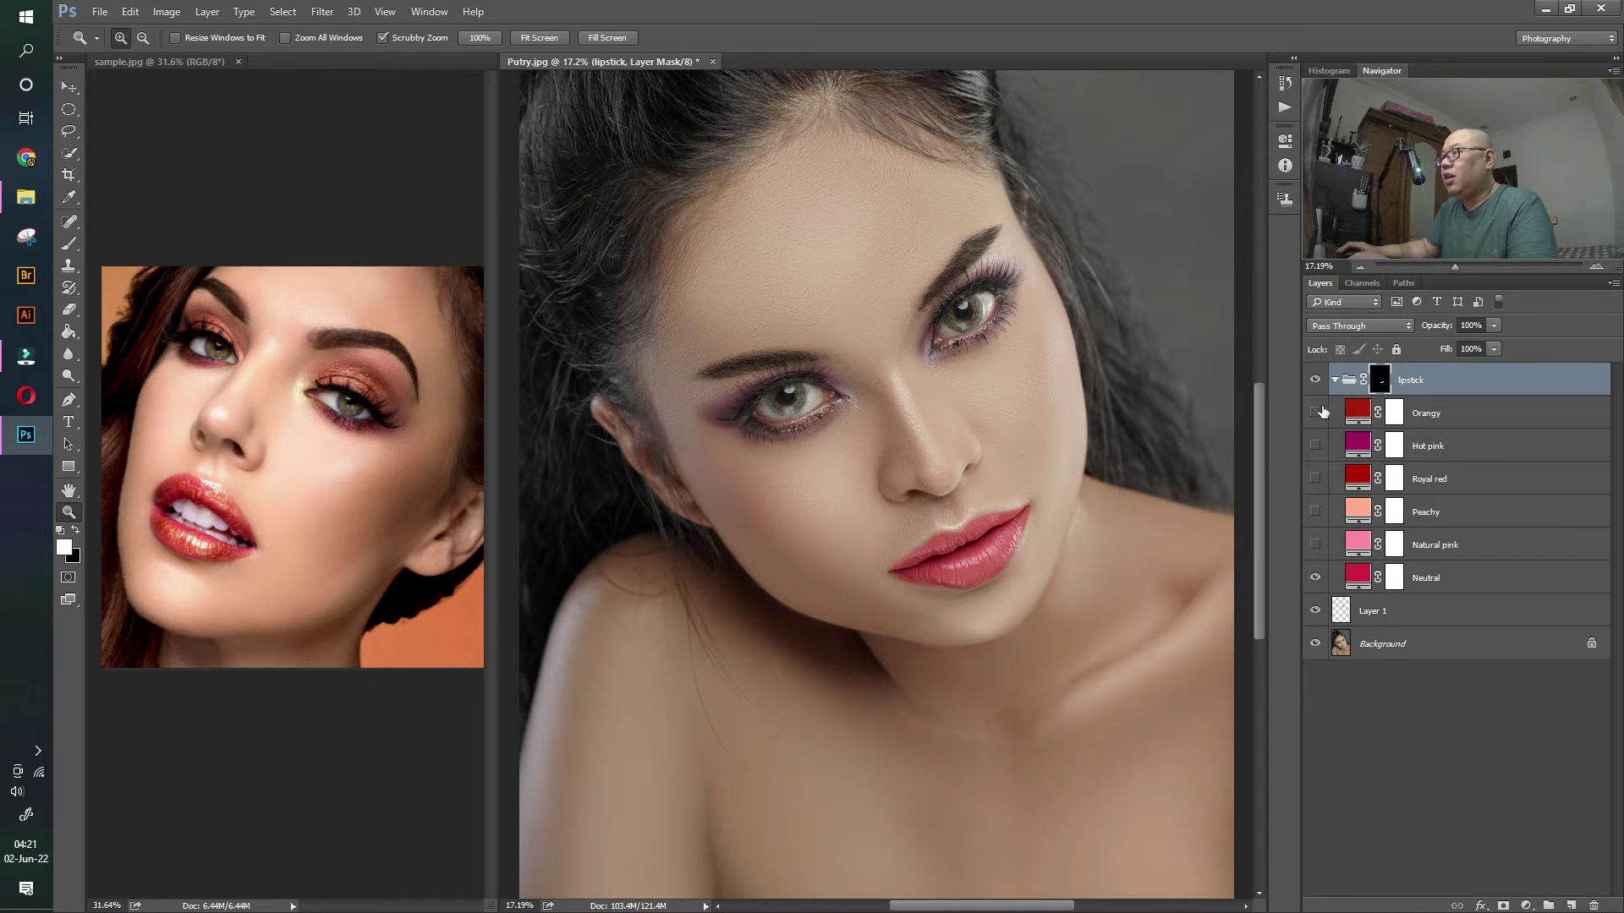
pyautogui.click(1315, 578)
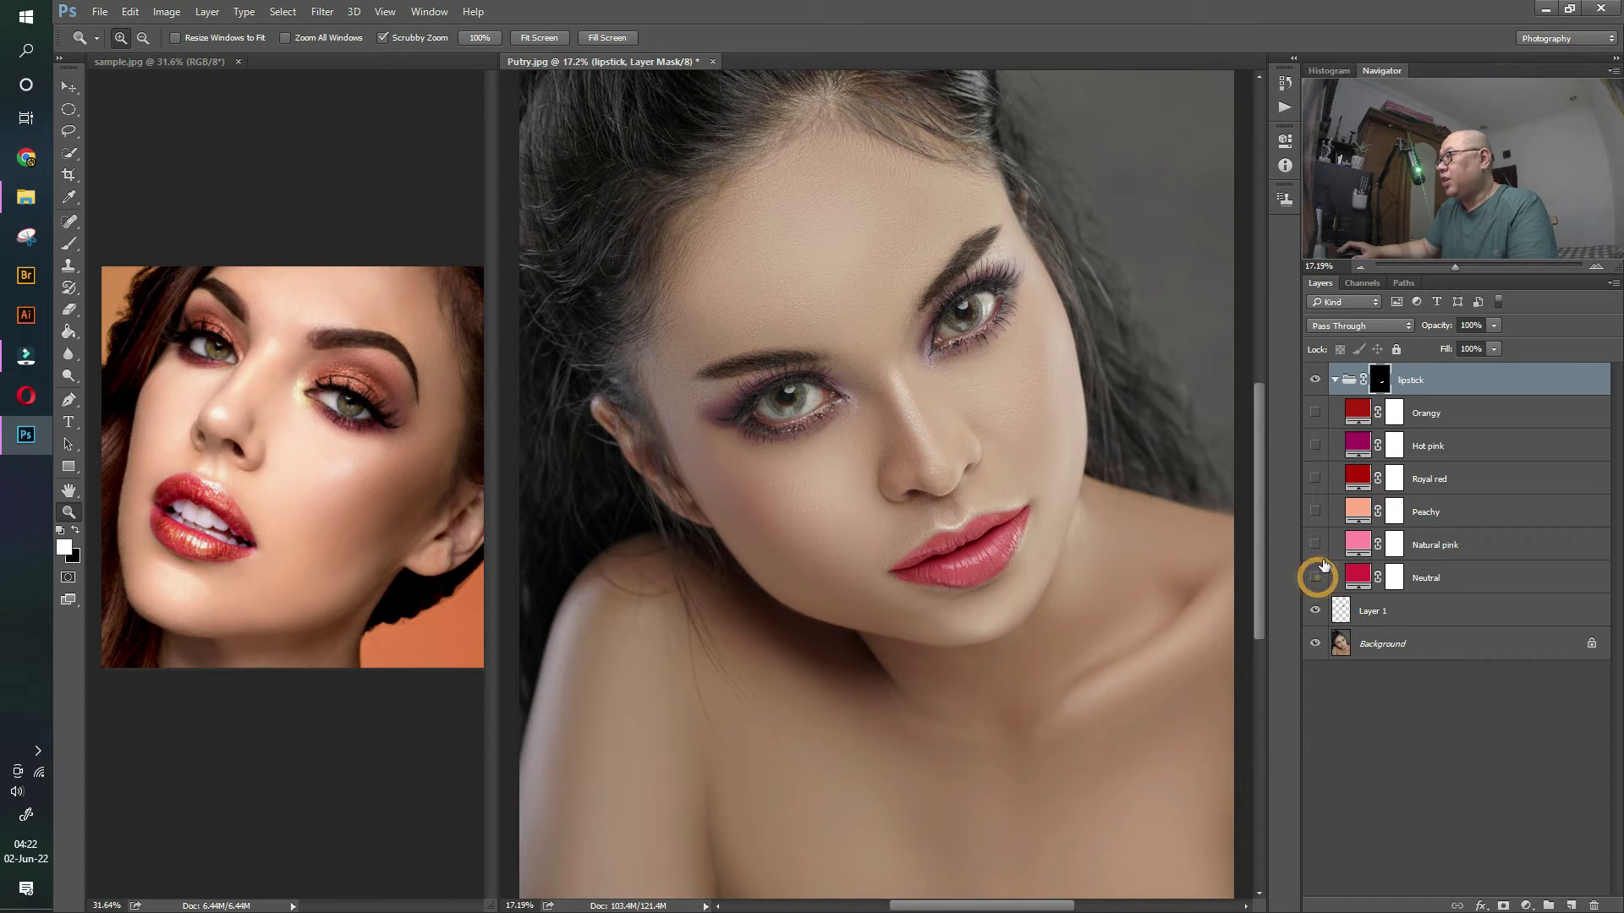
pyautogui.click(1314, 413)
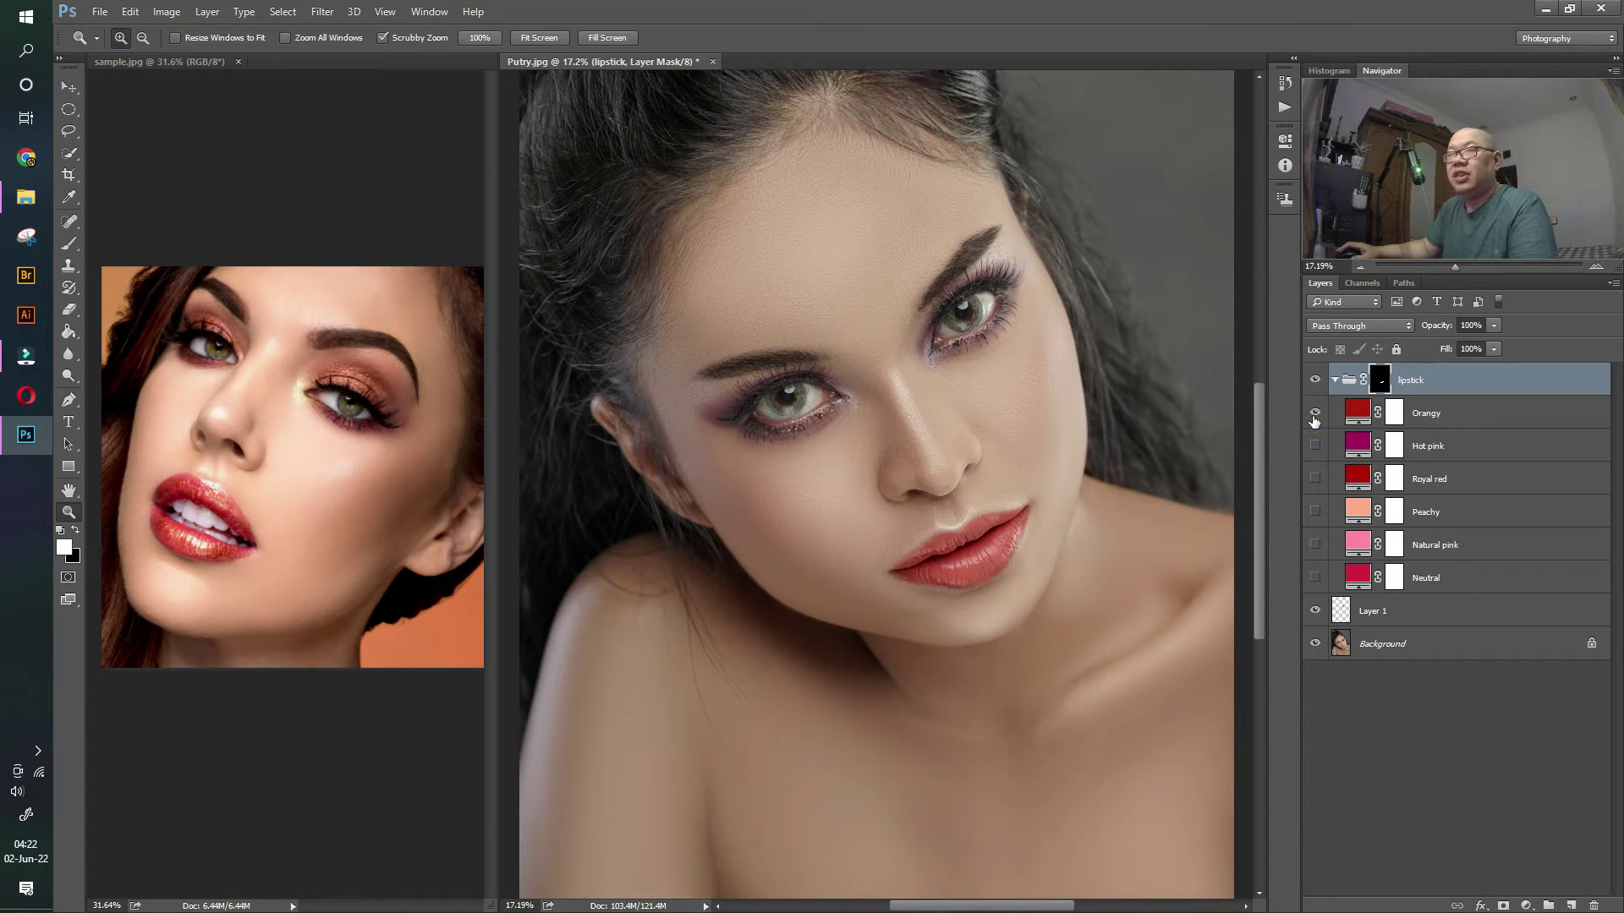
# - Preview the Hot pink, Royal red, Peachy, Natural pink and Neutral lipstick shades in turn, and leave every shade hidden
pyautogui.click(1315, 445)
pyautogui.click(1314, 413)
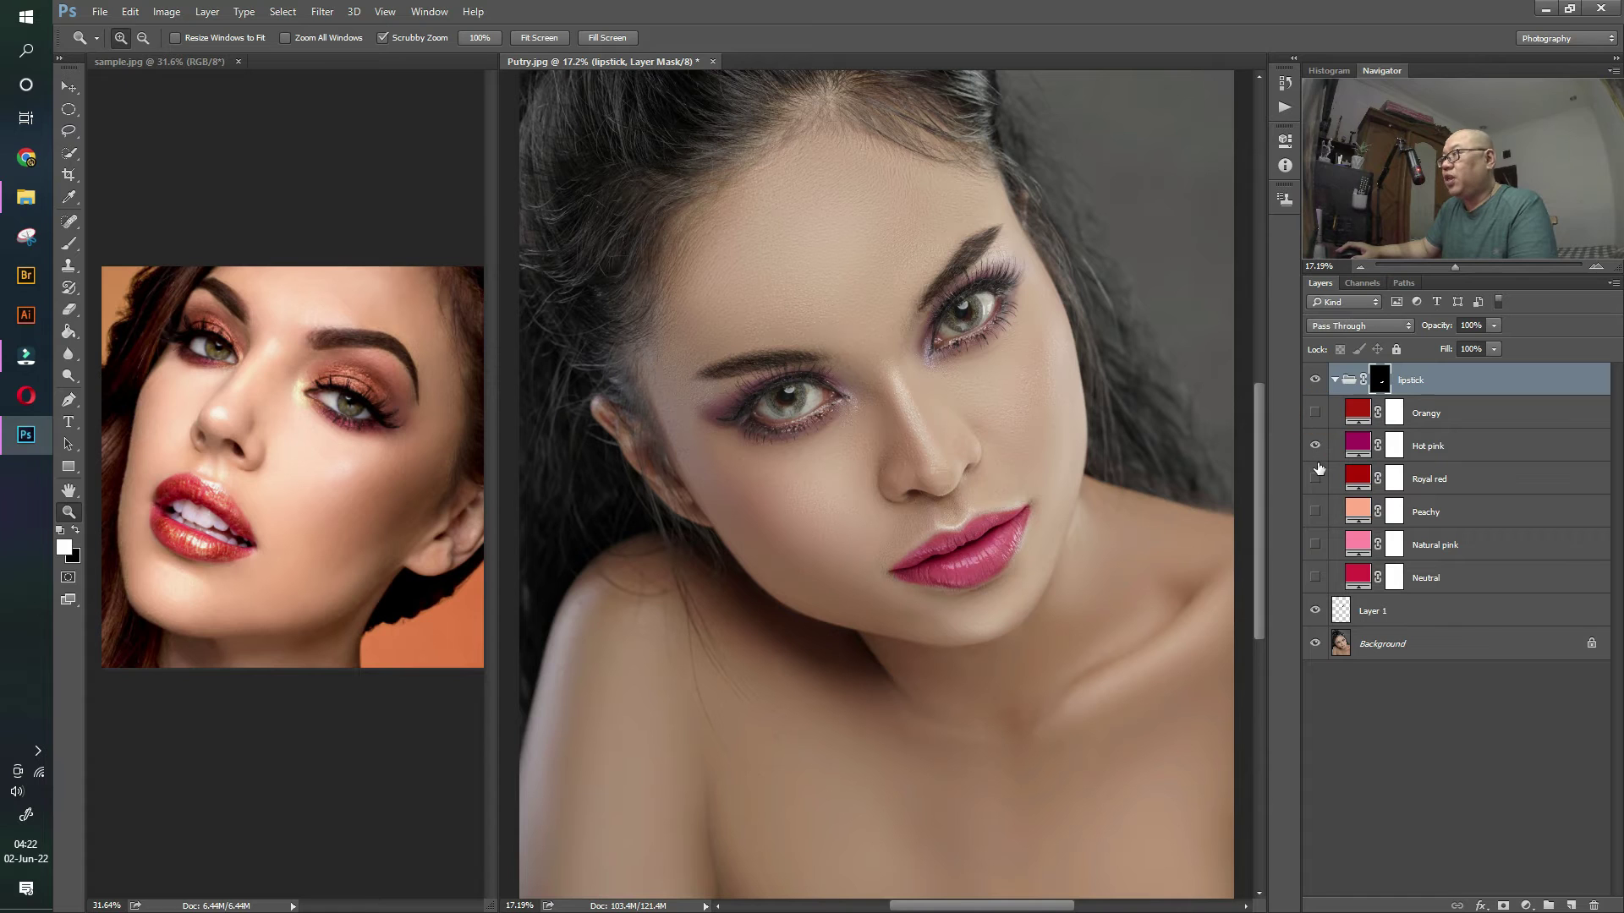
pyautogui.click(1316, 479)
pyautogui.click(1316, 445)
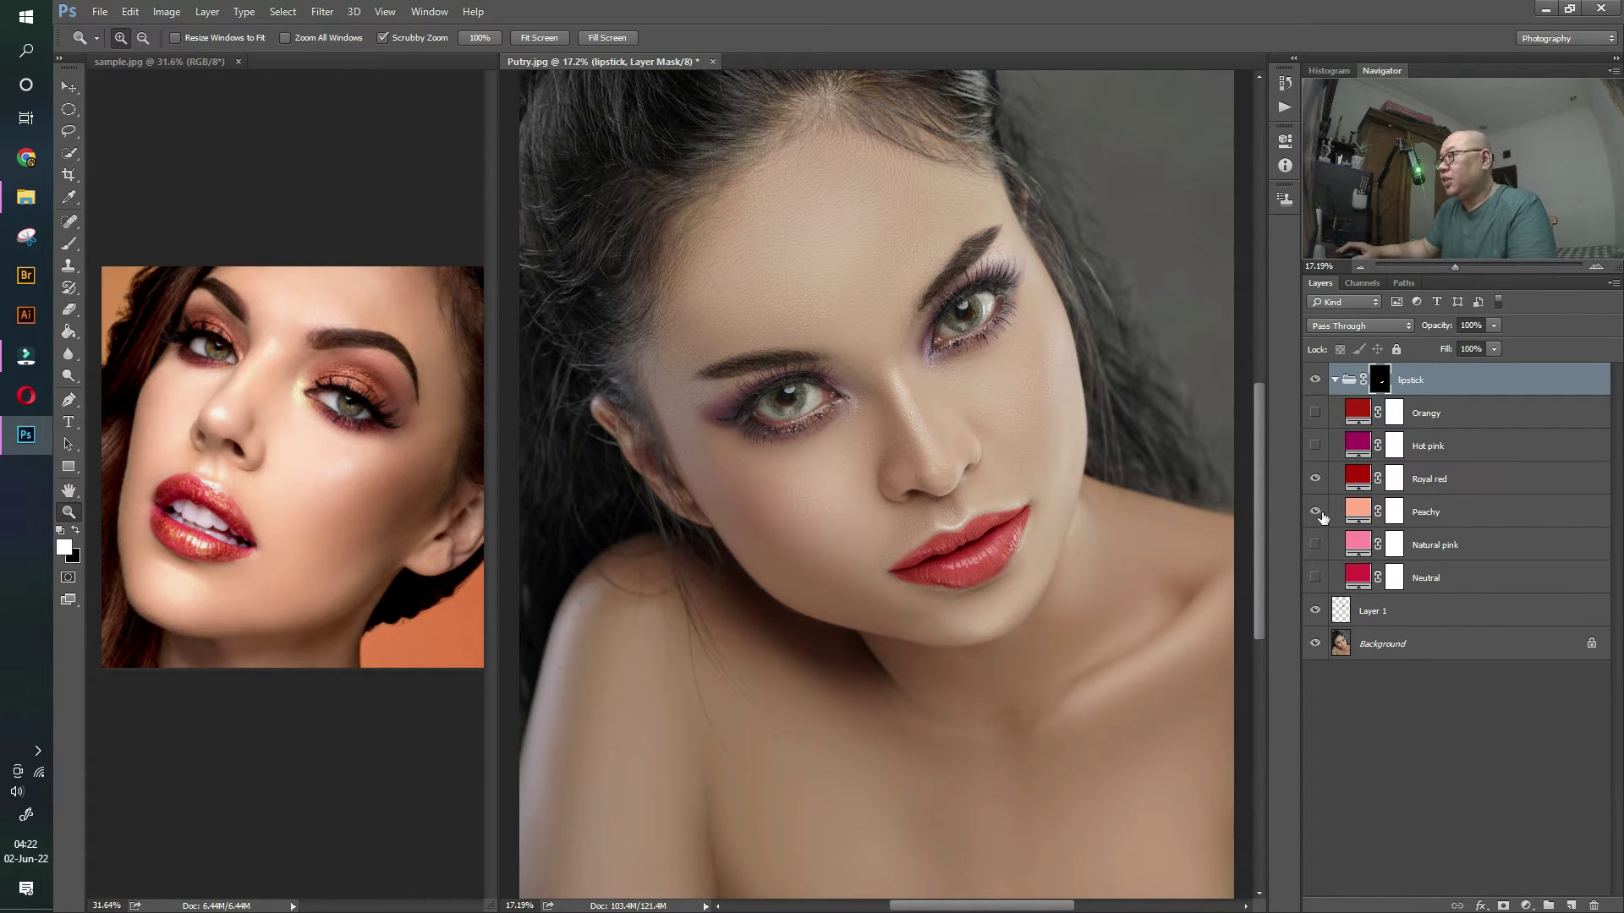
pyautogui.click(1316, 478)
pyautogui.click(1316, 544)
pyautogui.click(1316, 577)
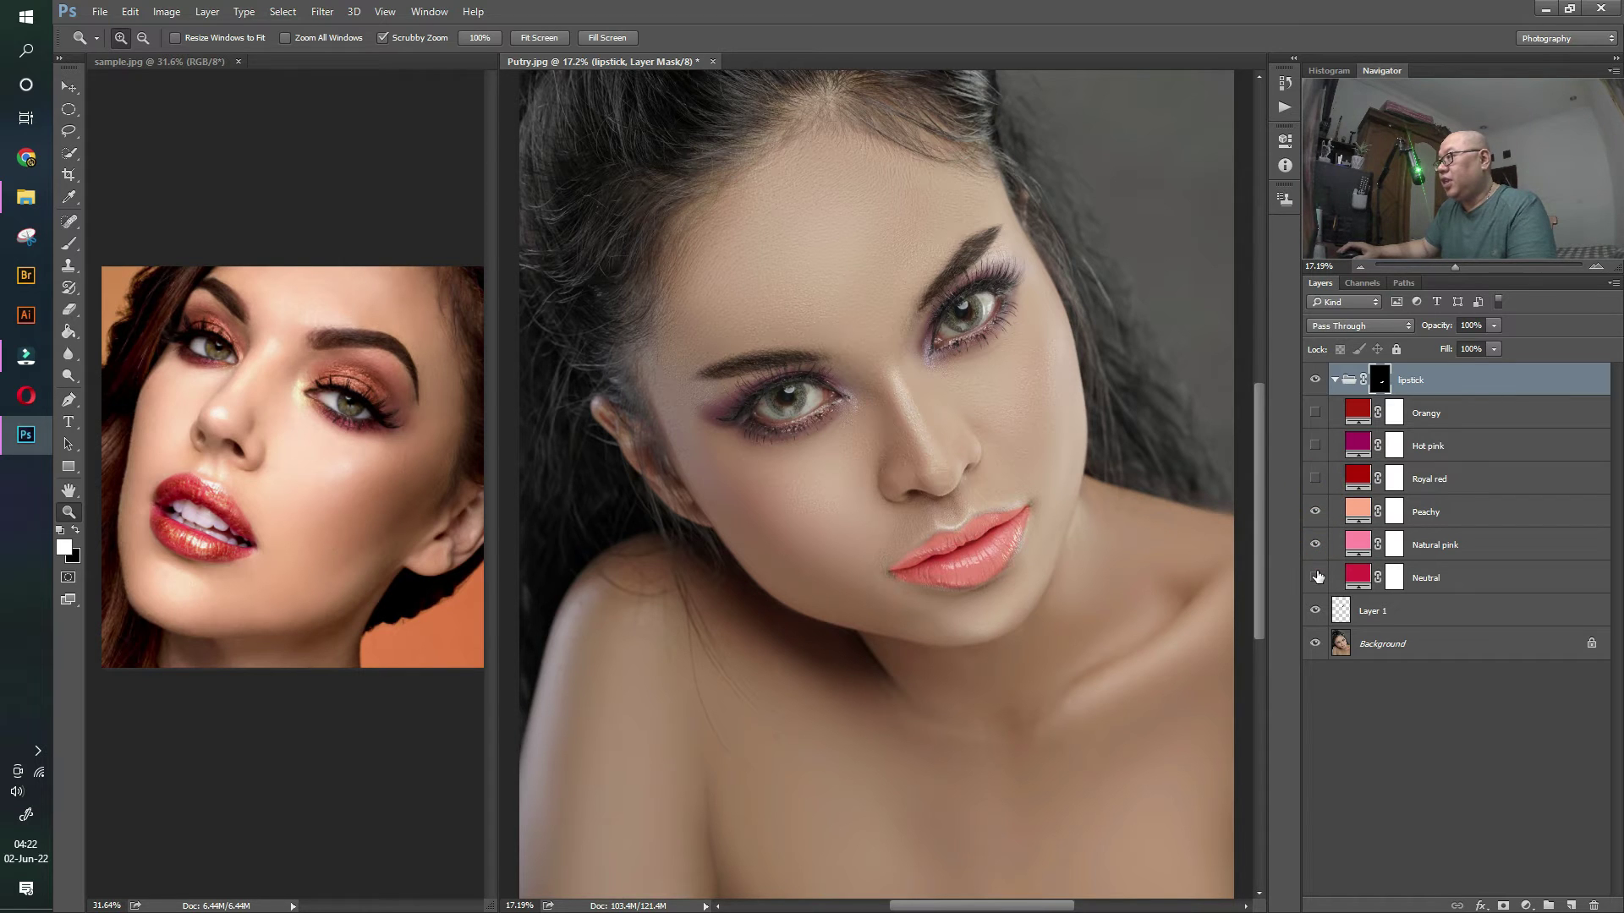
pyautogui.click(1316, 511)
pyautogui.click(1316, 544)
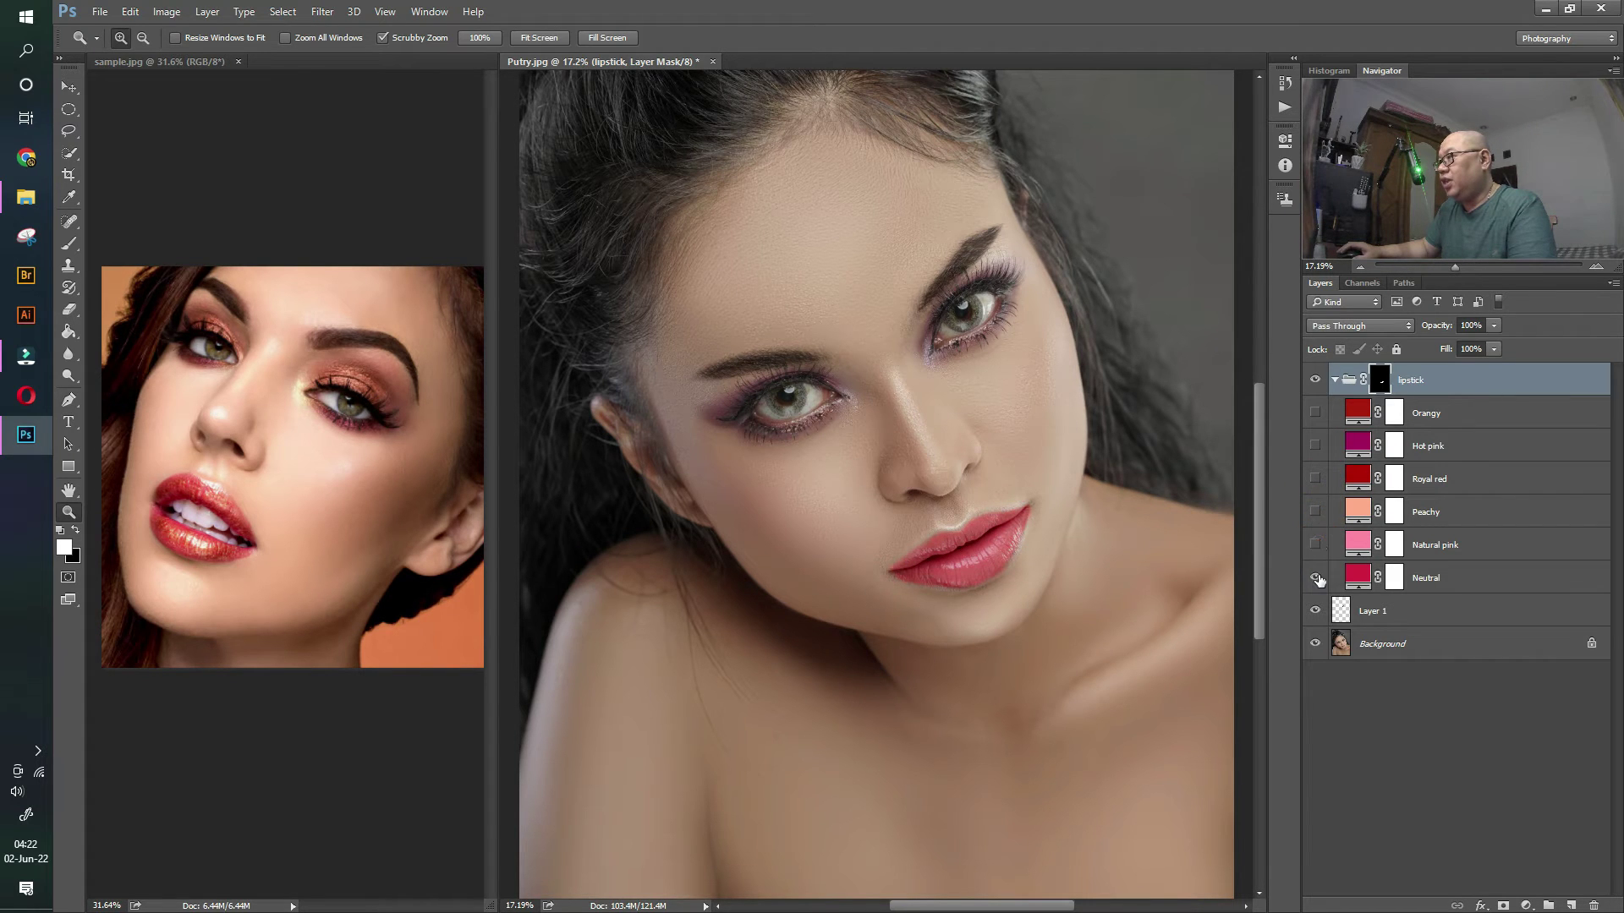
pyautogui.click(1316, 544)
pyautogui.click(1316, 578)
pyautogui.click(1316, 545)
# - Combine the Orangy, Royal red and Hot pink shades by showing all three layers in the lipstick group
pyautogui.click(1315, 412)
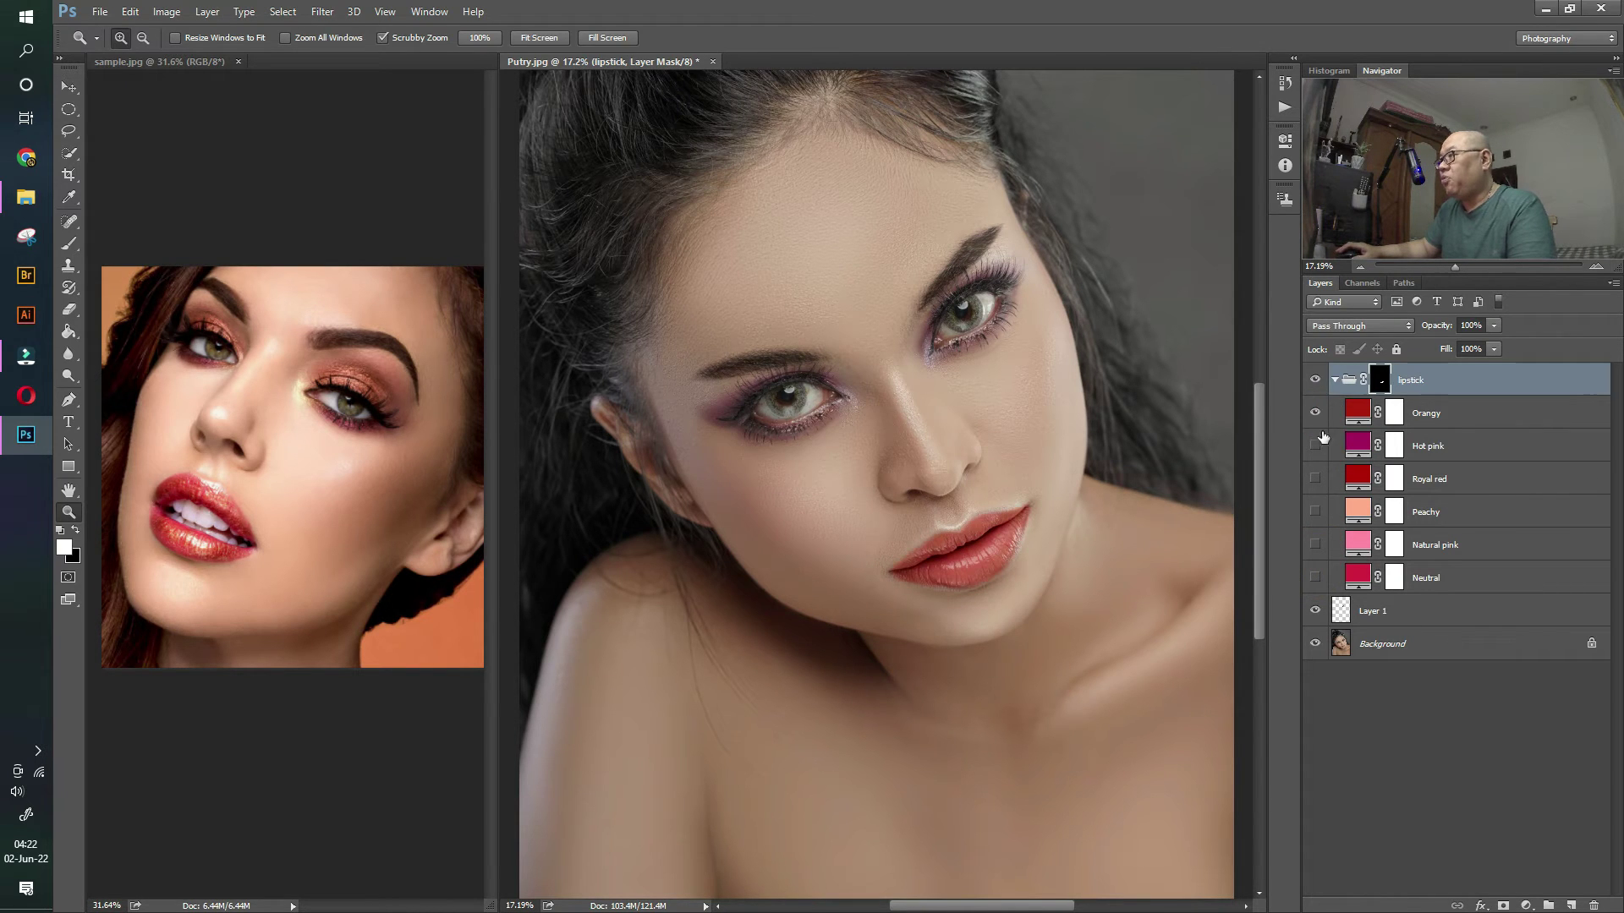
pyautogui.click(1316, 478)
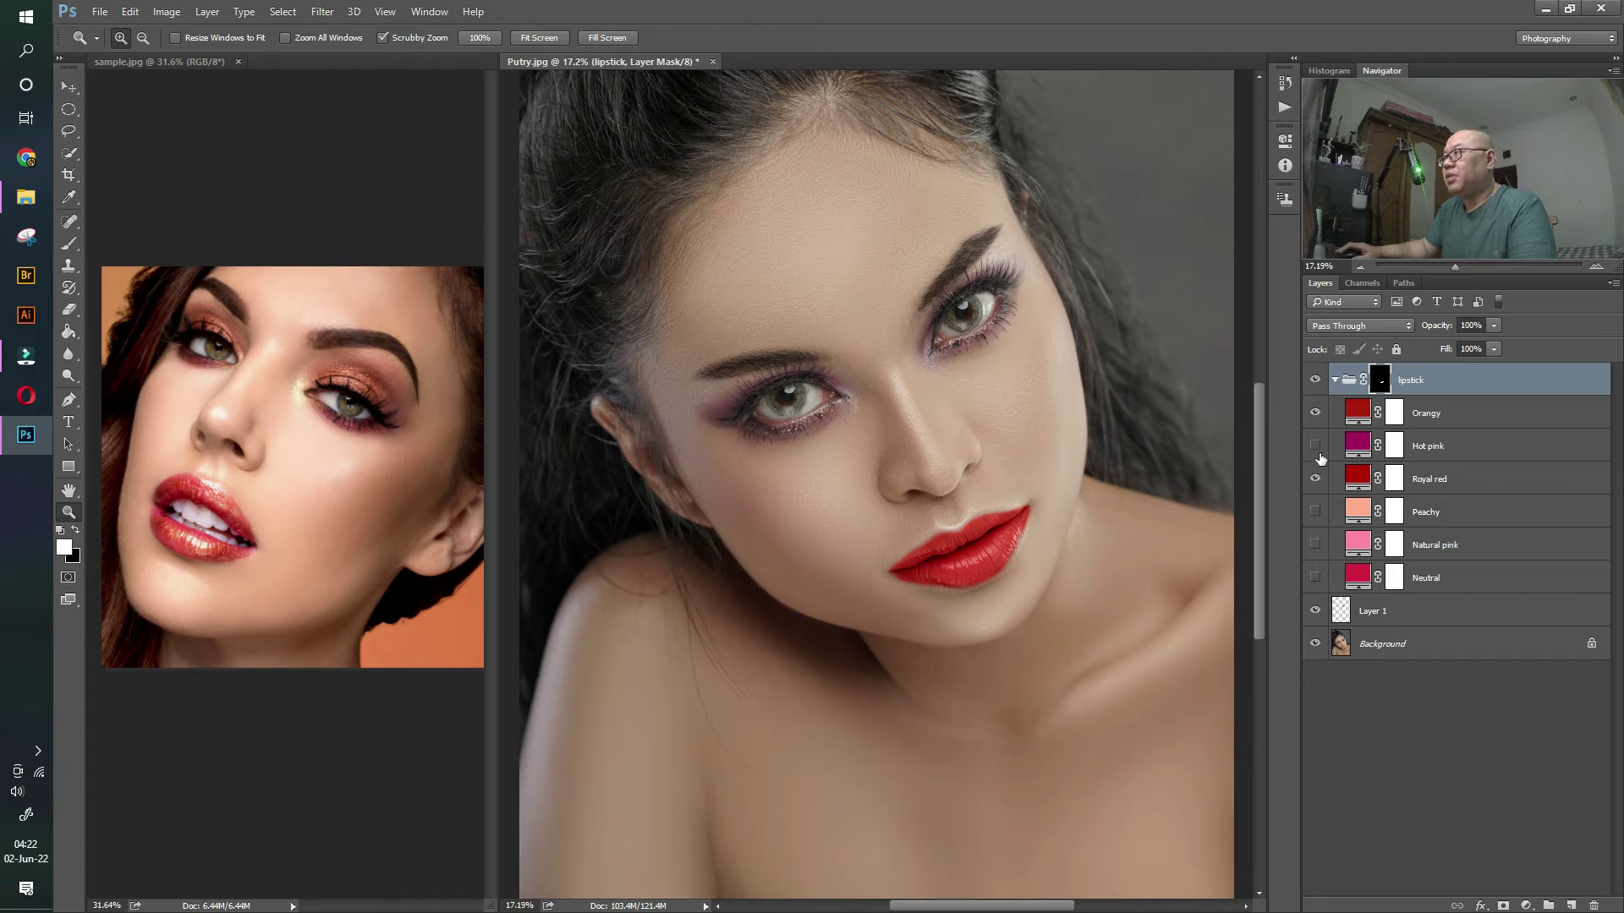
pyautogui.click(1316, 445)
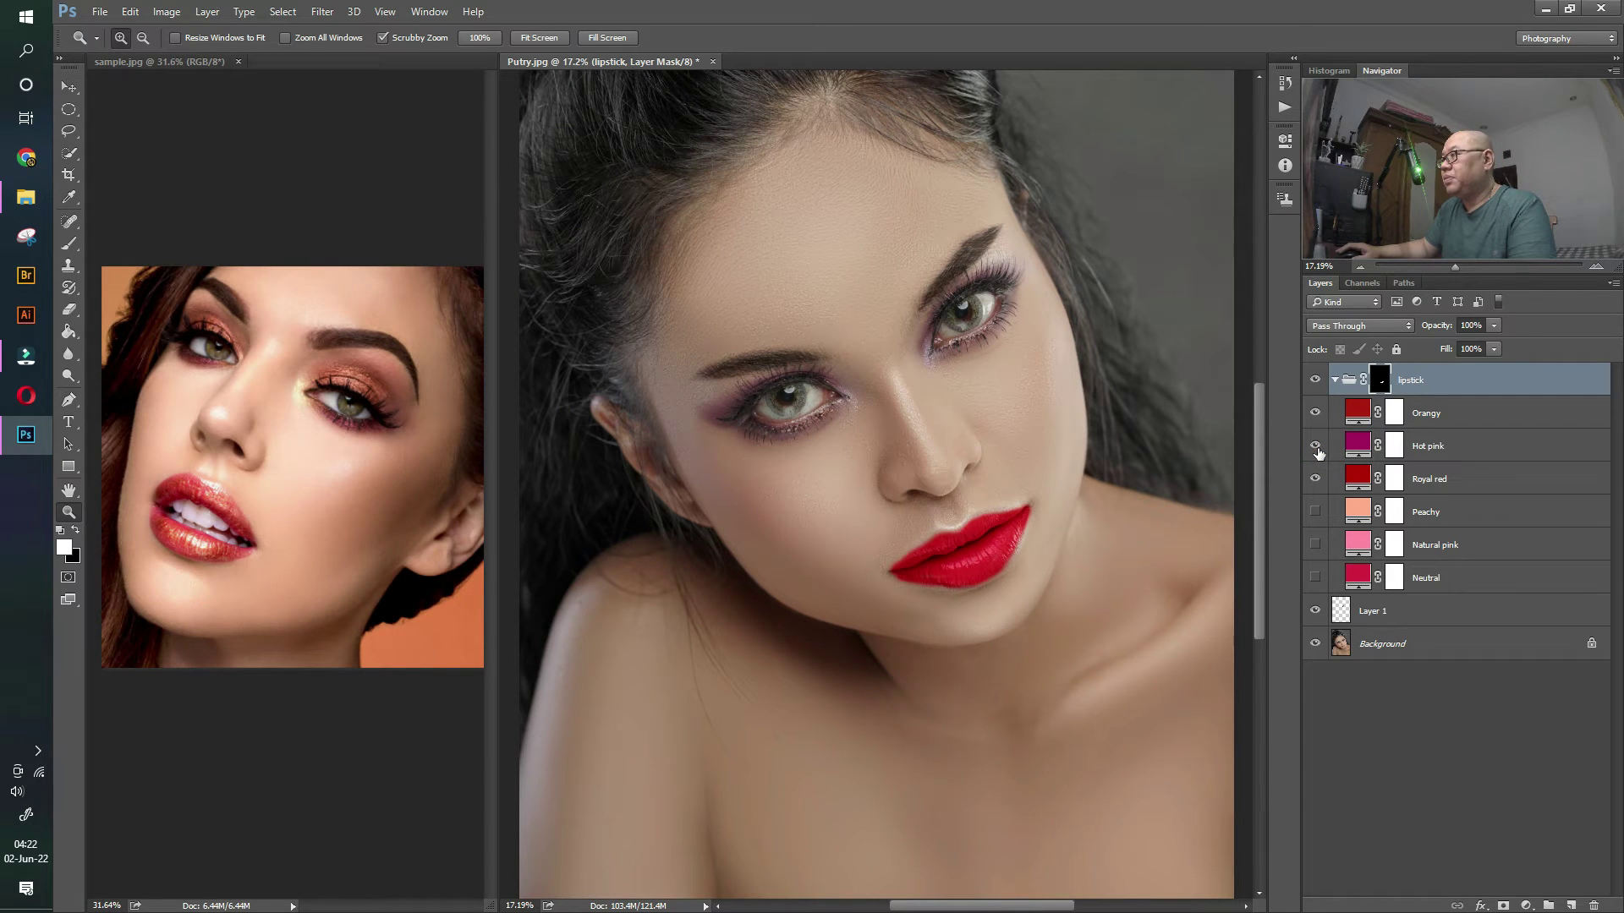
# - Hide the Royal red shade and set the lipstick group's opacity to 75%
pyautogui.click(1315, 479)
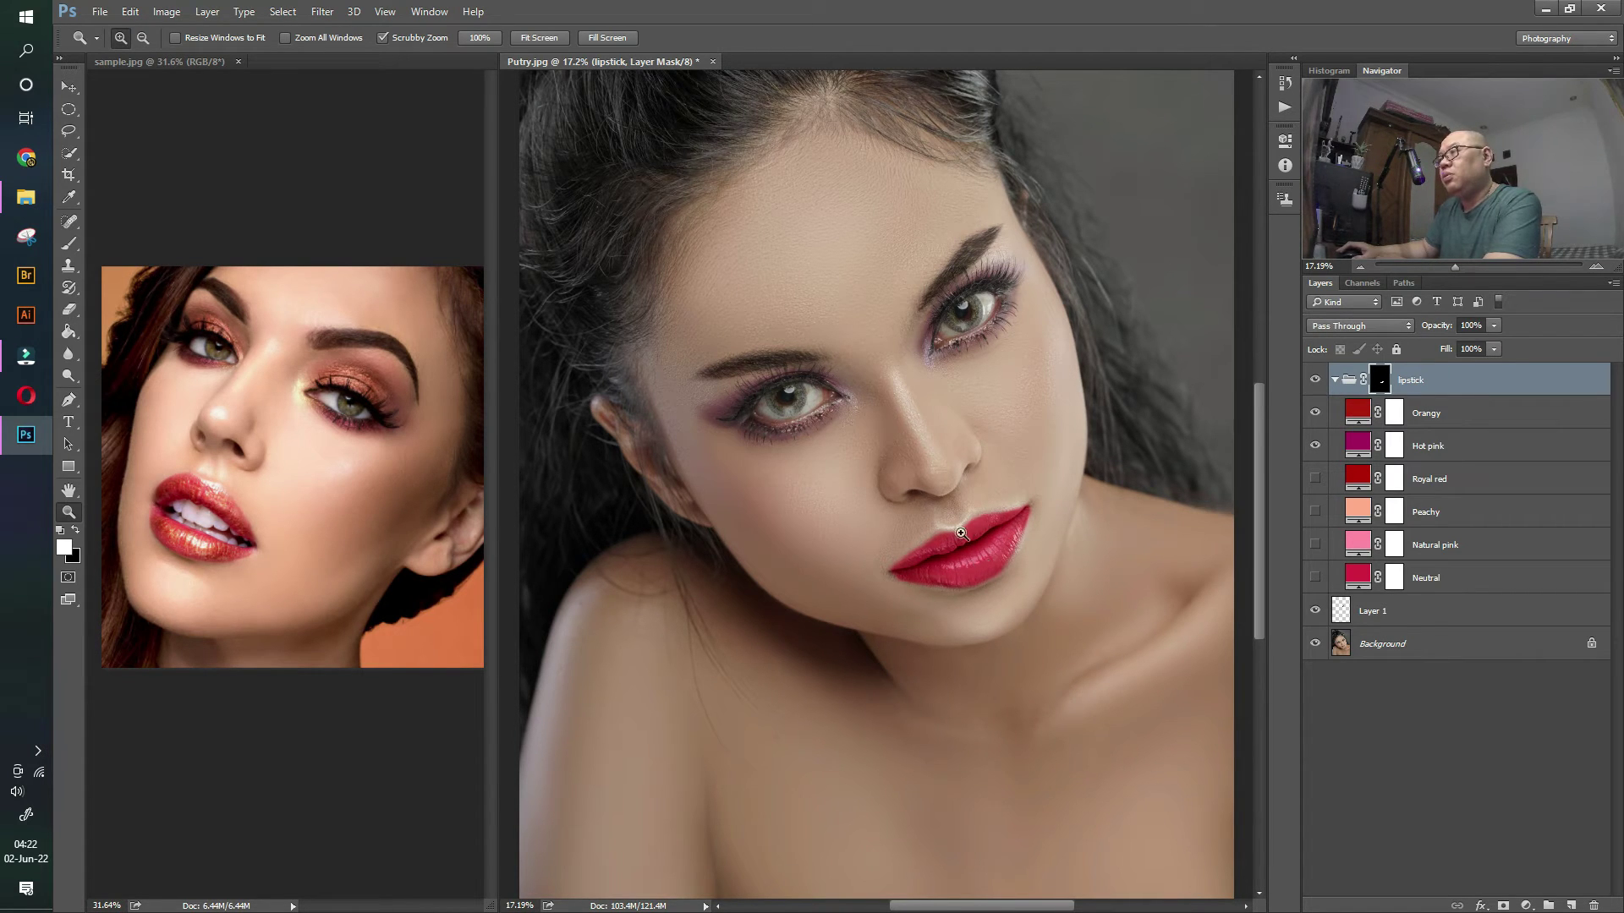
pyautogui.click(1494, 326)
pyautogui.moveTo(1493, 338); pyautogui.dragTo(1473, 341)
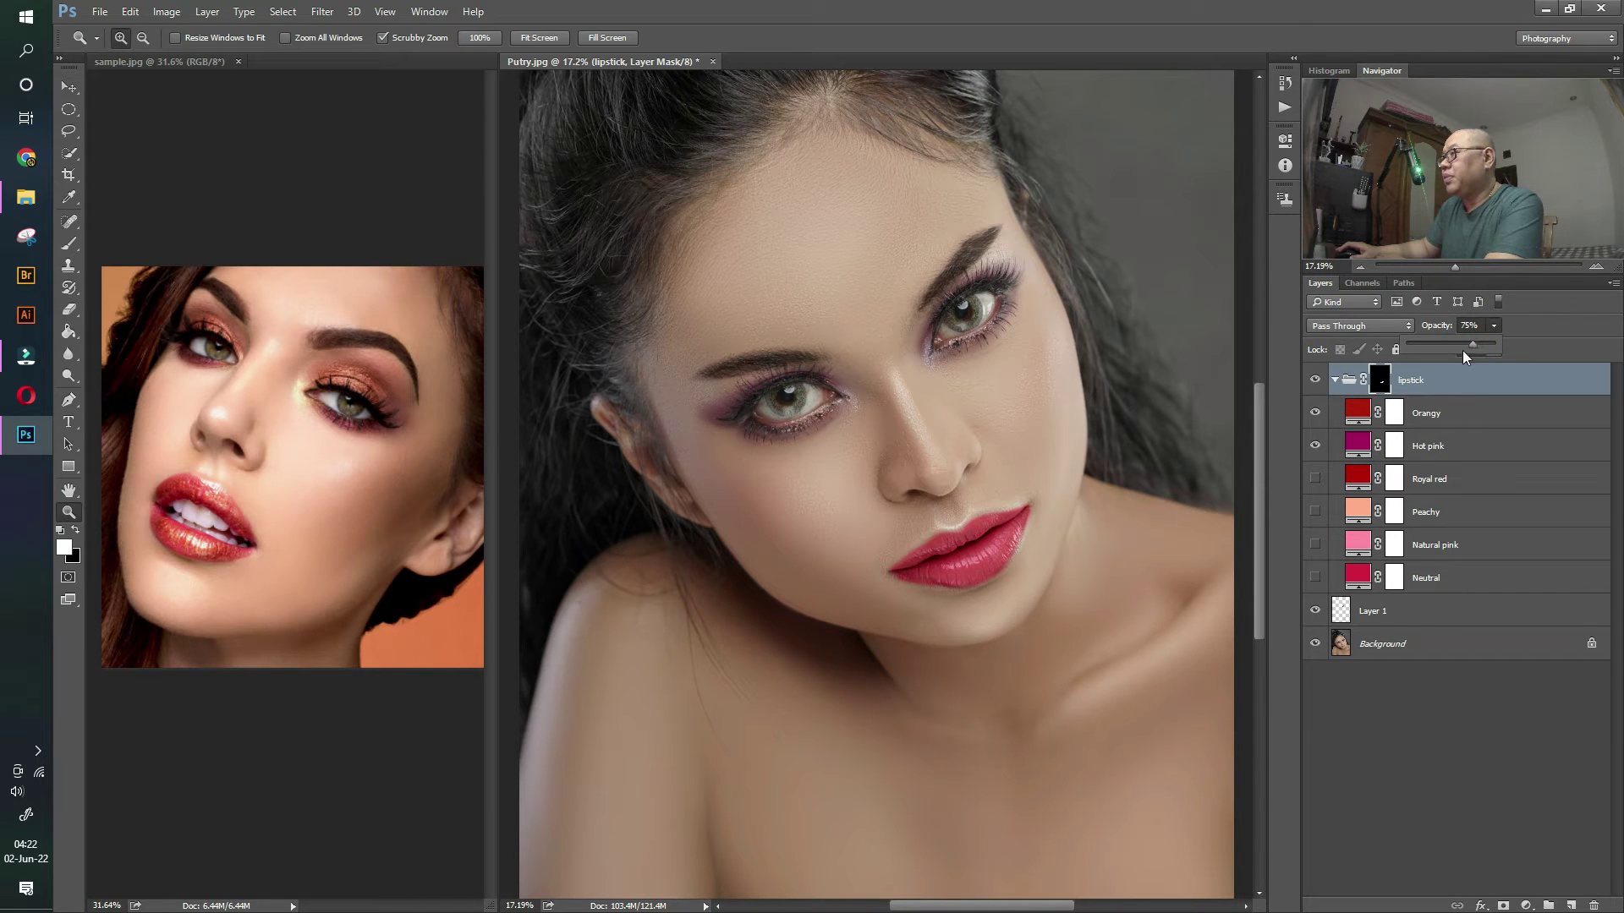
# - Collapse the lipstick group and compare the lips with the group hidden and shown
pyautogui.click(1339, 383)
pyautogui.click(1336, 381)
pyautogui.click(1315, 381)
pyautogui.click(1315, 381)
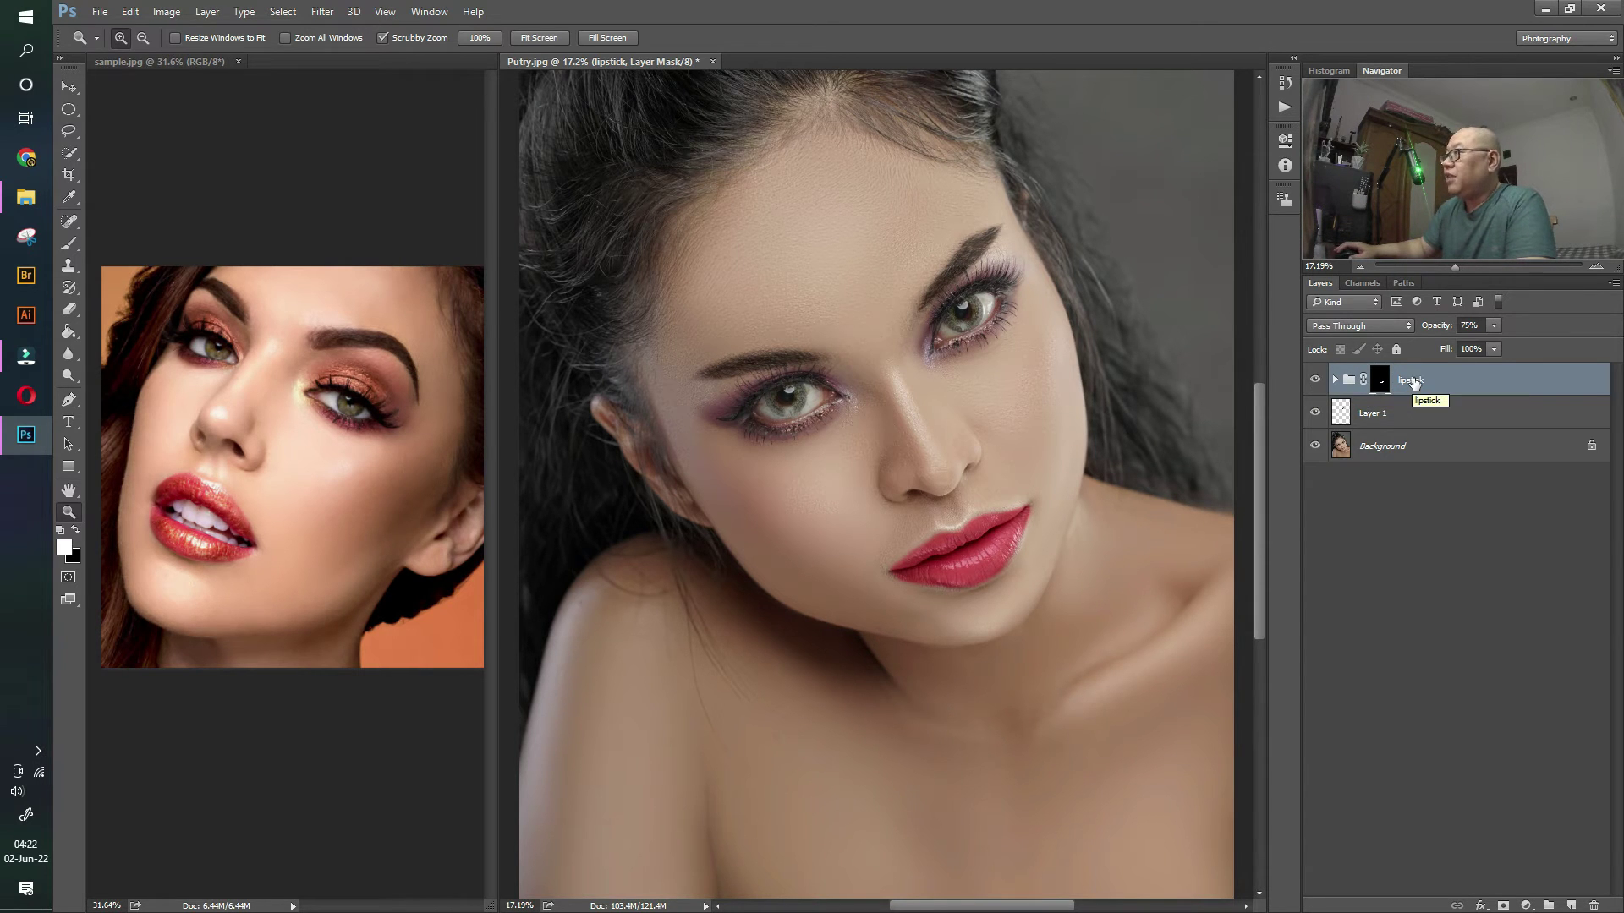
# - Run the Bayangan Mata (eye shadow) action from the HDX MakeUp set to add a masked eye shadow group
pyautogui.click(1285, 108)
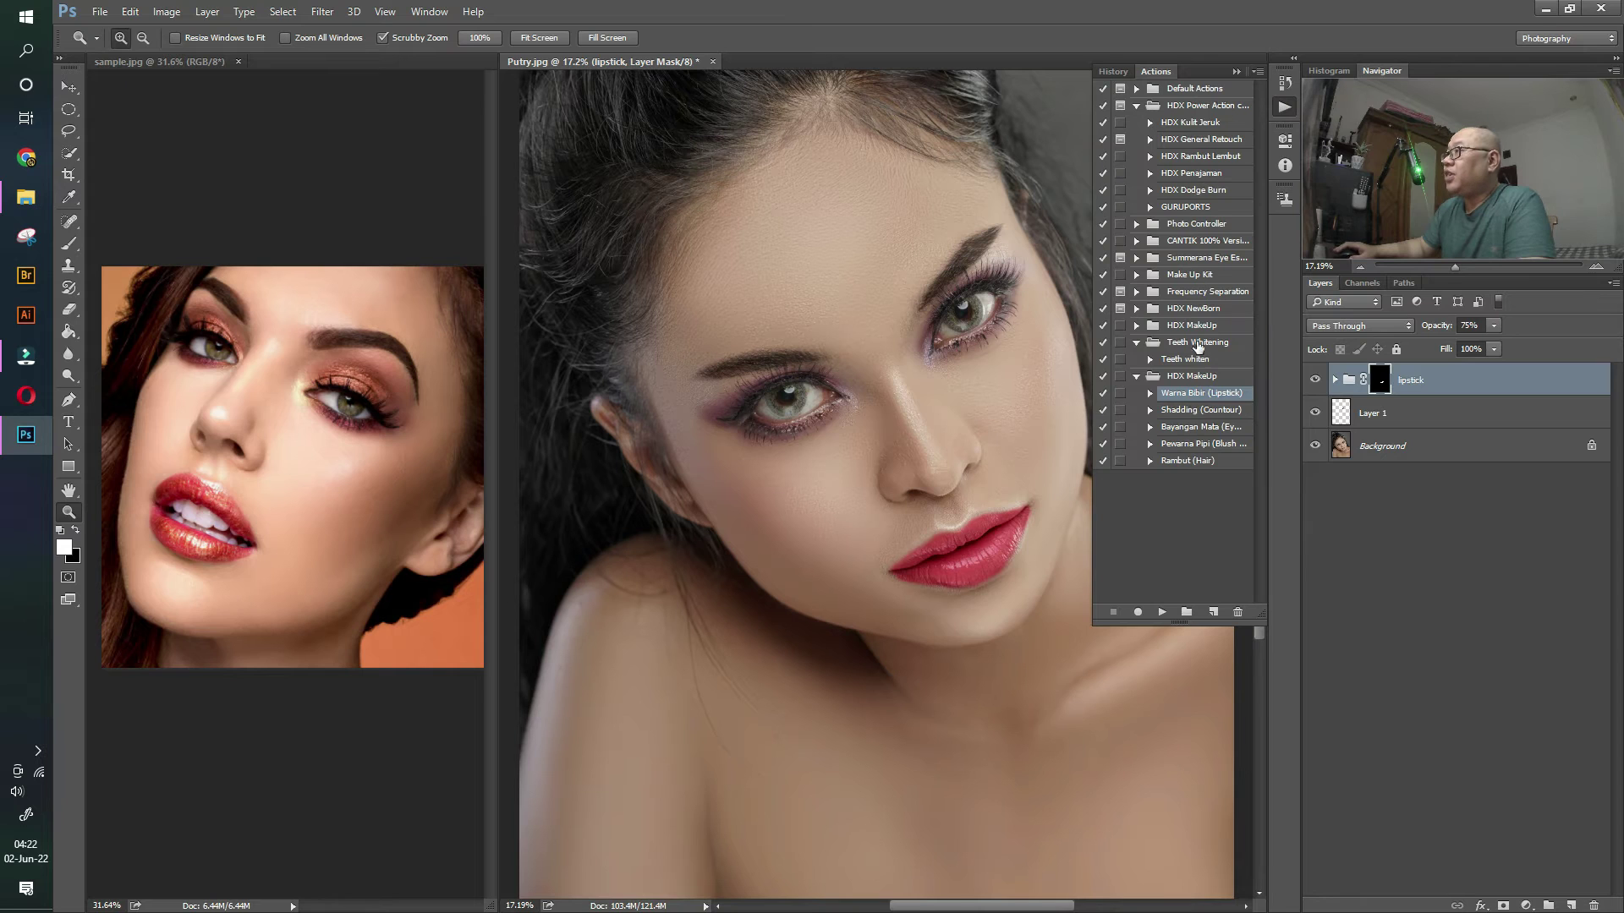
pyautogui.click(1182, 429)
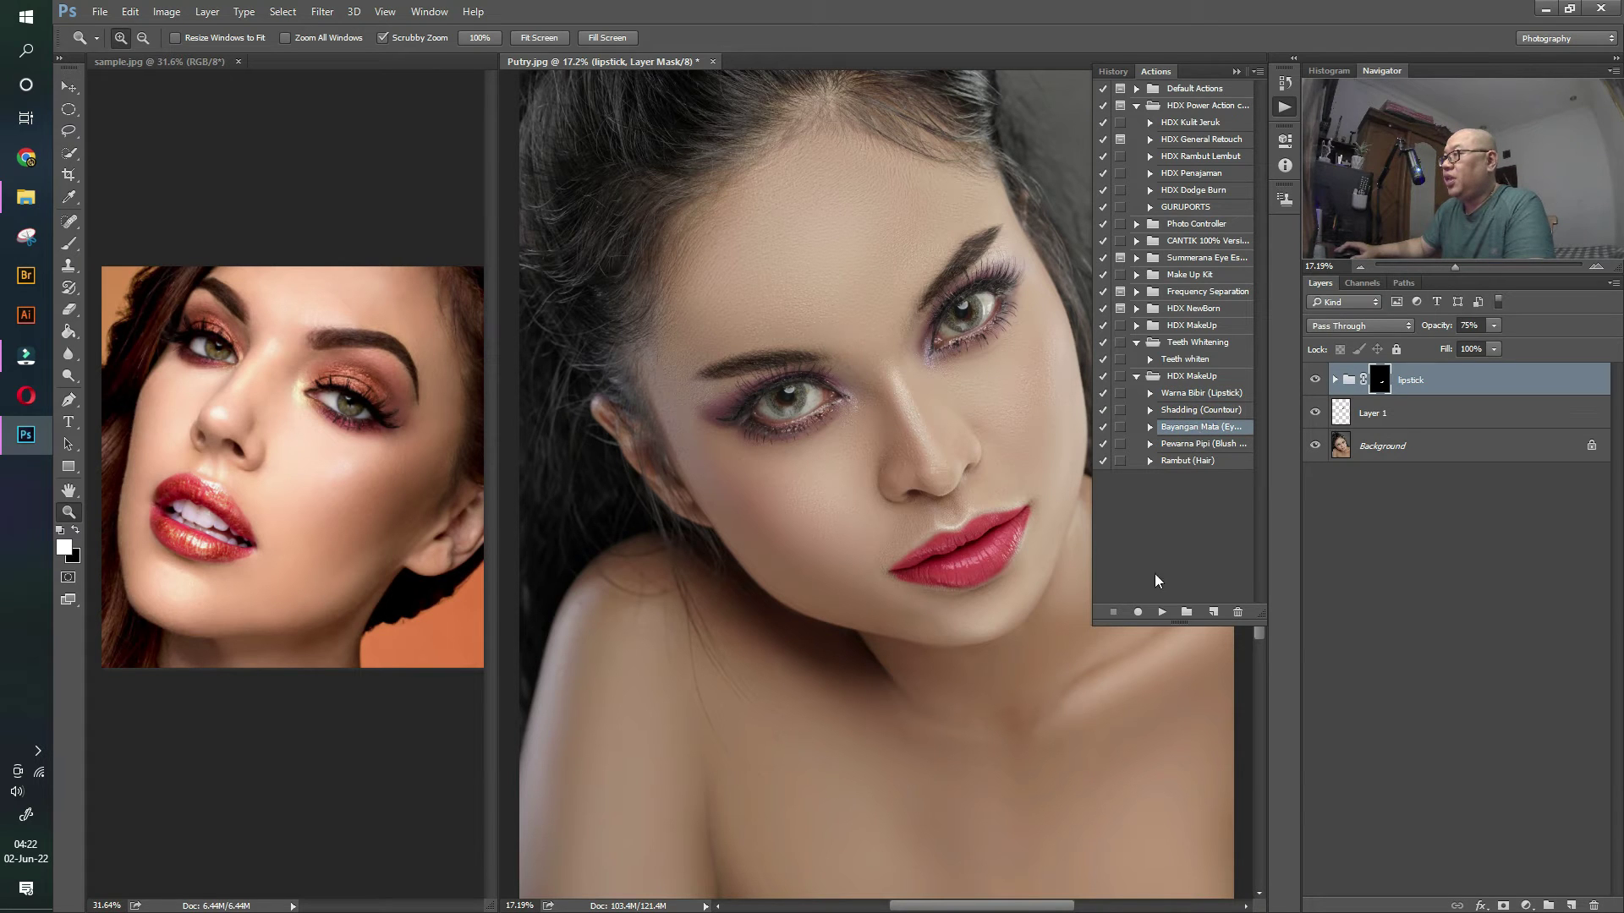
pyautogui.click(1164, 612)
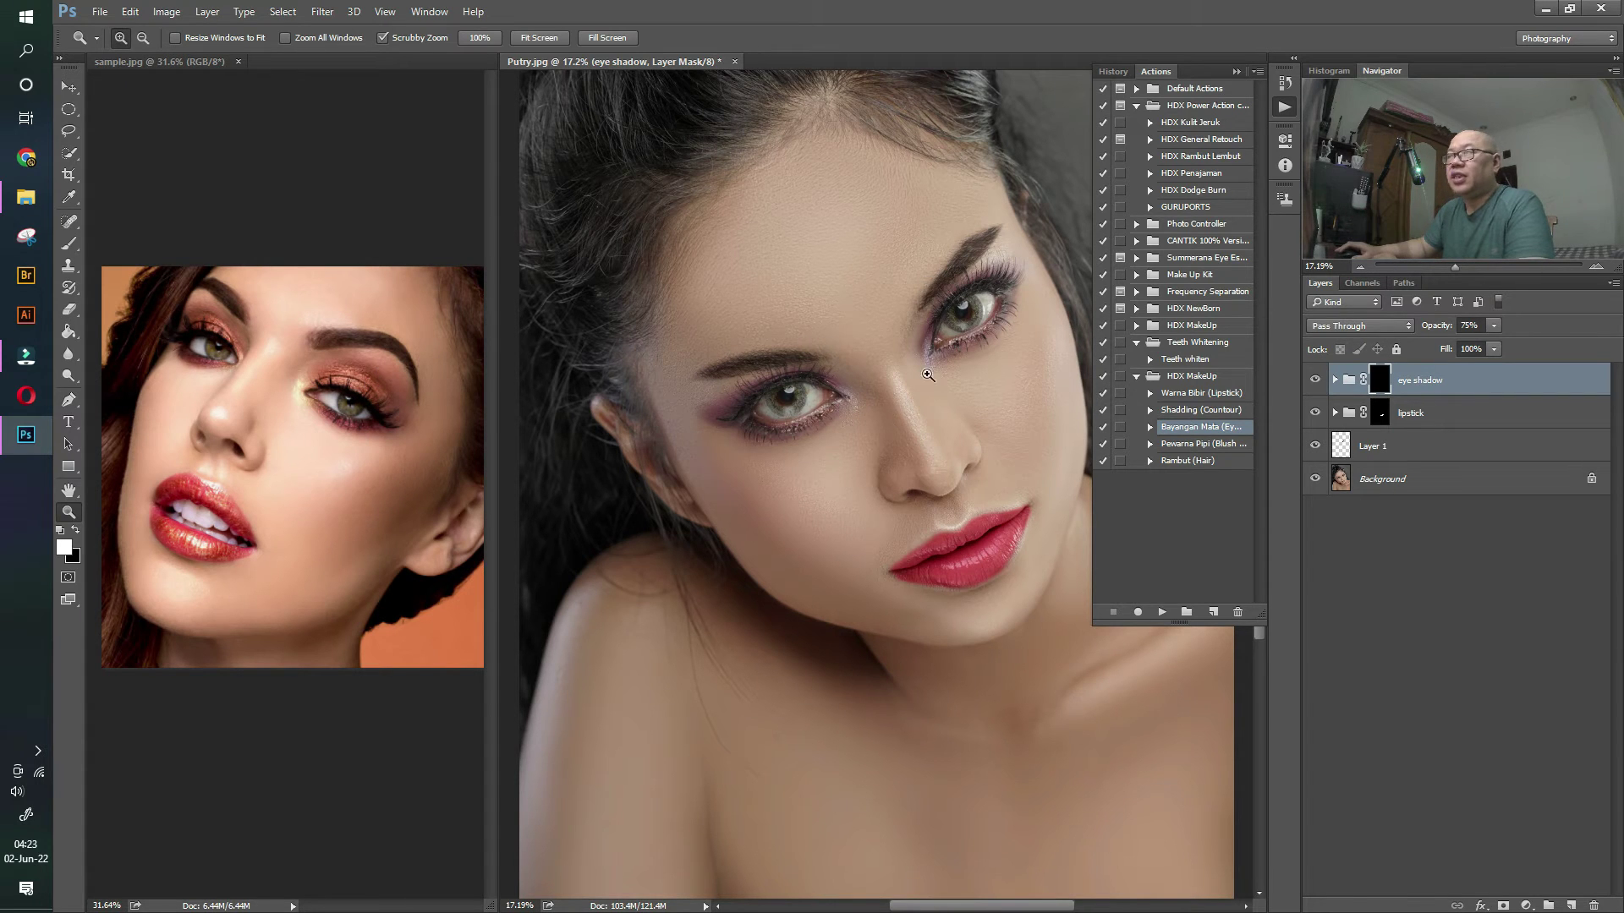
pyautogui.click(1236, 73)
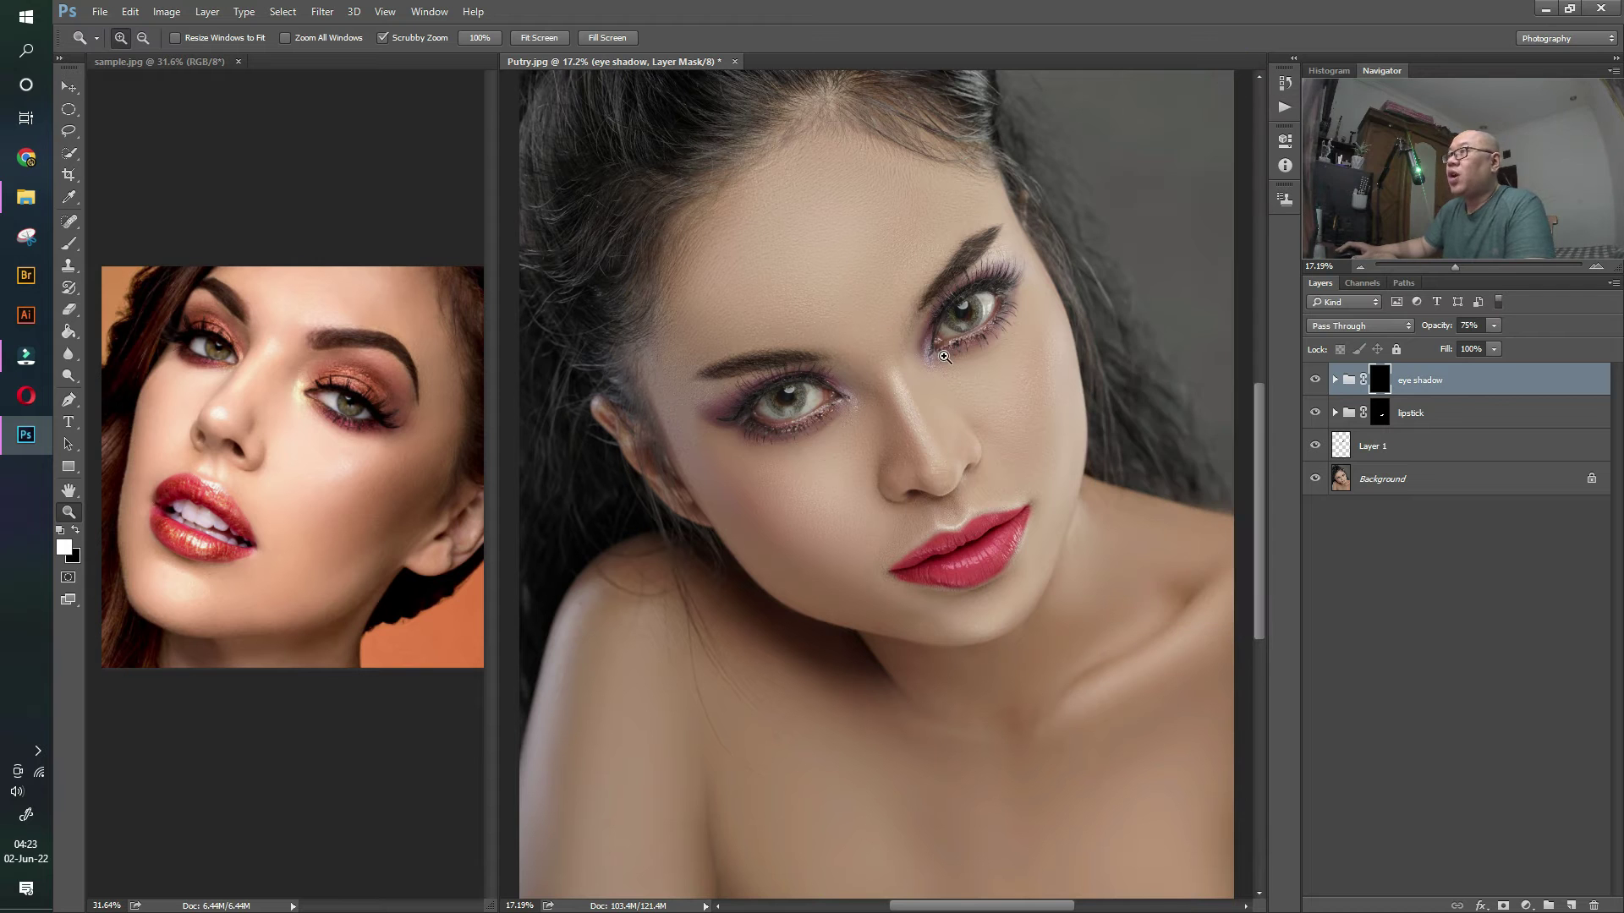
# - Trace a Pen path around the eye shadow area of the model's left eye, enclosing the lashes and extending past the outer corner
pyautogui.moveTo(1000, 291); pyautogui.dragTo(1020, 303)
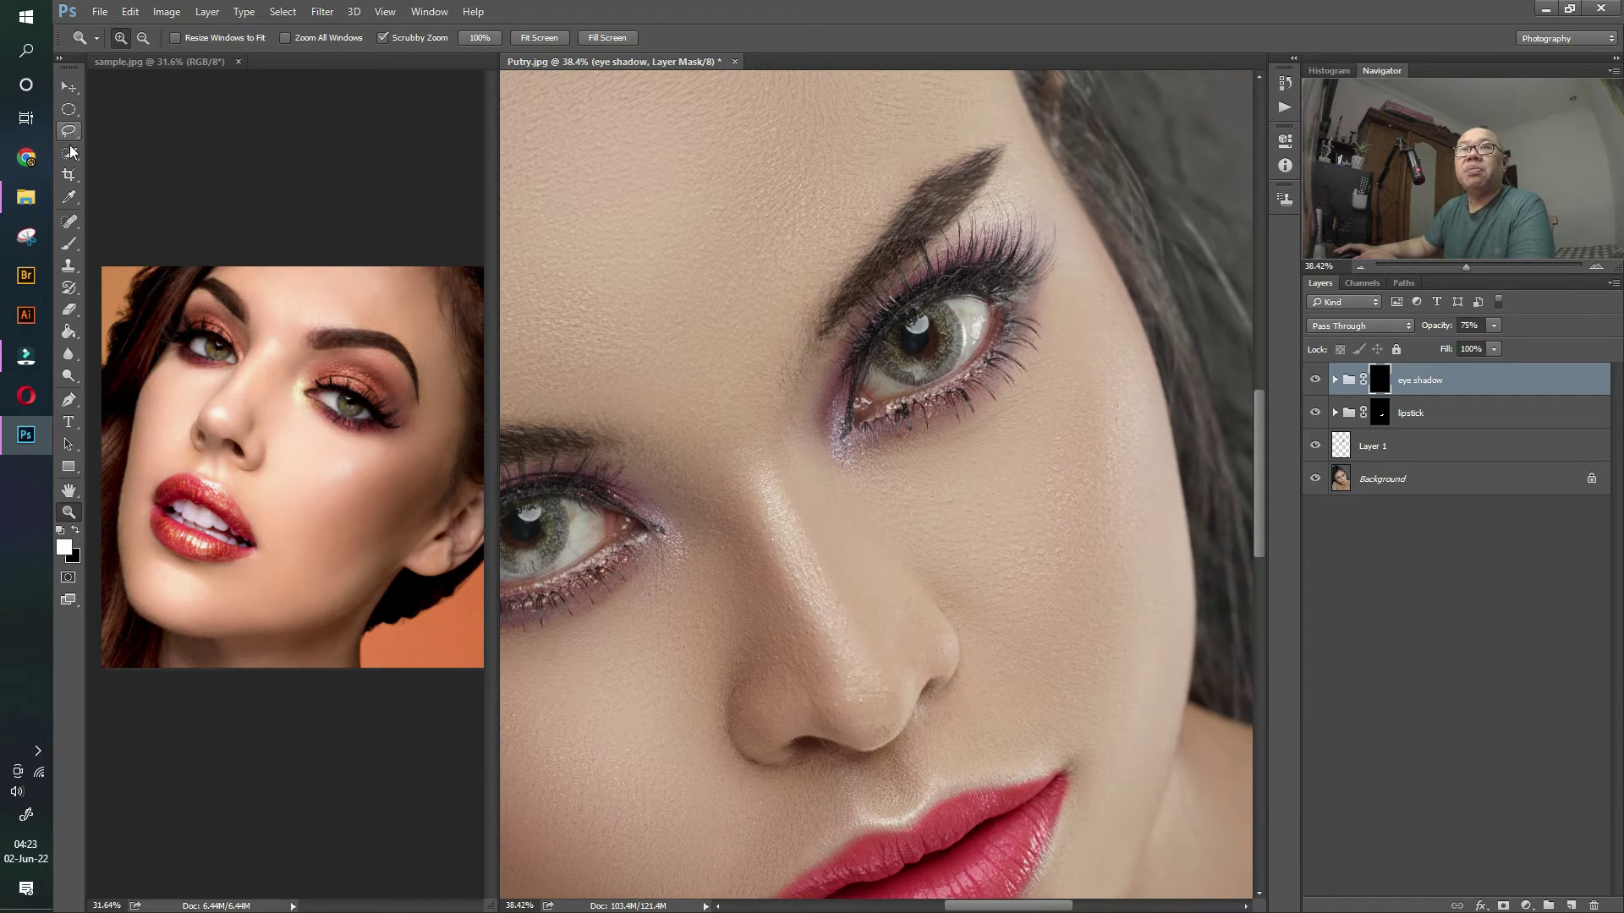
pyautogui.click(68, 399)
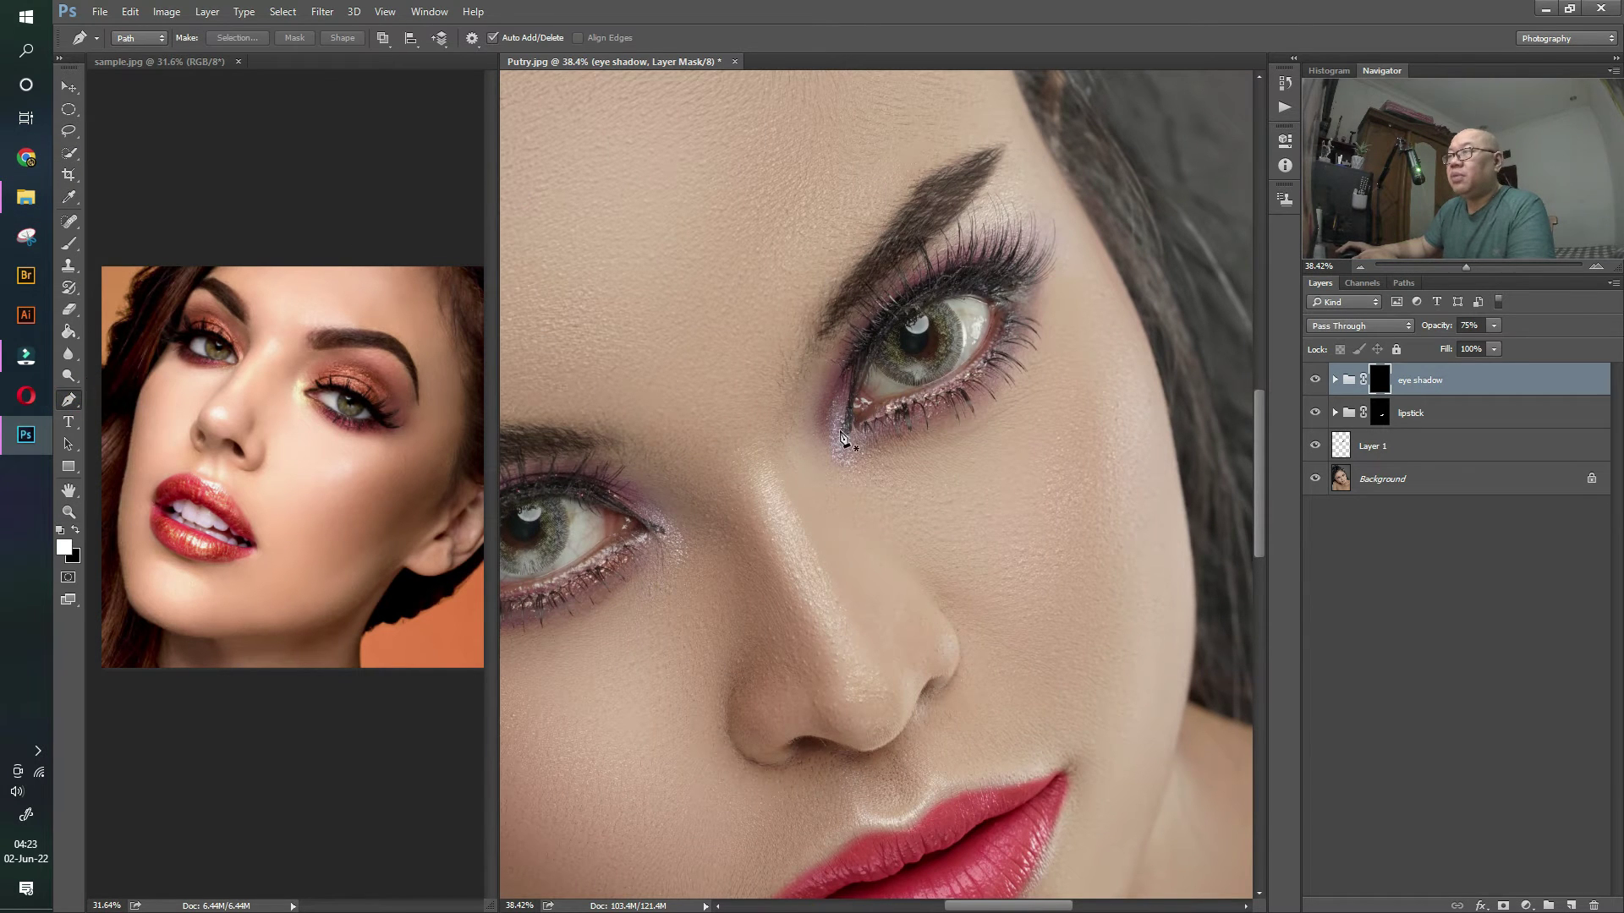
pyautogui.click(824, 464)
pyautogui.click(824, 395)
pyautogui.click(838, 338)
pyautogui.click(877, 294)
pyautogui.click(907, 268)
pyautogui.click(934, 247)
pyautogui.click(971, 236)
pyautogui.click(1006, 224)
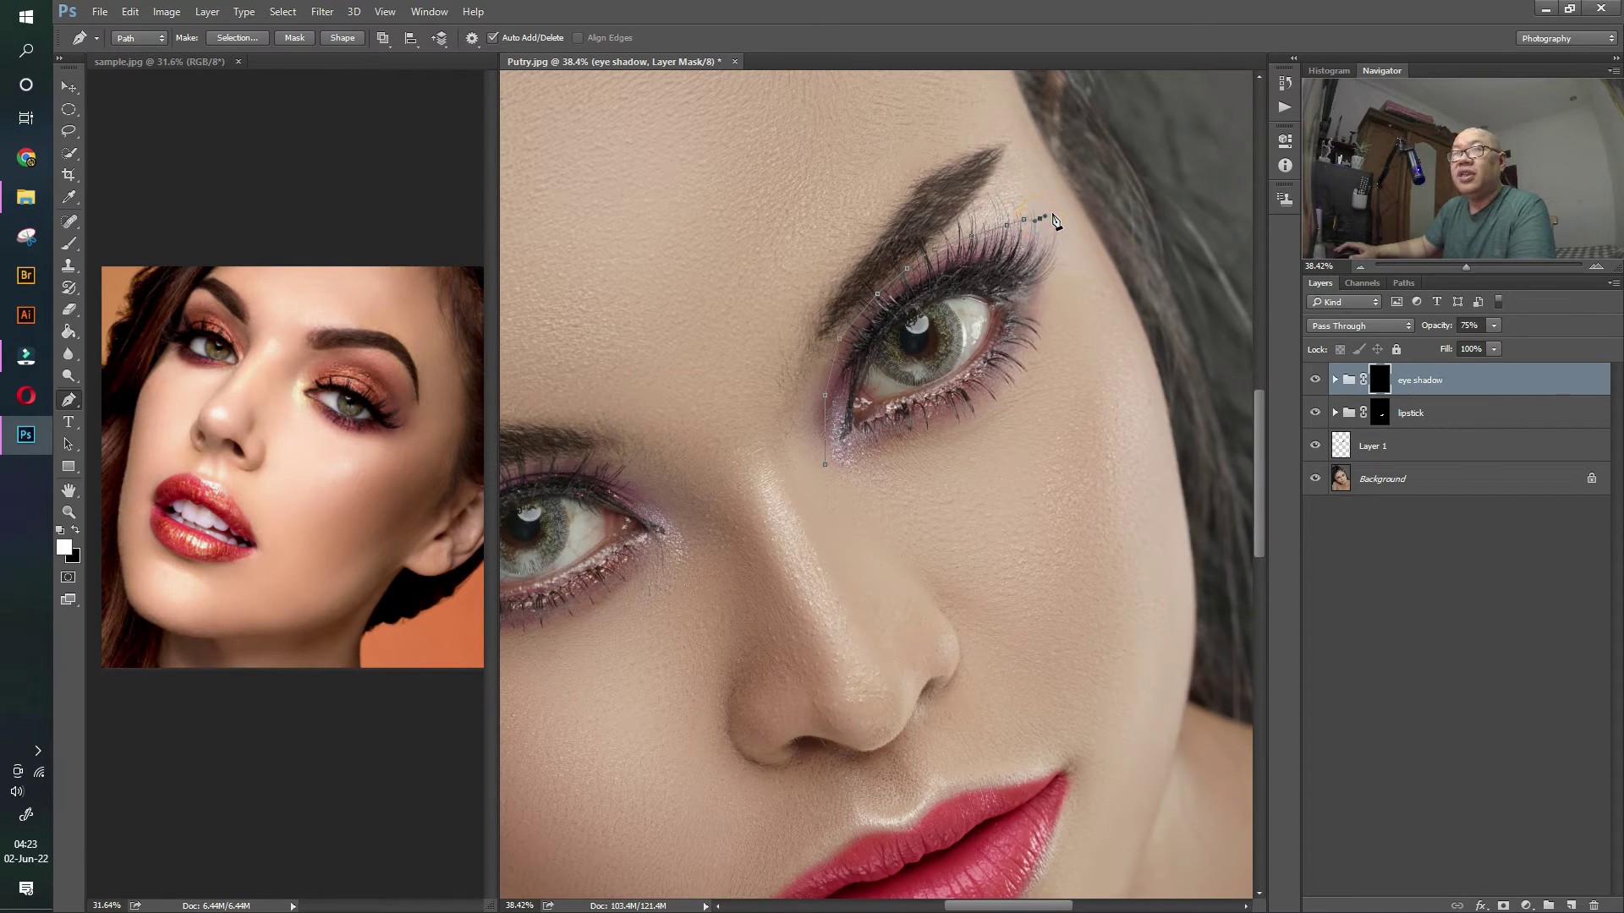
pyautogui.click(1045, 265)
pyautogui.click(1043, 292)
pyautogui.click(1037, 323)
pyautogui.click(1024, 352)
pyautogui.click(1014, 378)
pyautogui.click(996, 398)
pyautogui.click(974, 412)
pyautogui.click(954, 421)
pyautogui.click(931, 429)
pyautogui.click(908, 435)
pyautogui.click(877, 446)
pyautogui.click(853, 457)
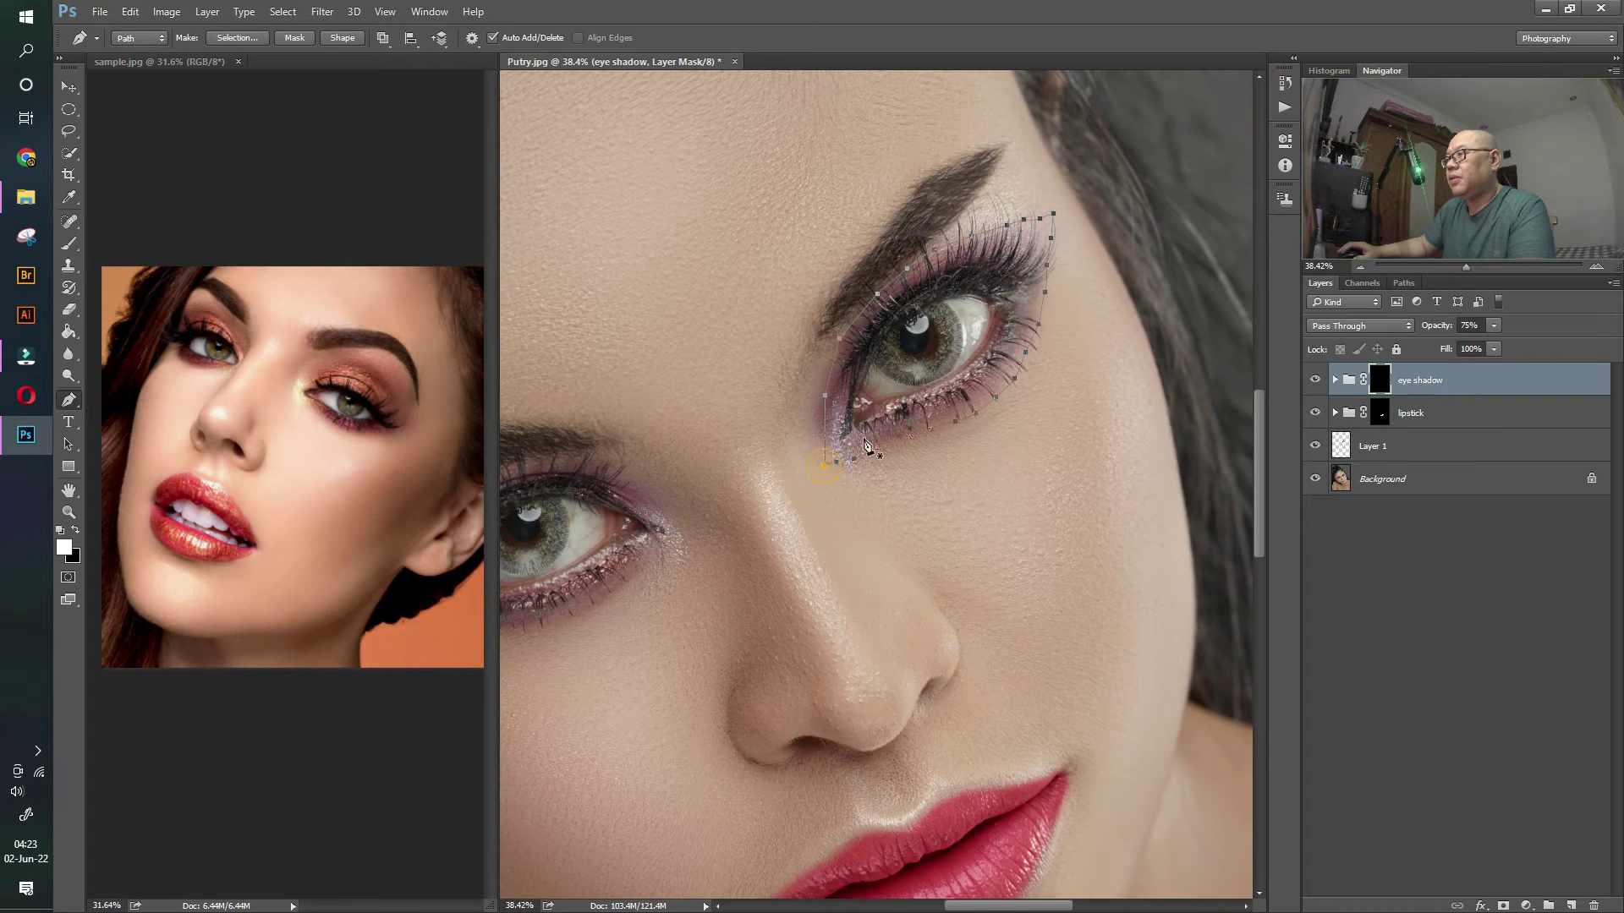
# - Convert the path around the model's left eye into a new selection with a 10-pixel feather radius
pyautogui.rightClick(932, 312)
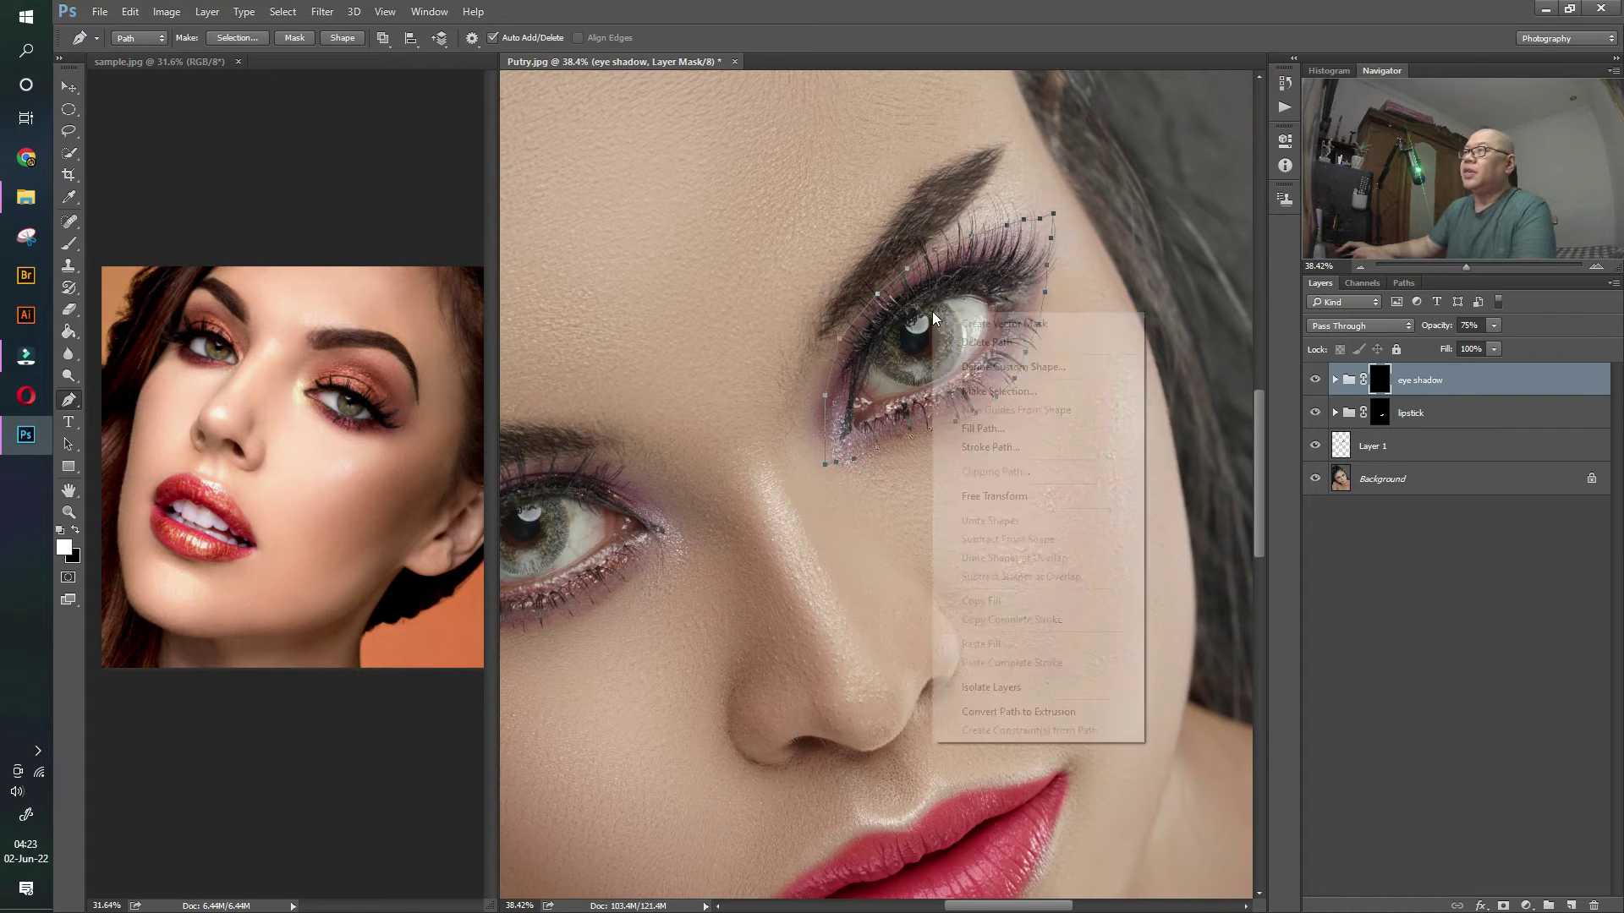
pyautogui.click(1021, 391)
pyautogui.click(827, 178)
pyautogui.click(926, 169)
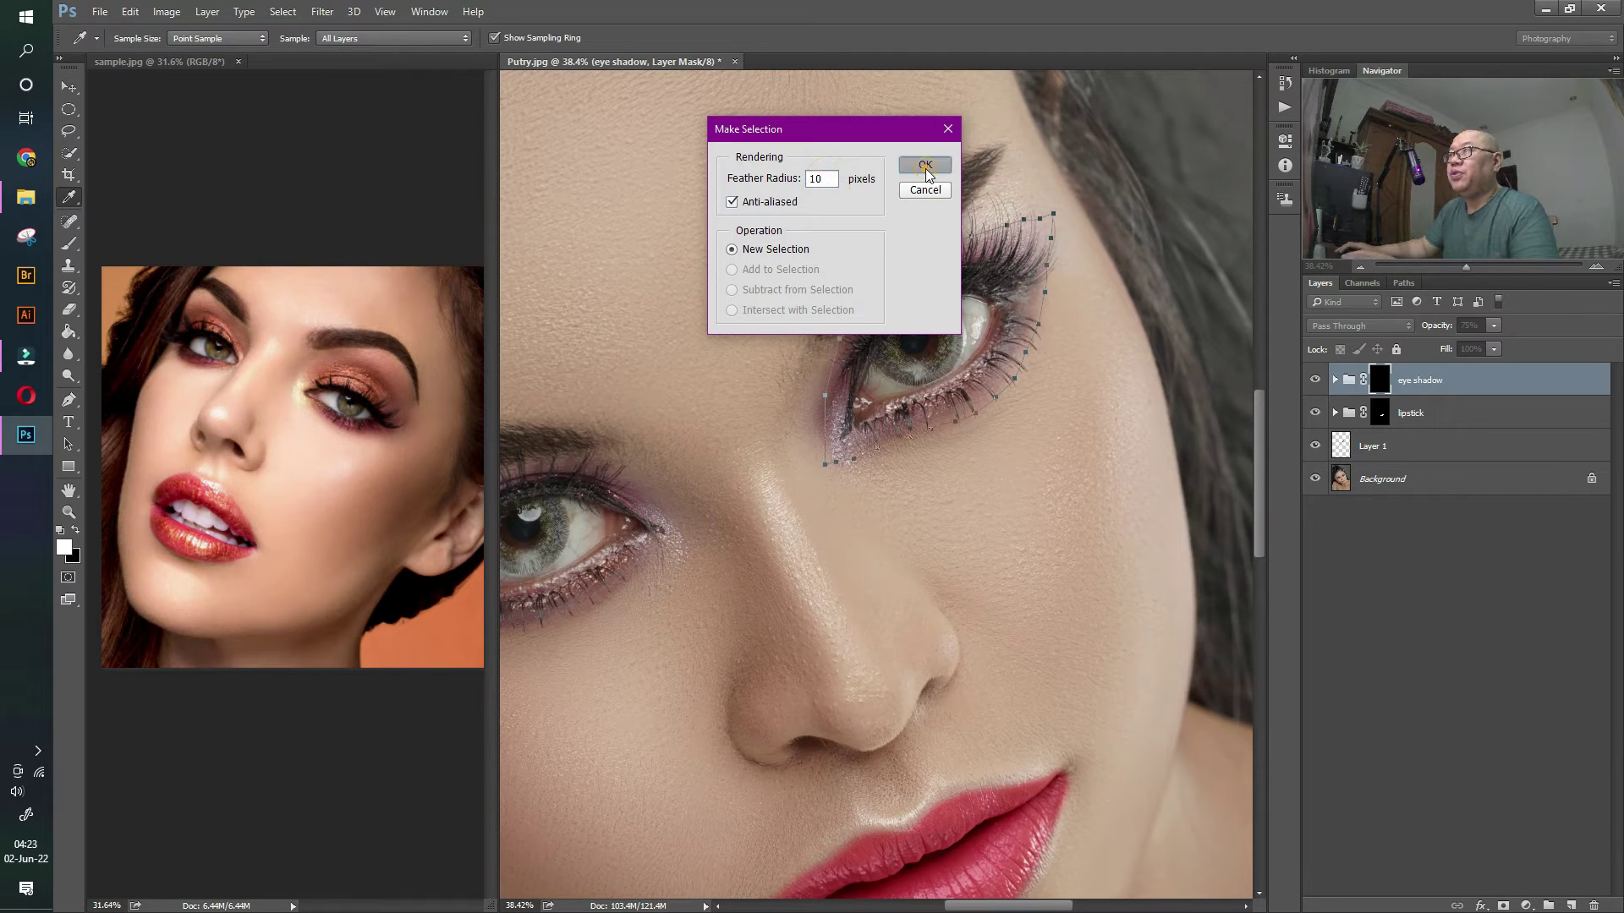
# - Trace a Pen path around the eye shadow area of the model's right eye, including its lashes and outer wing
pyautogui.moveTo(761, 466); pyautogui.dragTo(1108, 296)
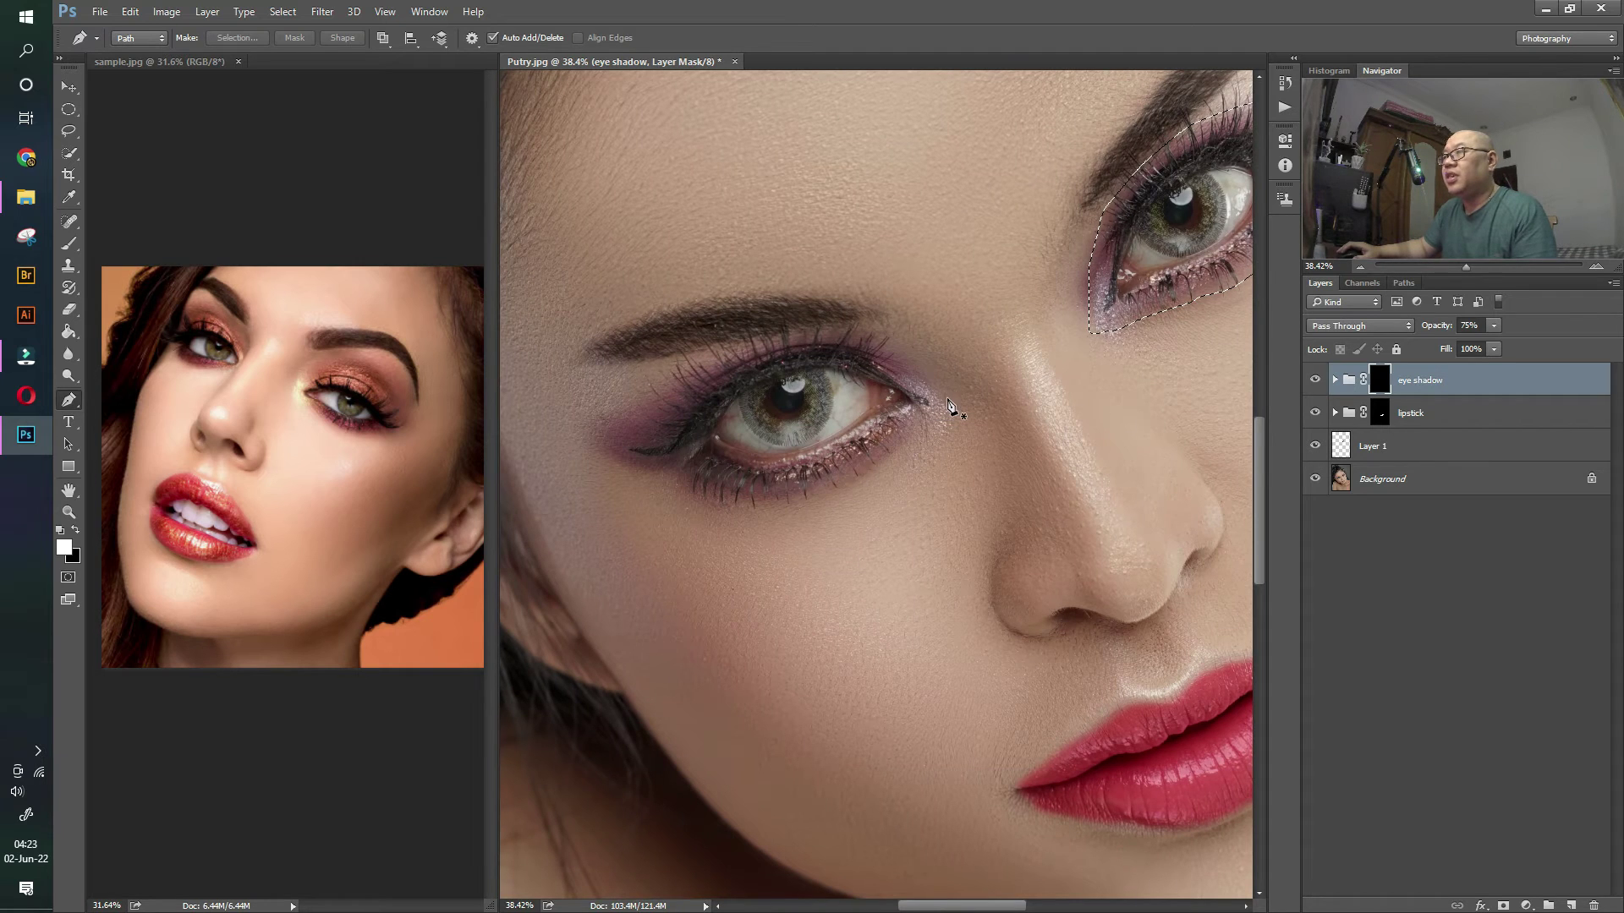
pyautogui.click(912, 365)
pyautogui.click(872, 344)
pyautogui.click(838, 332)
pyautogui.click(796, 335)
pyautogui.click(757, 341)
pyautogui.click(723, 354)
pyautogui.click(691, 370)
pyautogui.click(632, 408)
pyautogui.click(605, 416)
pyautogui.click(586, 417)
pyautogui.click(564, 421)
pyautogui.click(600, 450)
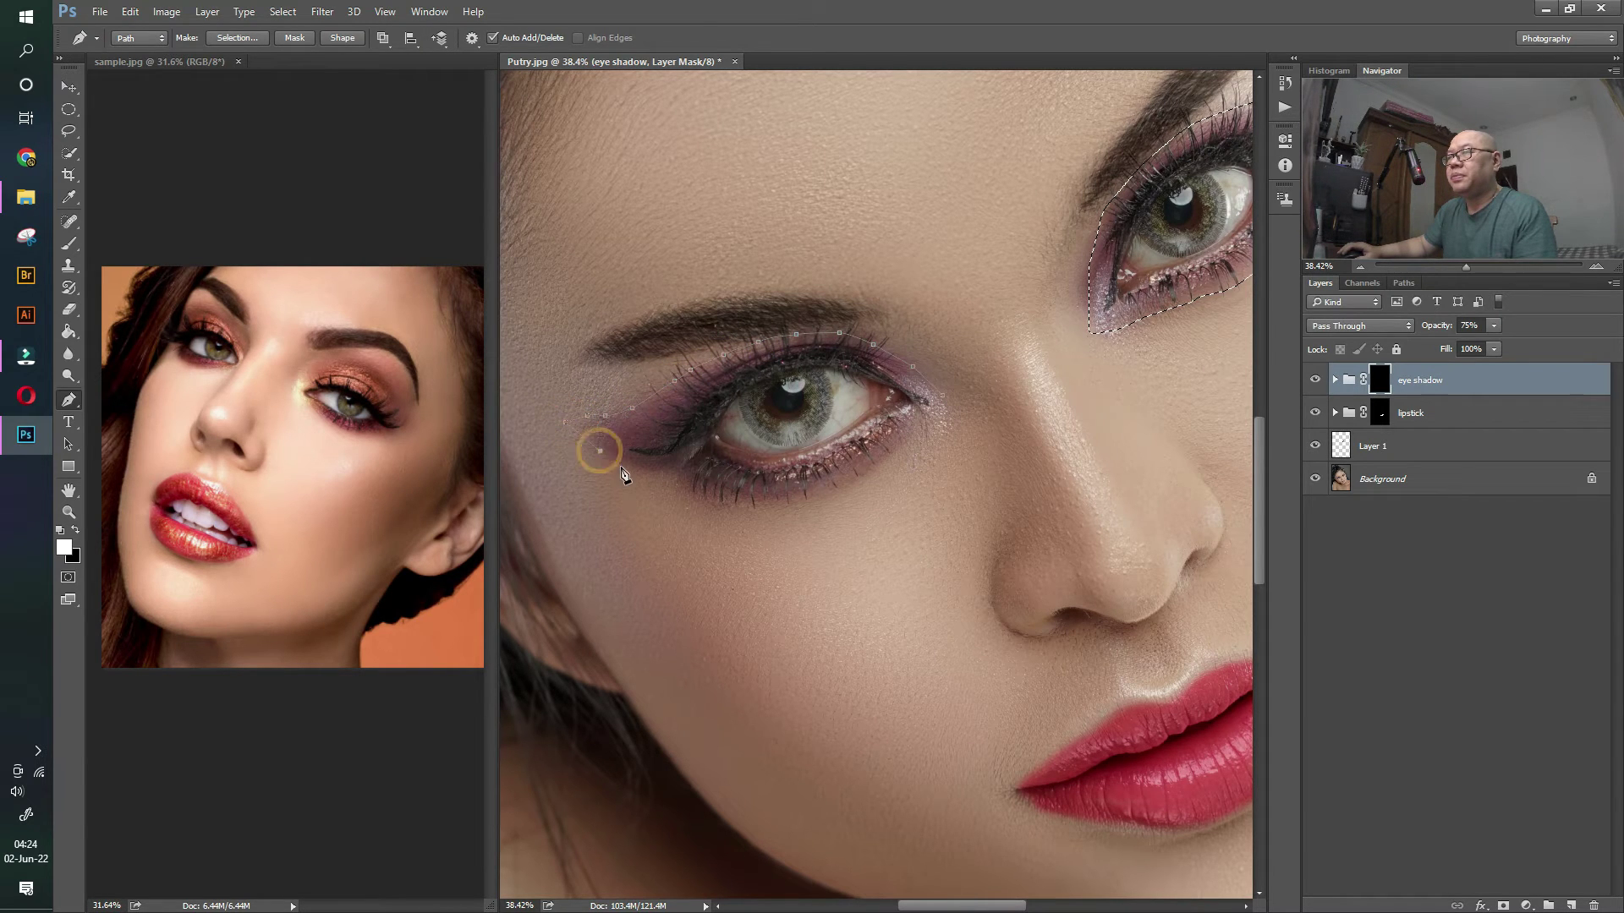
pyautogui.click(663, 482)
pyautogui.click(690, 484)
pyautogui.click(740, 501)
pyautogui.click(765, 503)
pyautogui.click(799, 500)
pyautogui.click(871, 462)
pyautogui.click(886, 456)
pyautogui.click(918, 422)
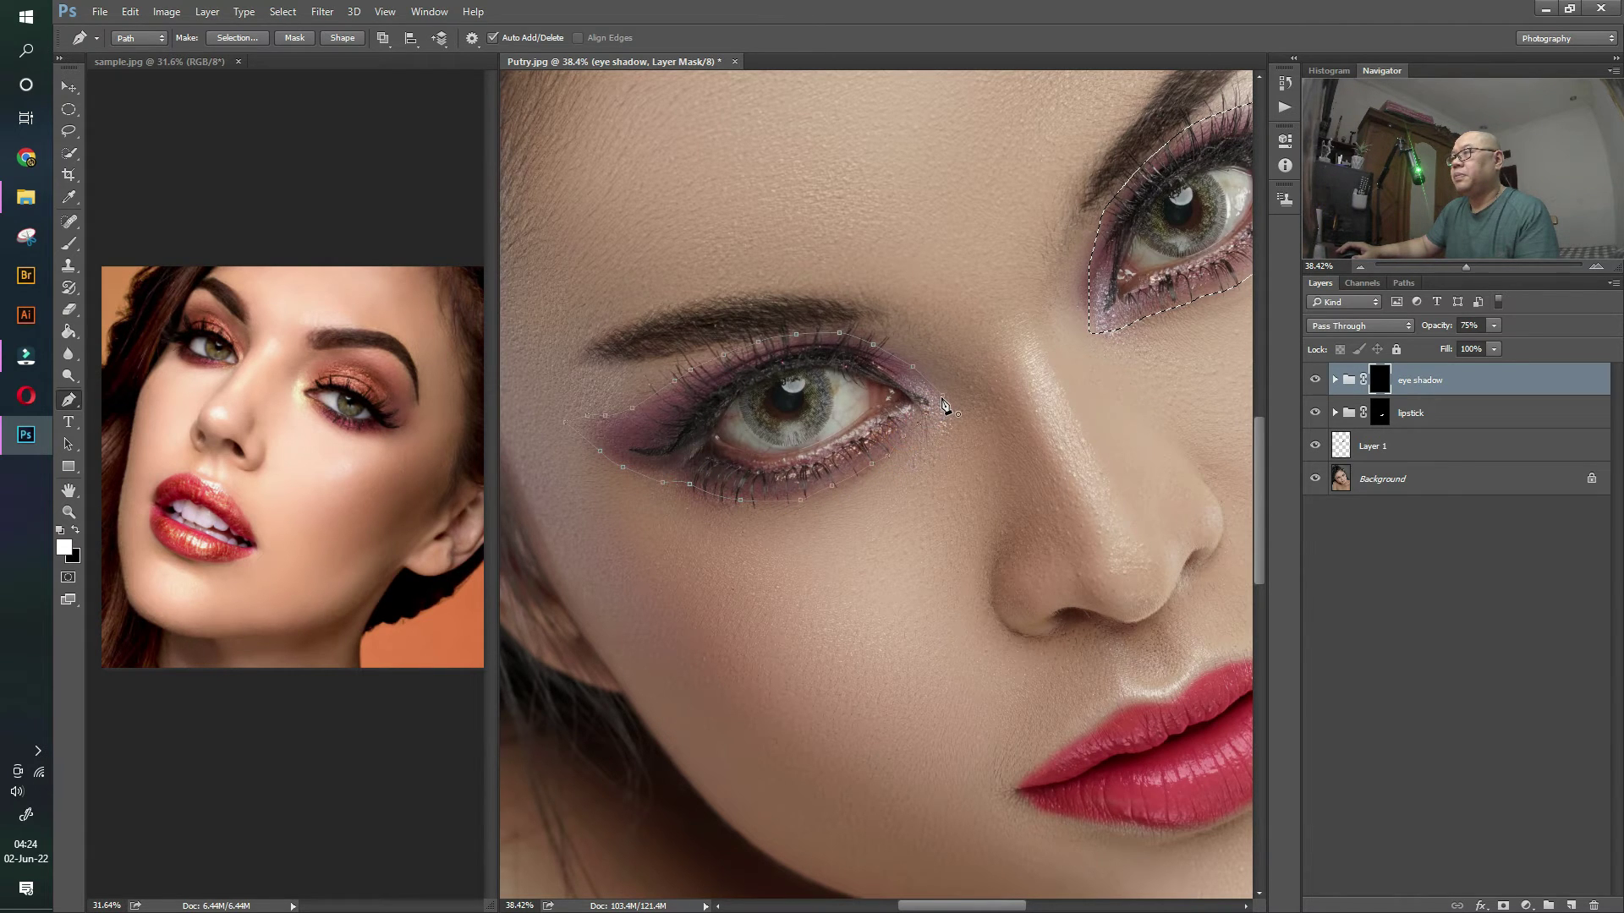
# - Add the path around the model's right eye to the existing selection with a 10-pixel feather radius
pyautogui.rightClick(880, 367)
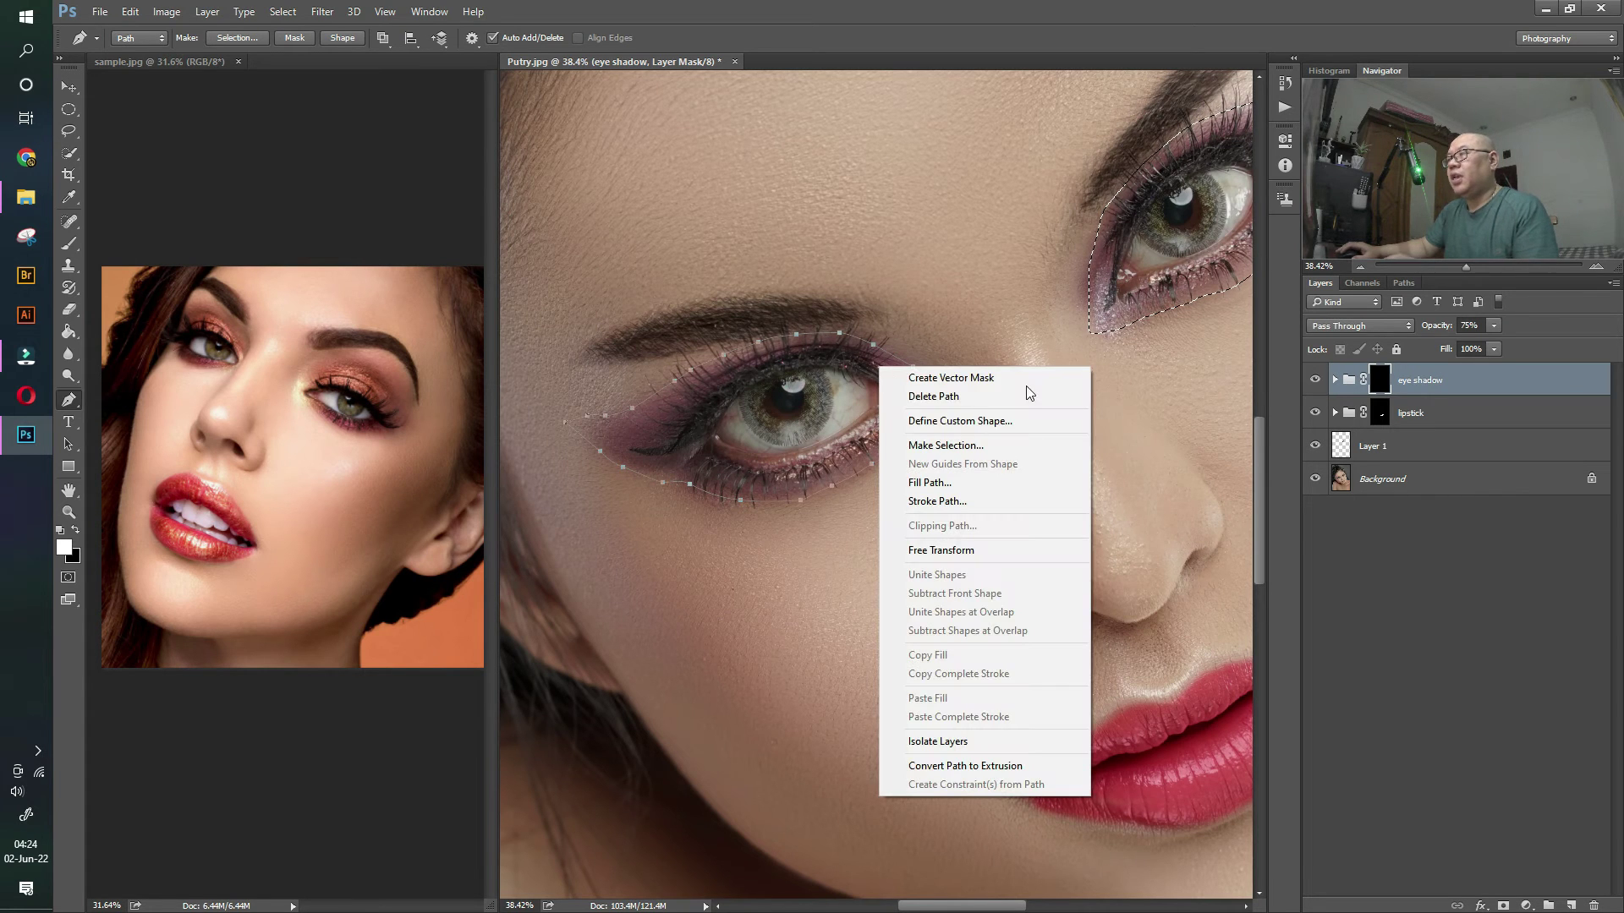
pyautogui.click(1008, 444)
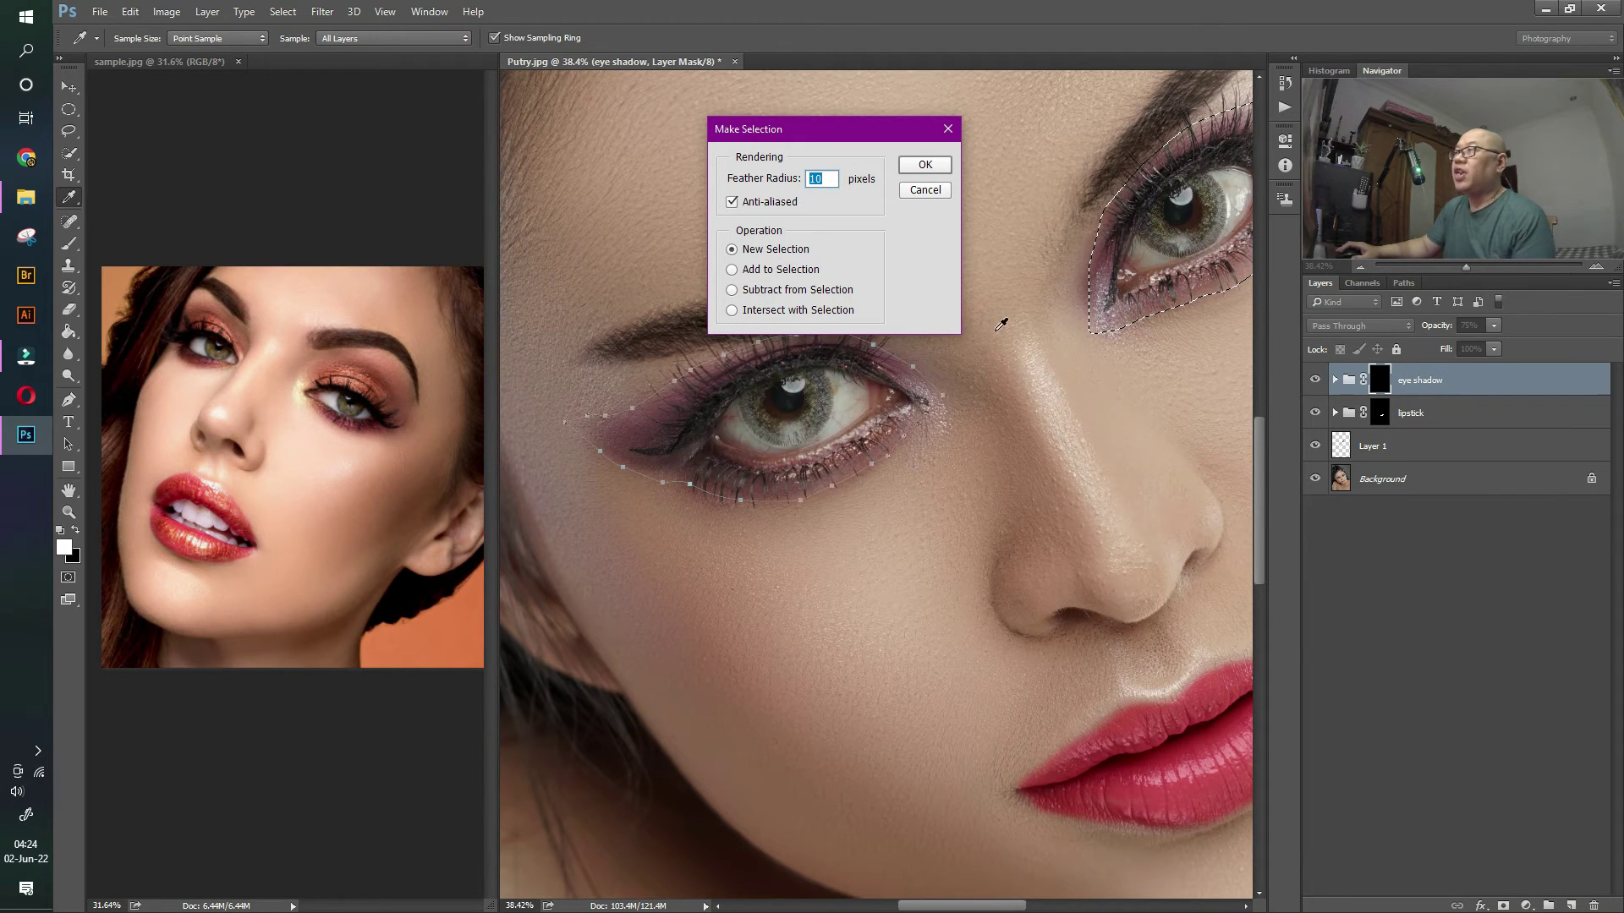
pyautogui.click(732, 271)
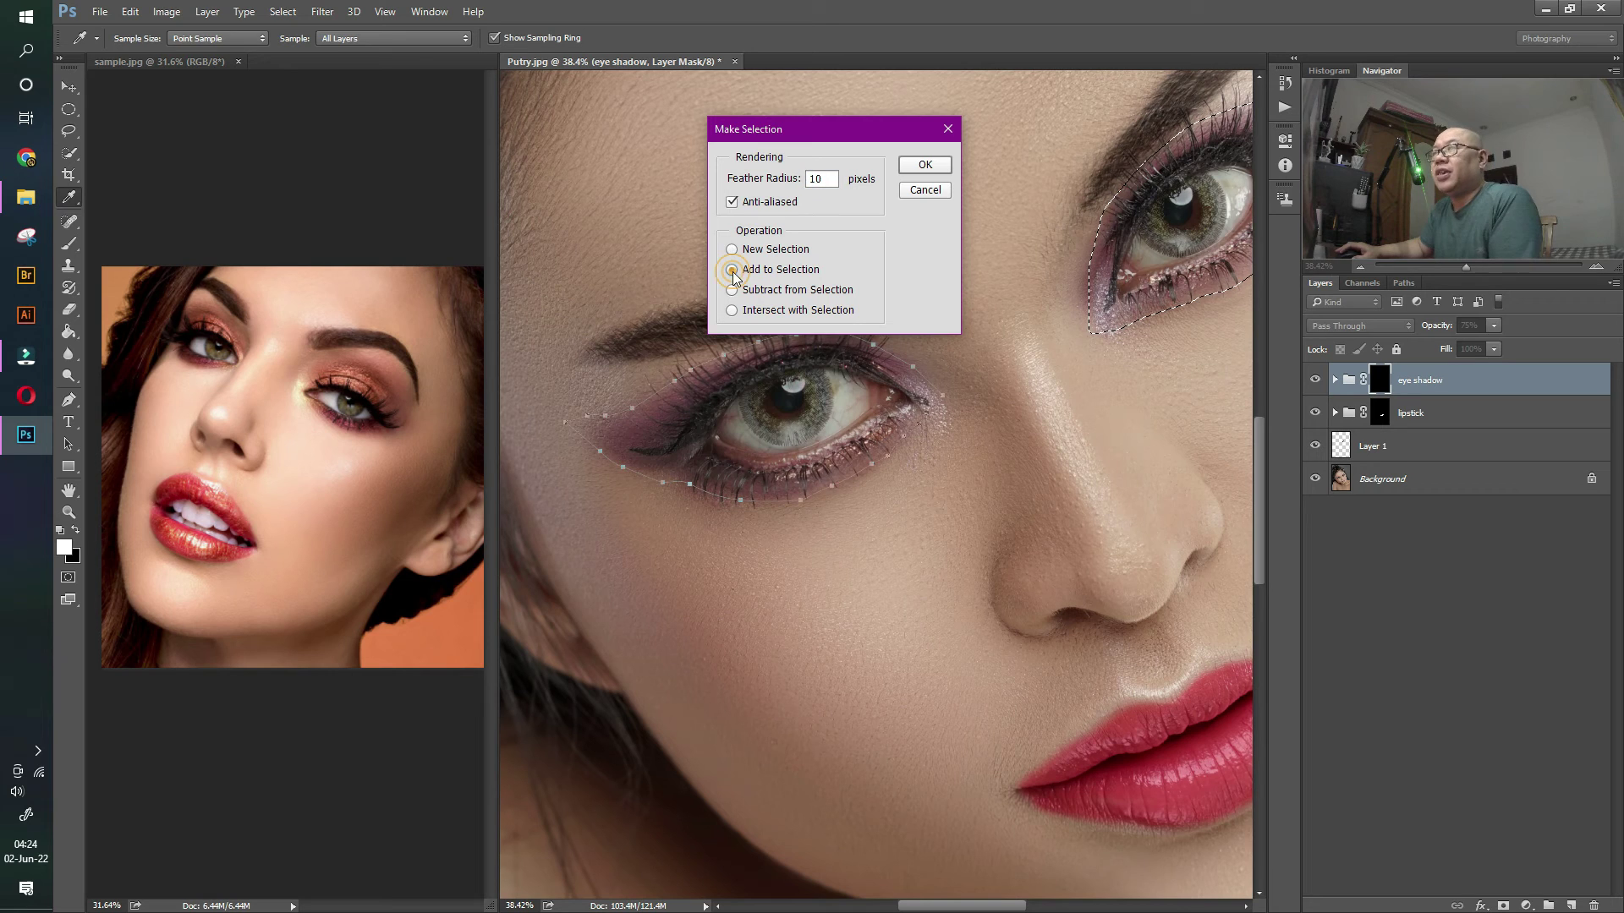
pyautogui.click(925, 165)
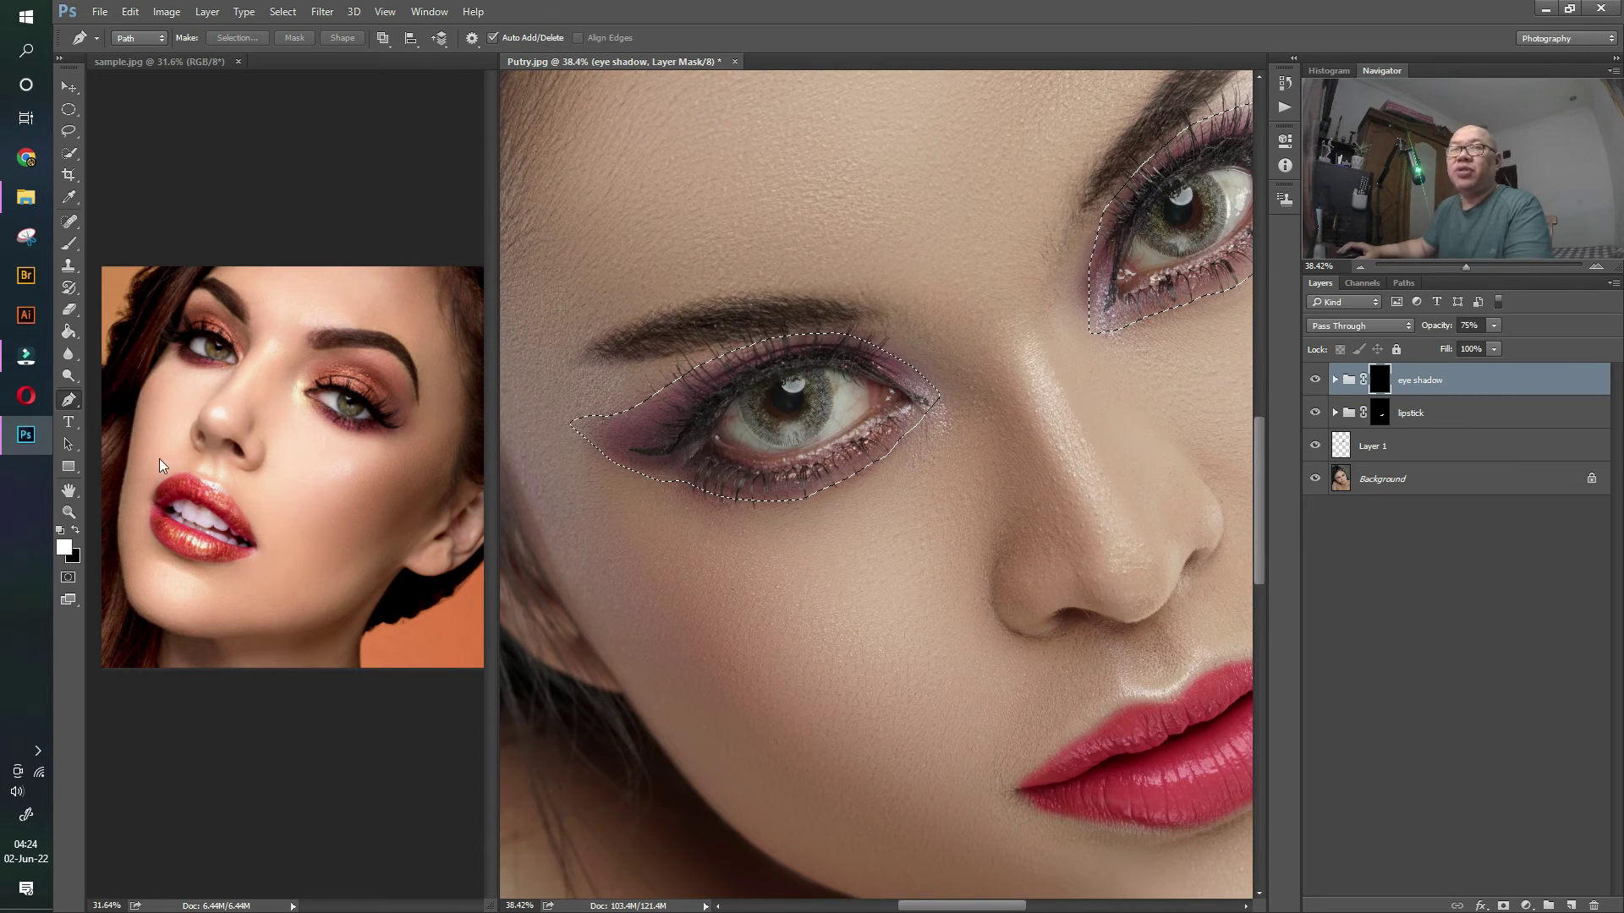
# - Brush white on the eye shadow mask around the model's left eye and mask the color off the eyeball with black
pyautogui.moveTo(1061, 330); pyautogui.dragTo(946, 401)
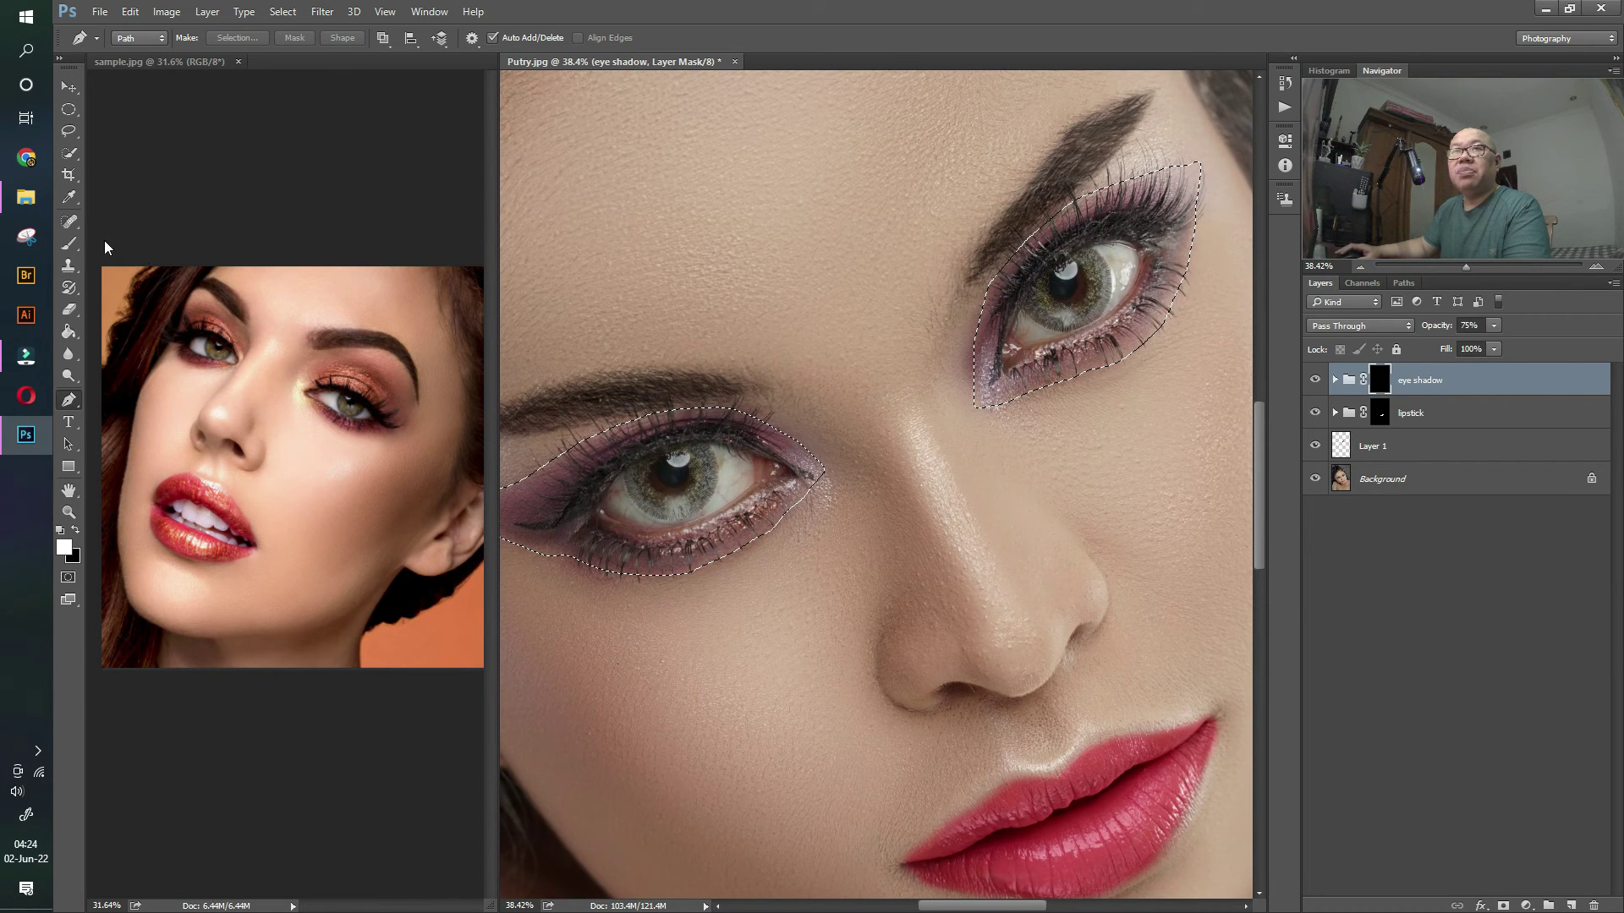
pyautogui.click(68, 244)
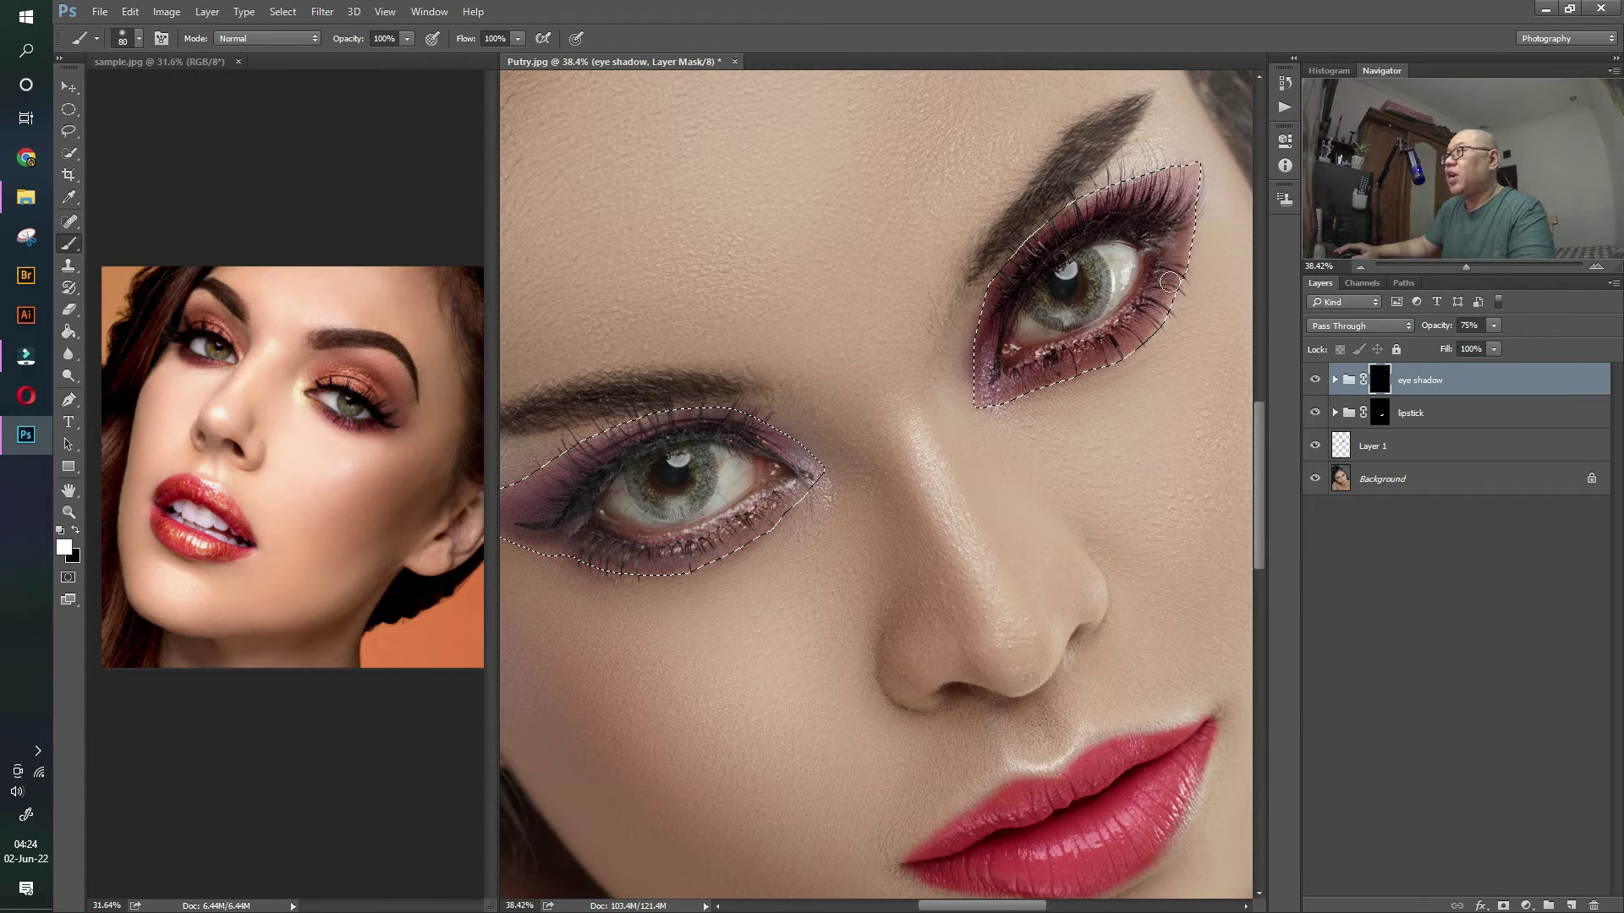
pyautogui.press('x')
pyautogui.moveTo(1022, 330); pyautogui.dragTo(1022, 341)
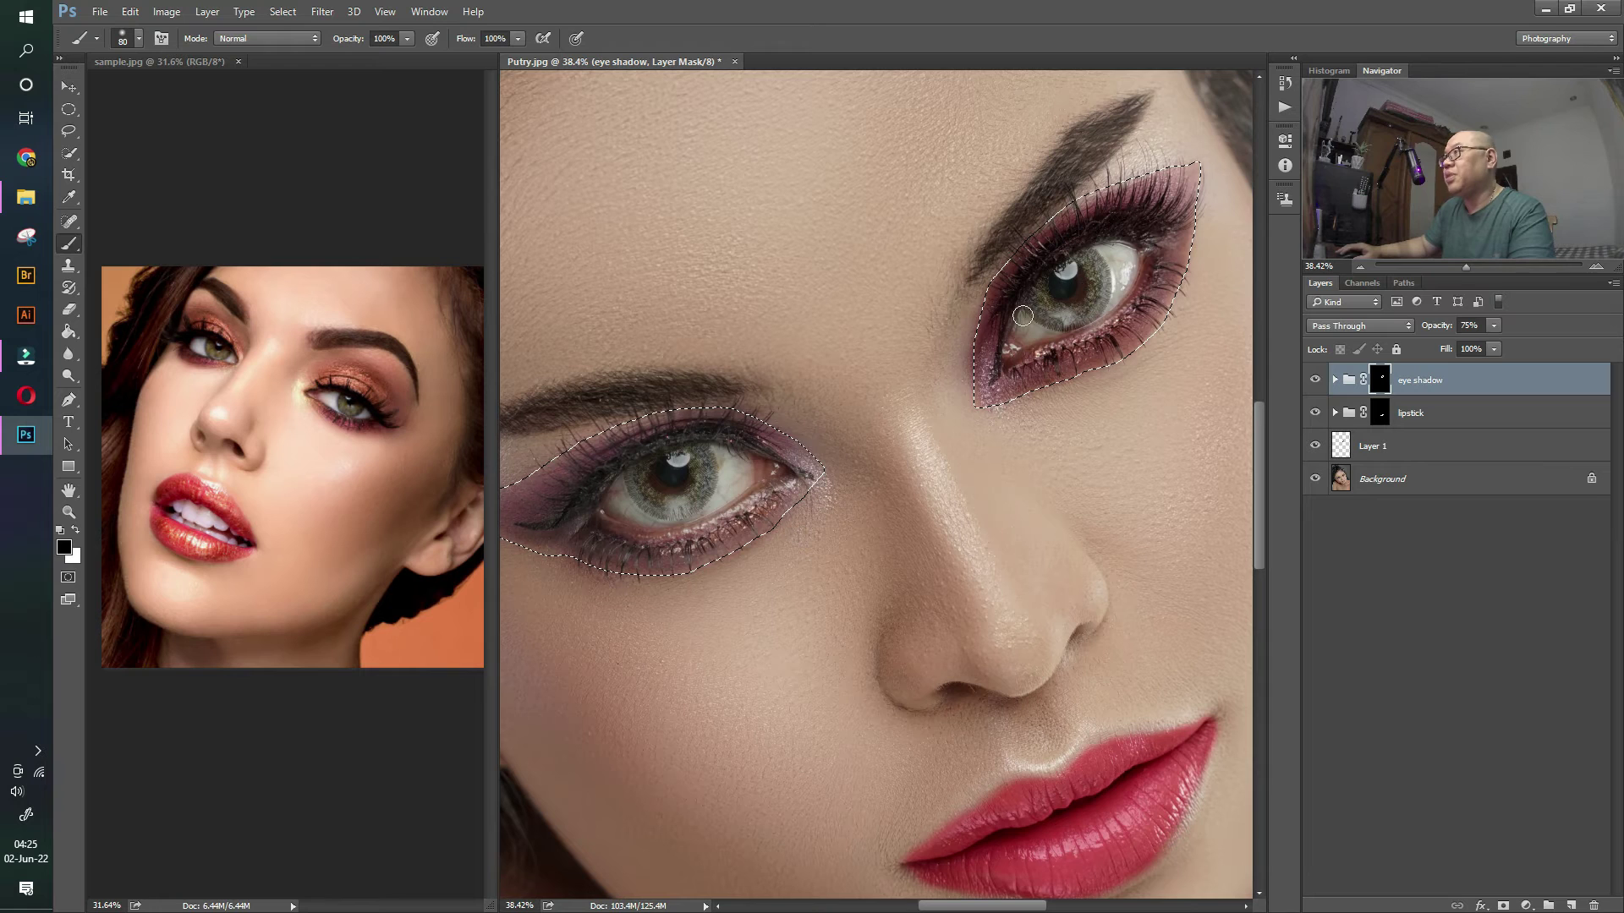
# - Brush white on the eye shadow mask around the model's right eye and mask the color off the eyeball with black
pyautogui.press('x')
pyautogui.moveTo(723, 442)
pyautogui.mouseDown()
pyautogui.moveTo(773, 432)
pyautogui.moveTo(606, 450)
pyautogui.moveTo(691, 423)
pyautogui.moveTo(509, 487)
pyautogui.moveTo(598, 478)
pyautogui.moveTo(538, 497)
pyautogui.moveTo(569, 509)
pyautogui.moveTo(613, 477)
pyautogui.moveTo(606, 536)
pyautogui.moveTo(540, 510)
pyautogui.moveTo(531, 521)
pyautogui.moveTo(678, 564)
pyautogui.moveTo(622, 525)
pyautogui.moveTo(703, 542)
pyautogui.moveTo(808, 508)
pyautogui.moveTo(840, 485)
pyautogui.moveTo(766, 523)
pyautogui.moveTo(854, 472)
pyautogui.moveTo(788, 520)
pyautogui.moveTo(829, 503)
pyautogui.moveTo(707, 554)
pyautogui.moveTo(667, 556)
pyautogui.moveTo(829, 488)
pyautogui.mouseUp()
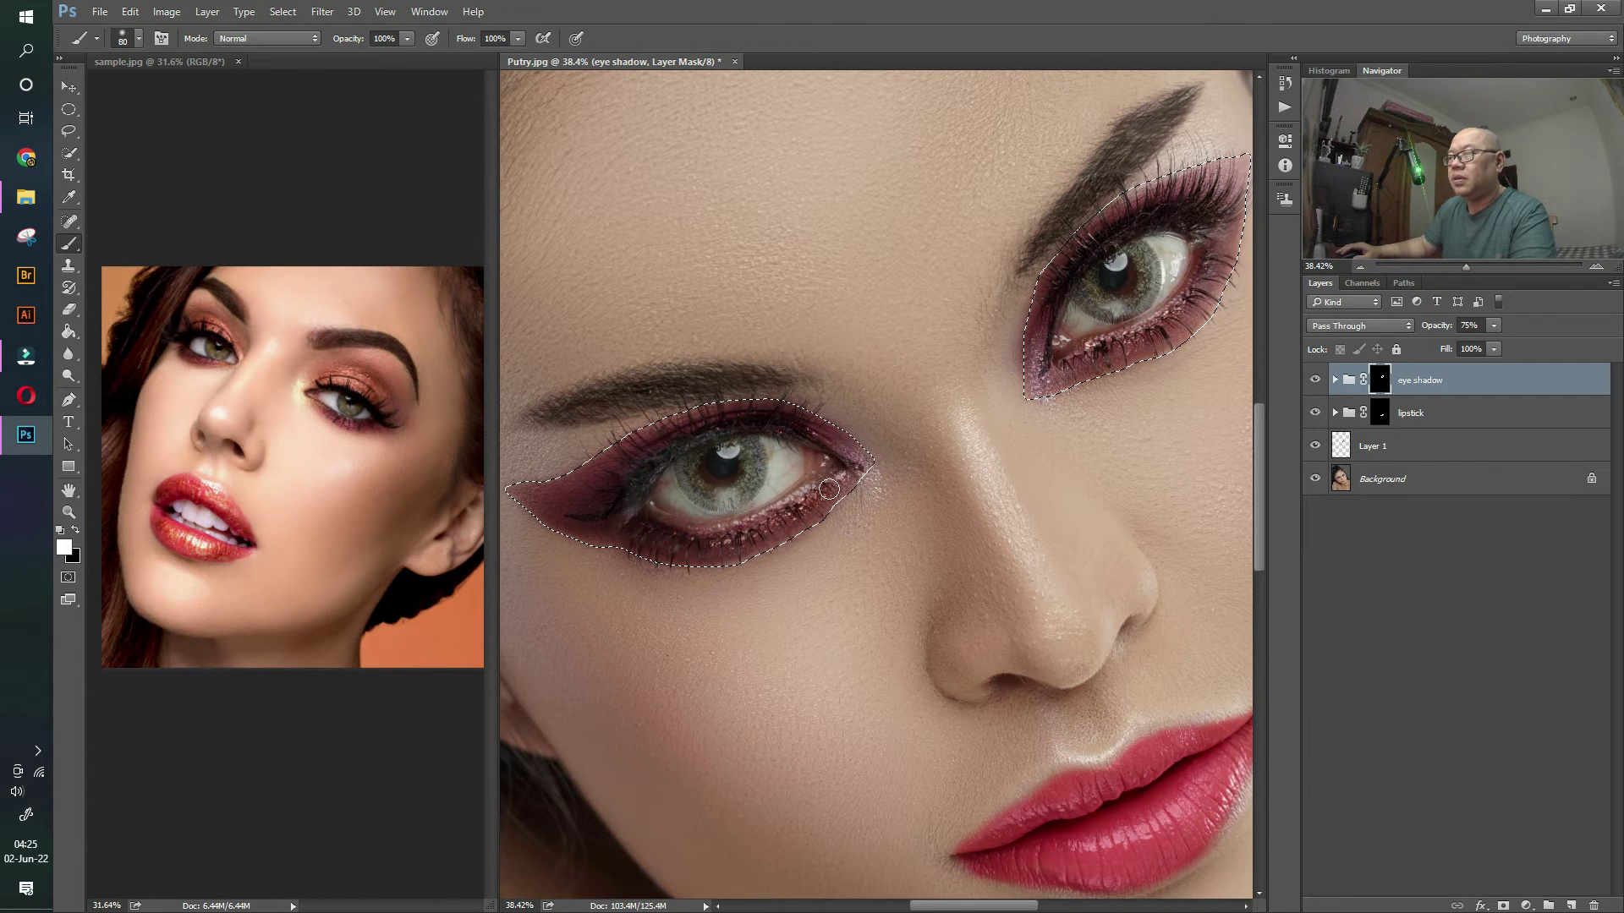
pyautogui.moveTo(731, 533); pyautogui.dragTo(850, 469)
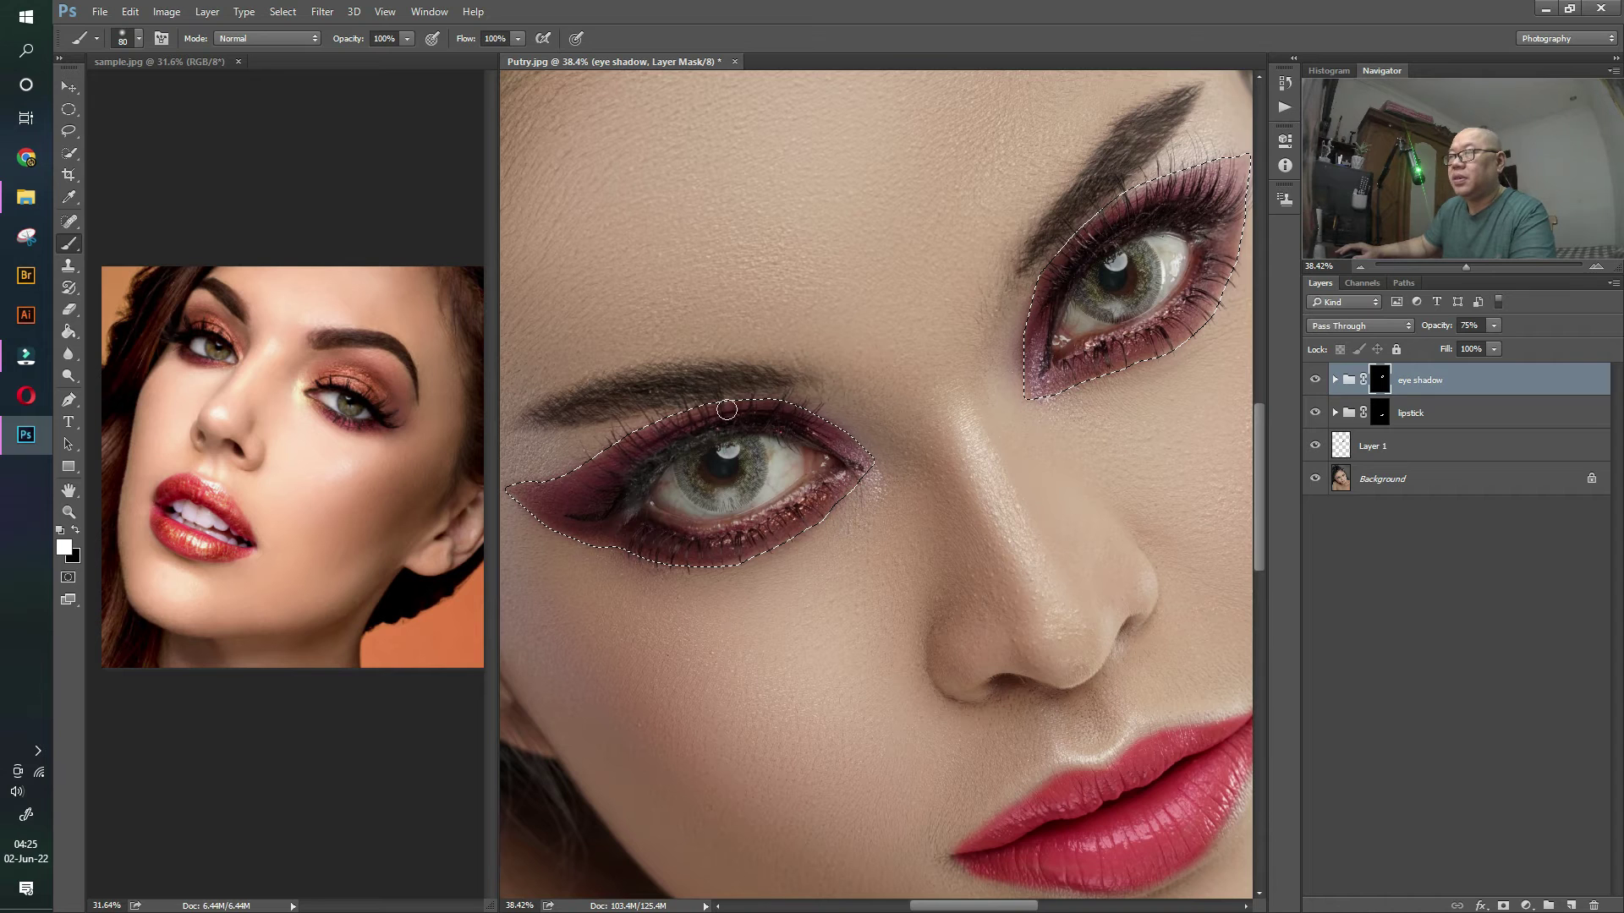
pyautogui.moveTo(745, 420)
pyautogui.mouseDown()
pyautogui.moveTo(654, 453)
pyautogui.moveTo(613, 506)
pyautogui.moveTo(663, 459)
pyautogui.moveTo(630, 492)
pyautogui.mouseUp()
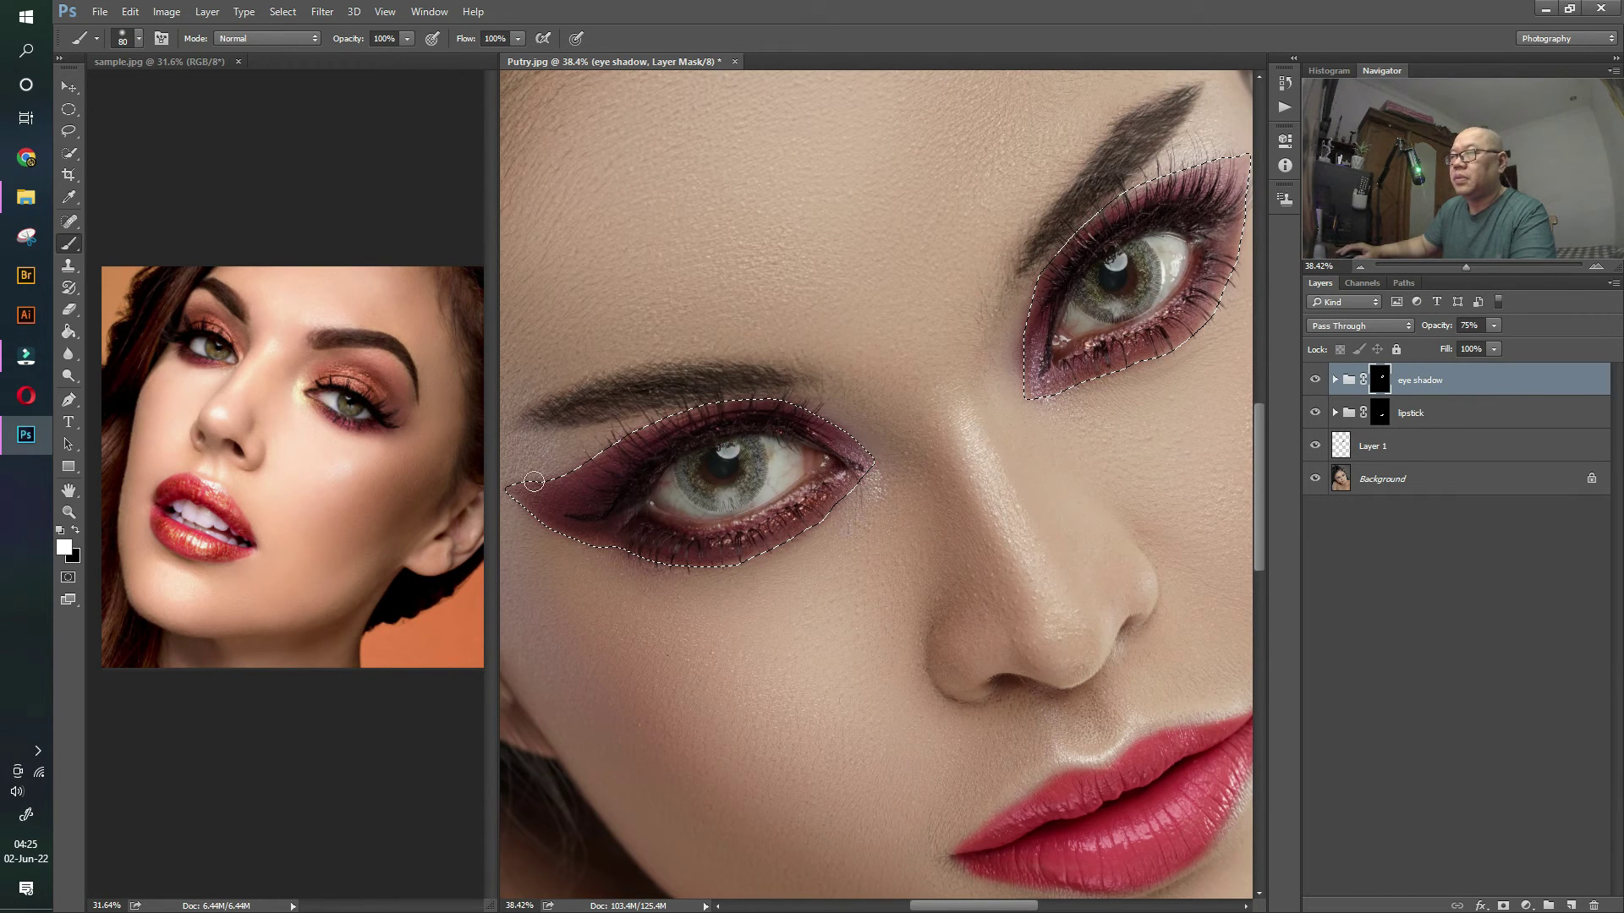
pyautogui.moveTo(888, 465); pyautogui.dragTo(893, 461)
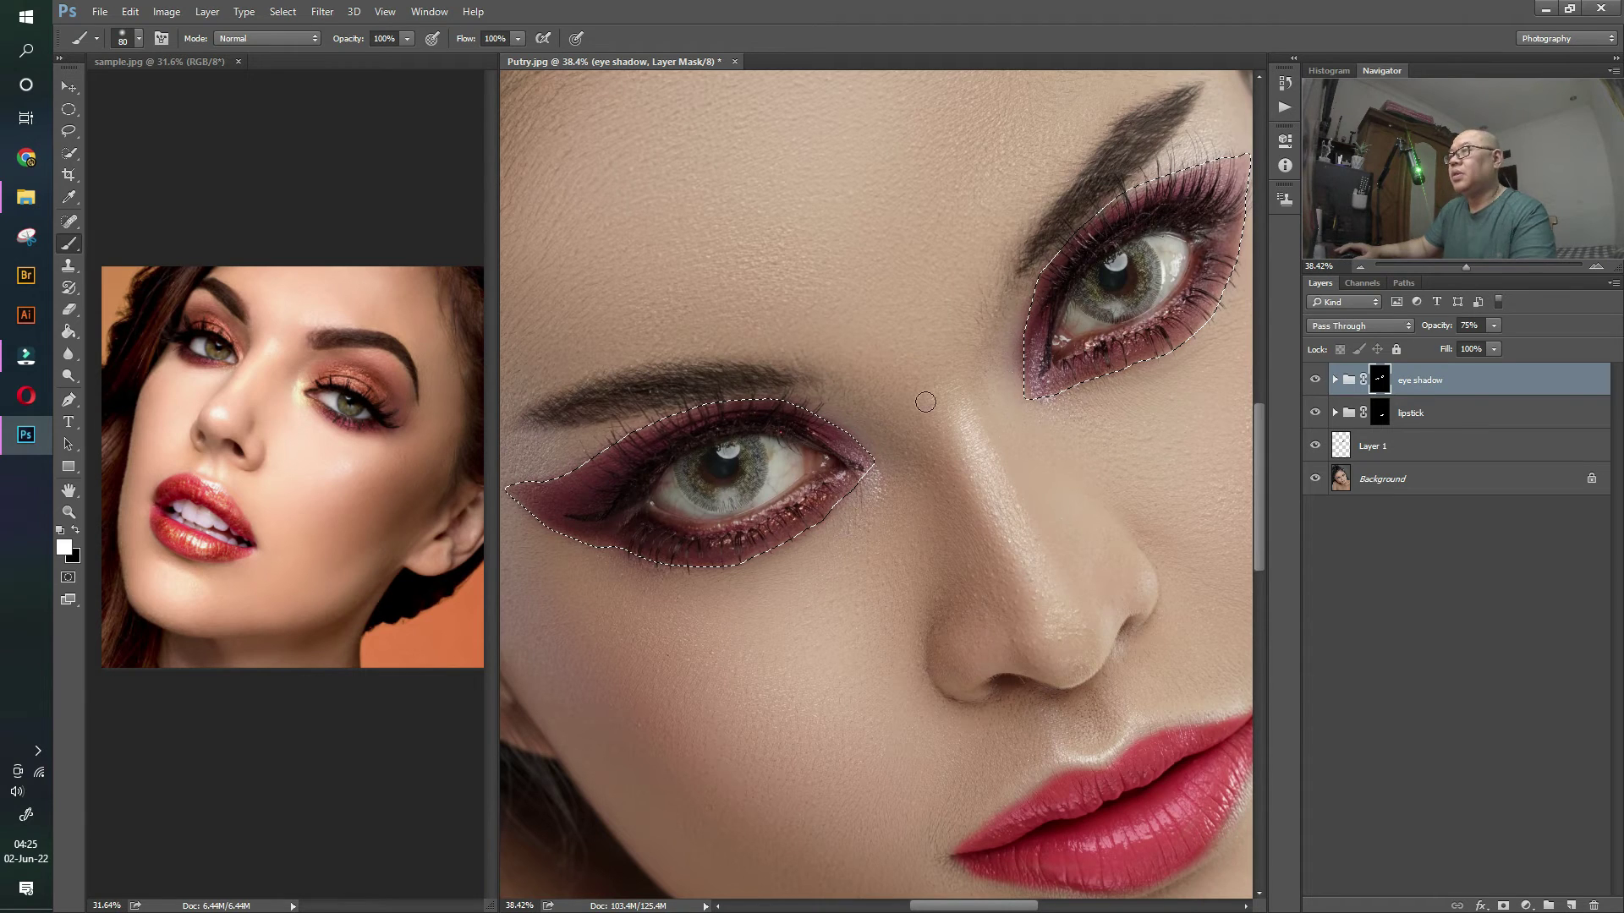
pyautogui.press('x')
pyautogui.moveTo(643, 500)
pyautogui.mouseDown()
pyautogui.moveTo(740, 456)
pyautogui.moveTo(795, 460)
pyautogui.moveTo(748, 487)
pyautogui.mouseUp()
pyautogui.press('x')
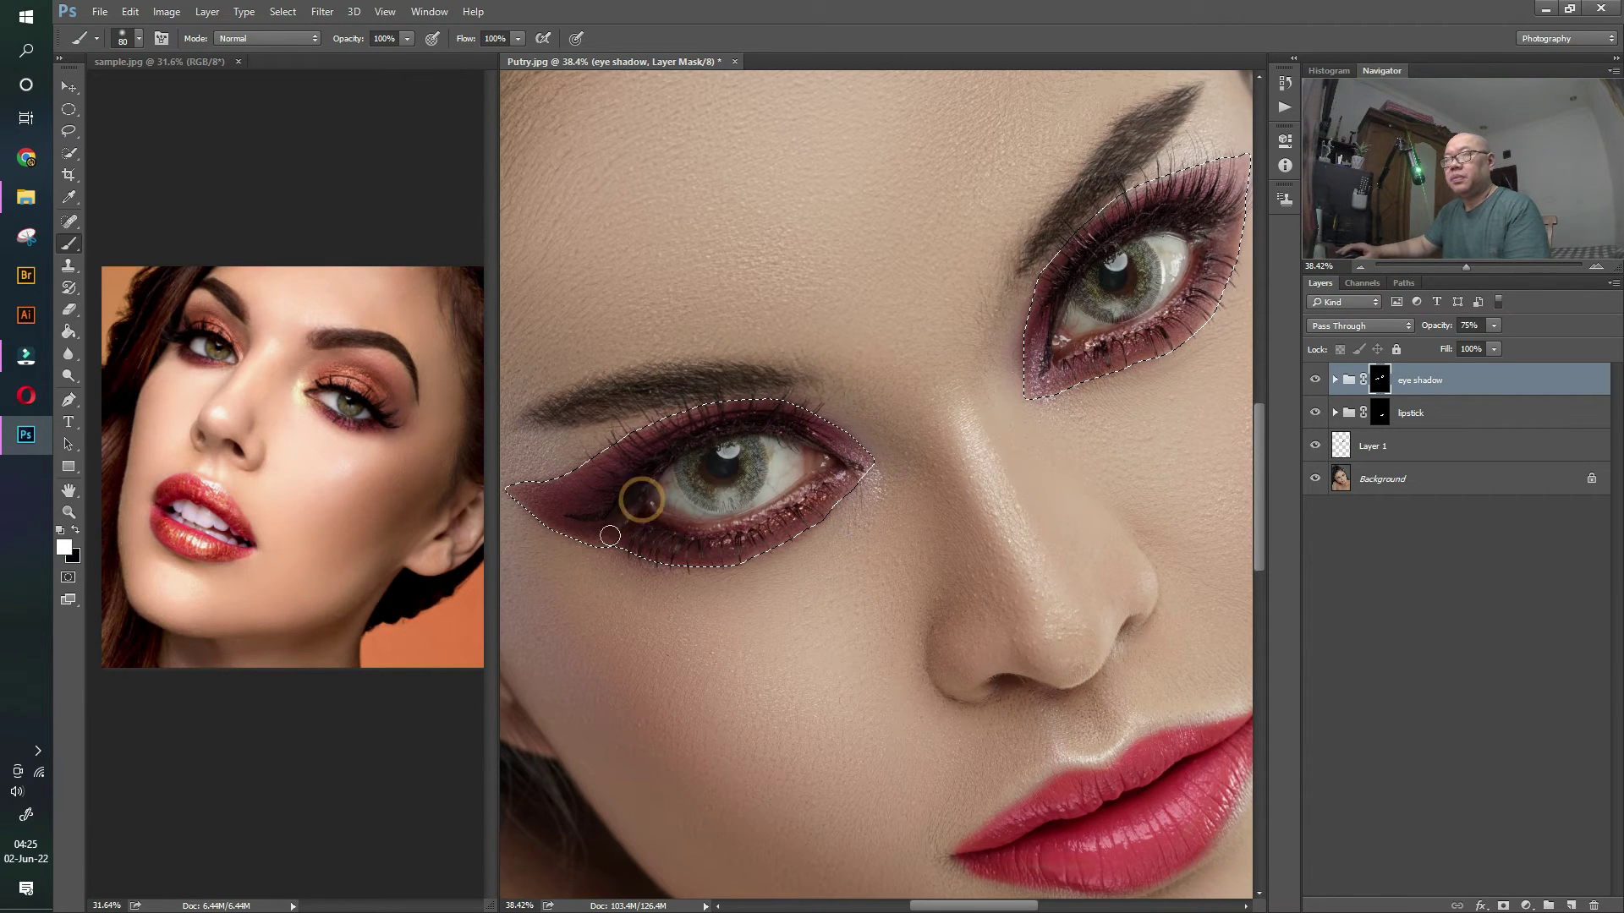
# - Deselect the eyes and soften the eye shadow's outer edges by painting black on its mask with a size 500 brush
pyautogui.press('x')
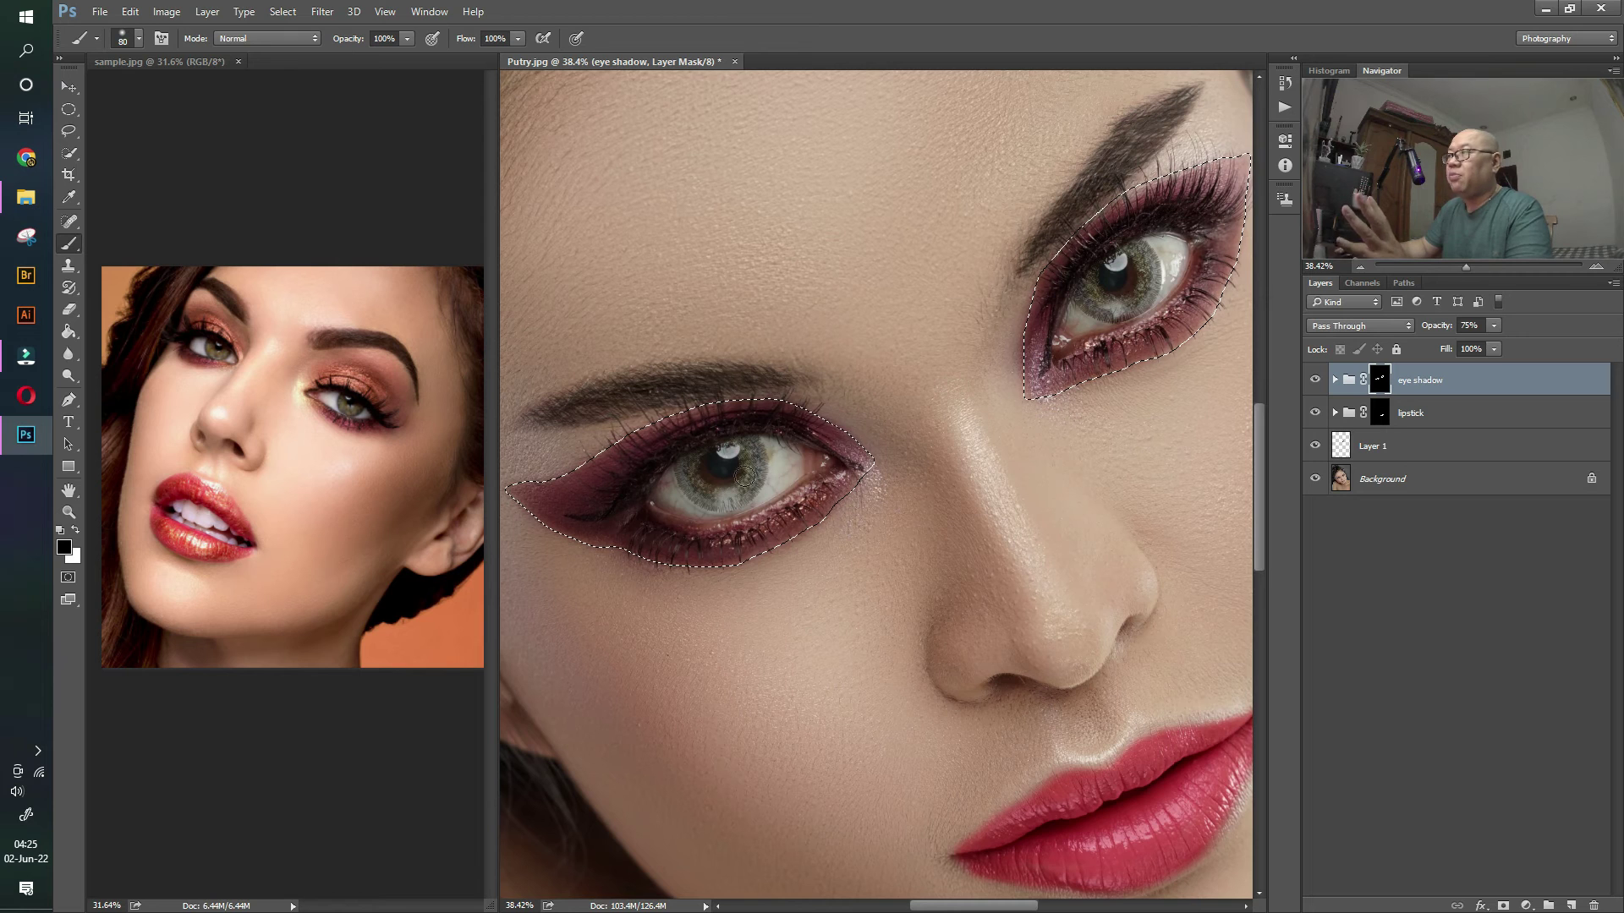
pyautogui.hotkey('ctrl', 'd')
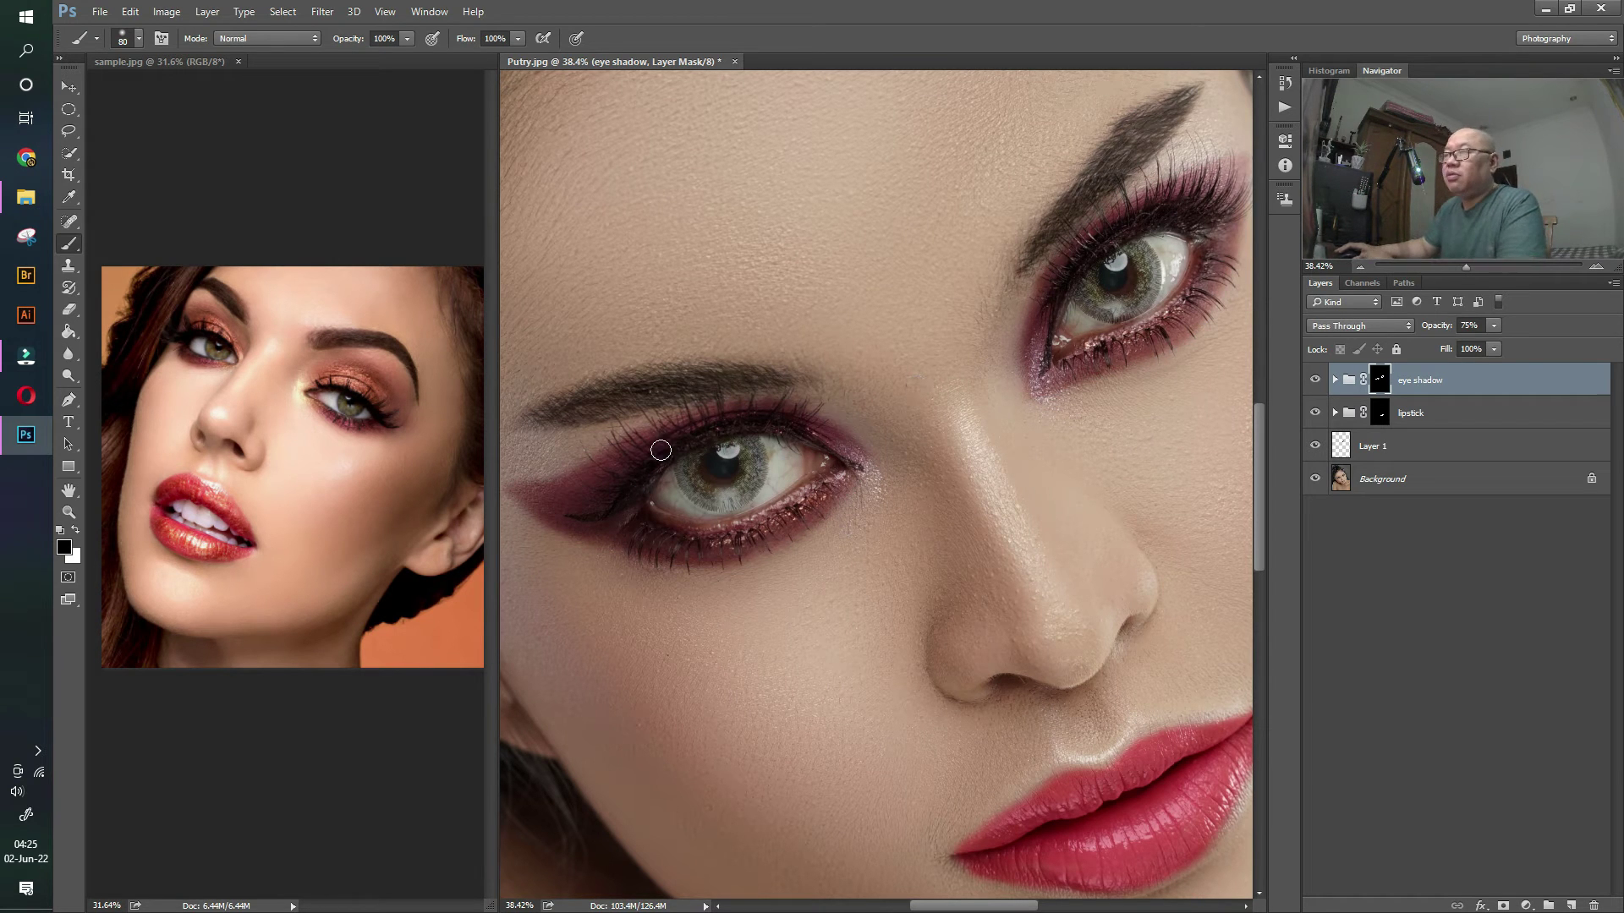
pyautogui.hotkey('ctrl', '-')
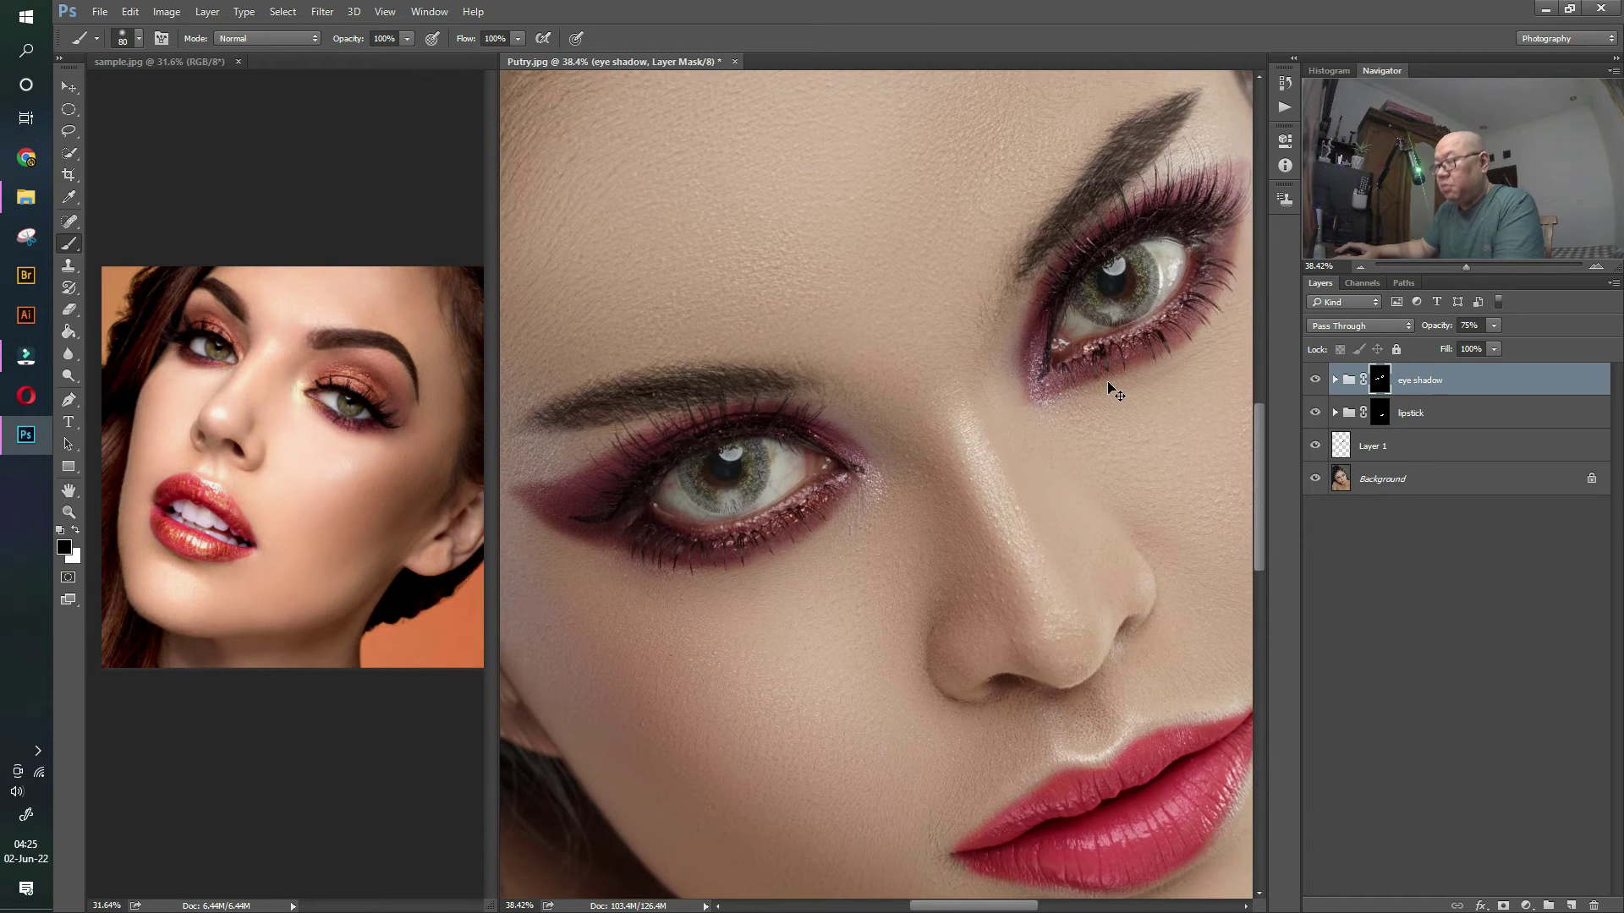
pyautogui.hotkey('ctrl', '-')
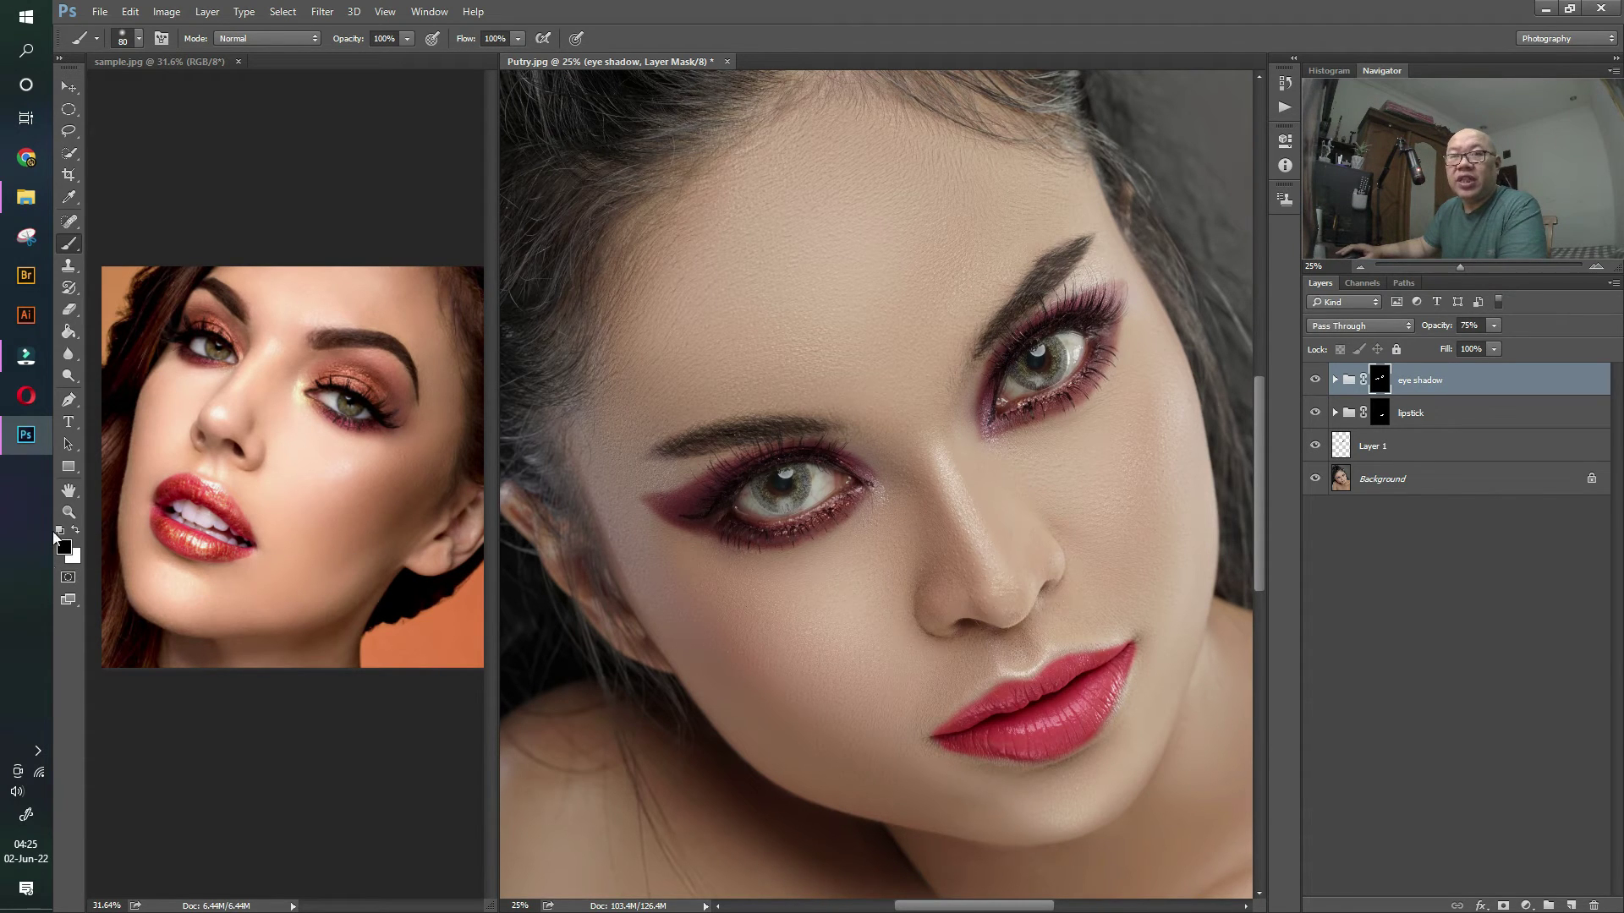
pyautogui.press(']')
pyautogui.press(']')
pyautogui.press(']')
pyautogui.press(']')
pyautogui.press(']')
pyautogui.press(']')
pyautogui.press(']')
pyautogui.press(']')
pyautogui.press(']')
pyautogui.press(']')
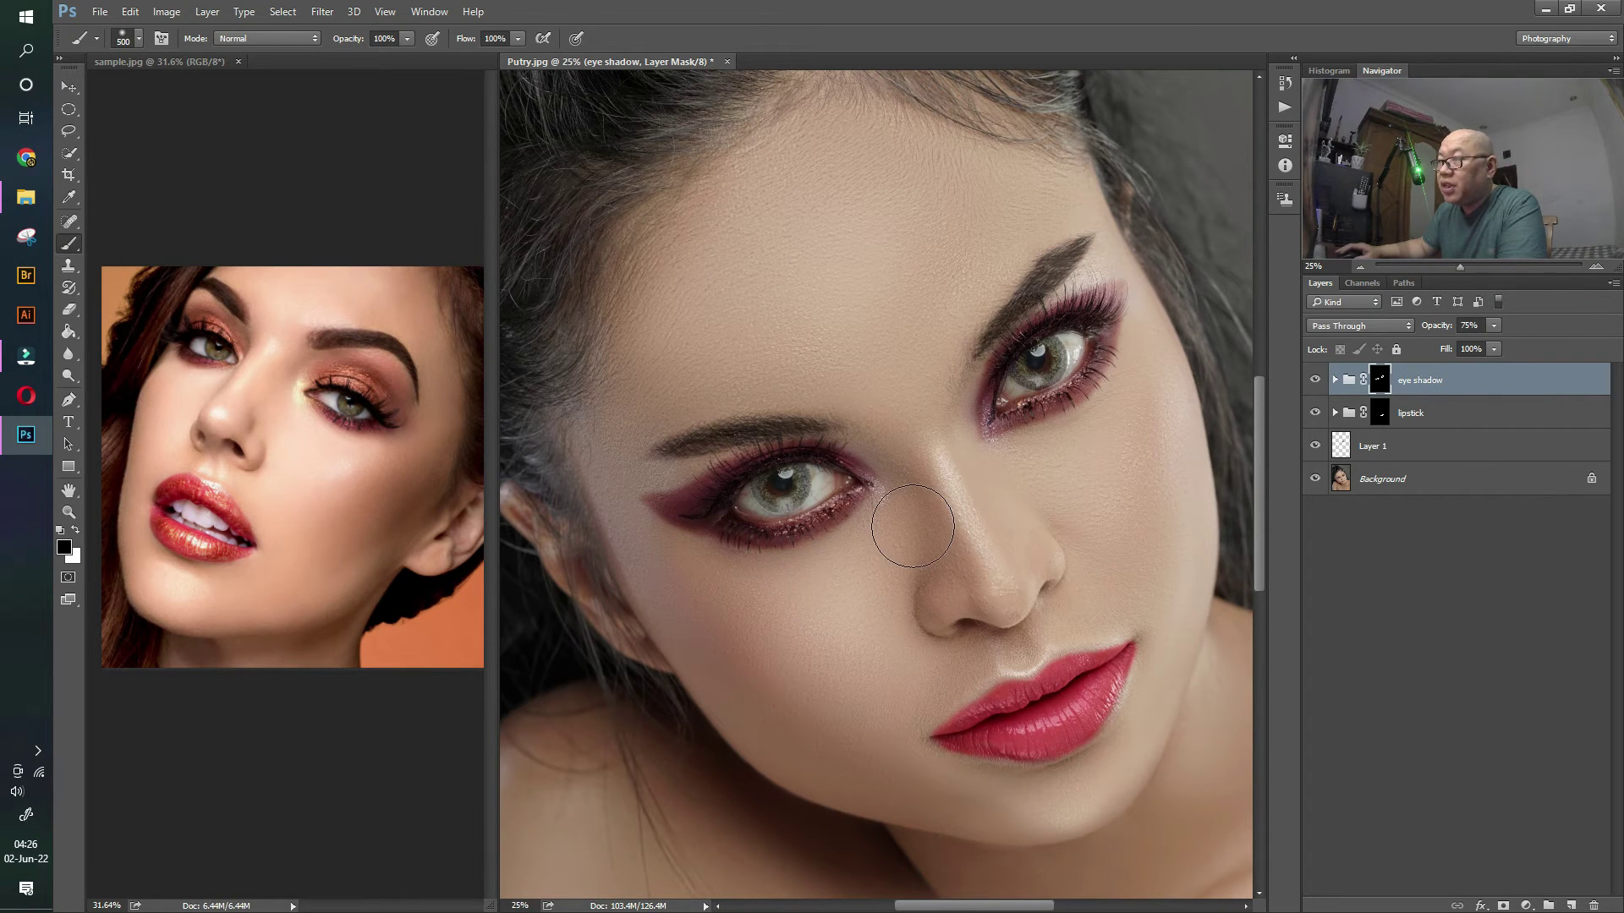
pyautogui.moveTo(889, 542)
pyautogui.mouseDown()
pyautogui.moveTo(801, 591)
pyautogui.moveTo(736, 599)
pyautogui.moveTo(771, 605)
pyautogui.moveTo(815, 584)
pyautogui.moveTo(663, 591)
pyautogui.moveTo(703, 596)
pyautogui.moveTo(603, 513)
pyautogui.mouseUp()
pyautogui.moveTo(707, 594)
pyautogui.mouseDown()
pyautogui.moveTo(607, 524)
pyautogui.moveTo(596, 446)
pyautogui.moveTo(638, 451)
pyautogui.mouseUp()
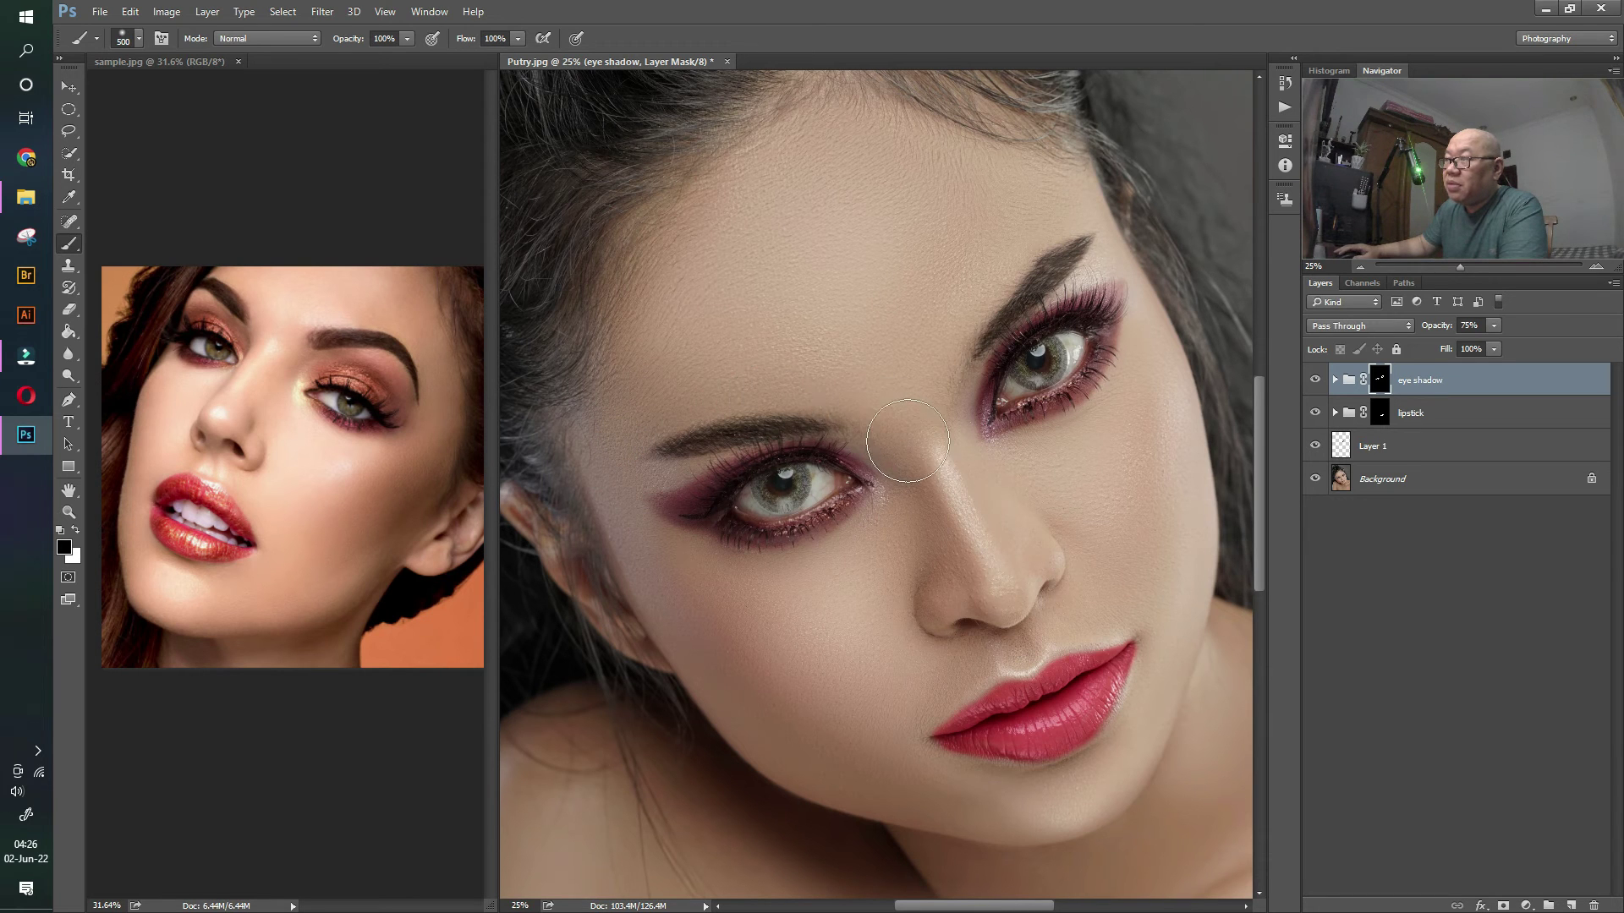
pyautogui.moveTo(870, 391)
pyautogui.mouseDown()
pyautogui.moveTo(796, 383)
pyautogui.moveTo(852, 360)
pyautogui.mouseUp()
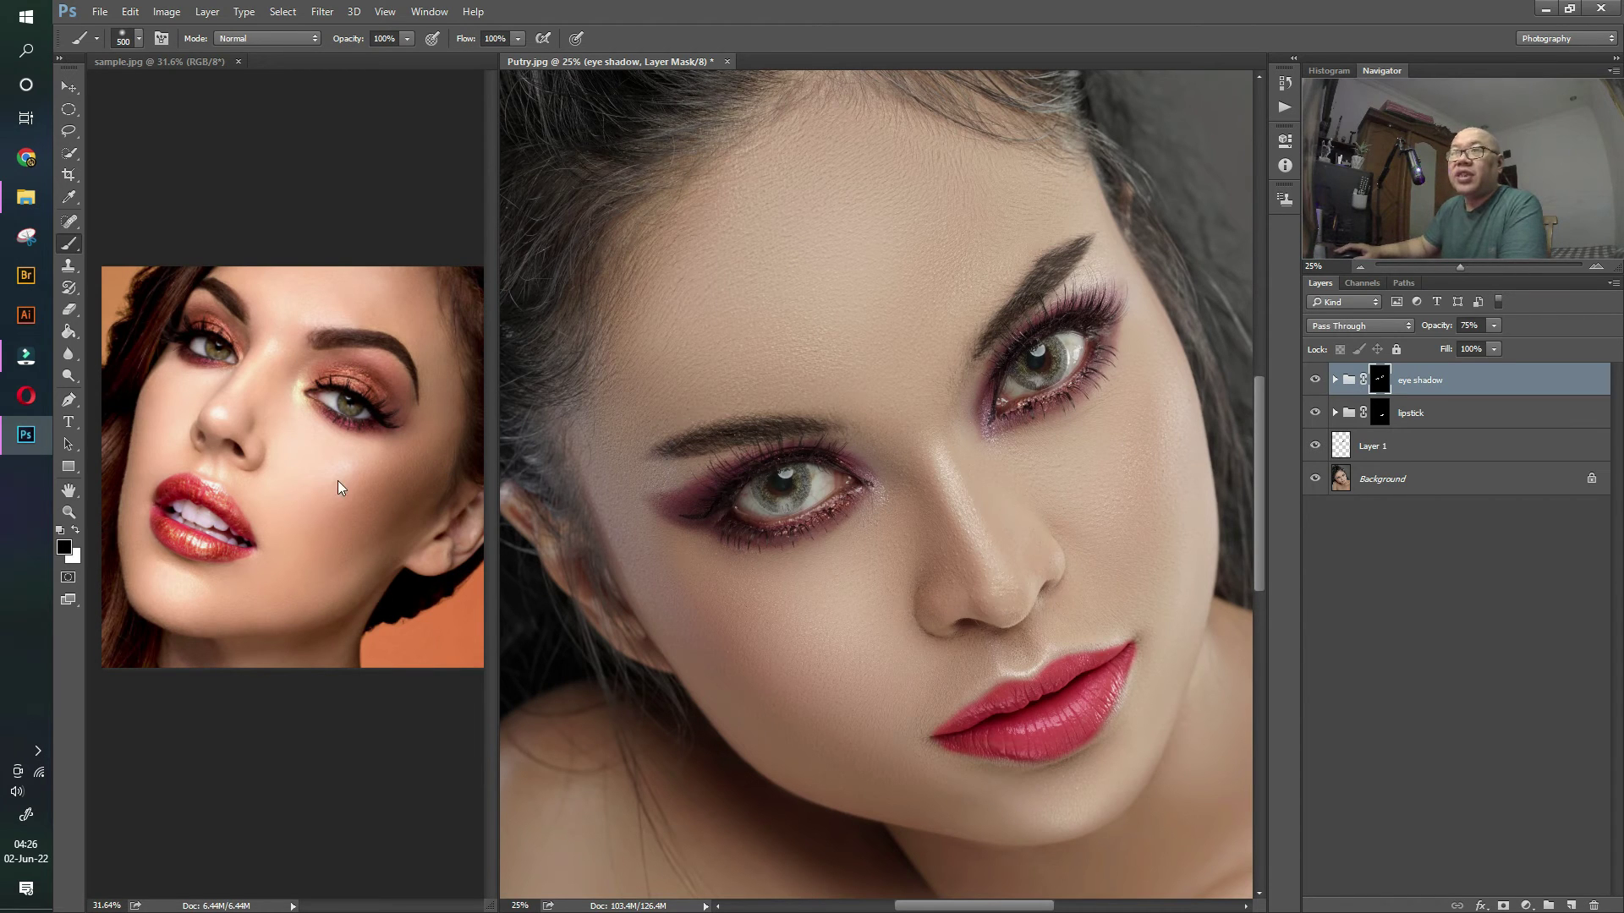
# - Switch the eye shadow color from brown to bronze in the eye shadow group, trying green, purple and blue first
pyautogui.click(1334, 380)
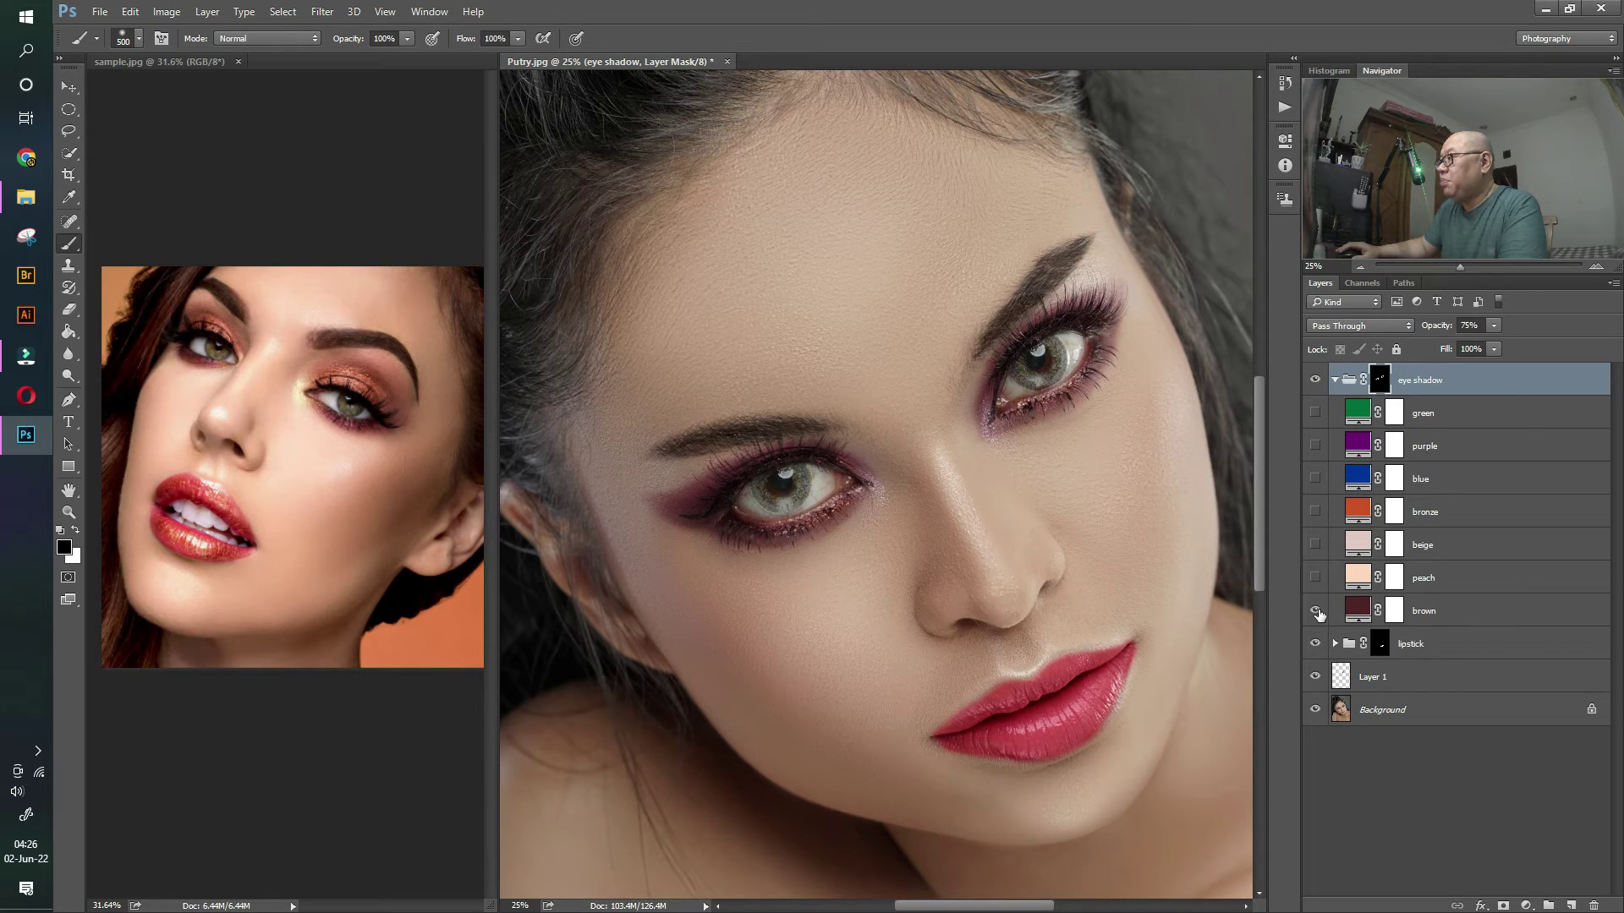
pyautogui.click(1315, 611)
pyautogui.click(1315, 413)
pyautogui.click(1316, 445)
pyautogui.click(1315, 413)
pyautogui.click(1315, 478)
pyautogui.click(1315, 446)
pyautogui.click(1315, 511)
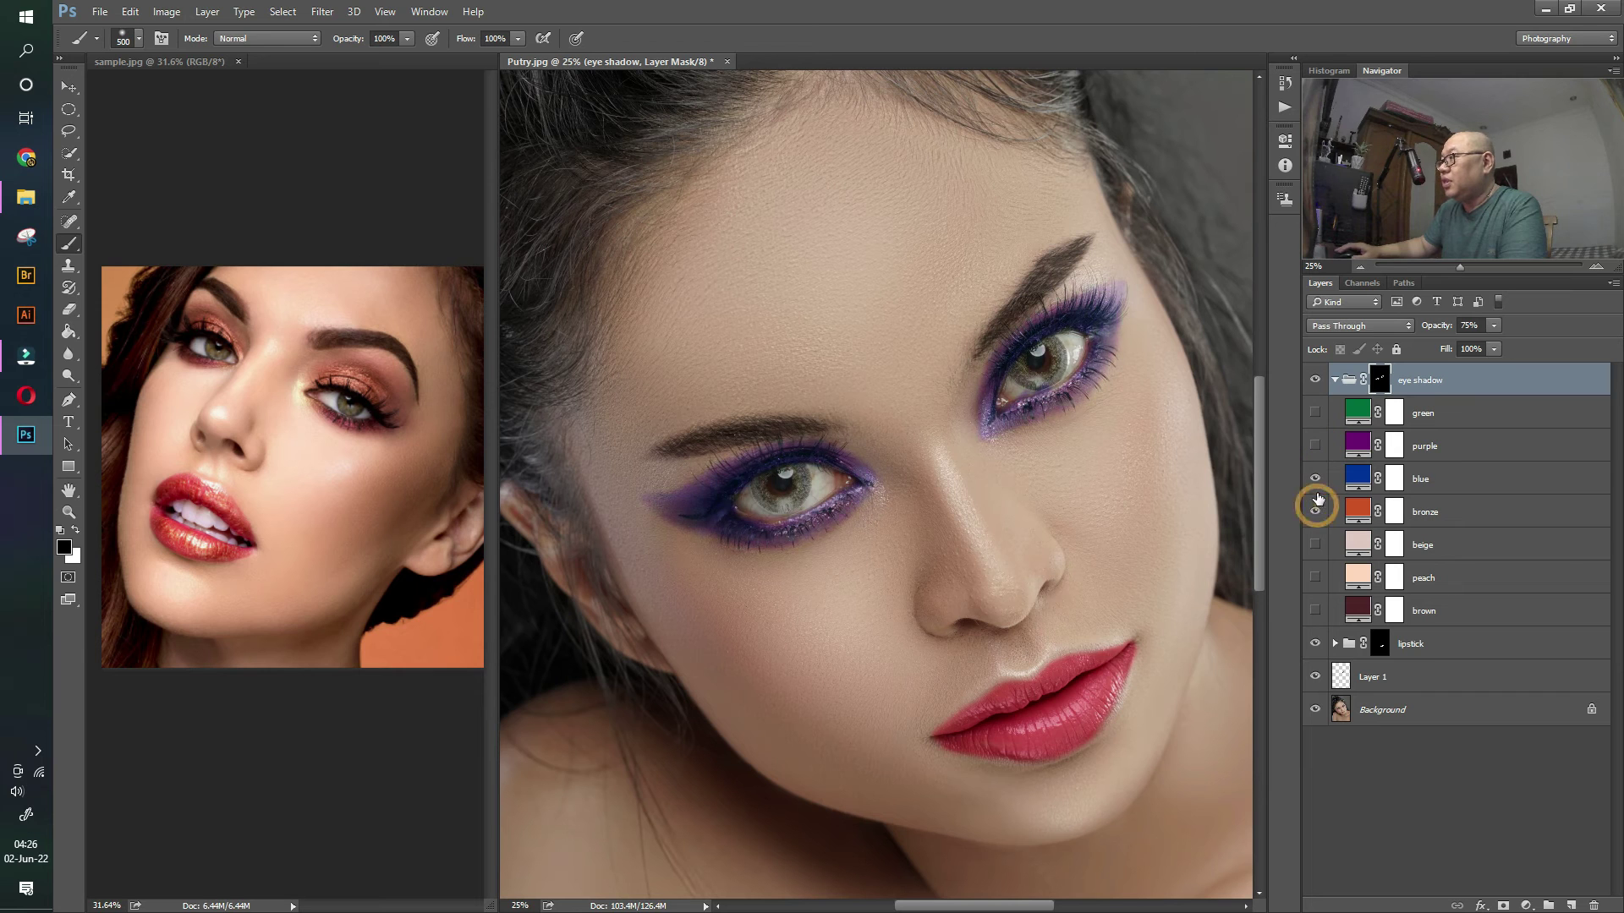
pyautogui.click(1315, 478)
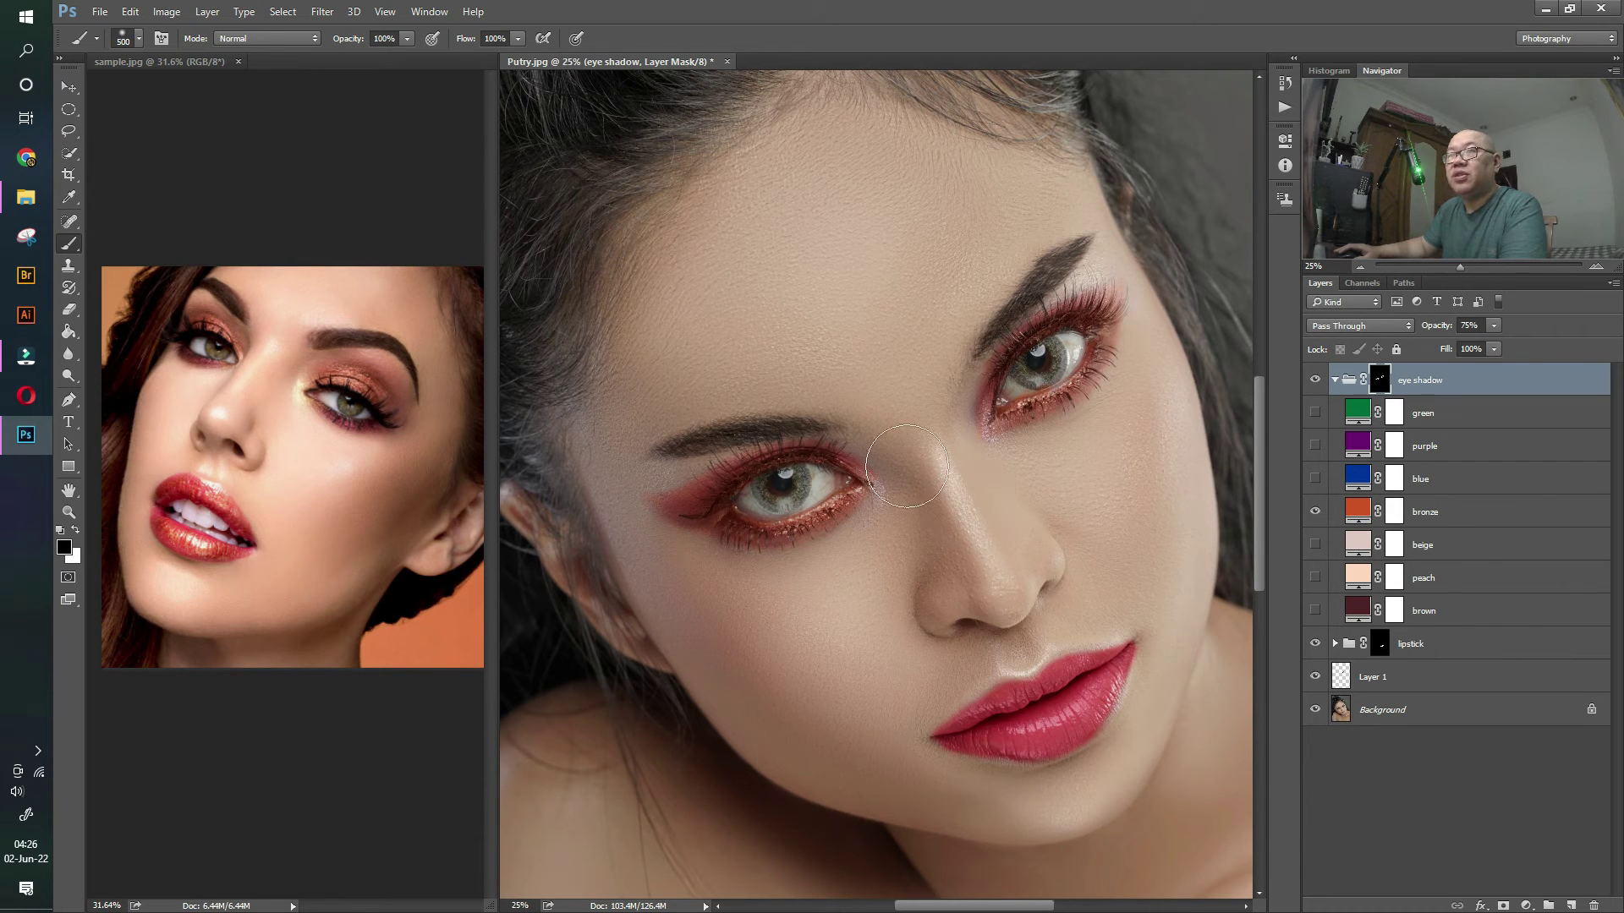
# - Try the beige eye shadow shade together with bronze and compare it with bronze alone
pyautogui.click(1315, 513)
pyautogui.click(1315, 514)
pyautogui.click(1314, 549)
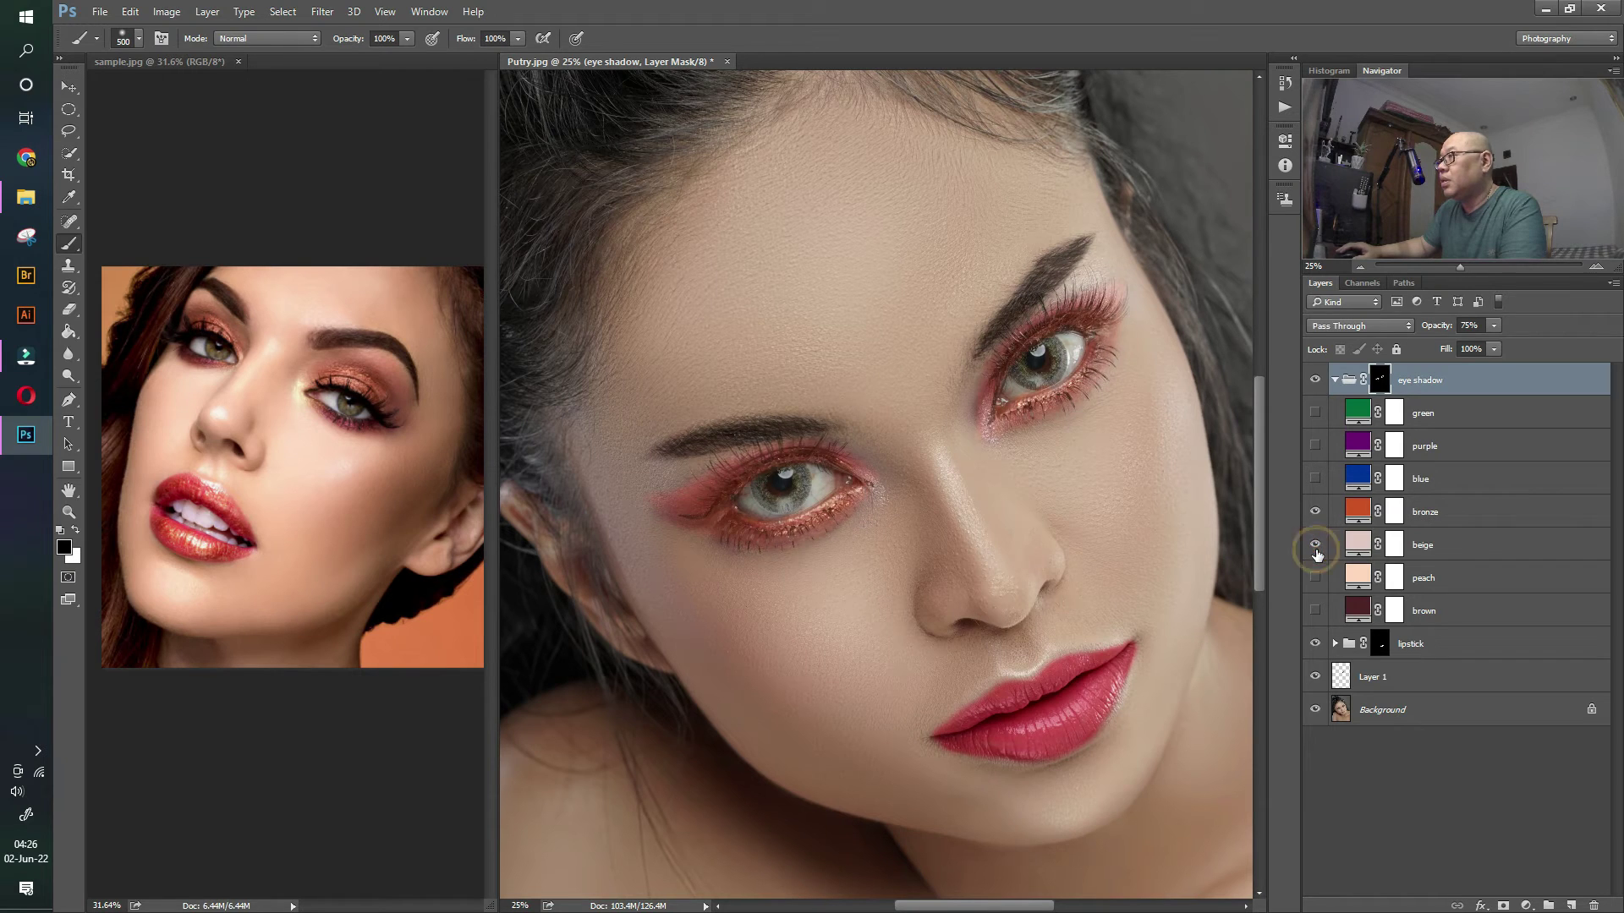
pyautogui.click(1315, 549)
pyautogui.click(1315, 514)
pyautogui.click(1315, 514)
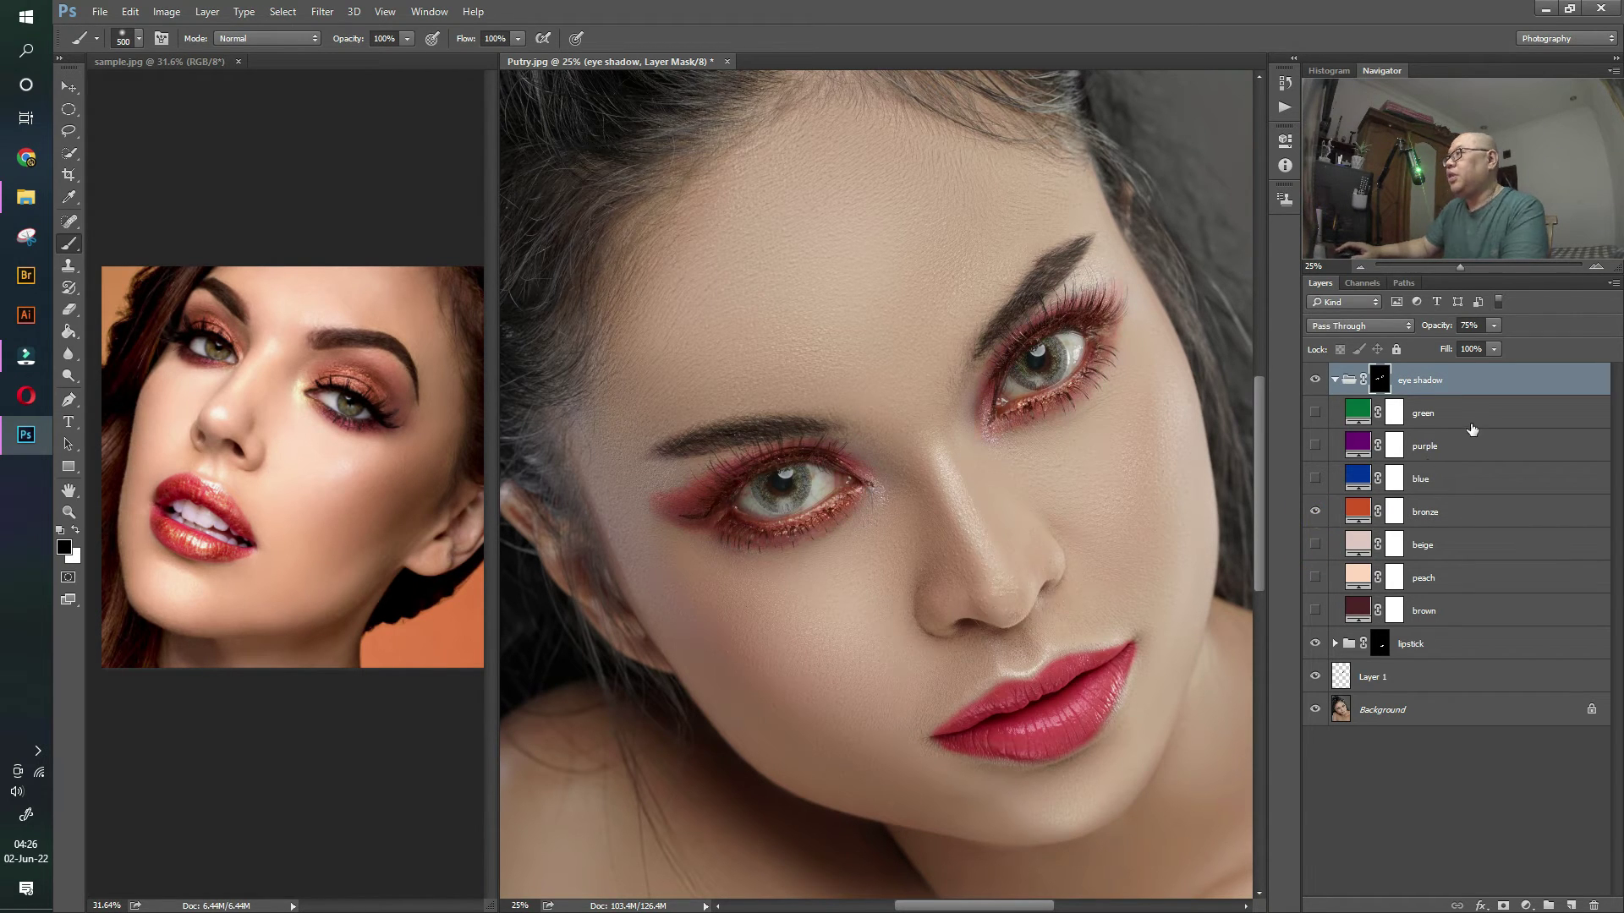
# - Collapse the eye shadow group and set its opacity to 63%
pyautogui.click(1467, 388)
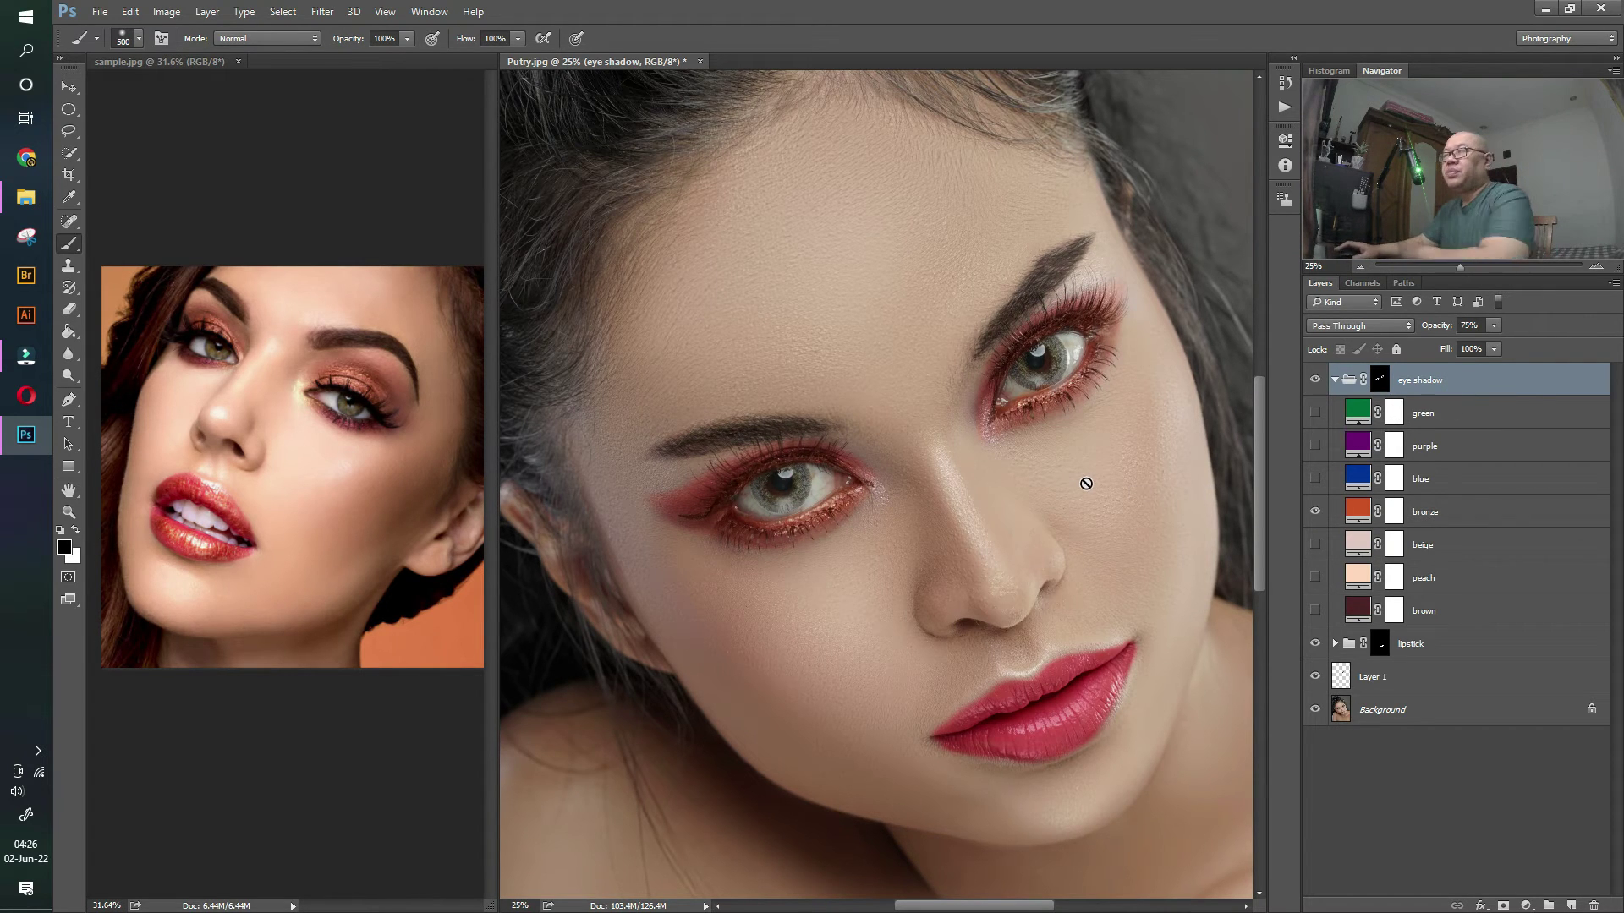
pyautogui.click(1334, 380)
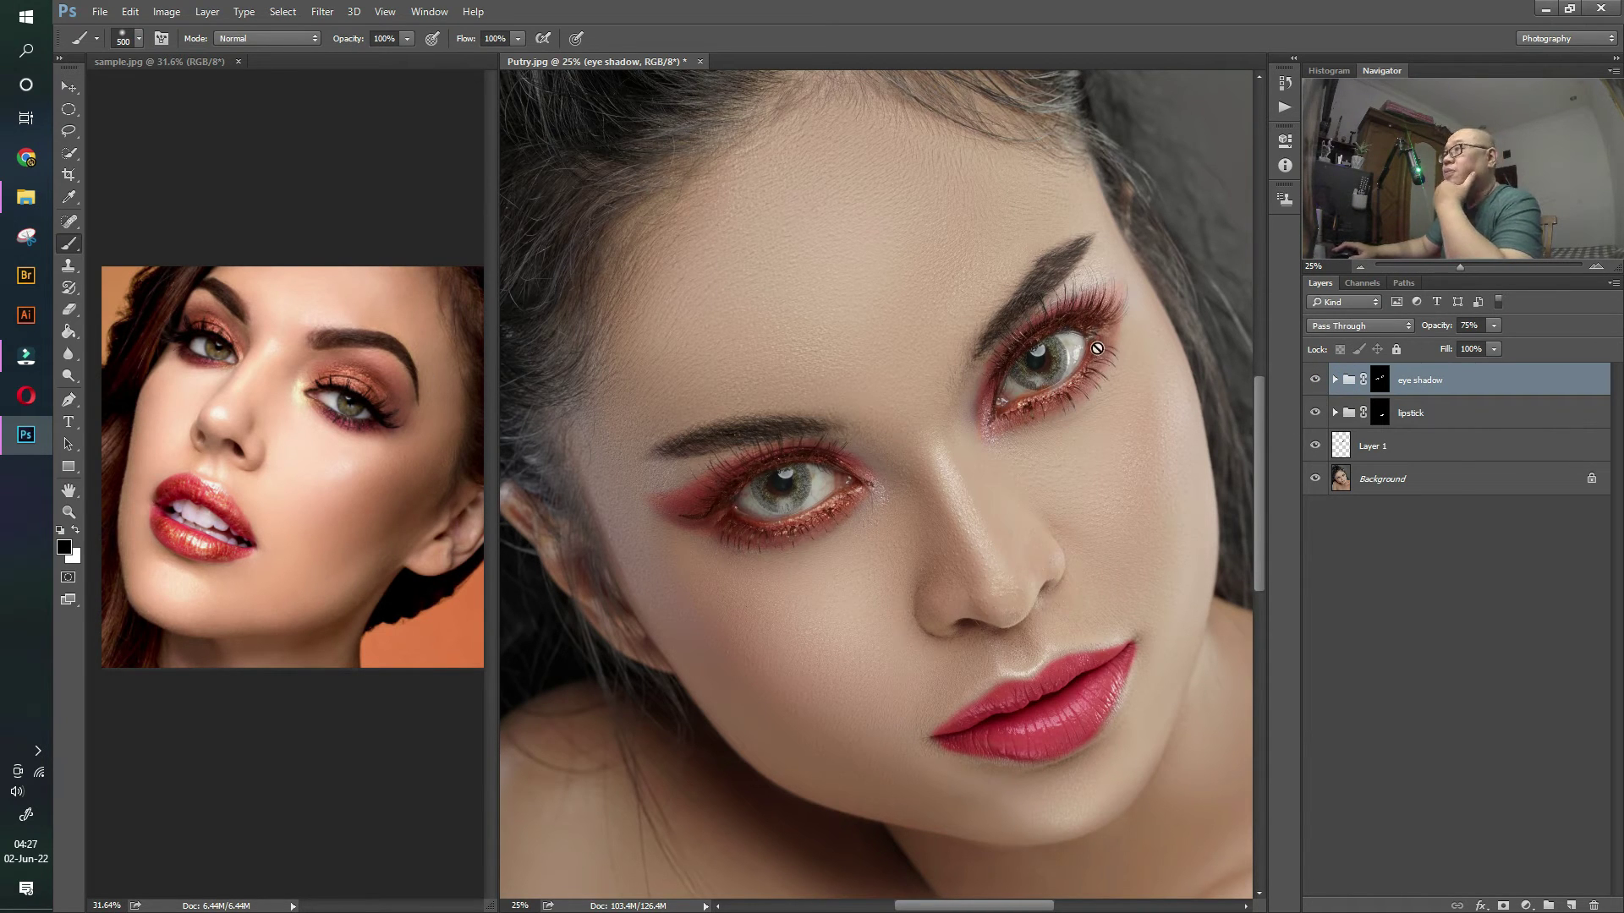
pyautogui.click(1492, 326)
pyautogui.moveTo(1491, 343); pyautogui.dragTo(1480, 350)
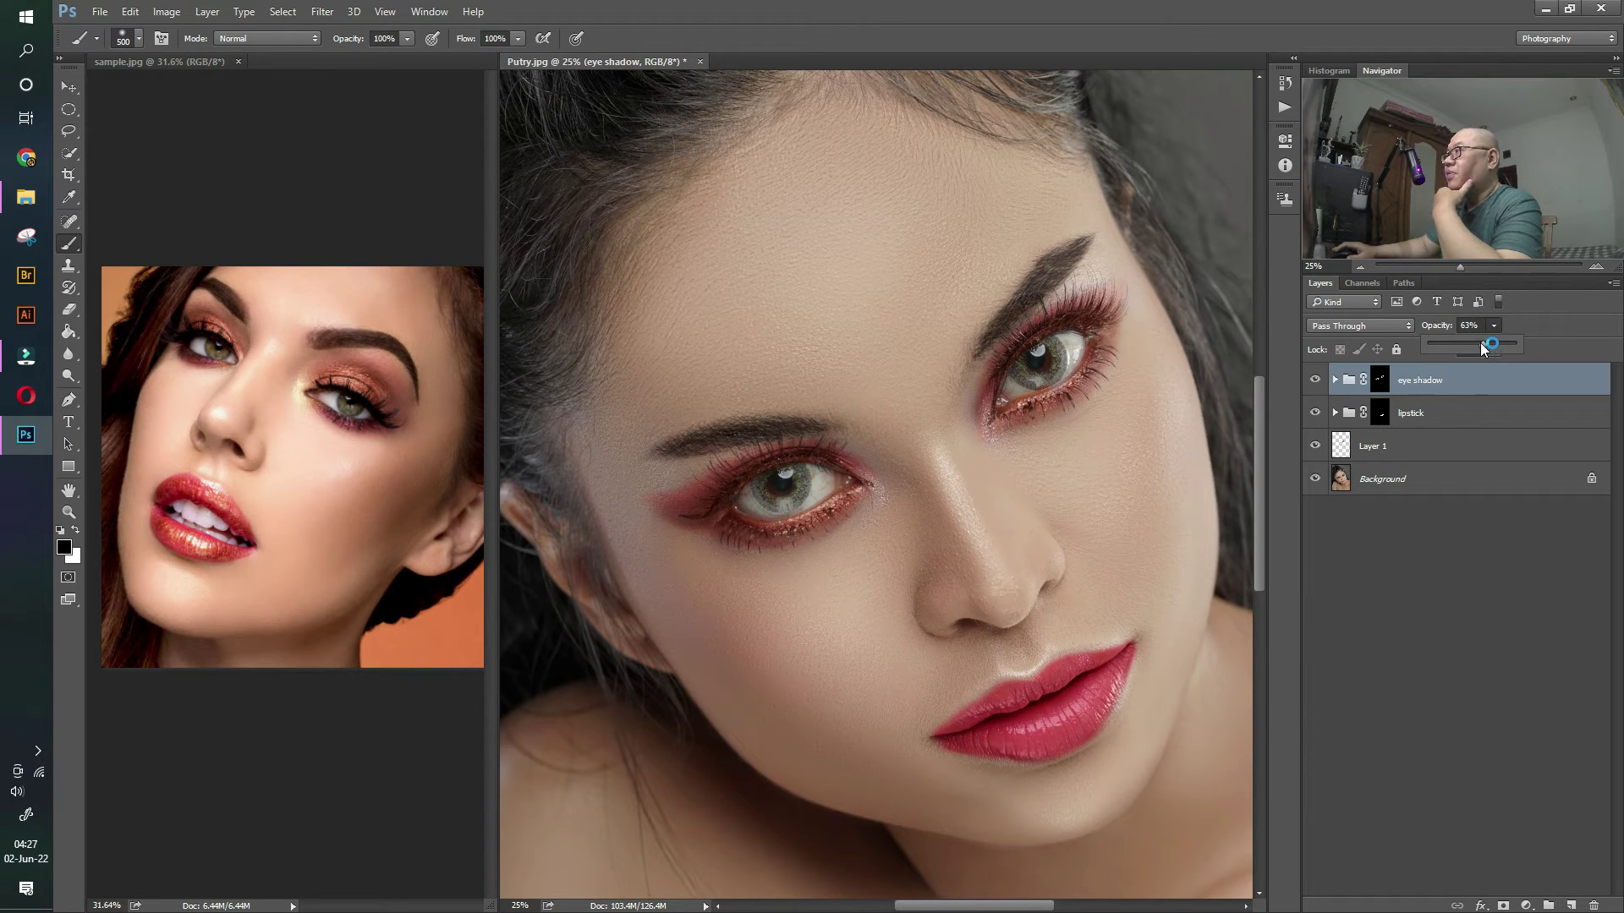
pyautogui.click(1476, 381)
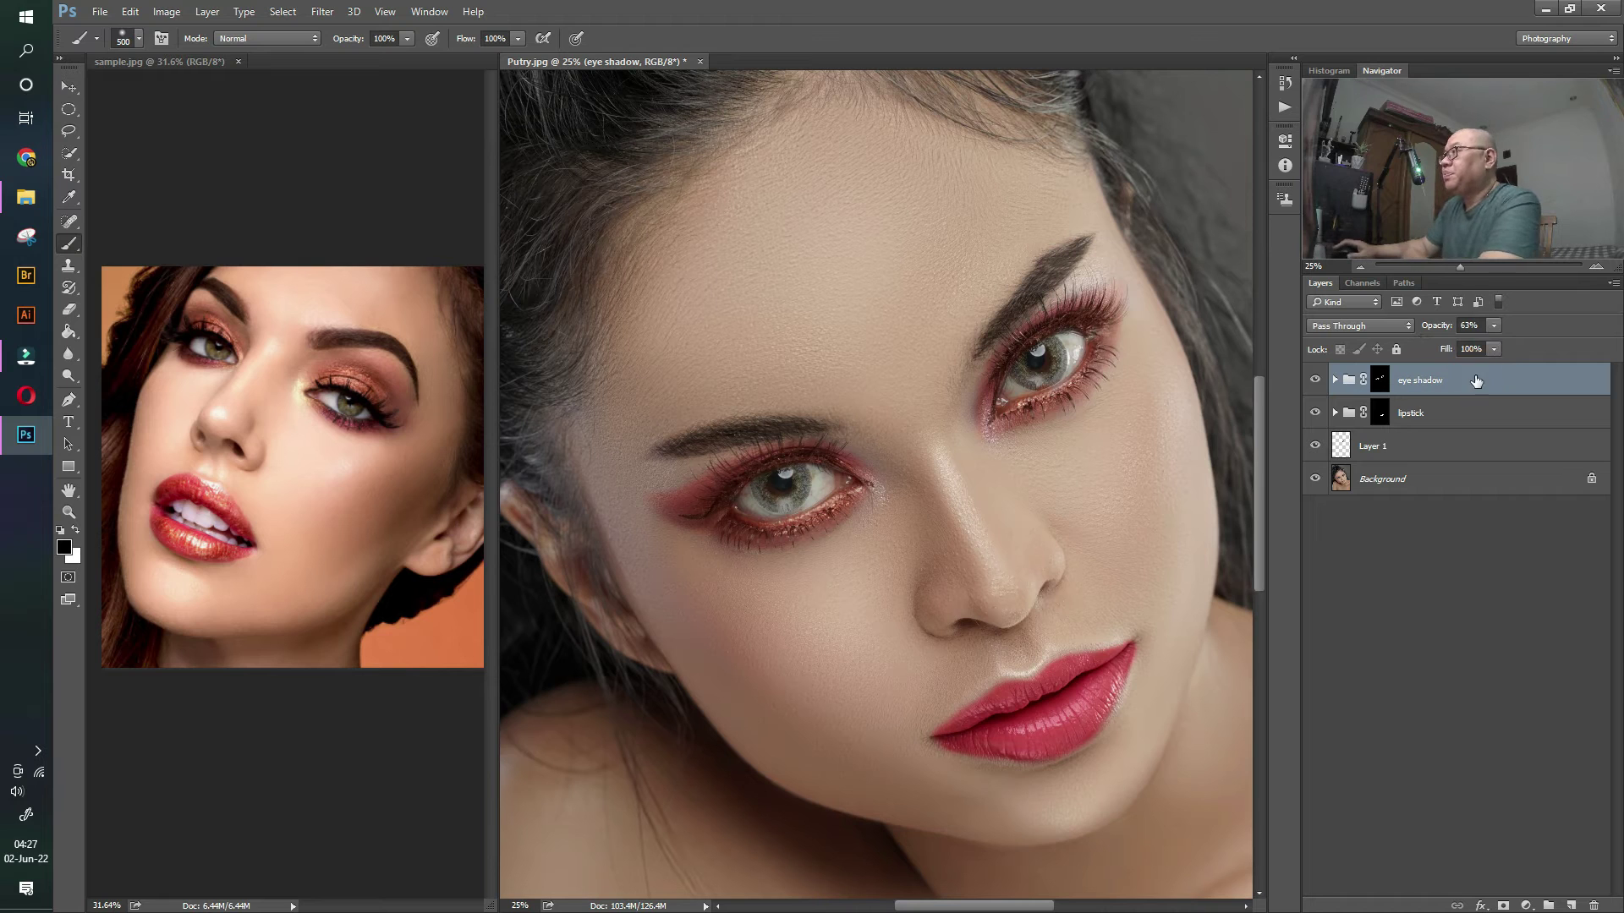
# - Run the Pewarna Pipi (Blush) action from the HDX MakeUp set to add a masked blush group
pyautogui.click(1283, 109)
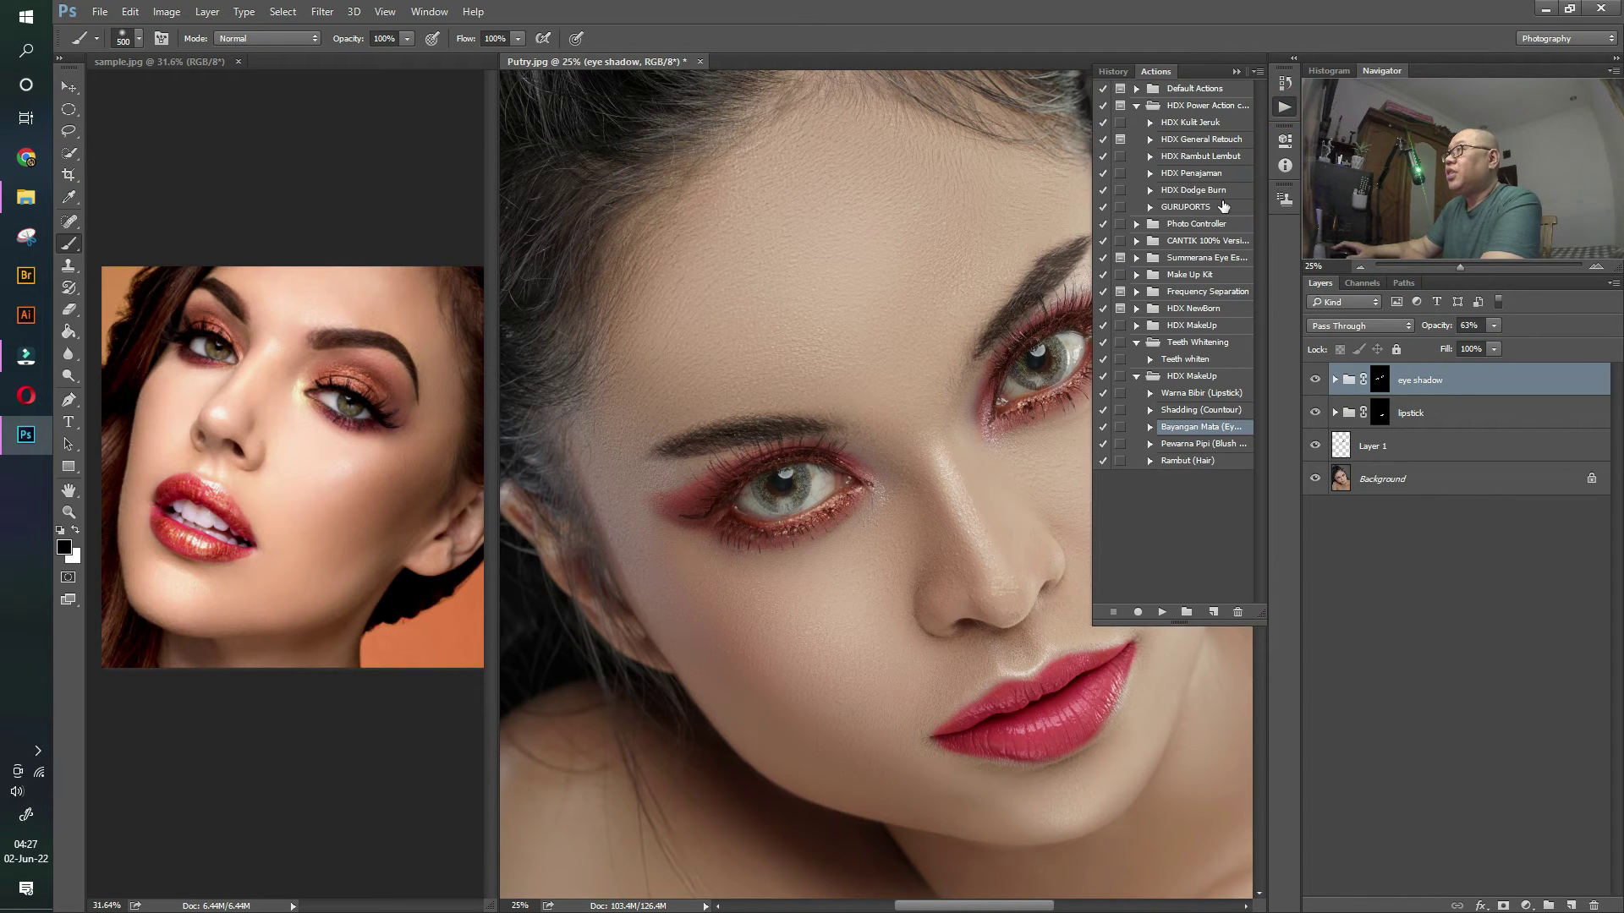
pyautogui.click(1211, 449)
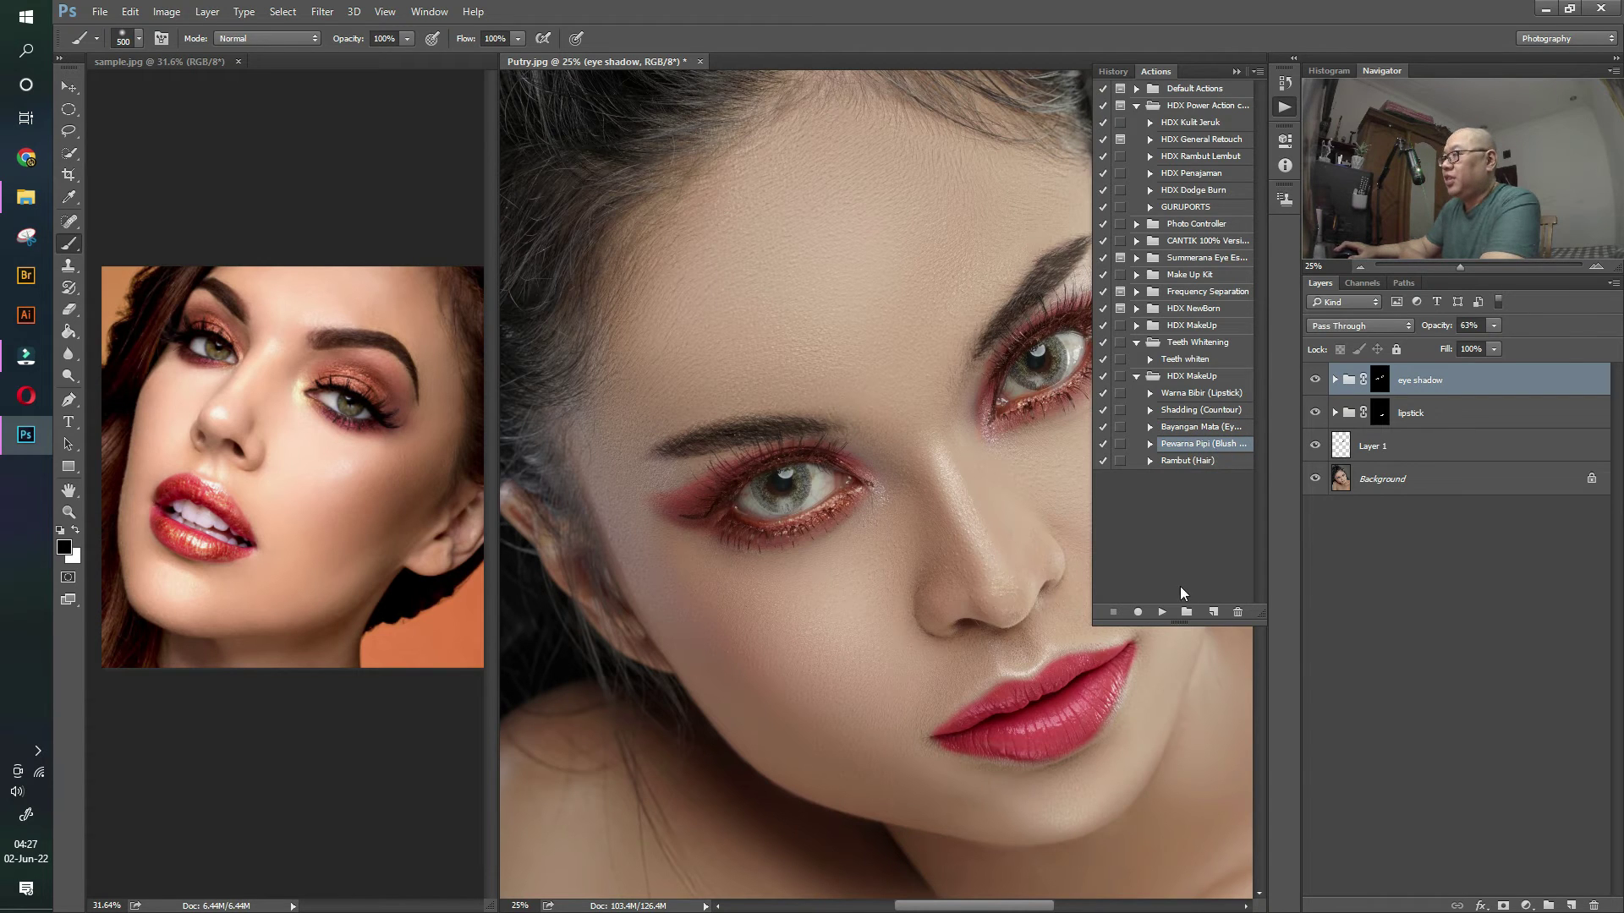
pyautogui.click(1162, 613)
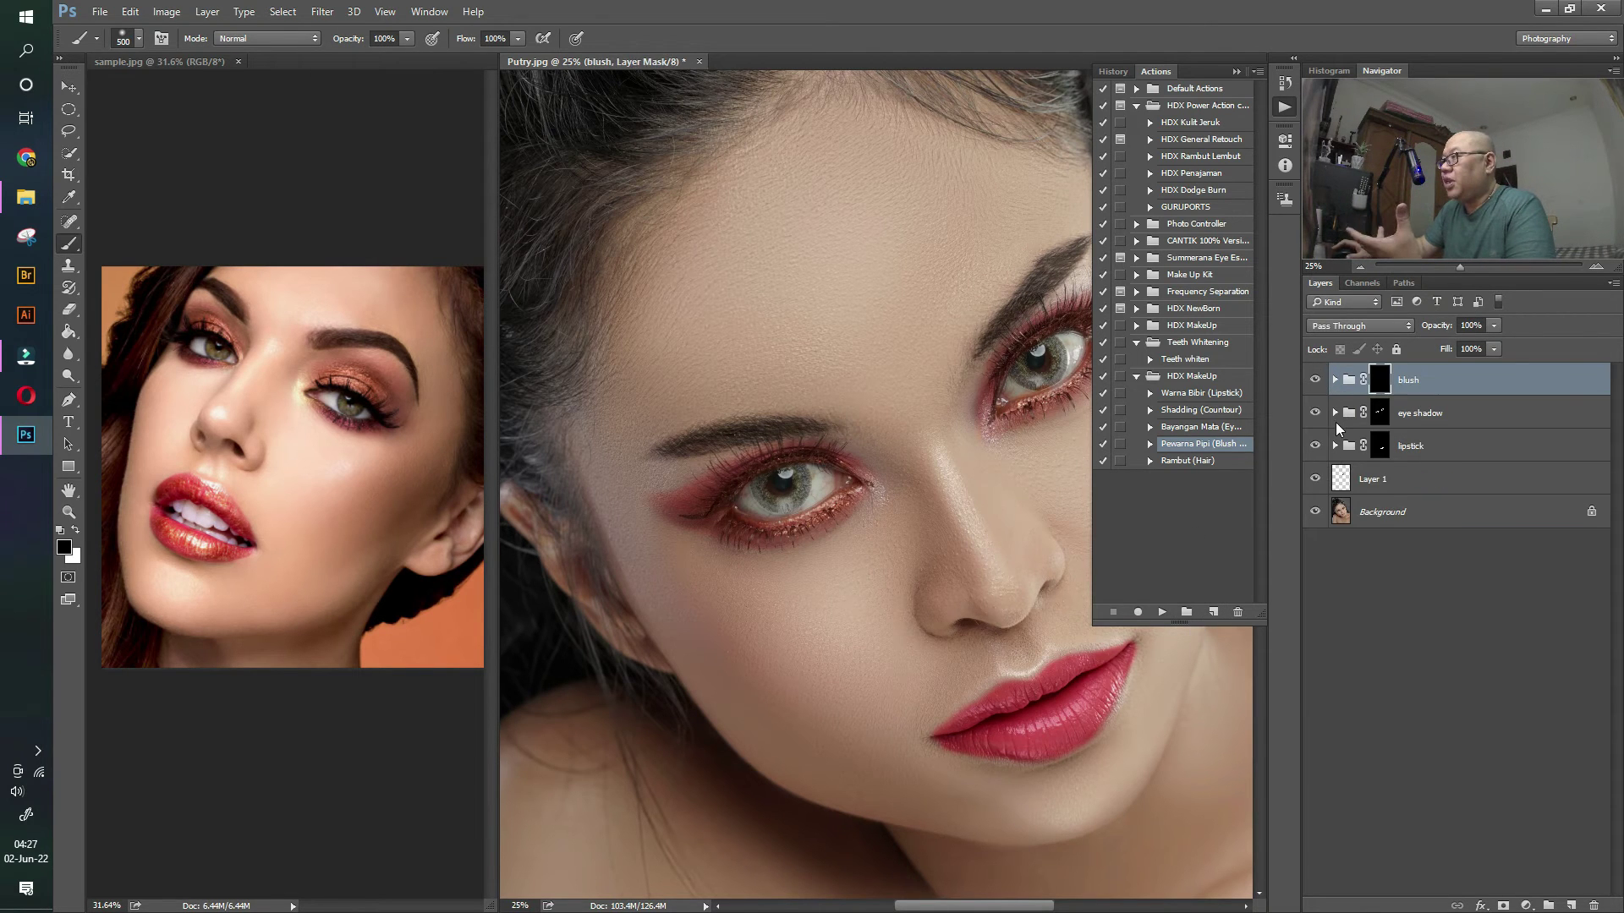
pyautogui.click(1236, 72)
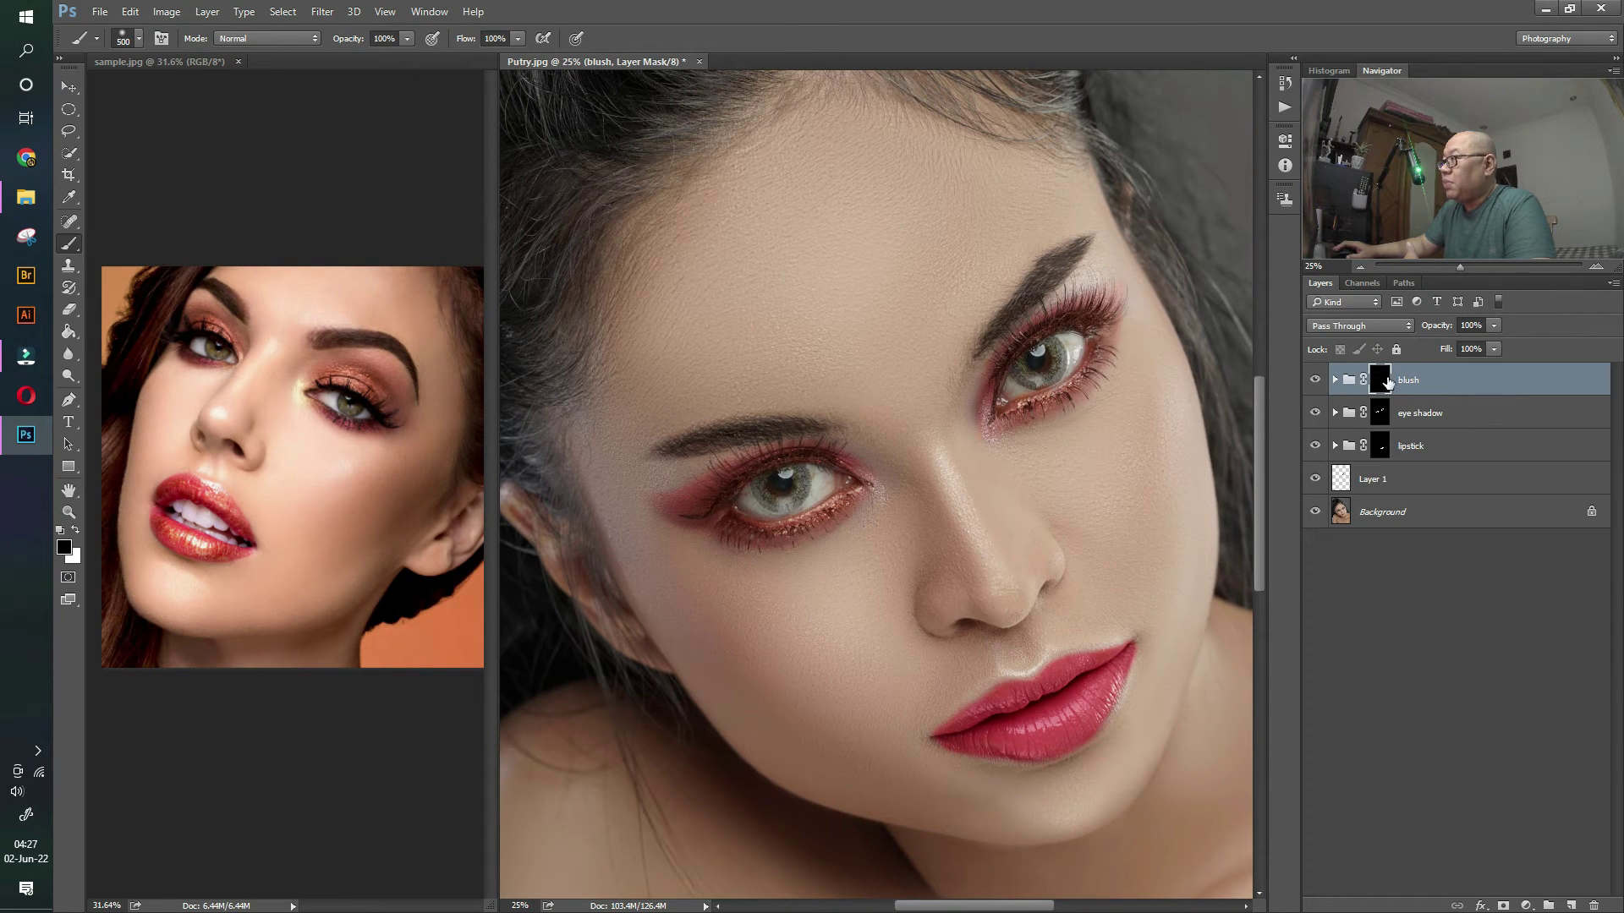
# - Brush white on the blush mask over both of the model's cheeks with a size 600 brush
pyautogui.click(74, 529)
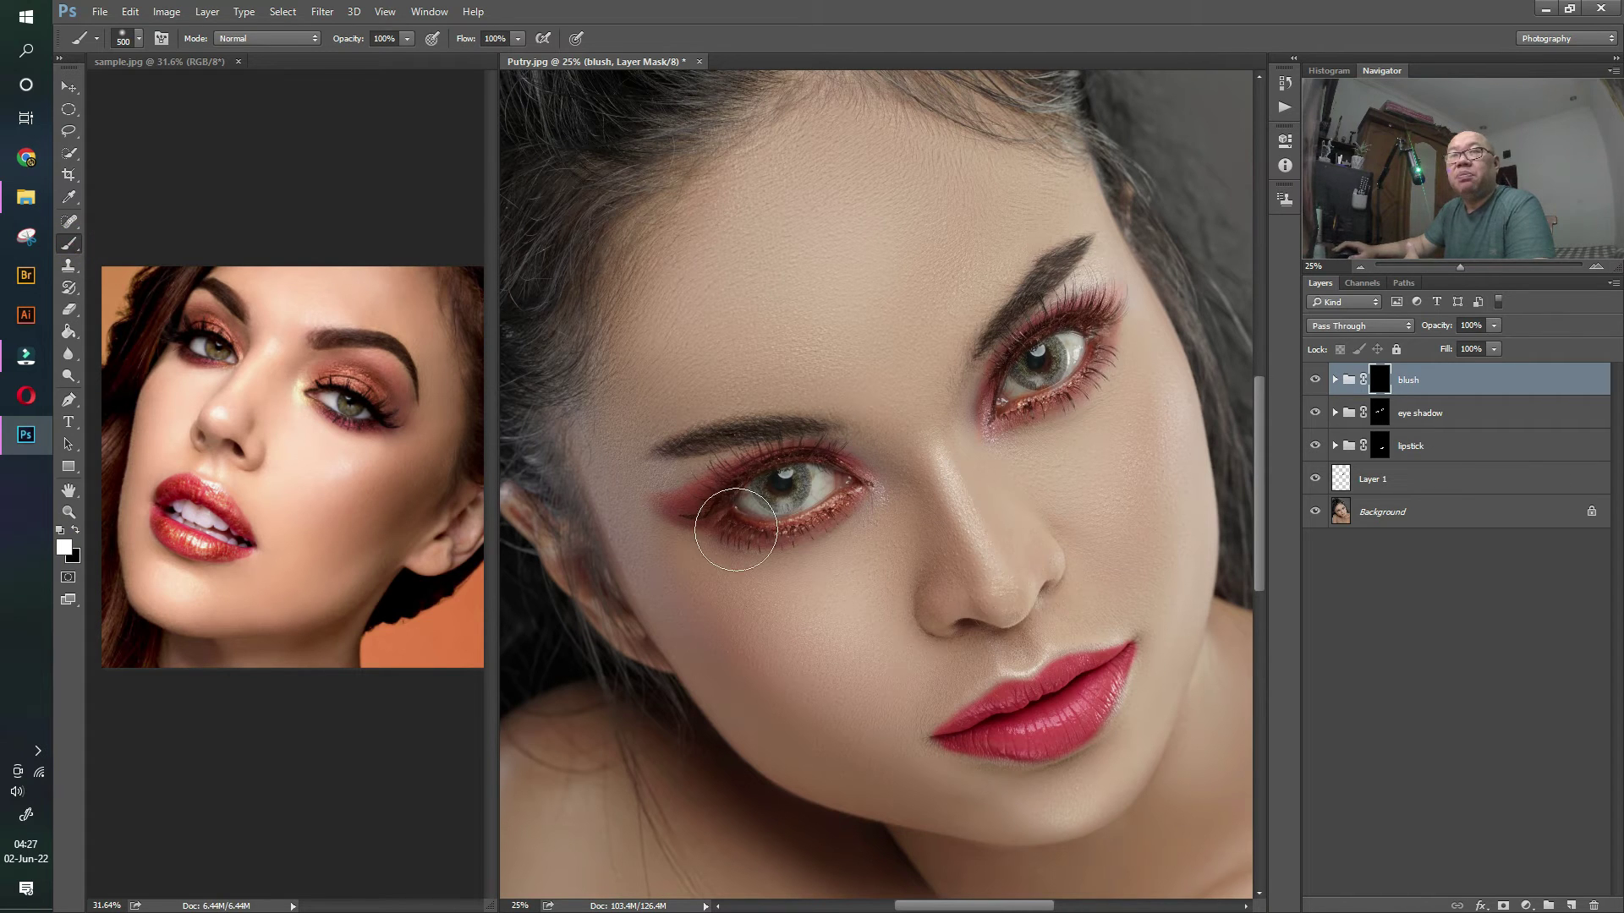
pyautogui.press(']')
pyautogui.press(']')
pyautogui.press('[')
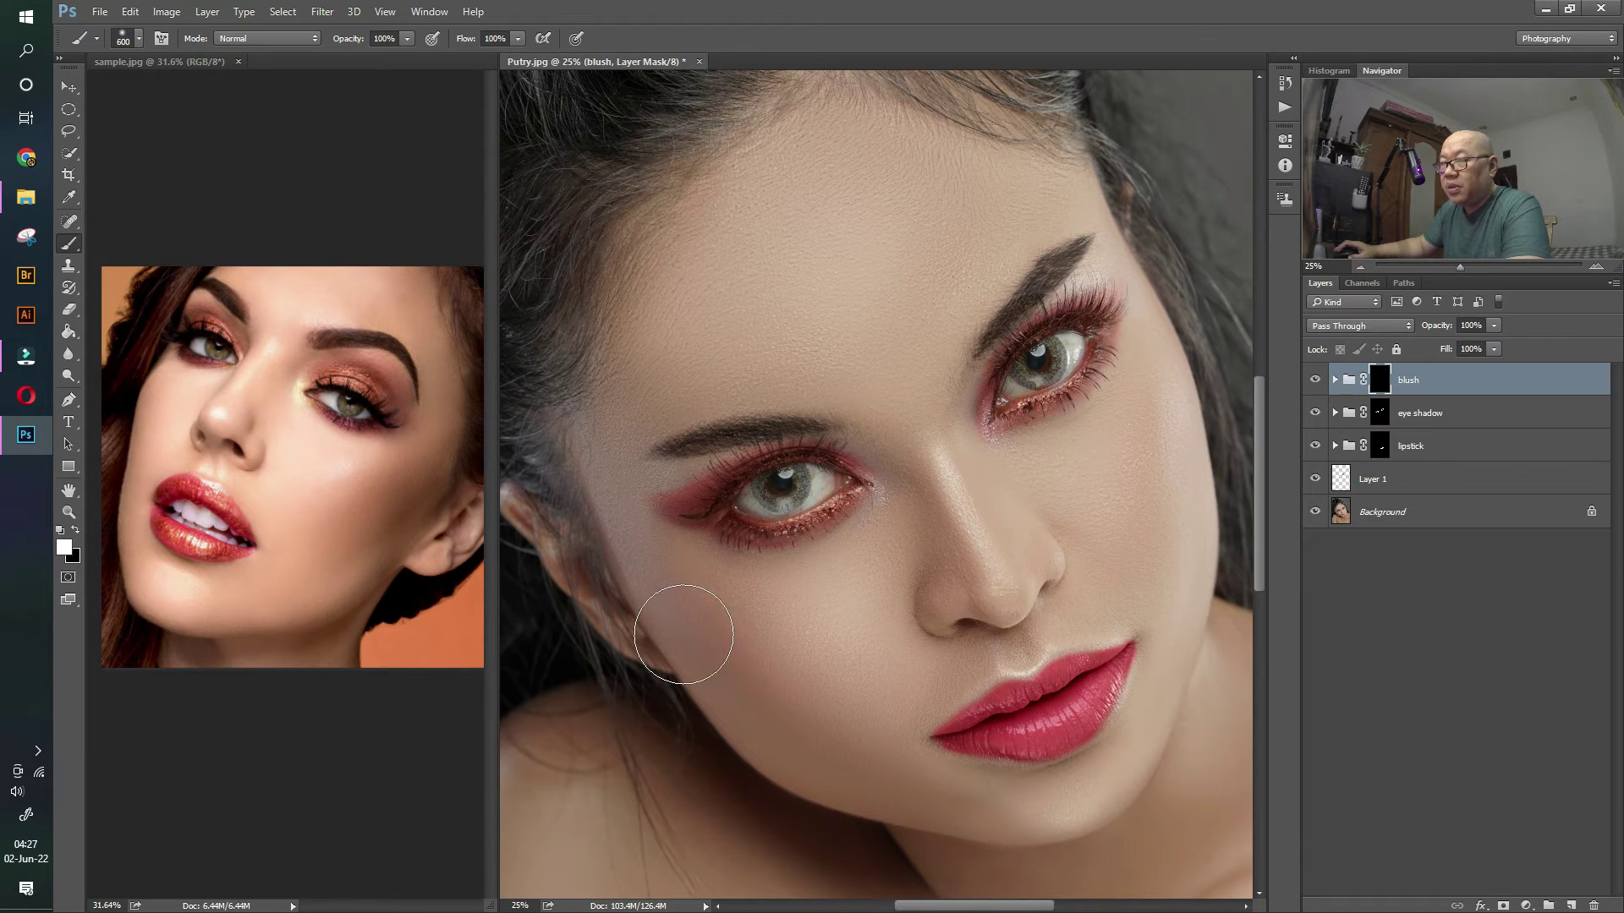
pyautogui.moveTo(674, 623)
pyautogui.mouseDown()
pyautogui.moveTo(827, 690)
pyautogui.moveTo(733, 697)
pyautogui.moveTo(849, 687)
pyautogui.mouseUp()
pyautogui.moveTo(1243, 385)
pyautogui.mouseDown()
pyautogui.moveTo(1178, 391)
pyautogui.moveTo(1167, 545)
pyautogui.moveTo(1167, 406)
pyautogui.moveTo(1165, 562)
pyautogui.moveTo(1160, 363)
pyautogui.moveTo(1171, 544)
pyautogui.mouseUp()
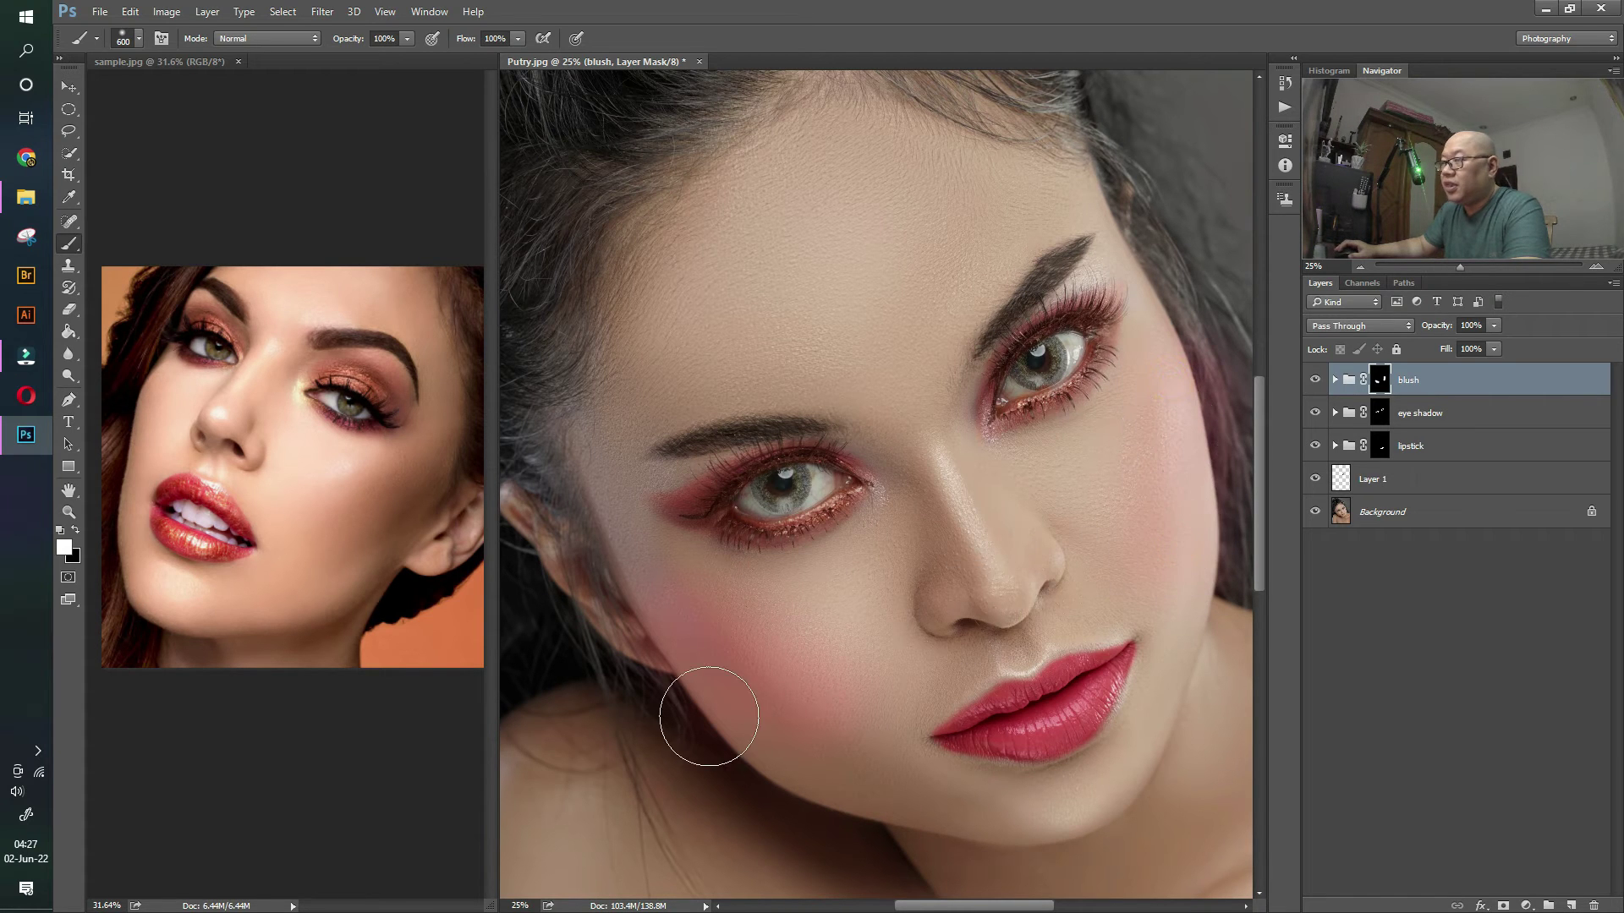
pyautogui.moveTo(779, 707); pyautogui.dragTo(681, 633)
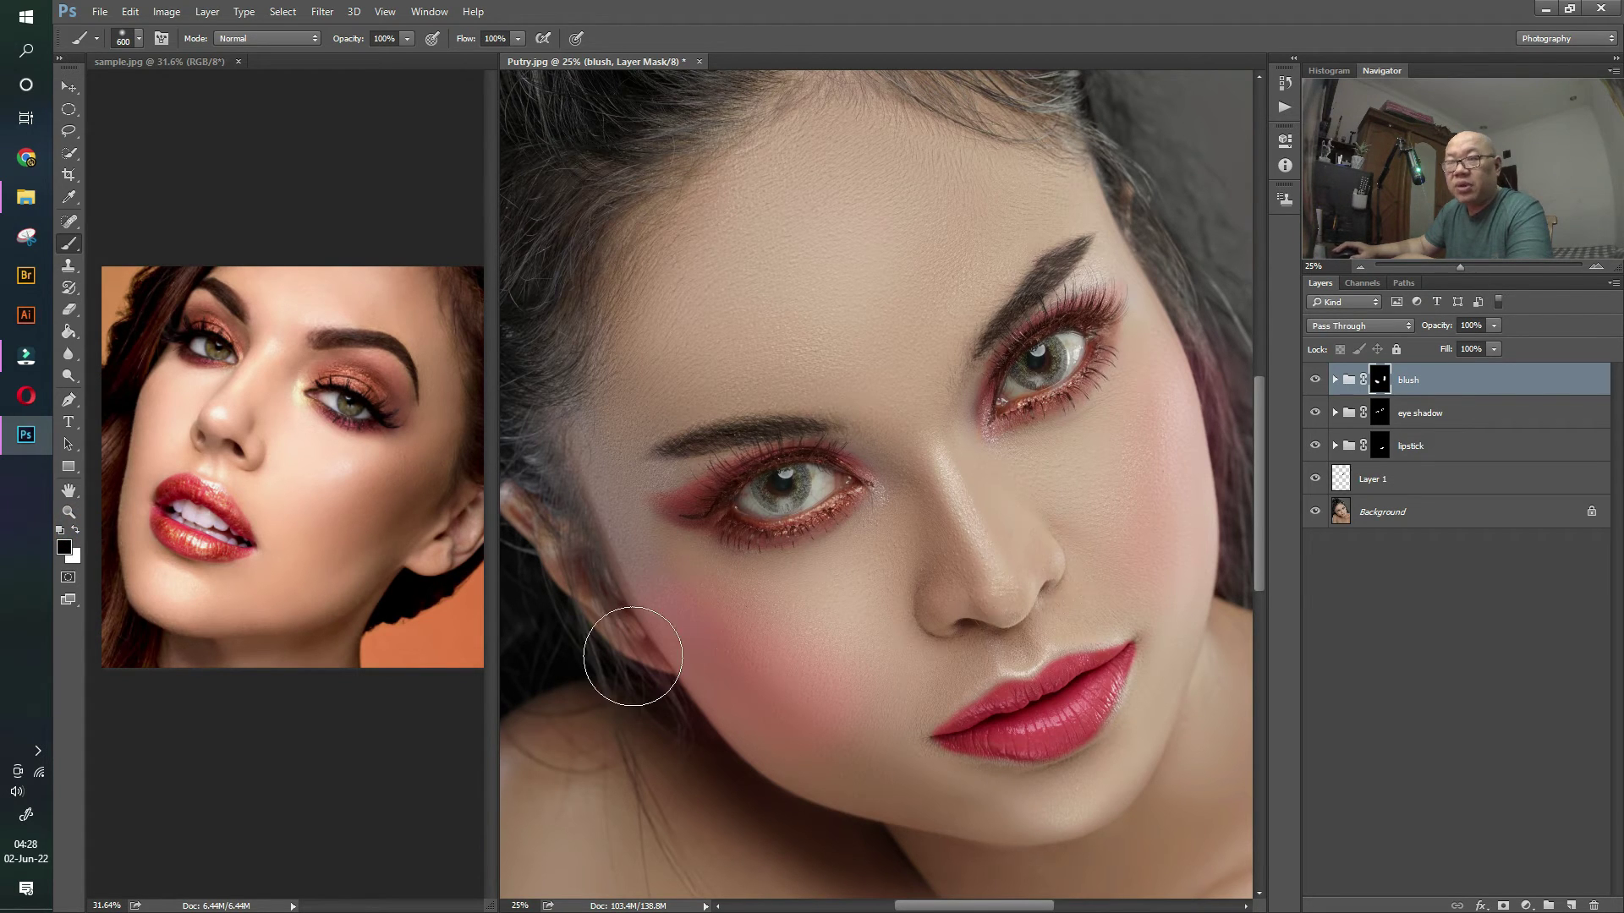
# - Mask the blush off the ear and hair with black, reducing the brush to size 175
pyautogui.press('[')
pyautogui.press('[')
pyautogui.press('[')
pyautogui.press('[')
pyautogui.press('[')
pyautogui.press('[')
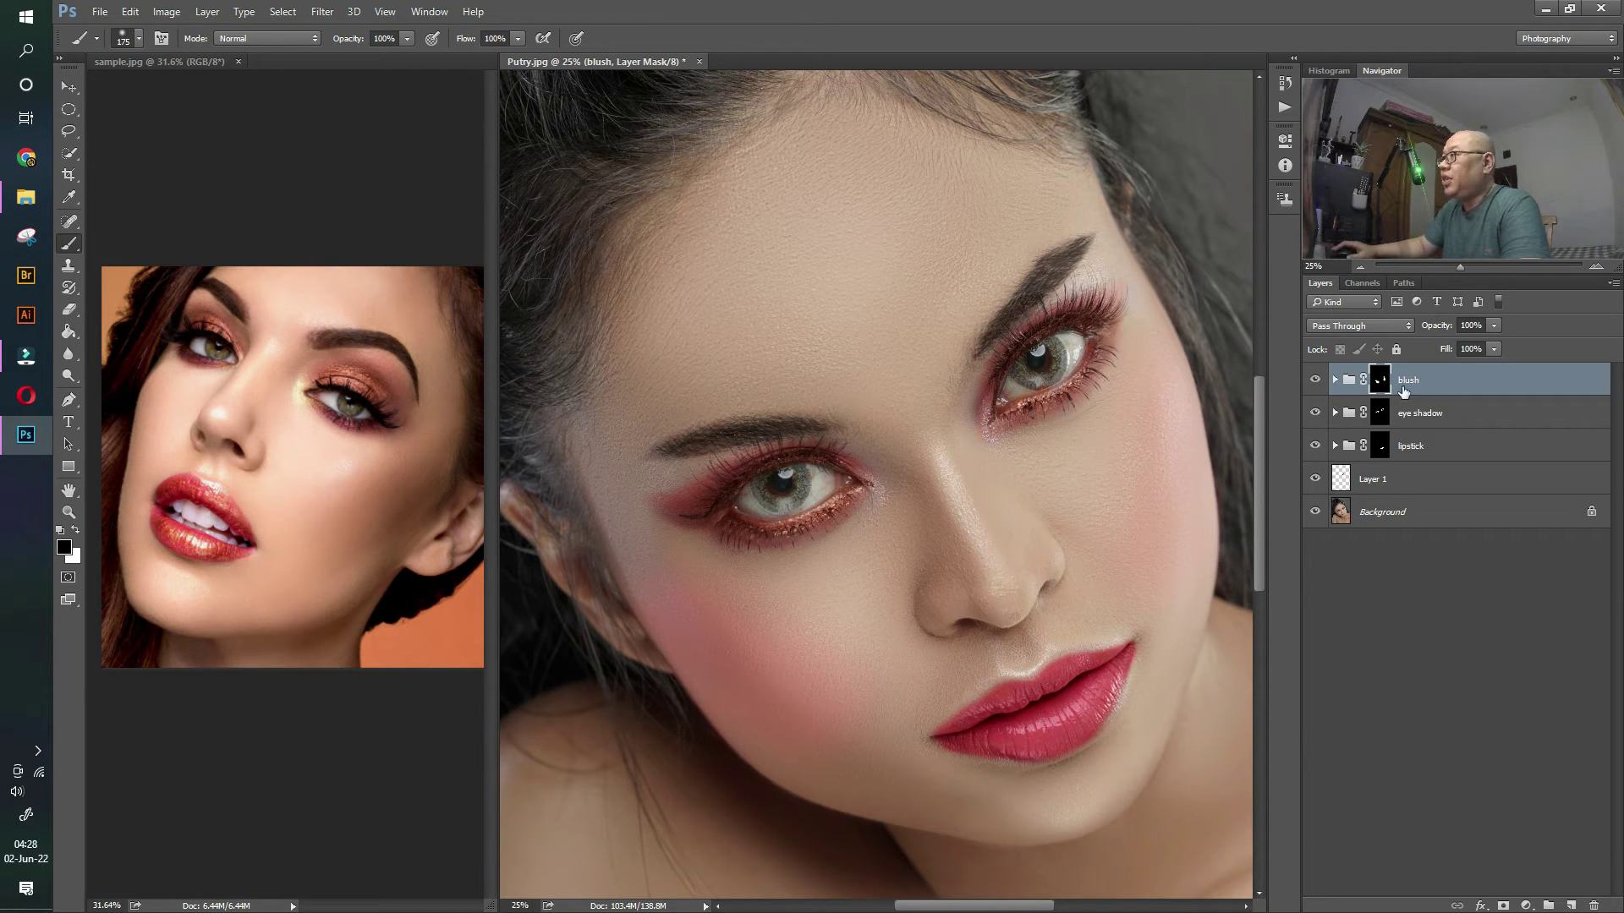
# - Expand the blush group and replace the pink shade with brown blush
pyautogui.click(1334, 381)
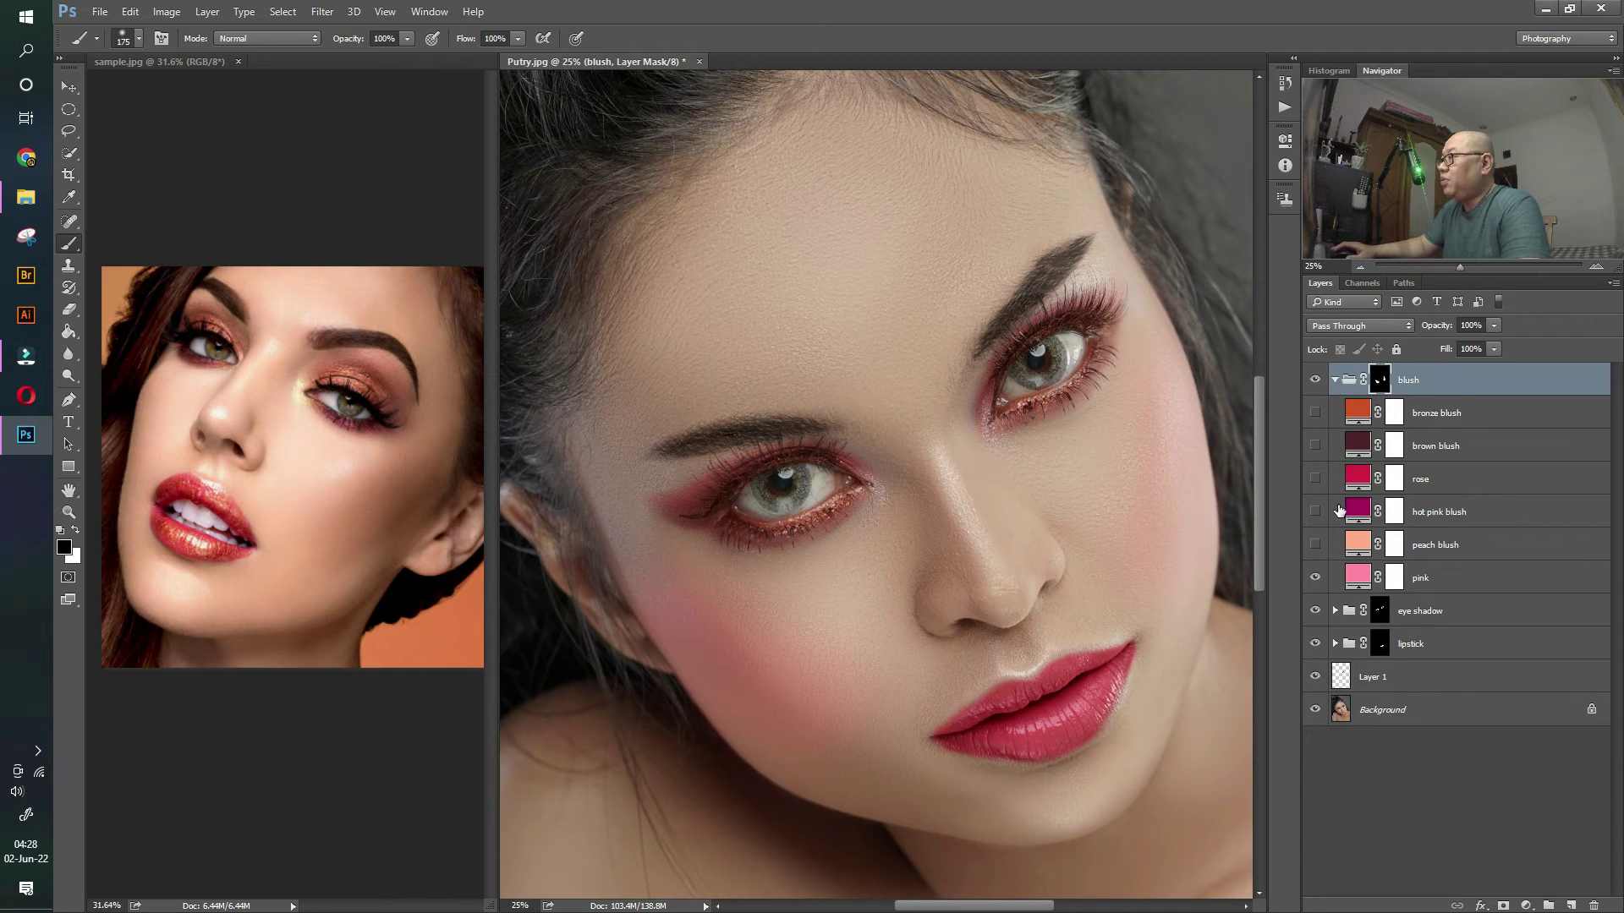
pyautogui.click(1315, 578)
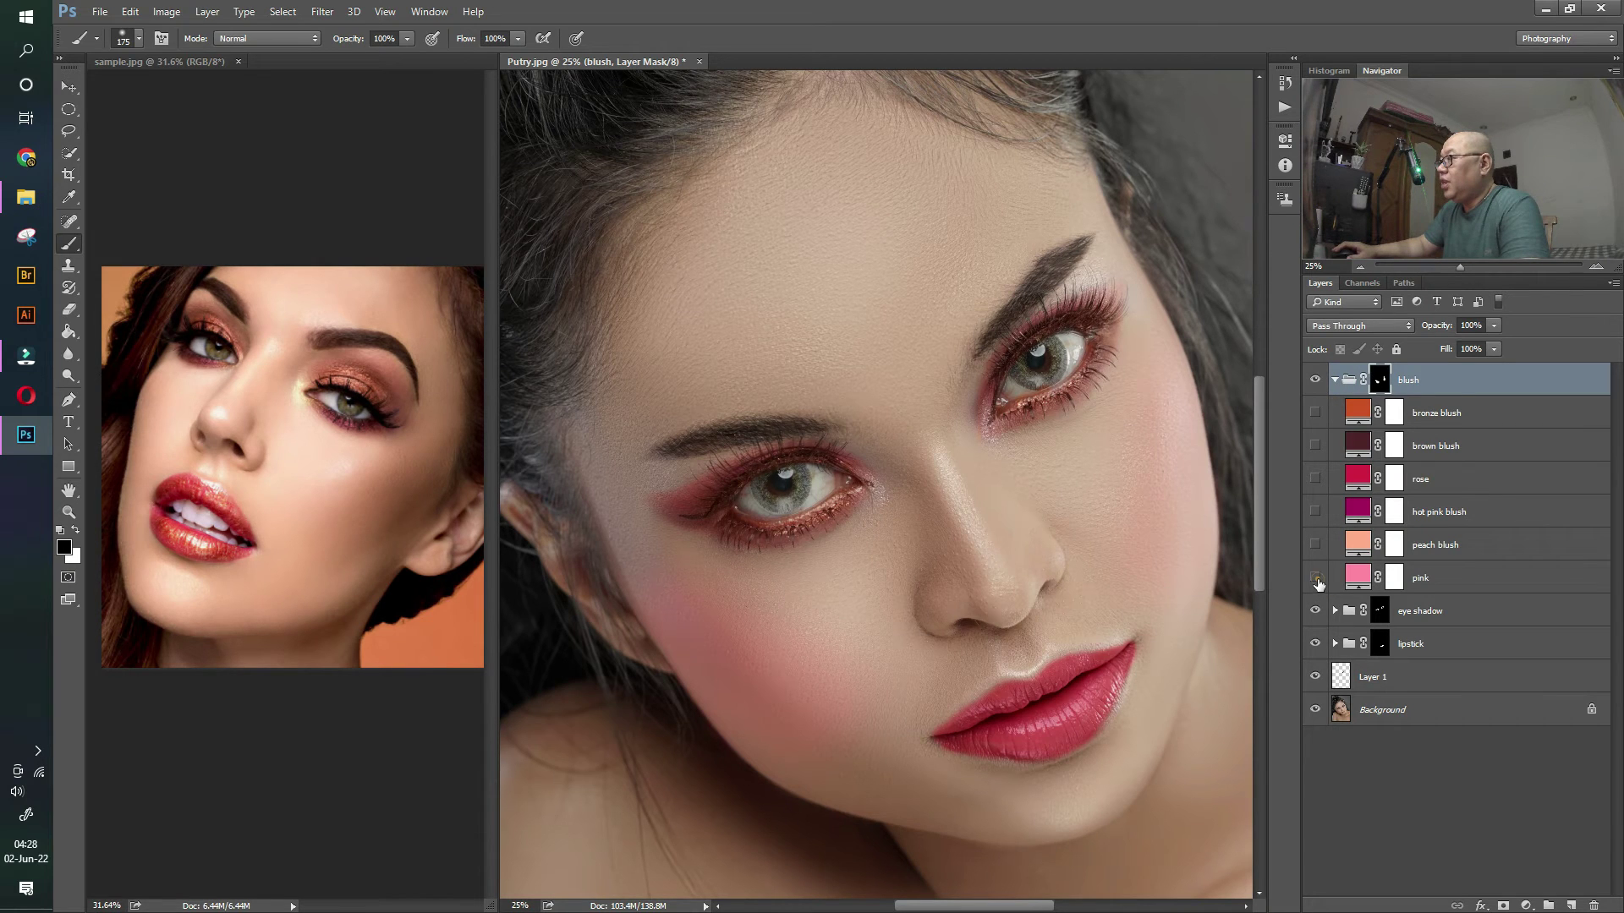
pyautogui.click(1315, 446)
pyautogui.click(1314, 446)
pyautogui.click(1315, 446)
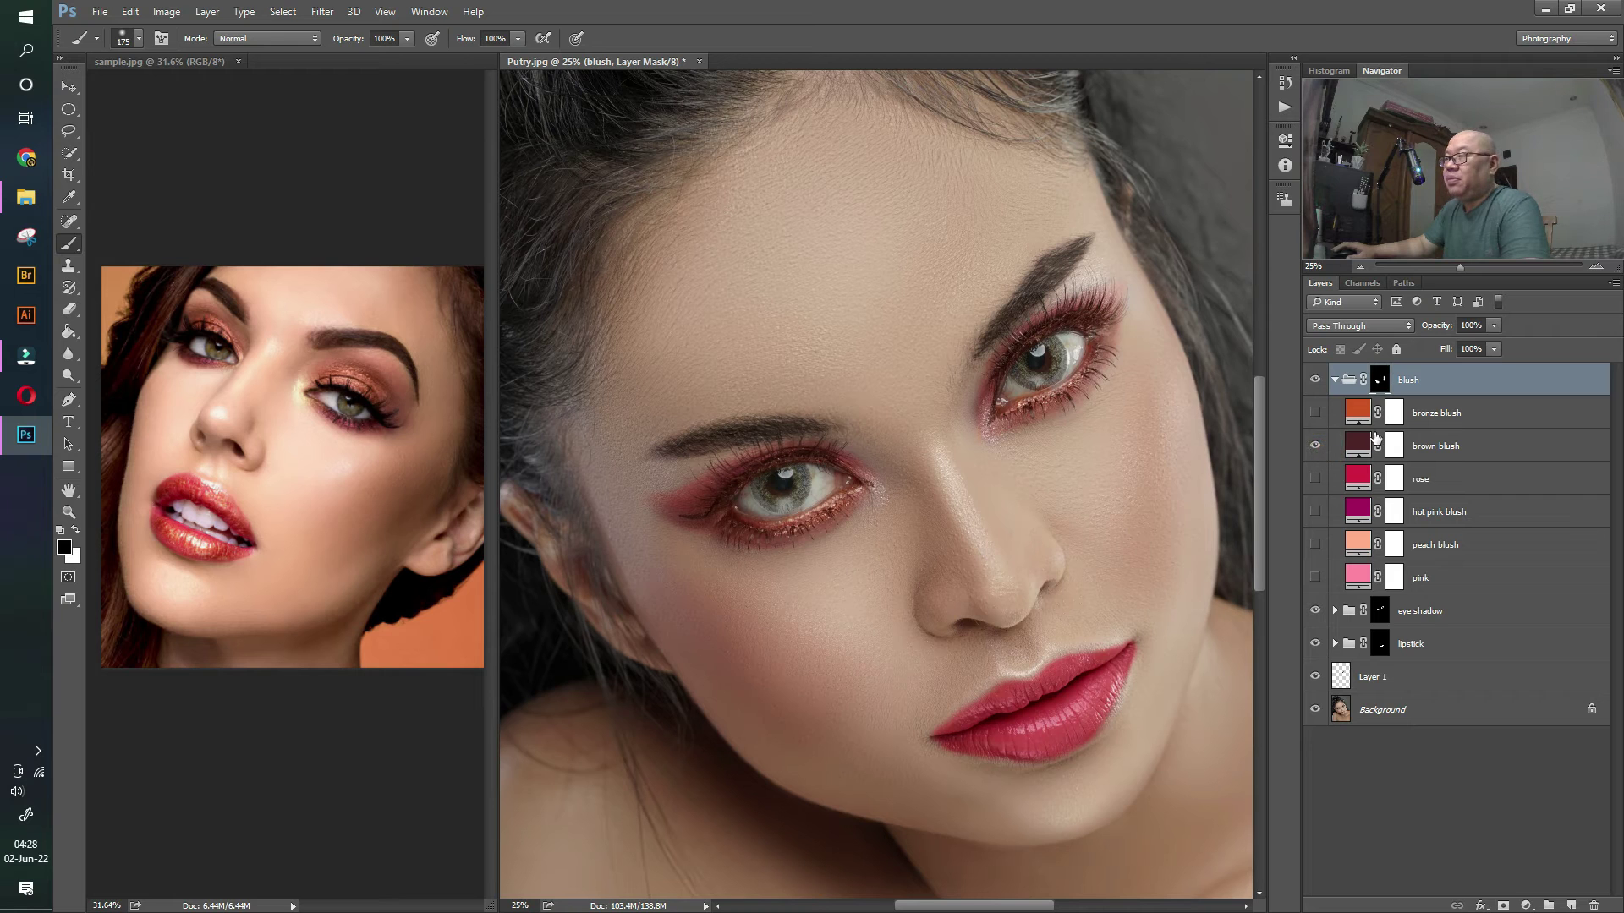
# - Try the bronze blush and rose shades separately and combined, return to brown blush alone, and collapse the group
pyautogui.click(1315, 446)
pyautogui.click(1315, 413)
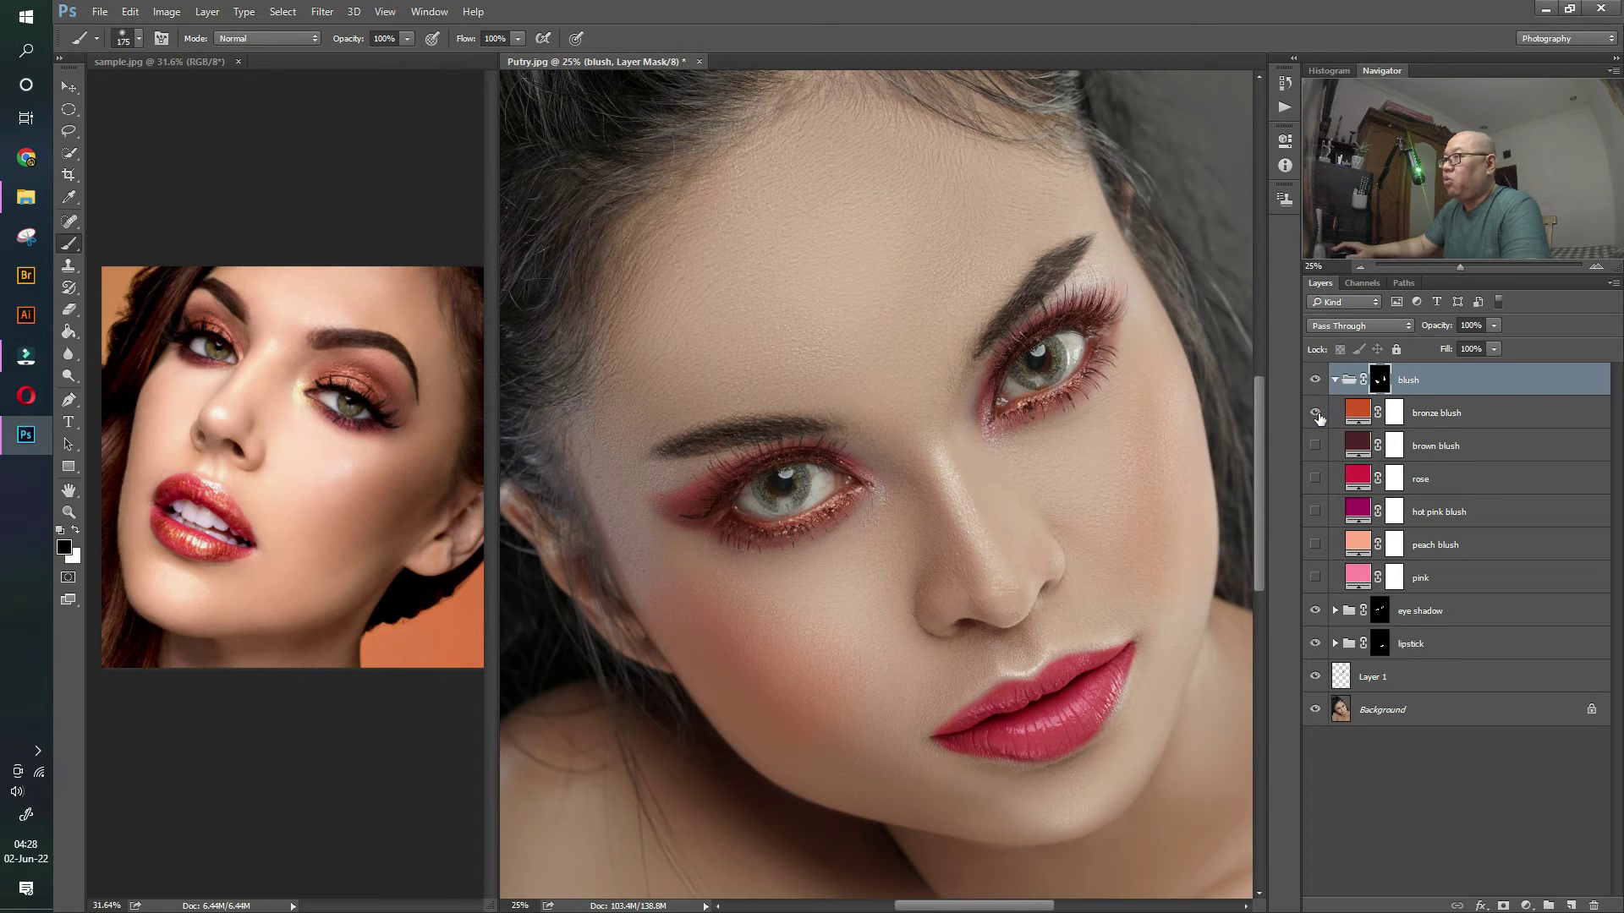
pyautogui.click(1315, 413)
pyautogui.click(1315, 479)
pyautogui.click(1316, 413)
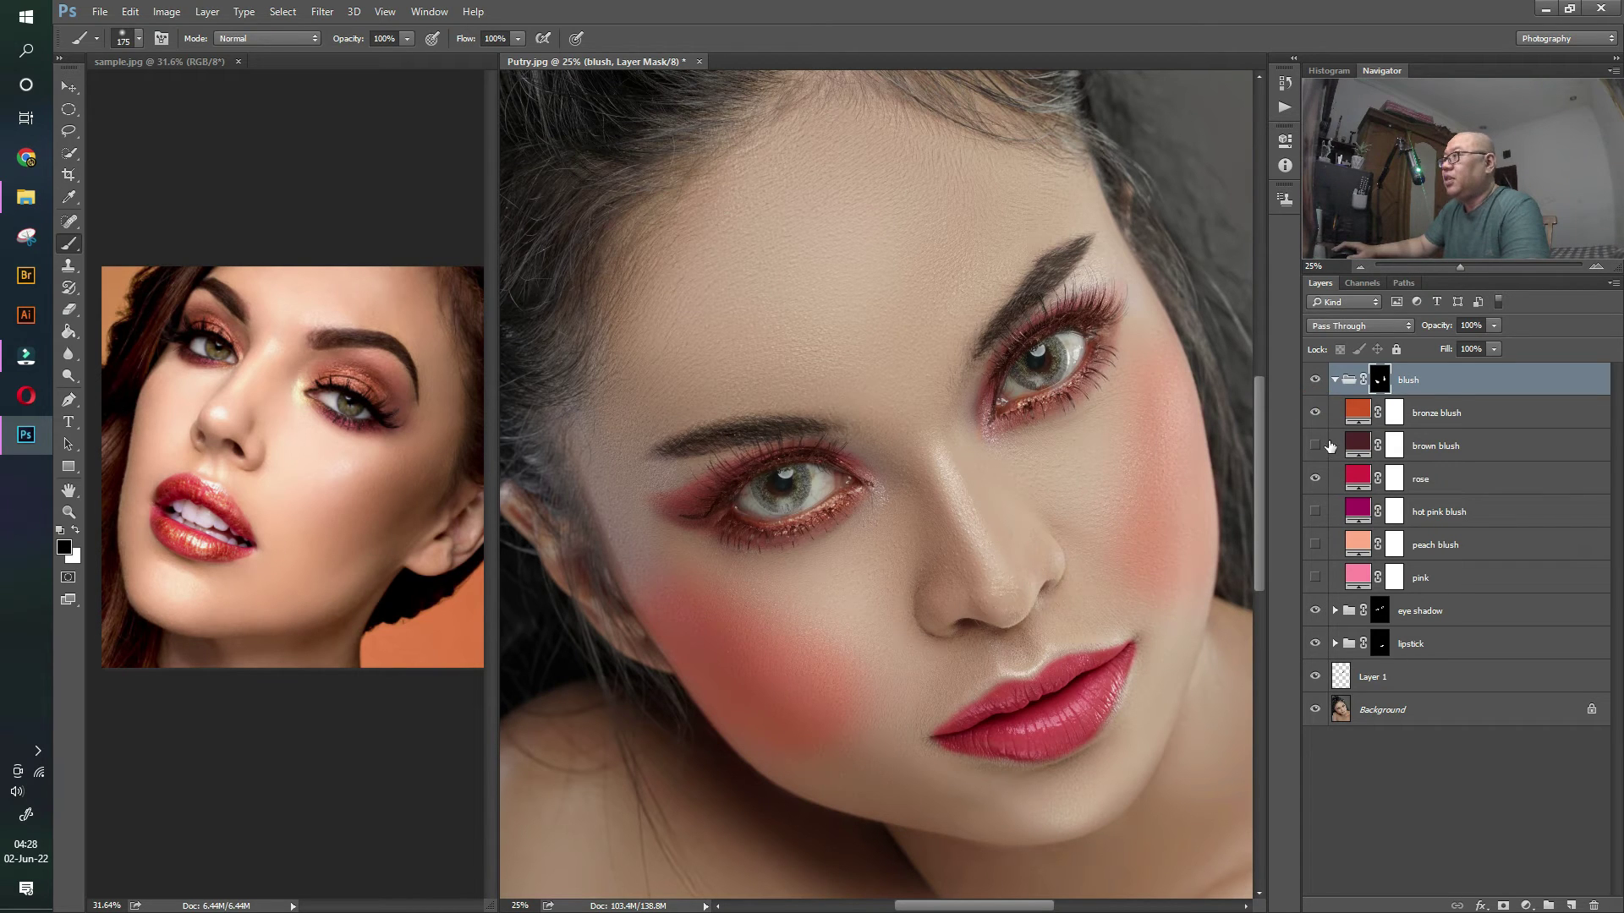
pyautogui.click(1314, 412)
pyautogui.click(1315, 479)
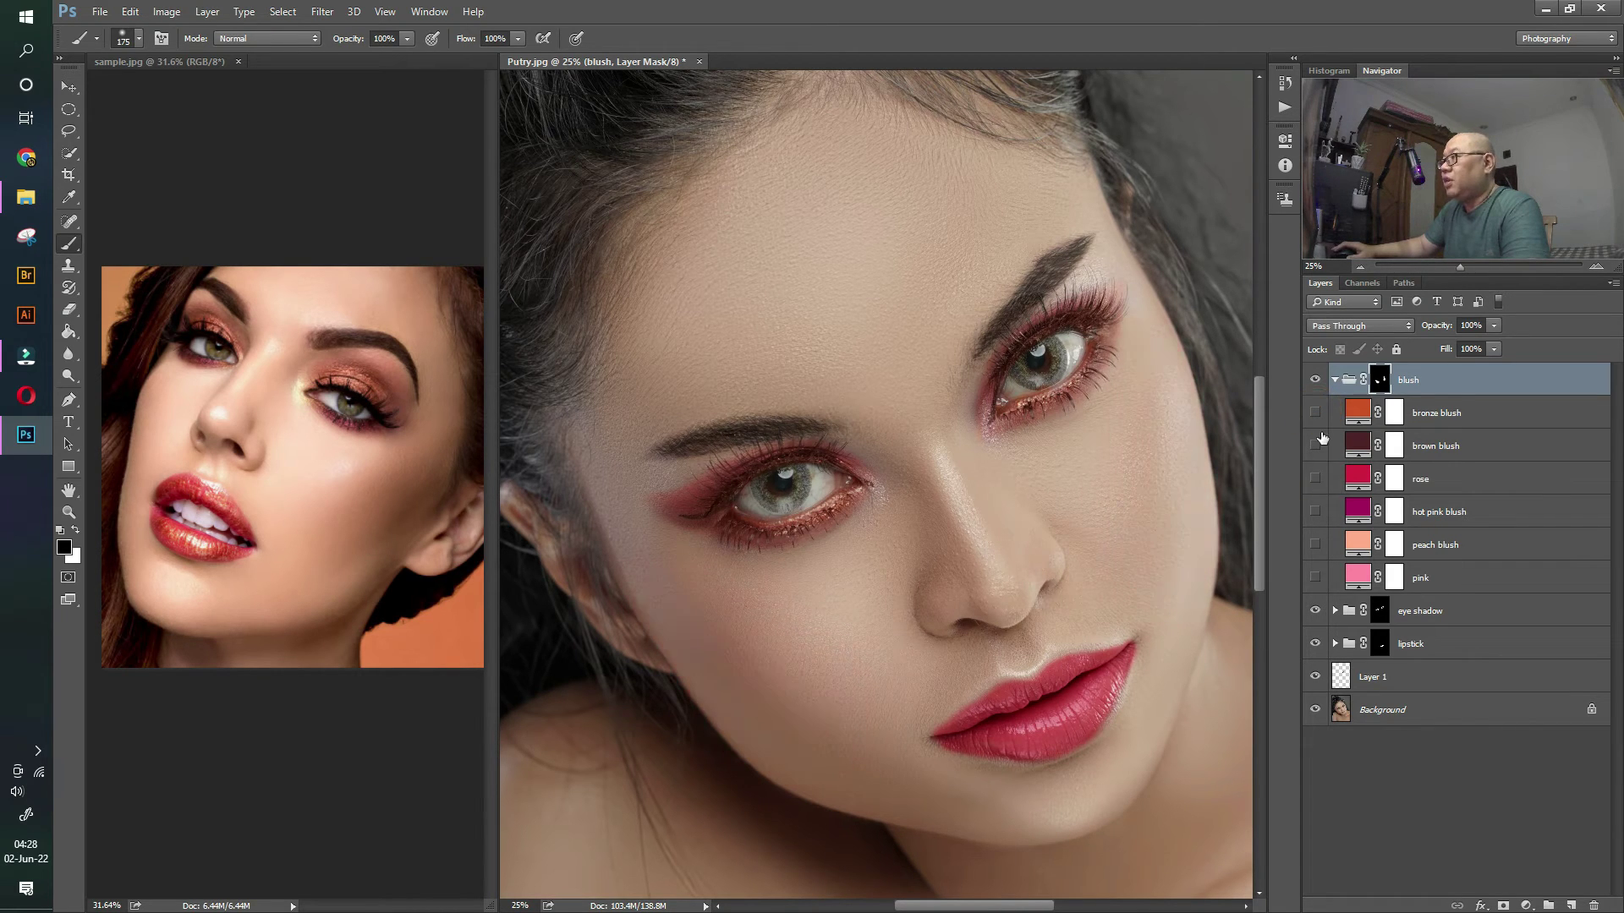
pyautogui.click(1316, 414)
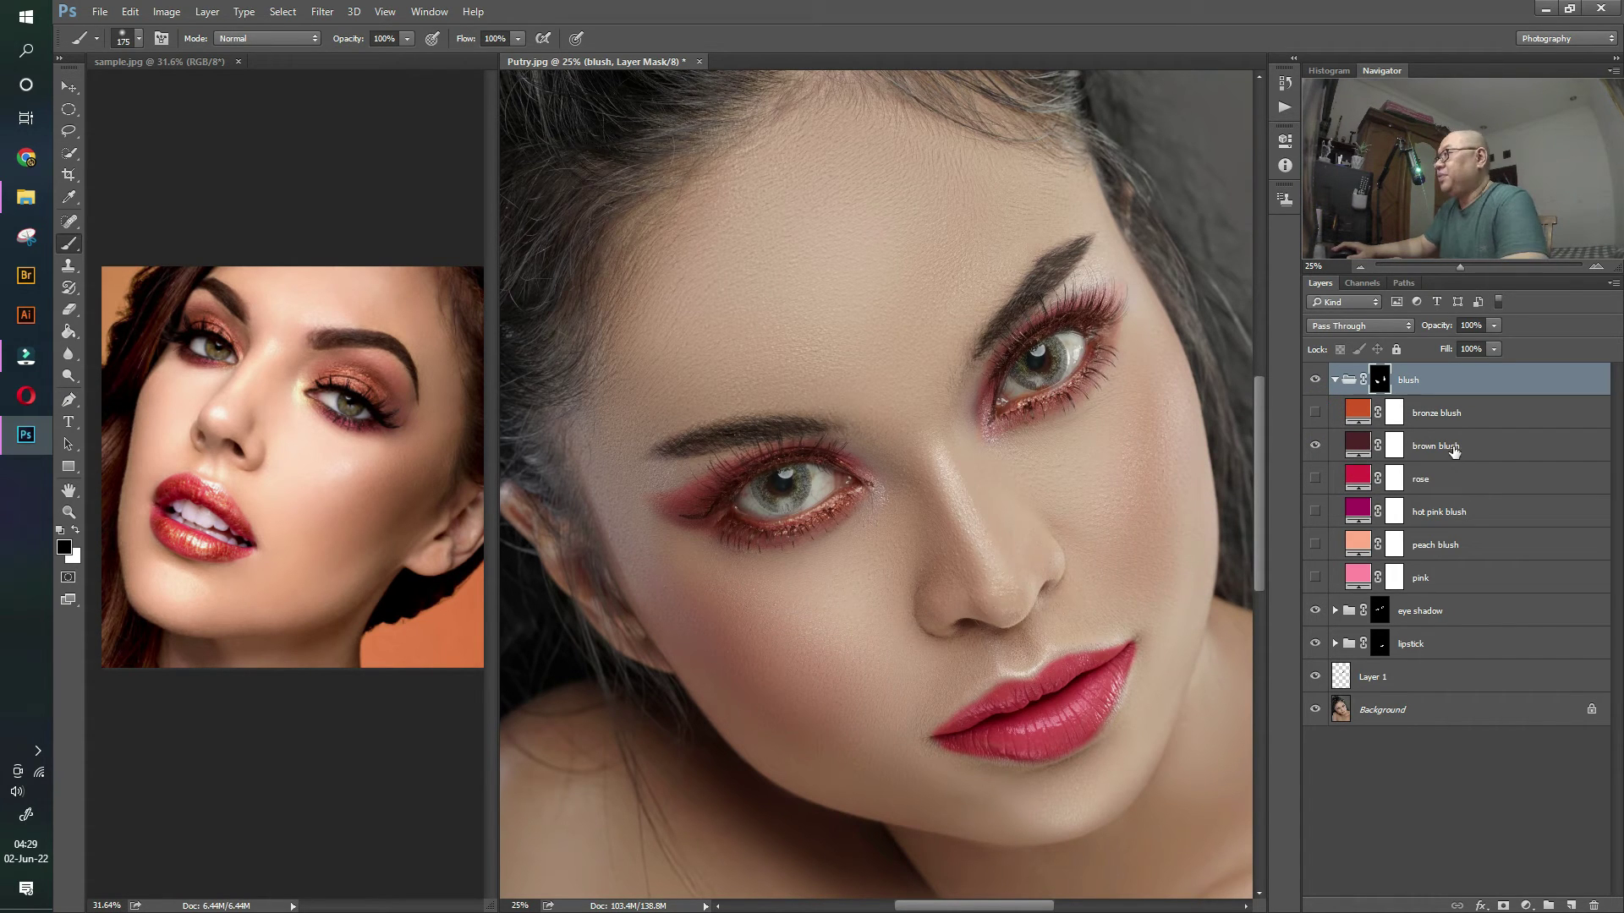
pyautogui.click(1335, 380)
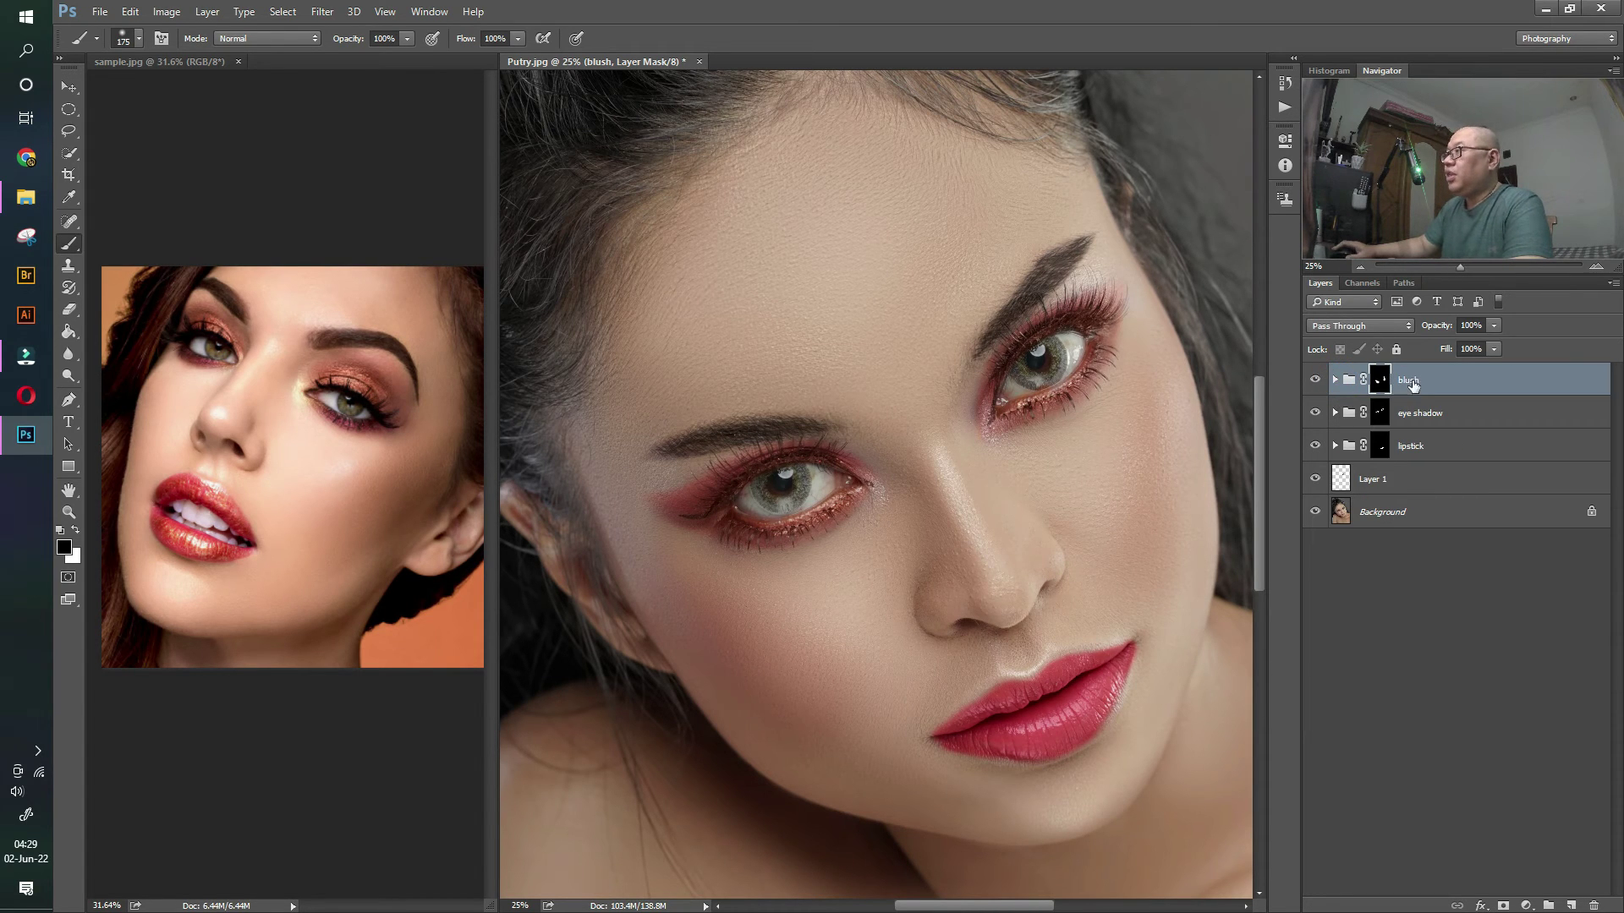
# - Run the Shadding (Countour) action from the HDX MakeUp set to add a masked bronzer layer
pyautogui.click(1282, 108)
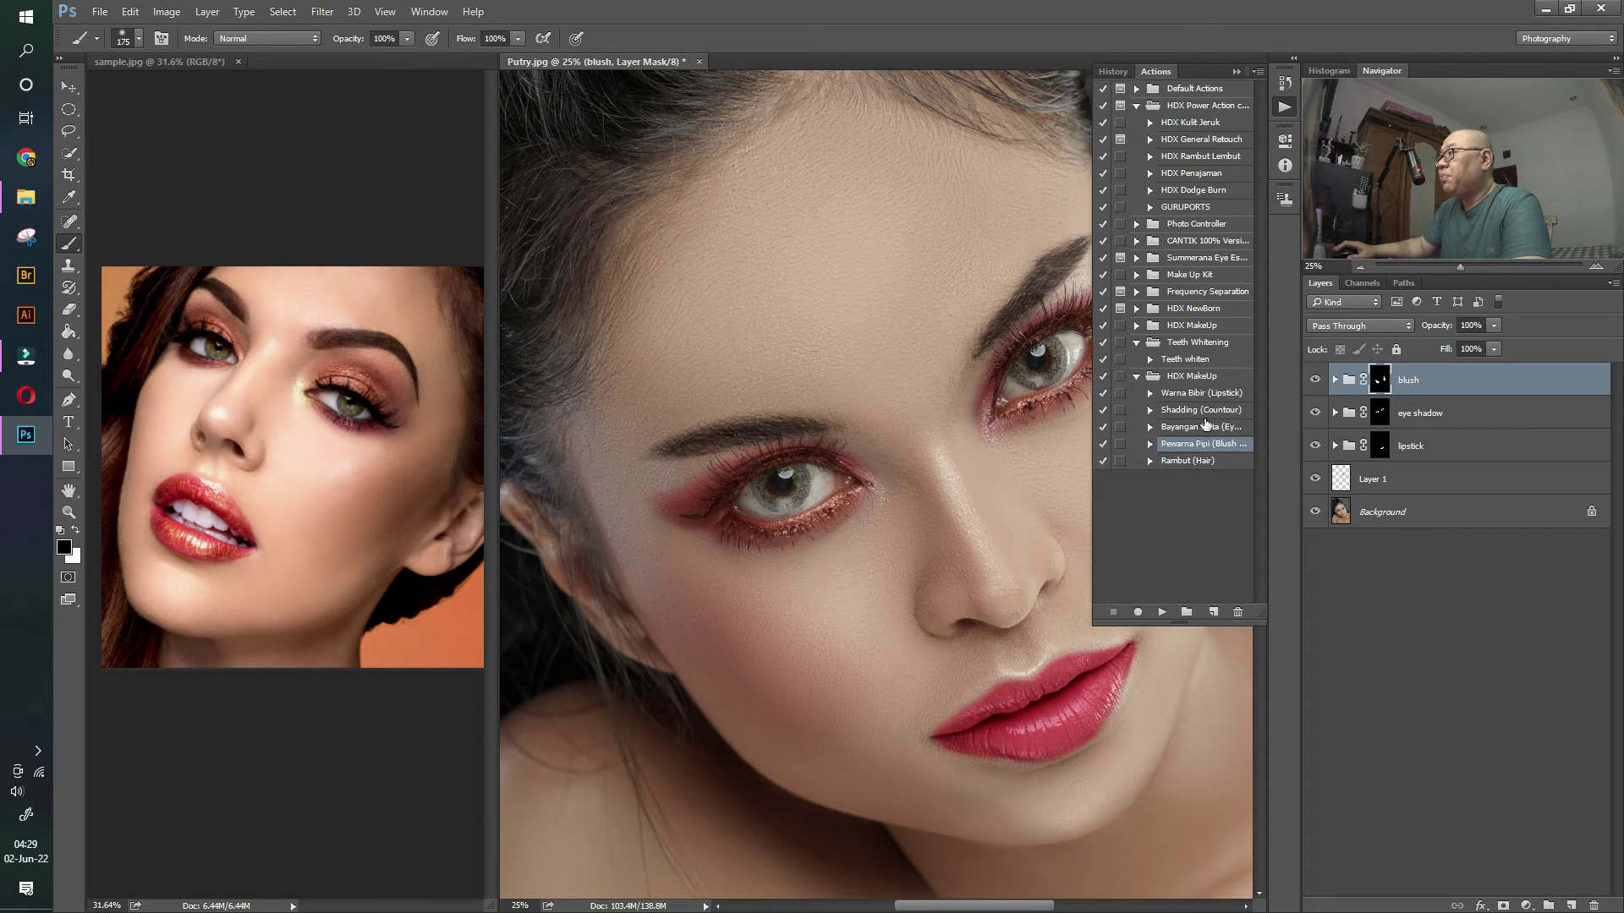
pyautogui.click(1181, 413)
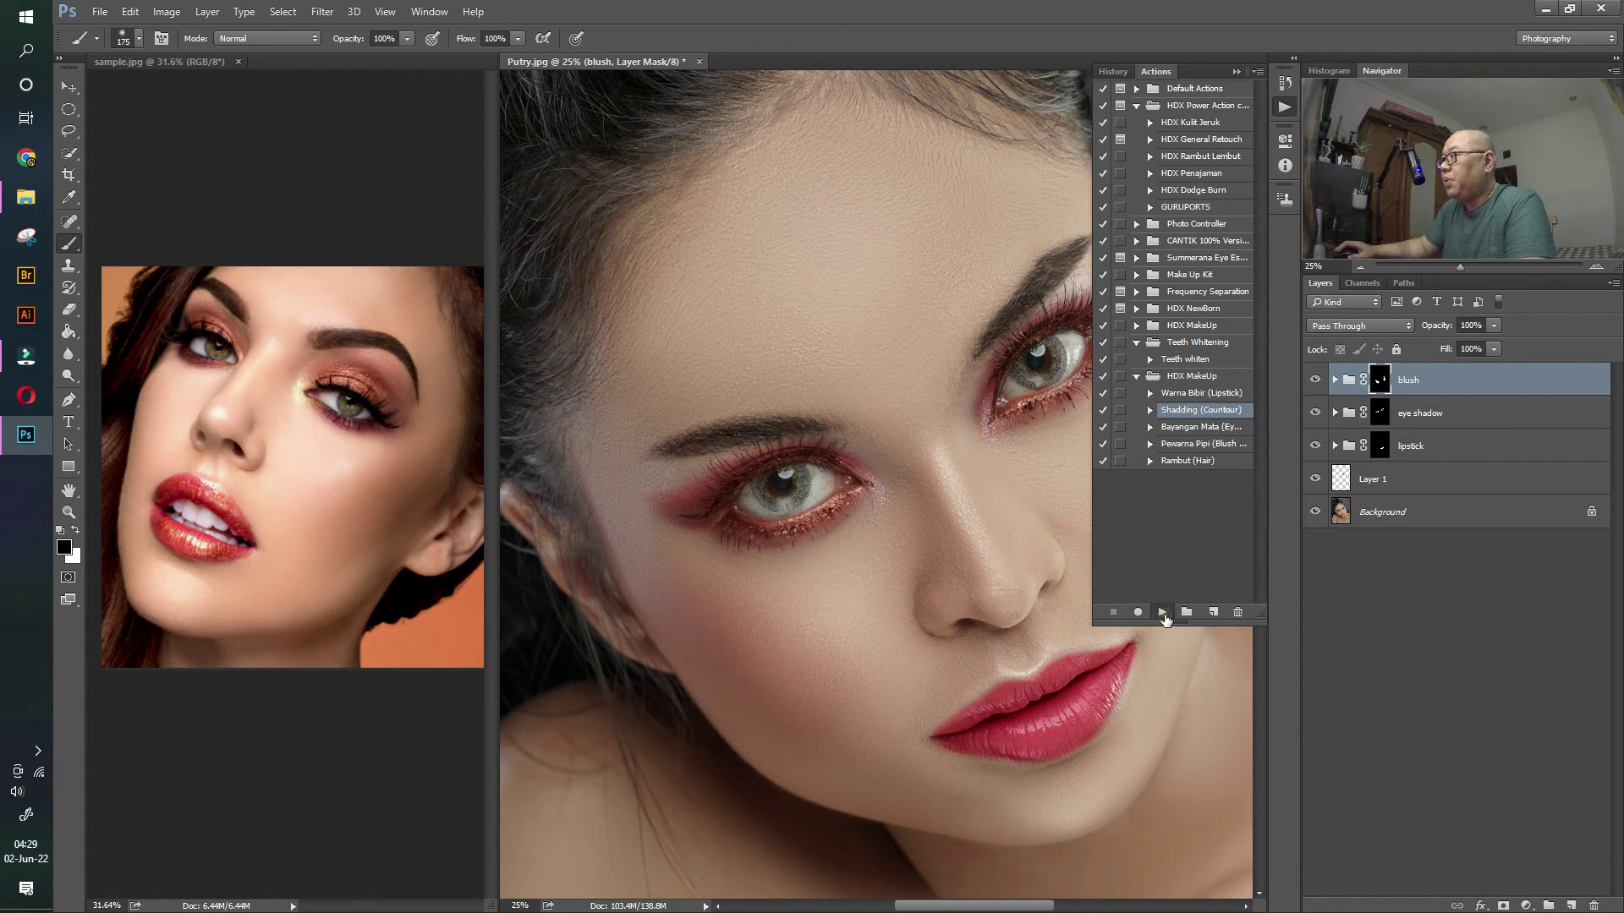
pyautogui.click(1164, 618)
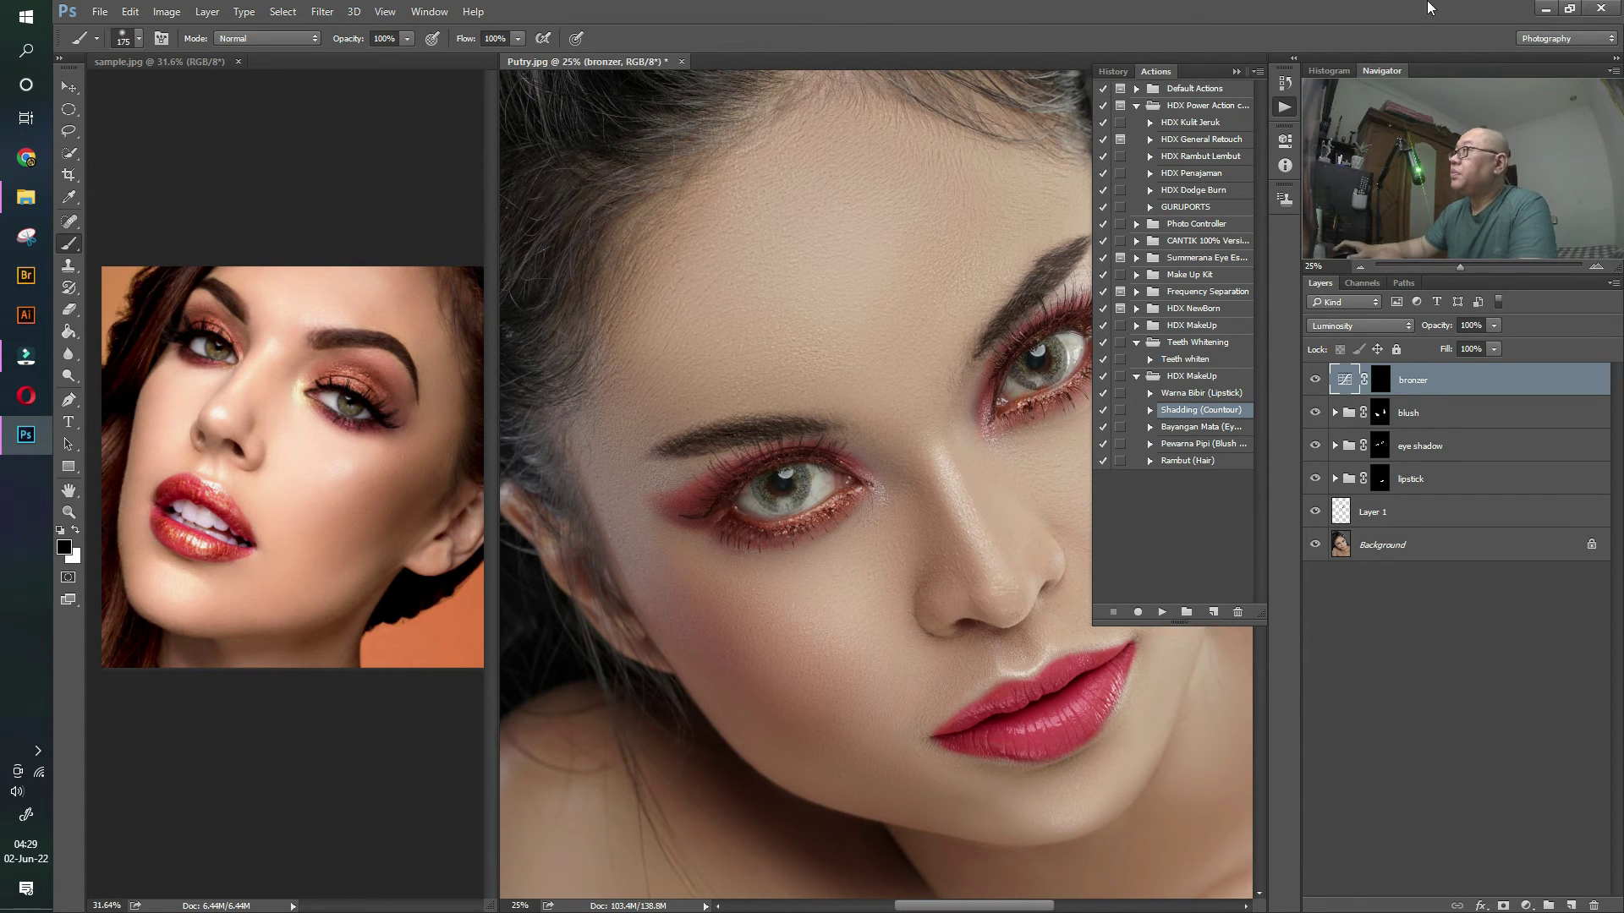
pyautogui.click(1236, 71)
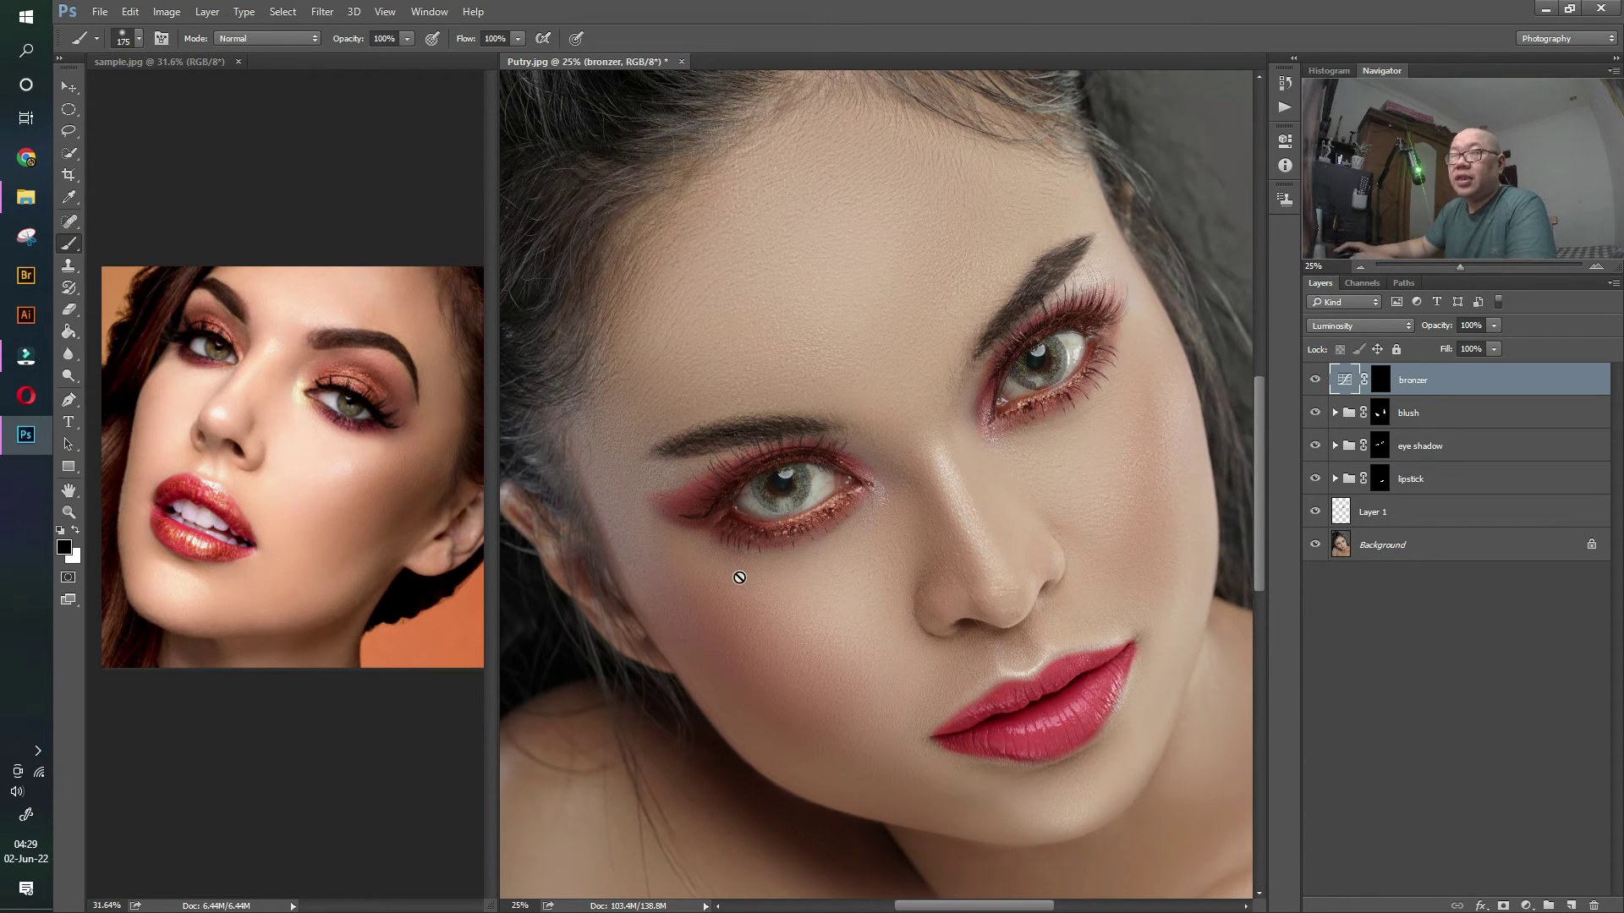
# - Brush white on the bronzer mask from the temple beside the ear along the cheek and jawline with a size 900 brush
pyautogui.hotkey('ctrl', '-')
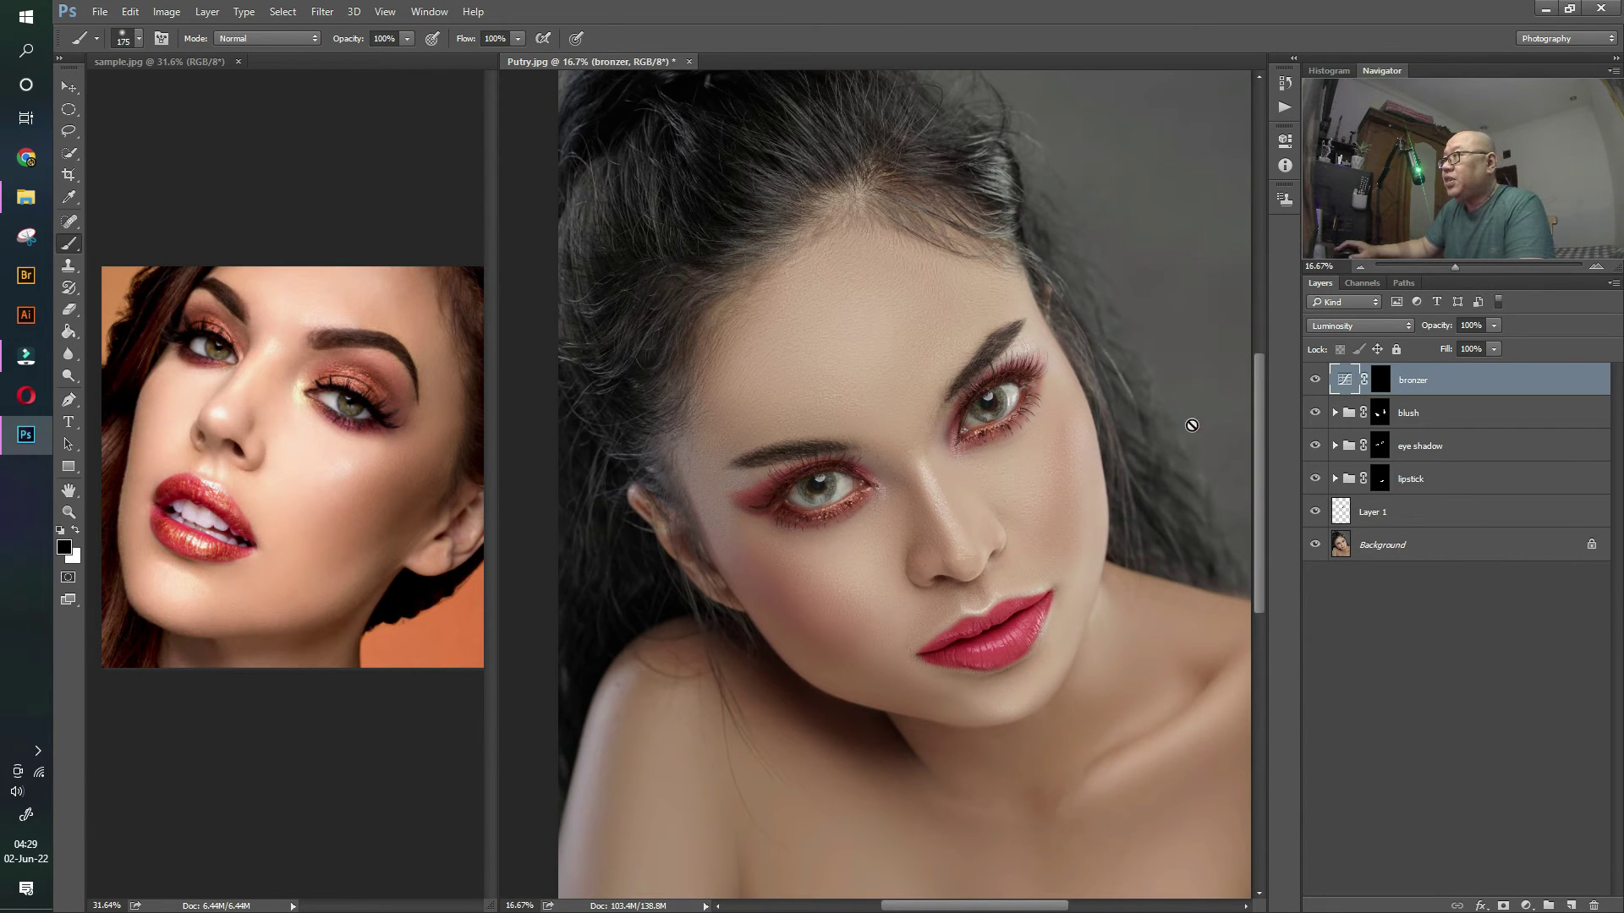
pyautogui.click(1380, 380)
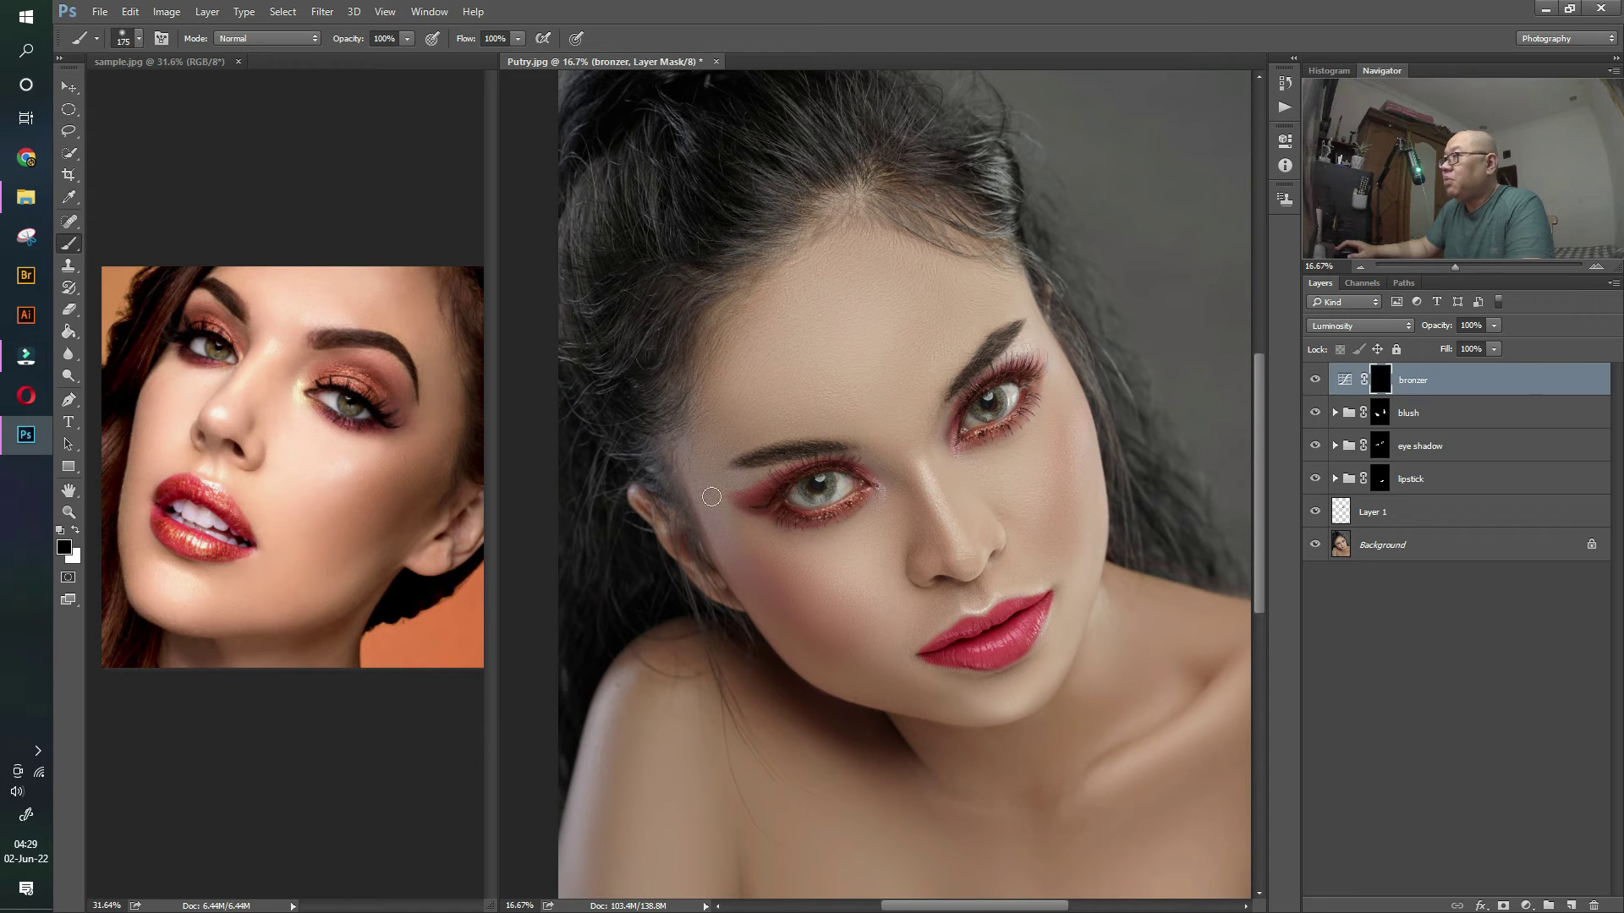
pyautogui.click(75, 530)
pyautogui.press(']')
pyautogui.press(']')
pyautogui.press(']')
pyautogui.press(']')
pyautogui.press(']')
pyautogui.press(']')
pyautogui.press(']')
pyautogui.moveTo(700, 508)
pyautogui.mouseDown()
pyautogui.moveTo(775, 619)
pyautogui.moveTo(847, 688)
pyautogui.moveTo(955, 732)
pyautogui.mouseUp()
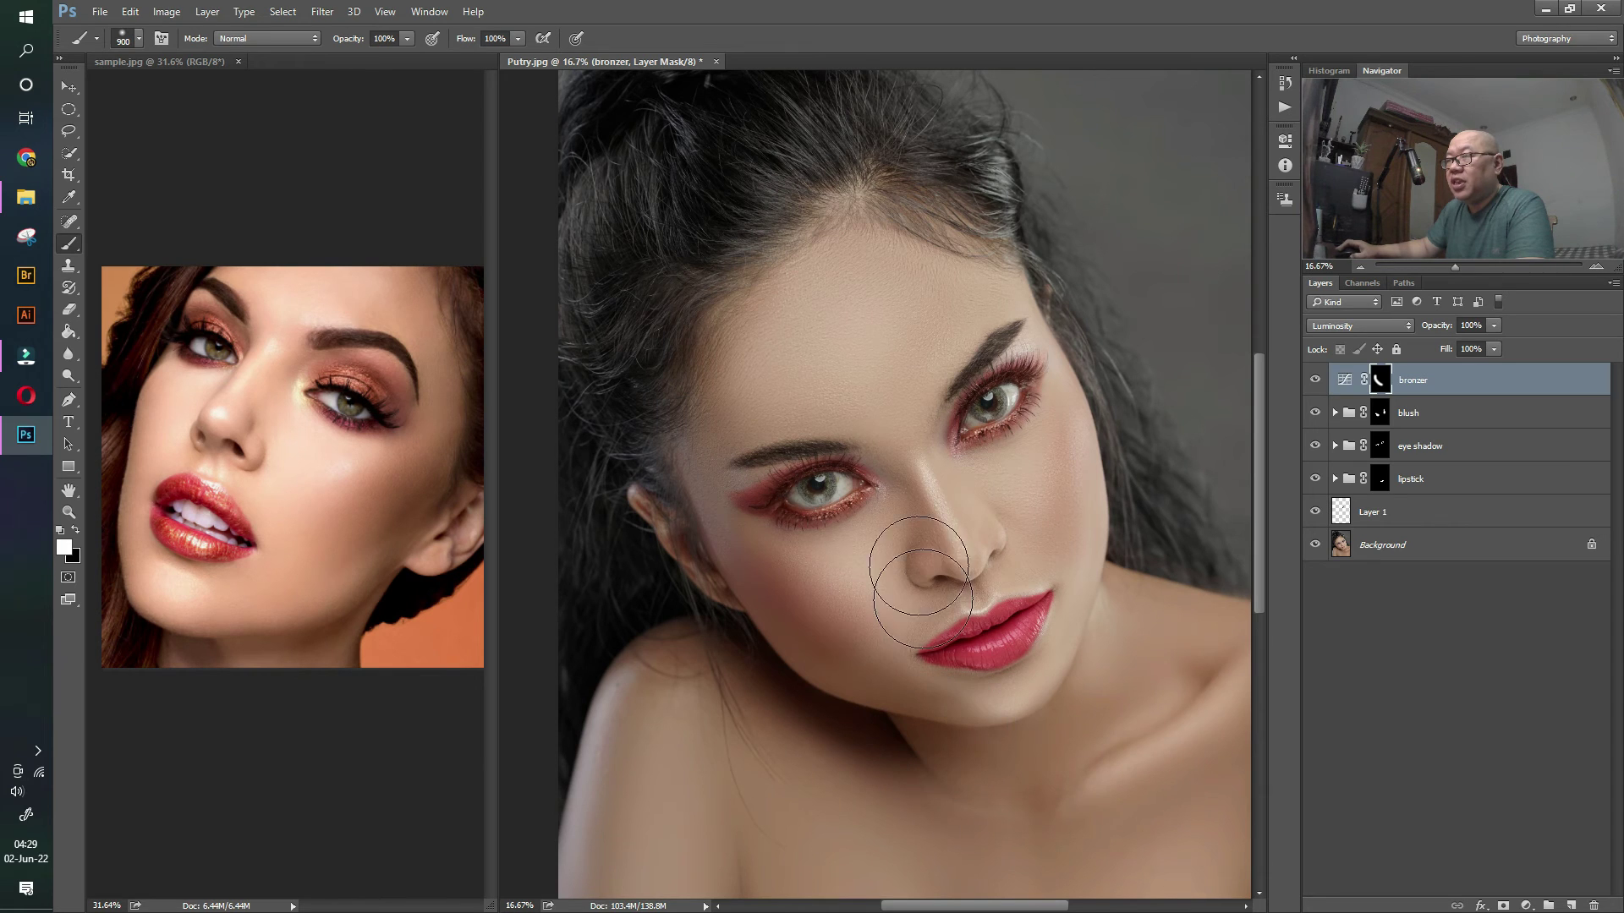
# - Paint a straight white stroke on the bronzer mask along the shaded side of the nose with a brush of about size 500
pyautogui.press('[')
pyautogui.press('[')
pyautogui.press('[')
pyautogui.press('[')
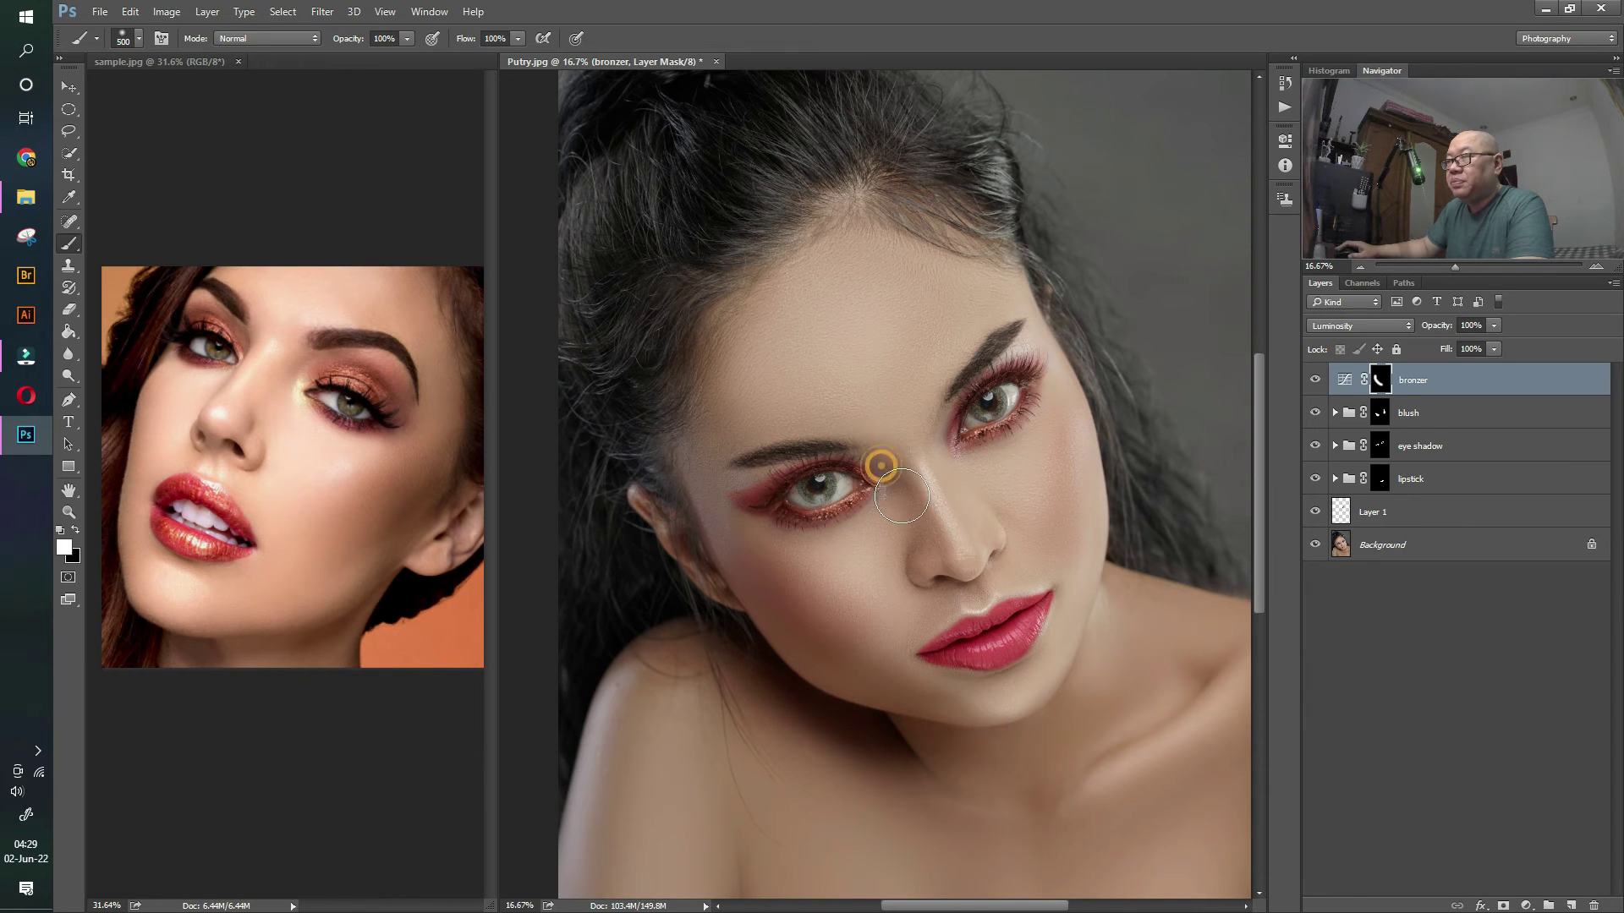
pyautogui.click(923, 560)
pyautogui.press('[')
pyautogui.keyDown('shift'); pyautogui.click(882, 466); pyautogui.keyUp('shift')
# - Brush white on the bronzer mask over the neck shadow beneath the jaw and beside the far shoulder with a size 700 brush
pyautogui.press(']')
pyautogui.press(']')
pyautogui.press(']')
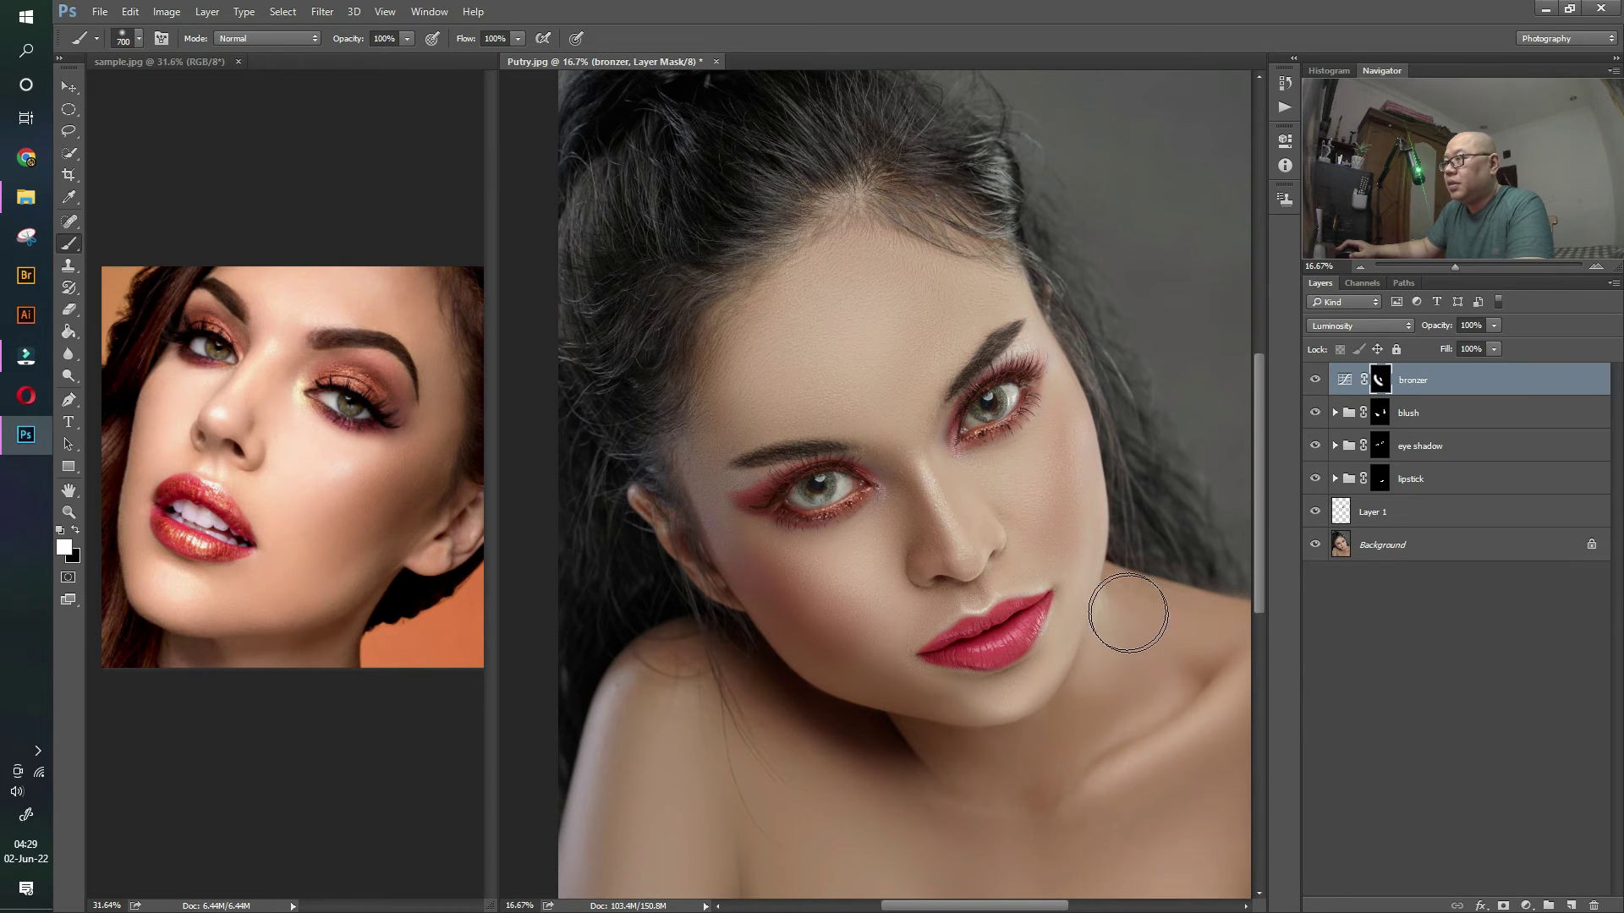
pyautogui.click(1141, 619)
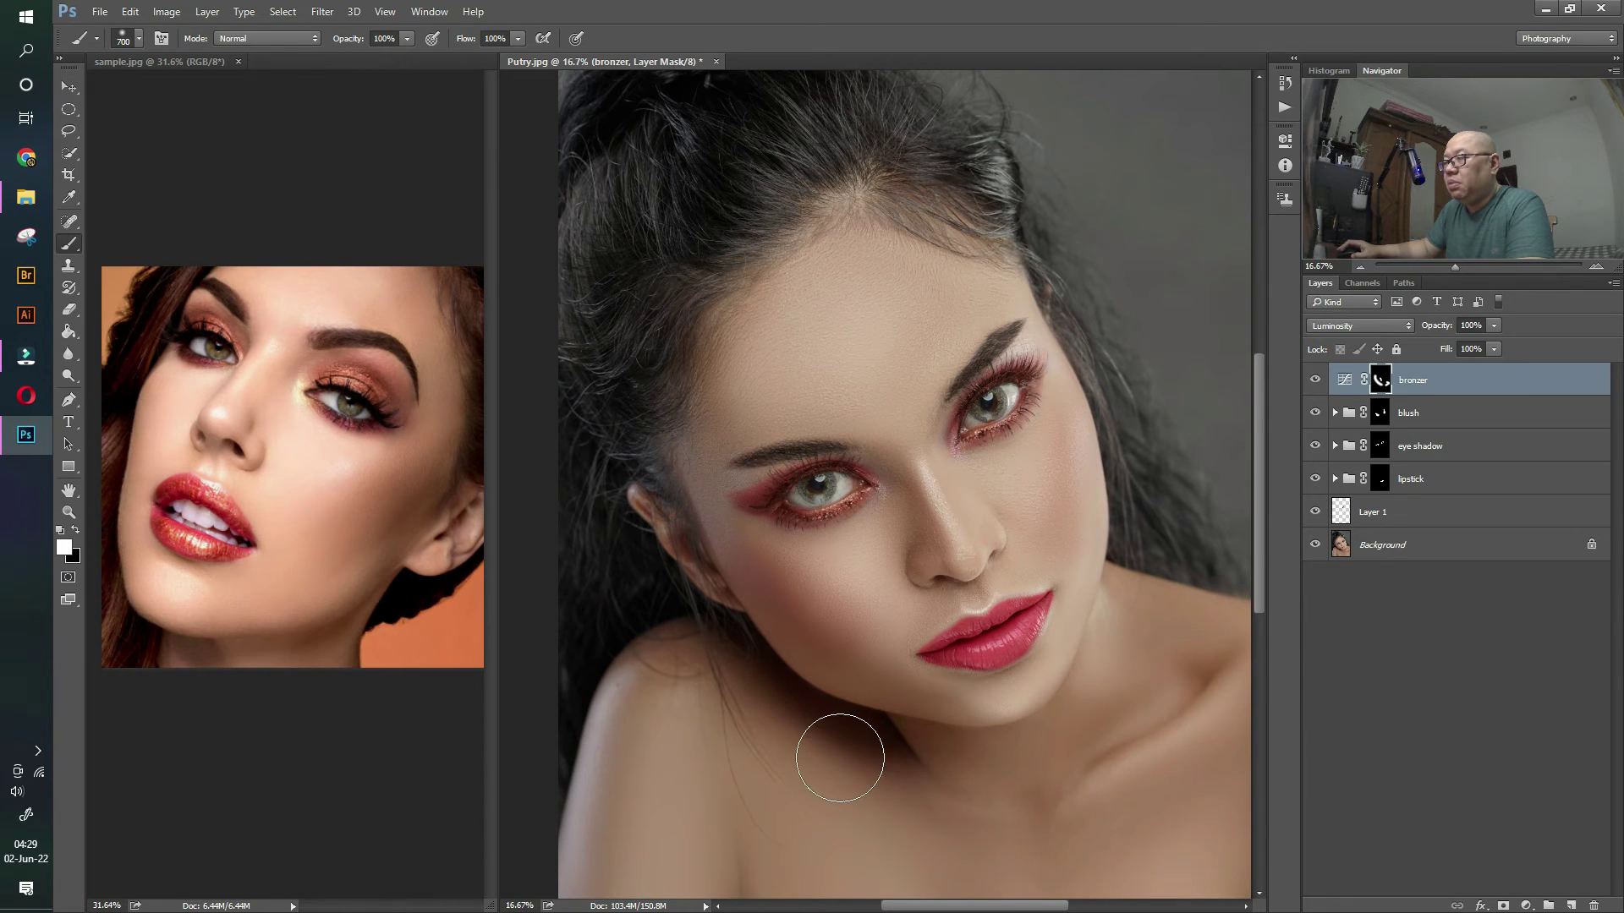
# - Contour the near arm on the bronzer mask, using a size 800 brush on its inner fold and size 600 on its outer edge
pyautogui.scroll(-3, 659, 710)
pyautogui.press(']')
pyautogui.click(712, 687)
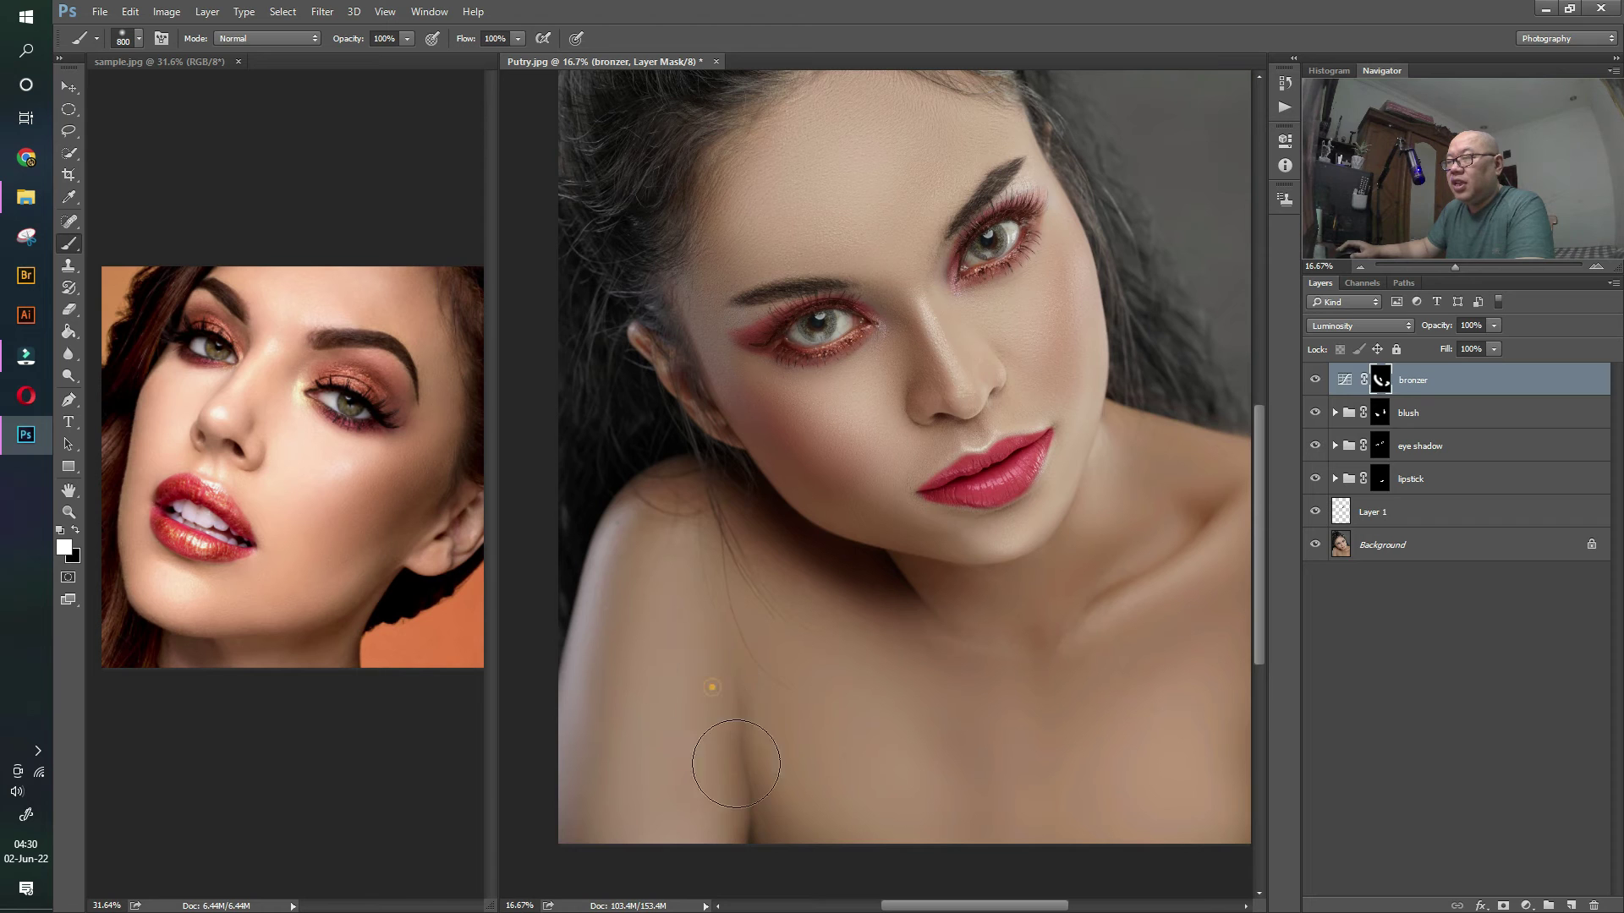
pyautogui.press('[')
pyautogui.press('[')
pyautogui.click(643, 522)
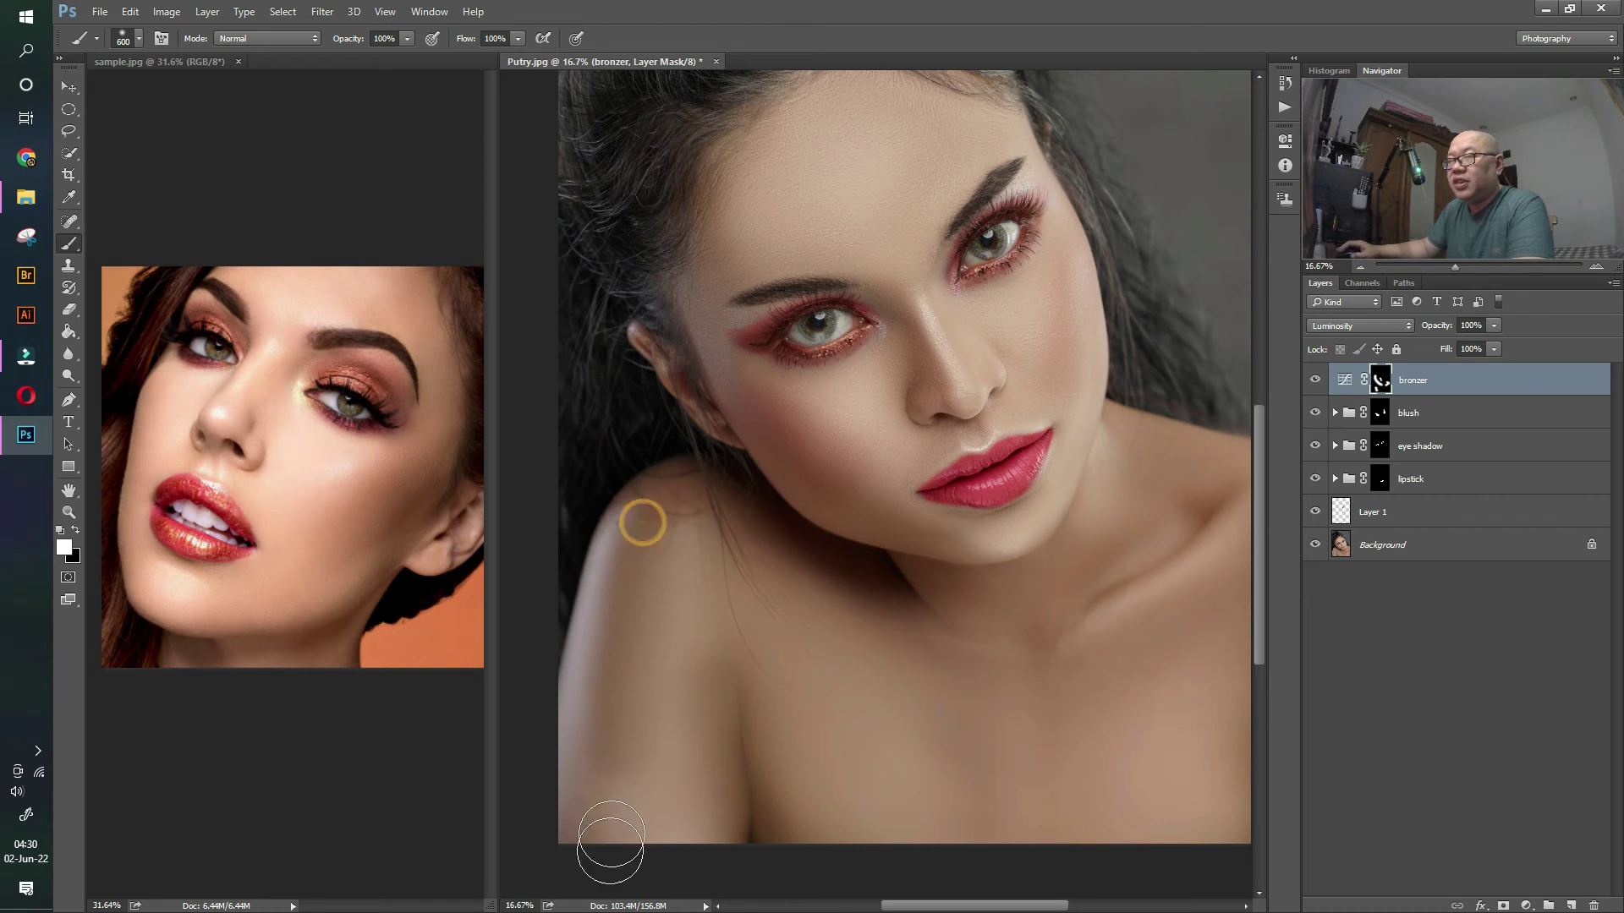
# - Brush white on the bronzer mask across the base of the neck and the lower chest with a size 900 brush
pyautogui.press(']')
pyautogui.press(']')
pyautogui.press(']')
pyautogui.click(888, 624)
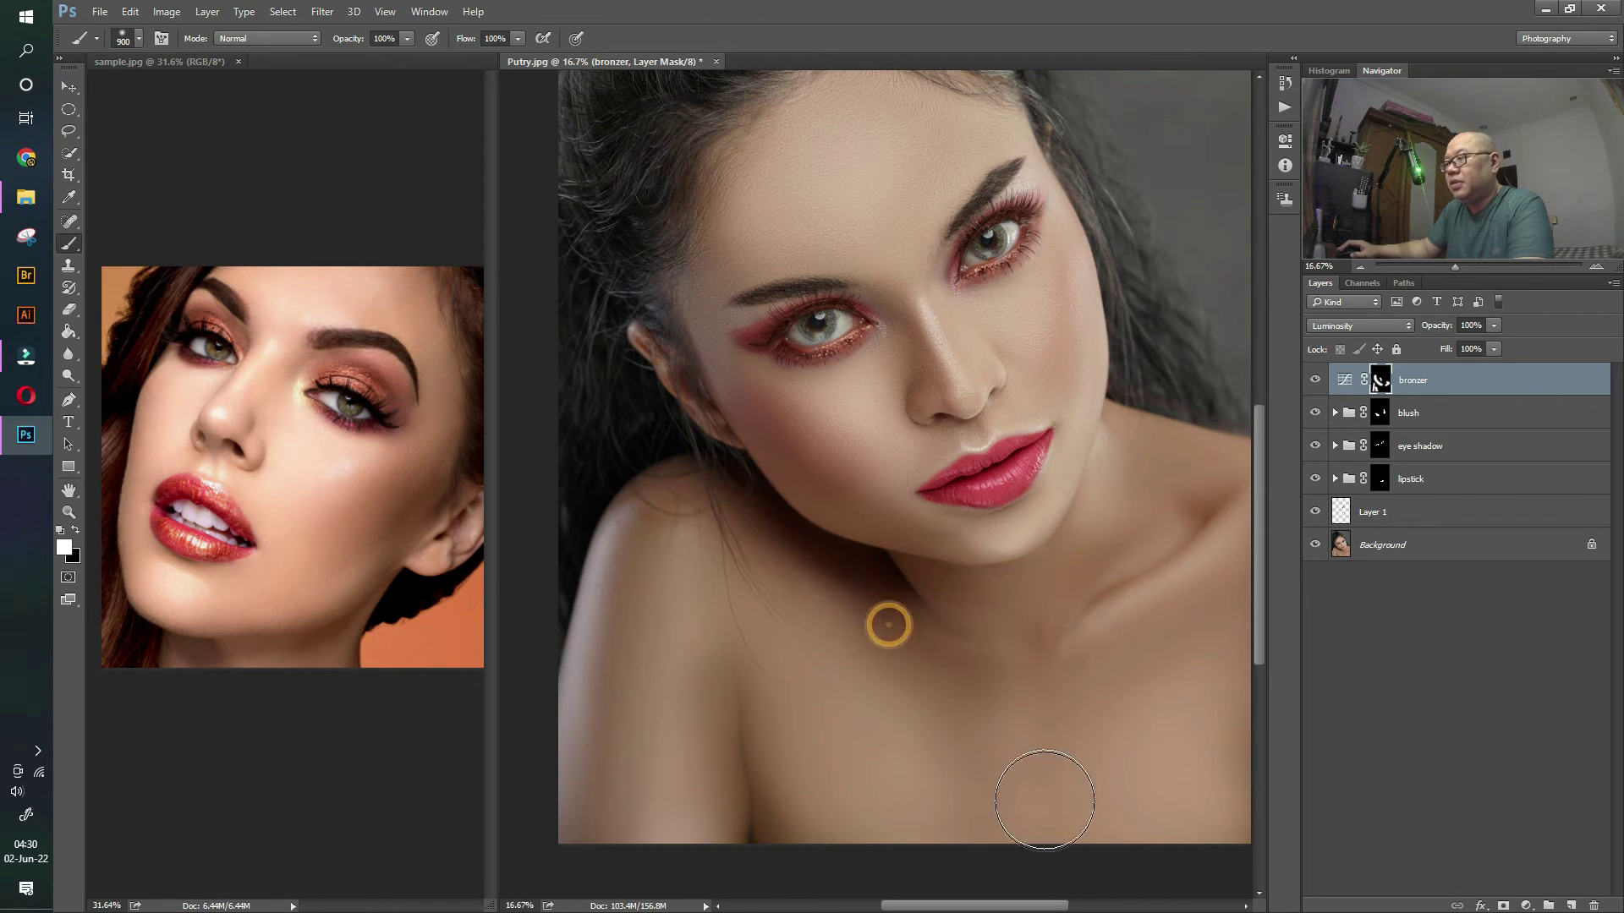
pyautogui.click(1044, 799)
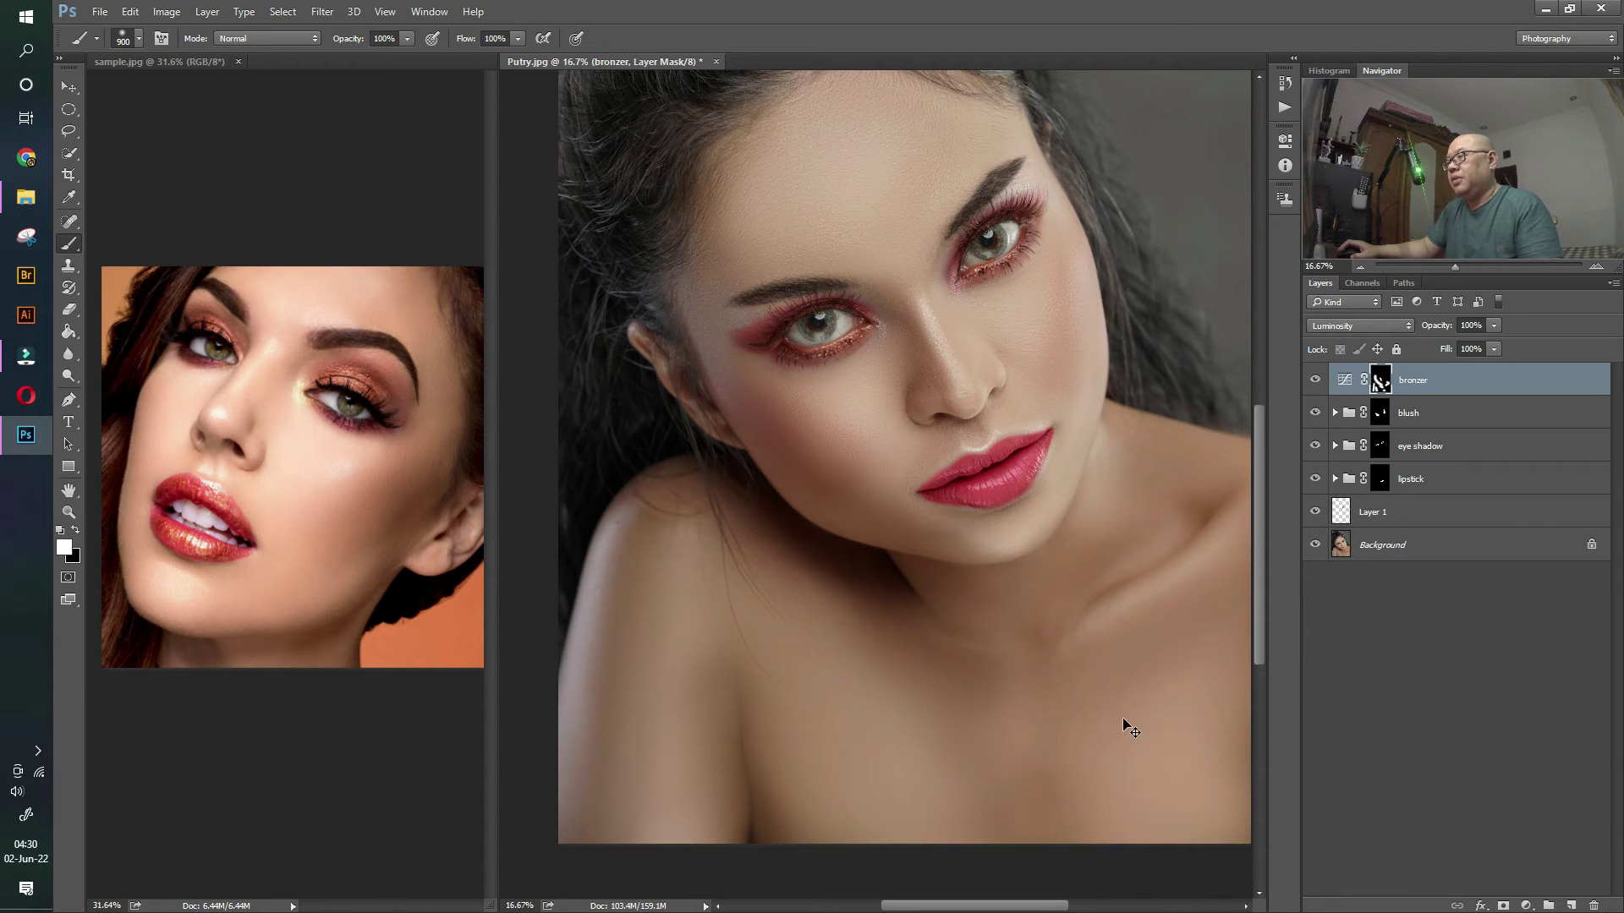
# - Extend the white bronzer mask painting over the collarbone and far shoulder, below the chin and around the forehead hairline
pyautogui.click(1023, 702)
pyautogui.moveTo(1214, 606); pyautogui.dragTo(1134, 652)
pyautogui.moveTo(1178, 576); pyautogui.dragTo(1072, 705)
pyautogui.click(1038, 522)
pyautogui.moveTo(887, 198)
pyautogui.mouseDown()
pyautogui.moveTo(660, 153)
pyautogui.moveTo(547, 327)
pyautogui.moveTo(572, 319)
pyautogui.mouseUp()
pyautogui.moveTo(961, 236)
pyautogui.mouseDown()
pyautogui.moveTo(1049, 398)
pyautogui.moveTo(1063, 503)
pyautogui.moveTo(1058, 478)
pyautogui.moveTo(1081, 504)
pyautogui.moveTo(1058, 509)
pyautogui.moveTo(1141, 424)
pyautogui.mouseUp()
pyautogui.moveTo(615, 339)
pyautogui.mouseDown()
pyautogui.moveTo(677, 506)
pyautogui.moveTo(673, 478)
pyautogui.moveTo(777, 567)
pyautogui.moveTo(707, 511)
pyautogui.moveTo(652, 380)
pyautogui.mouseUp()
# - Reduce the brush to size 250 and compare the whole portrait with the bronzer layer hidden and shown
pyautogui.press('[')
pyautogui.press('[')
pyautogui.press('[')
pyautogui.press('[')
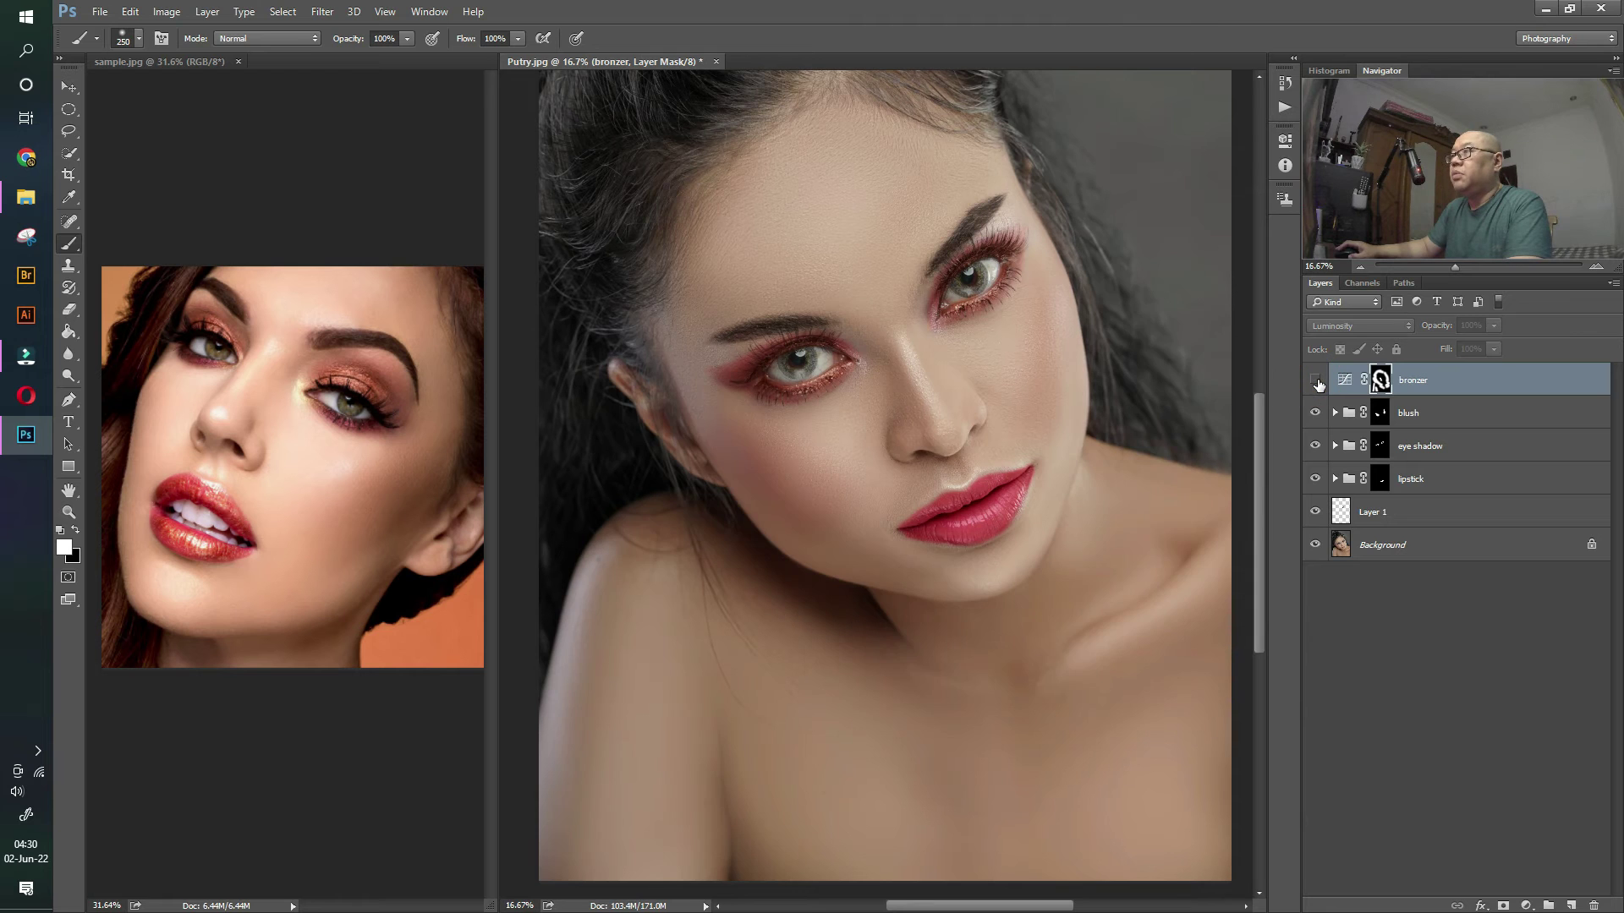
pyautogui.click(1315, 380)
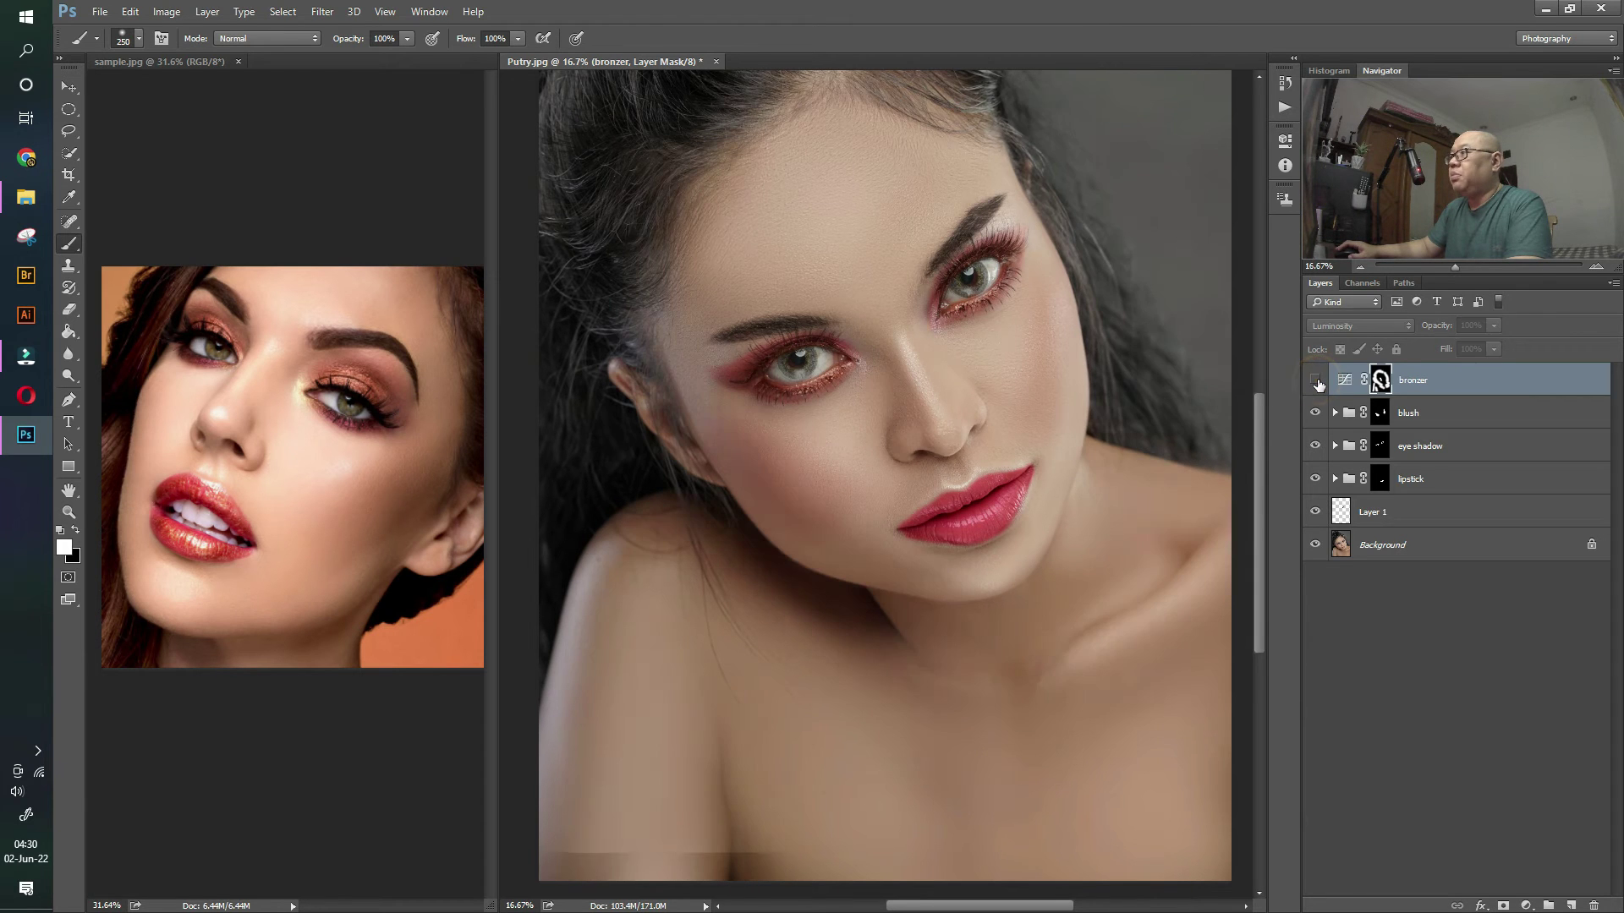
pyautogui.click(1316, 381)
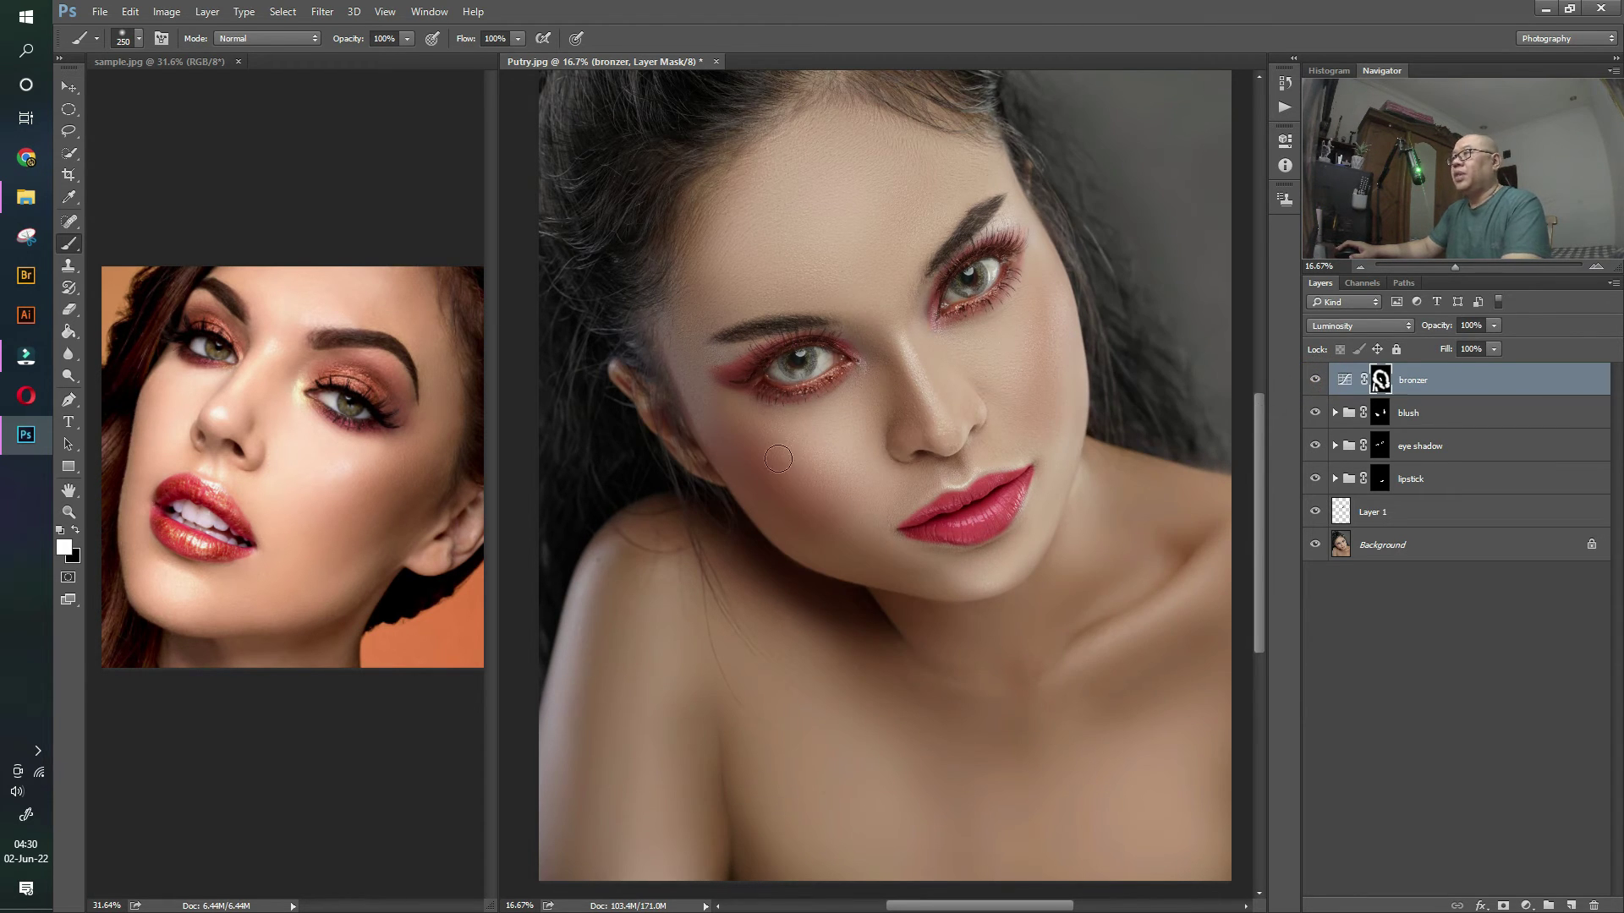
pyautogui.hotkey('ctrl', '-')
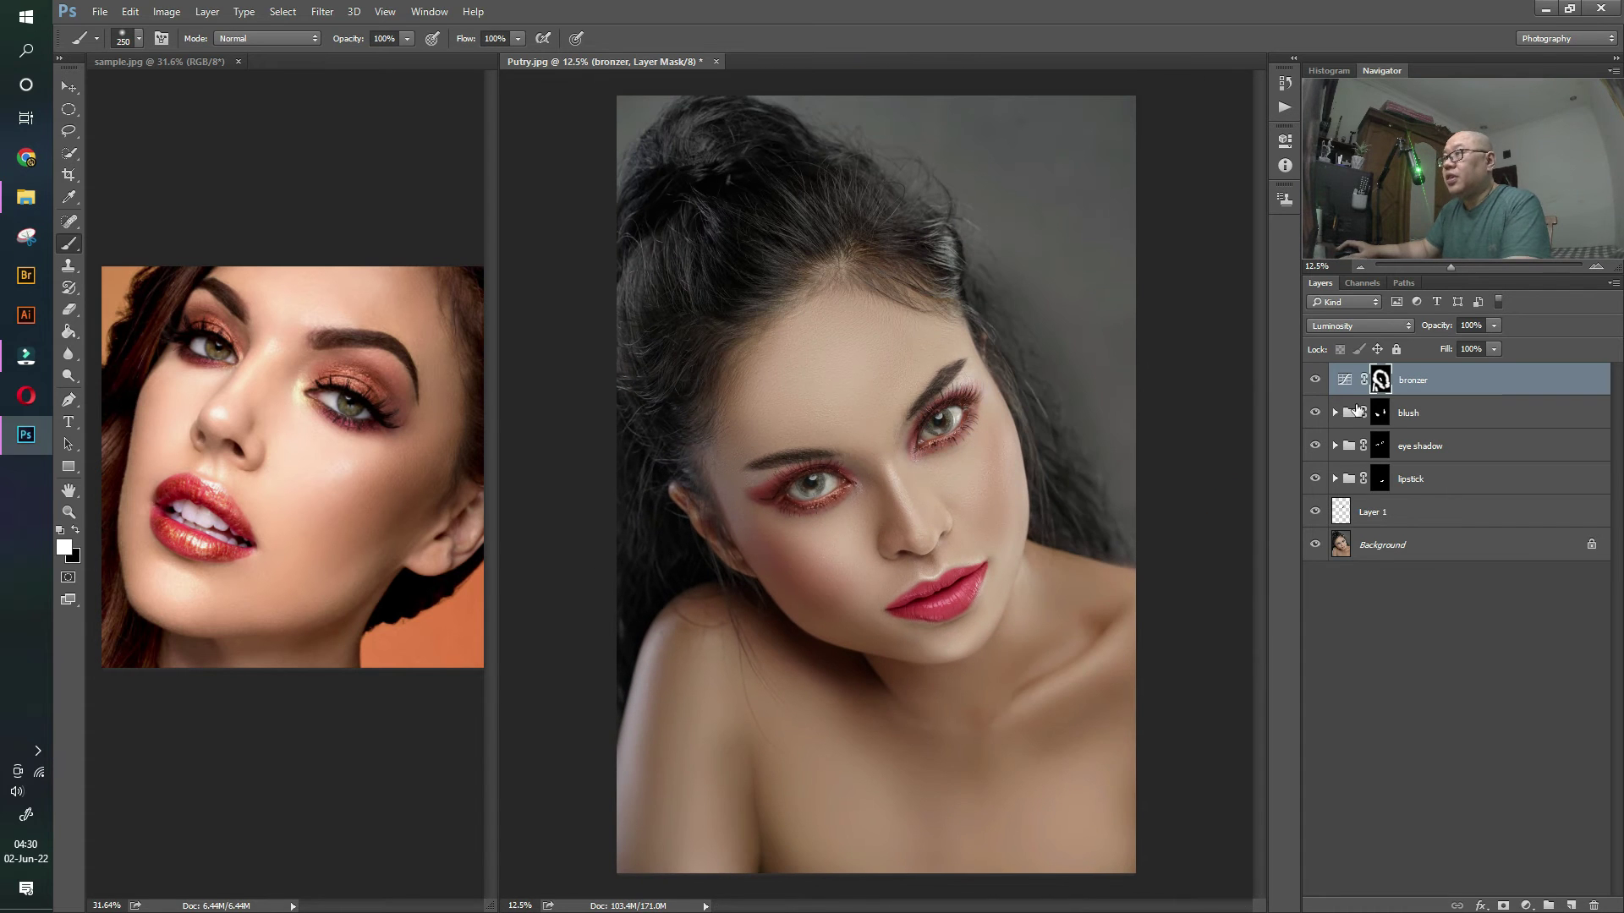
pyautogui.click(1317, 380)
pyautogui.click(1316, 381)
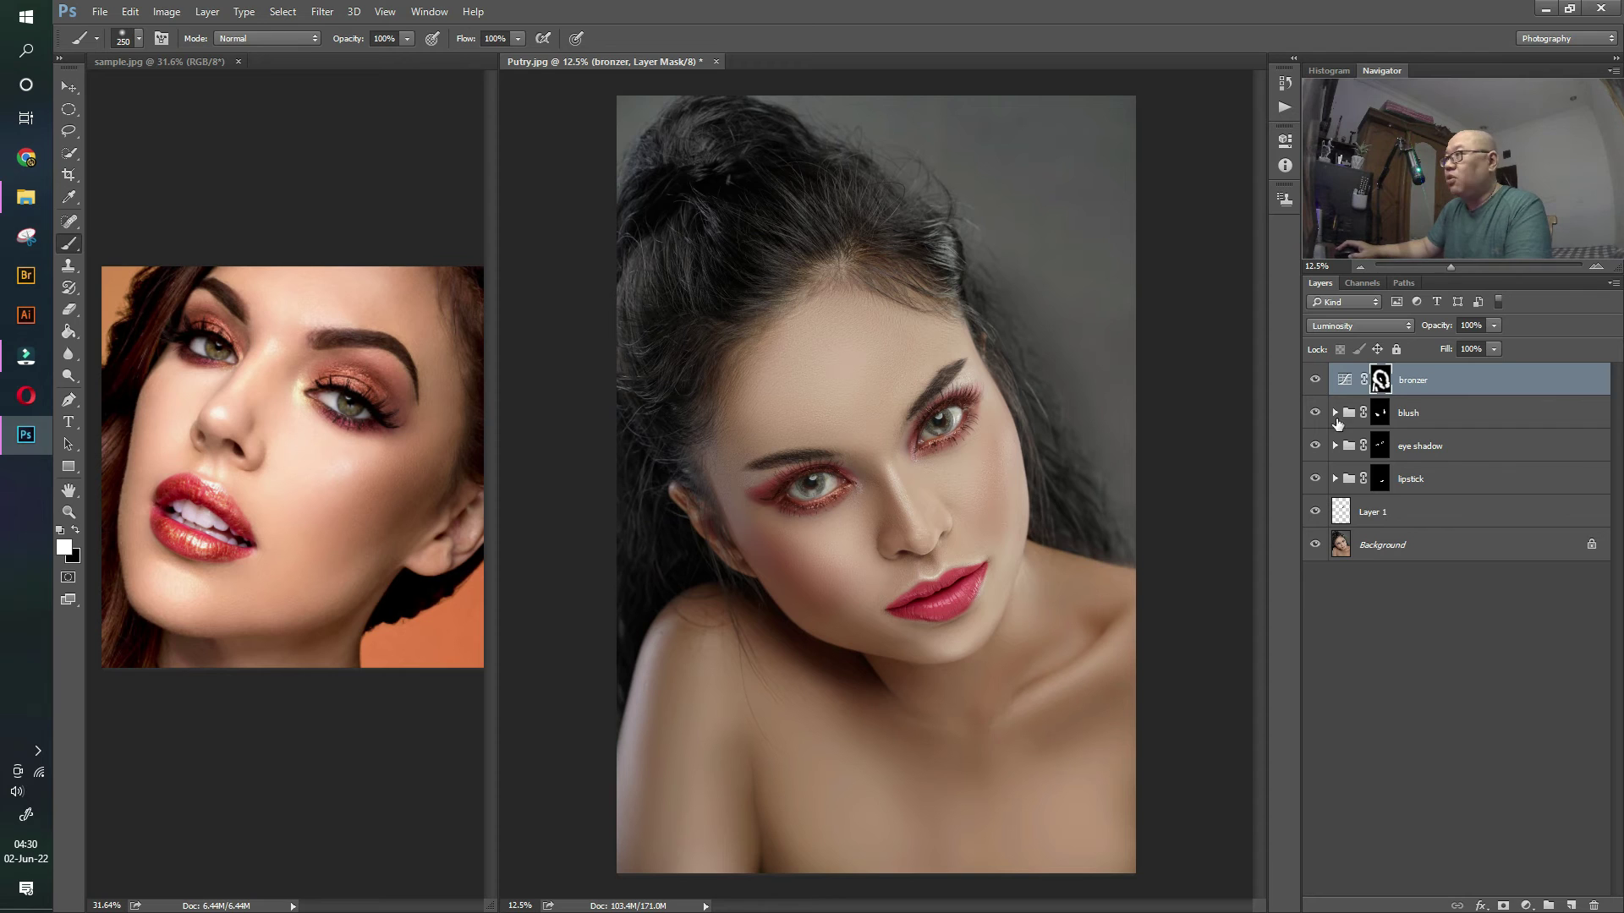
# - Paint black on the bronzer mask over the backdrop around the hair with a size 700 brush to remove the spilled contour
pyautogui.click(76, 529)
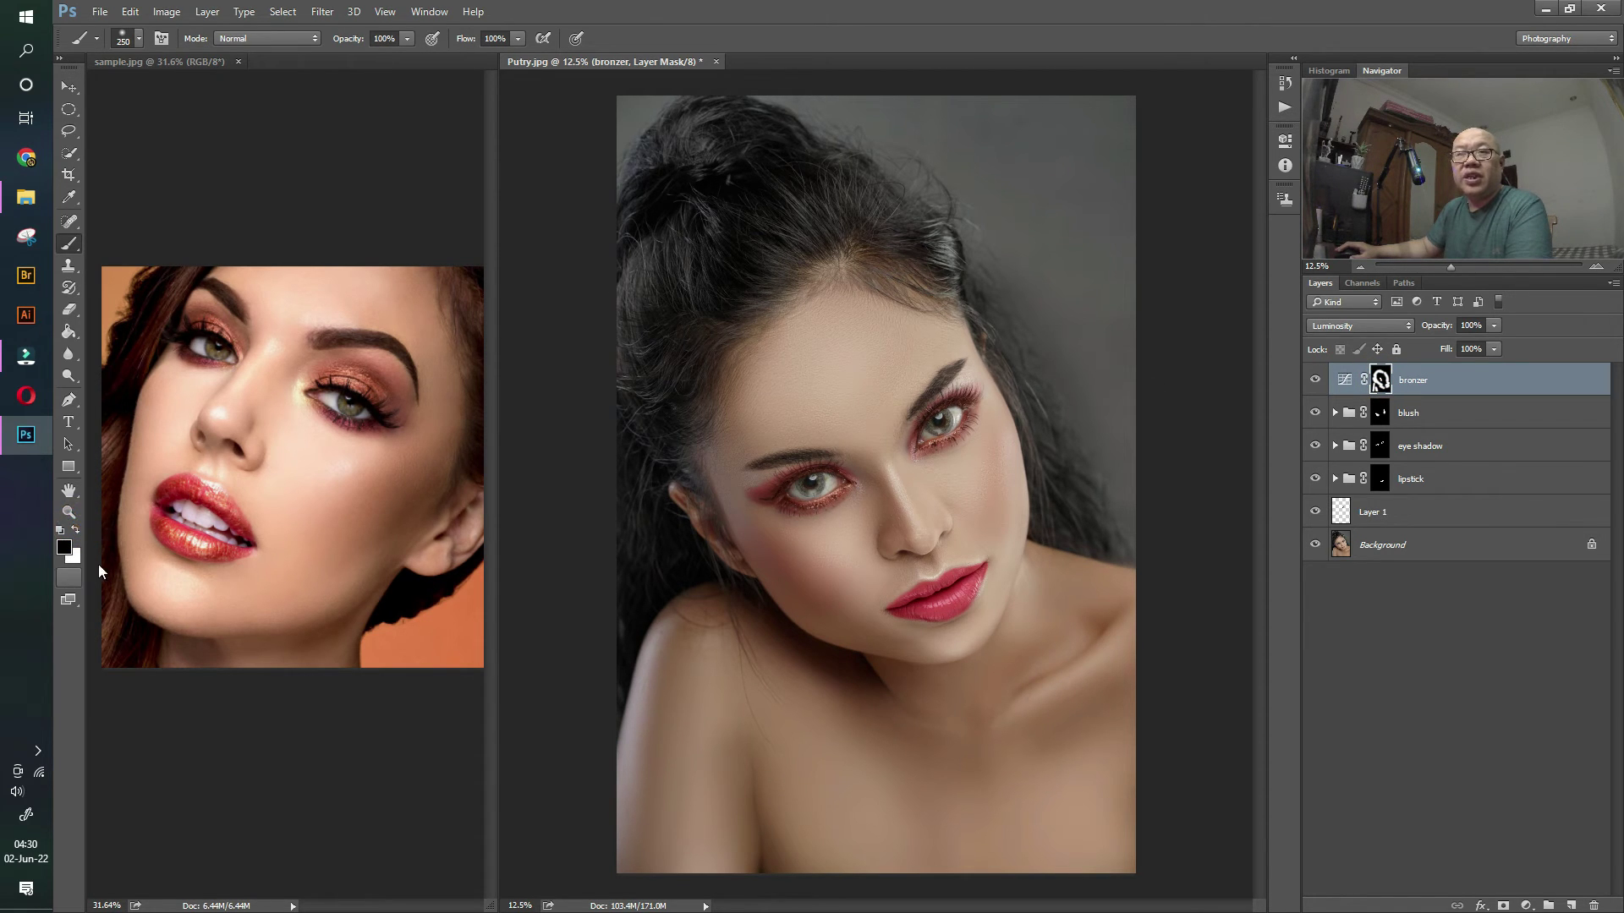
pyautogui.press(']')
pyautogui.press(']')
pyautogui.press(']')
pyautogui.press(']')
pyautogui.moveTo(992, 263)
pyautogui.mouseDown()
pyautogui.moveTo(1063, 385)
pyautogui.moveTo(1023, 340)
pyautogui.moveTo(1066, 463)
pyautogui.mouseUp()
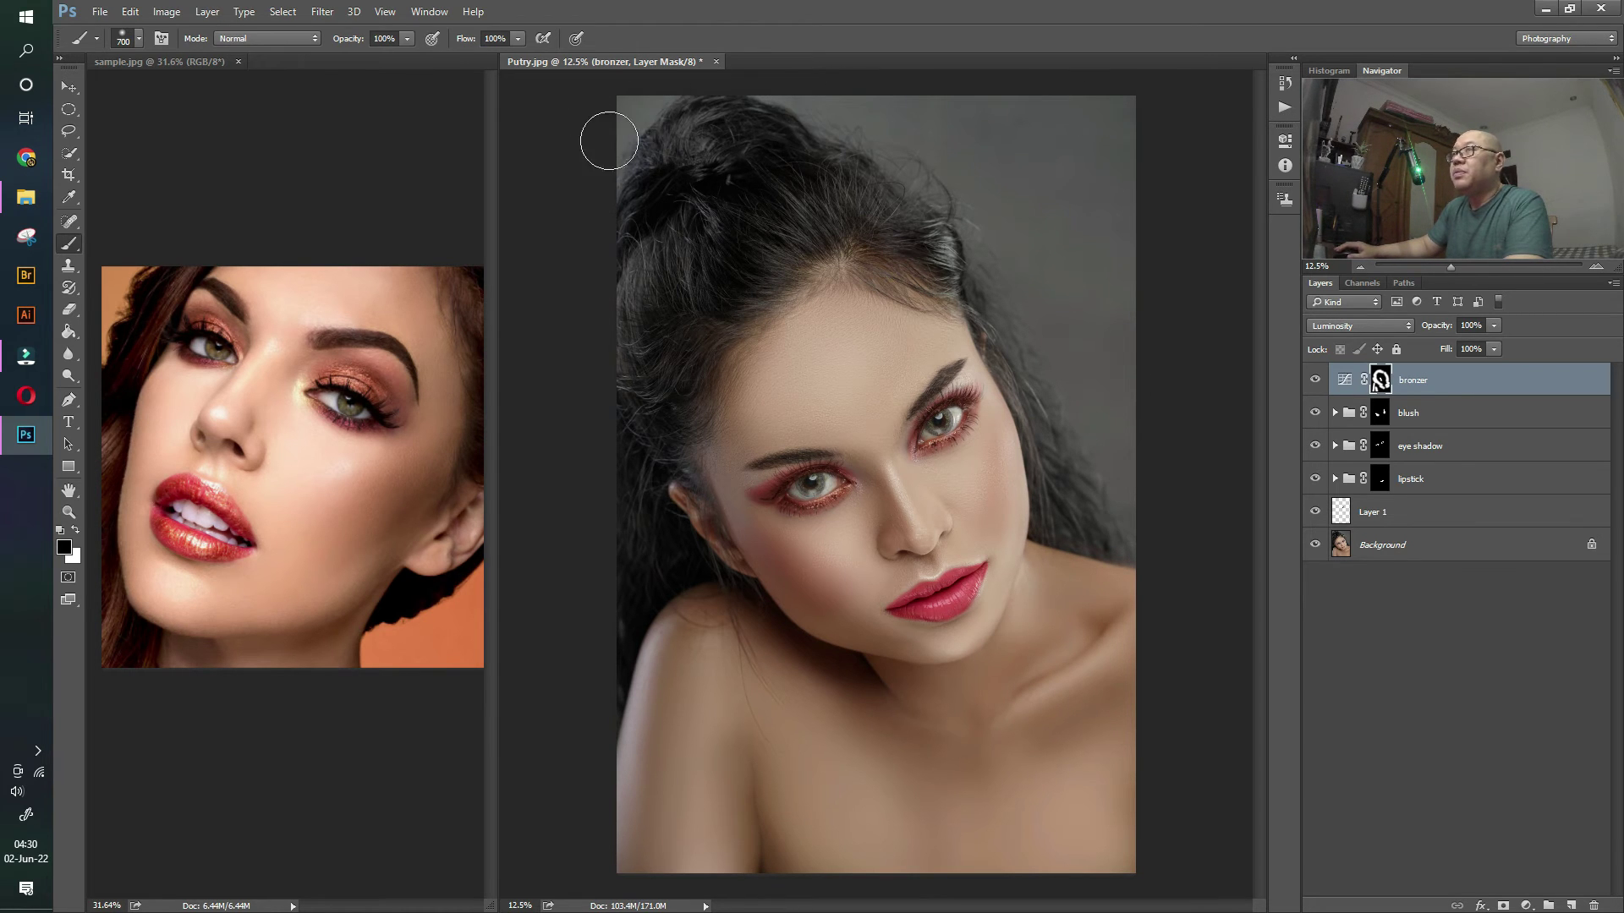
pyautogui.moveTo(1123, 401)
pyautogui.mouseDown()
pyautogui.moveTo(1086, 501)
pyautogui.moveTo(1139, 529)
pyautogui.mouseUp()
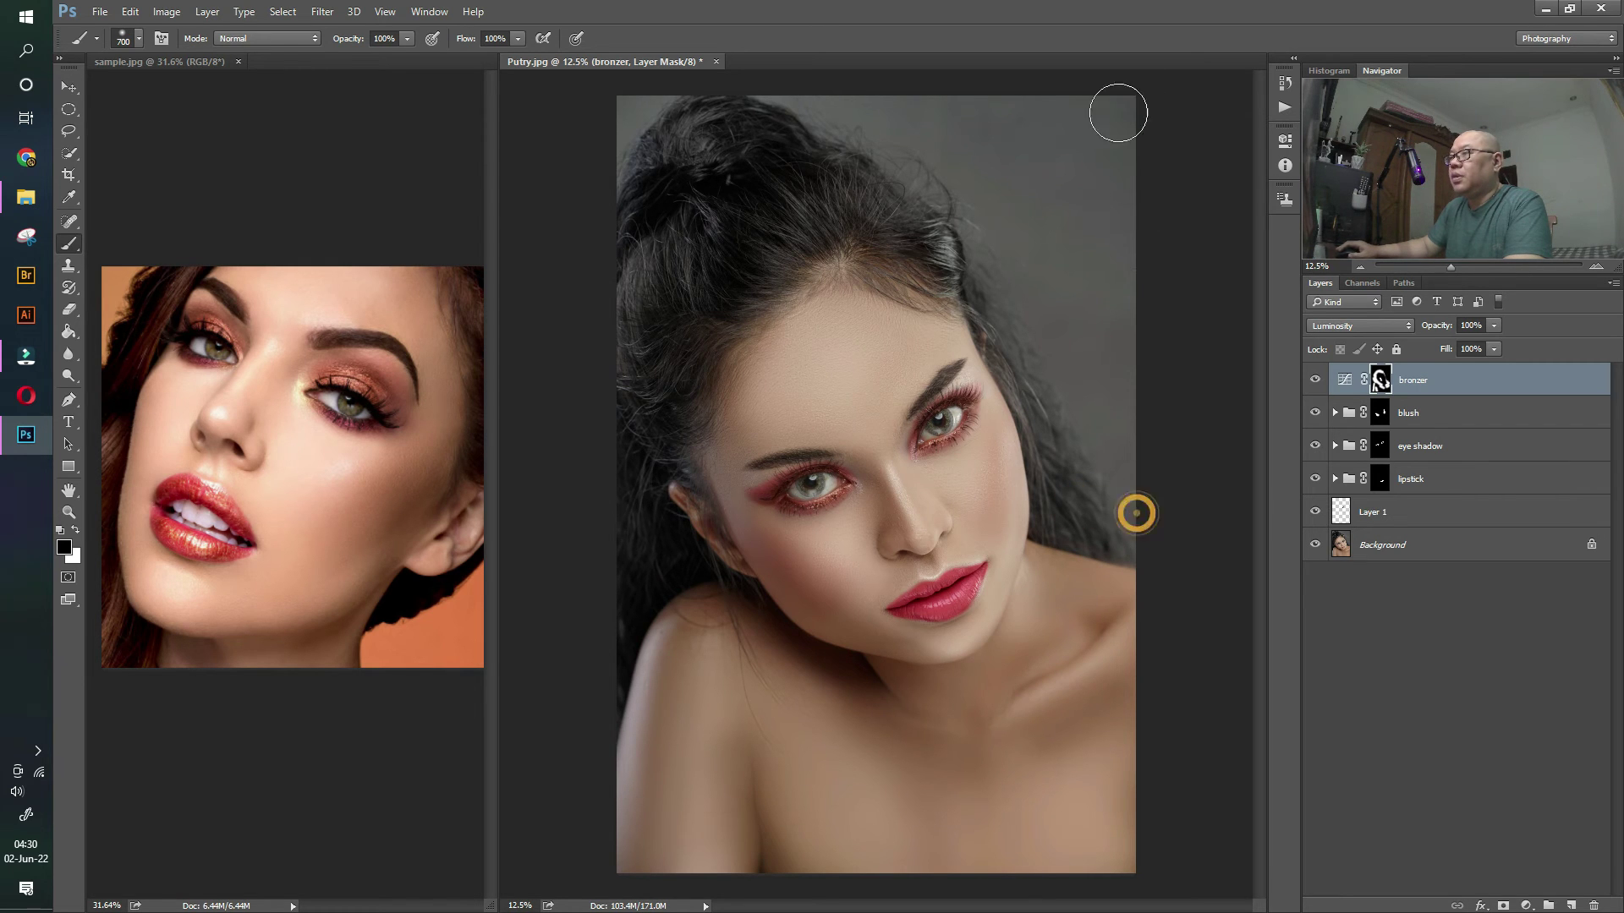
pyautogui.moveTo(638, 98)
pyautogui.mouseDown()
pyautogui.moveTo(619, 217)
pyautogui.moveTo(620, 318)
pyautogui.mouseUp()
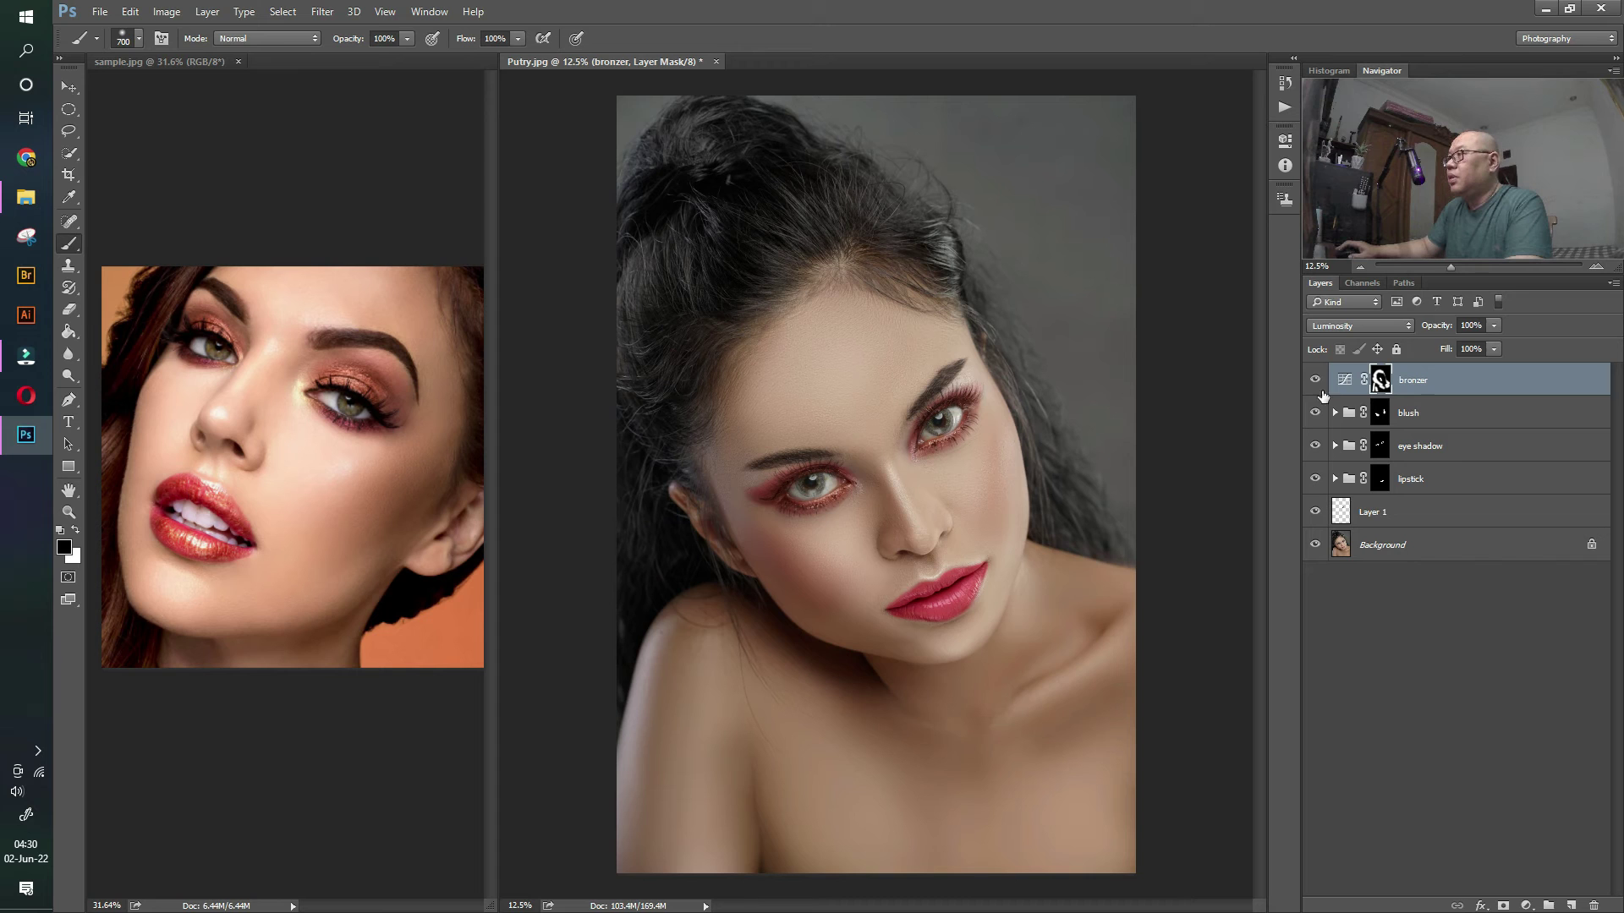
# - Lower the bronzer layer's opacity to 75% and compare the portrait with the layer hidden and shown
pyautogui.click(1320, 392)
pyautogui.click(1317, 382)
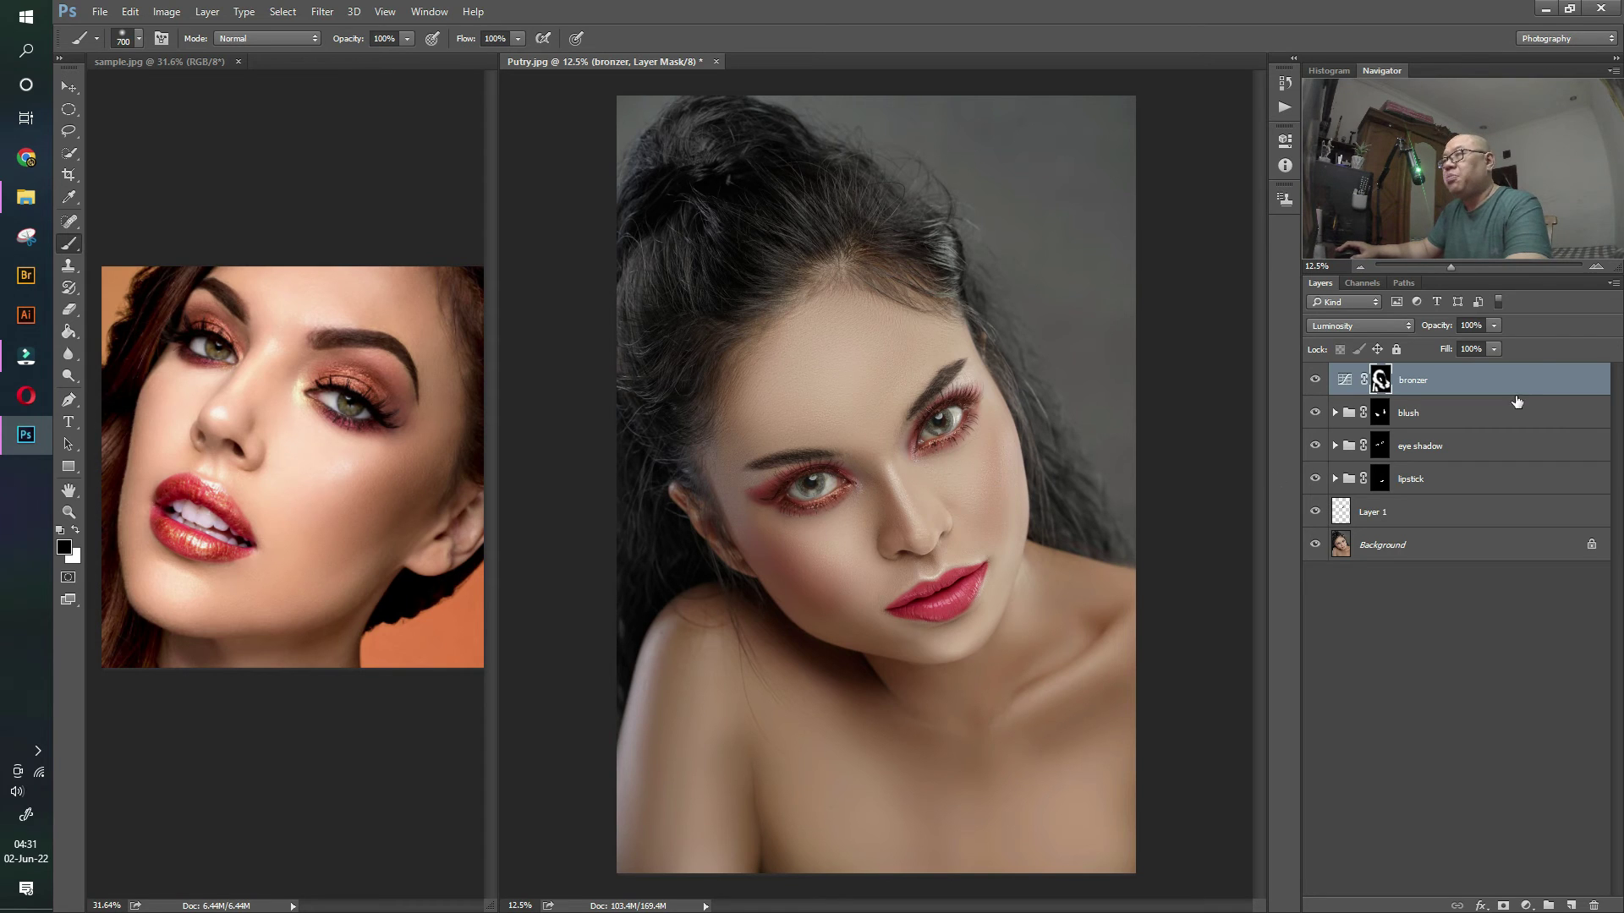
pyautogui.click(1494, 326)
pyautogui.moveTo(1494, 344); pyautogui.dragTo(1472, 343)
pyautogui.click(1314, 379)
pyautogui.click(1314, 380)
pyautogui.click(1314, 380)
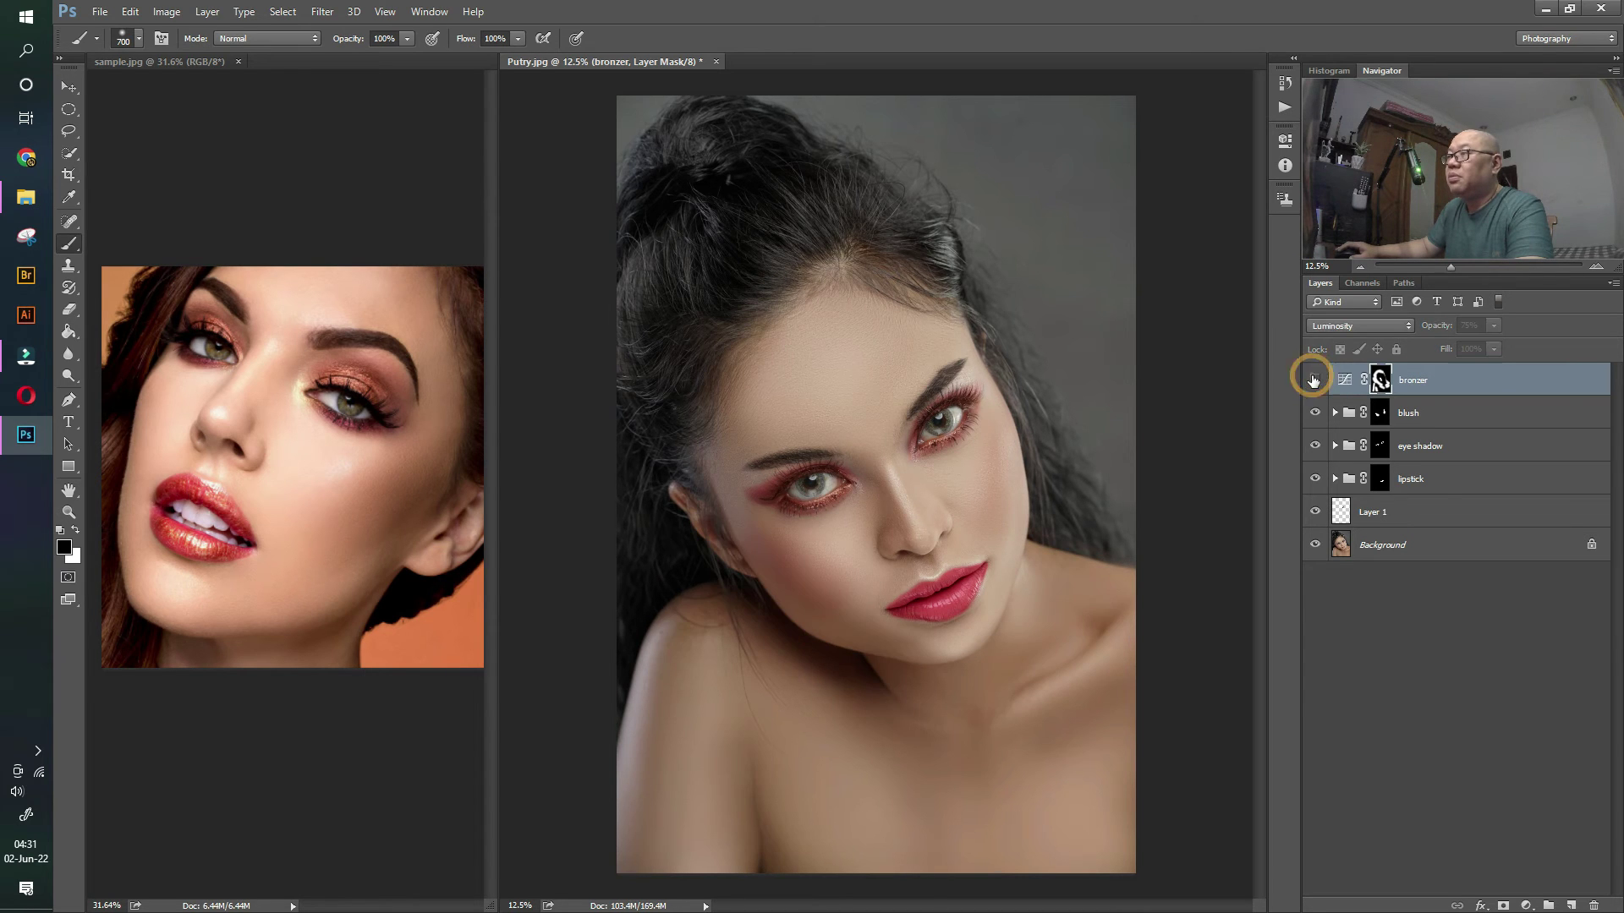
pyautogui.click(1314, 380)
# - Paint black on the bronzer mask across the hair above the forehead and compare the portrait with and without the bronzer
pyautogui.moveTo(882, 261)
pyautogui.mouseDown()
pyautogui.moveTo(948, 279)
pyautogui.moveTo(910, 259)
pyautogui.moveTo(920, 243)
pyautogui.moveTo(947, 270)
pyautogui.mouseUp()
pyautogui.click(1316, 380)
pyautogui.click(1316, 380)
pyautogui.click(1316, 381)
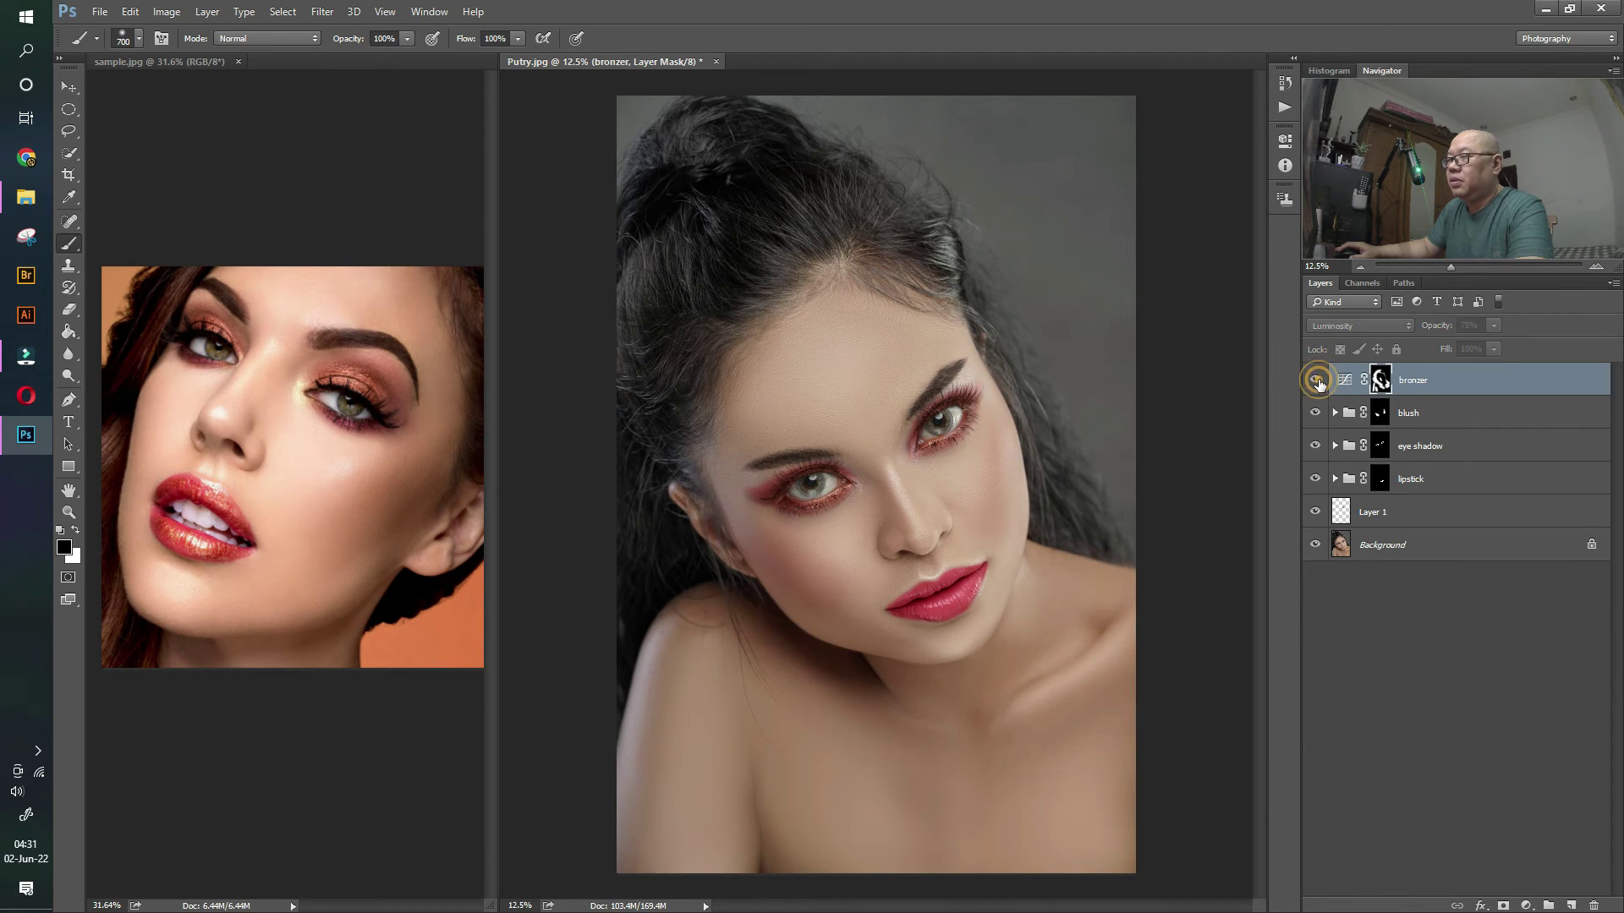
pyautogui.click(1316, 380)
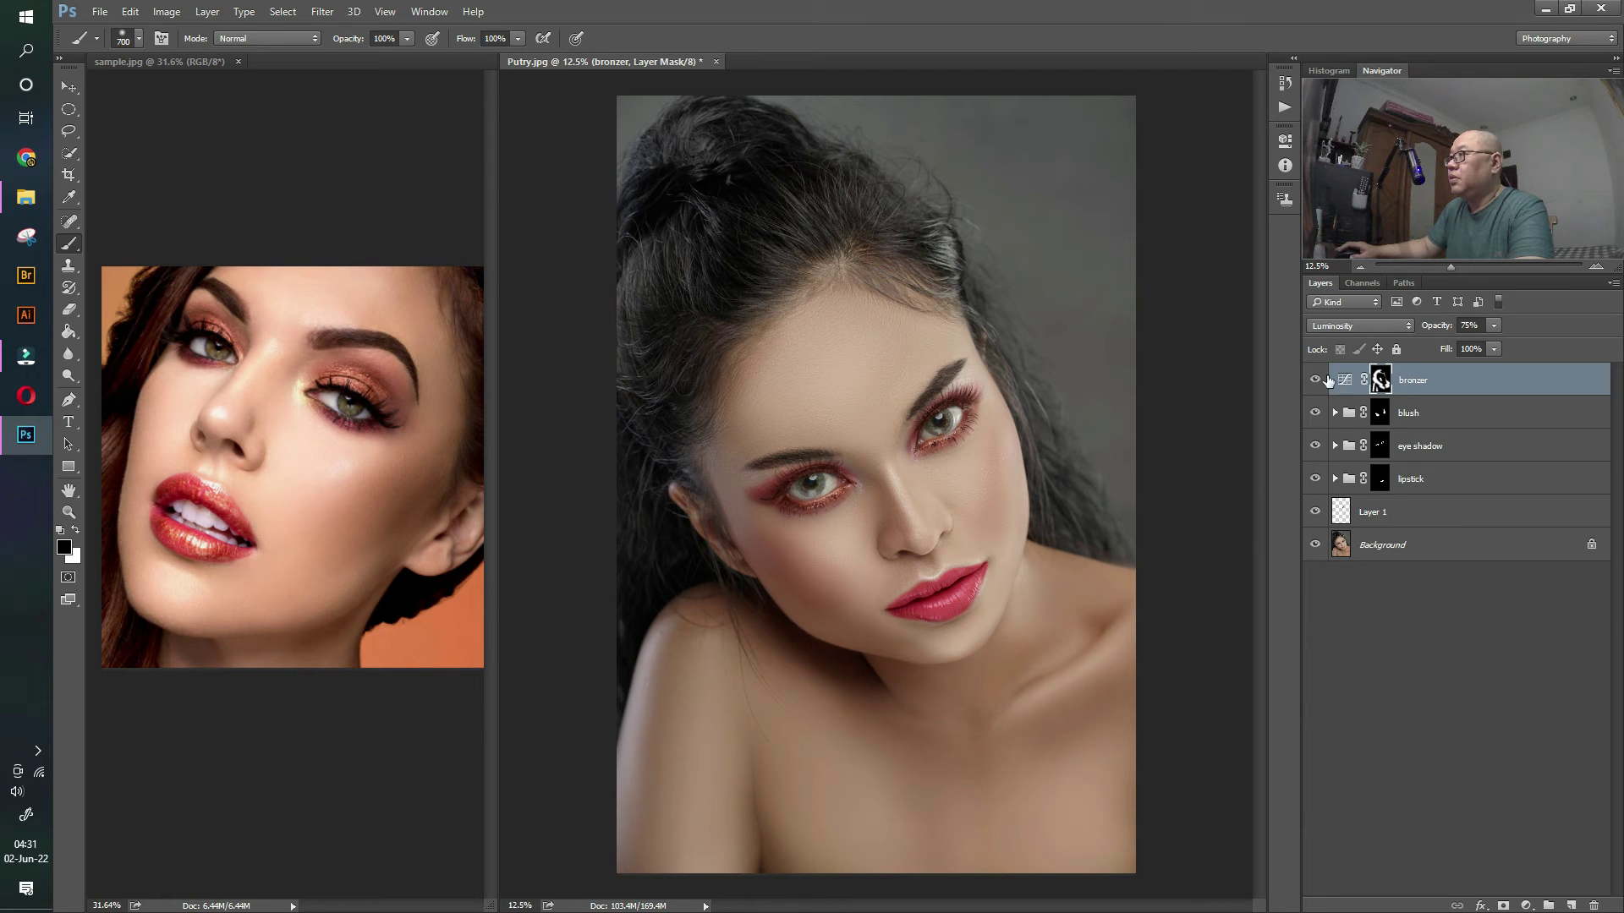
pyautogui.click(1317, 381)
pyautogui.click(1323, 381)
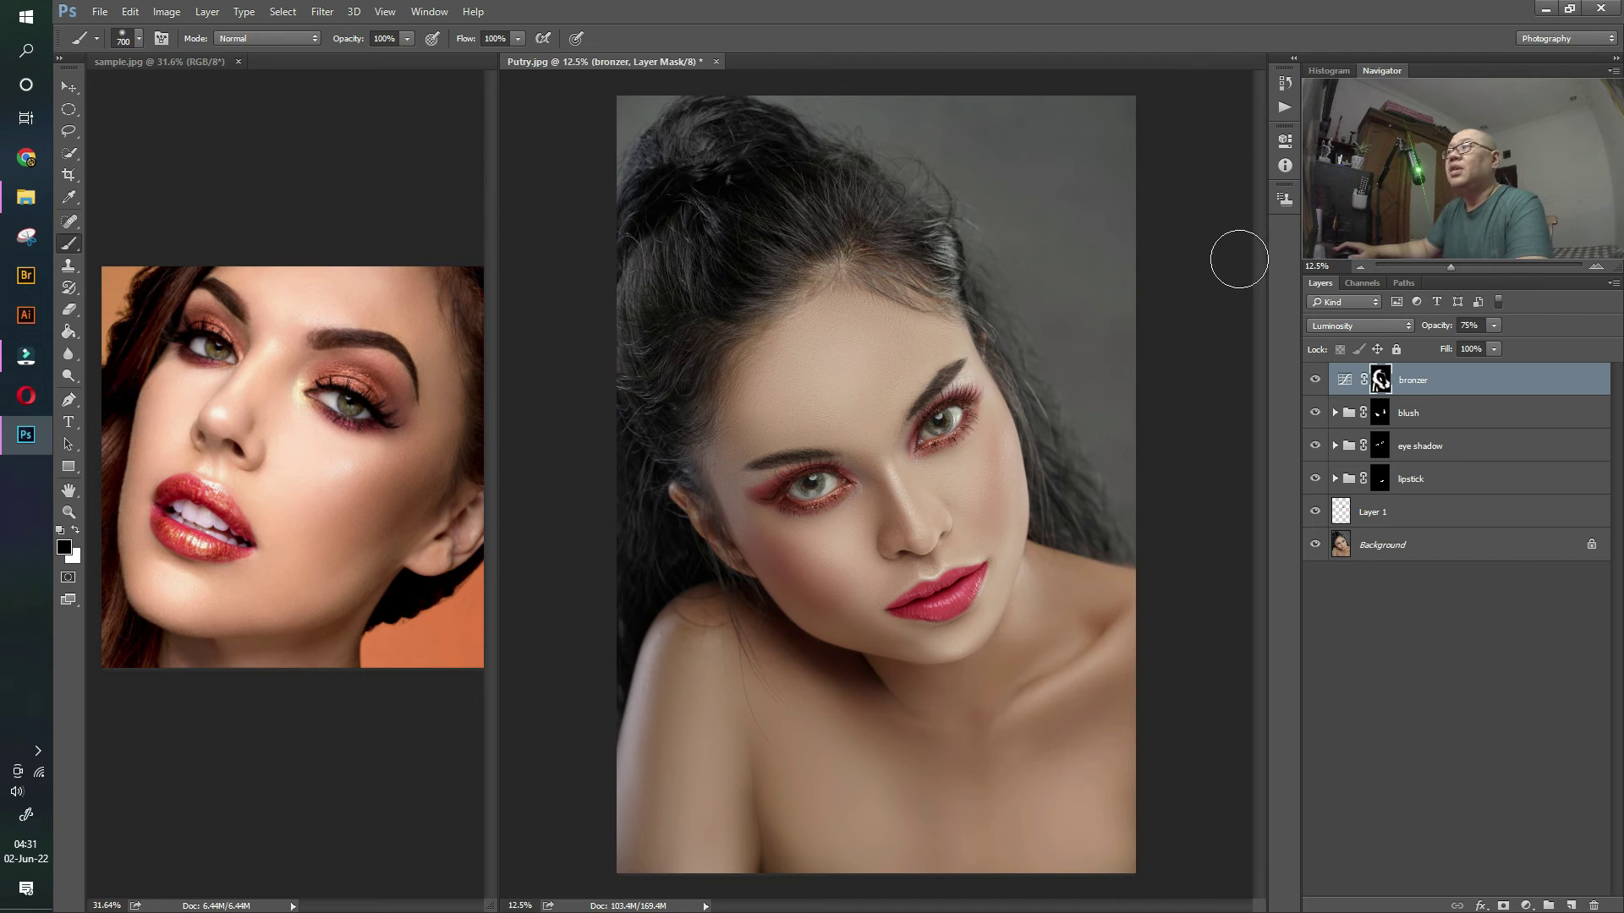
pyautogui.click(1315, 382)
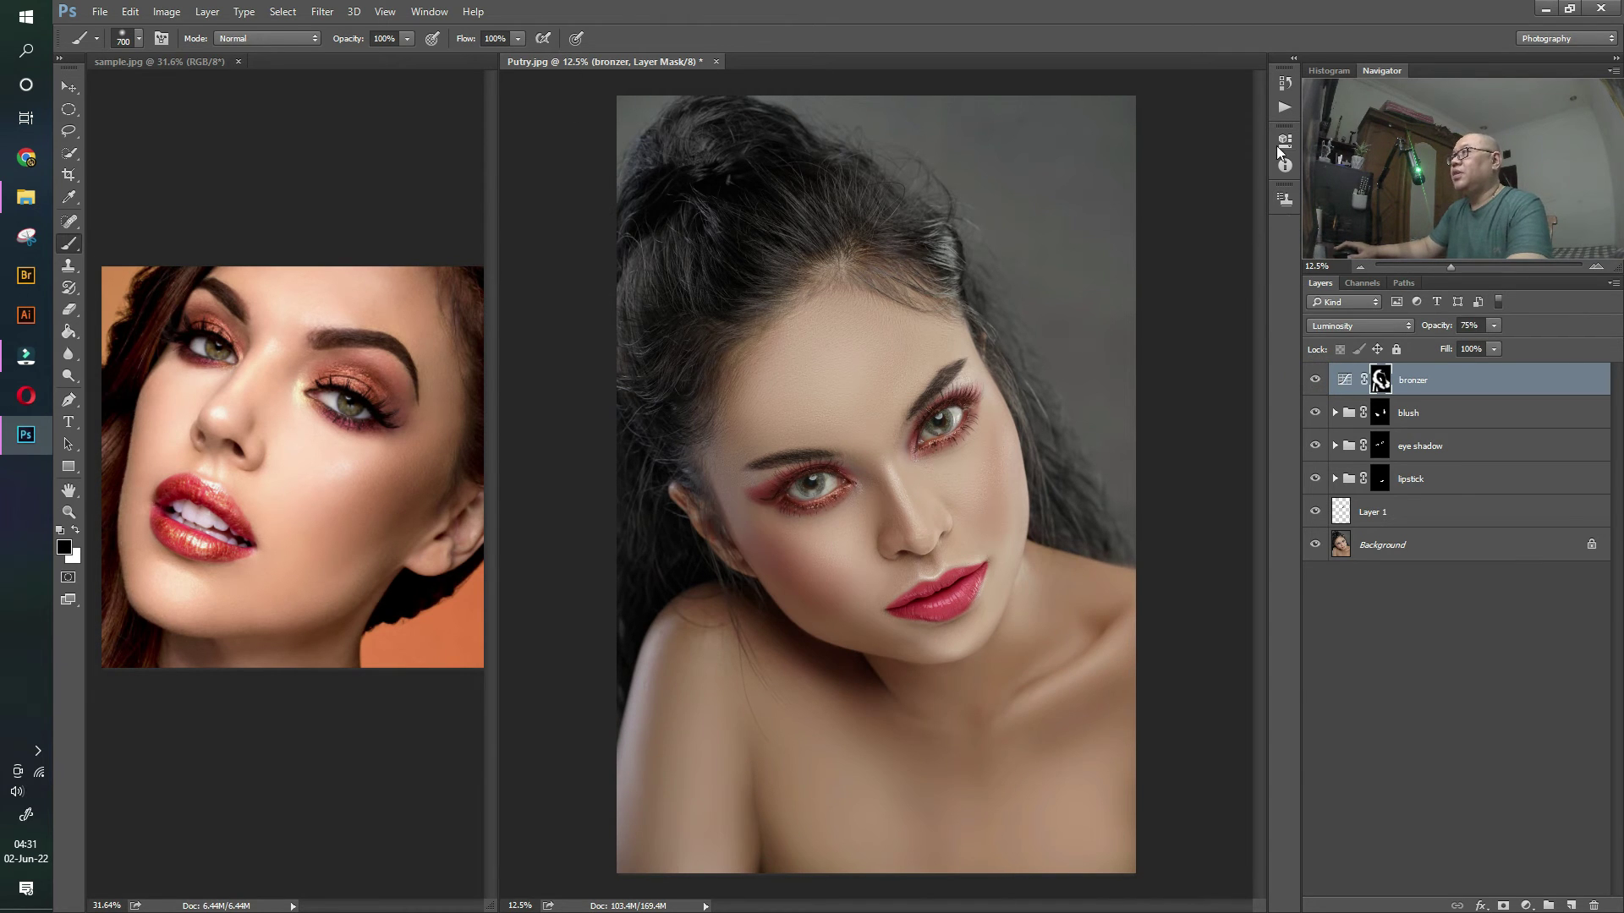
# - Run the Rambut (Hair) action from the HDX MakeUp set to add a masked hair color group
pyautogui.click(1279, 107)
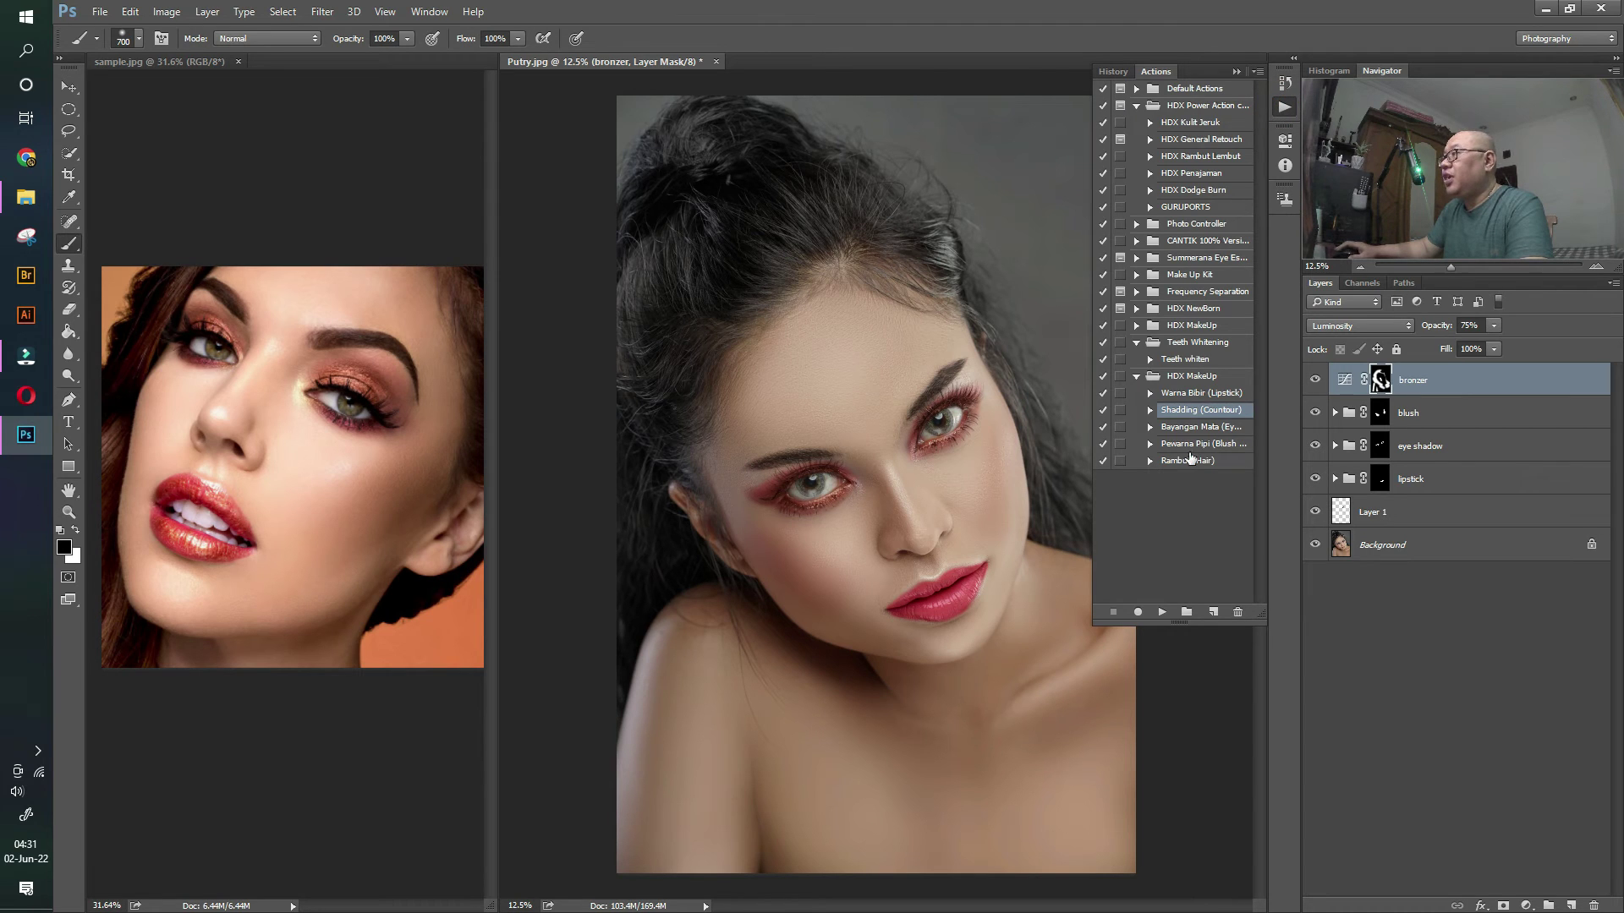
pyautogui.click(1189, 461)
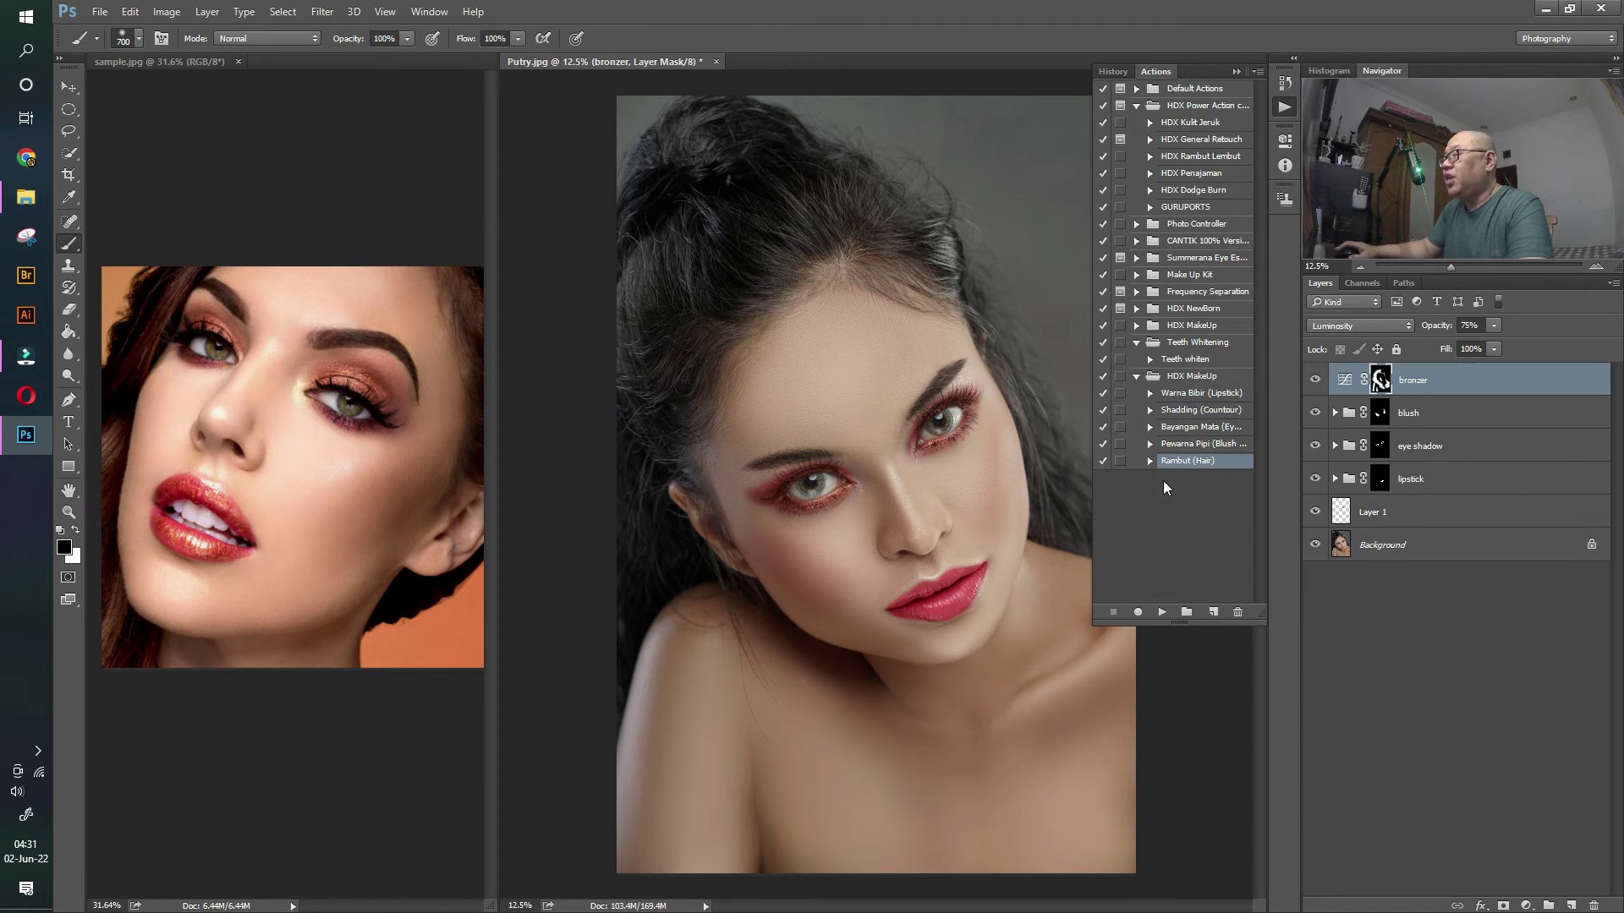
pyautogui.click(1162, 612)
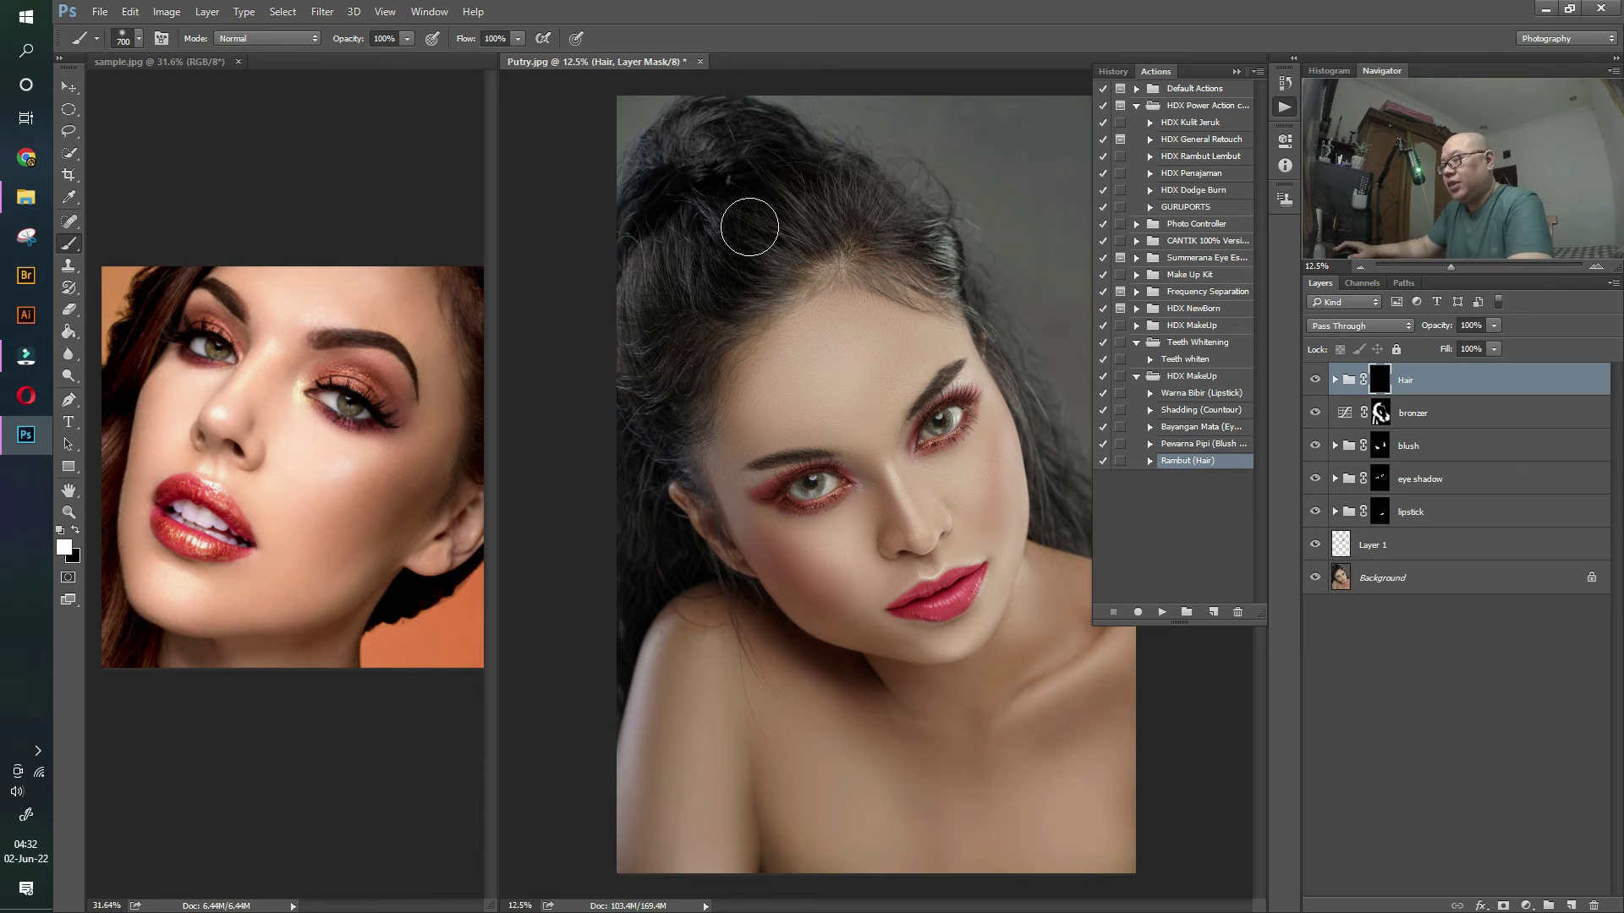
# - Brush white on the Hair mask over the crown and top hair, then down the near-side hair with a size 600 brush
pyautogui.press(']')
pyautogui.press(']')
pyautogui.moveTo(756, 230)
pyautogui.mouseDown()
pyautogui.moveTo(708, 286)
pyautogui.moveTo(766, 217)
pyautogui.moveTo(752, 250)
pyautogui.moveTo(790, 224)
pyautogui.moveTo(669, 366)
pyautogui.moveTo(691, 342)
pyautogui.moveTo(677, 429)
pyautogui.moveTo(643, 242)
pyautogui.moveTo(702, 148)
pyautogui.moveTo(654, 197)
pyautogui.moveTo(700, 146)
pyautogui.moveTo(765, 155)
pyautogui.moveTo(775, 165)
pyautogui.moveTo(746, 150)
pyautogui.moveTo(813, 211)
pyautogui.moveTo(884, 216)
pyautogui.moveTo(871, 201)
pyautogui.moveTo(942, 264)
pyautogui.mouseUp()
pyautogui.press('[')
pyautogui.press('[')
pyautogui.press('[')
pyautogui.moveTo(645, 453)
pyautogui.mouseDown()
pyautogui.moveTo(634, 496)
pyautogui.moveTo(677, 559)
pyautogui.moveTo(616, 636)
pyautogui.mouseUp()
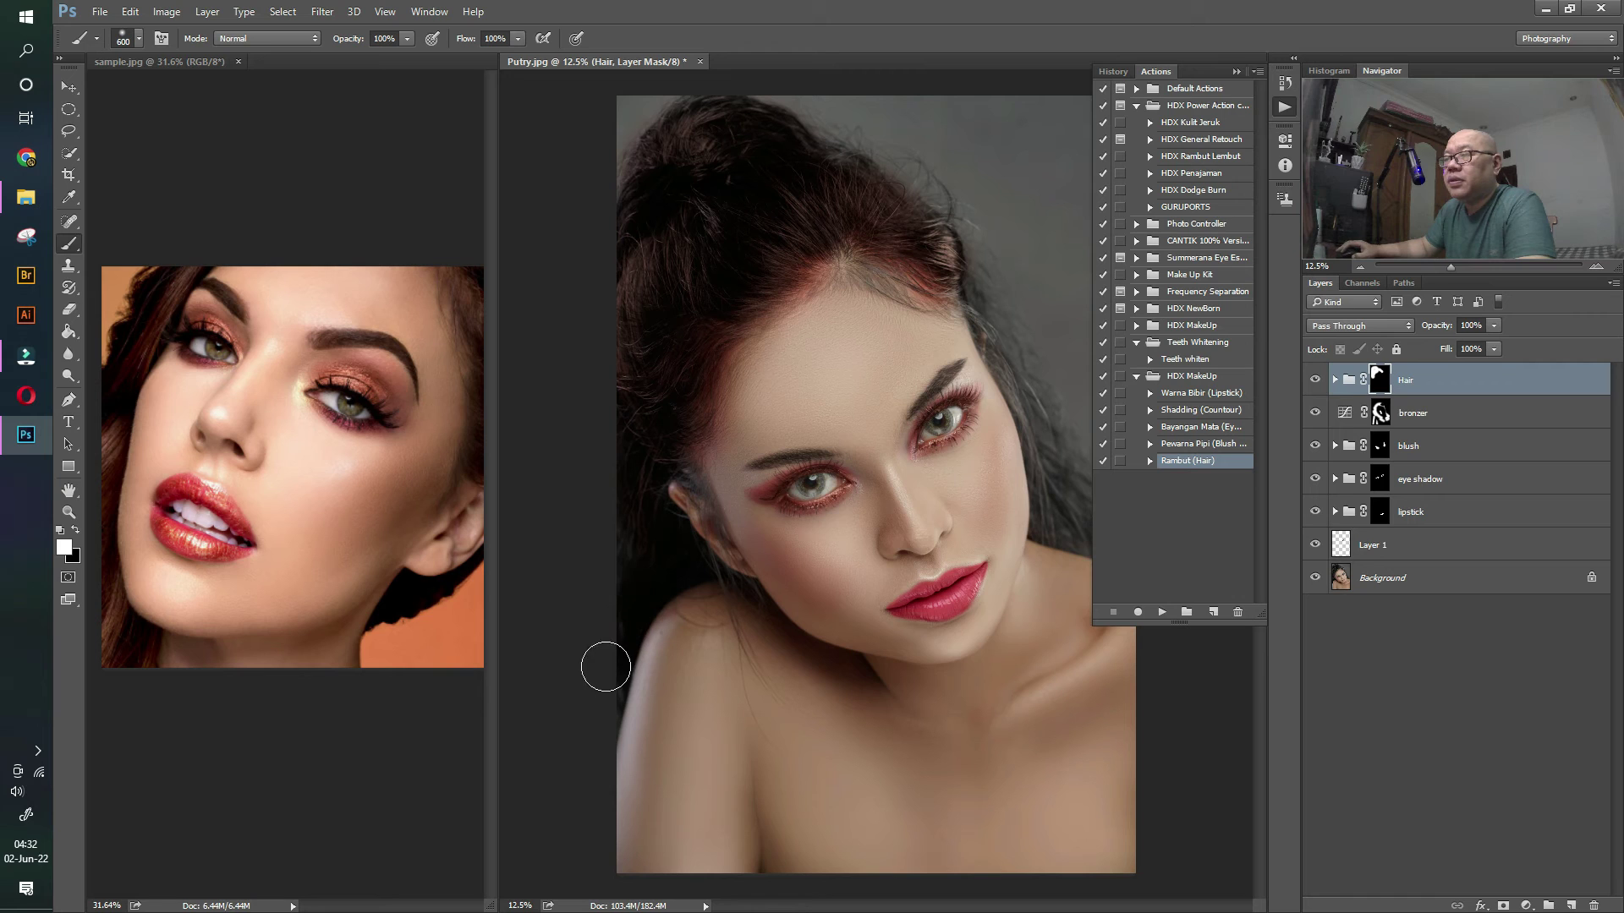
# - Reveal the hair color on the loose hair beside the far cheek down to the shoulder with a size 300 white brush
pyautogui.press('[')
pyautogui.moveTo(984, 300); pyautogui.dragTo(1012, 363)
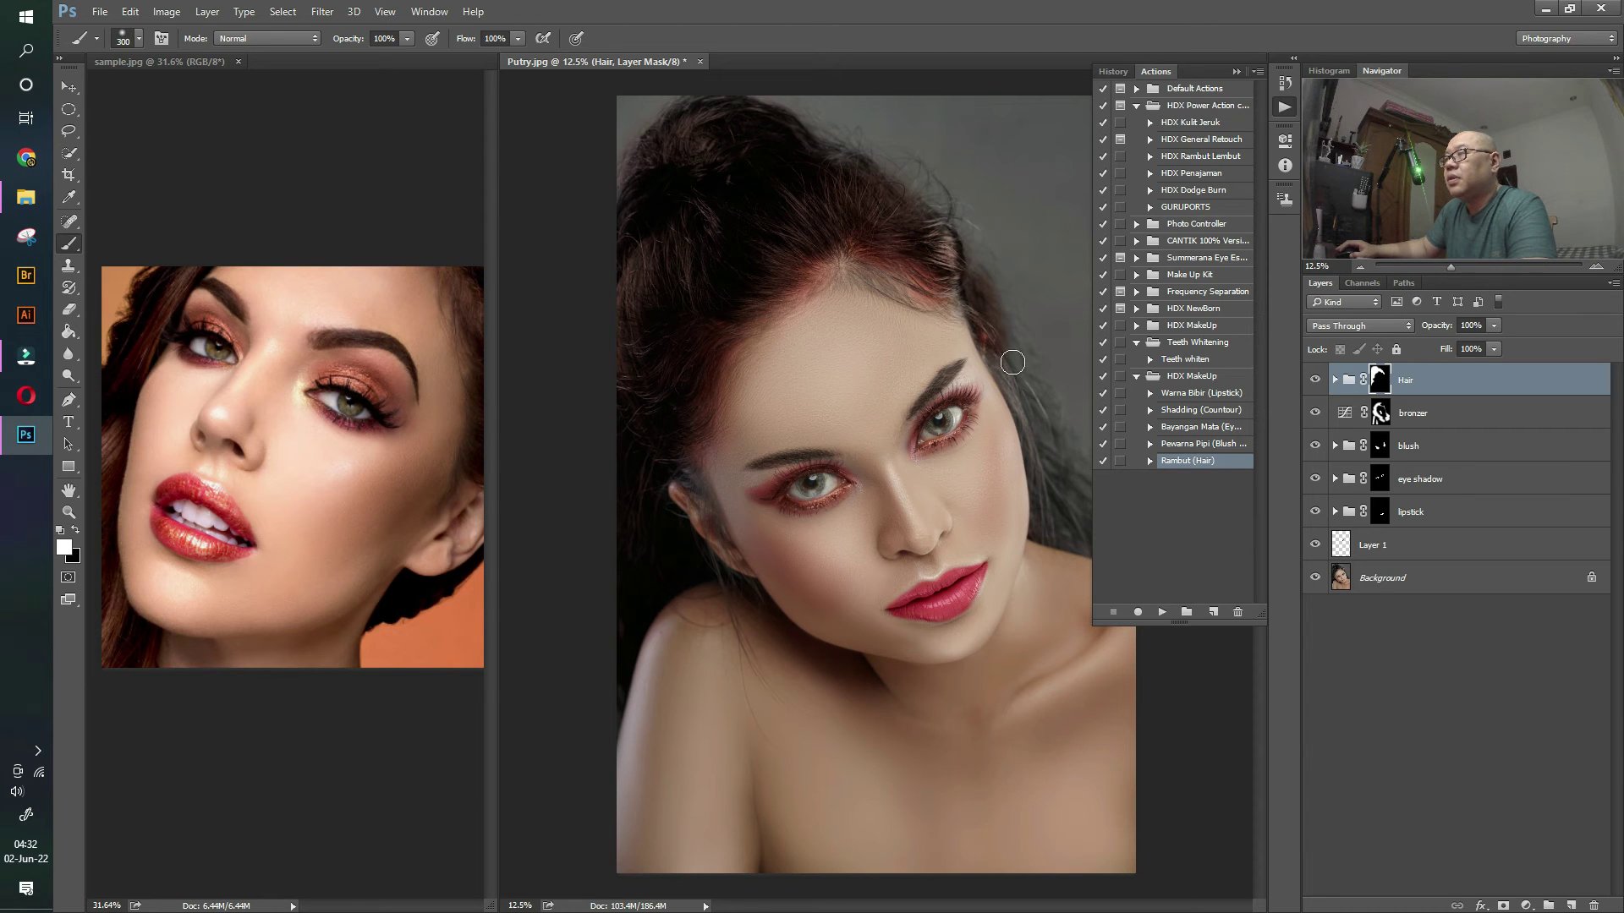
pyautogui.hotkey('ctrl', '+')
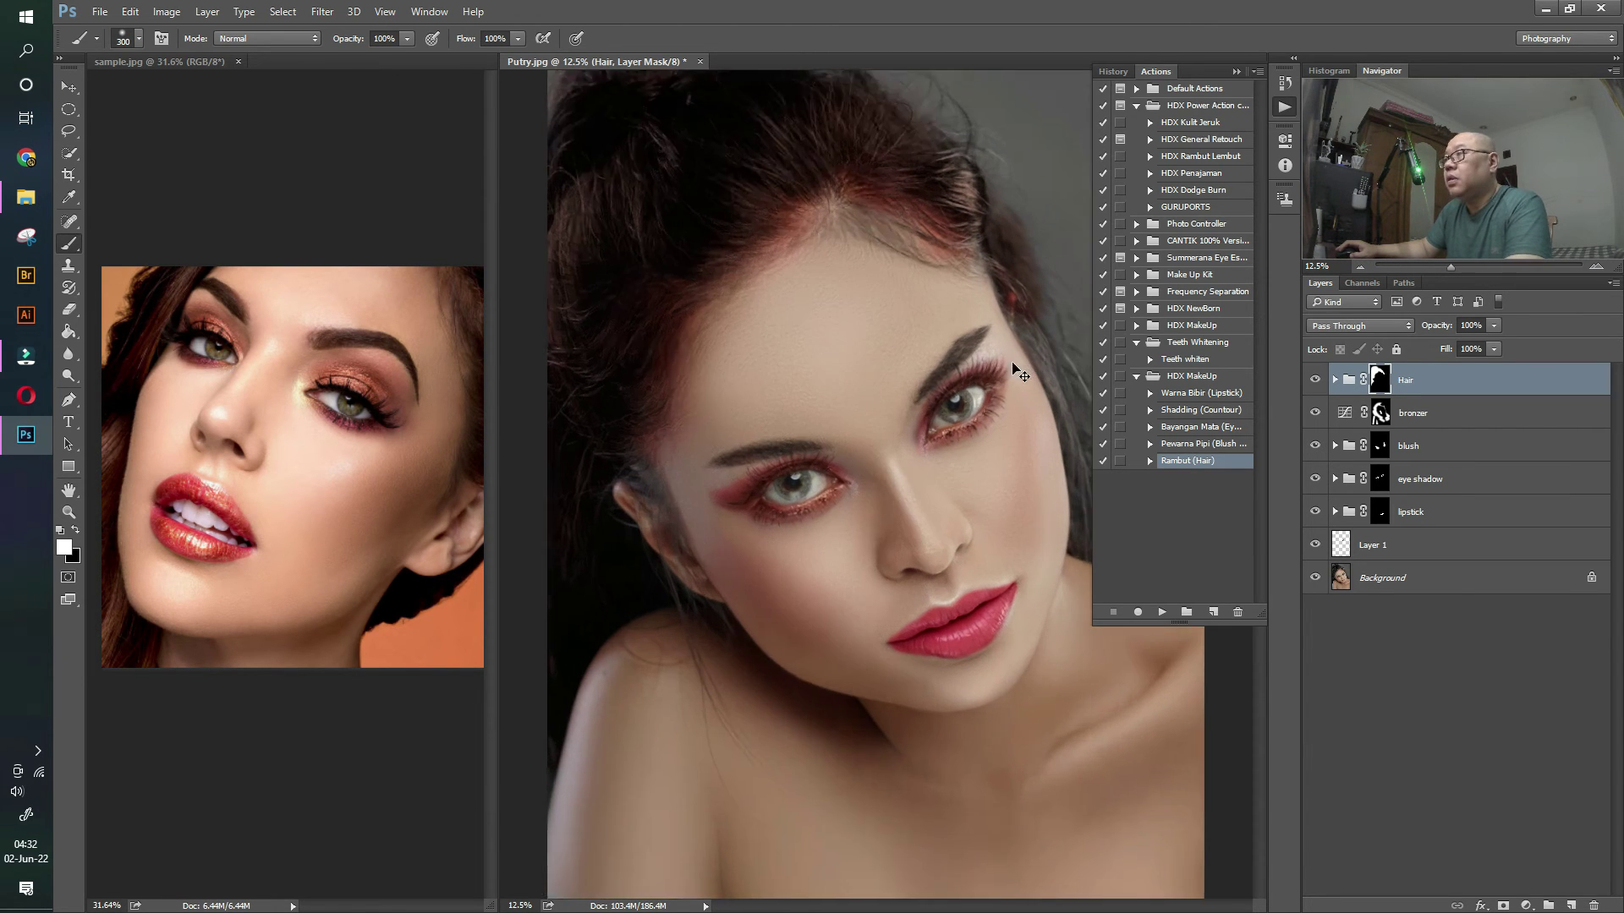
pyautogui.moveTo(1037, 359); pyautogui.dragTo(844, 350)
pyautogui.moveTo(843, 285); pyautogui.dragTo(894, 385)
pyautogui.moveTo(901, 448)
pyautogui.mouseDown()
pyautogui.moveTo(893, 407)
pyautogui.moveTo(911, 536)
pyautogui.moveTo(994, 560)
pyautogui.moveTo(867, 297)
pyautogui.moveTo(767, 152)
pyautogui.mouseUp()
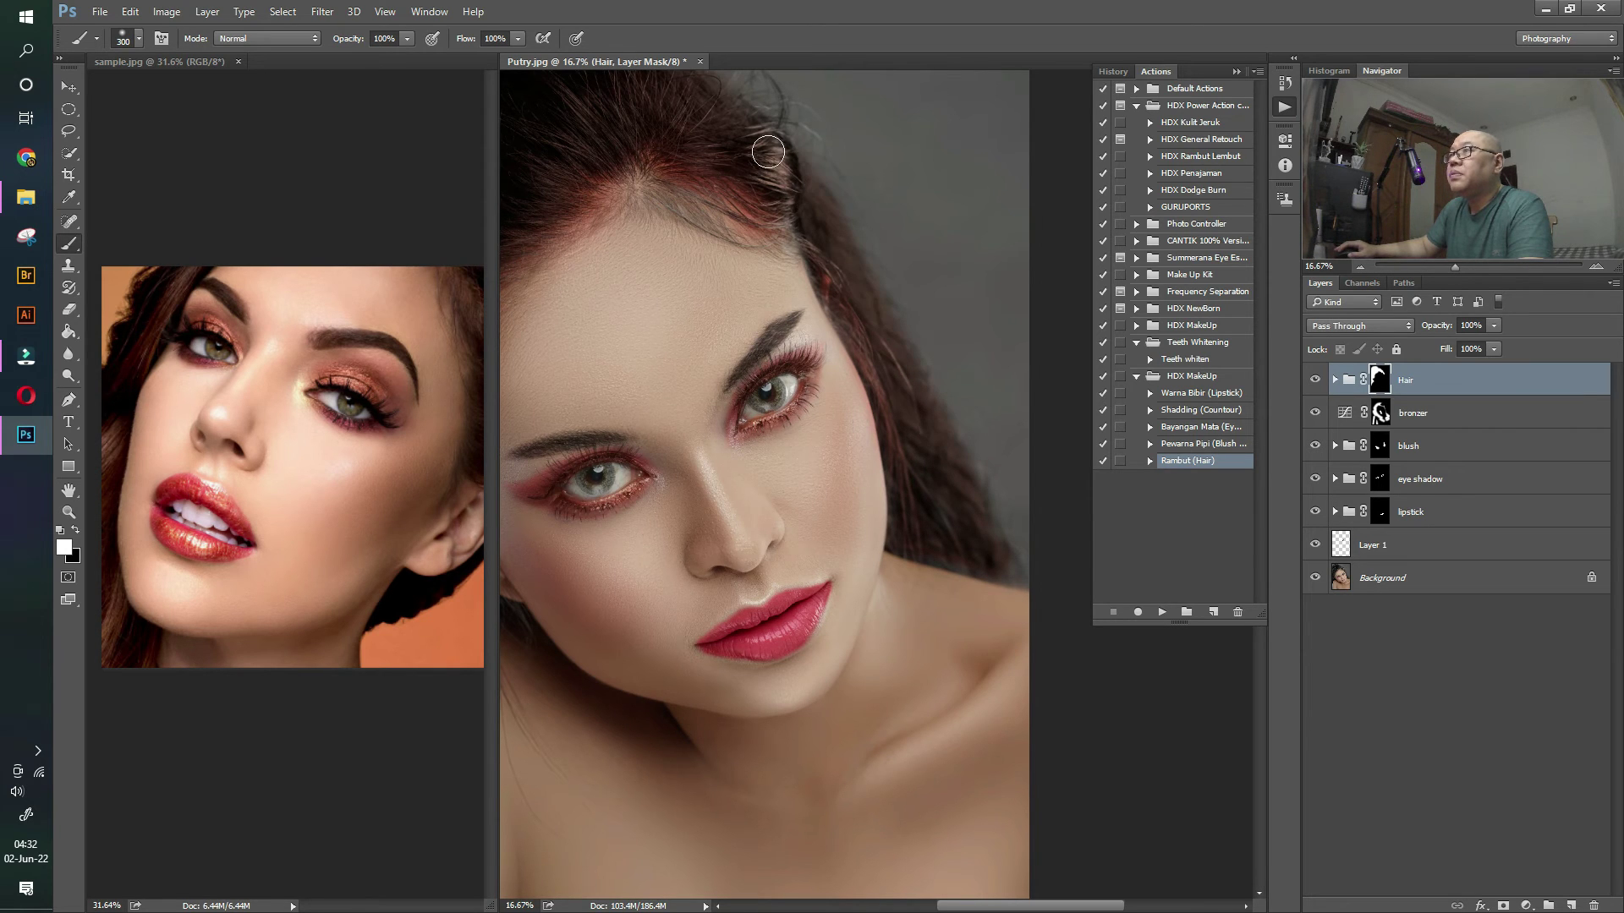
pyautogui.moveTo(977, 551)
pyautogui.mouseDown()
pyautogui.moveTo(964, 550)
pyautogui.moveTo(1004, 571)
pyautogui.mouseUp()
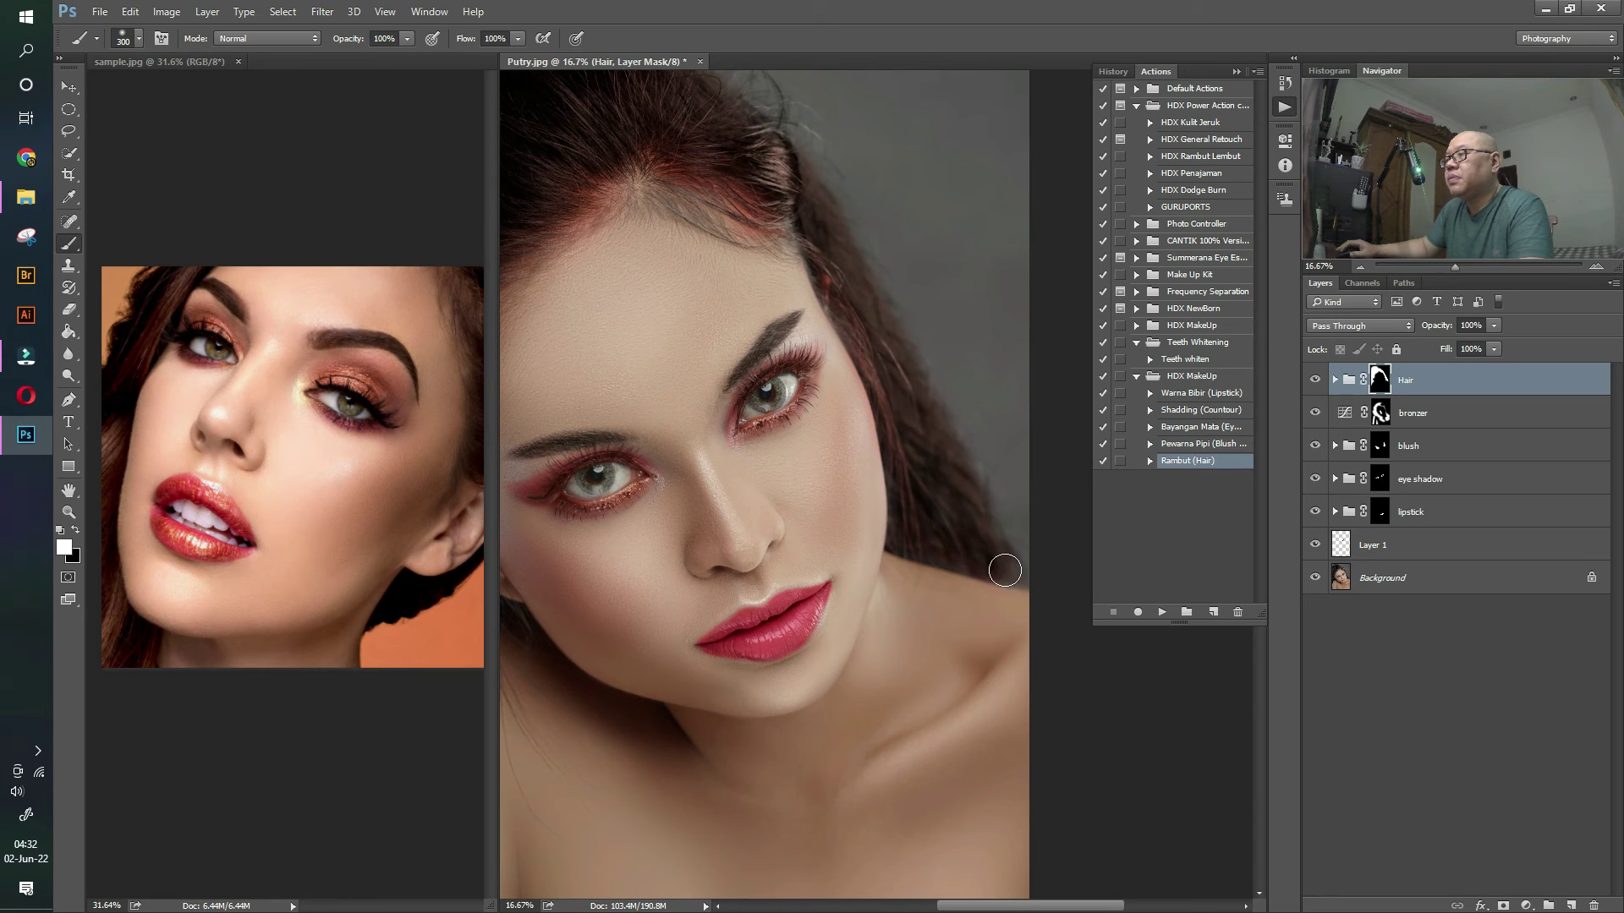
# - Brush white on the Hair mask along the front hairline from the far temple toward the near temple
pyautogui.click(784, 198)
pyautogui.moveTo(755, 221); pyautogui.dragTo(889, 326)
pyautogui.click(909, 302)
pyautogui.moveTo(902, 329)
pyautogui.mouseDown()
pyautogui.moveTo(801, 289)
pyautogui.moveTo(945, 348)
pyautogui.moveTo(908, 293)
pyautogui.mouseUp()
pyautogui.moveTo(719, 294); pyautogui.dragTo(610, 392)
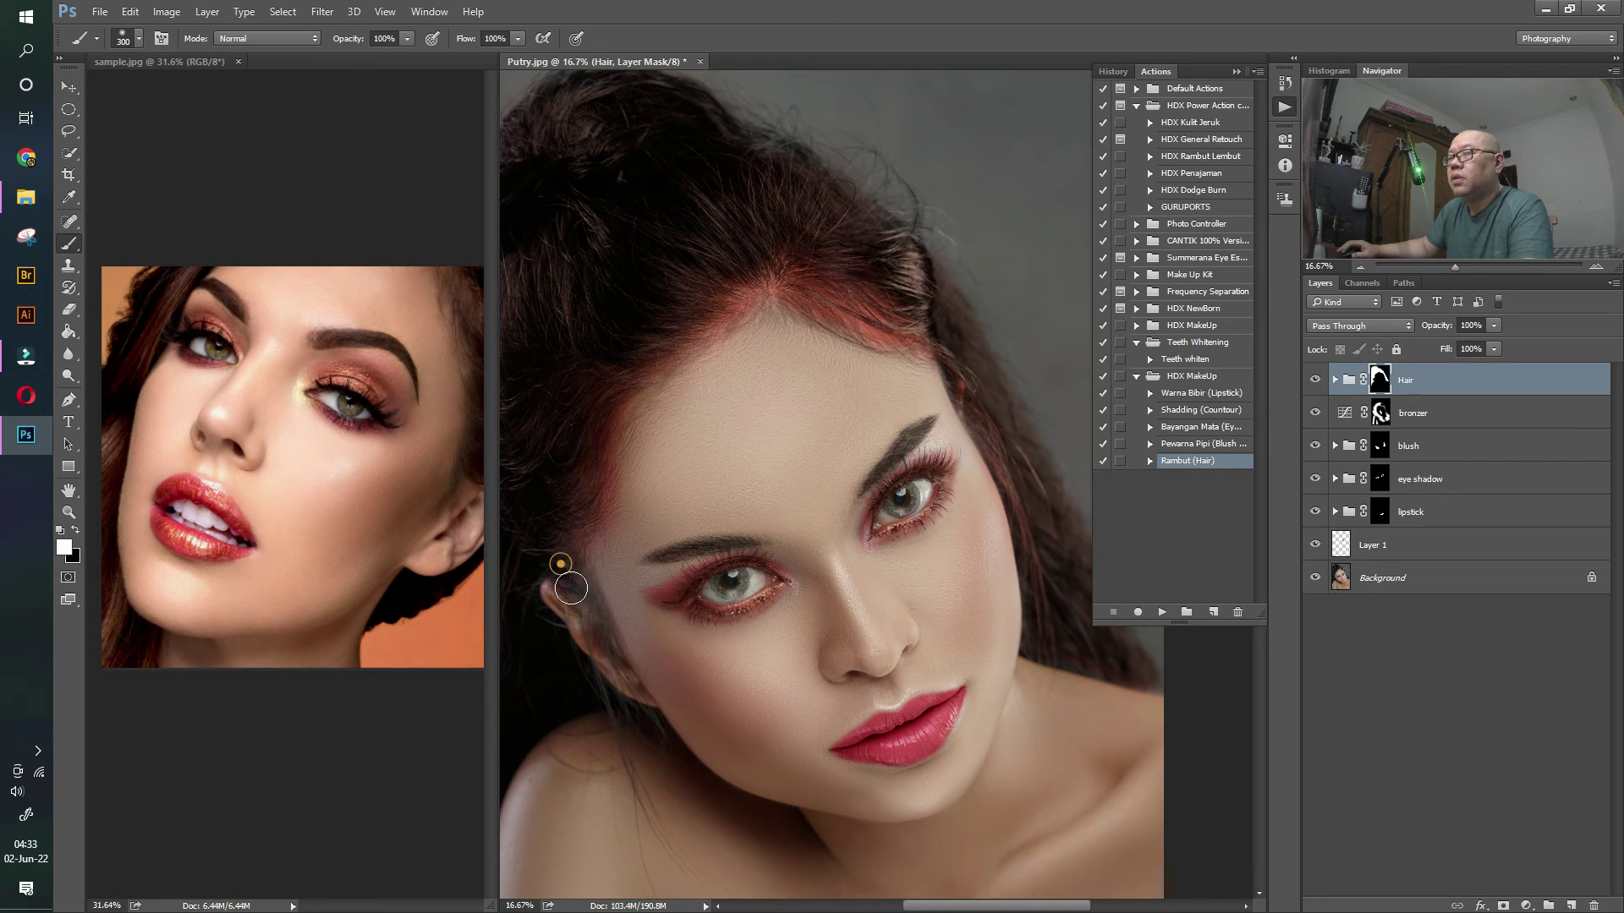
# - Paint white on the Hair mask over the sideburn hair in front of the near ear with a size 150 brush
pyautogui.press('[')
pyautogui.press('[')
pyautogui.press('[')
pyautogui.press('[')
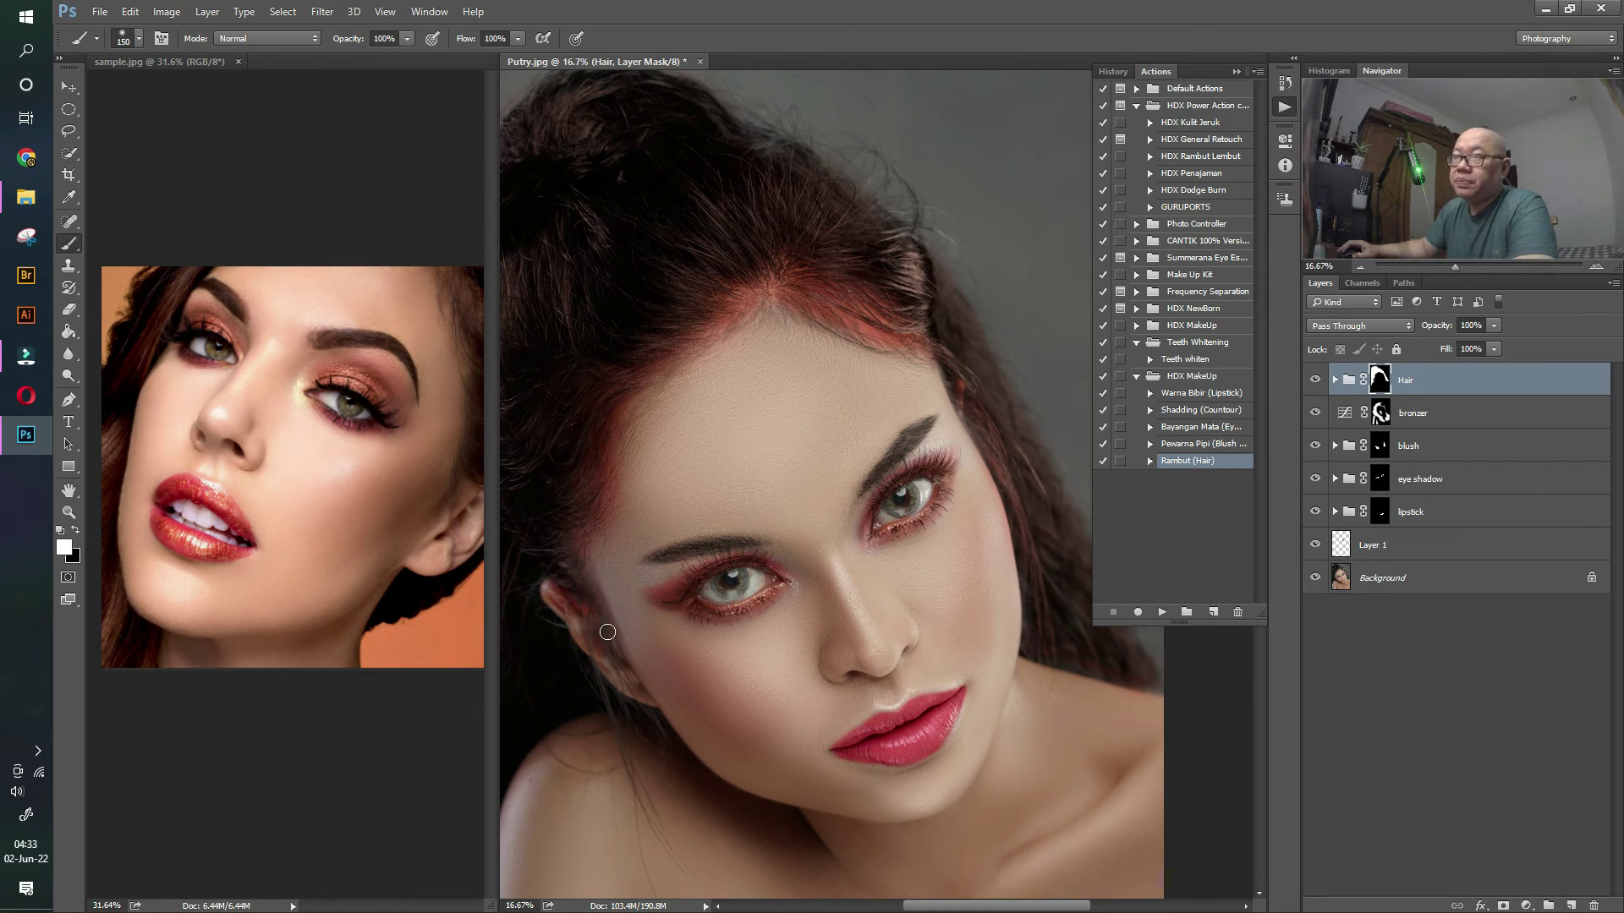
pyautogui.moveTo(567, 541); pyautogui.dragTo(600, 620)
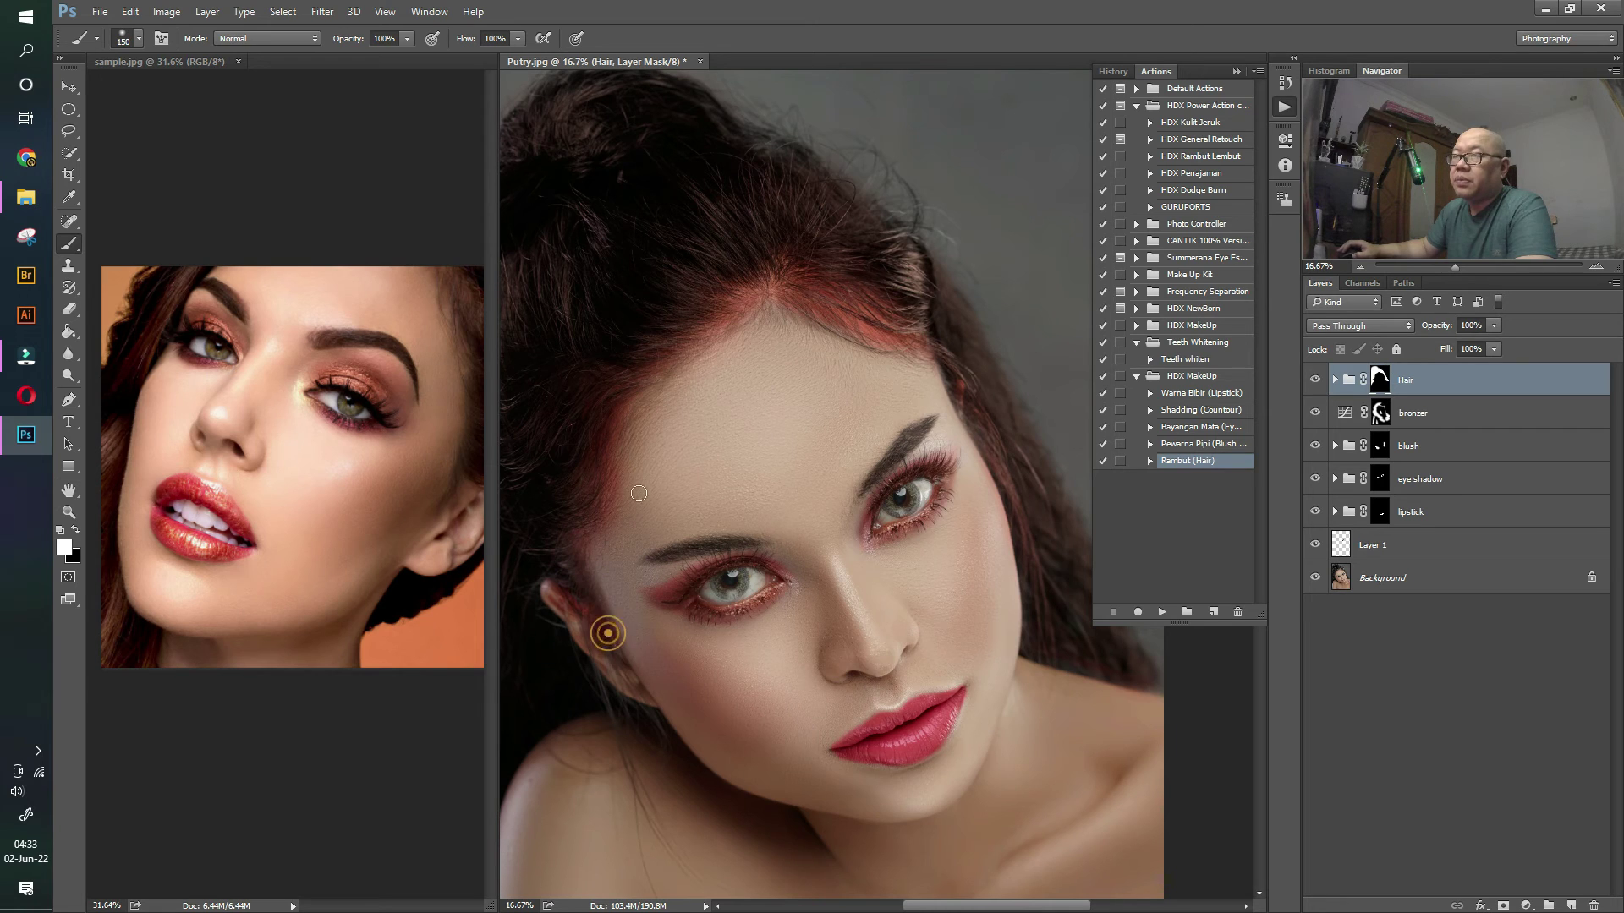
# - Paint black on the Hair mask along the forehead below the hairline with a size 500 brush to remove color from the skin
pyautogui.press('x')
pyautogui.press(']')
pyautogui.press(']')
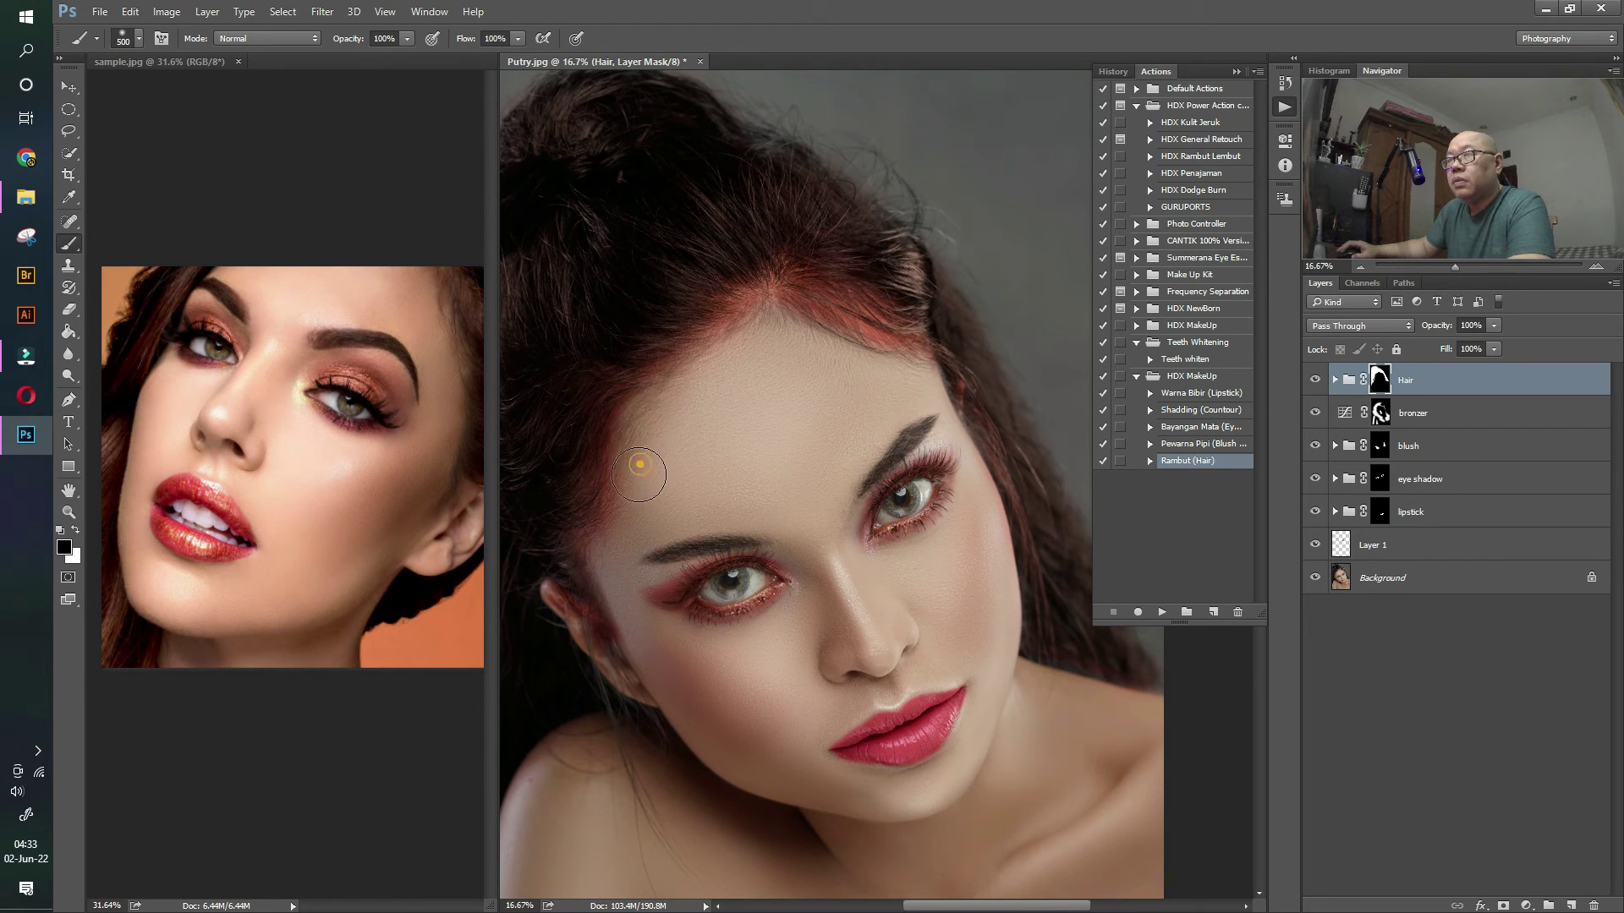
pyautogui.moveTo(614, 548); pyautogui.dragTo(644, 488)
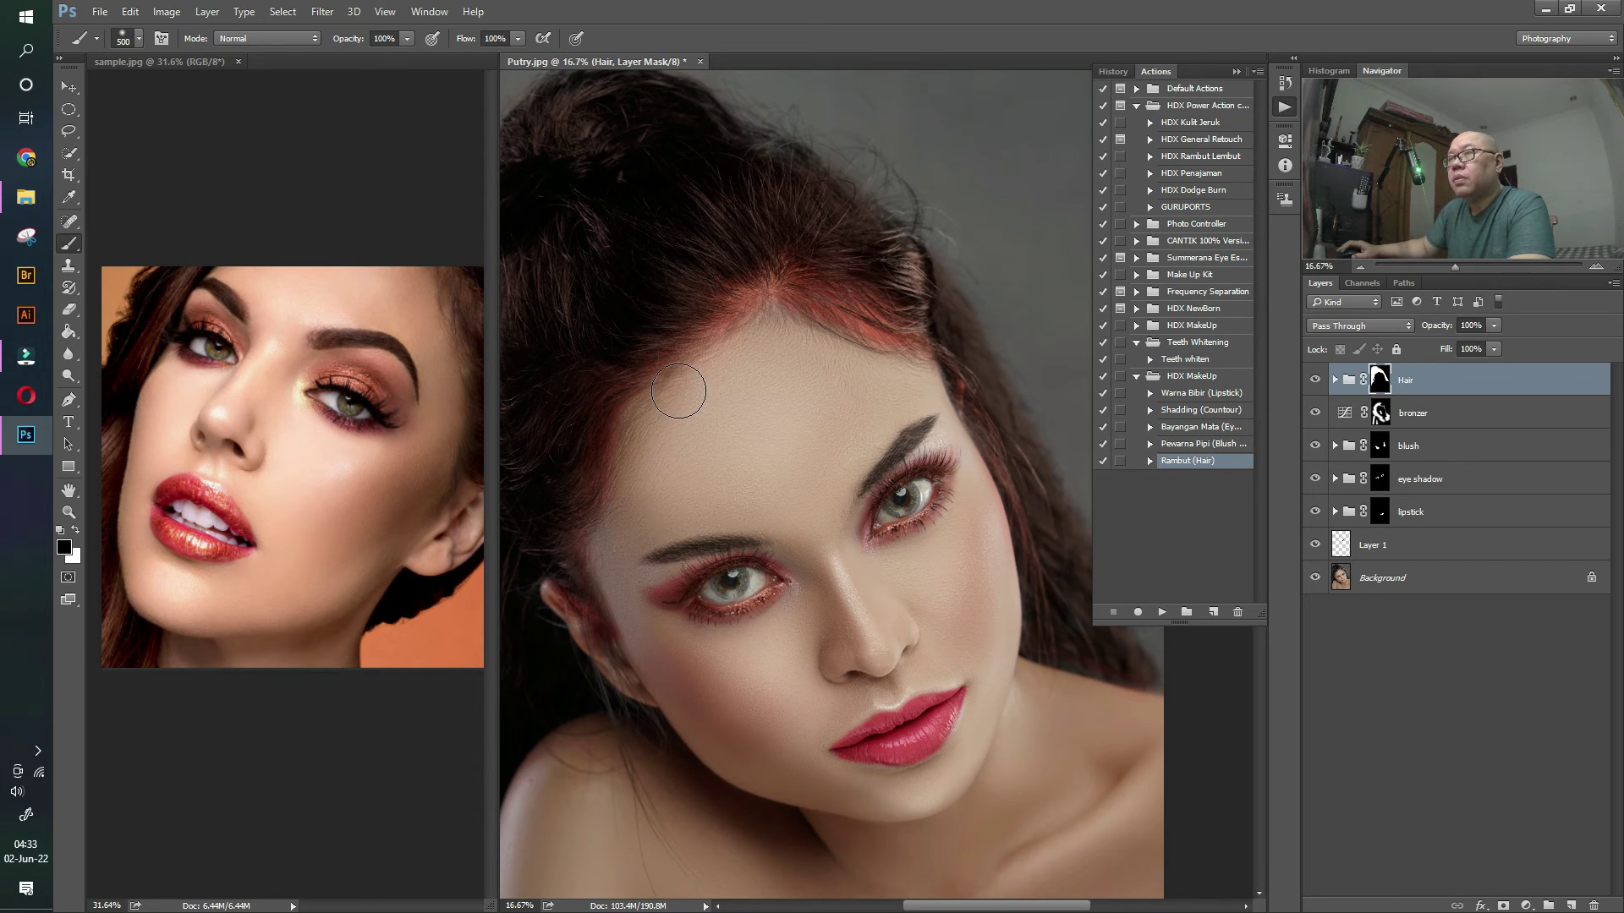
pyautogui.moveTo(795, 336); pyautogui.dragTo(930, 387)
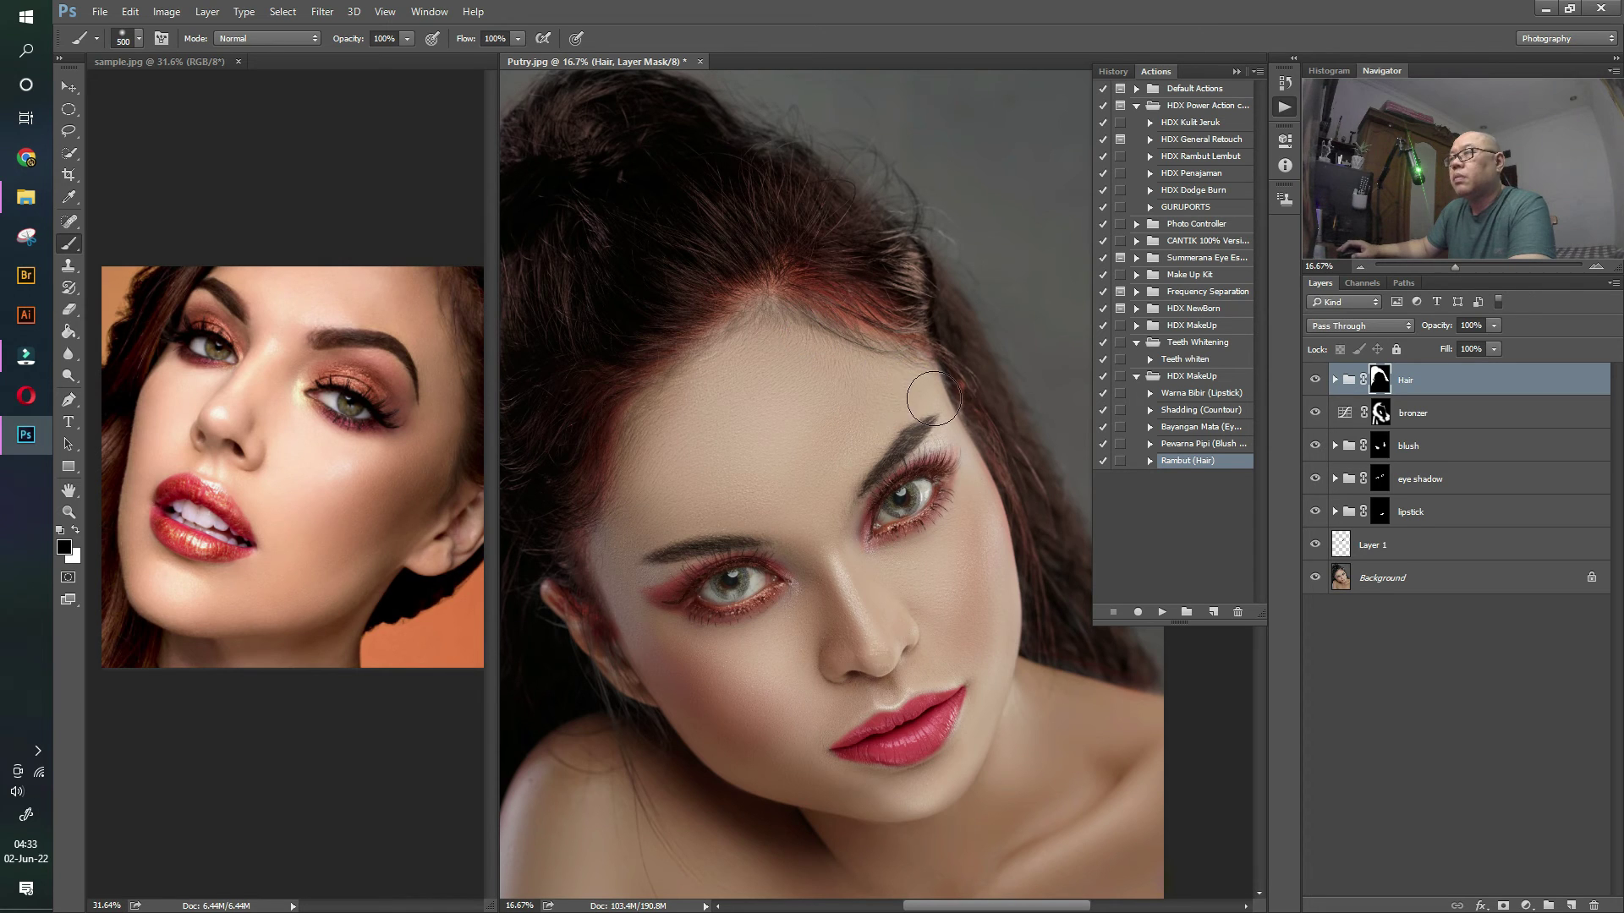
# - Hide the Red hair group and preview the Auburn, Blond and Black hair colors one at a time
pyautogui.hotkey('ctrl', '0')
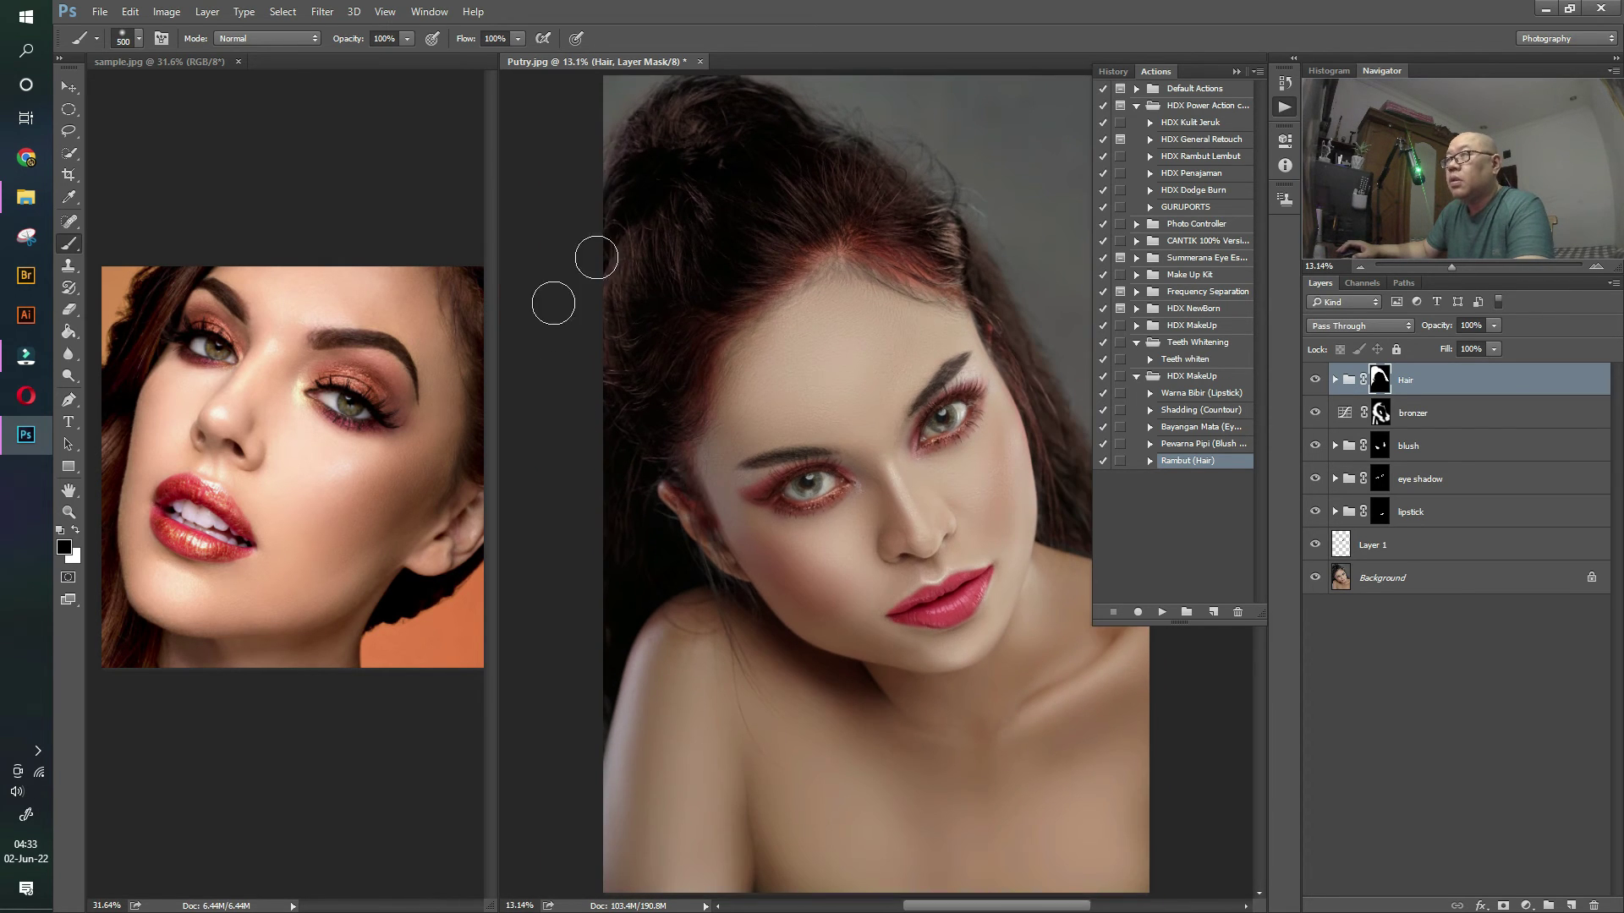
pyautogui.click(1236, 72)
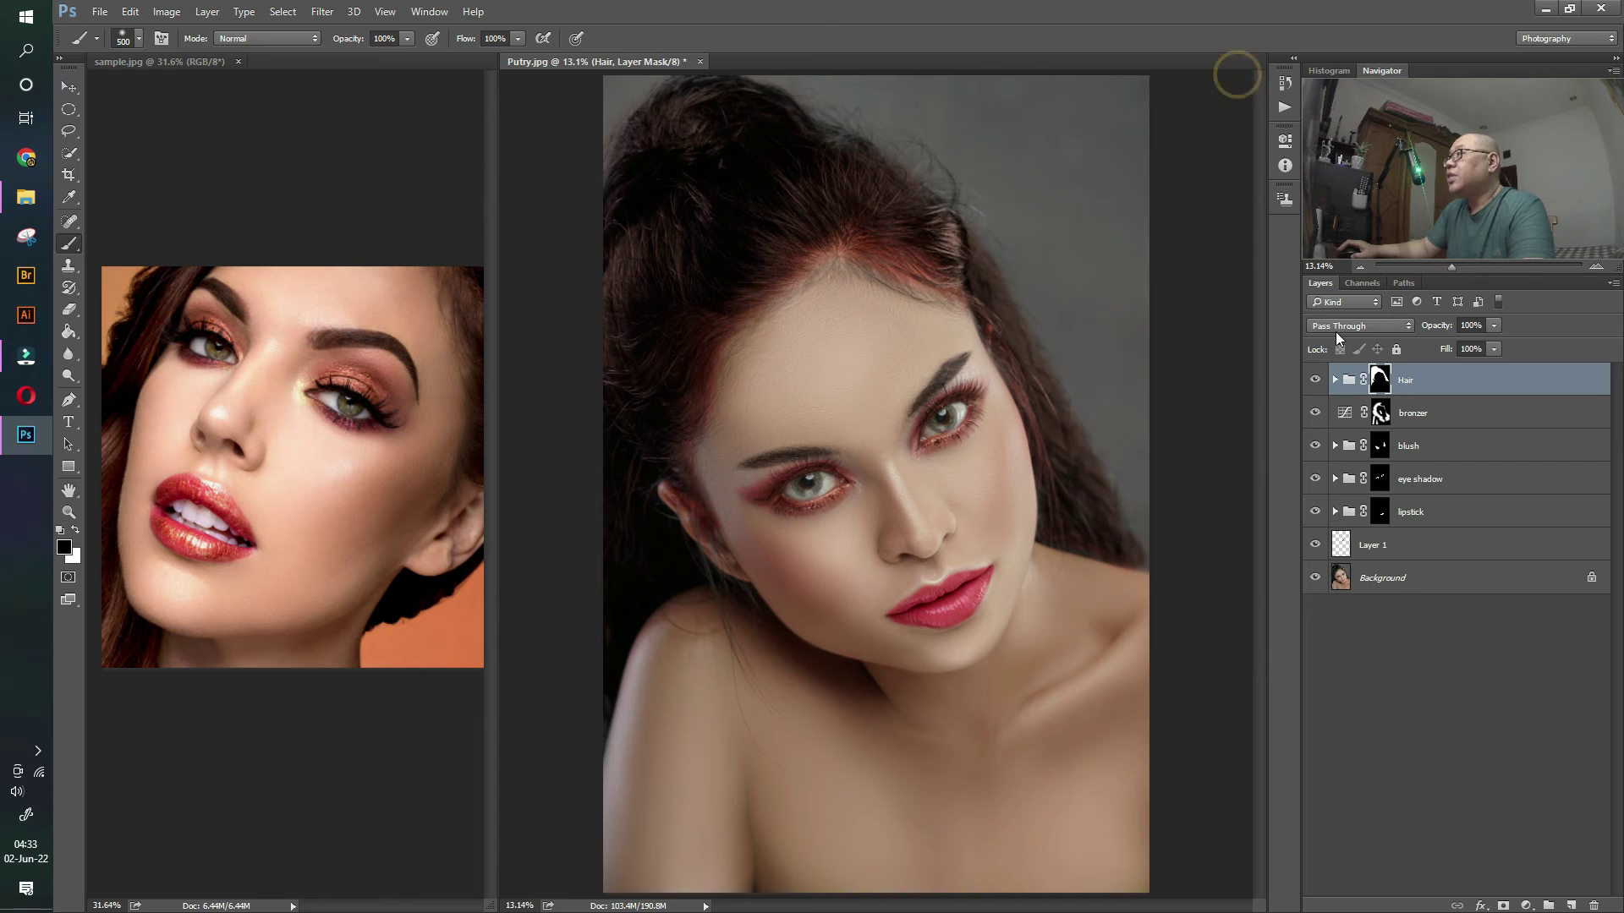
pyautogui.click(1336, 381)
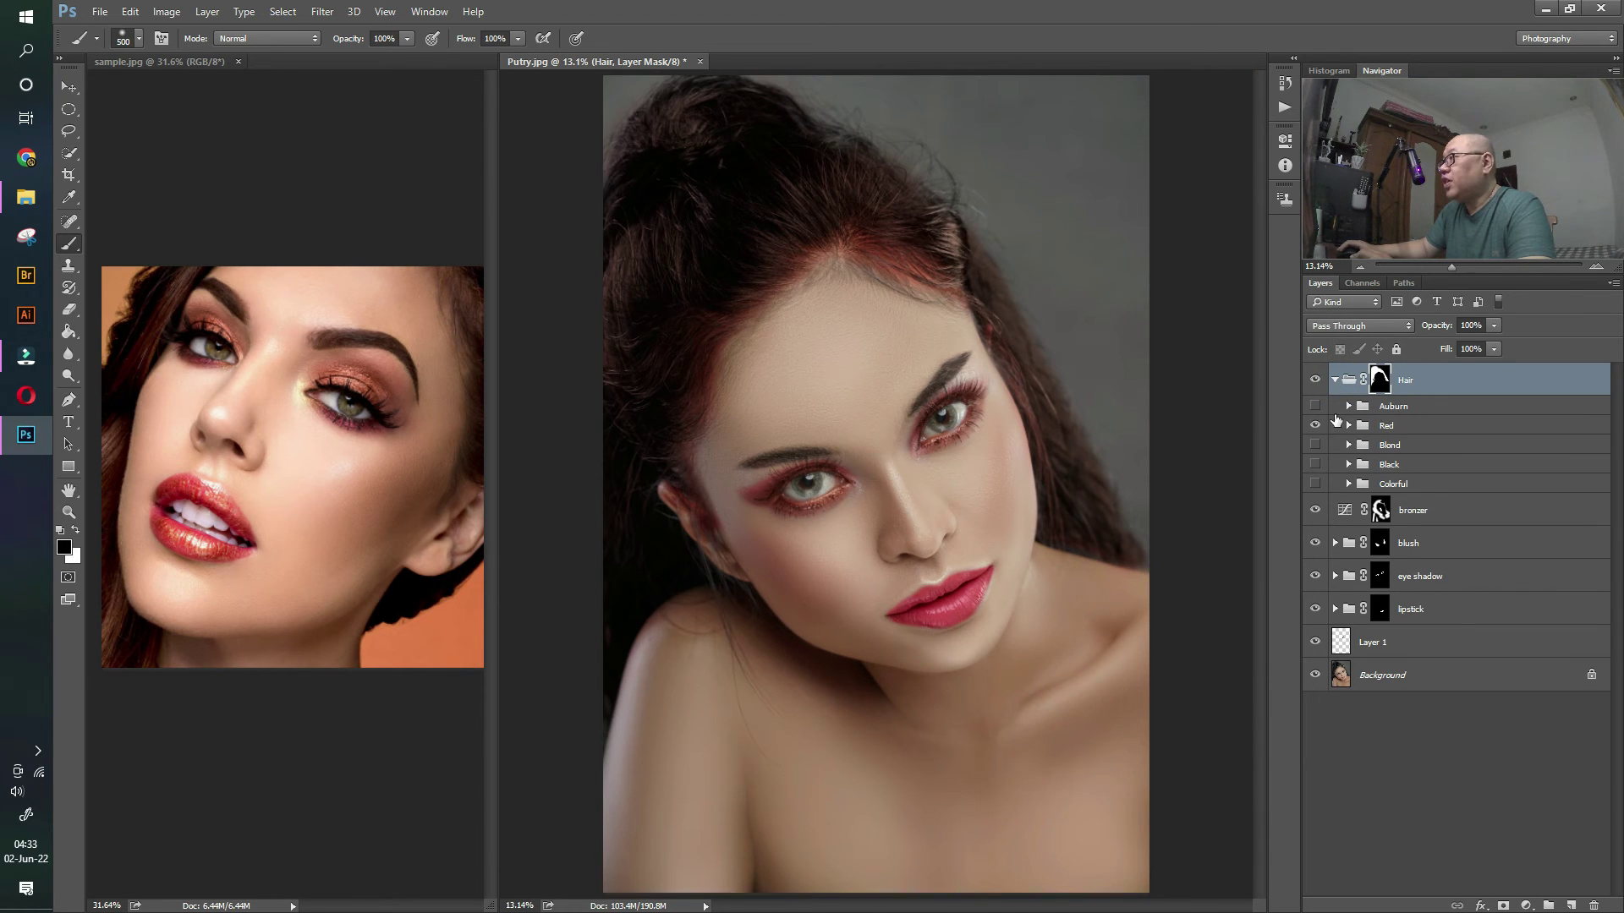
pyautogui.click(1315, 425)
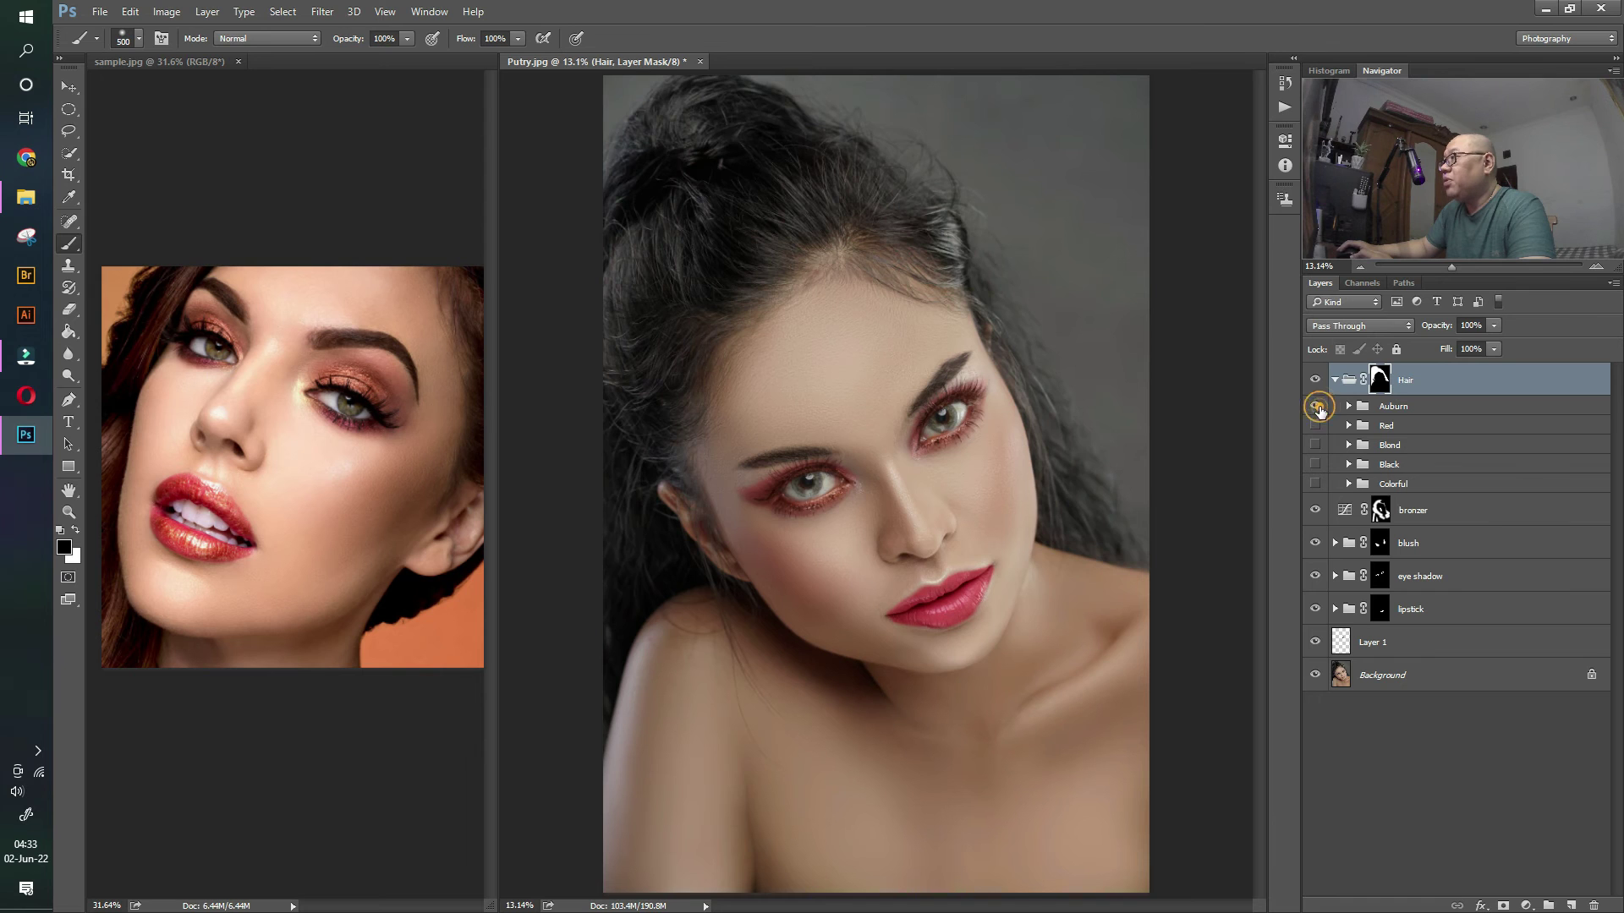
pyautogui.click(1315, 406)
pyautogui.click(1315, 406)
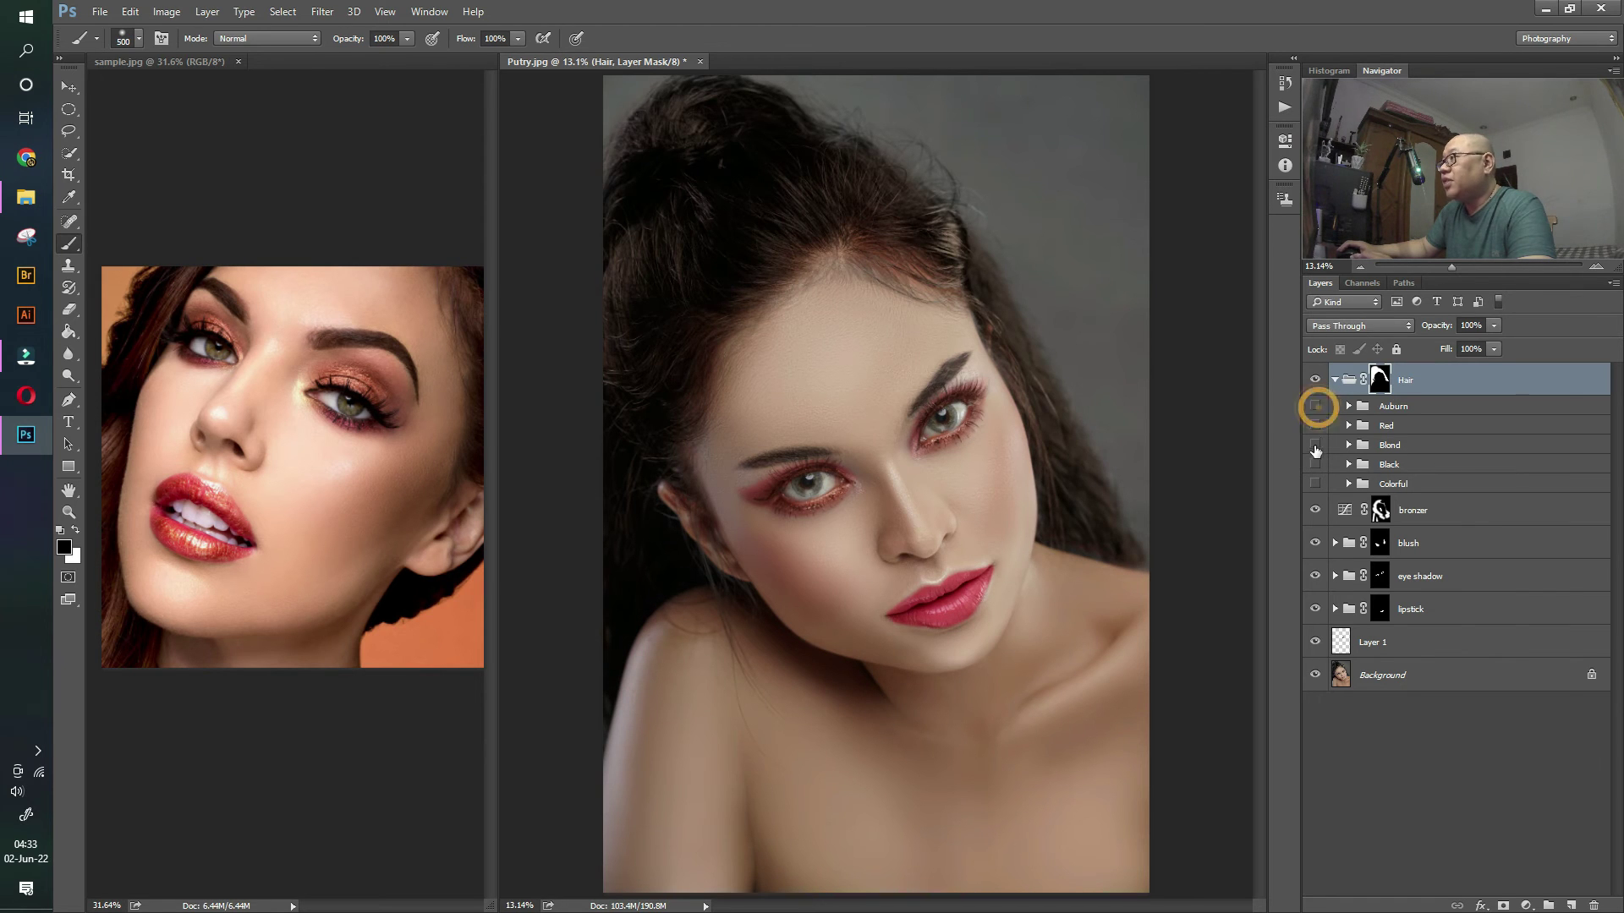
pyautogui.click(1315, 444)
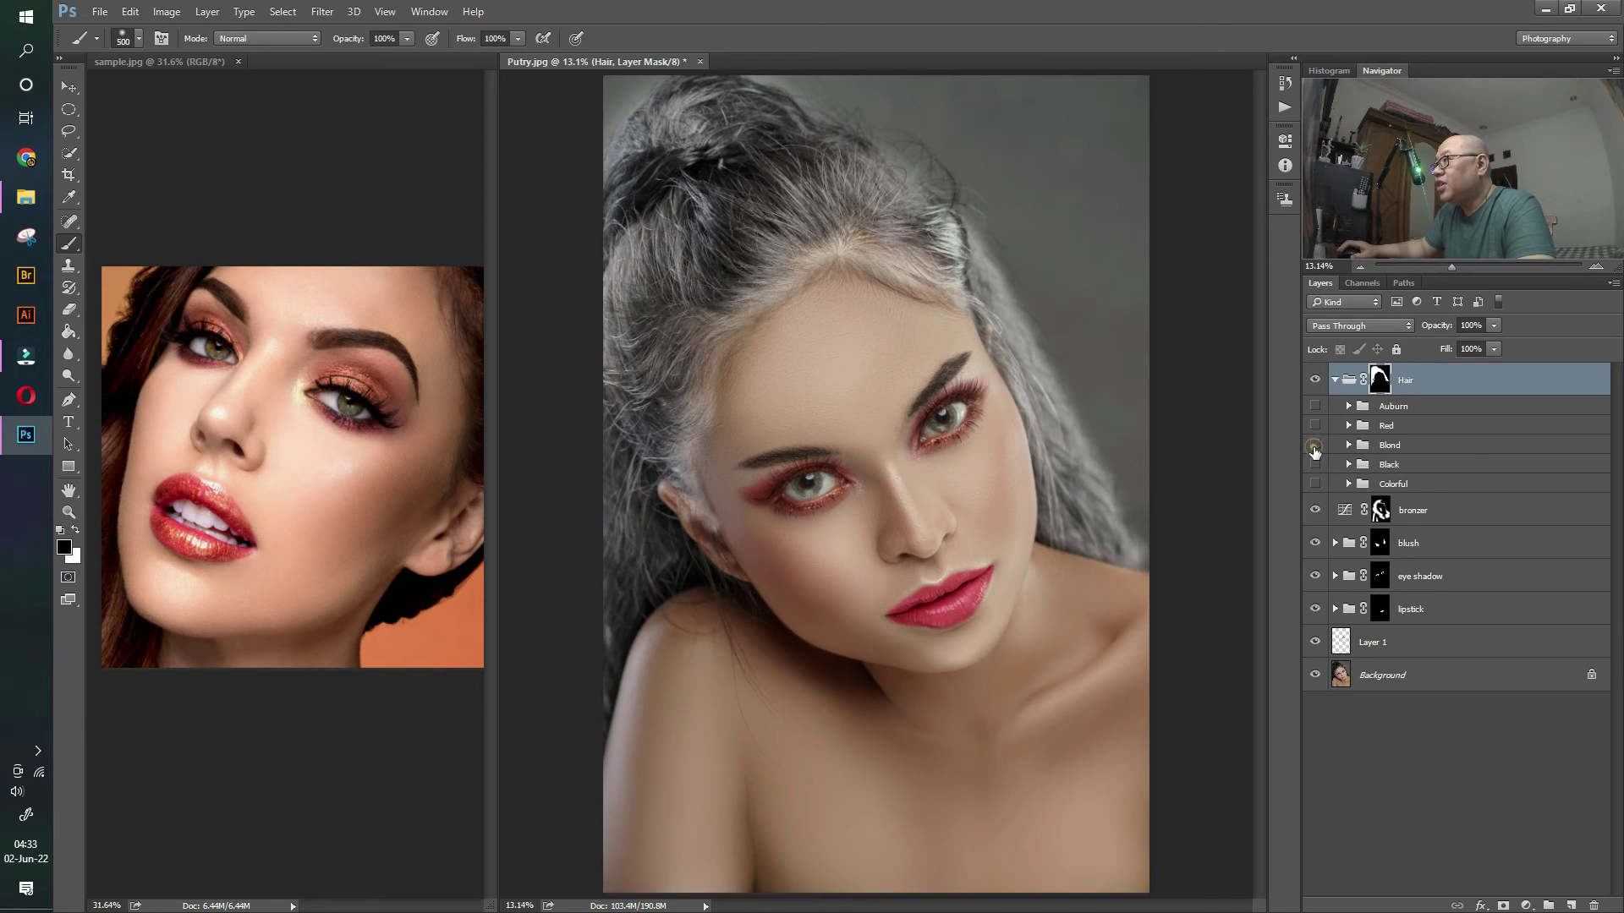
pyautogui.click(1315, 445)
pyautogui.click(1315, 465)
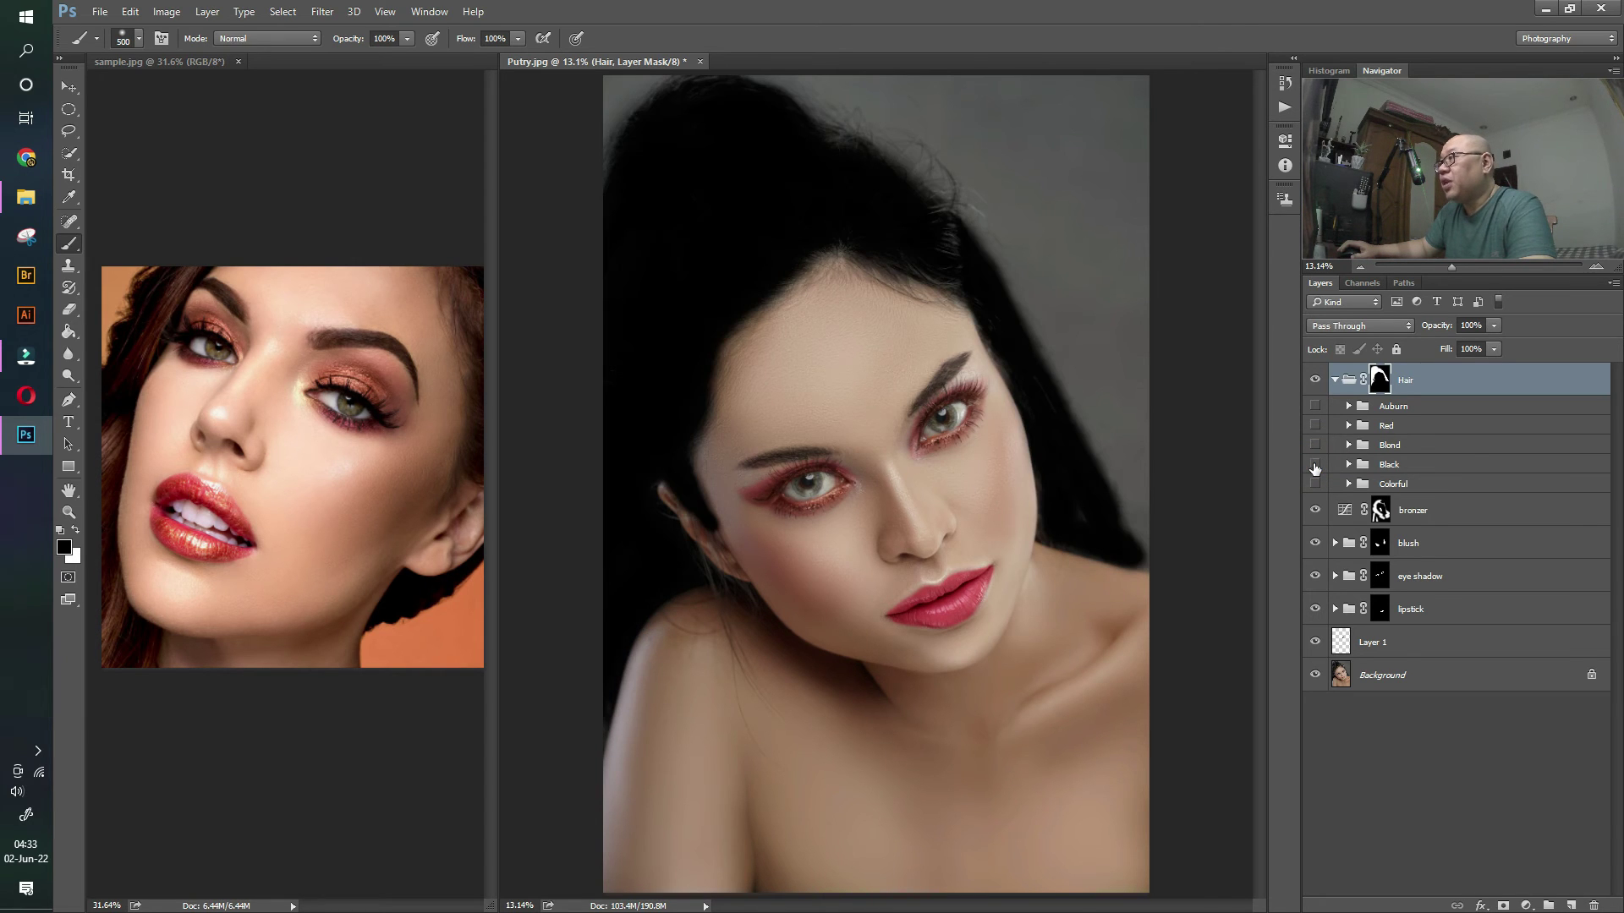
pyautogui.click(1315, 464)
# - Preview the Colorful hair group and its adjustment layers, and switch the hair color to Auburn only
pyautogui.click(1315, 484)
pyautogui.click(1315, 483)
pyautogui.click(1315, 483)
pyautogui.click(1348, 483)
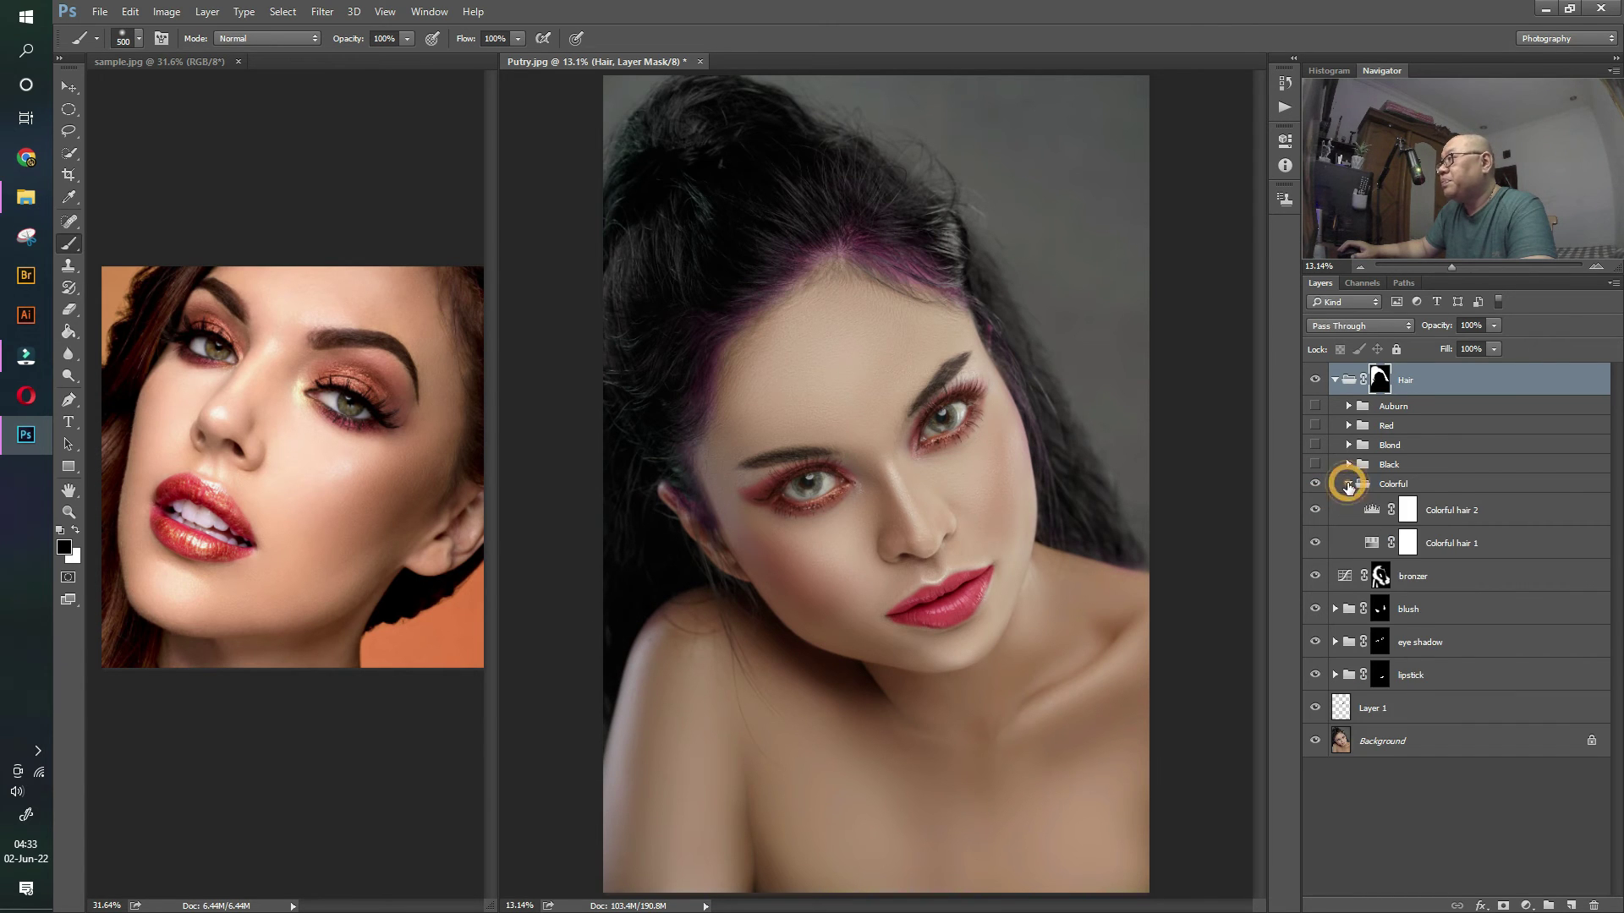
pyautogui.click(1348, 484)
pyautogui.click(1315, 405)
pyautogui.click(1315, 484)
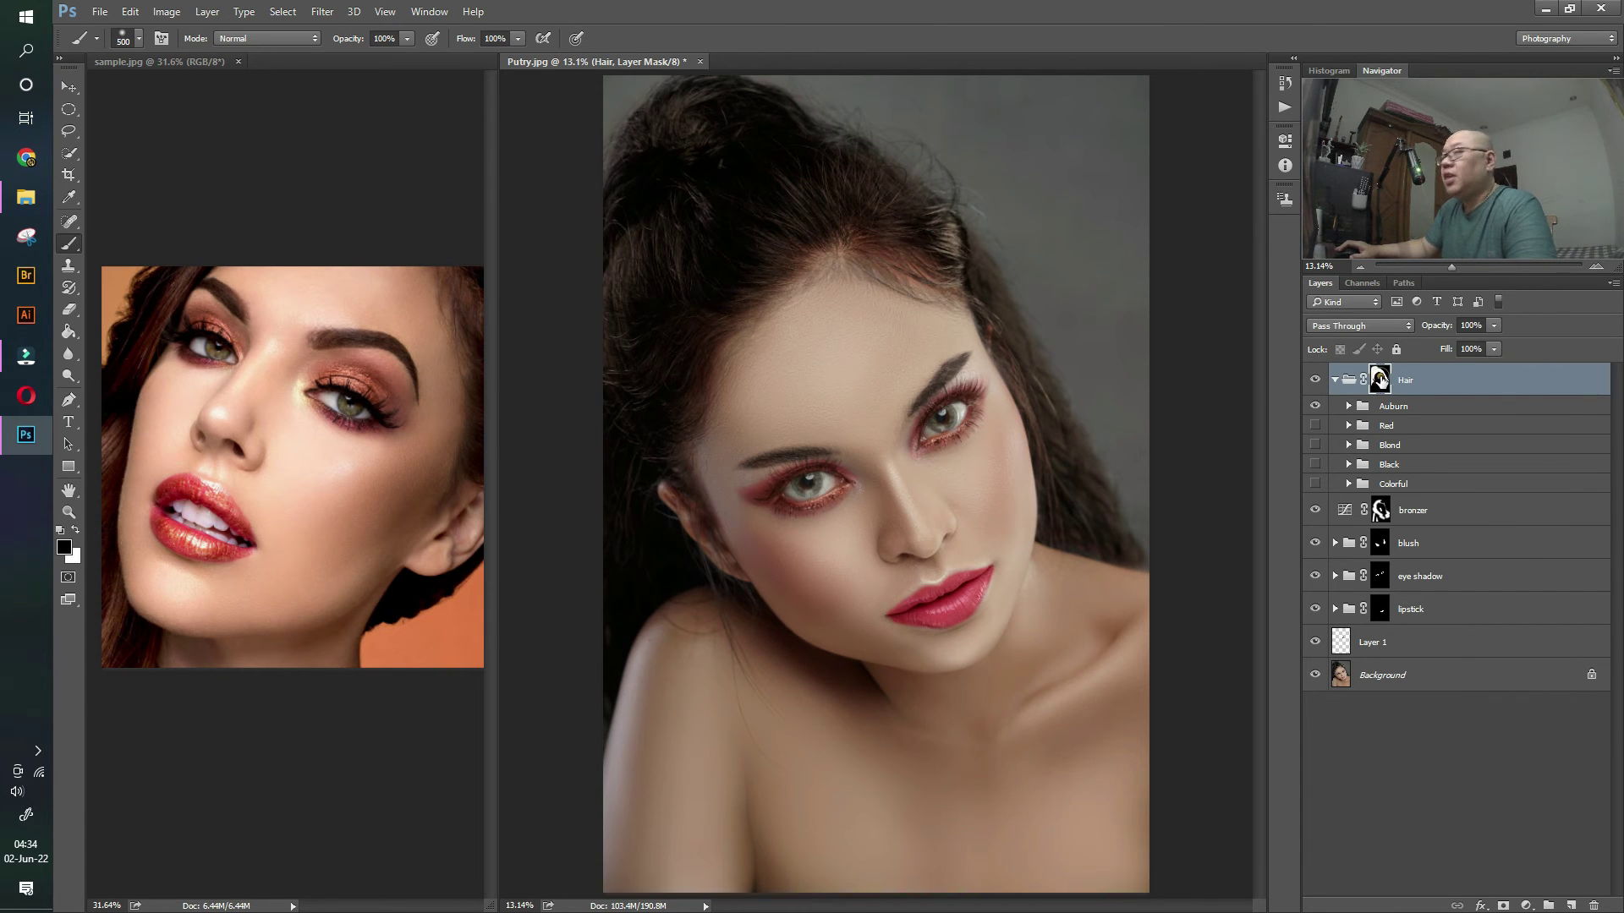
# - Paint white on the Hair mask along the front hairline and clean the spill off the forehead skin with black
pyautogui.press('x')
pyautogui.moveTo(873, 269)
pyautogui.mouseDown()
pyautogui.moveTo(923, 281)
pyautogui.moveTo(857, 263)
pyautogui.moveTo(799, 304)
pyautogui.moveTo(739, 377)
pyautogui.moveTo(708, 460)
pyautogui.mouseUp()
pyautogui.press('x')
pyautogui.moveTo(887, 307)
pyautogui.mouseDown()
pyautogui.moveTo(931, 309)
pyautogui.moveTo(876, 288)
pyautogui.mouseUp()
pyautogui.moveTo(713, 488); pyautogui.dragTo(719, 487)
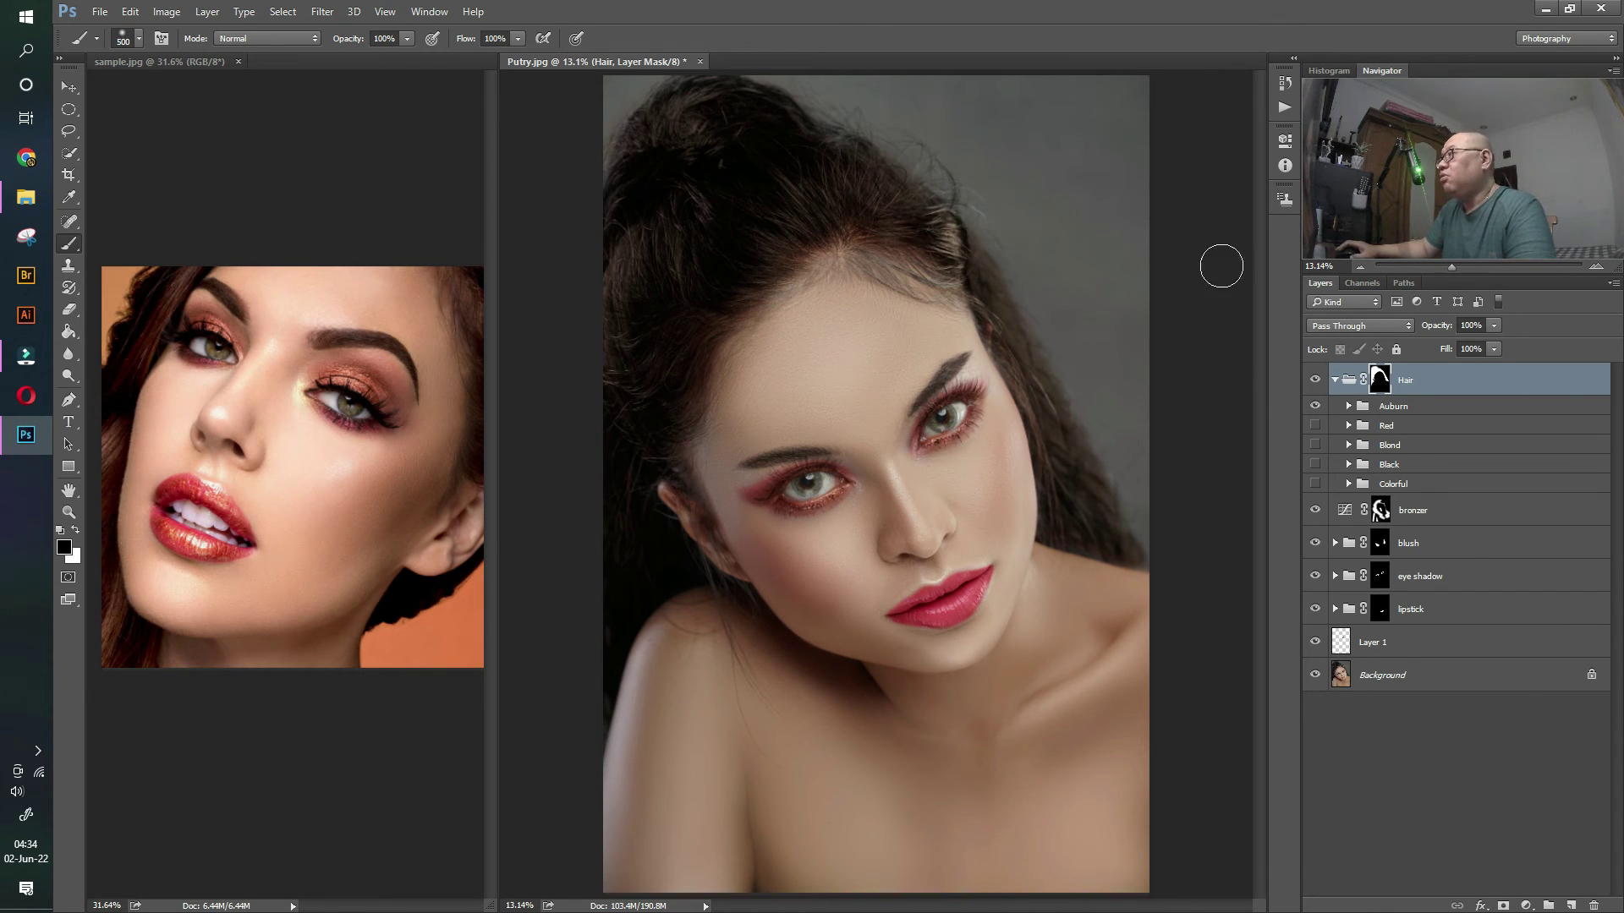
# - Set the Hair group's opacity to 91% and compare the portrait with and without the hair color
pyautogui.click(1493, 325)
pyautogui.moveTo(1494, 345)
pyautogui.mouseDown()
pyautogui.moveTo(1471, 345)
pyautogui.moveTo(1486, 343)
pyautogui.mouseUp()
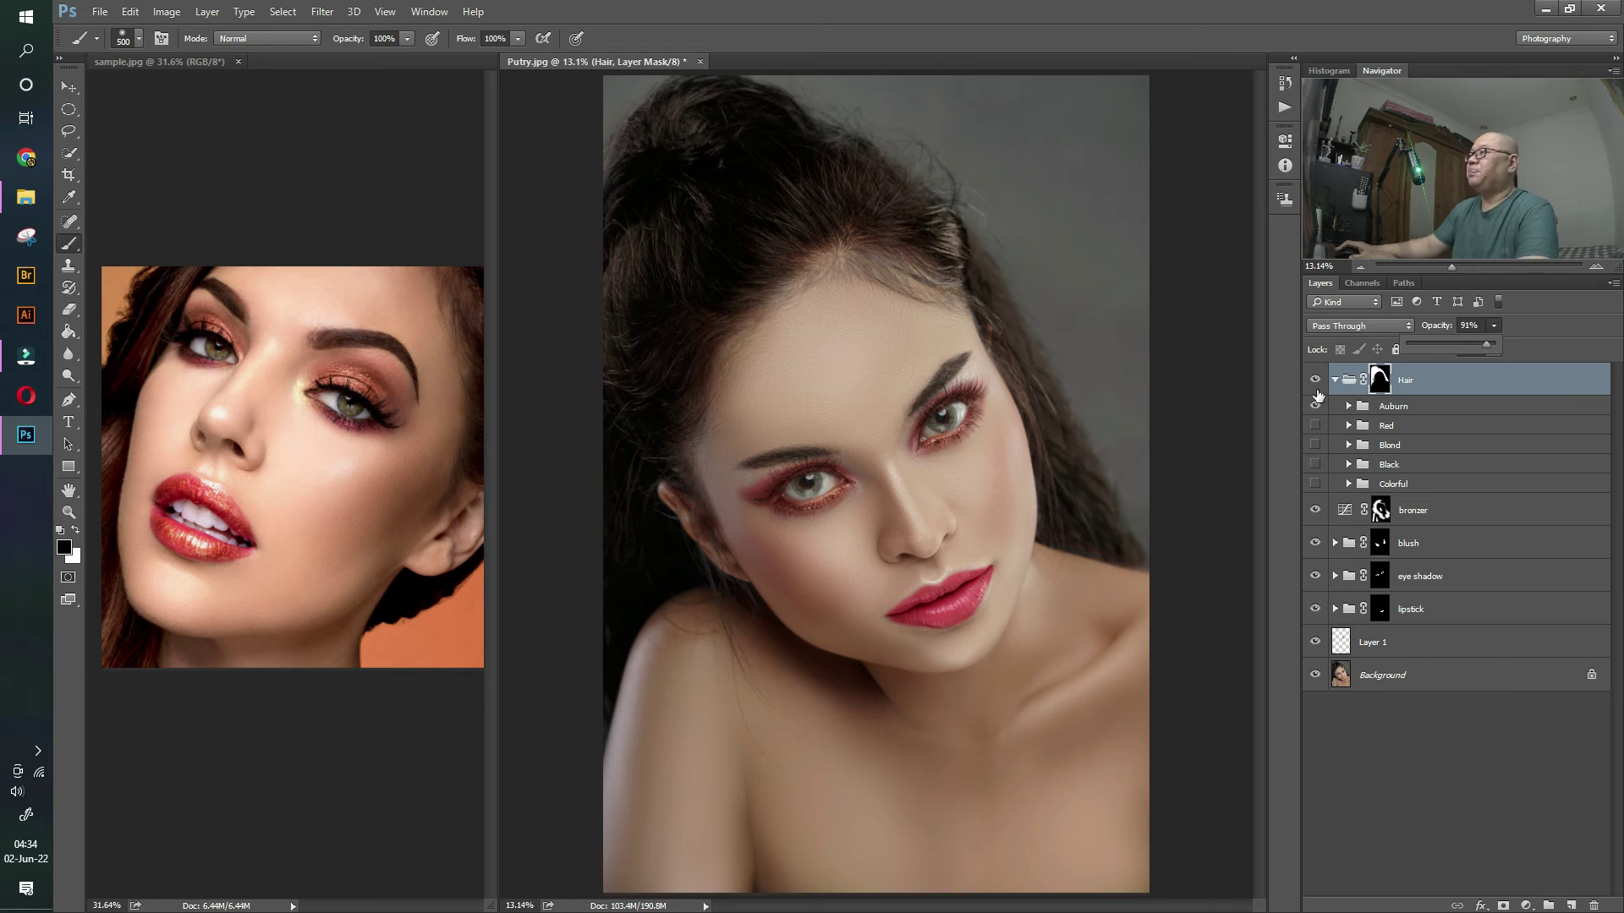
pyautogui.click(1334, 379)
pyautogui.click(1316, 380)
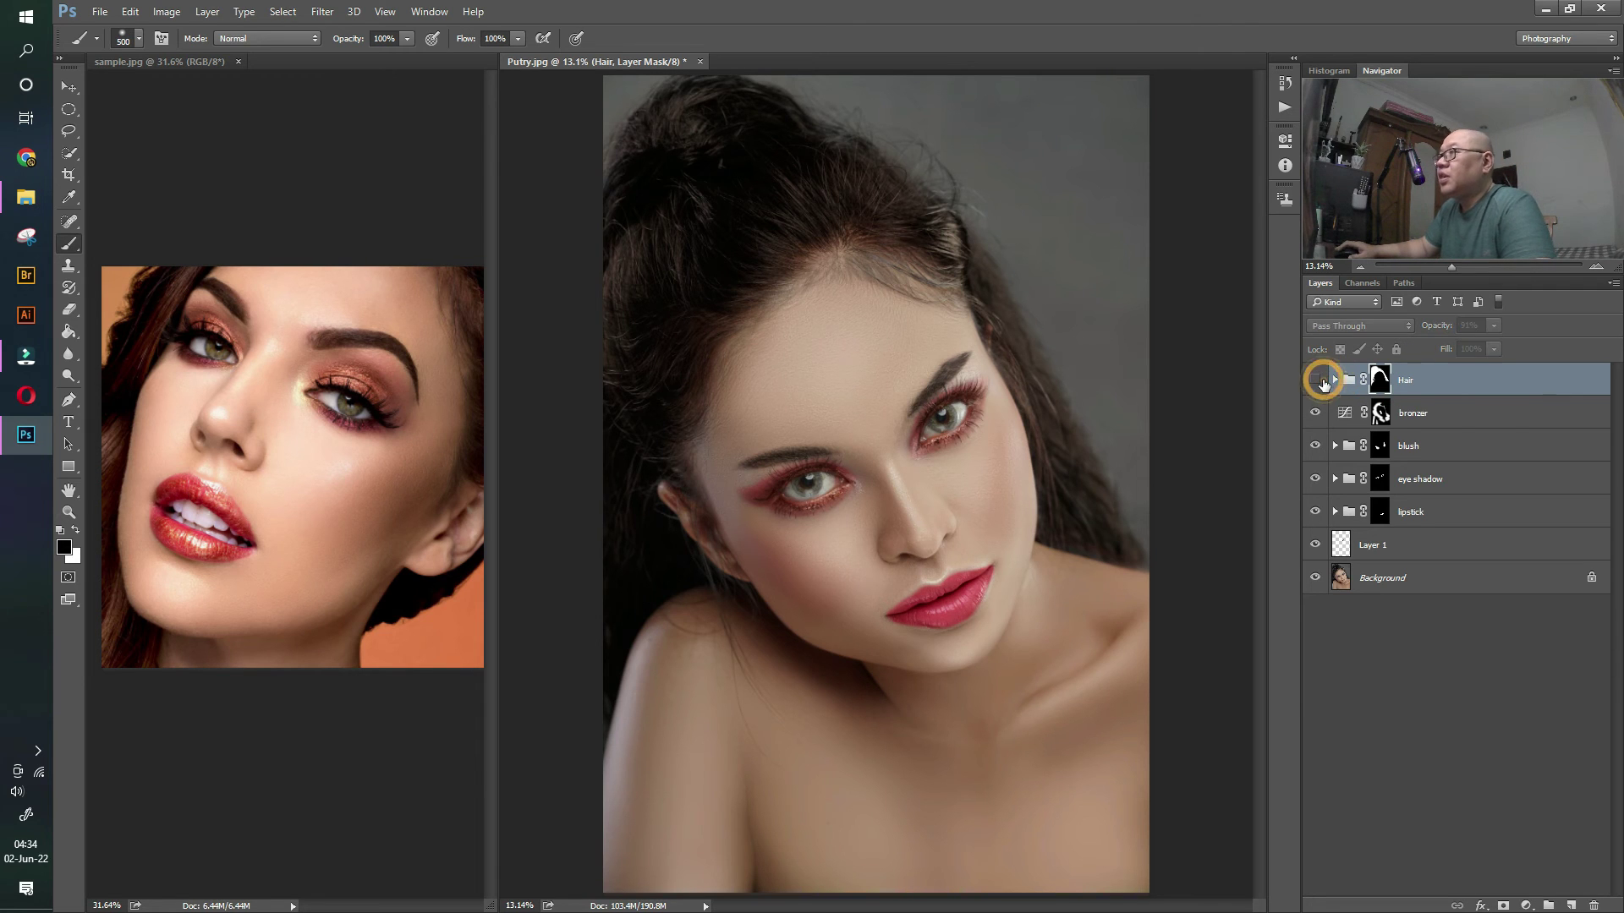
pyautogui.click(1323, 381)
pyautogui.click(1322, 380)
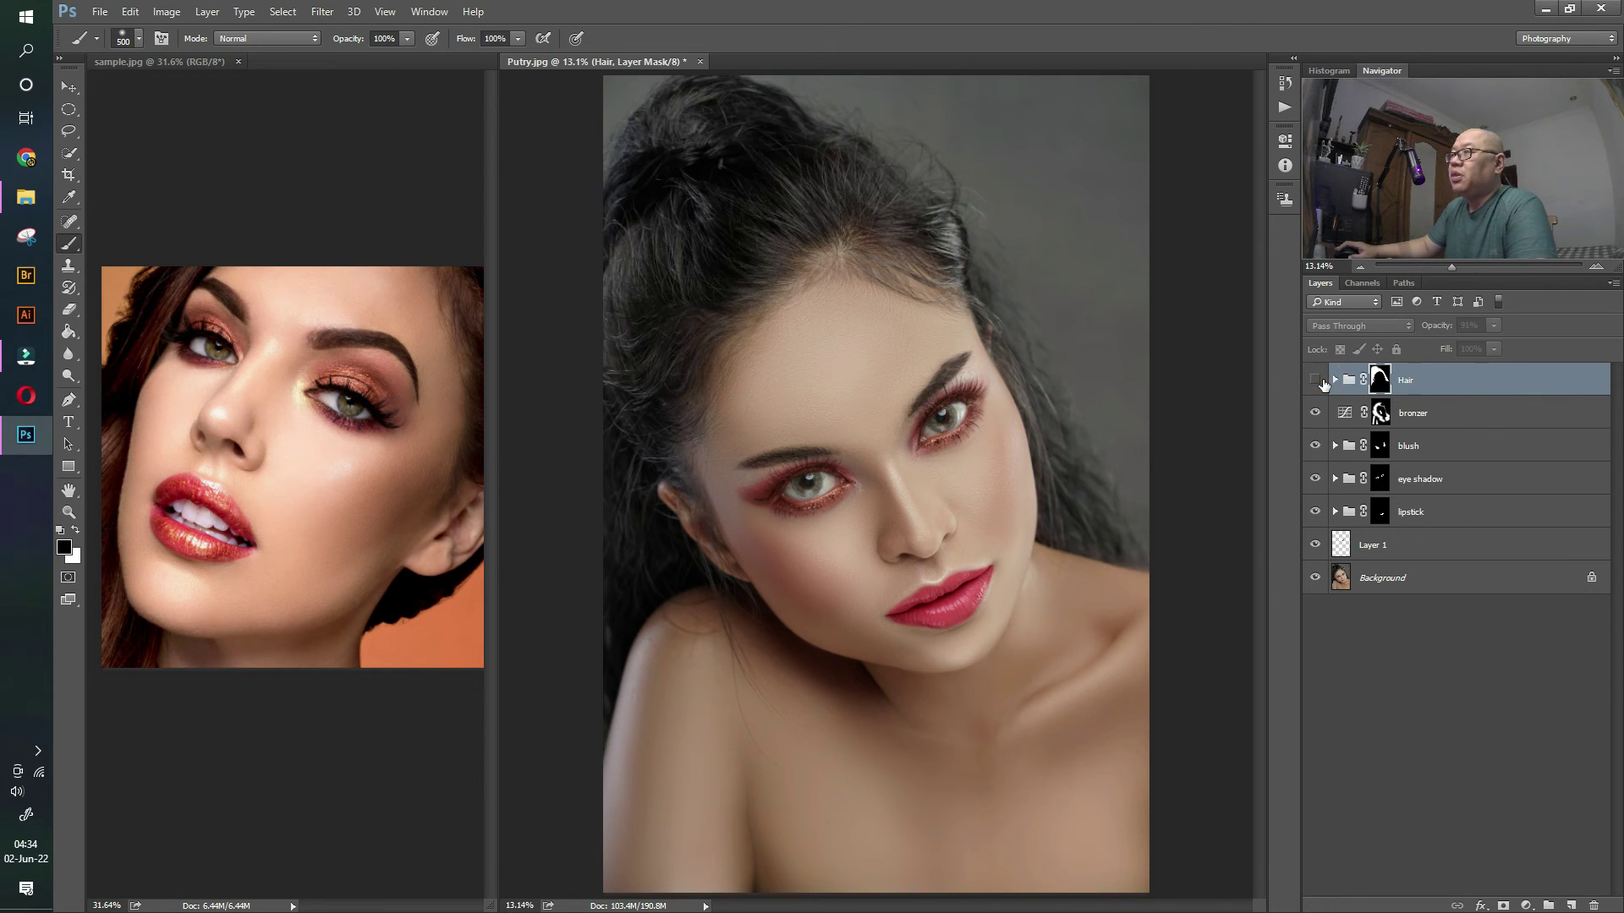
pyautogui.click(1322, 381)
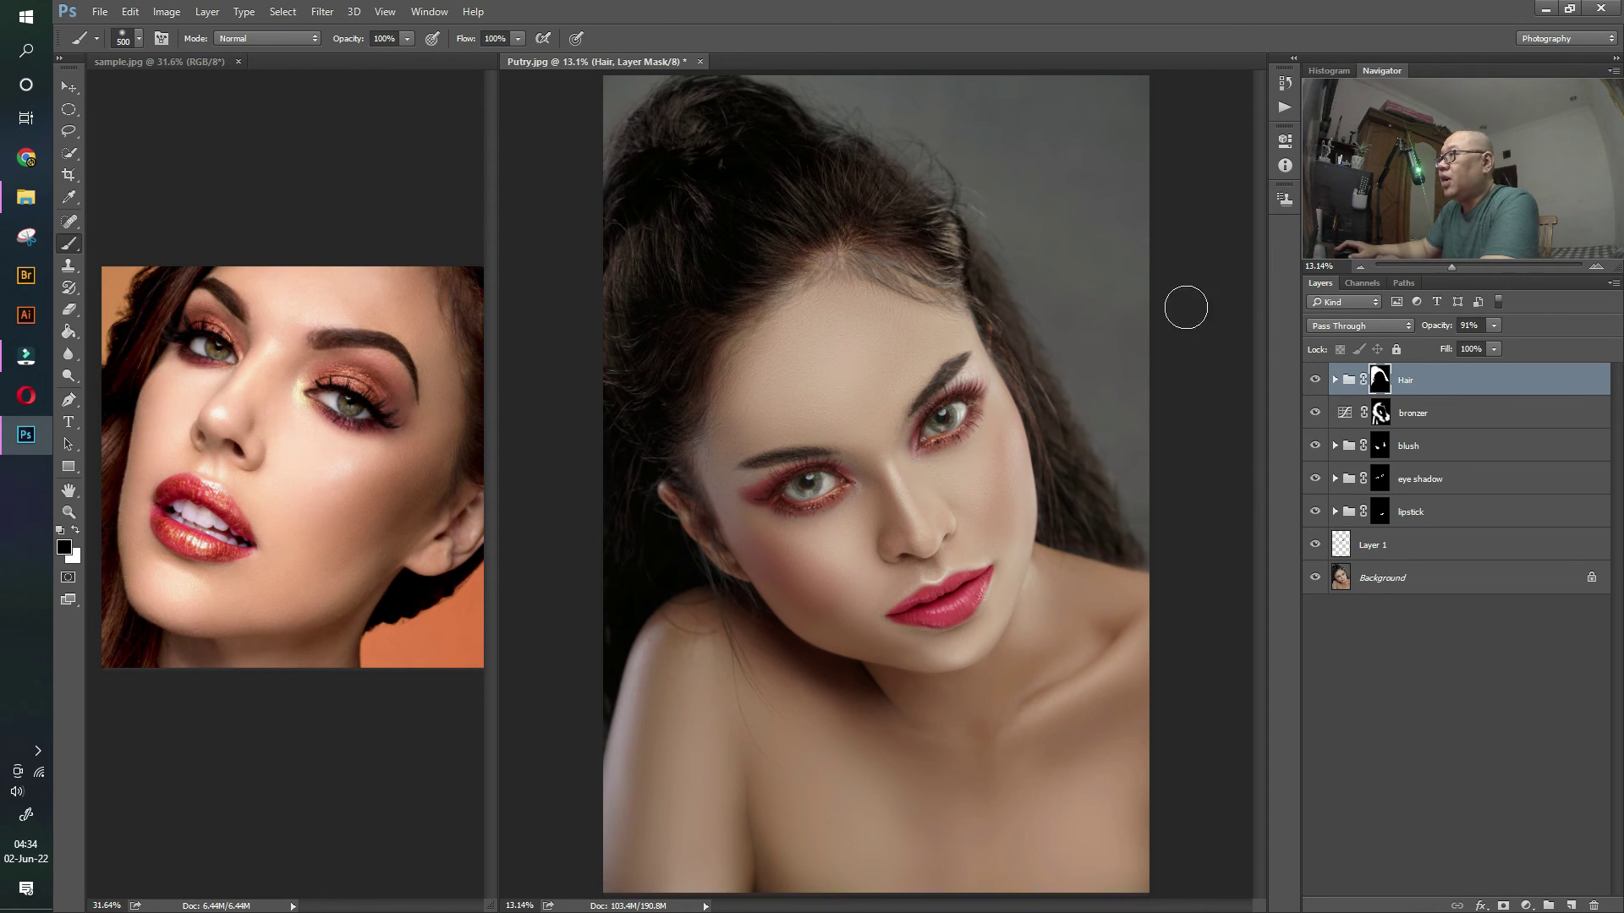
# - Add a Curves adjustment layer above the Hair group and raise its RGB midpoint to input 128, output 163
pyautogui.click(69, 511)
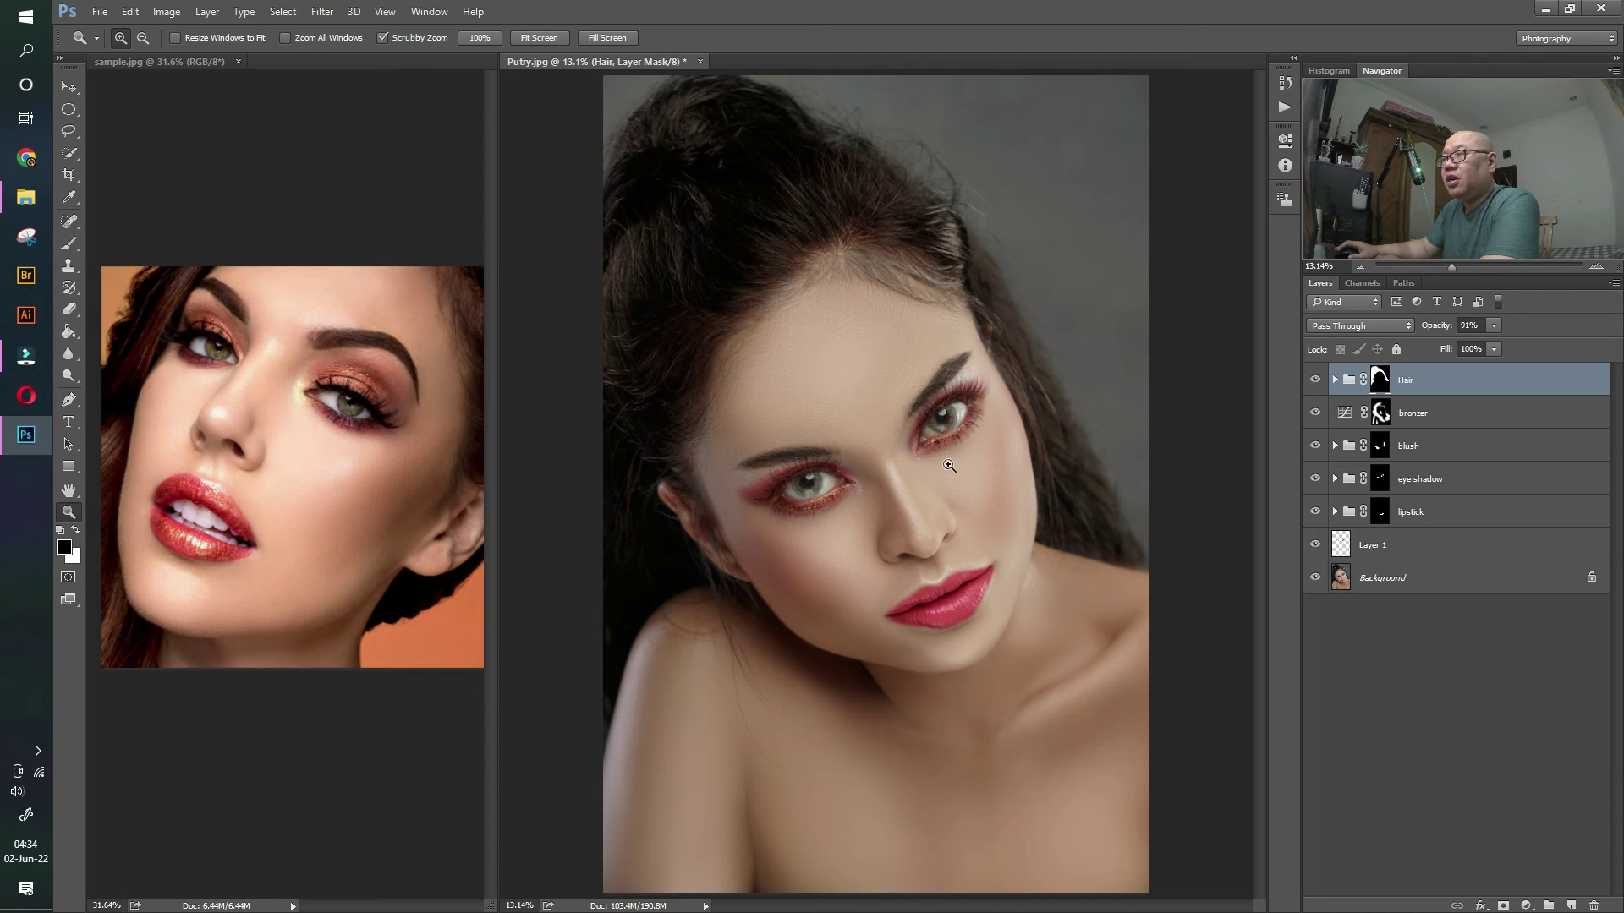
pyautogui.hotkey('ctrl', '-')
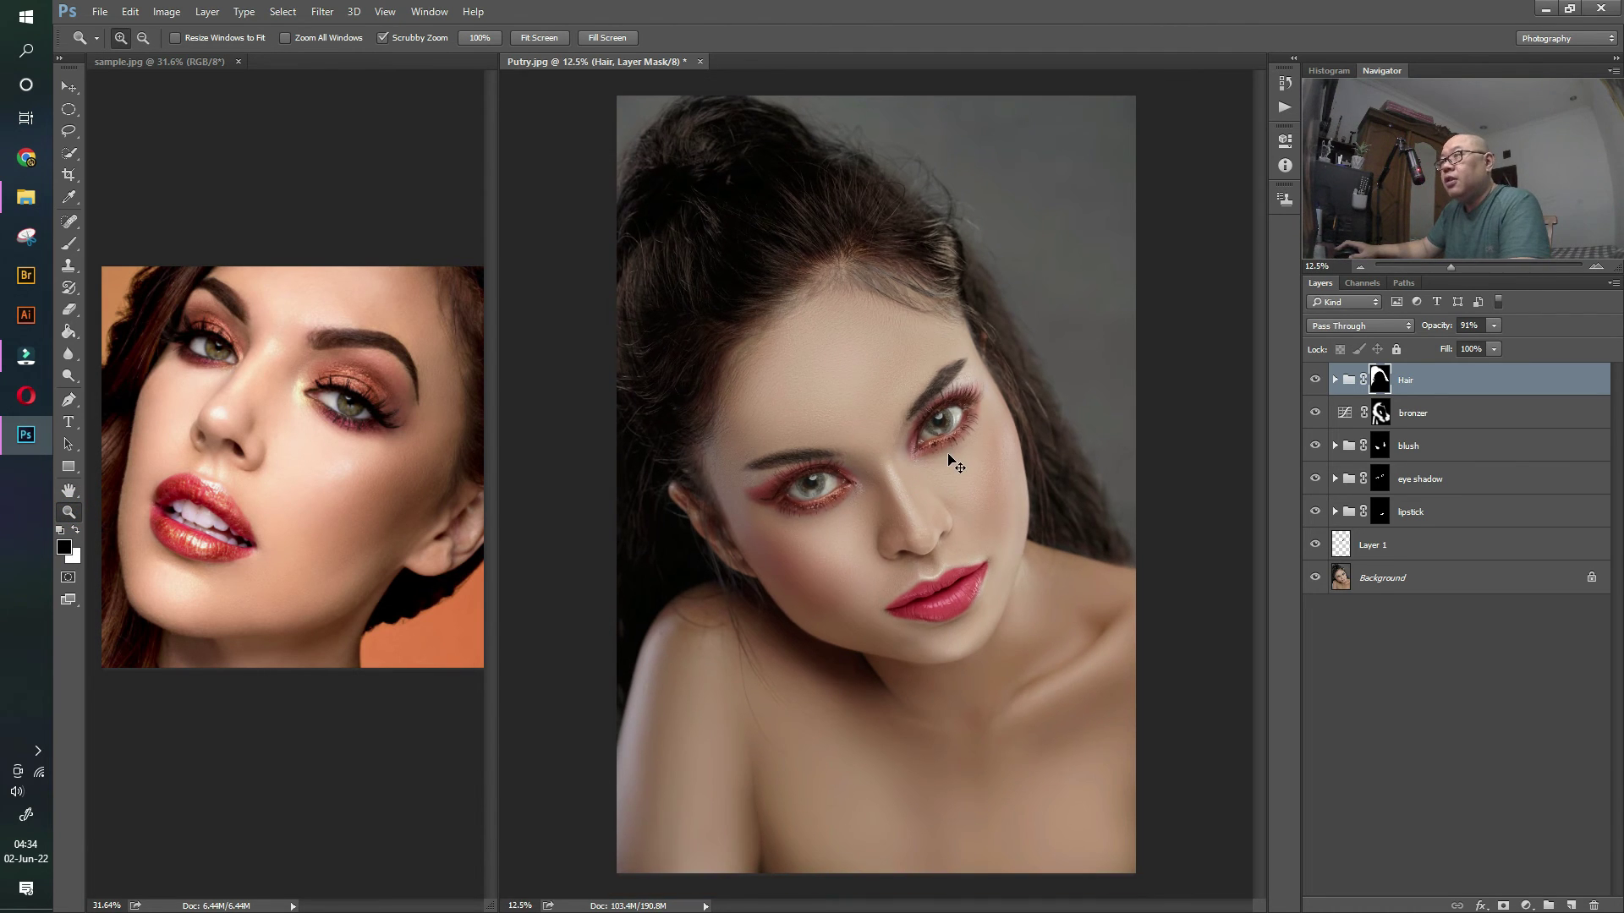
pyautogui.hotkey('ctrl', '-')
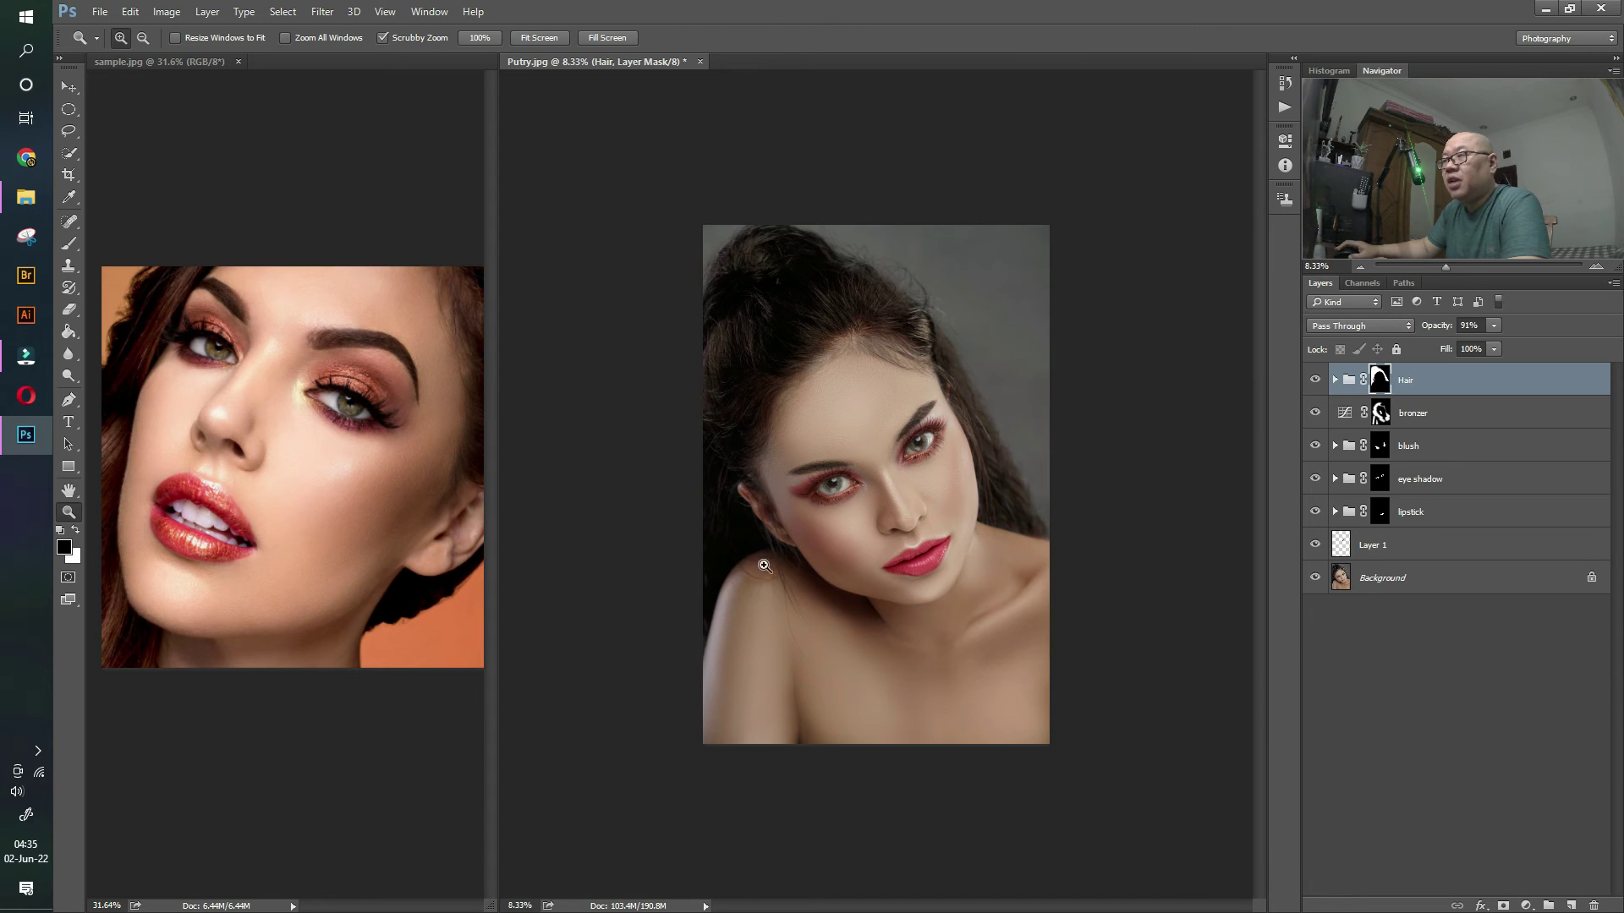
pyautogui.click(1441, 380)
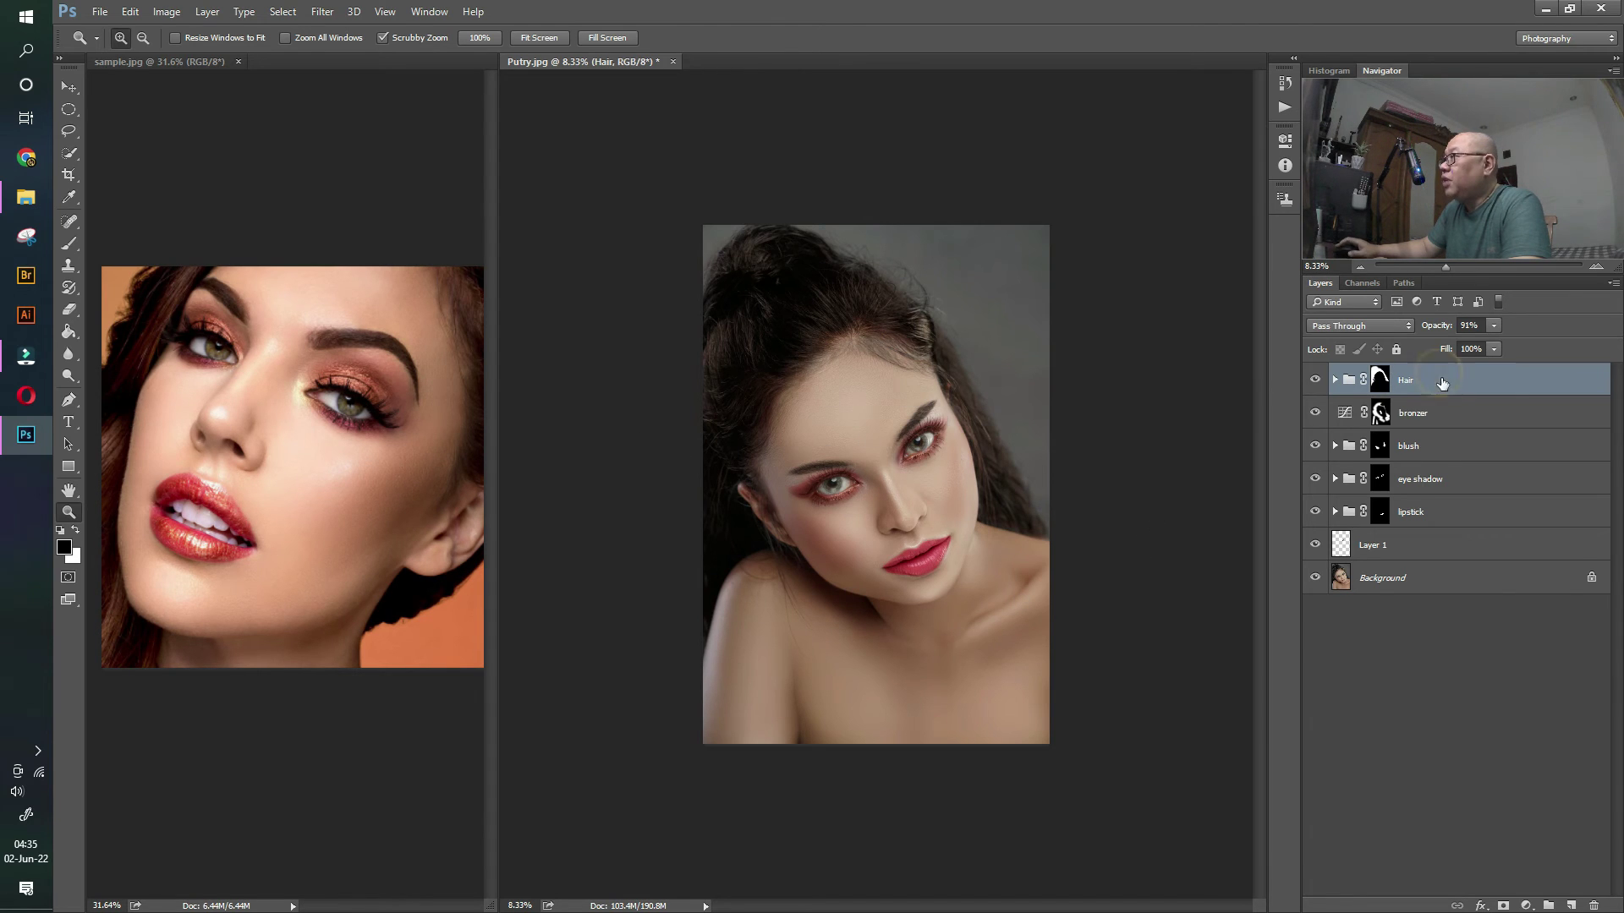
pyautogui.click(1528, 908)
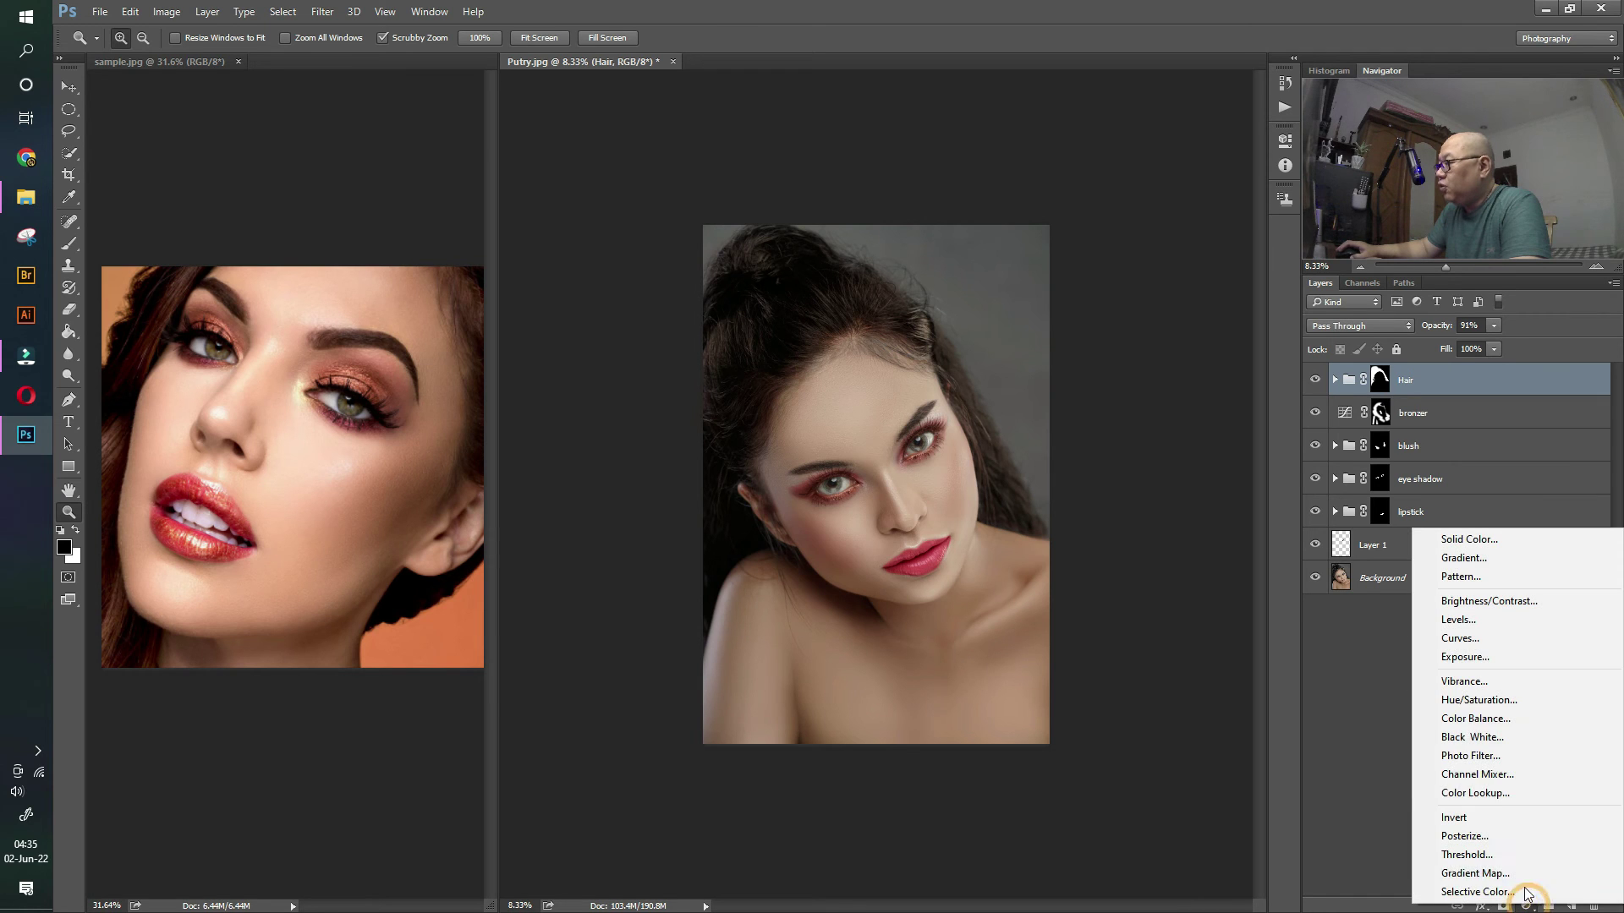
pyautogui.click(1466, 638)
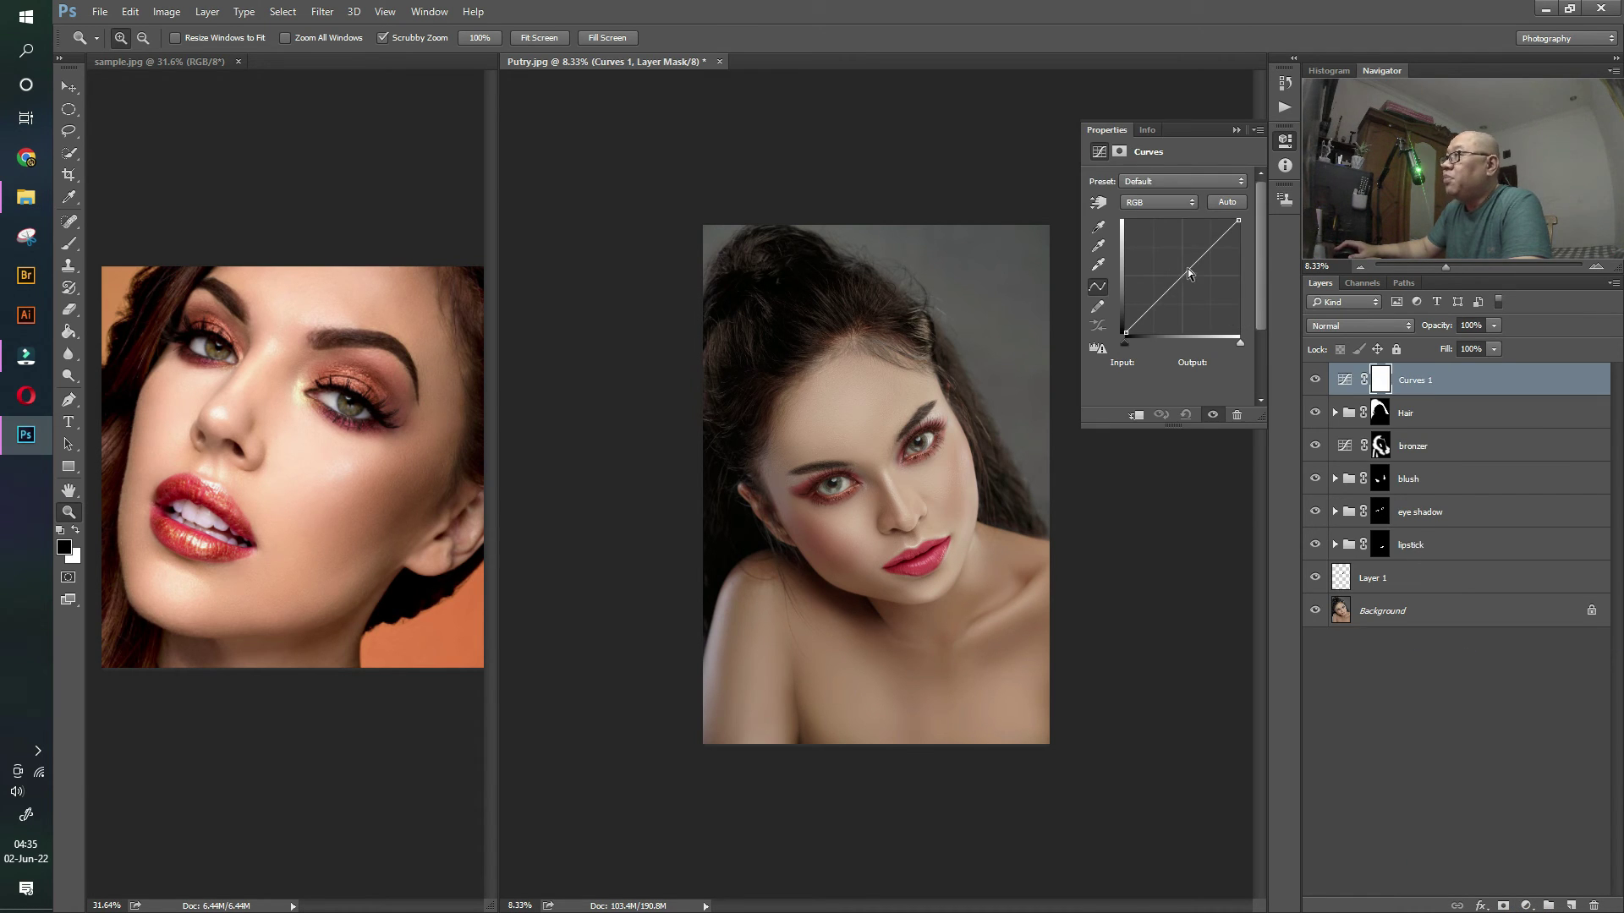
pyautogui.moveTo(1183, 278); pyautogui.dragTo(1184, 263)
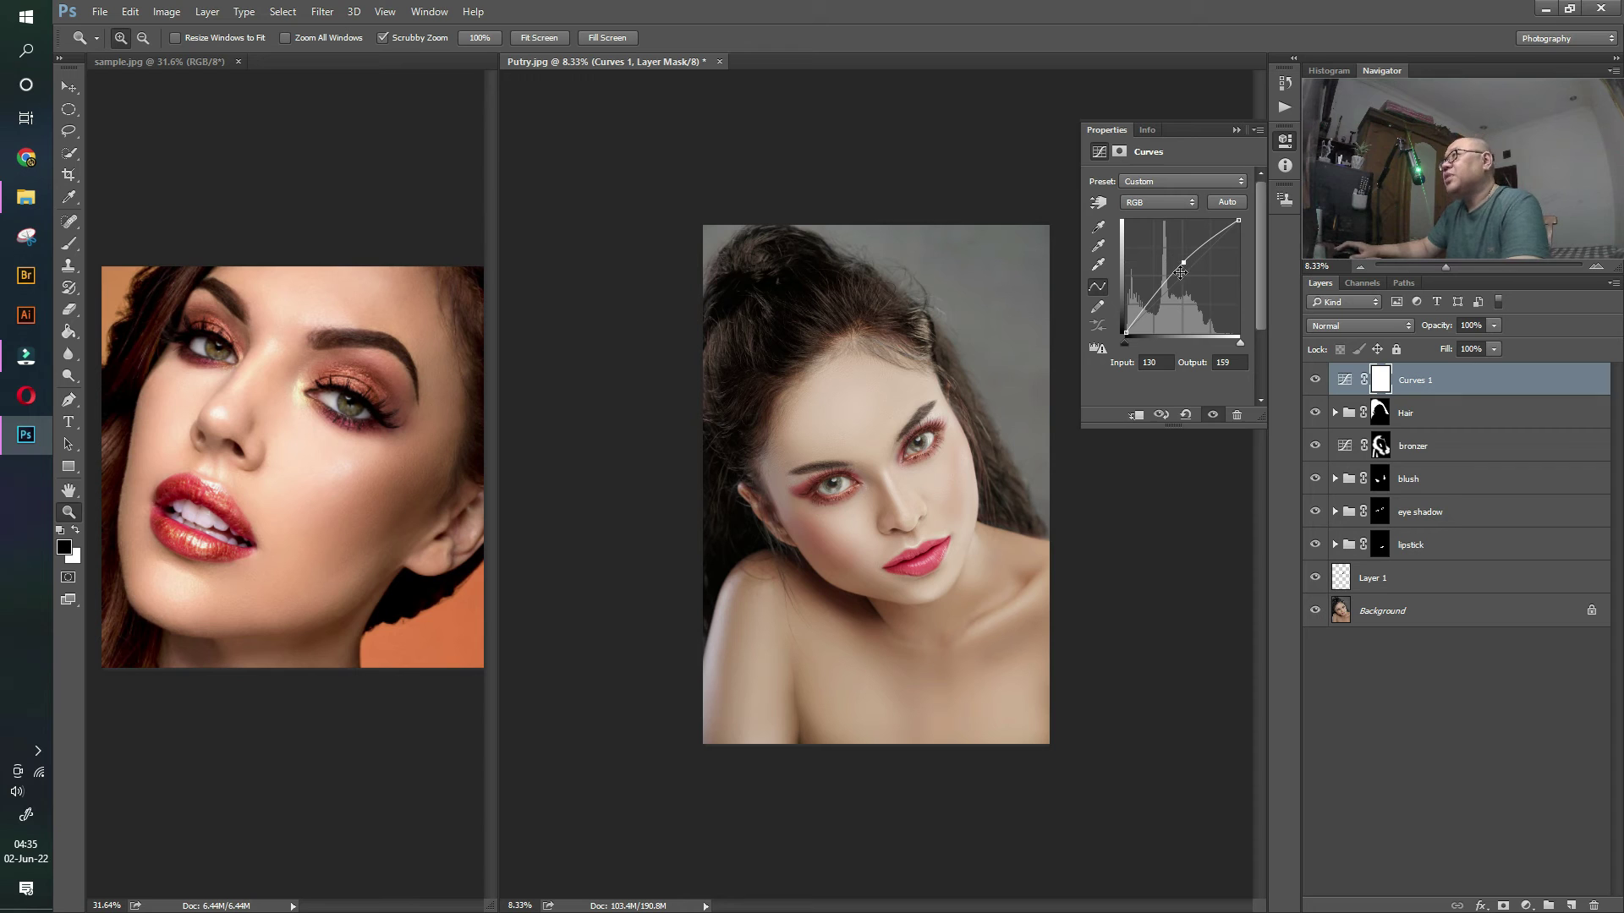
pyautogui.moveTo(1183, 261); pyautogui.dragTo(1183, 260)
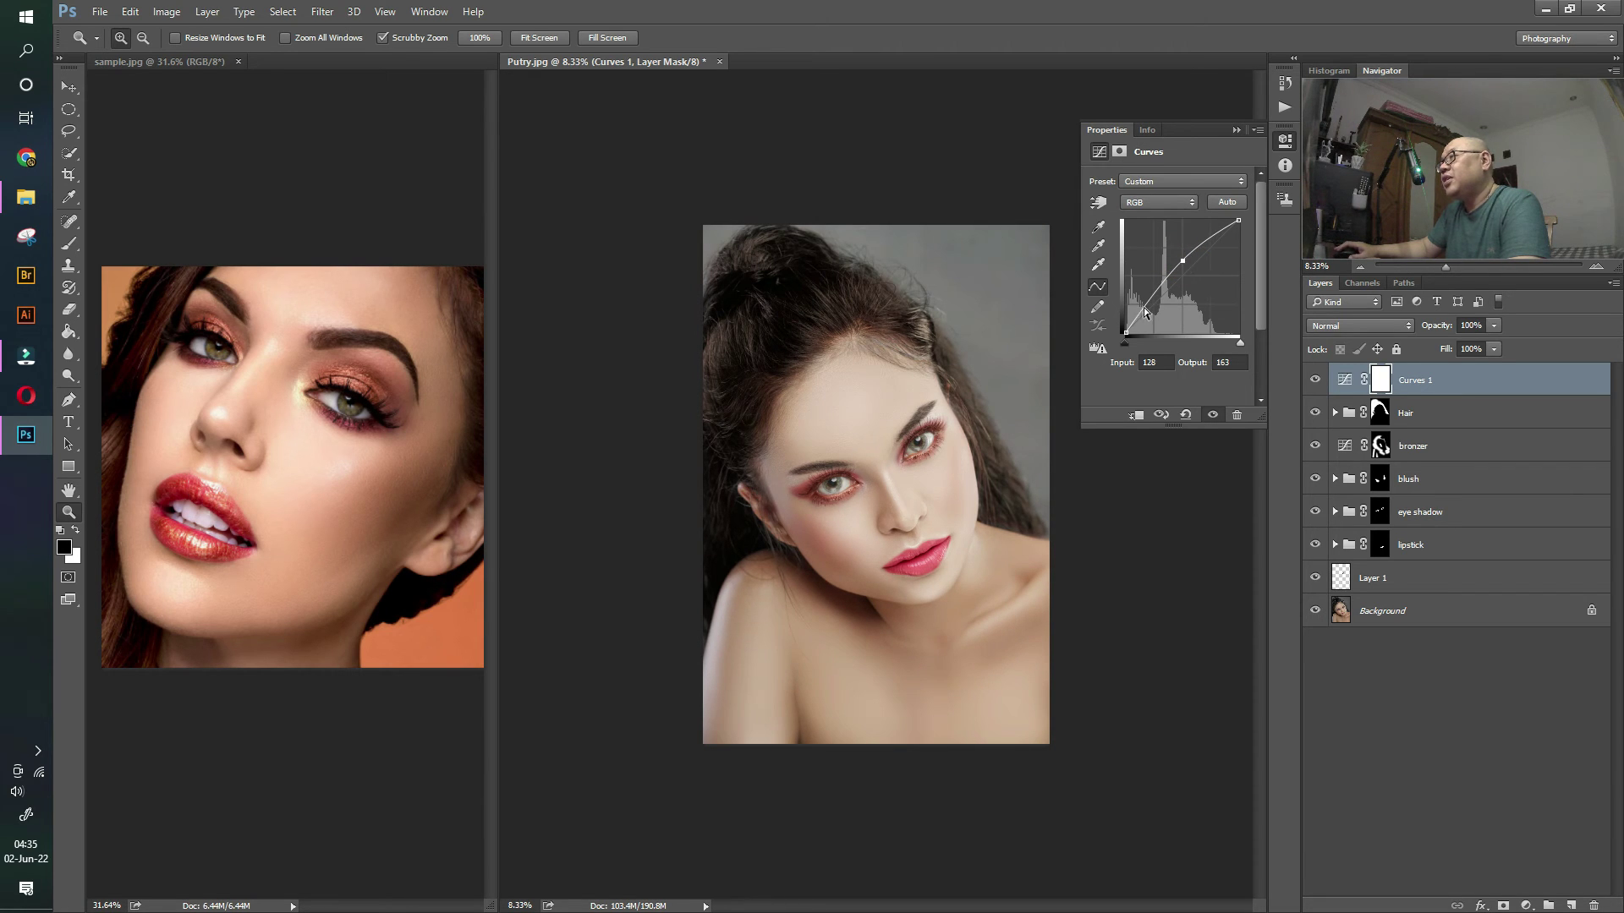
# - Invert the Curves layer's mask to black to hide the brightening
pyautogui.click(1381, 384)
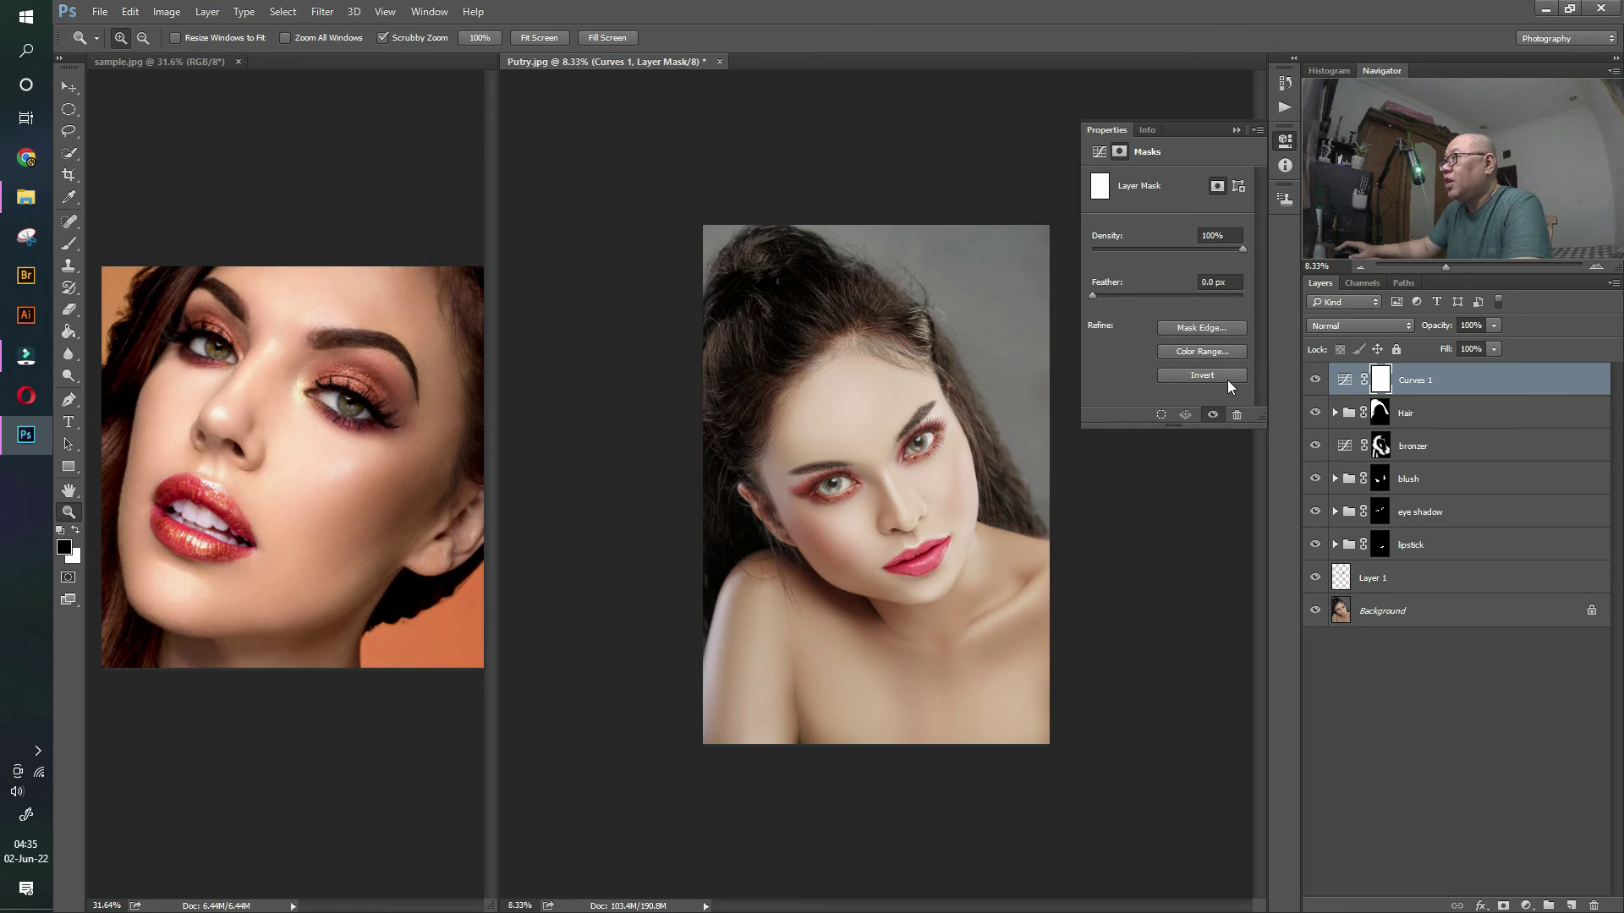
pyautogui.click(1221, 375)
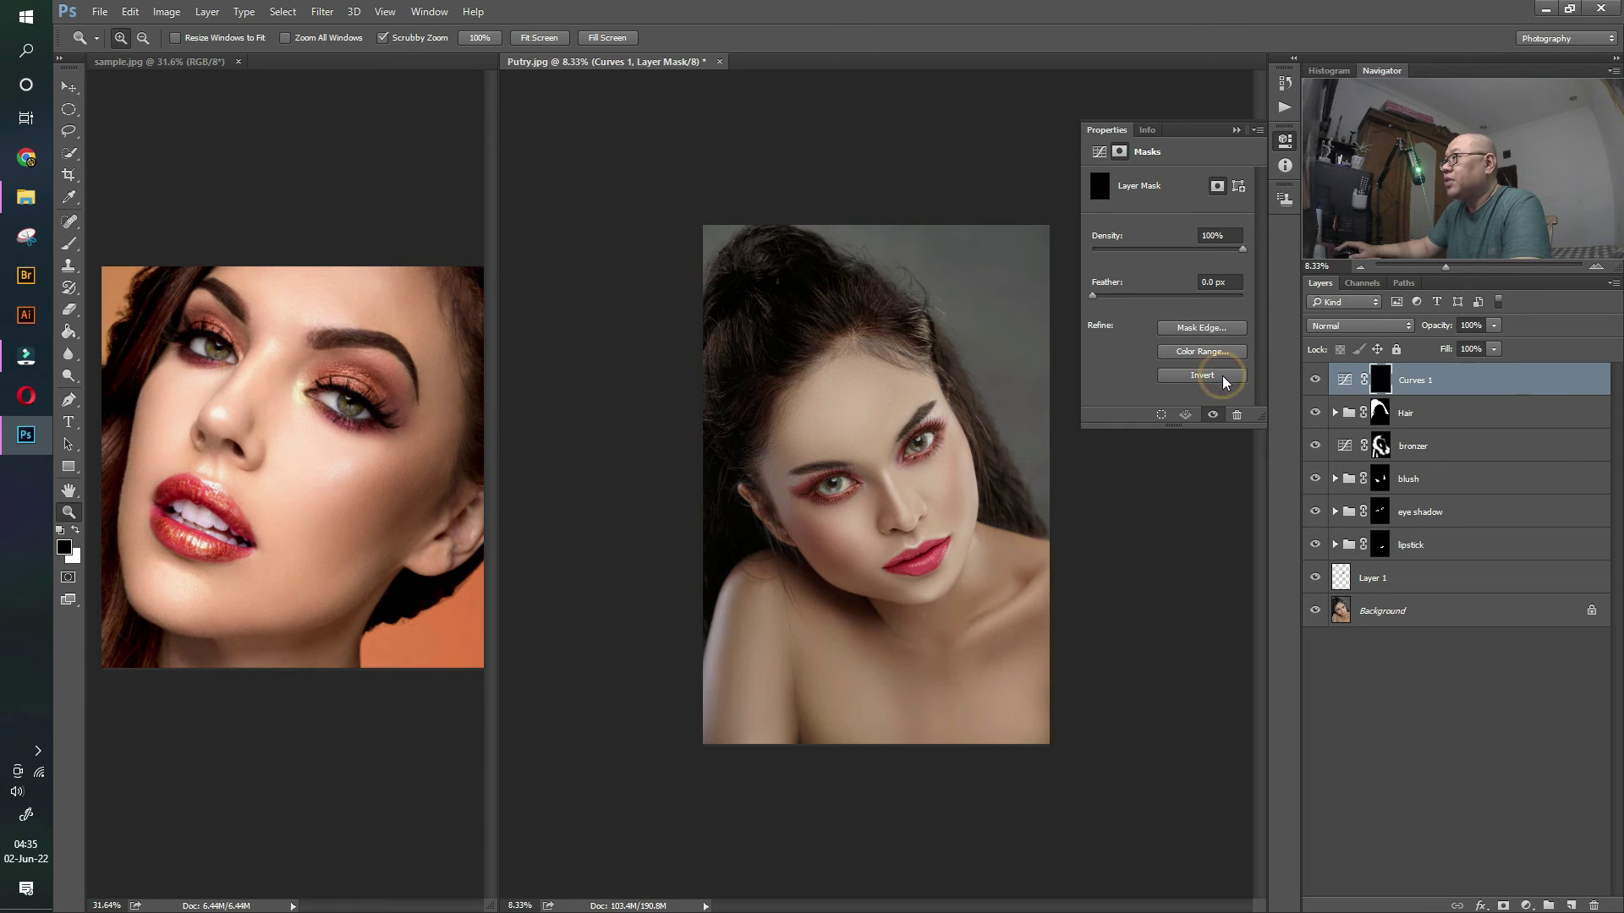
pyautogui.click(1235, 130)
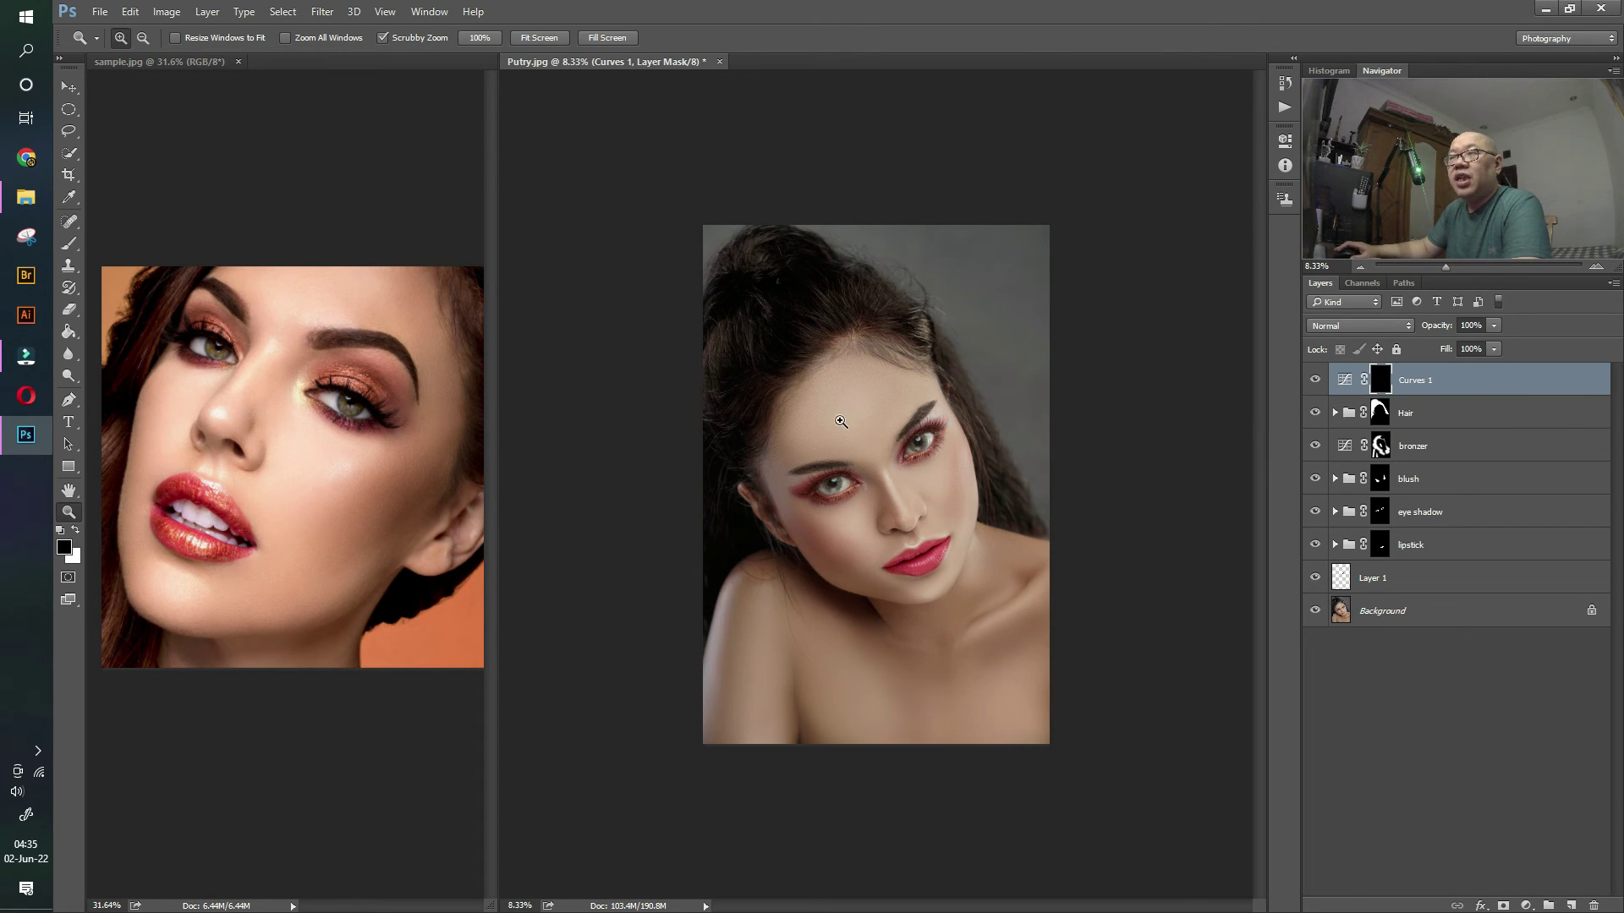
# - Paint white highlights on the Curves mask over the brow area, nose bridge and both cheeks with a size 200 brush
pyautogui.click(69, 243)
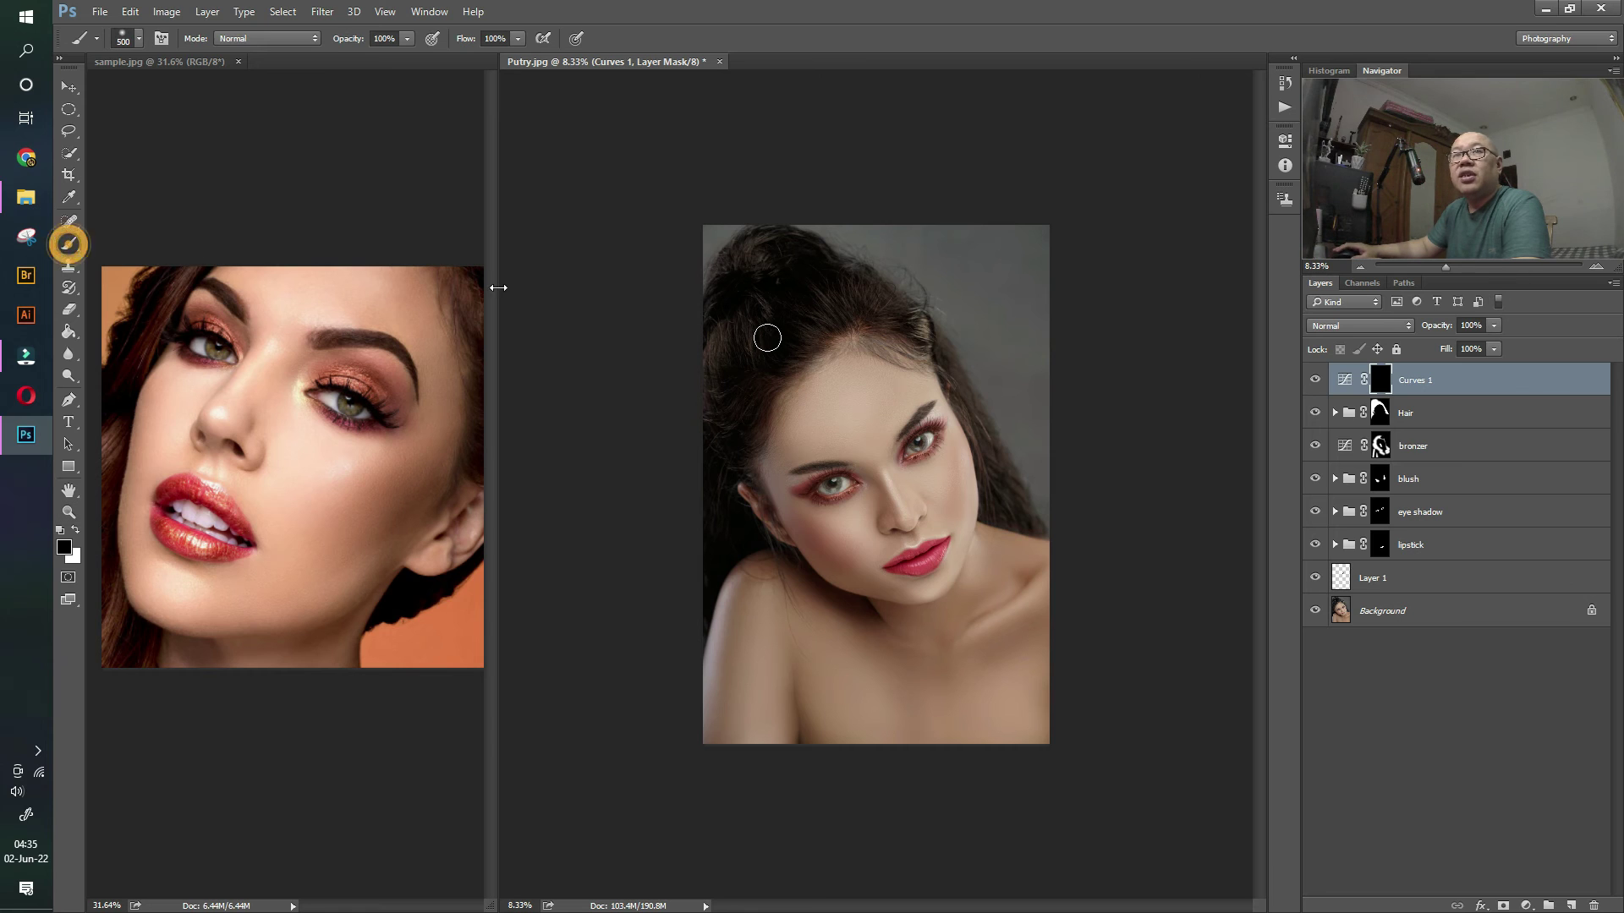
pyautogui.press('x')
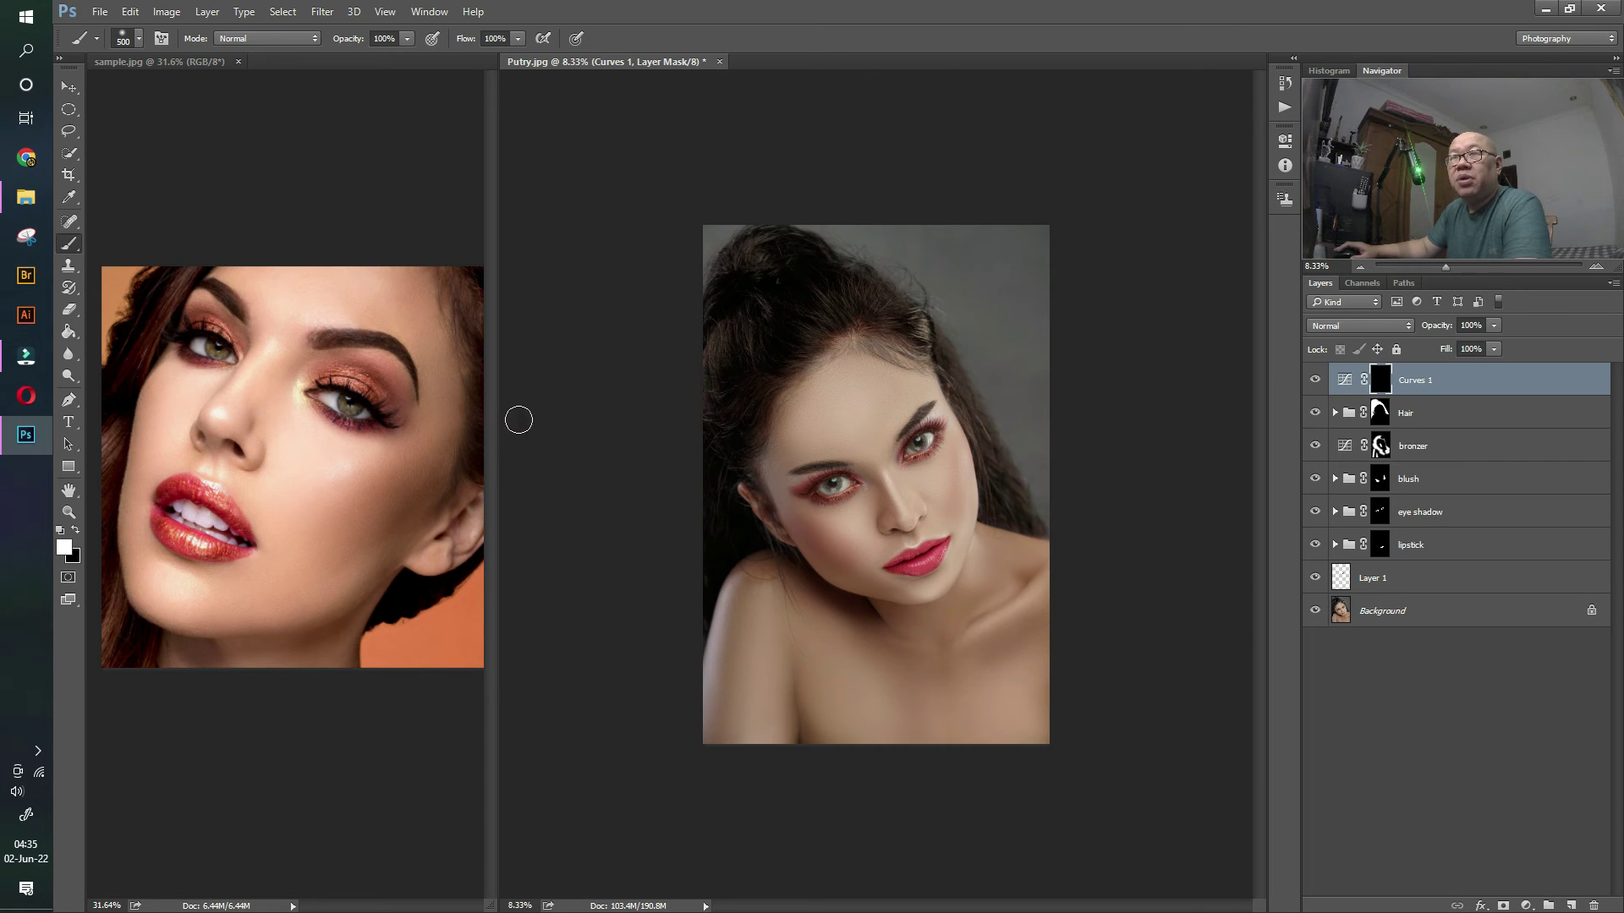
pyautogui.press('[')
pyautogui.moveTo(828, 438); pyautogui.dragTo(891, 422)
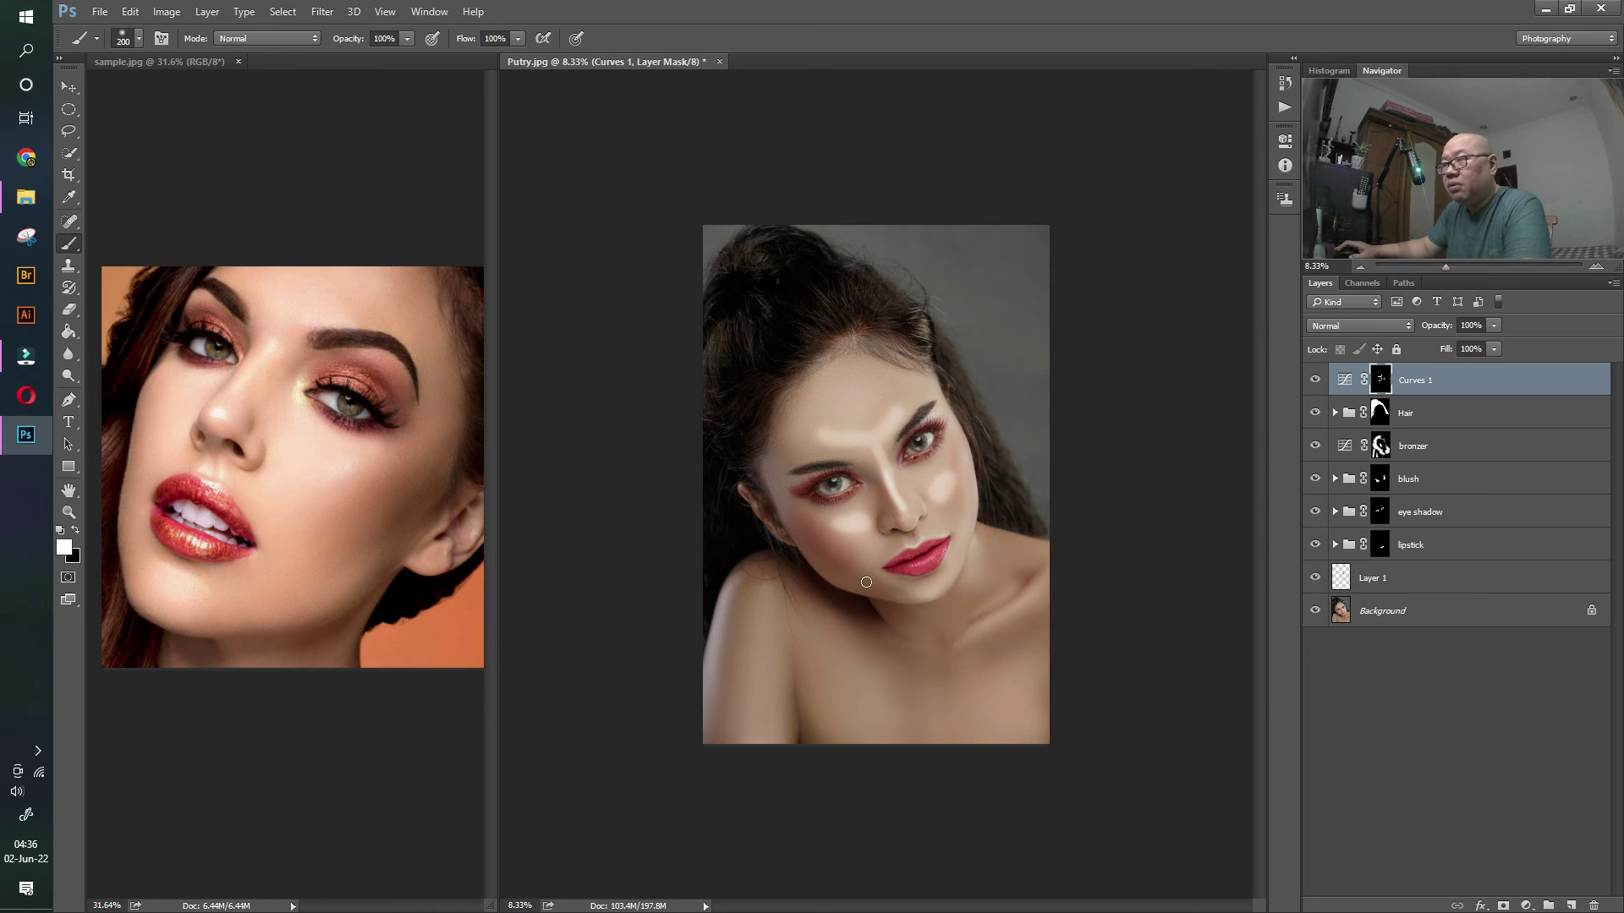
# - Widen the forehead highlight on the Curves mask and paint a white highlight along the collarbone
pyautogui.press(']')
pyautogui.press(']')
pyautogui.moveTo(842, 424); pyautogui.dragTo(880, 409)
pyautogui.press('[')
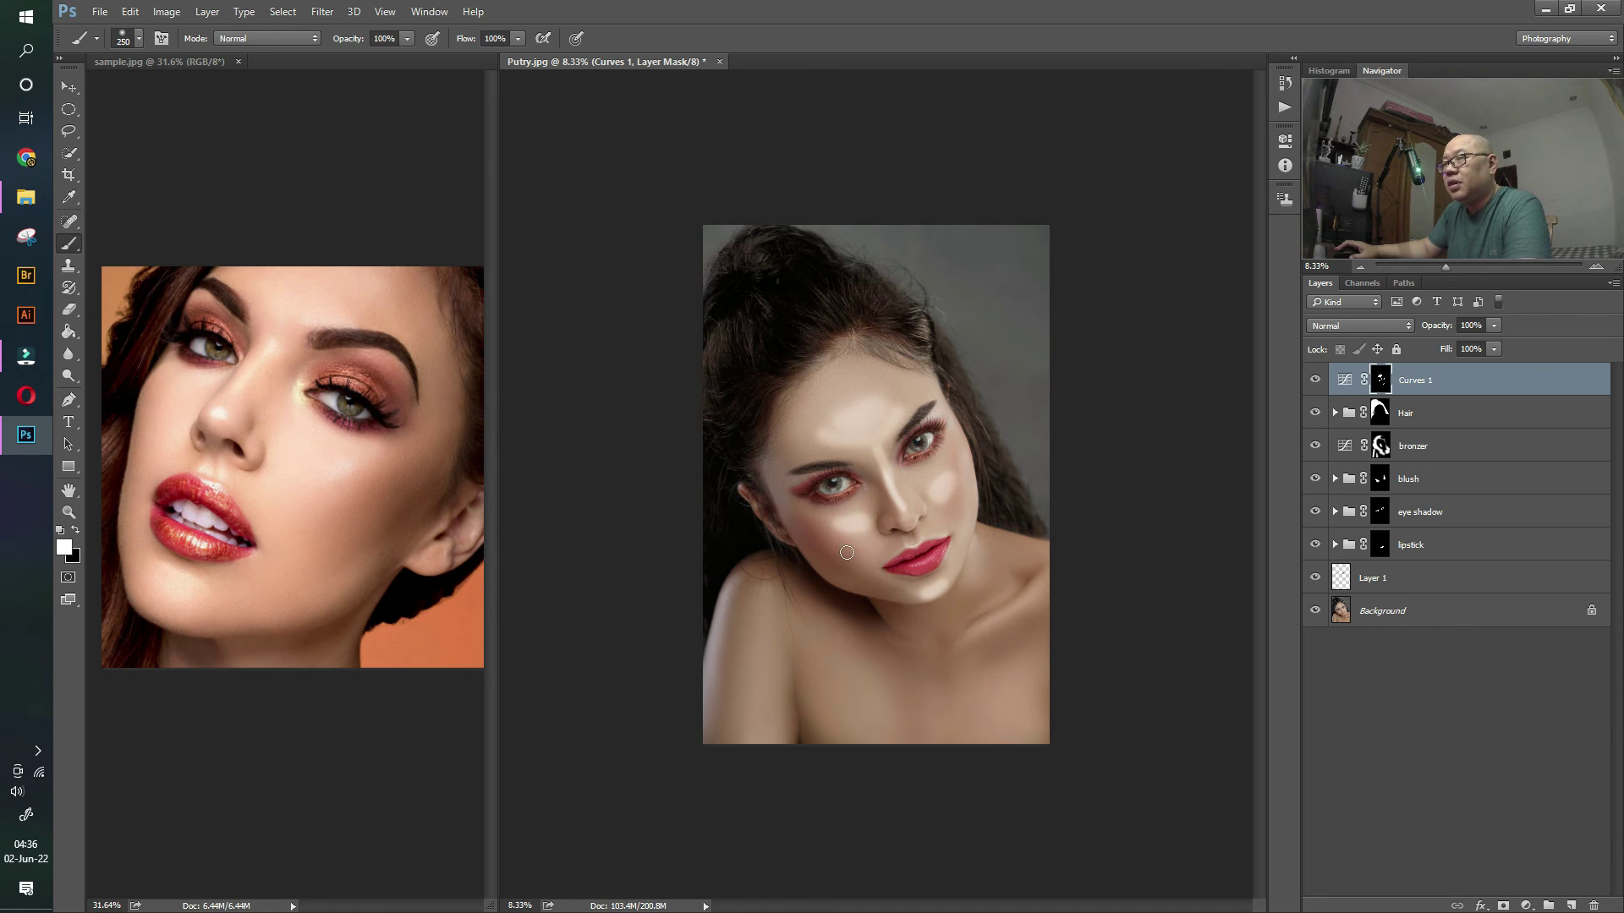
pyautogui.press('[')
pyautogui.moveTo(1041, 591); pyautogui.dragTo(969, 643)
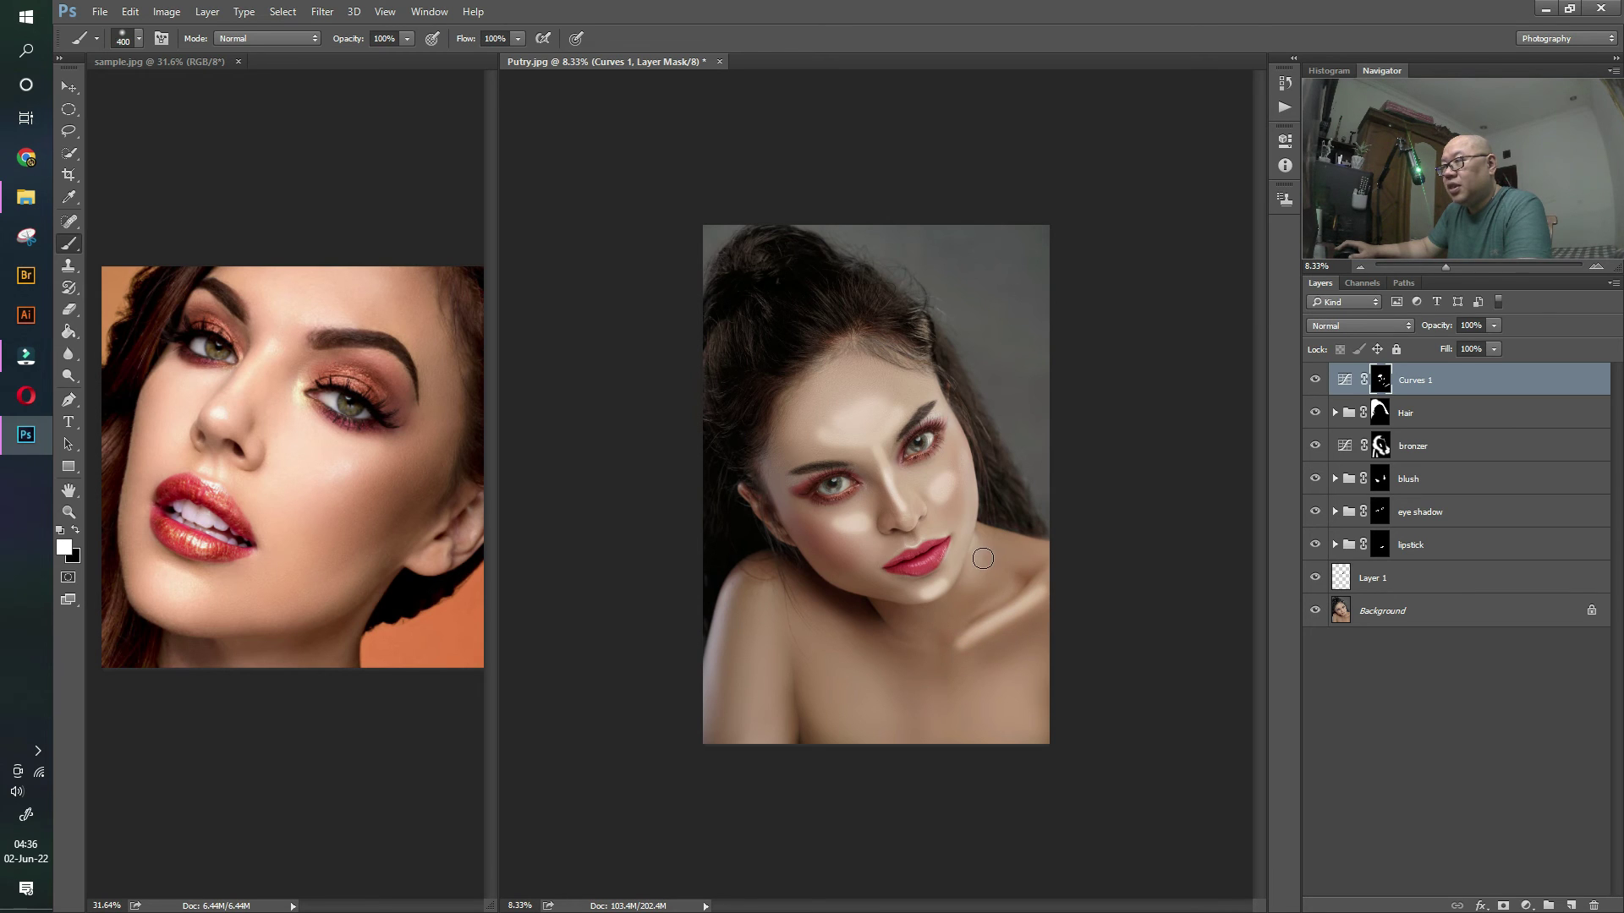
# - Paint broad white highlights on the Curves mask over the upper chest and near shoulder with a larger brush
pyautogui.press(']')
pyautogui.press(']')
pyautogui.press(']')
pyautogui.press(']')
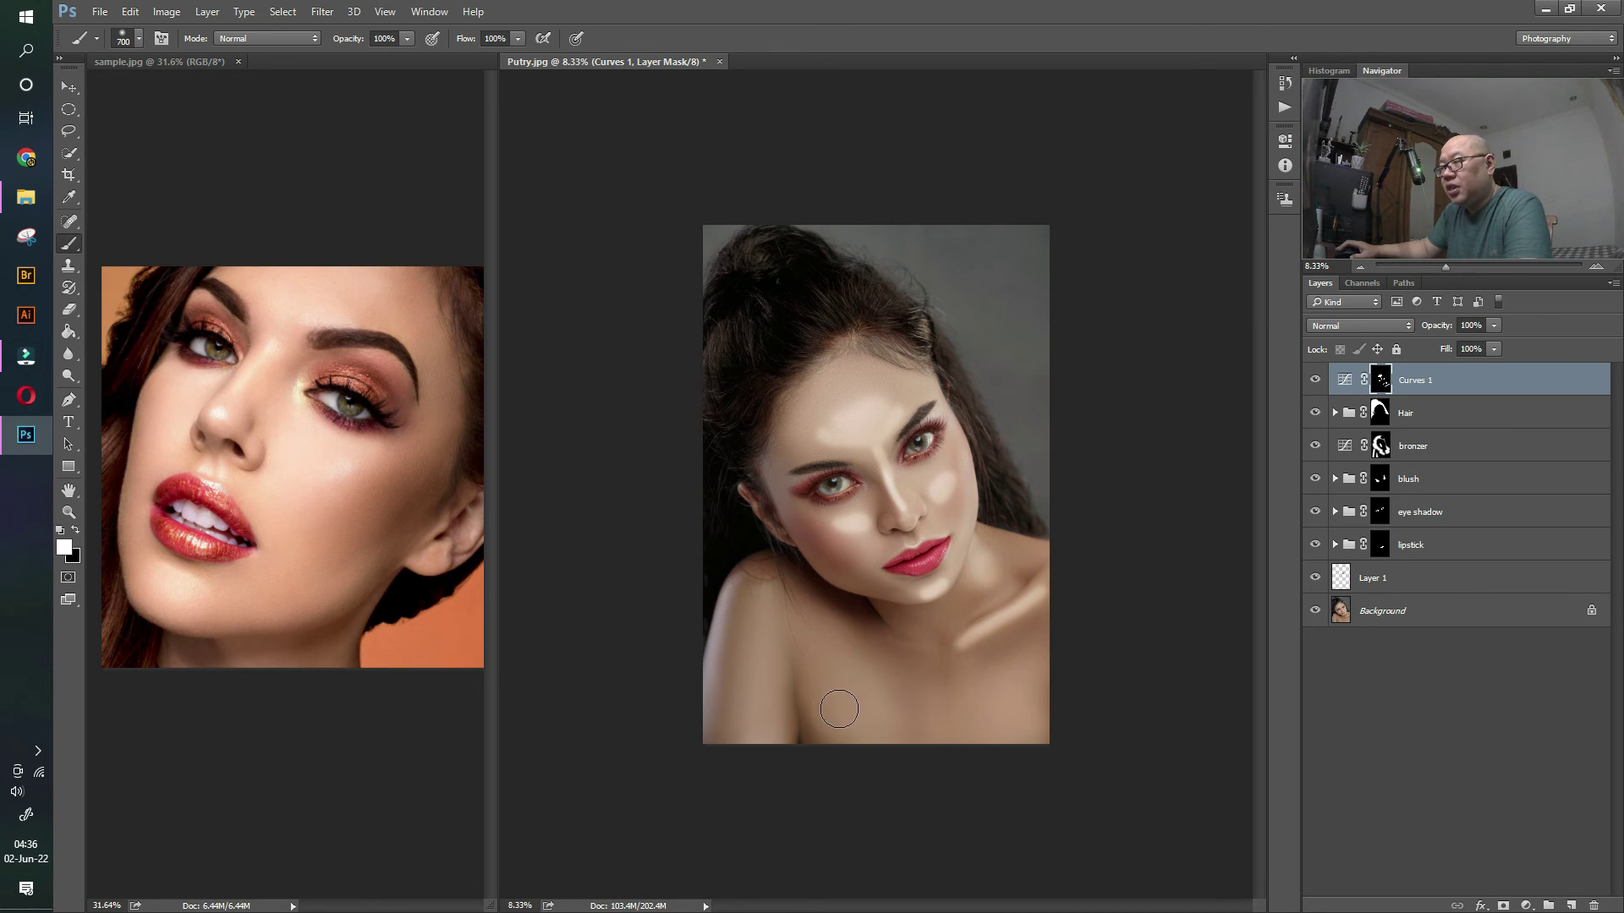
pyautogui.press(']')
pyautogui.press(']')
pyautogui.moveTo(834, 672); pyautogui.dragTo(871, 714)
pyautogui.moveTo(972, 701)
pyautogui.mouseDown()
pyautogui.moveTo(1033, 690)
pyautogui.moveTo(855, 707)
pyautogui.moveTo(874, 696)
pyautogui.moveTo(764, 613)
pyautogui.moveTo(761, 728)
pyautogui.moveTo(815, 723)
pyautogui.mouseUp()
pyautogui.press('[')
pyautogui.press('[')
pyautogui.press('[')
pyautogui.press('[')
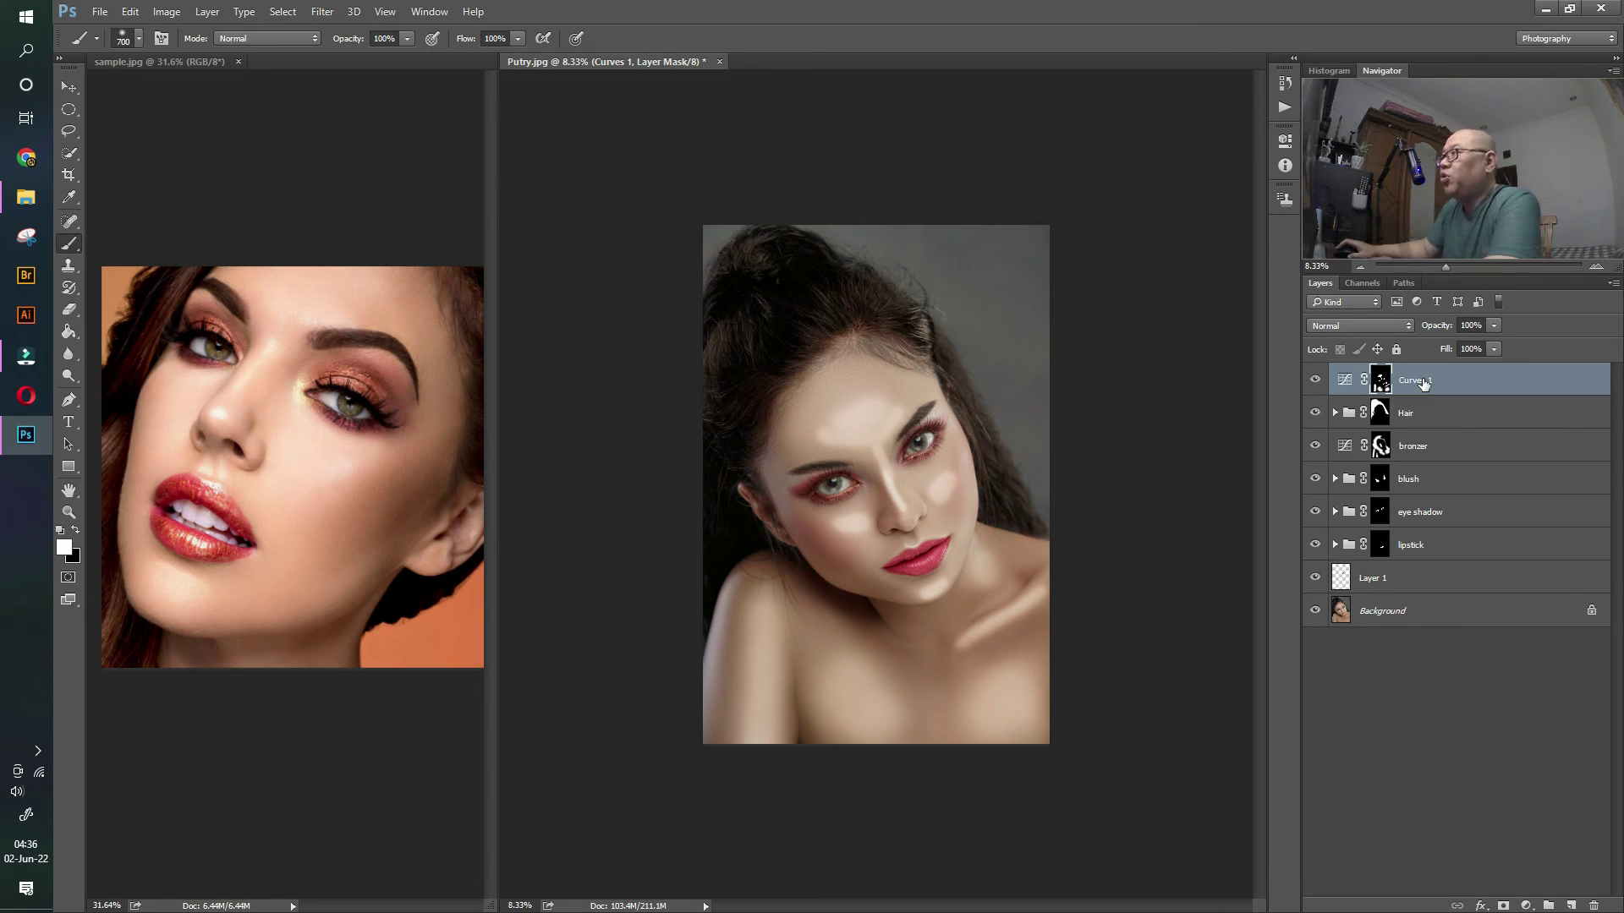
# - Soften the painted highlights by applying a Gaussian Blur with a 120.5 pixel radius to the Curves 1 mask
pyautogui.click(329, 15)
pyautogui.moveTo(362, 203)
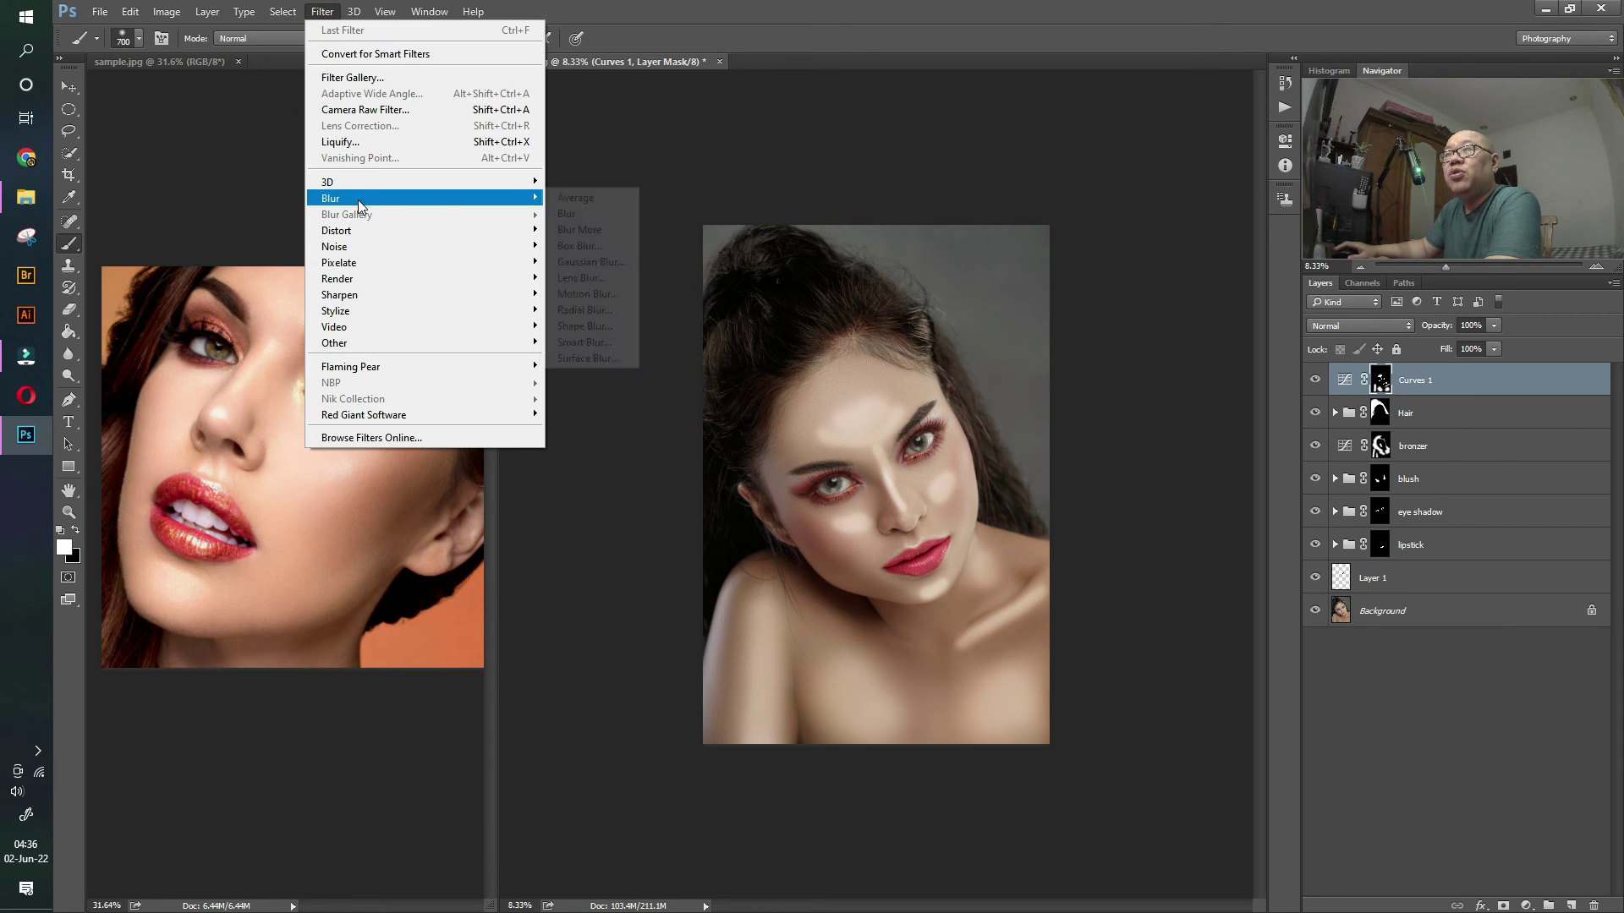
pyautogui.click(592, 261)
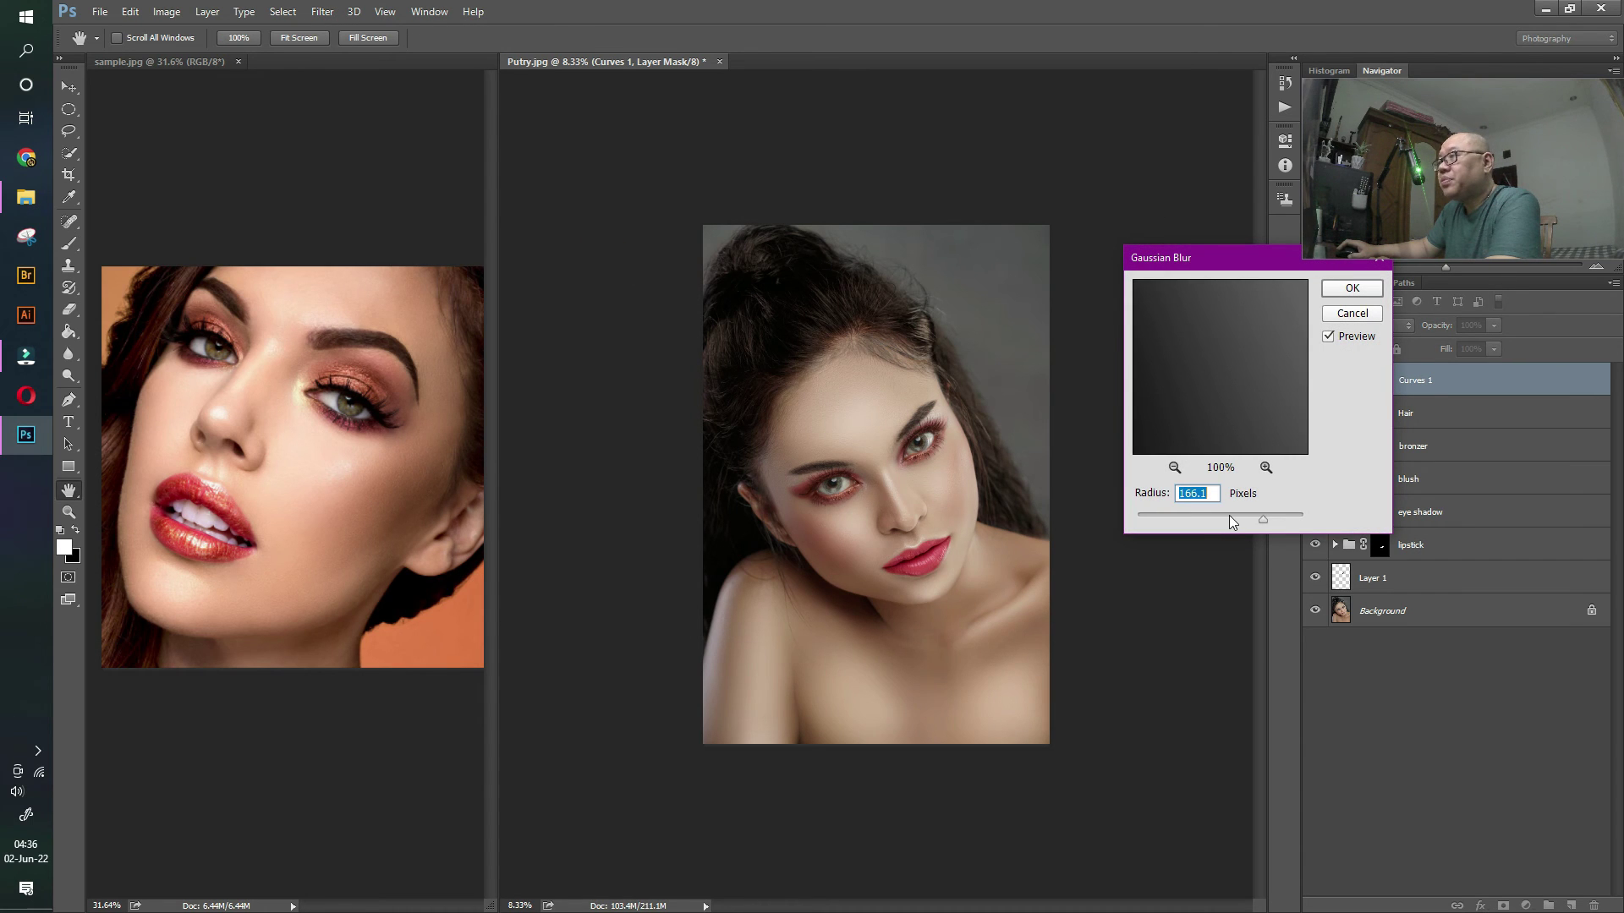
pyautogui.moveTo(1262, 519); pyautogui.dragTo(1201, 519)
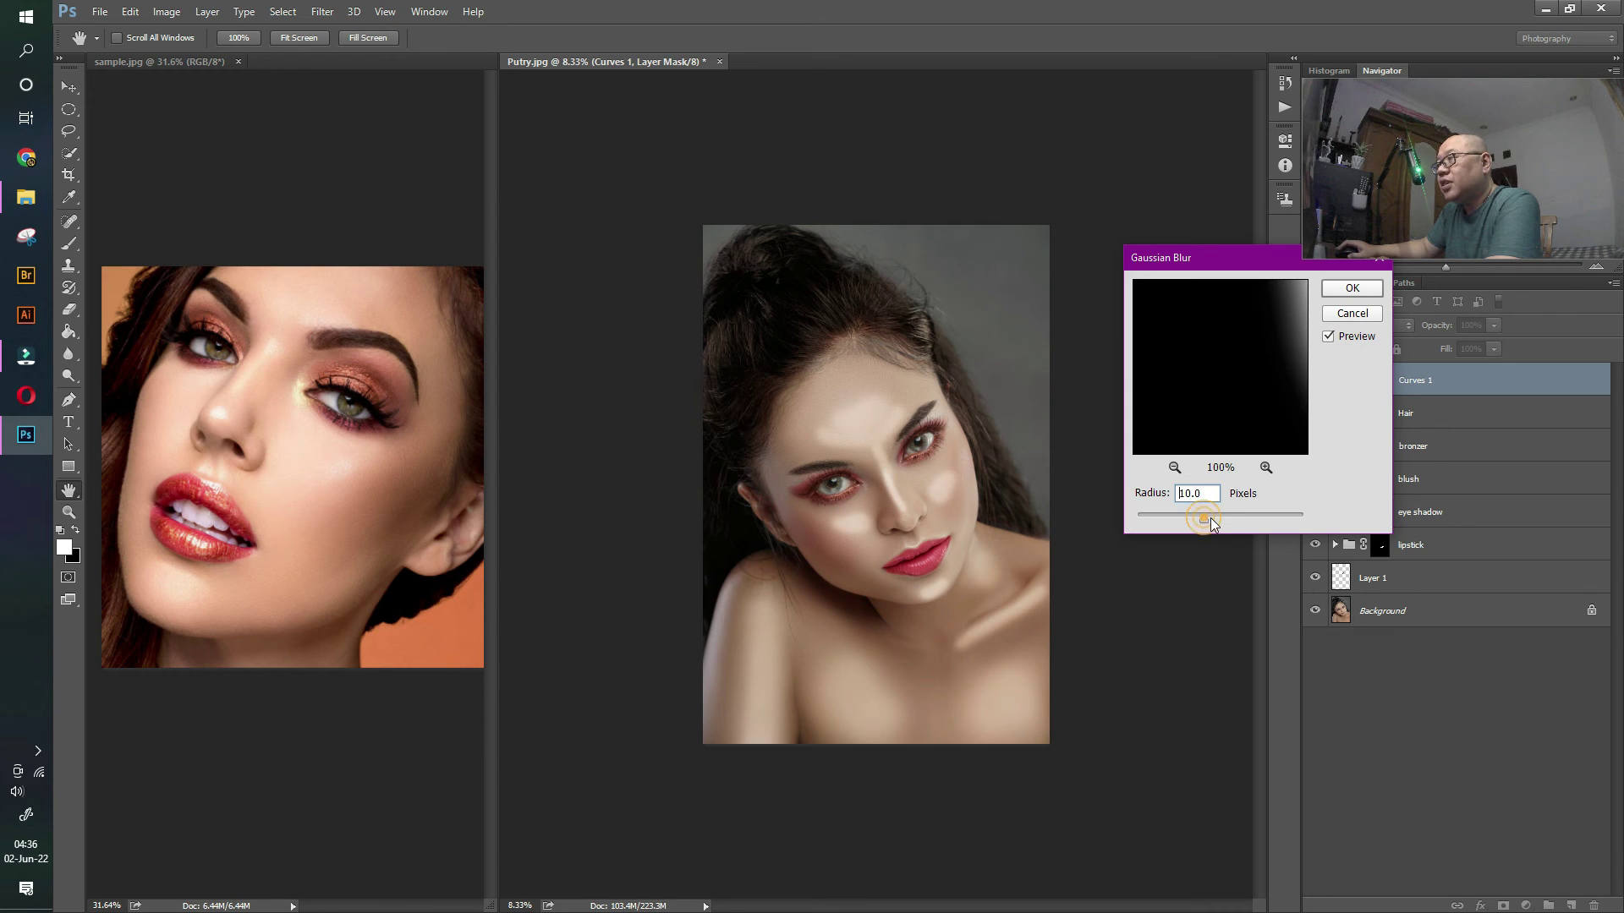
pyautogui.moveTo(1215, 517); pyautogui.dragTo(1250, 519)
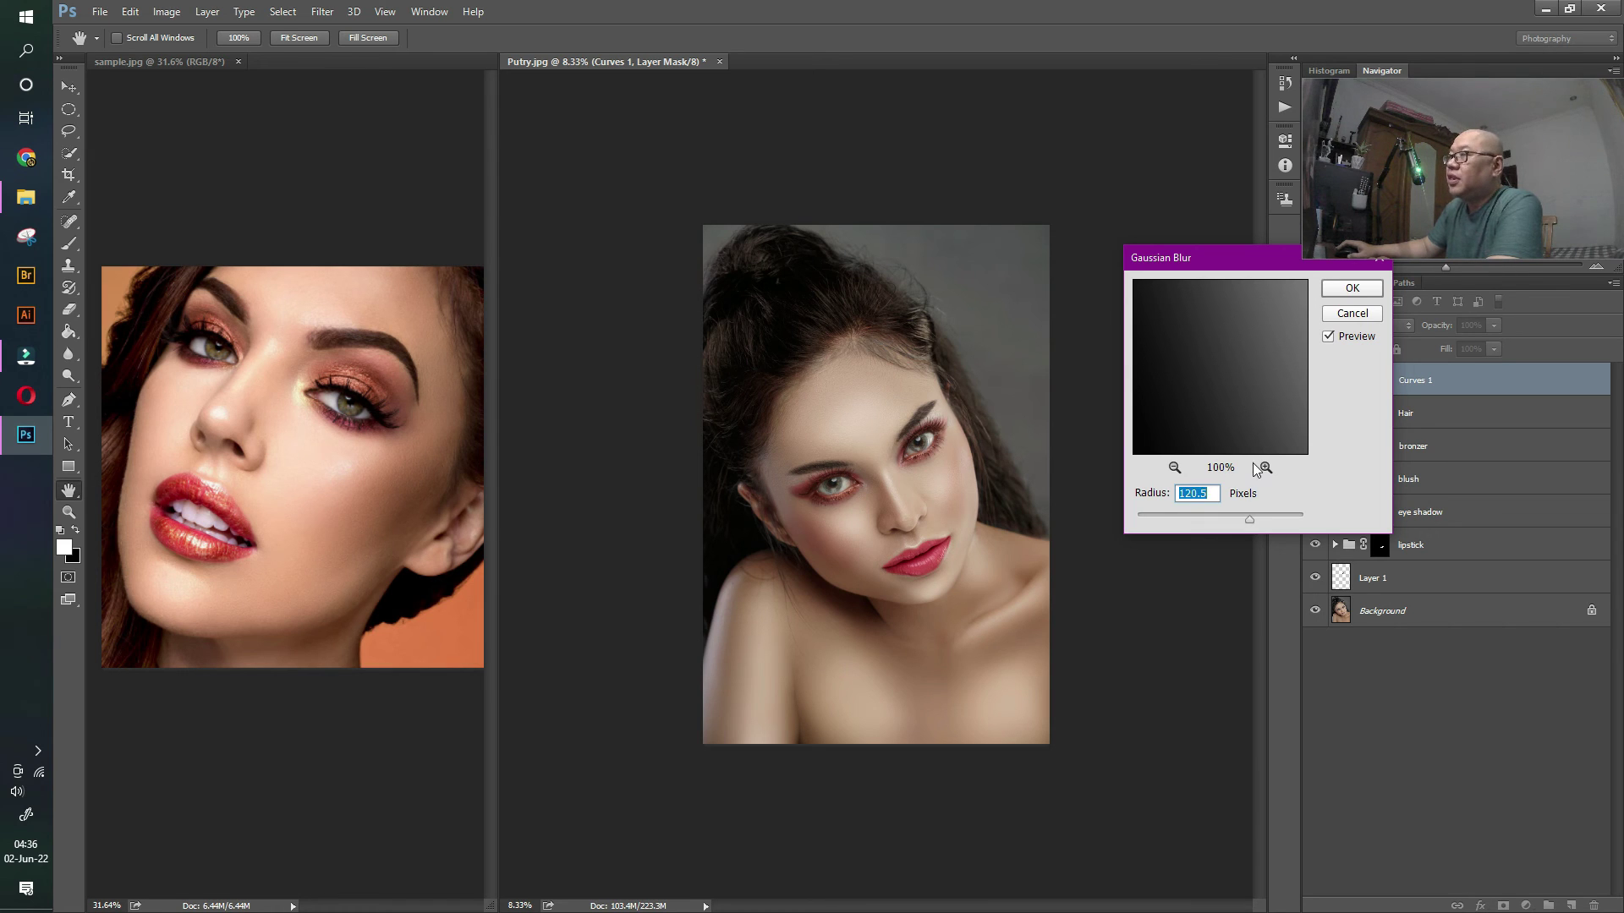
pyautogui.click(1351, 290)
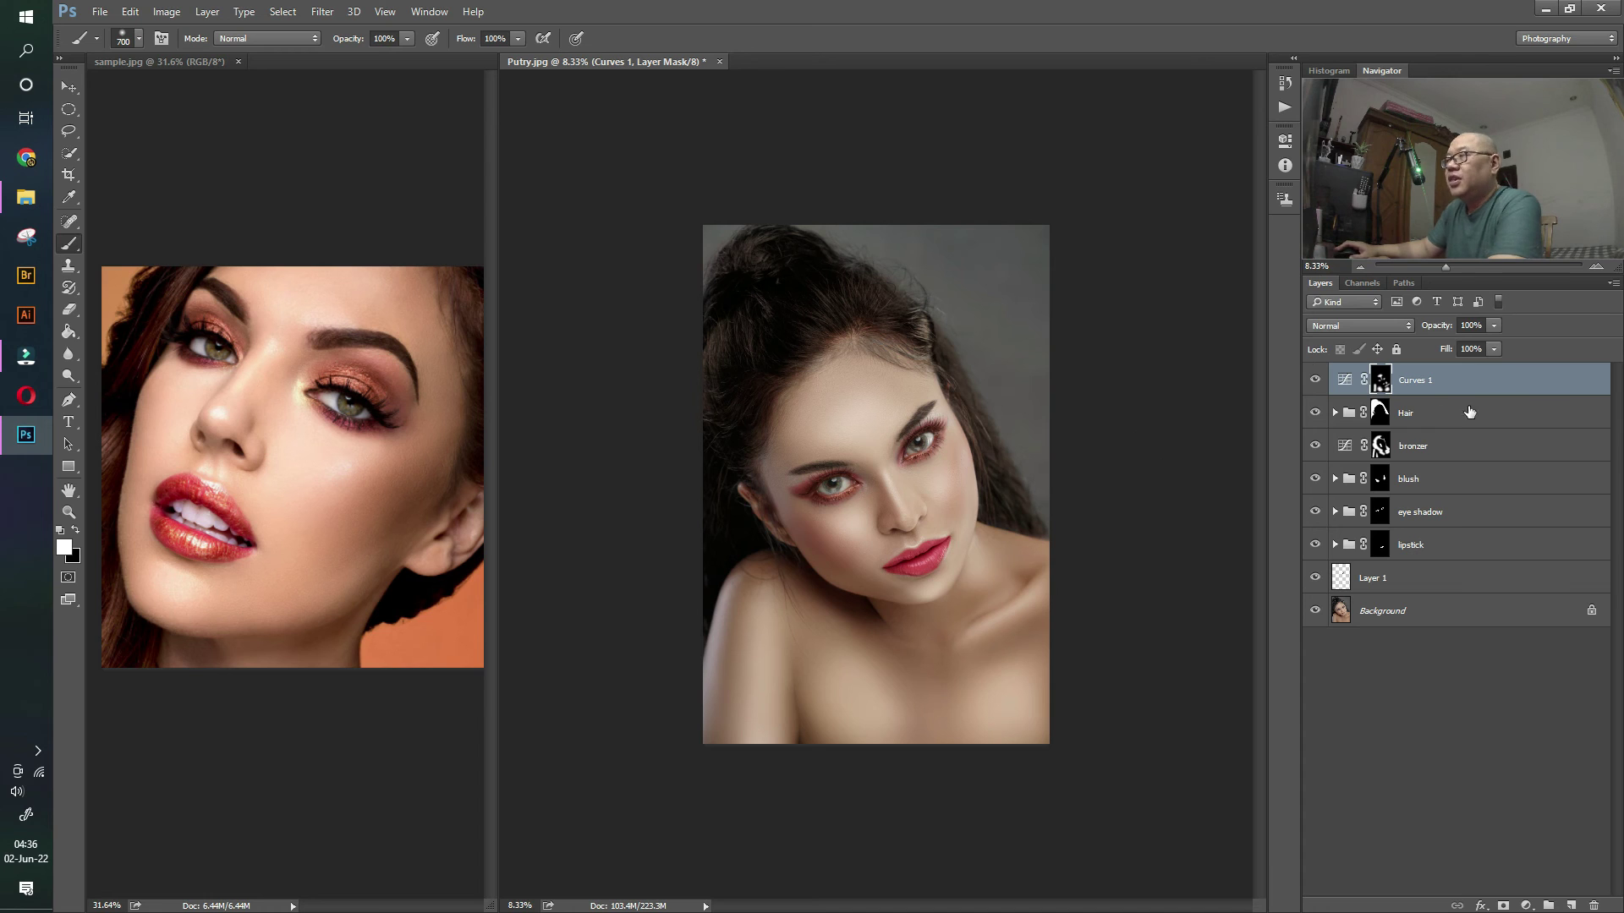
# - Compare the portrait with and without the Curves 1 layer and reduce that layer's opacity to 77%
pyautogui.click(1315, 382)
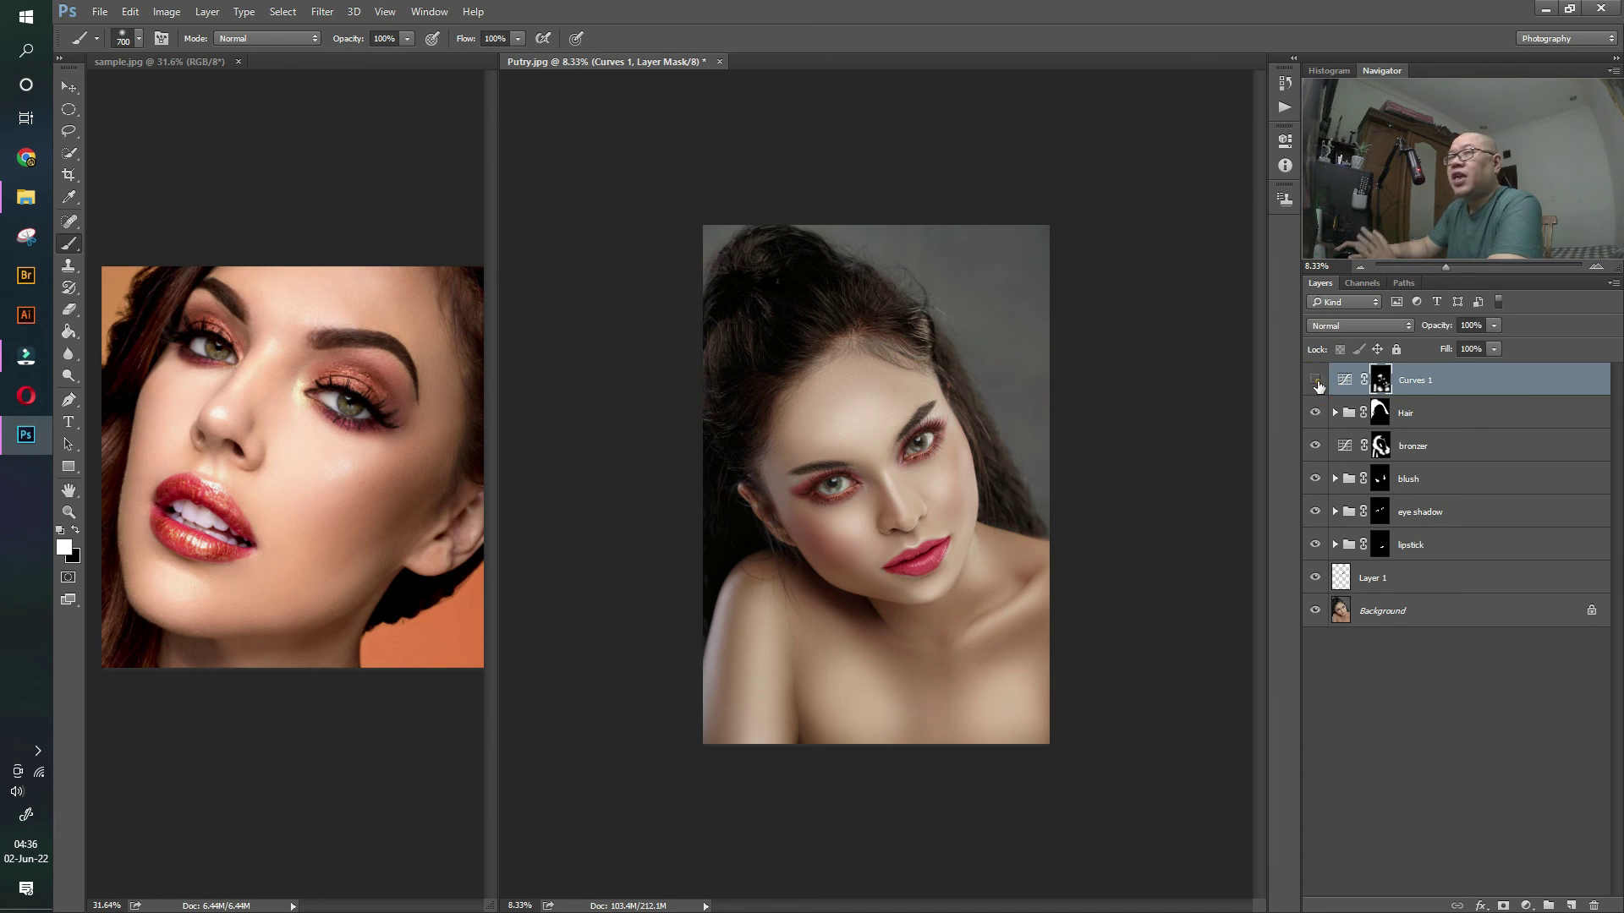
pyautogui.click(1316, 382)
pyautogui.click(1315, 382)
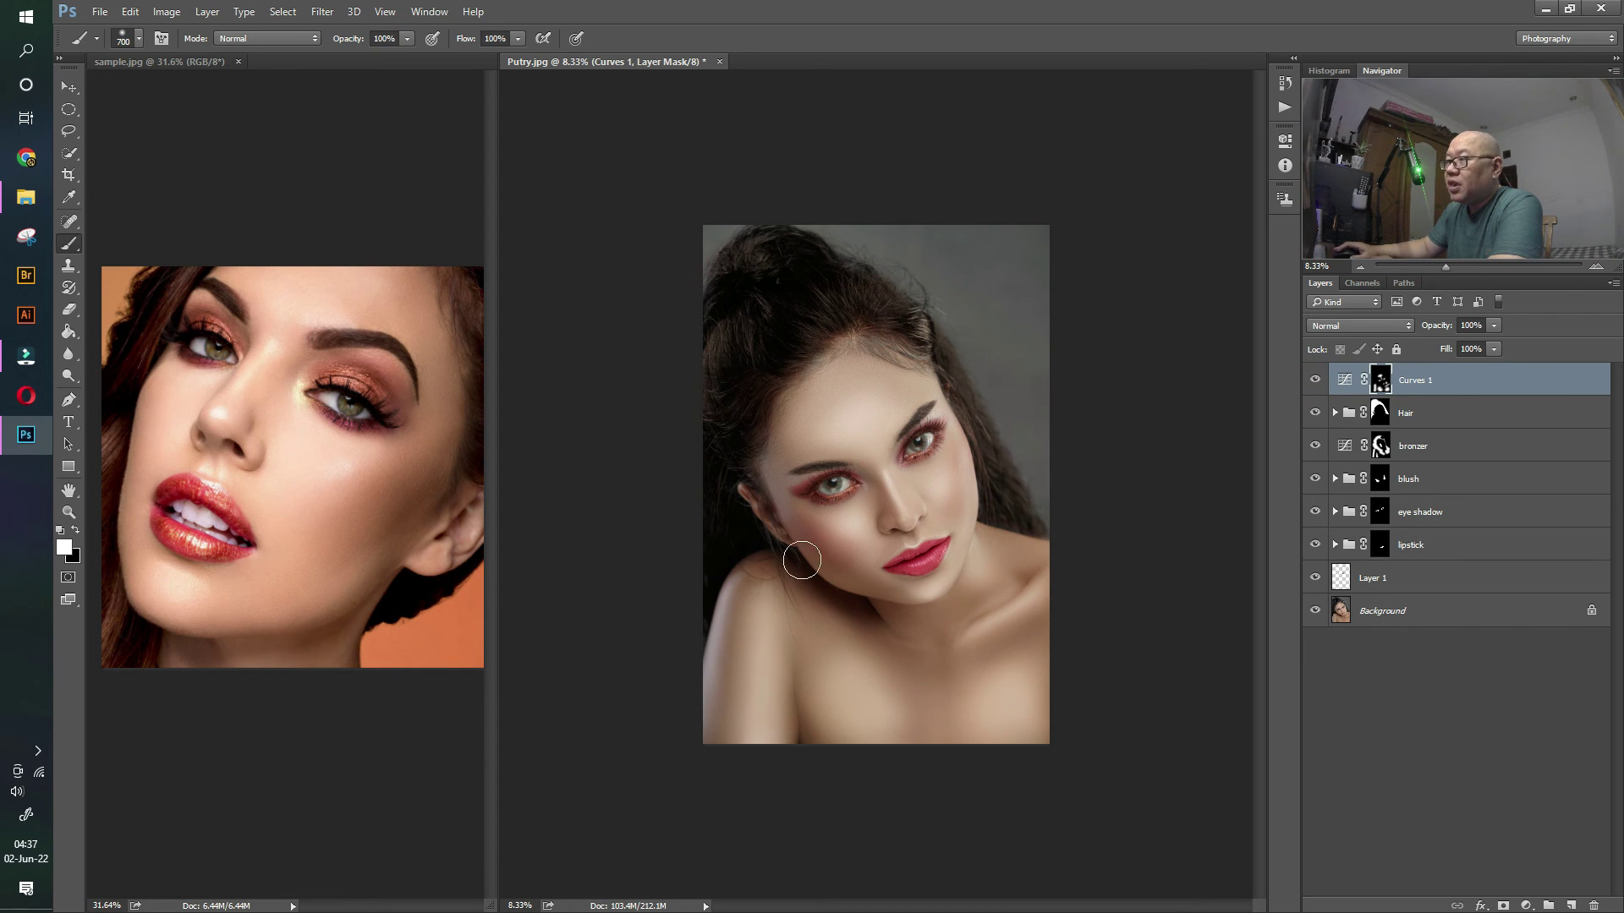
pyautogui.click(1494, 326)
pyautogui.moveTo(1495, 343); pyautogui.dragTo(1480, 343)
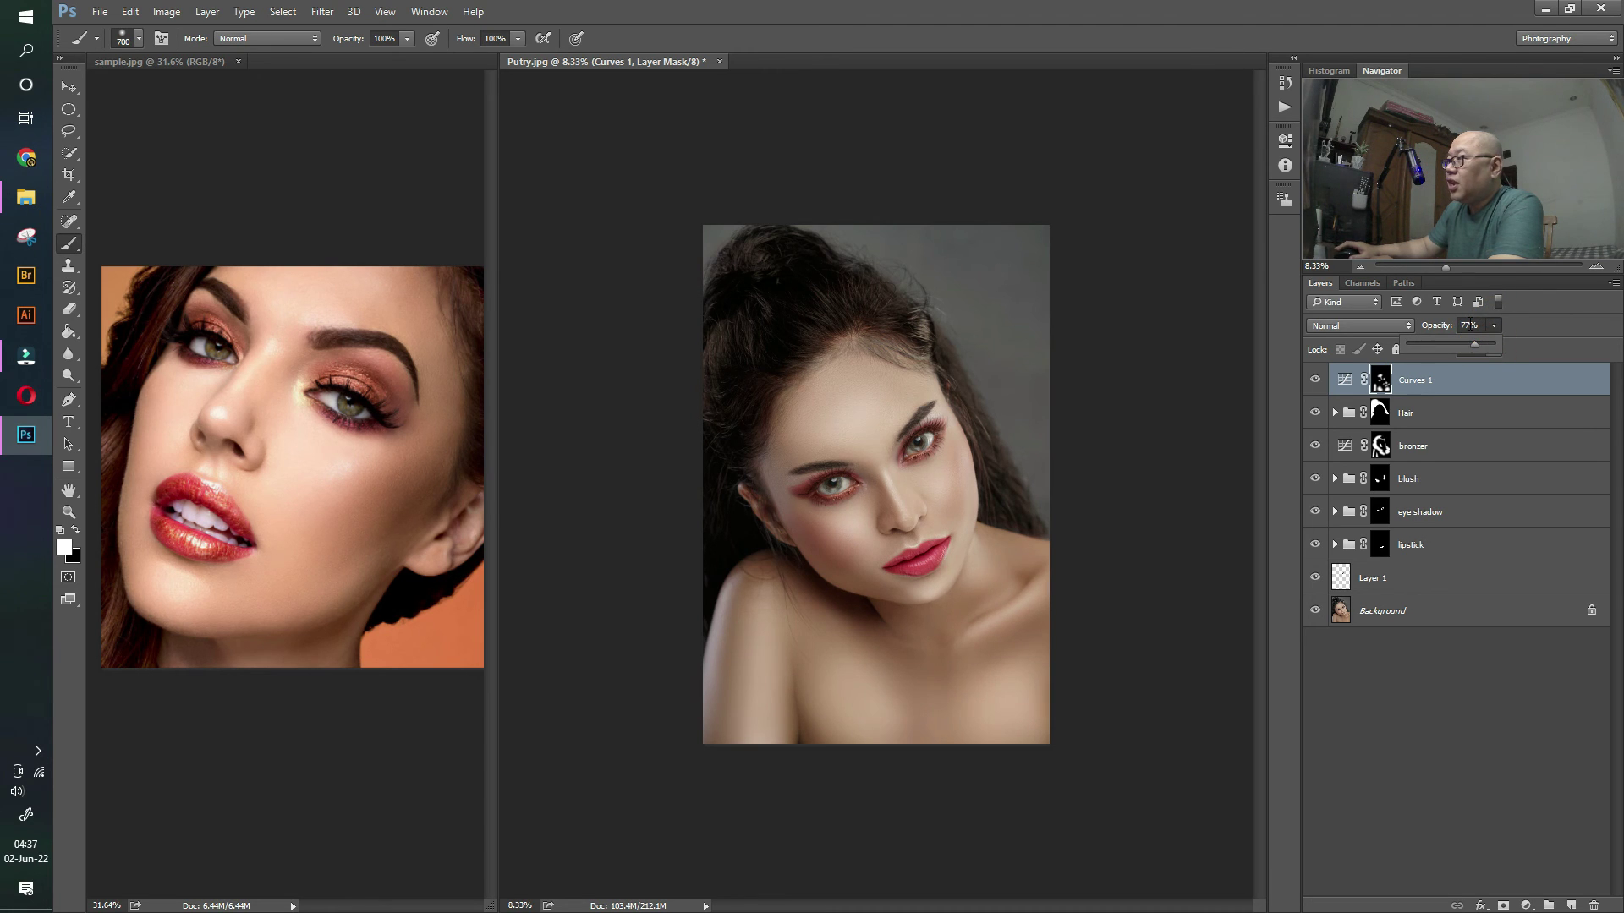
# - In the Curves 1 layer's Blending Options, split the Underlying Layer Blend If ranges to 0/79 and 186/255 and apply them
pyautogui.rightClick(1408, 379)
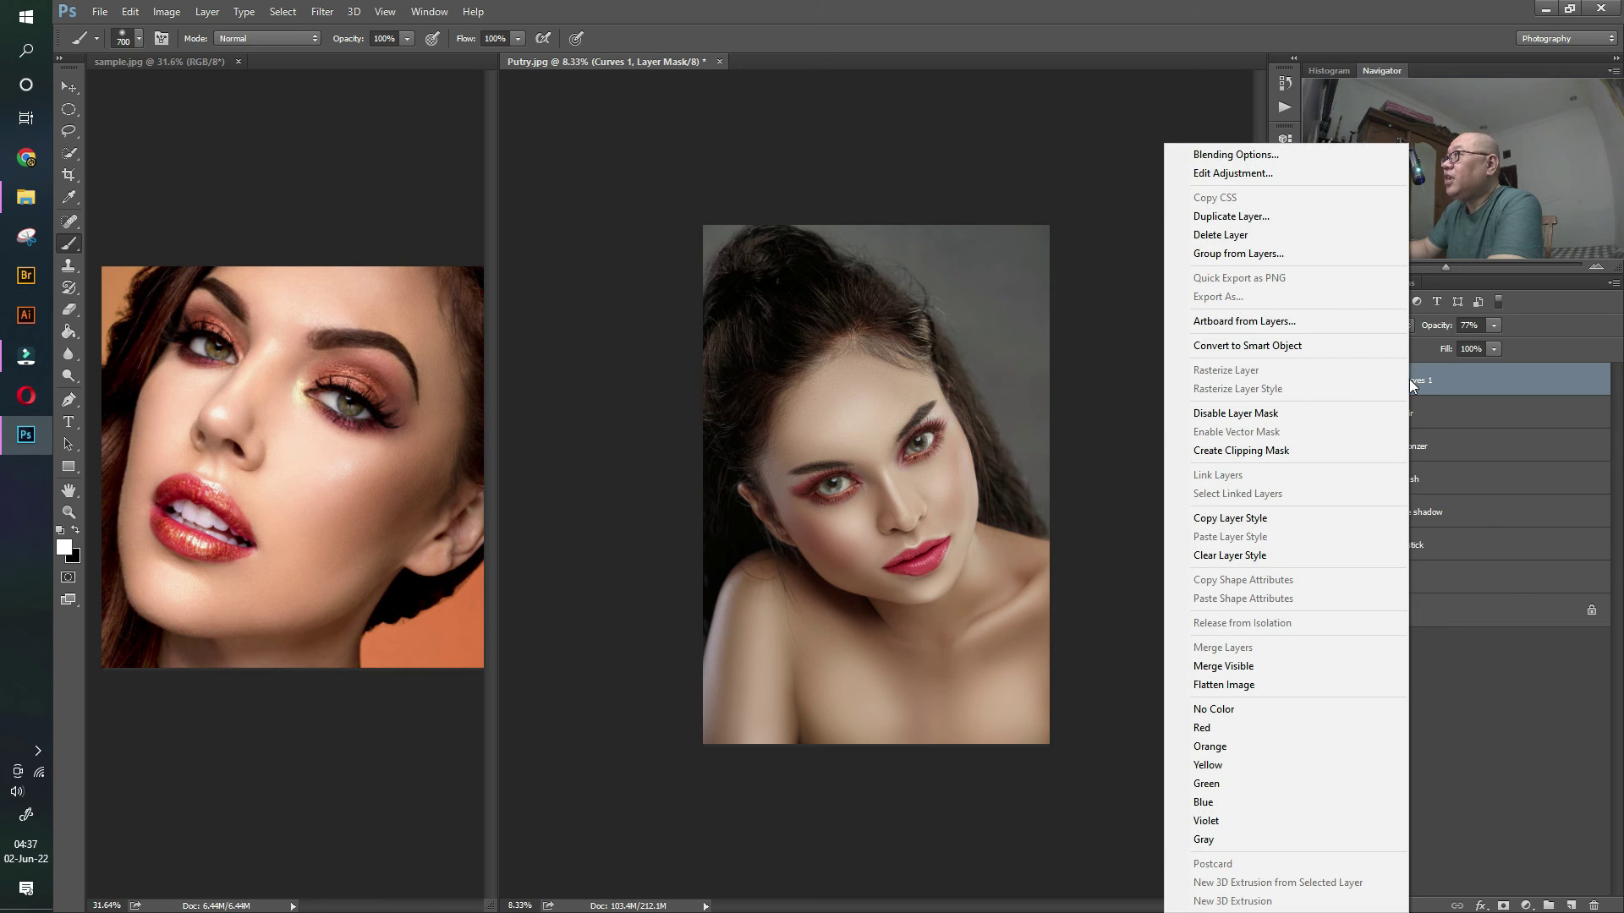
pyautogui.click(1260, 155)
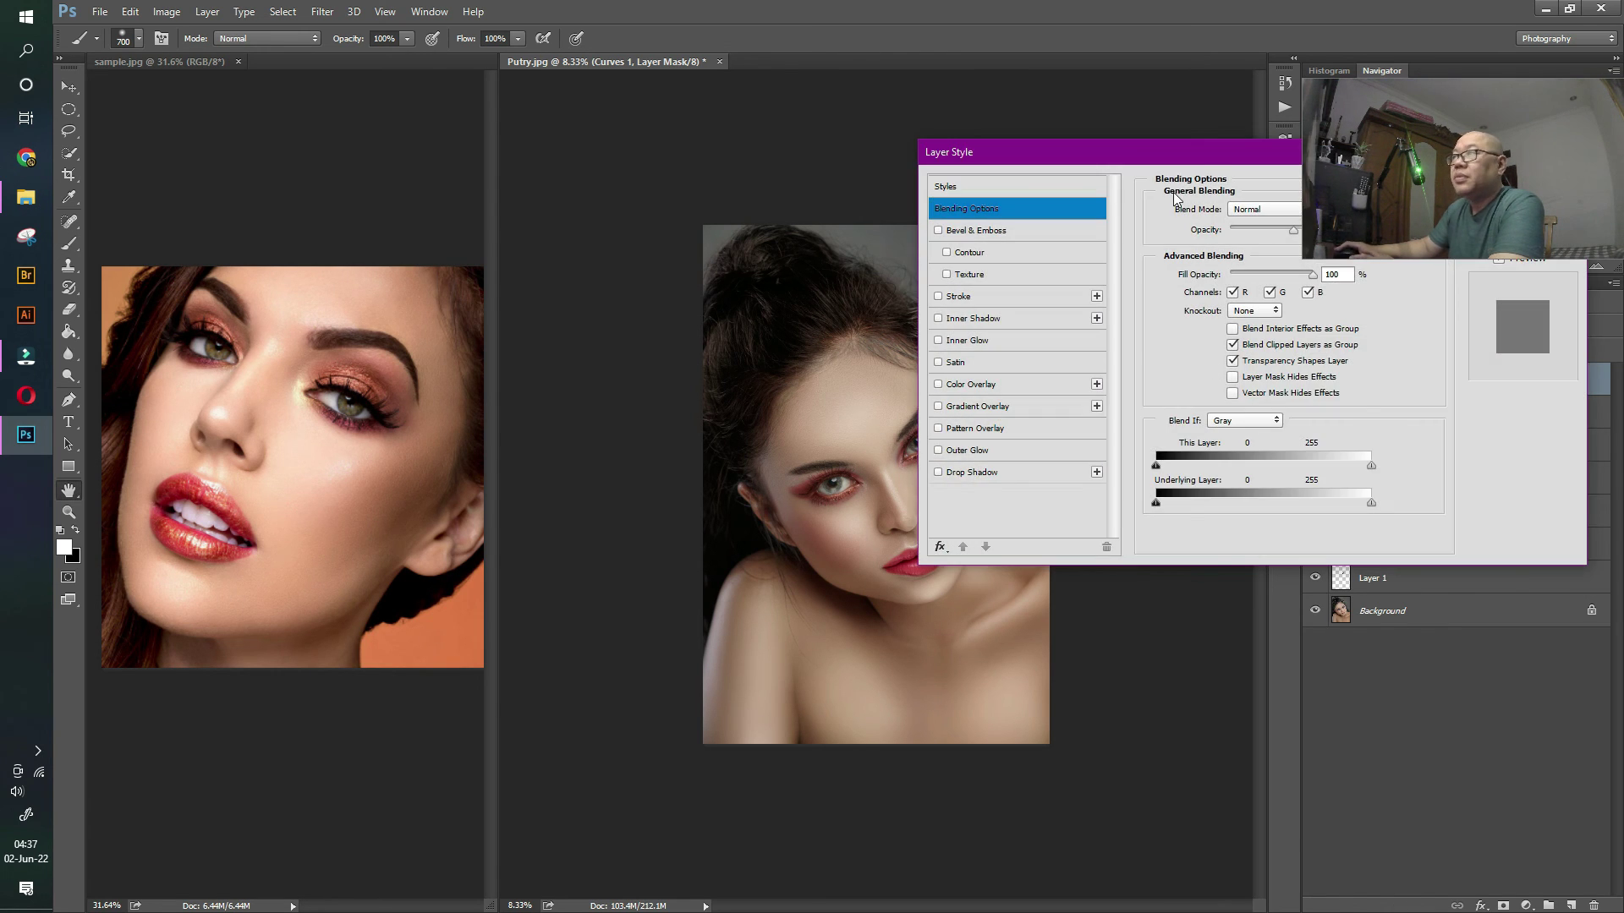
pyautogui.moveTo(1200, 163); pyautogui.dragTo(1336, 255)
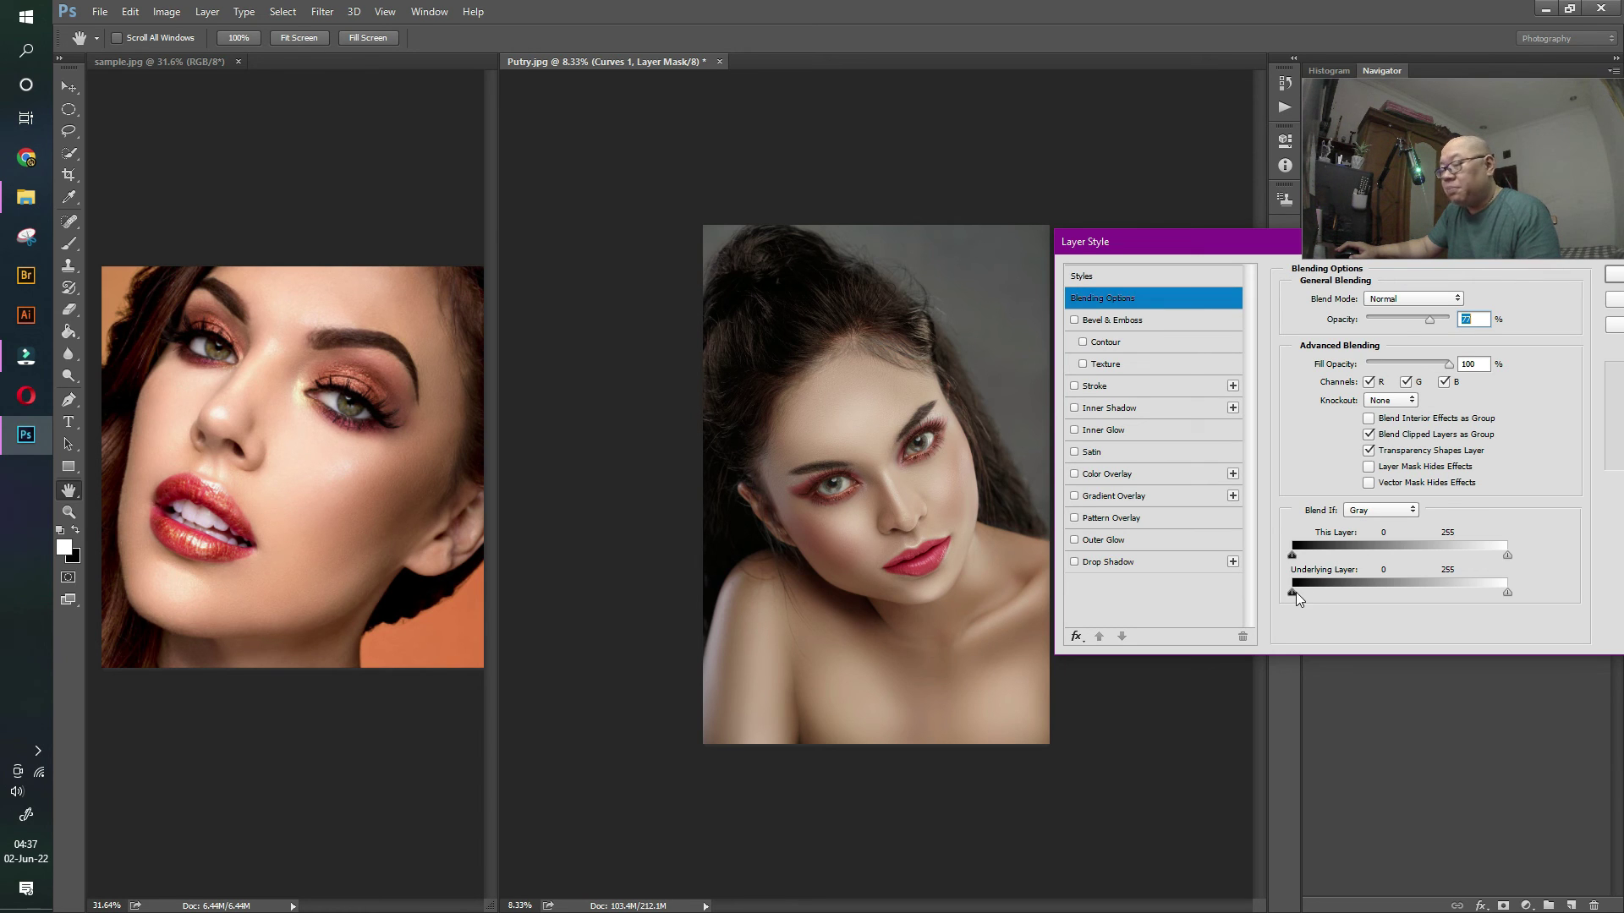
pyautogui.press('alt')
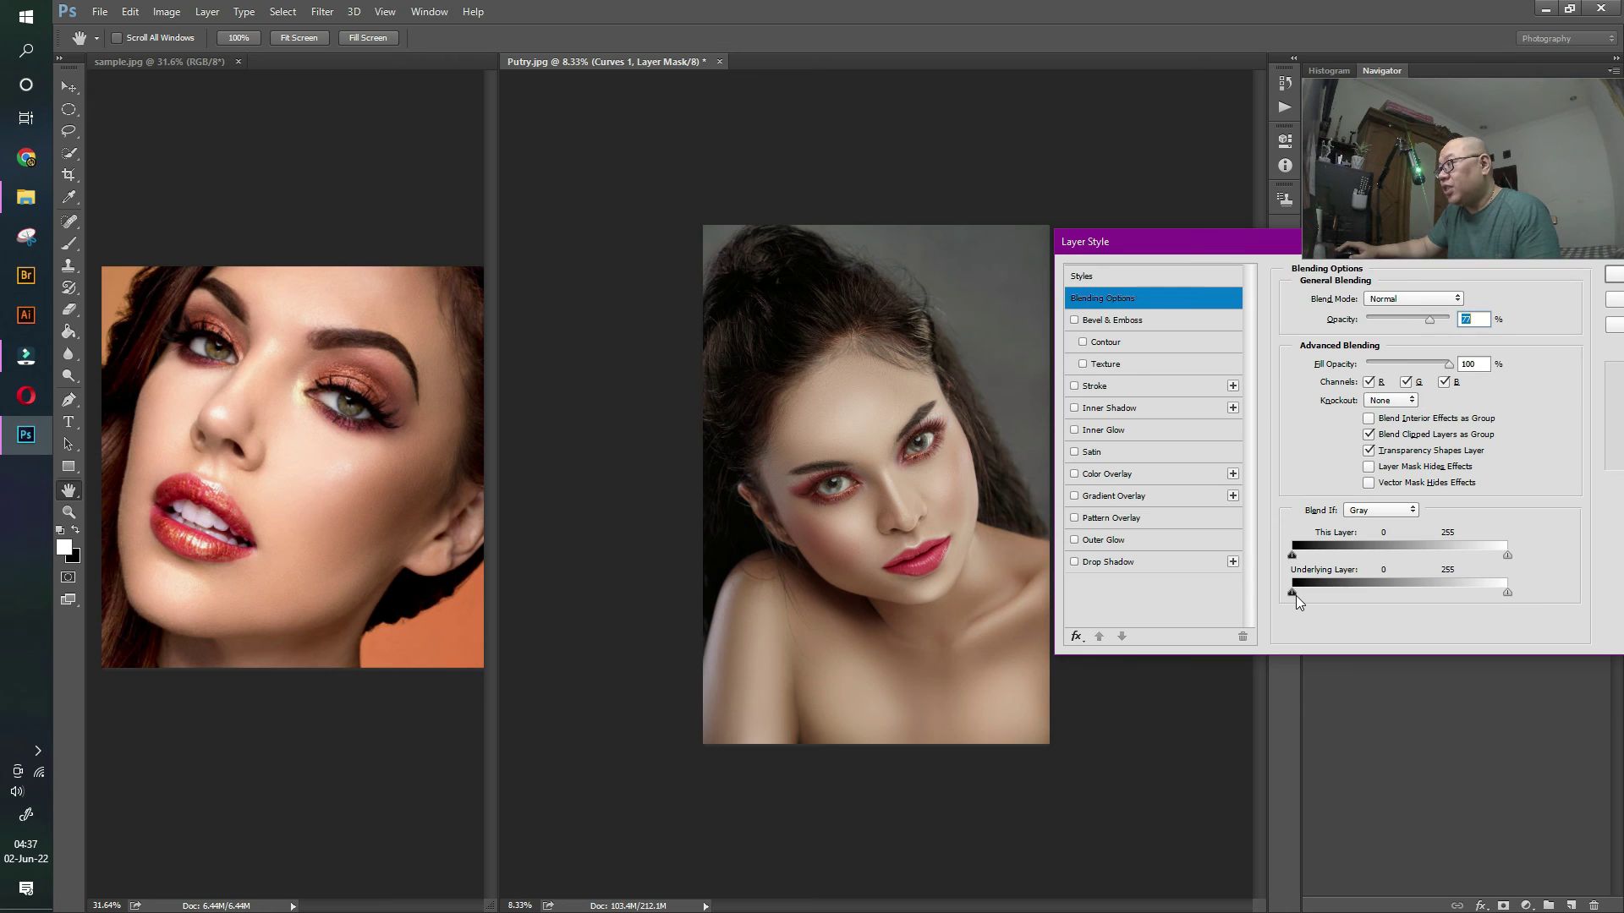
pyautogui.moveTo(1292, 593); pyautogui.dragTo(1382, 598)
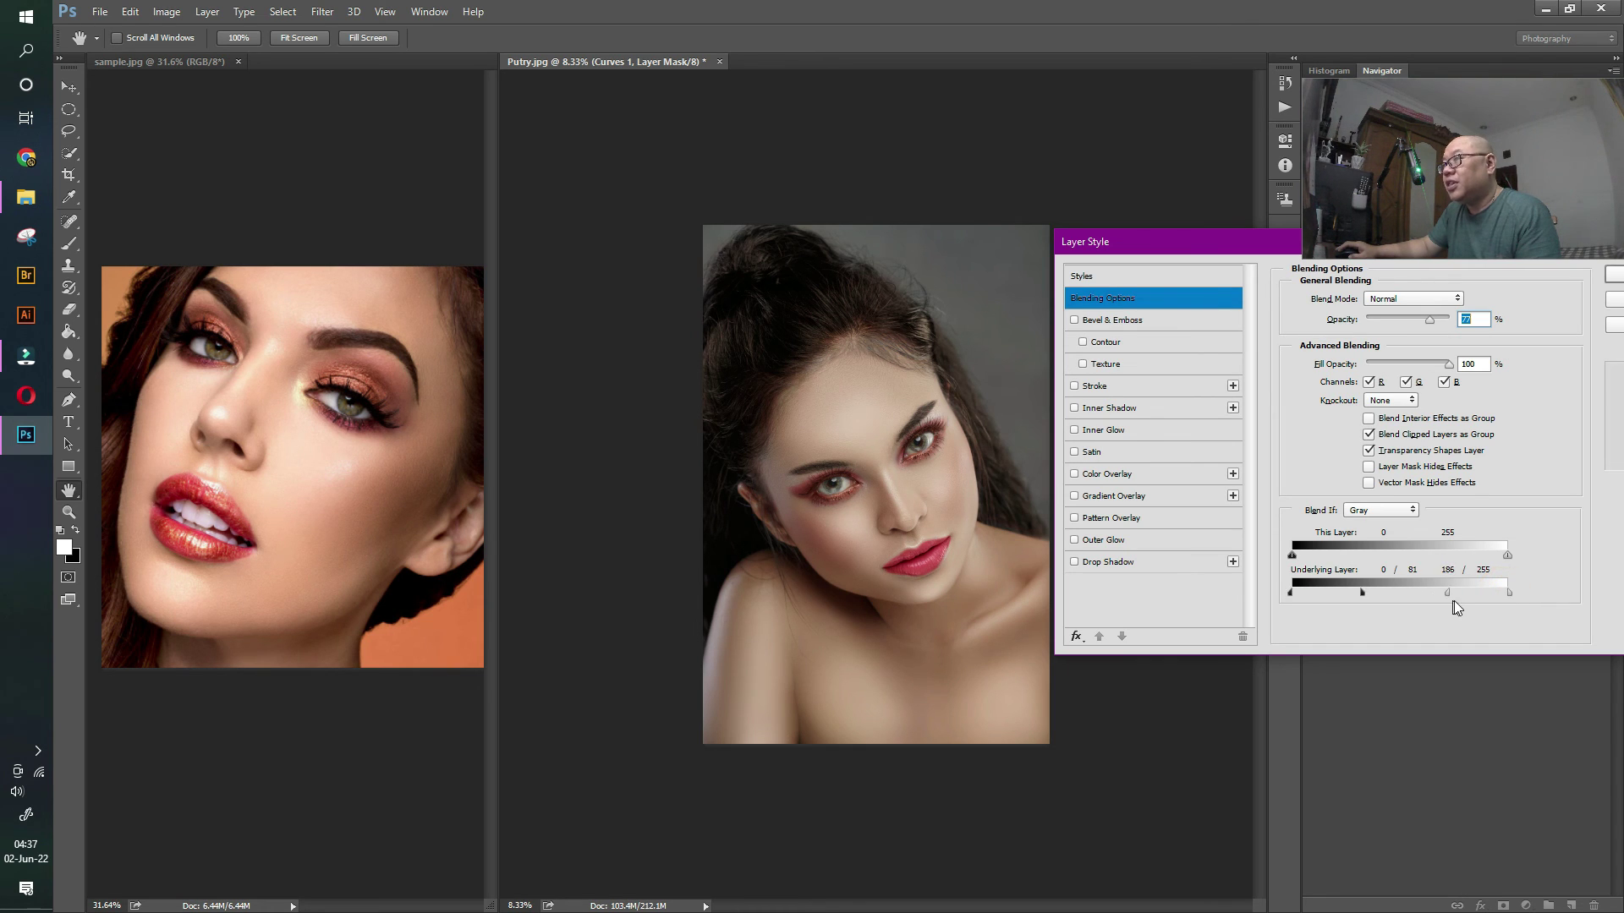
pyautogui.moveTo(1362, 591)
pyautogui.mouseDown()
pyautogui.moveTo(1302, 596)
pyautogui.moveTo(1339, 597)
pyautogui.mouseUp()
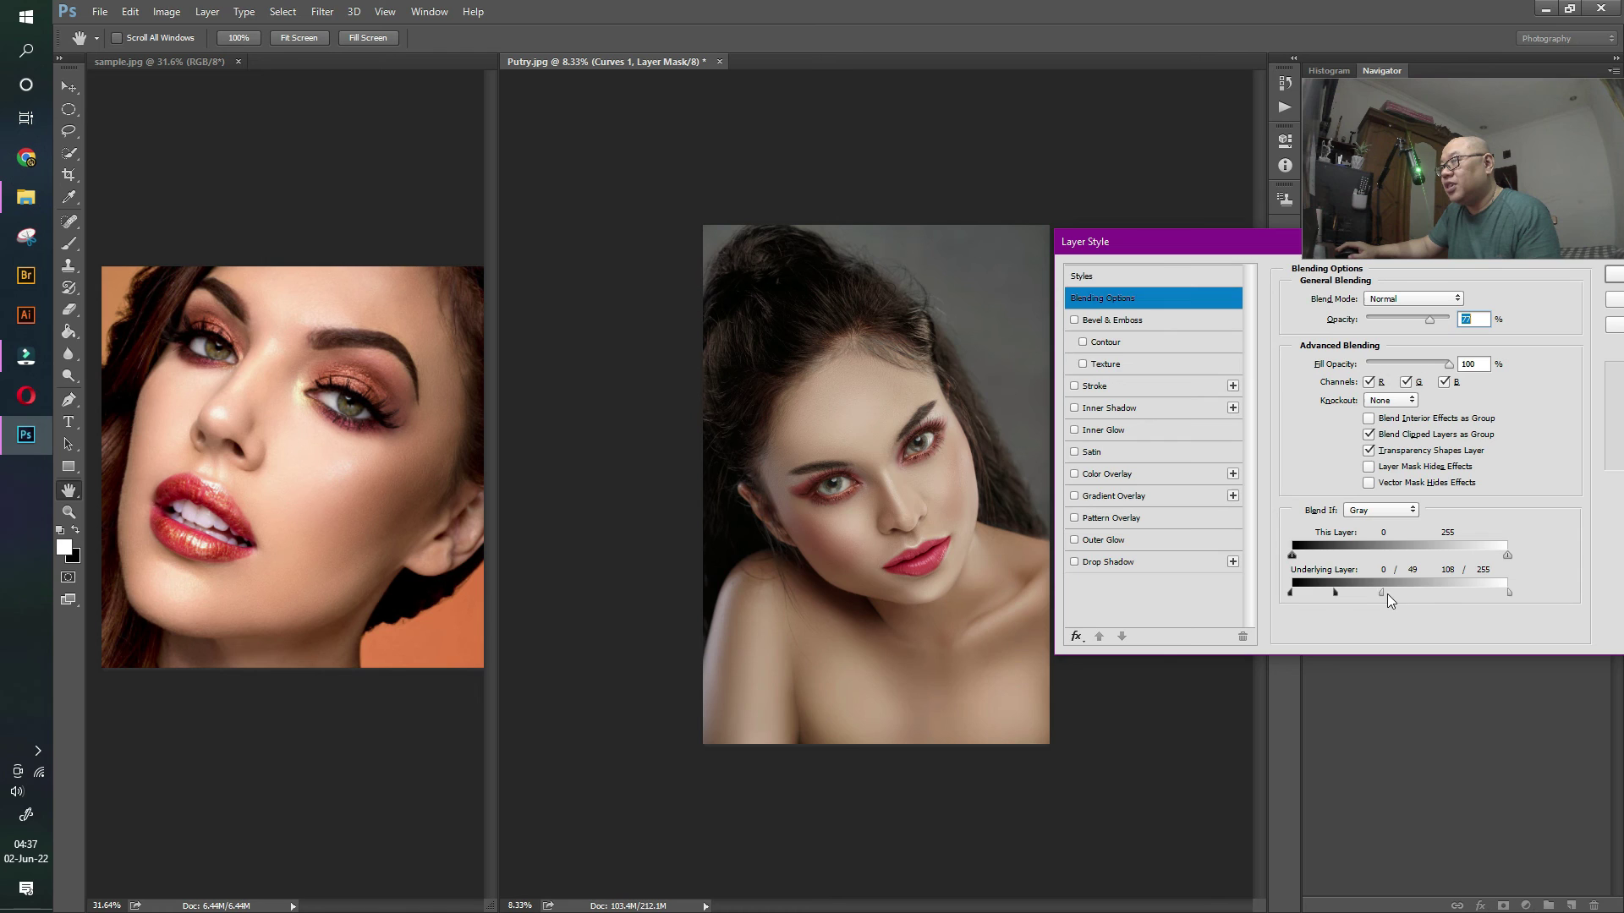
pyautogui.moveTo(1458, 600); pyautogui.dragTo(1339, 597)
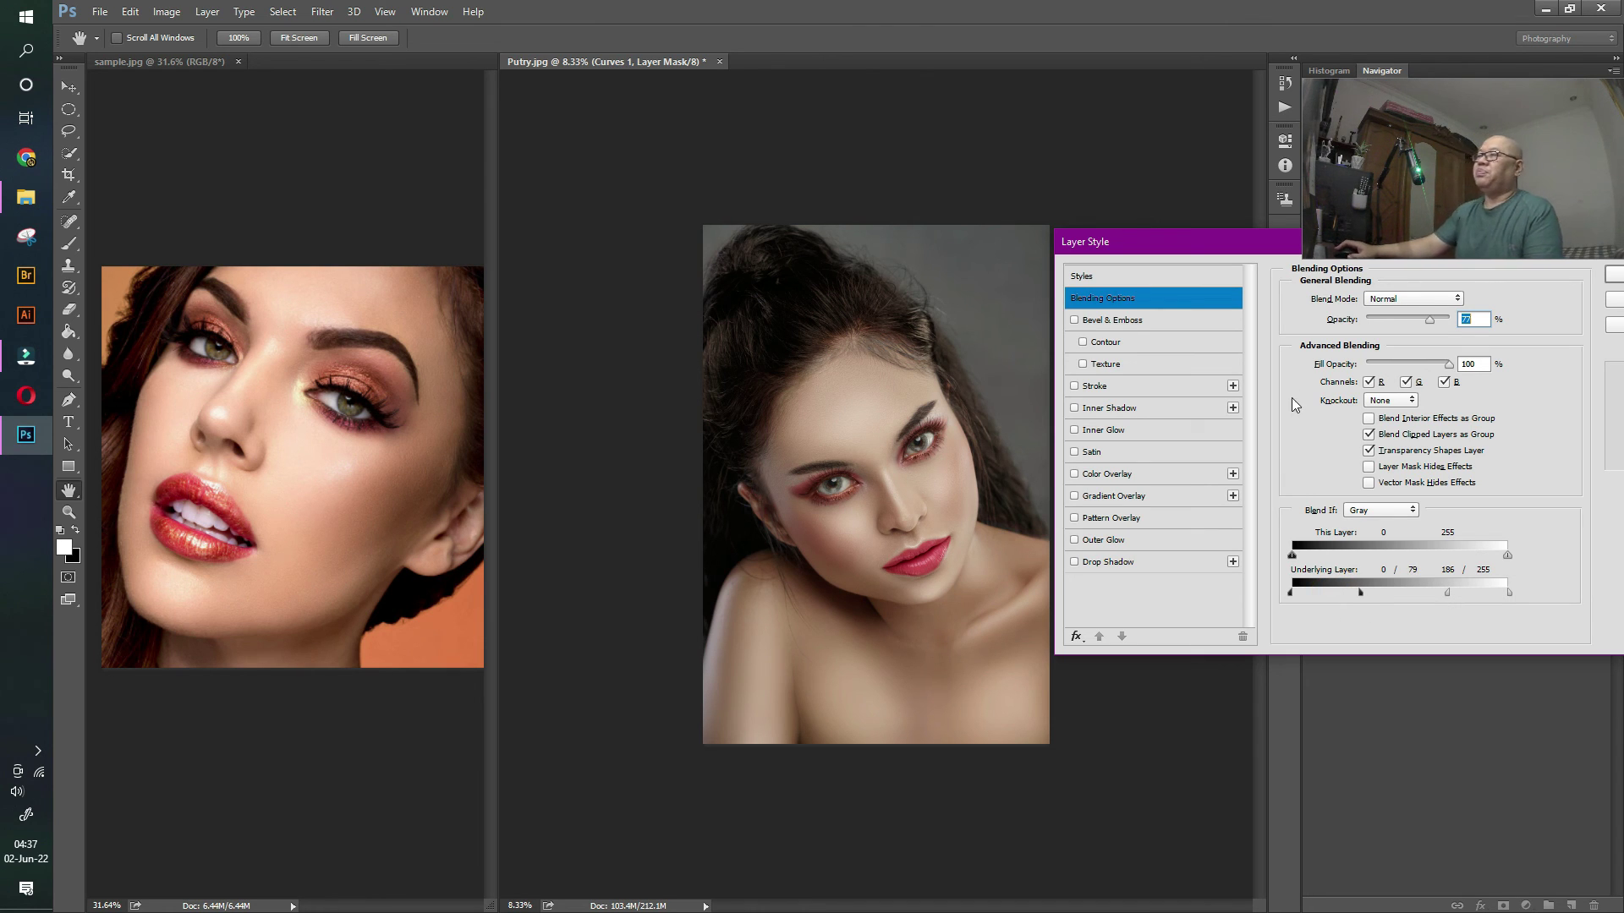
pyautogui.moveTo(1256, 237); pyautogui.dragTo(1226, 354)
pyautogui.click(1590, 393)
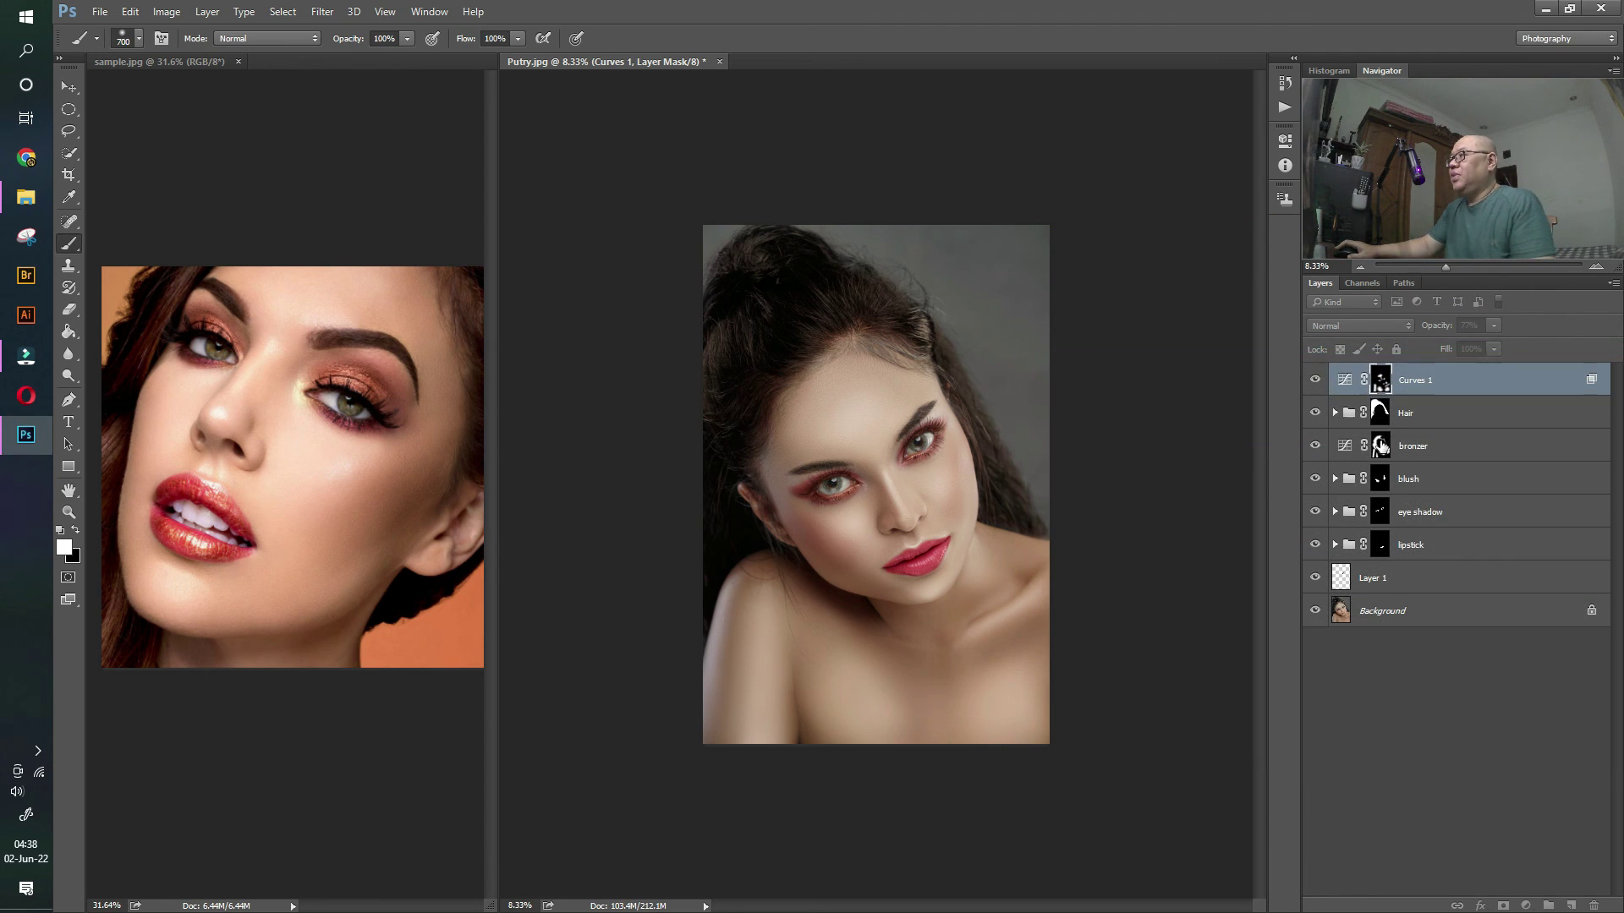
# - Compare the portrait with and without the Curves 1 highlights and set the layer's opacity to 62%
pyautogui.click(1317, 381)
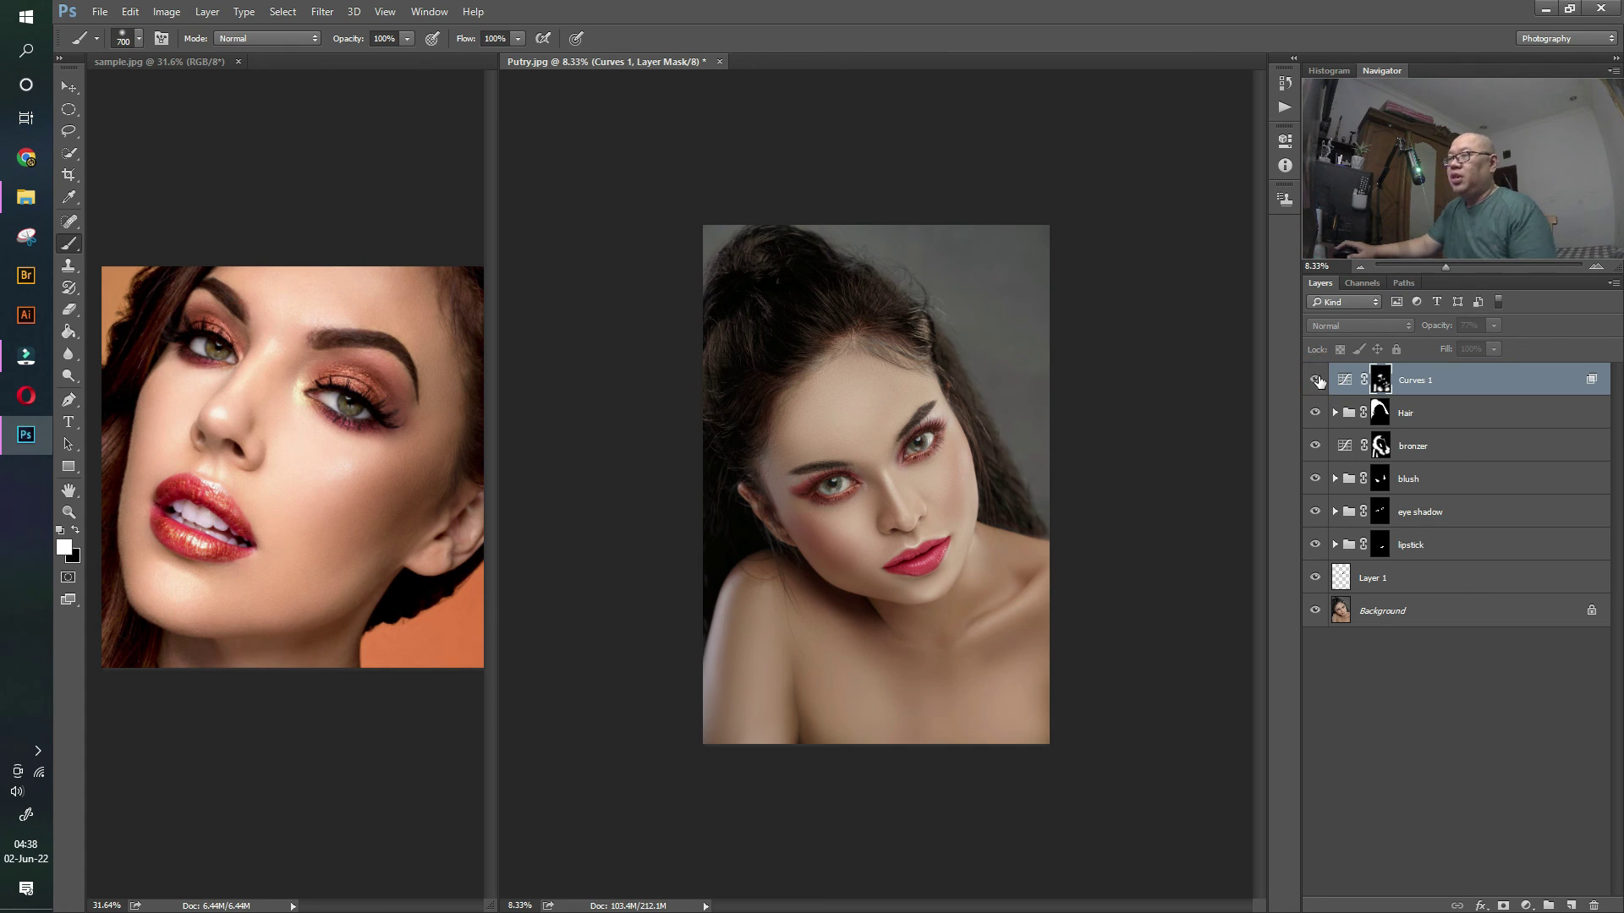
pyautogui.click(1317, 381)
pyautogui.click(1316, 381)
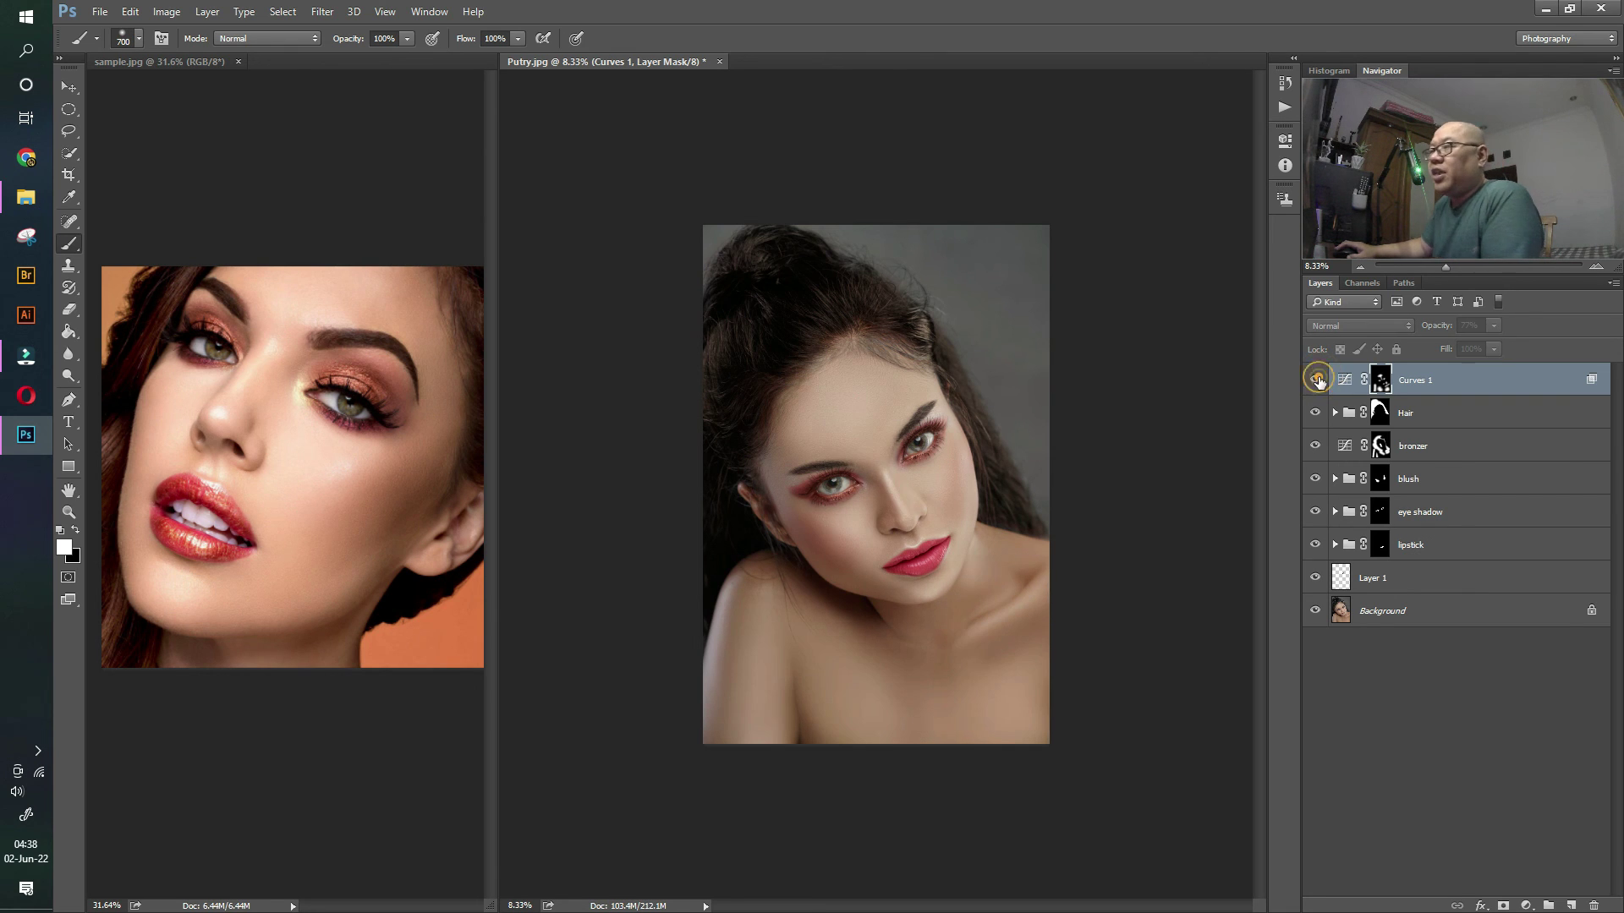
pyautogui.click(1317, 381)
pyautogui.click(1317, 381)
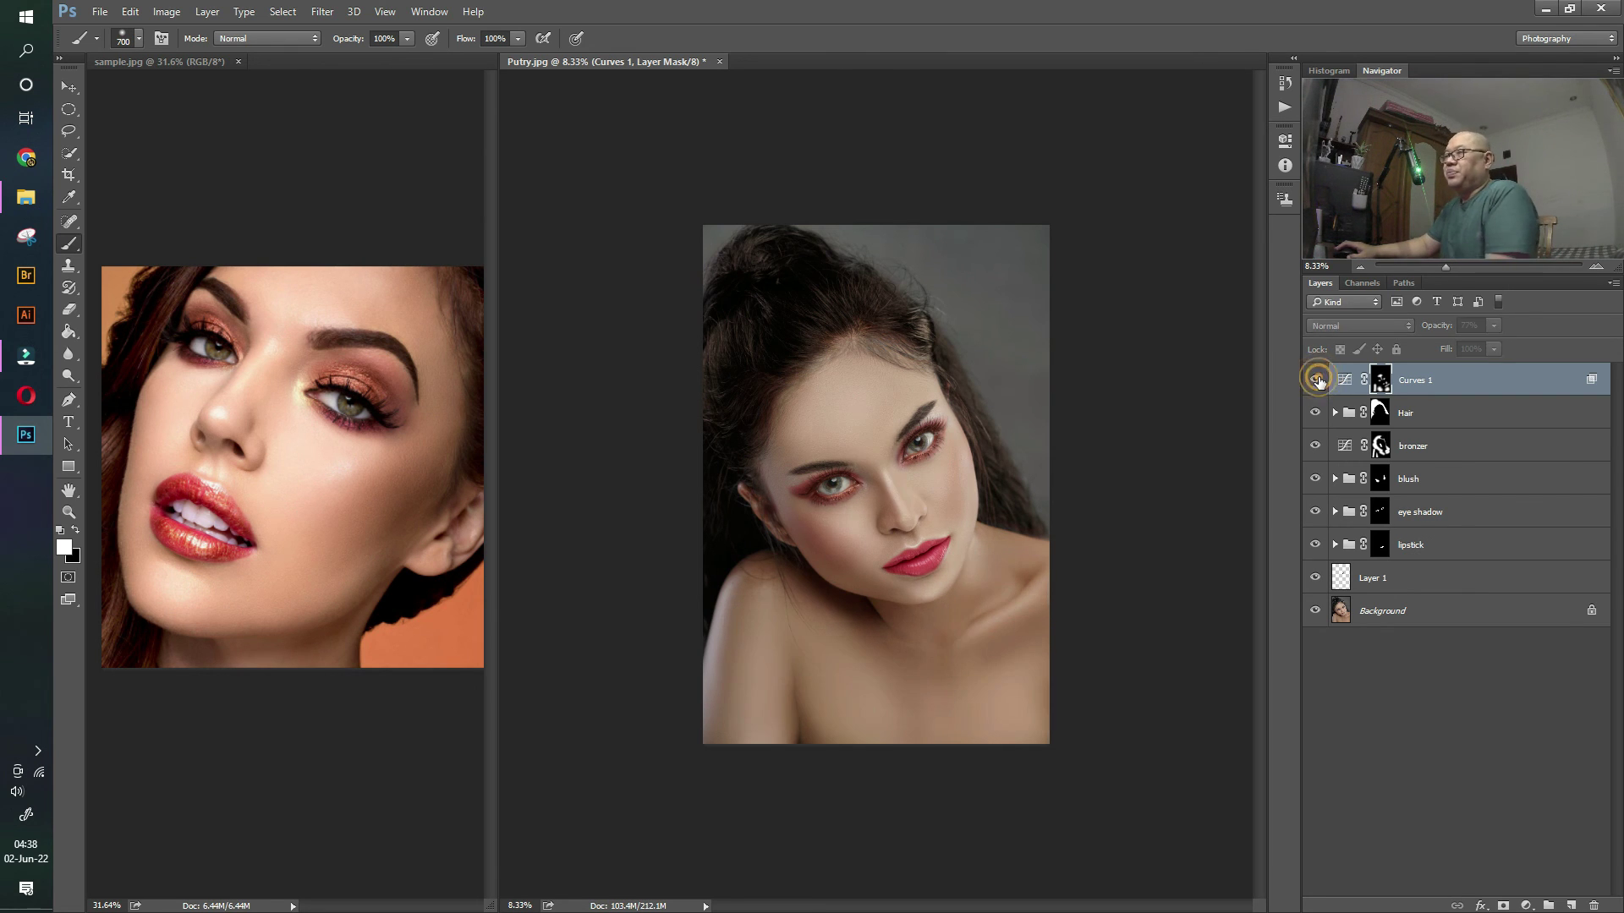
pyautogui.click(1317, 381)
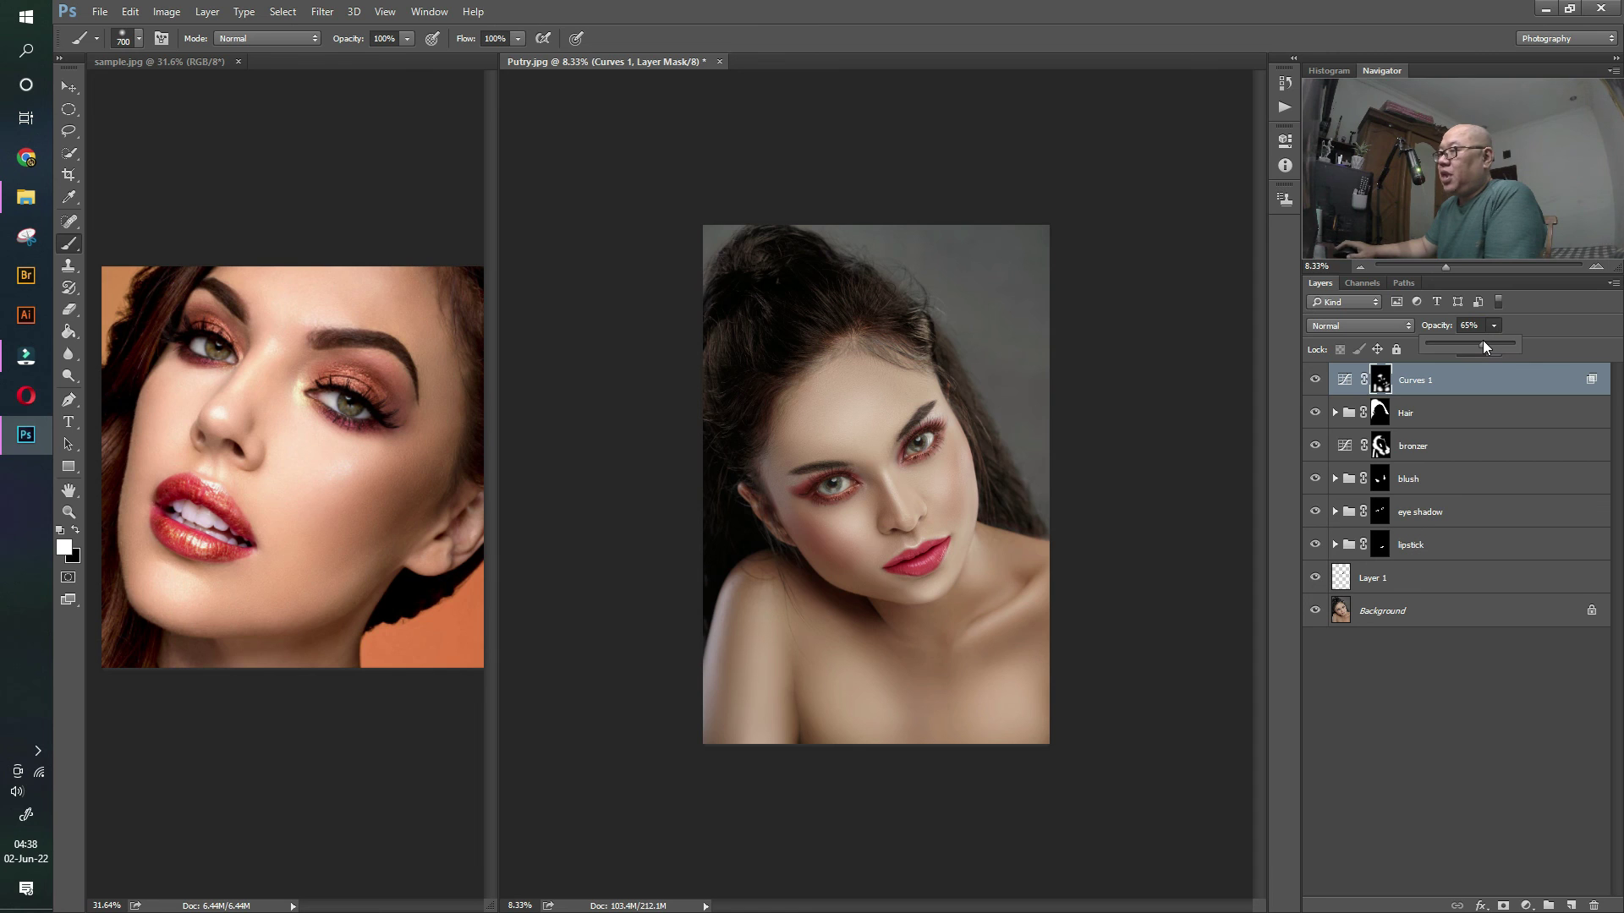
pyautogui.click(1479, 343)
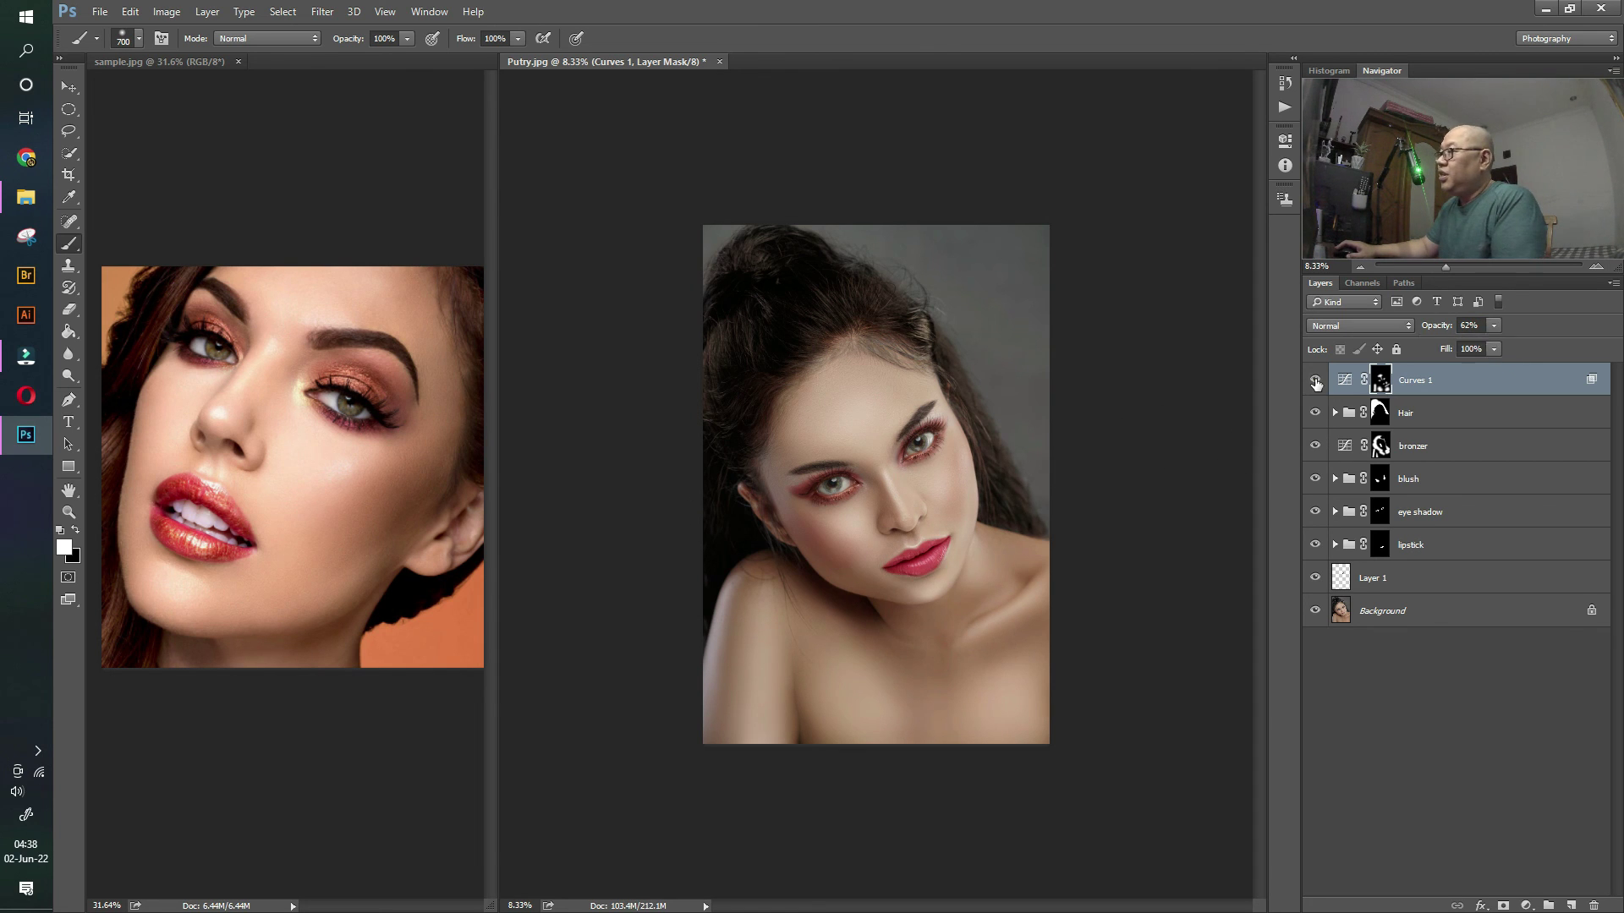
pyautogui.click(1316, 380)
pyautogui.click(1316, 380)
# - Stamp all visible layers onto a new layer above Curves 1 and open it in the Camera Raw Filter
pyautogui.click(1438, 378)
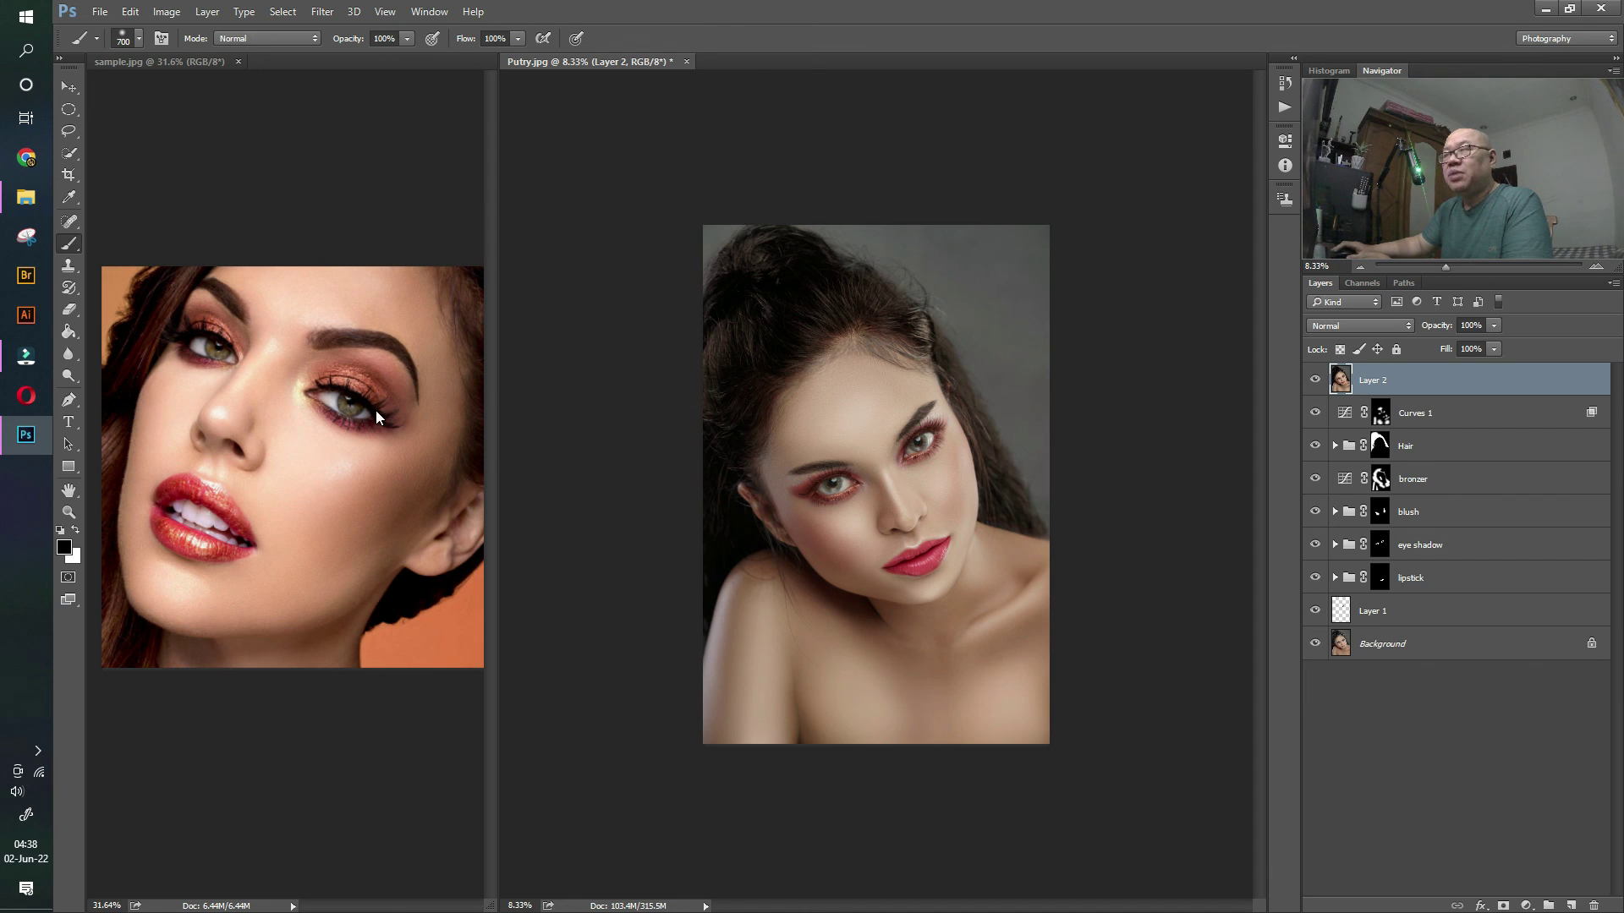
pyautogui.click(321, 11)
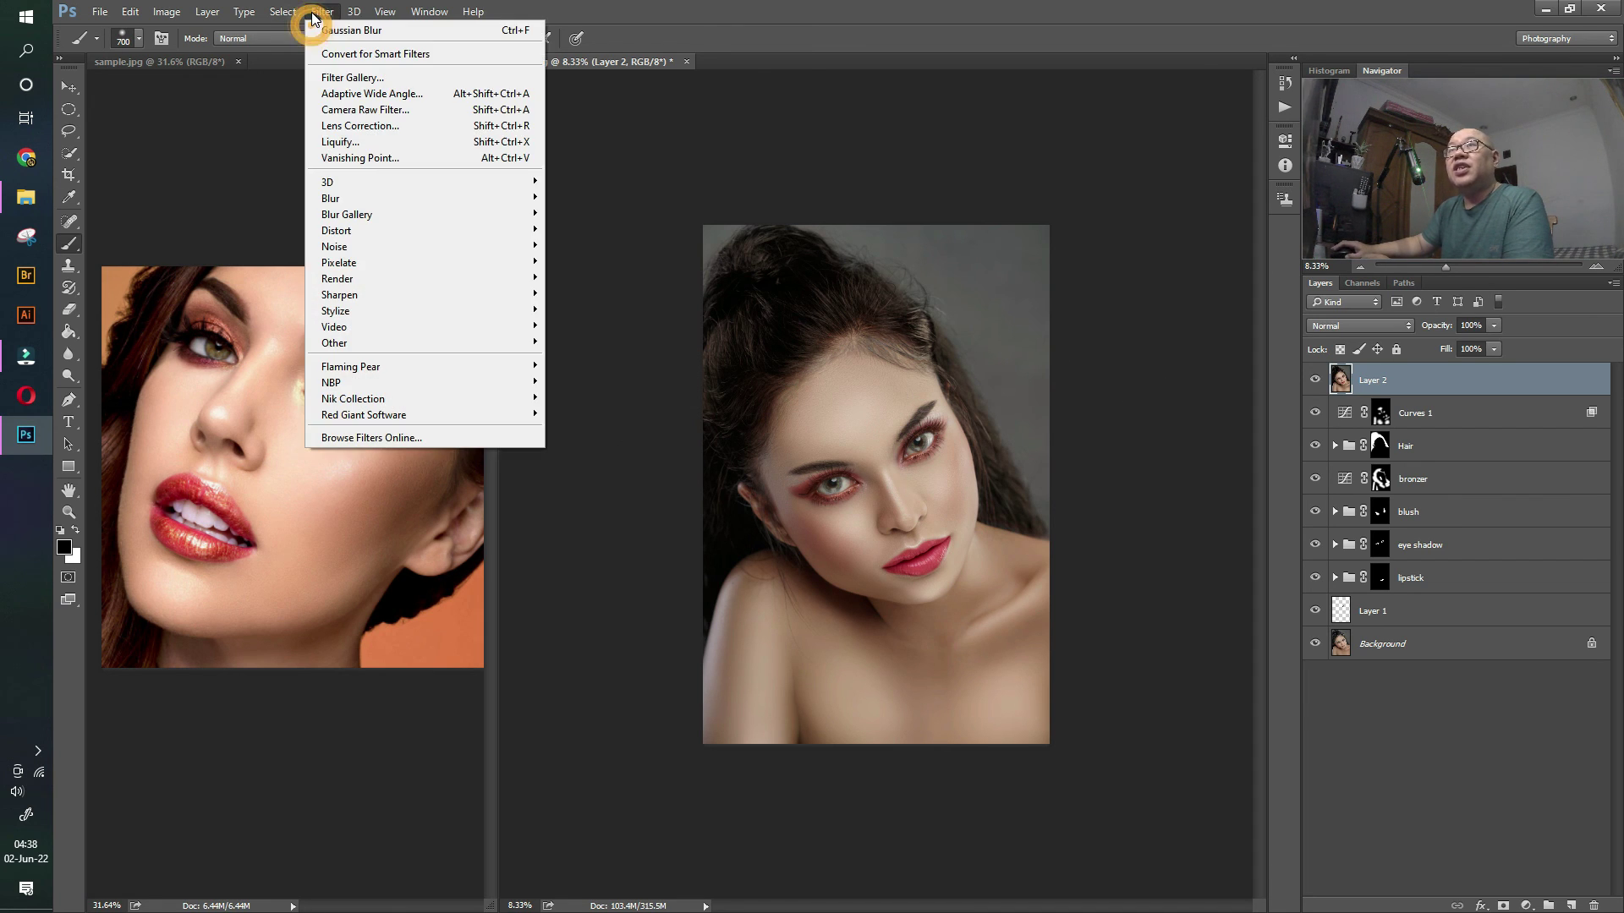
pyautogui.click(379, 109)
pyautogui.moveTo(777, 47); pyautogui.dragTo(786, 86)
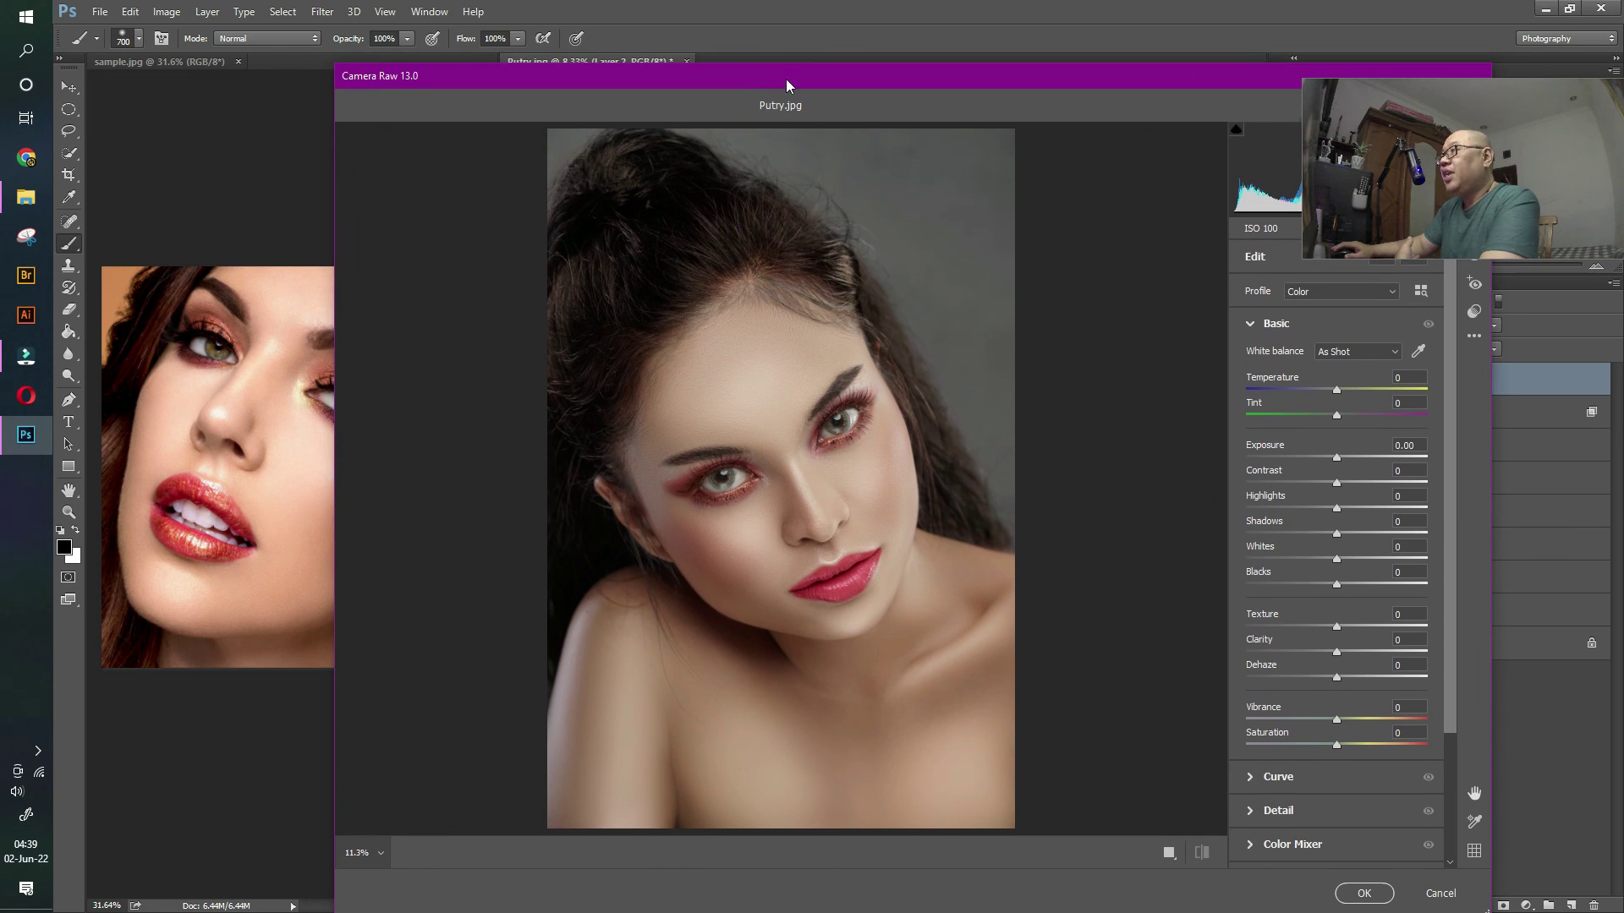
# - In the Camera Raw calibration, set Green Primary saturation to +54 and Blue Primary saturation to +58, and apply the filter
pyautogui.click(1250, 330)
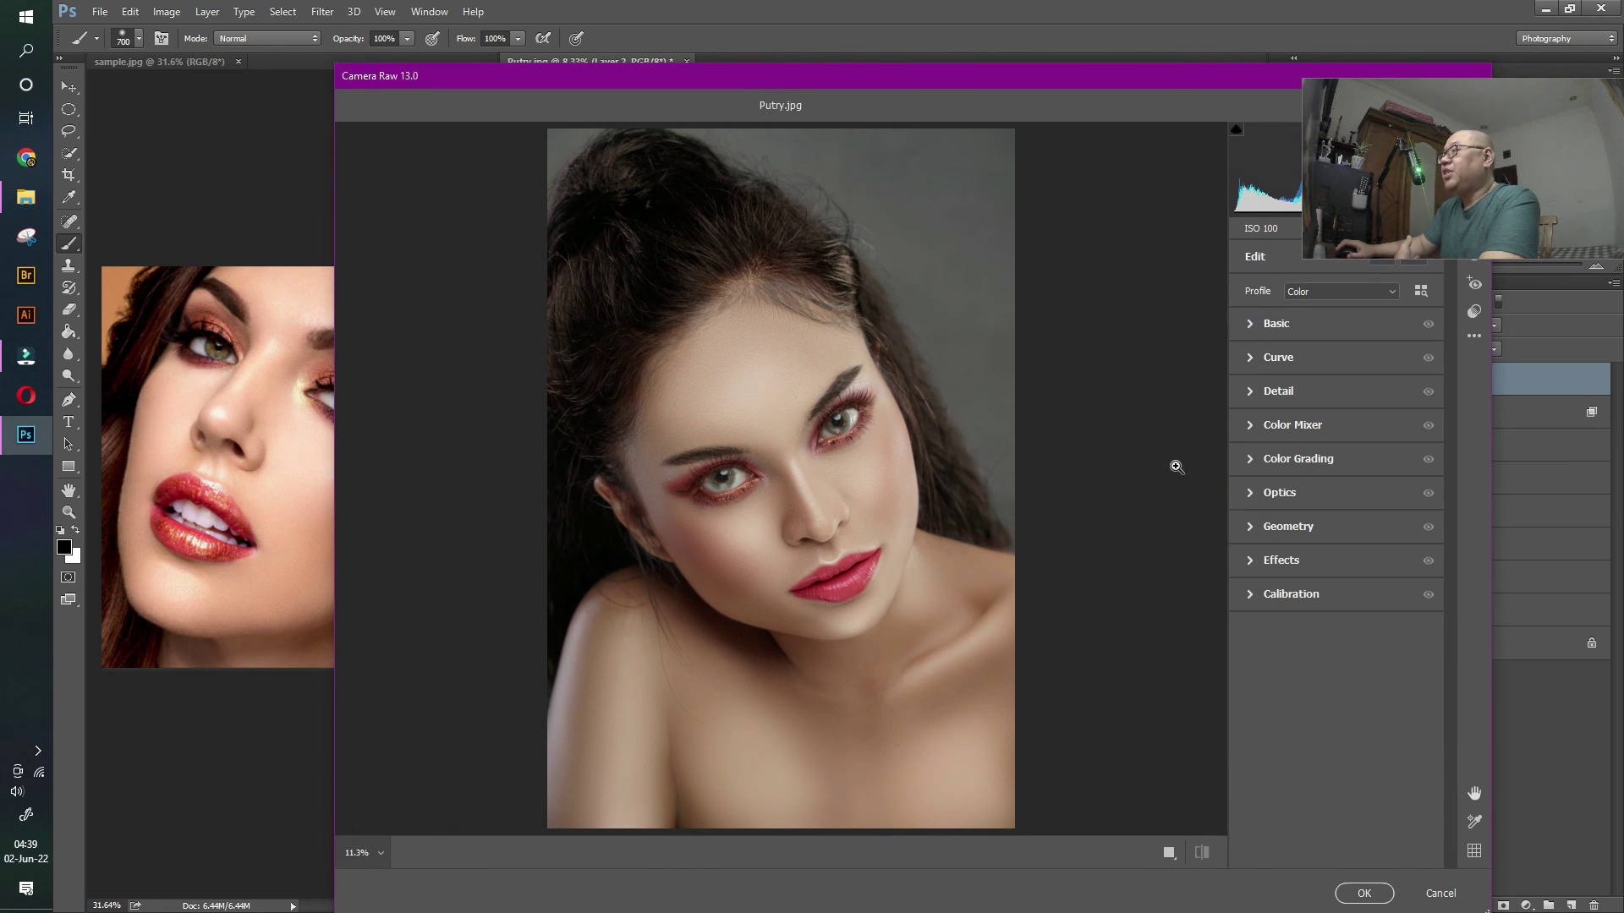
pyautogui.moveTo(872, 88); pyautogui.dragTo(905, 26)
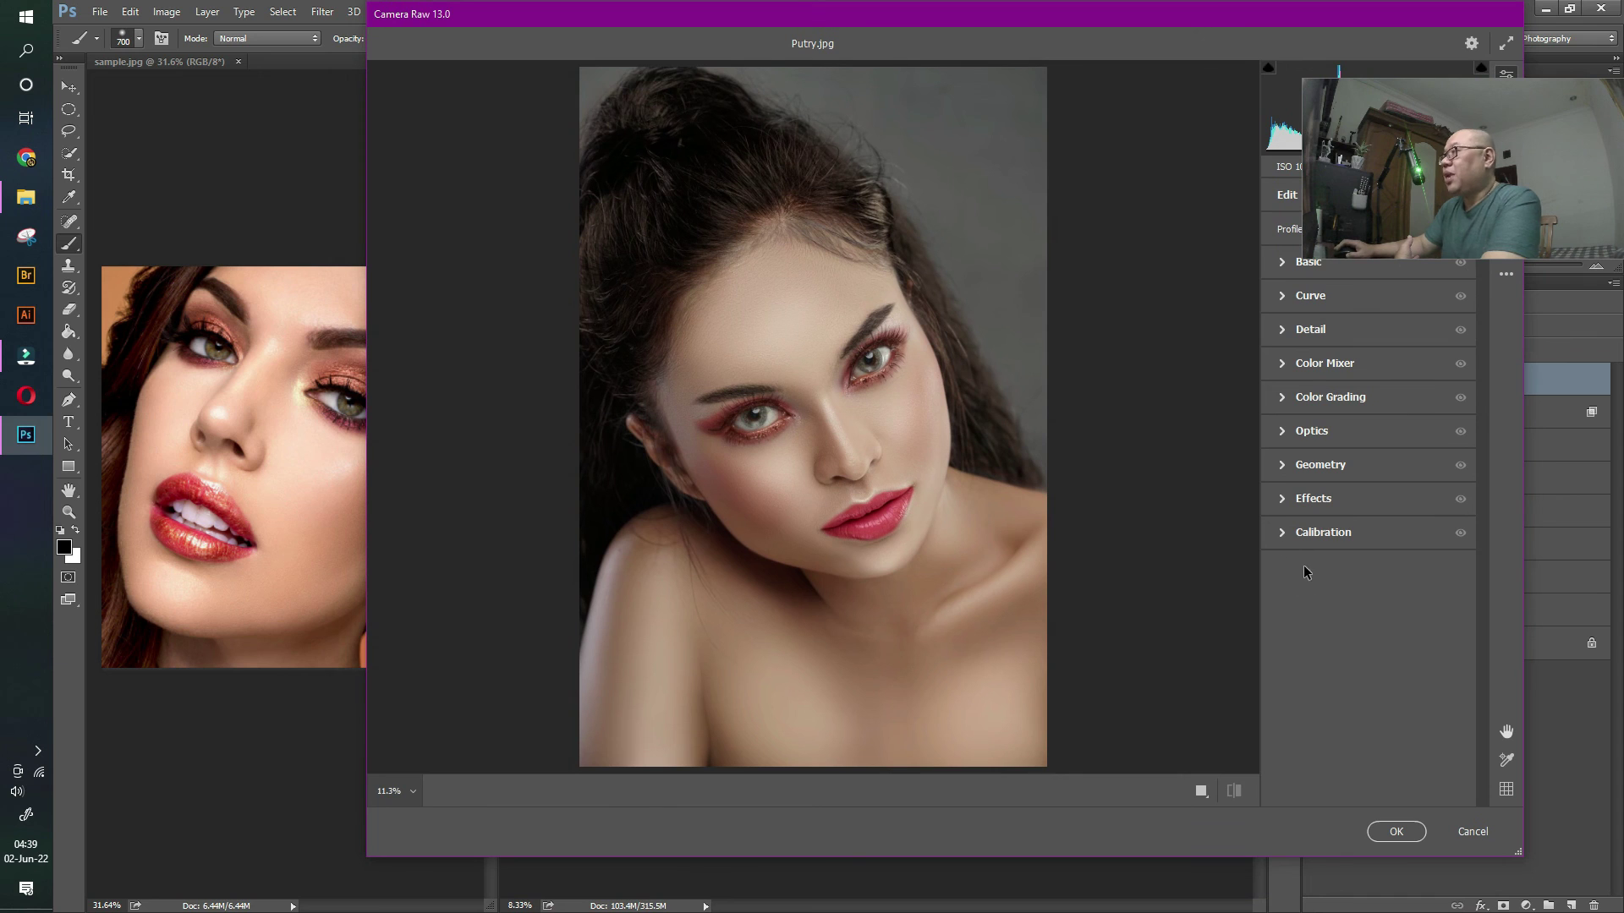
pyautogui.click(1280, 533)
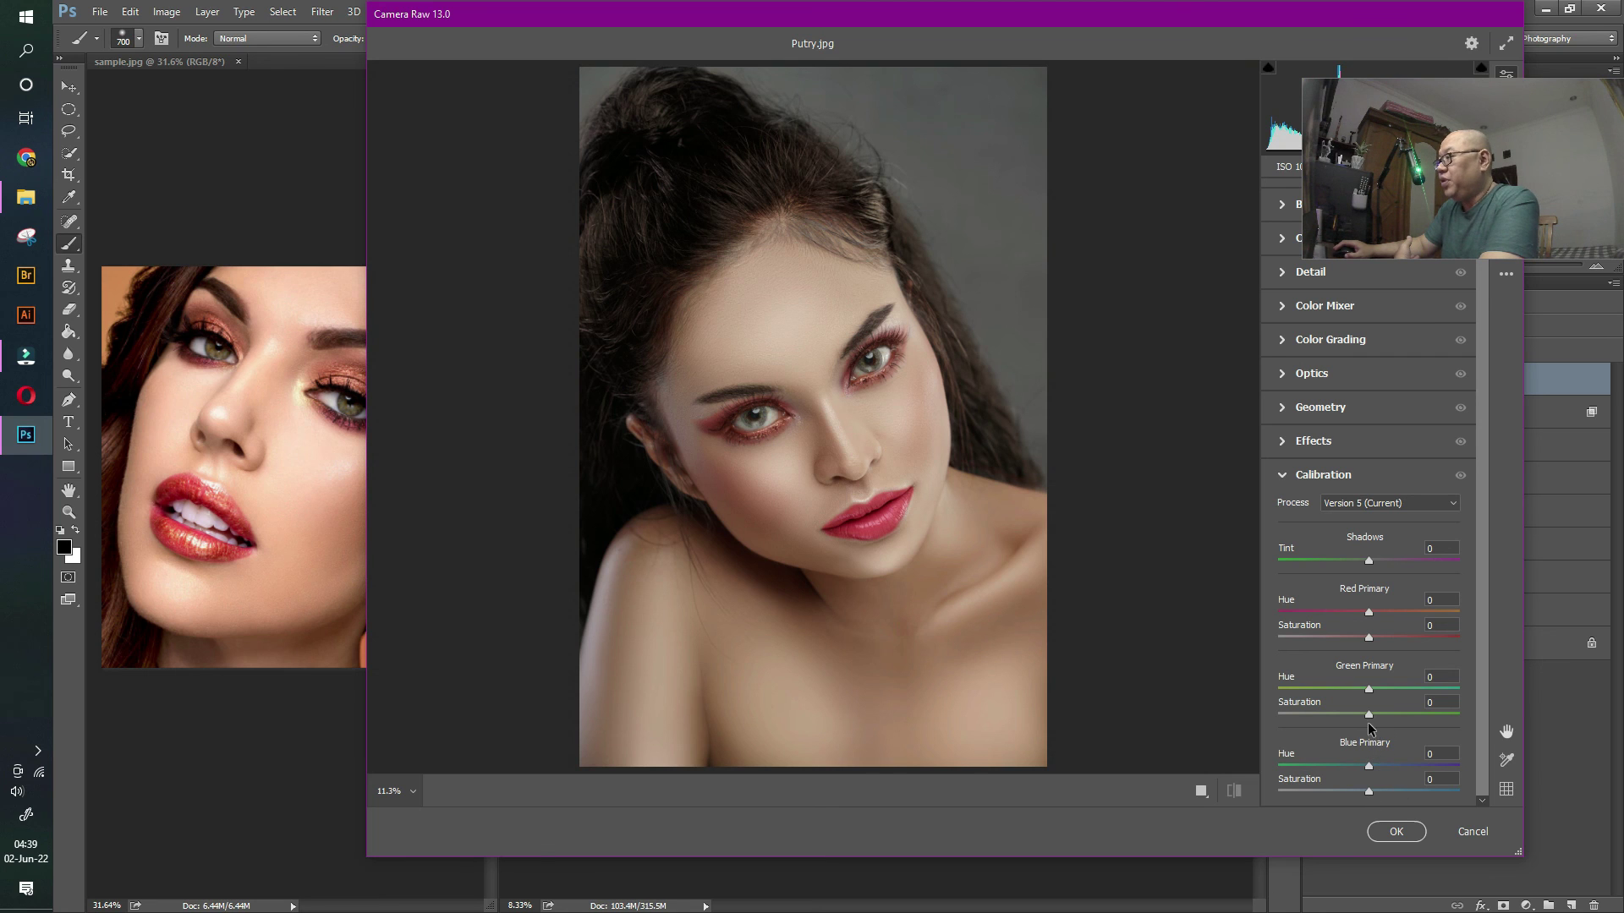
pyautogui.moveTo(1369, 716); pyautogui.dragTo(1390, 718)
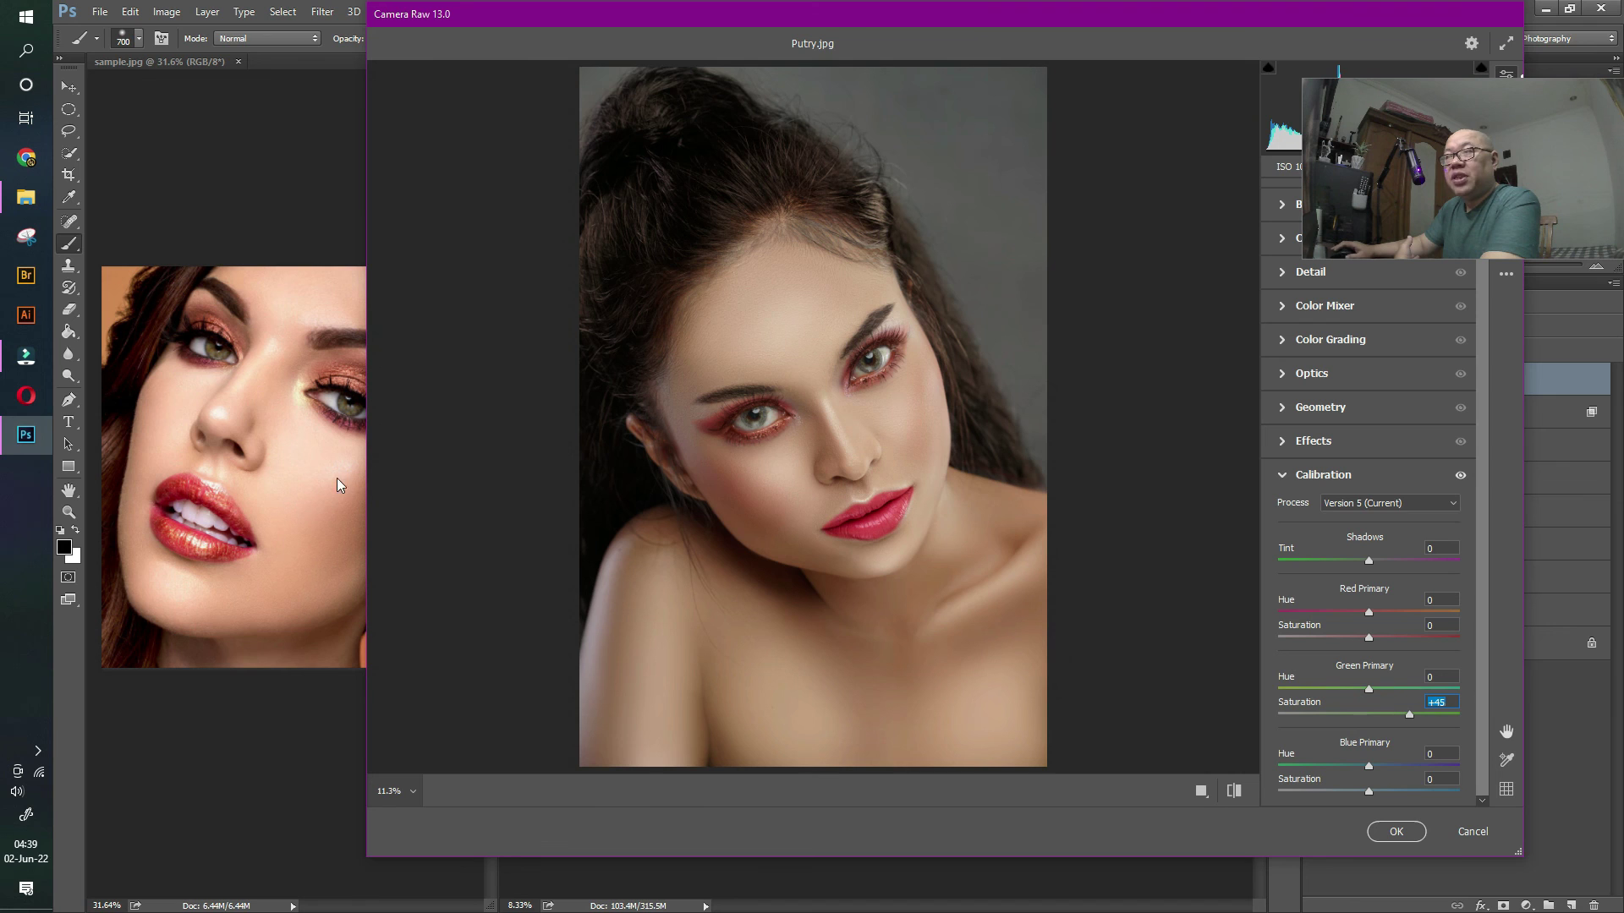
pyautogui.moveTo(1372, 798); pyautogui.dragTo(1419, 788)
pyautogui.click(1409, 714)
pyautogui.moveTo(1409, 716); pyautogui.dragTo(1413, 718)
pyautogui.moveTo(1418, 792); pyautogui.dragTo(1425, 793)
pyautogui.moveTo(1414, 714); pyautogui.dragTo(1420, 718)
pyautogui.moveTo(1426, 793); pyautogui.dragTo(1422, 792)
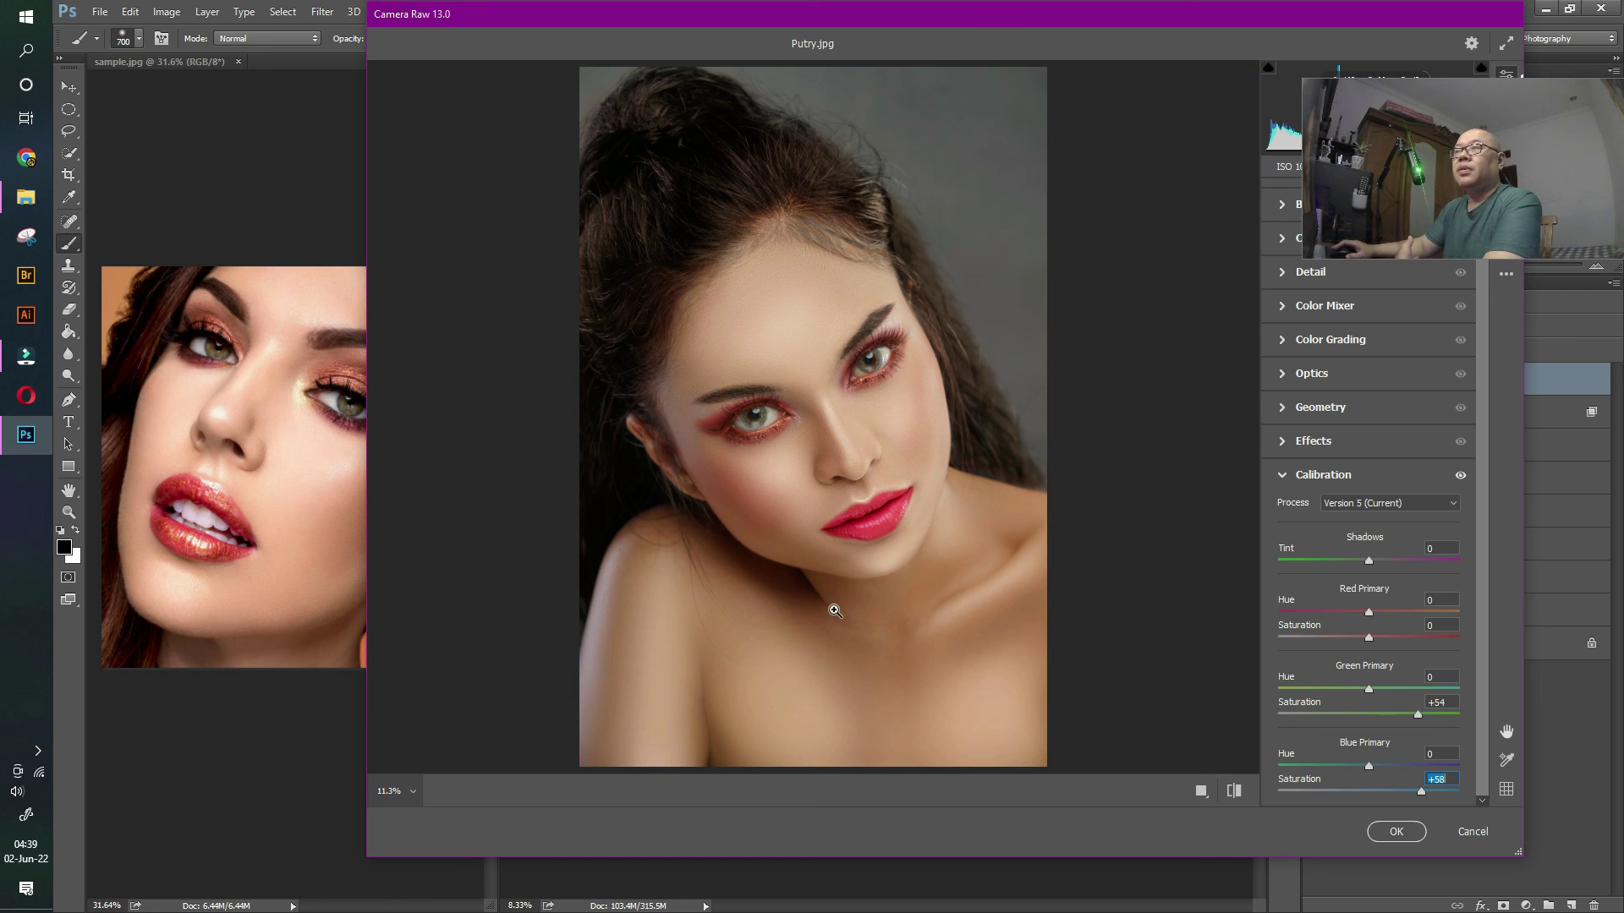
pyautogui.moveTo(721, 16); pyautogui.dragTo(775, 26)
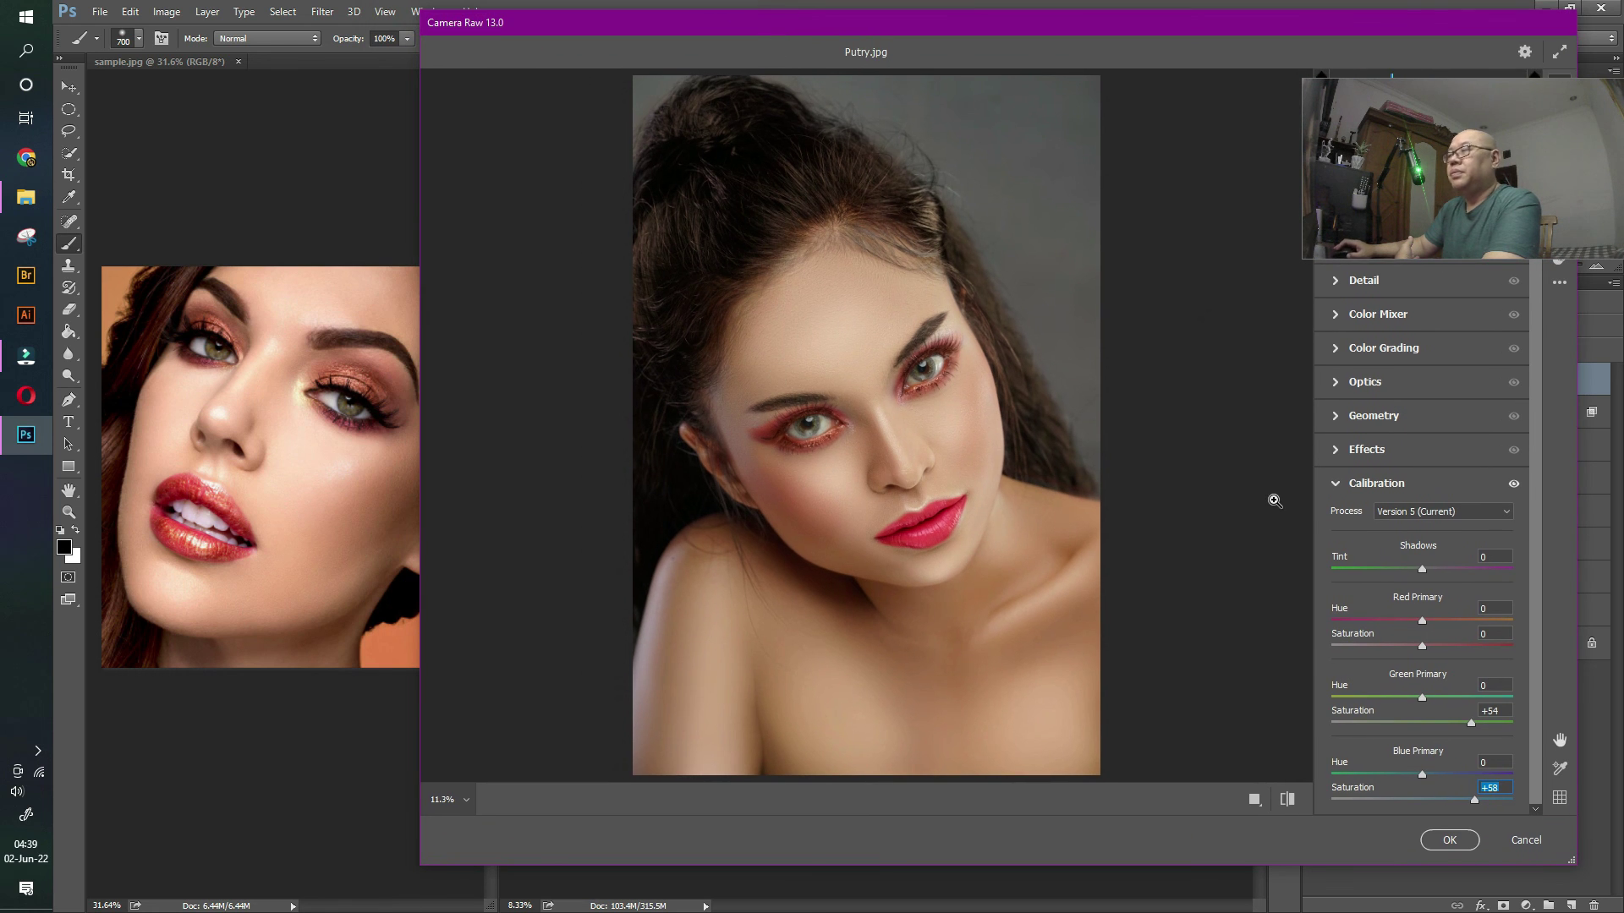
pyautogui.moveTo(888, 30); pyautogui.dragTo(812, 24)
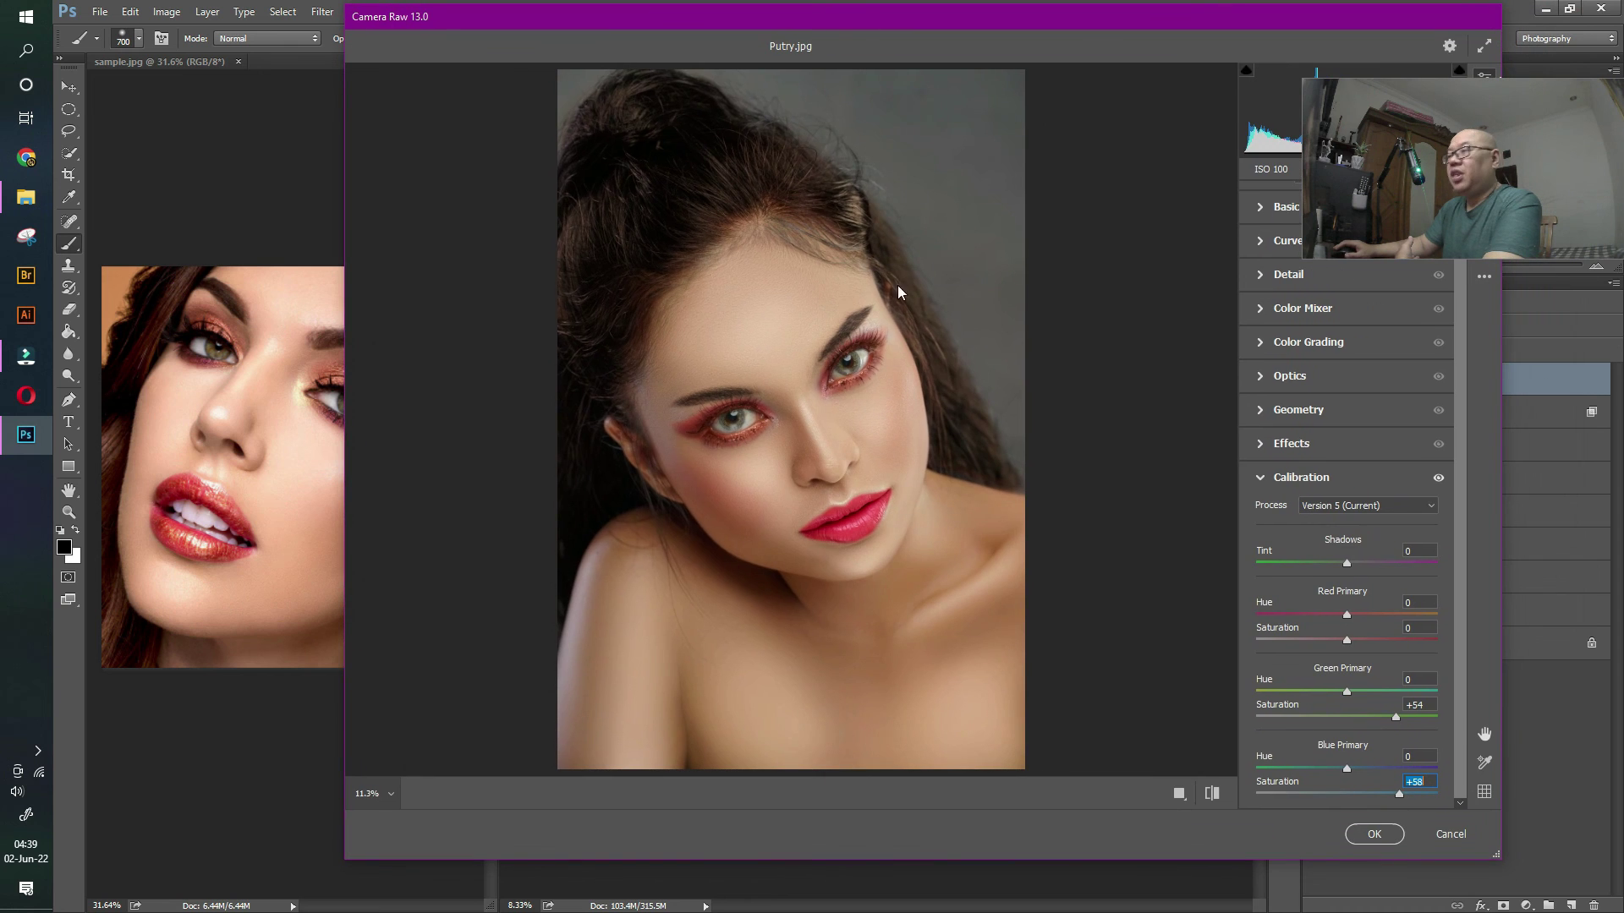
pyautogui.click(1374, 834)
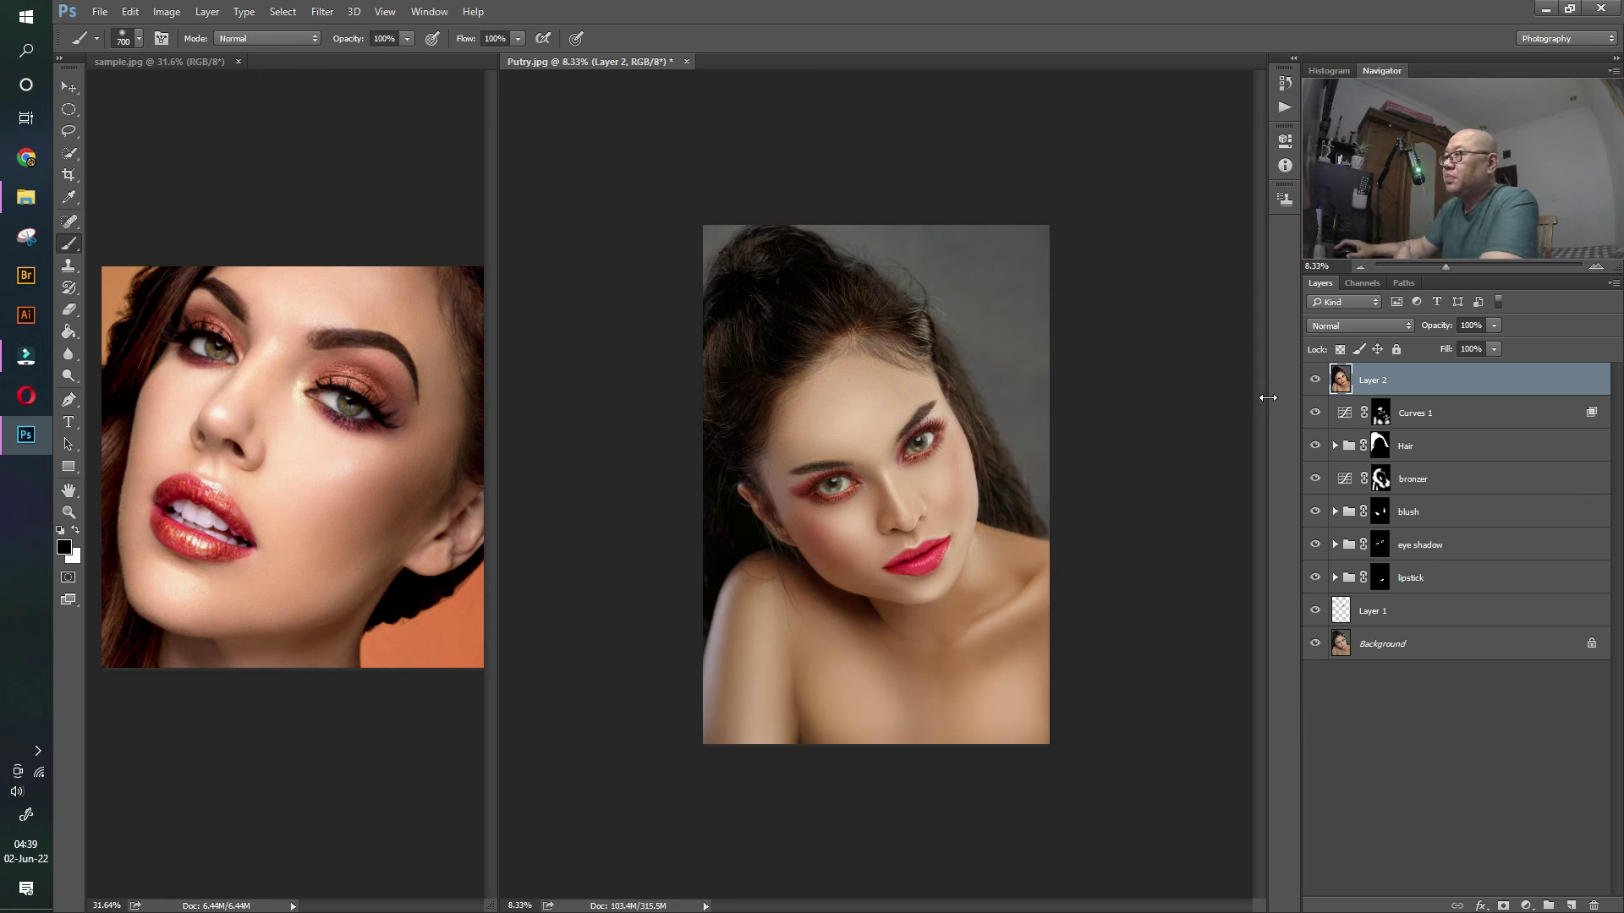
# - Compare the portrait with and without the Camera Raw color adjustment on Layer 2
pyautogui.click(1315, 381)
pyautogui.click(1316, 381)
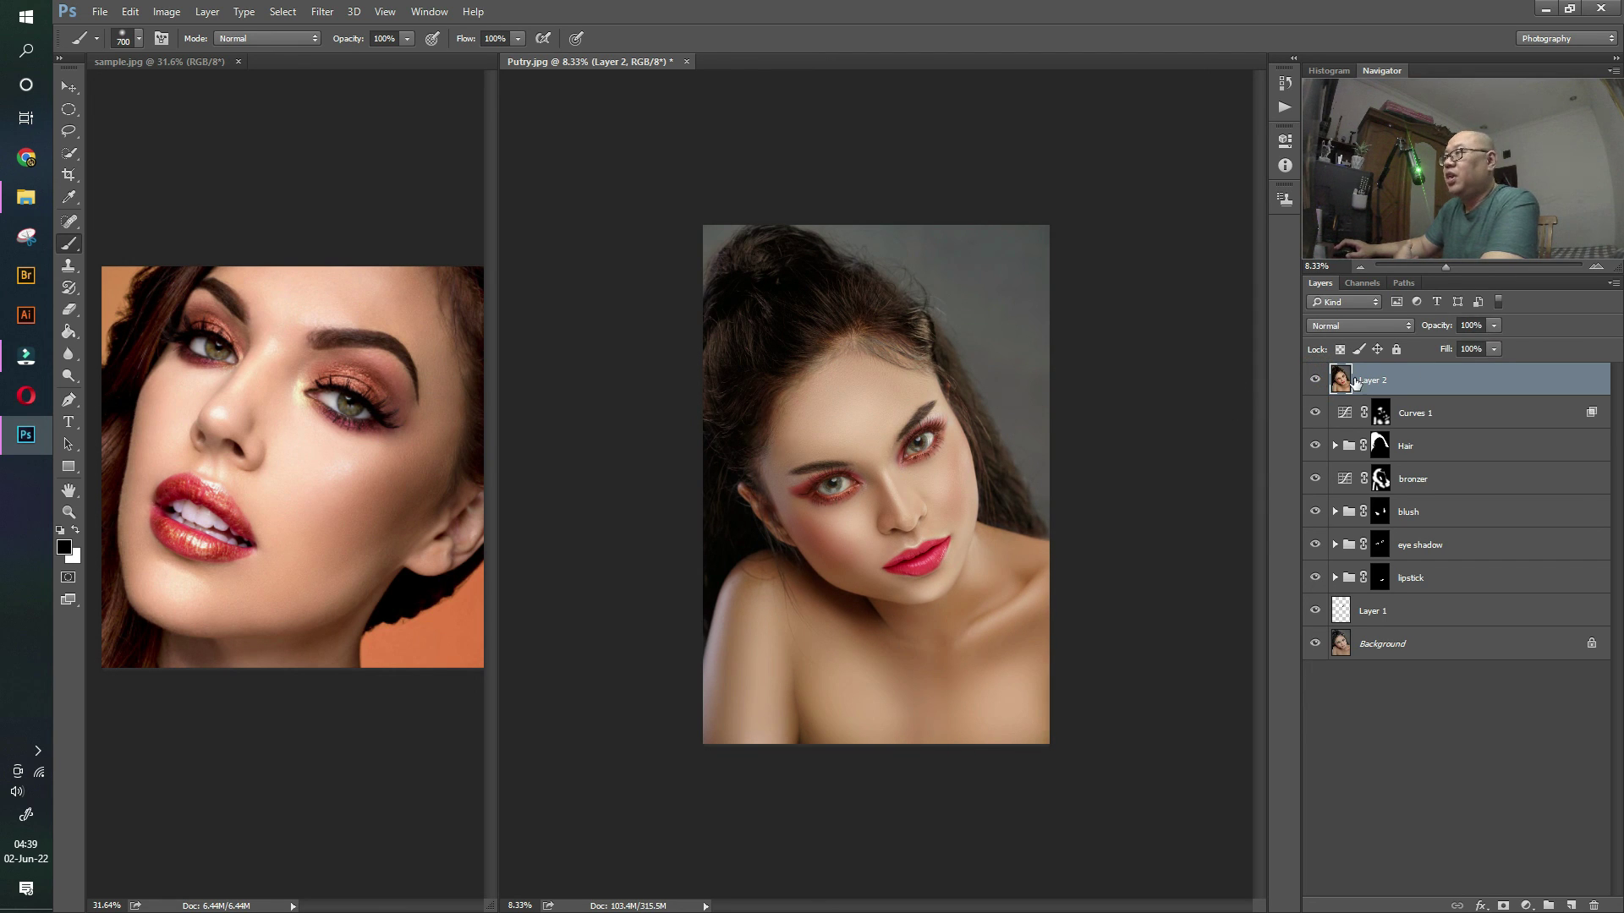
pyautogui.click(1316, 381)
pyautogui.click(1315, 381)
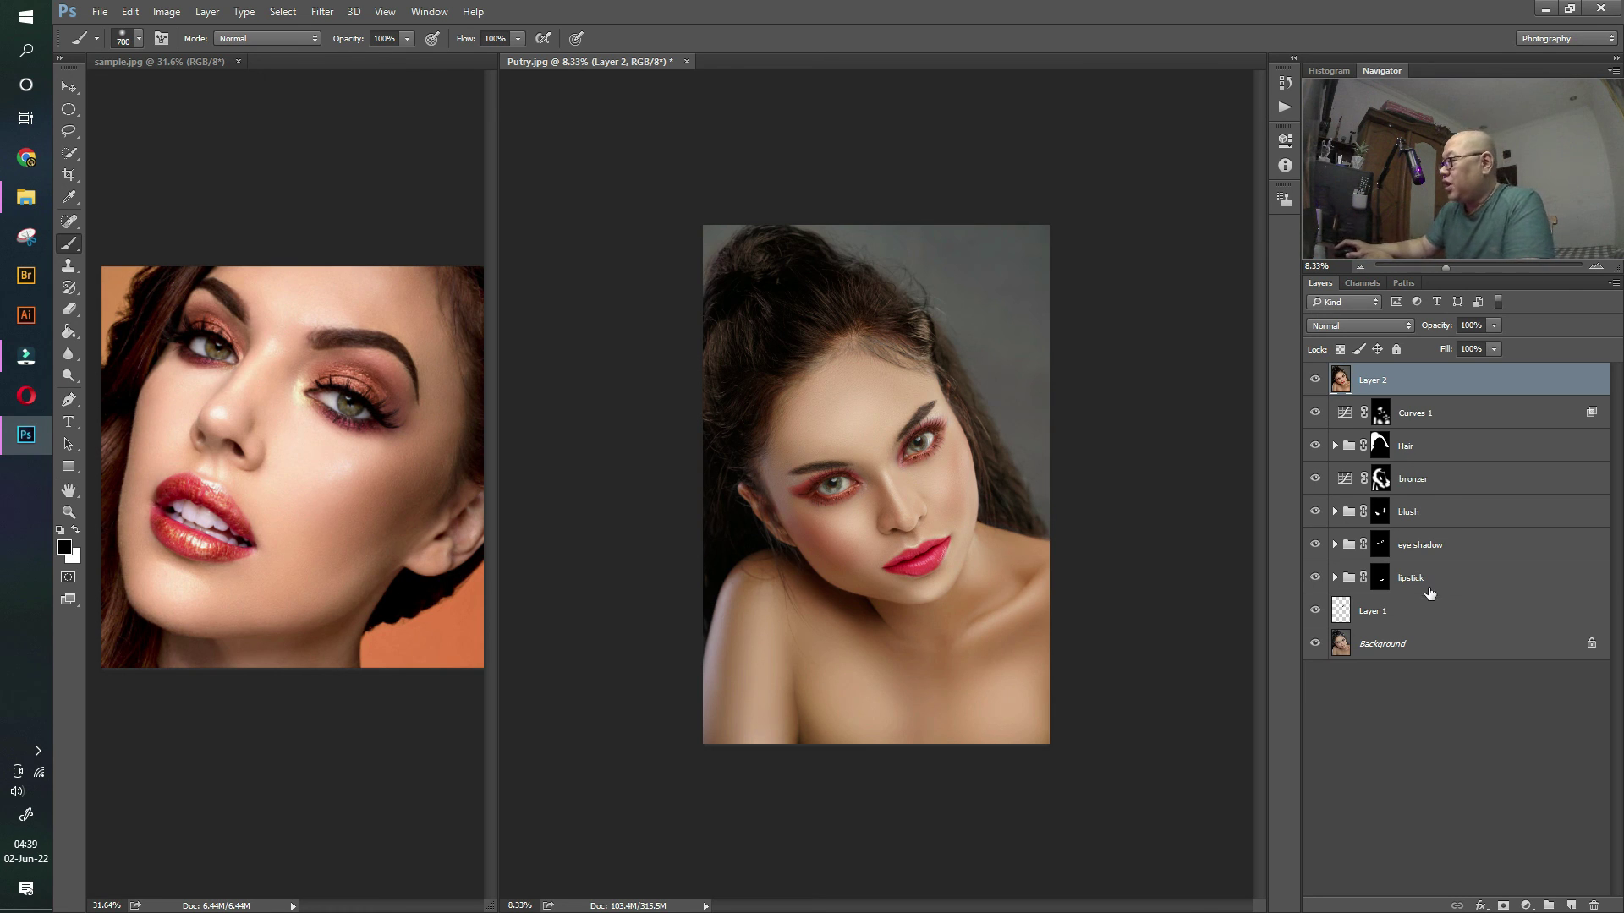
# - Add a new layer above Layer 2 filled with black and lower its opacity to 74%
pyautogui.click(1571, 905)
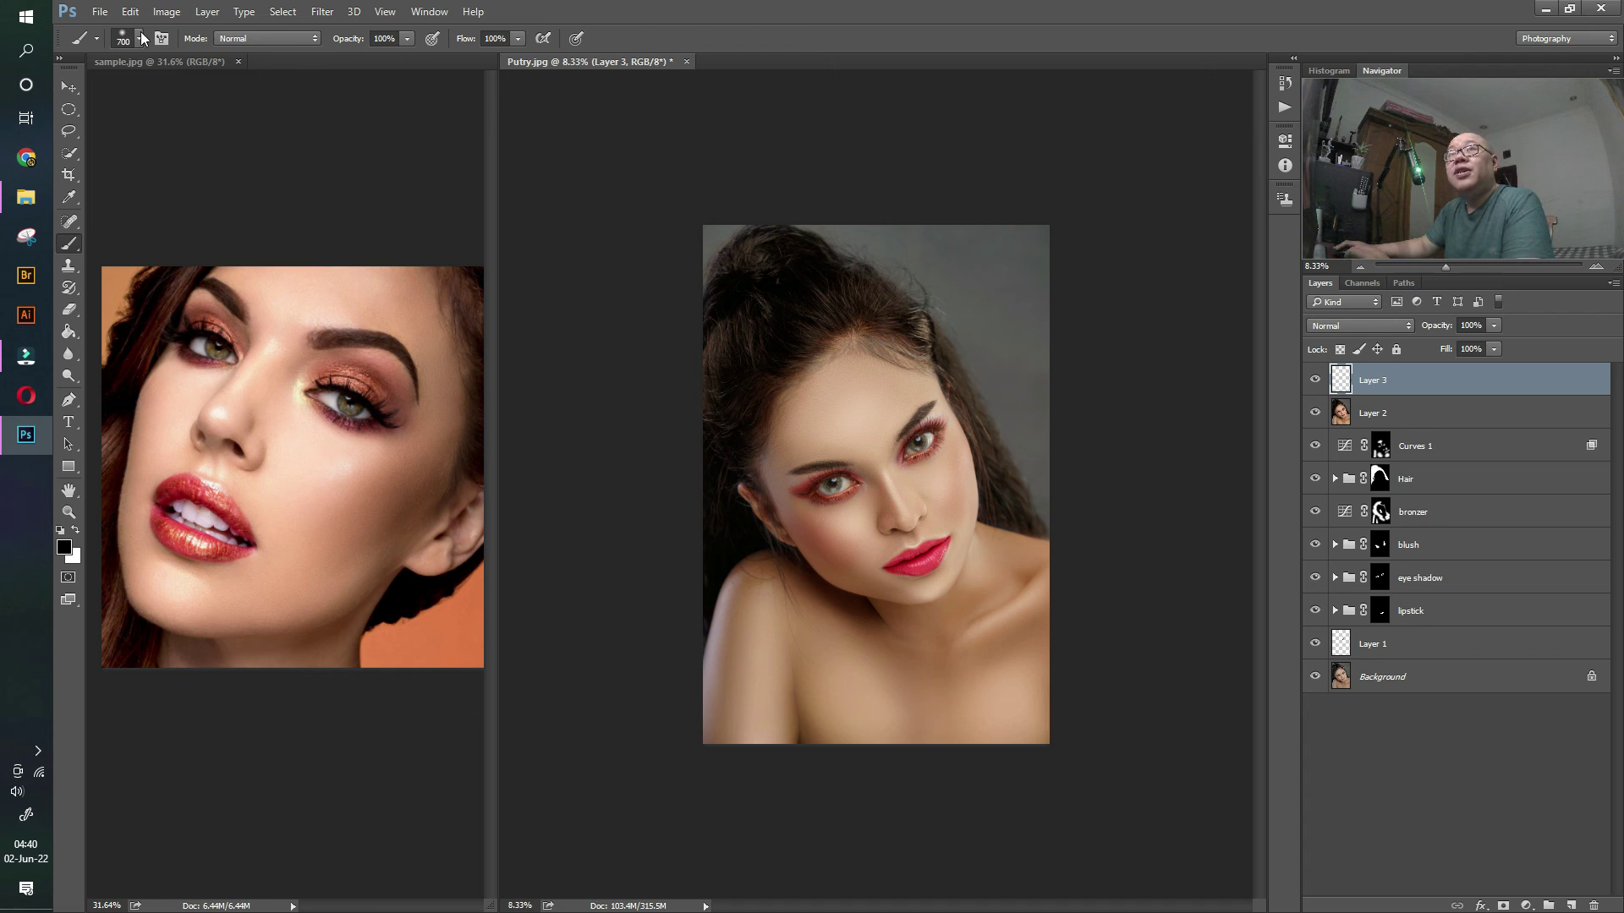
pyautogui.click(129, 12)
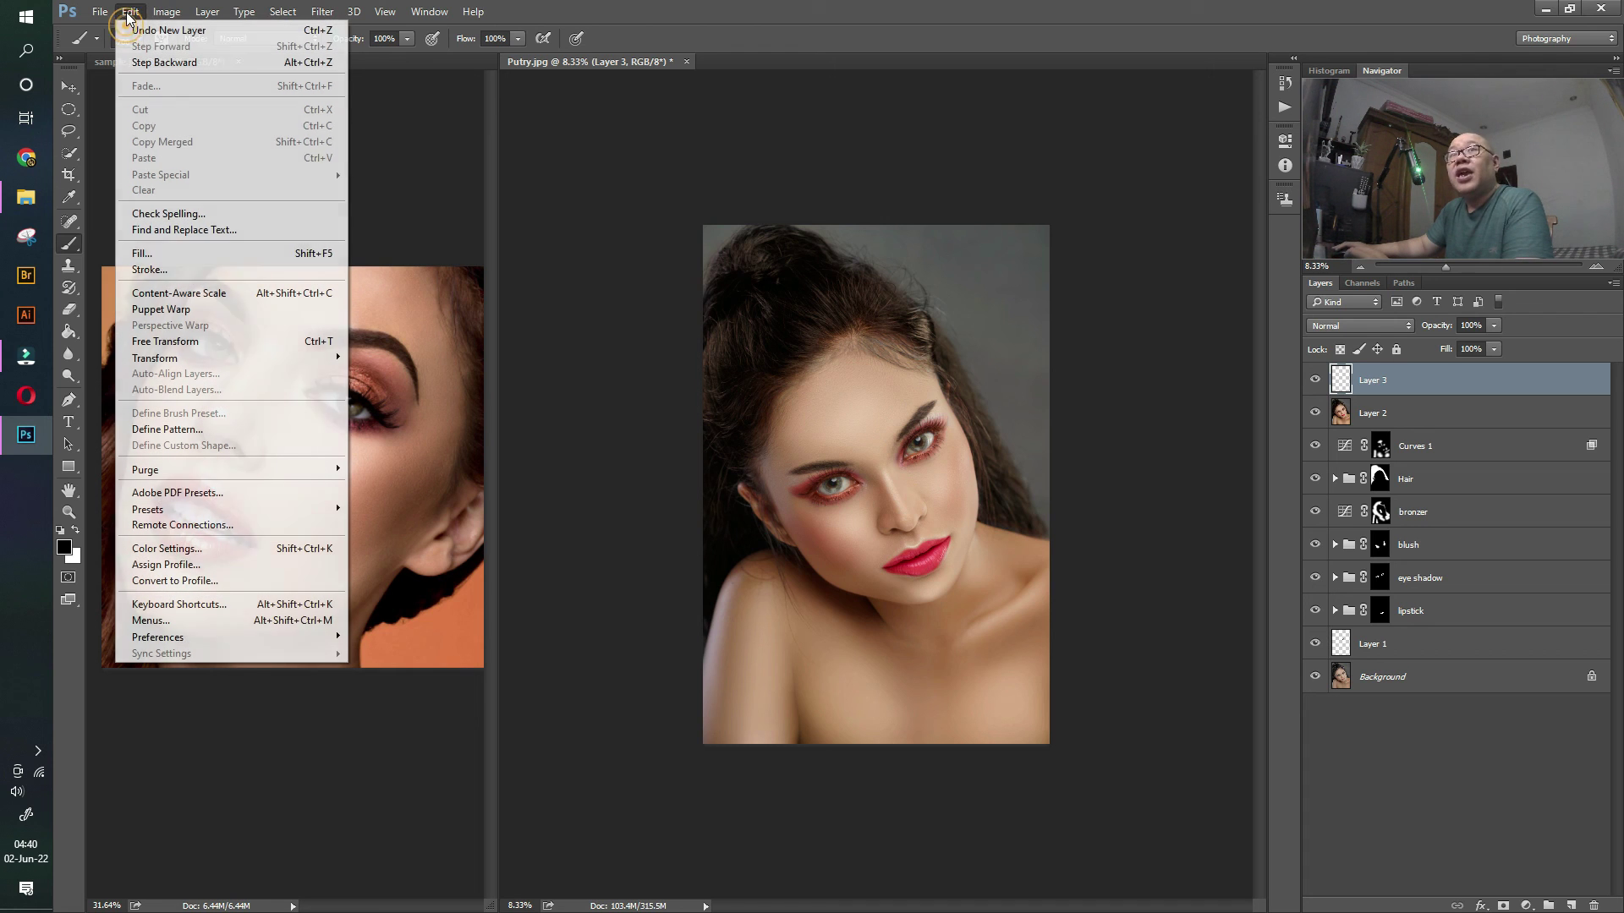
pyautogui.click(144, 253)
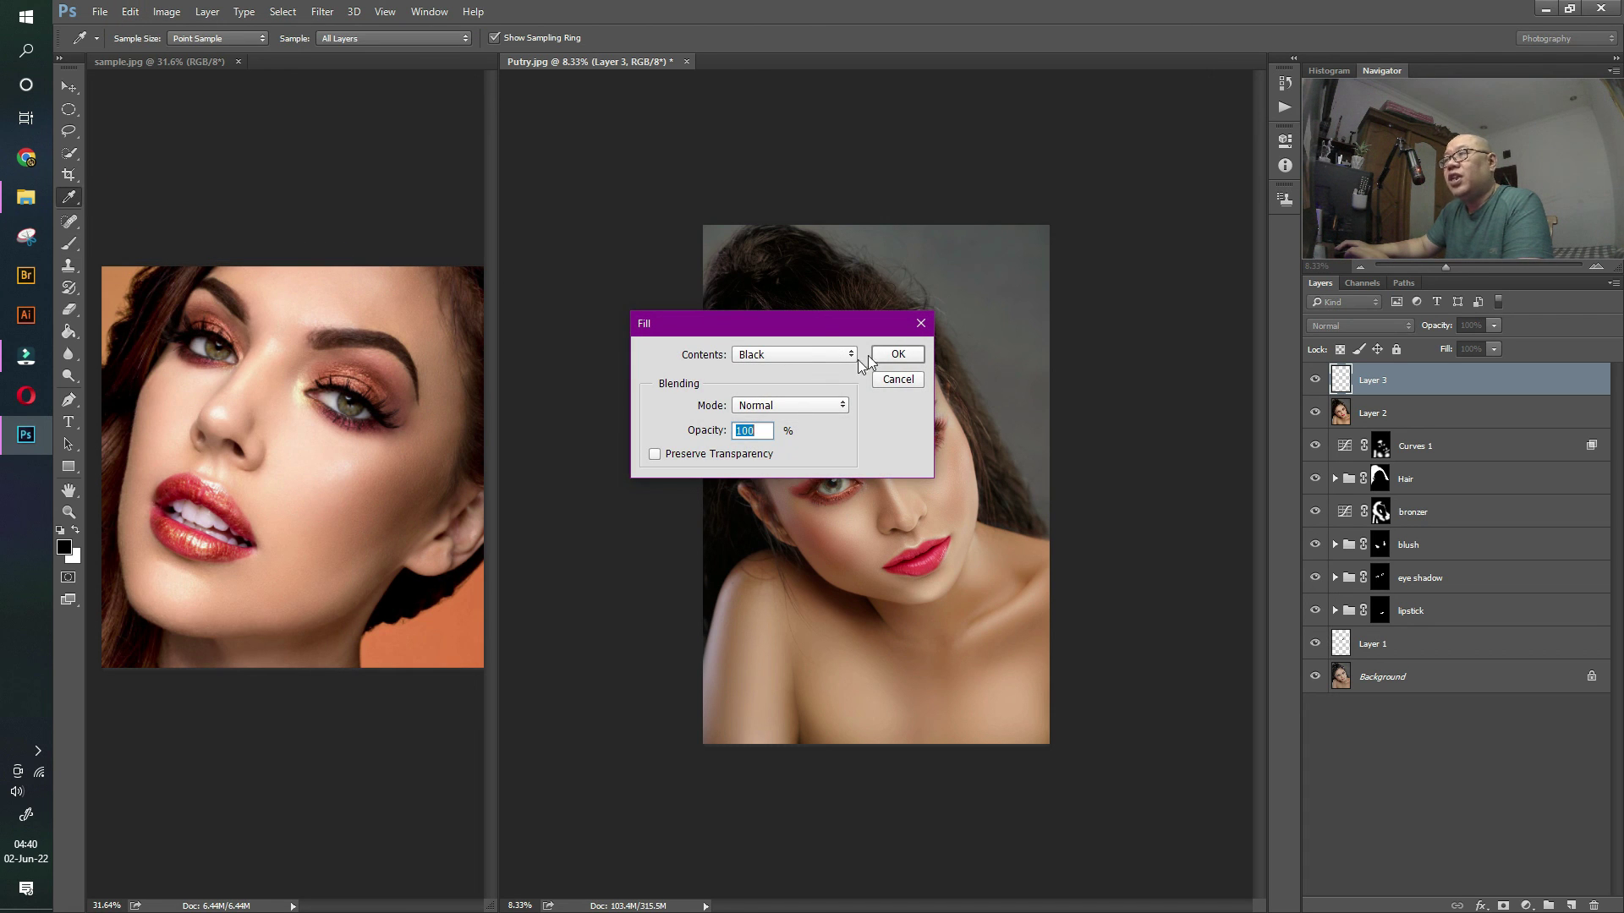
pyautogui.click(897, 354)
pyautogui.press('b')
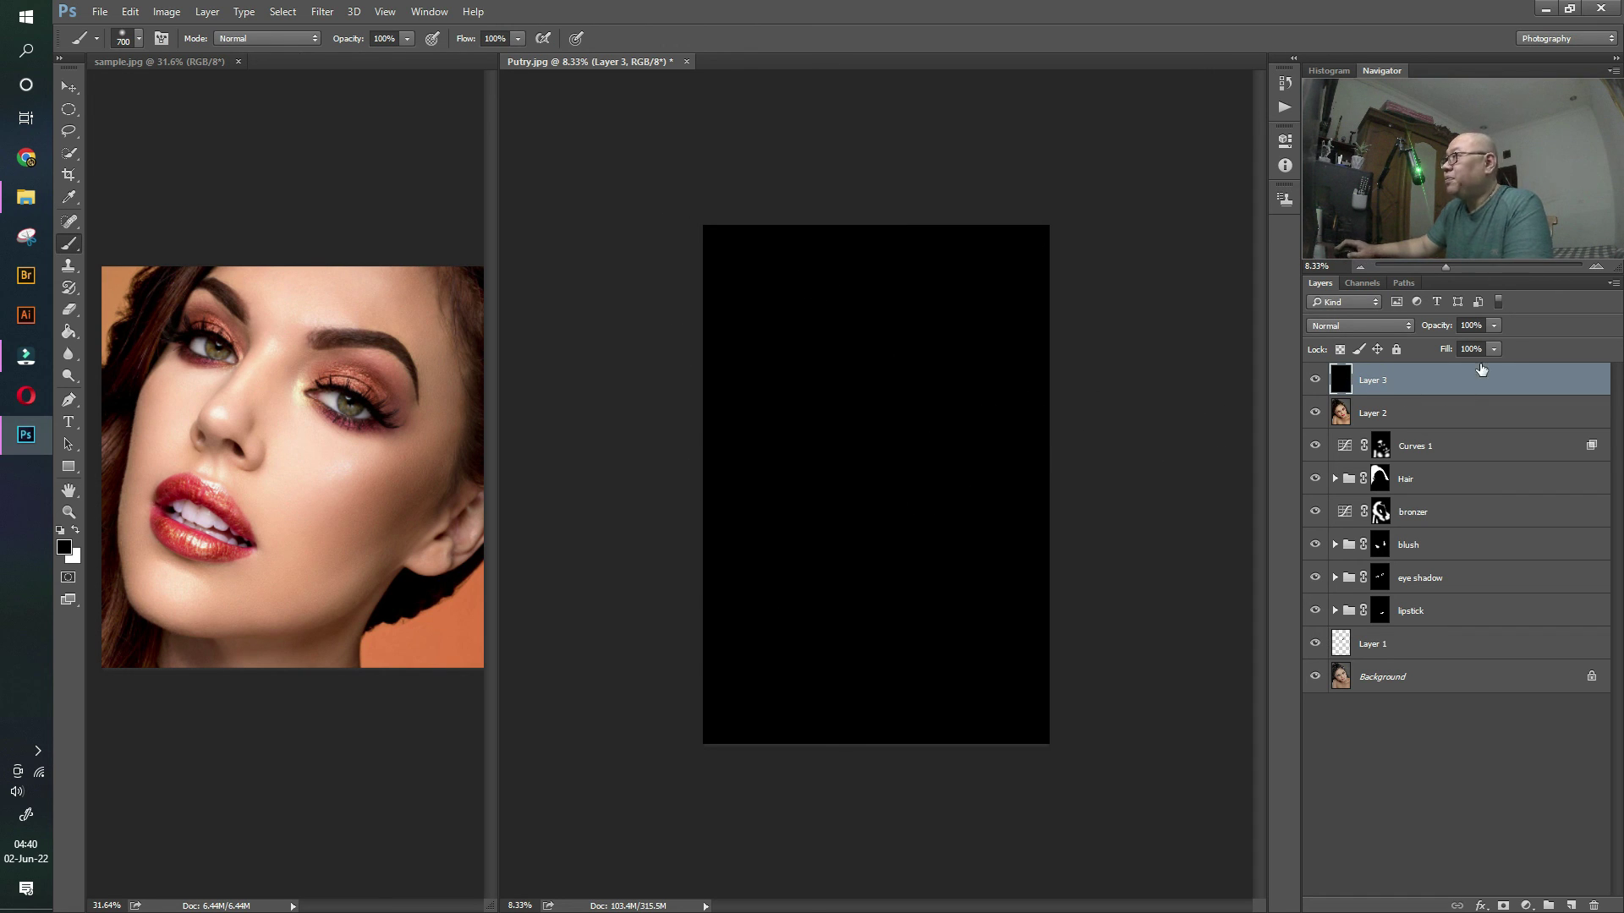
pyautogui.click(1493, 326)
pyautogui.moveTo(1478, 347); pyautogui.dragTo(1469, 340)
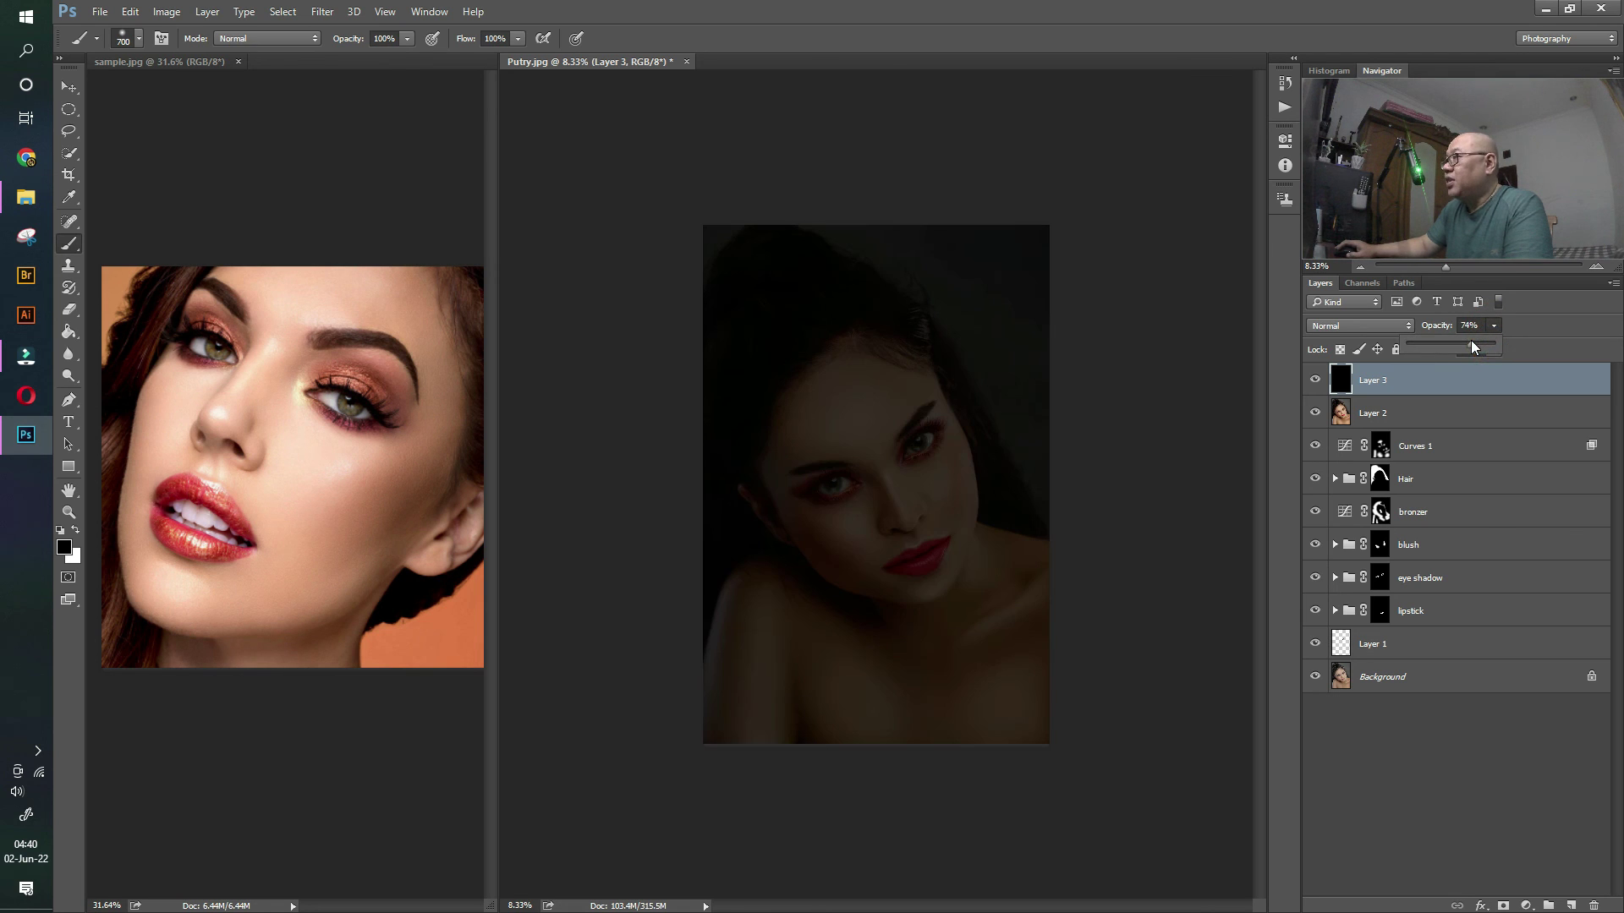
# - Clear the black on Layer 3 inside a tall elliptical selection around the face, feathered by 300 pixels, and deselect
pyautogui.click(71, 110)
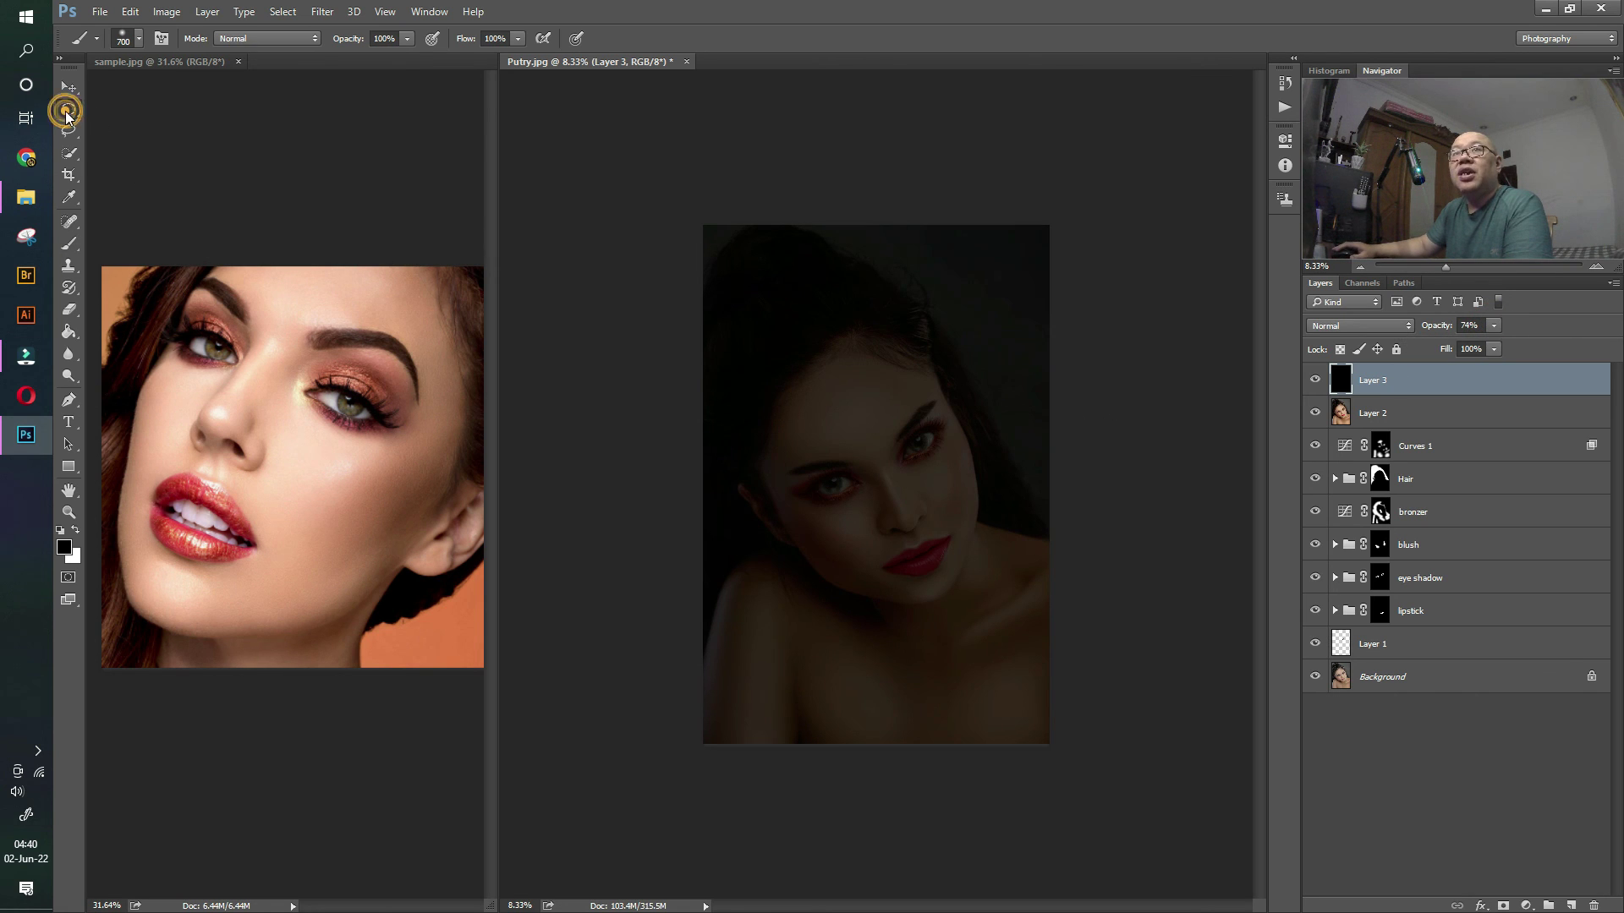
pyautogui.click(131, 122)
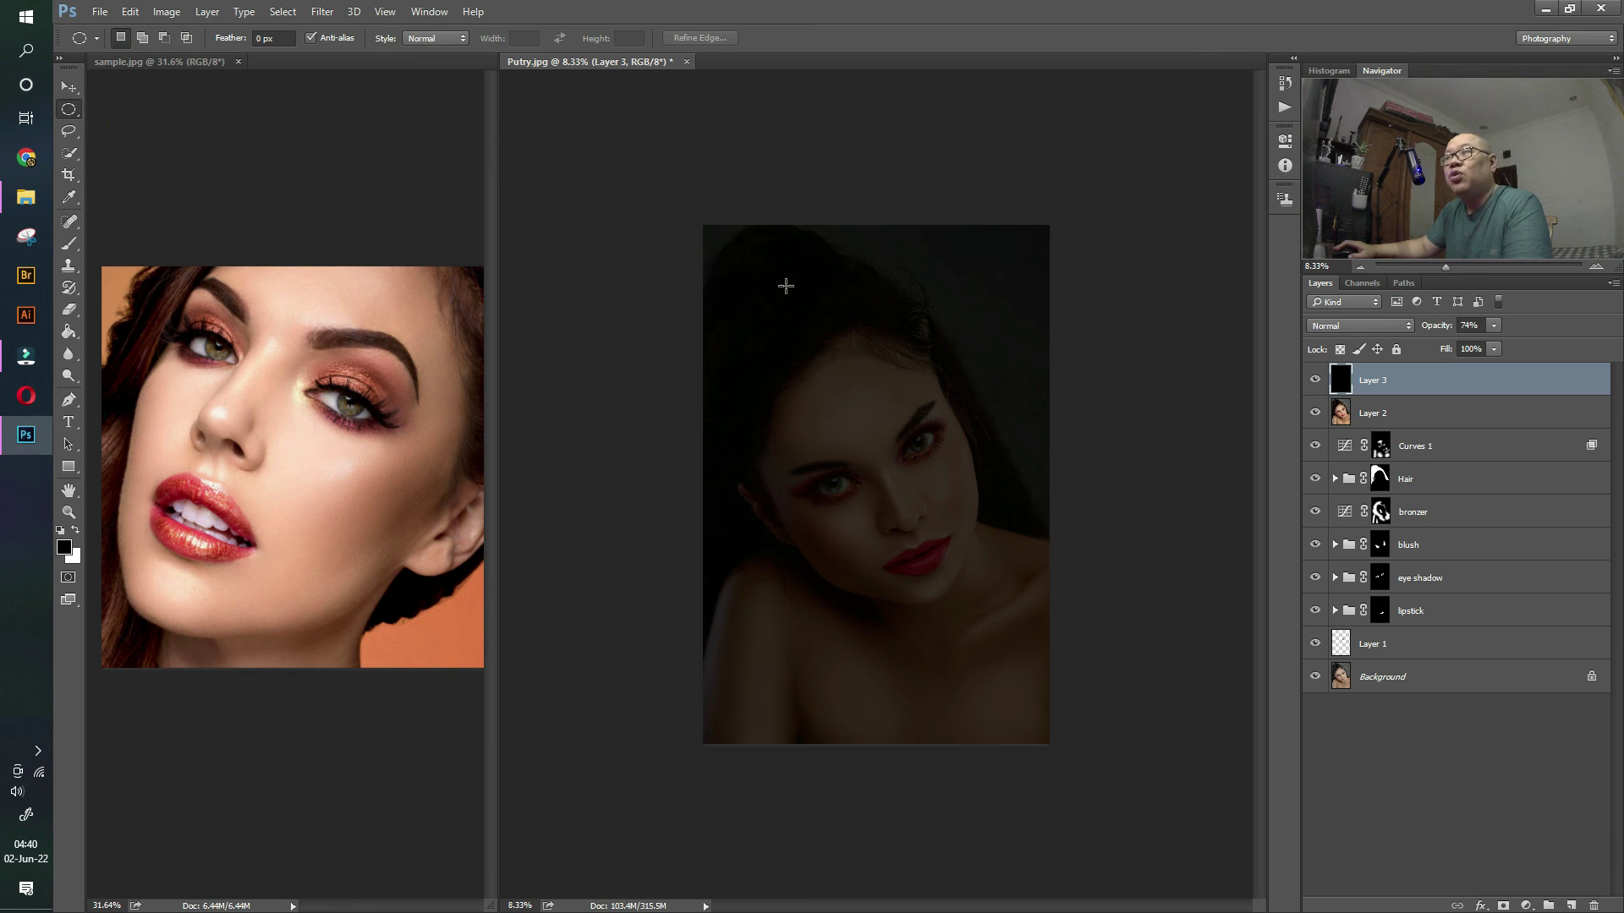
pyautogui.moveTo(742, 252); pyautogui.dragTo(1008, 715)
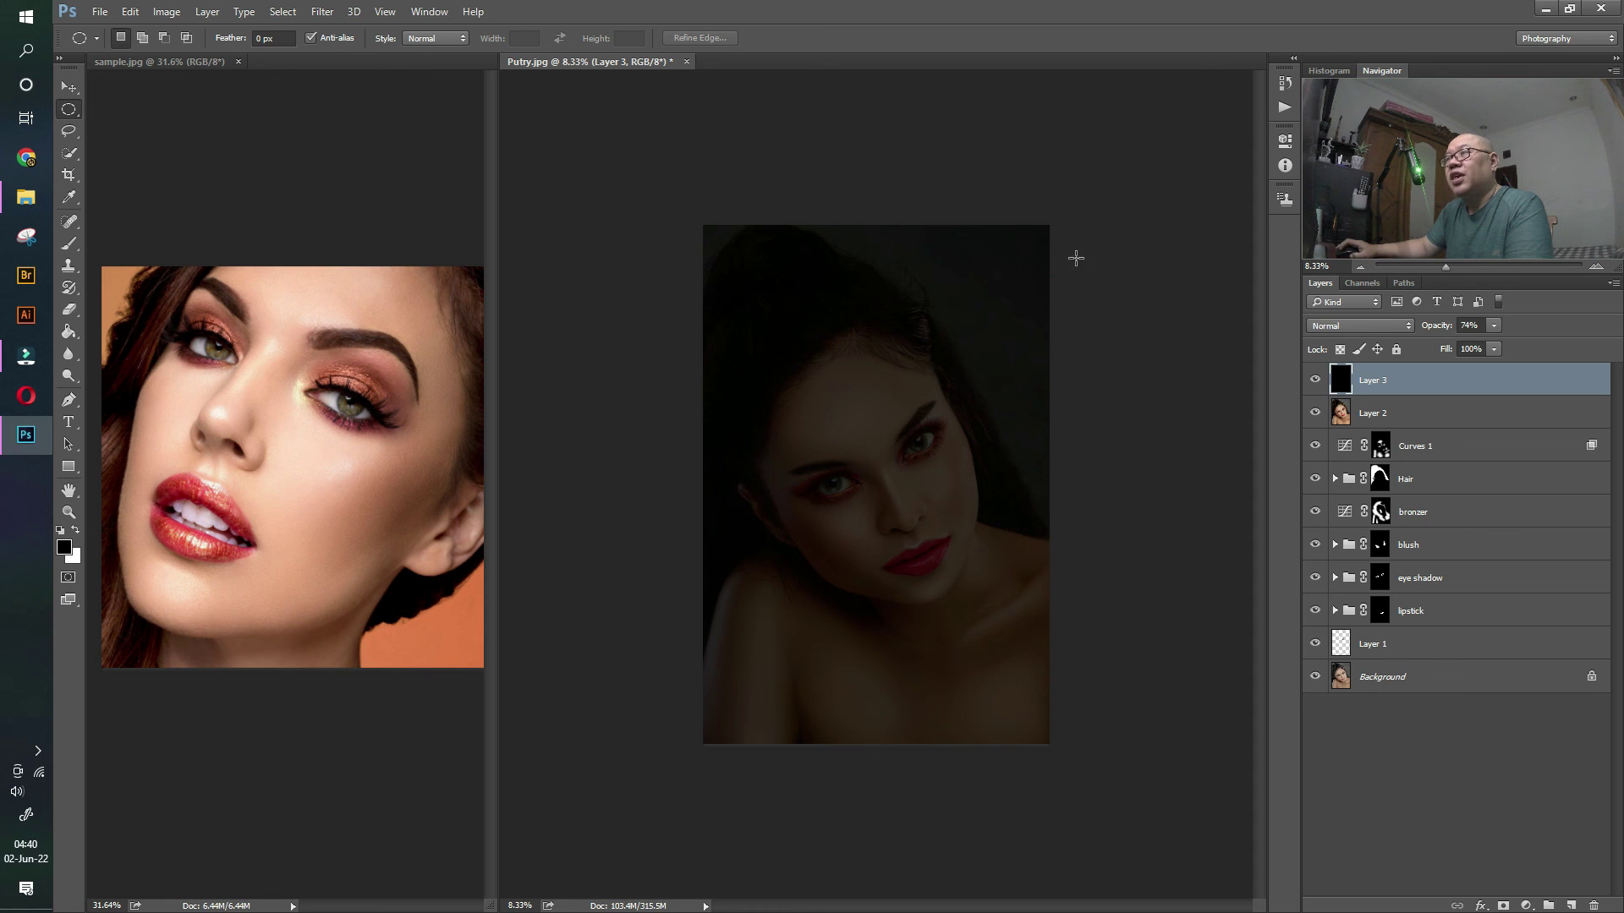
pyautogui.rightClick(895, 304)
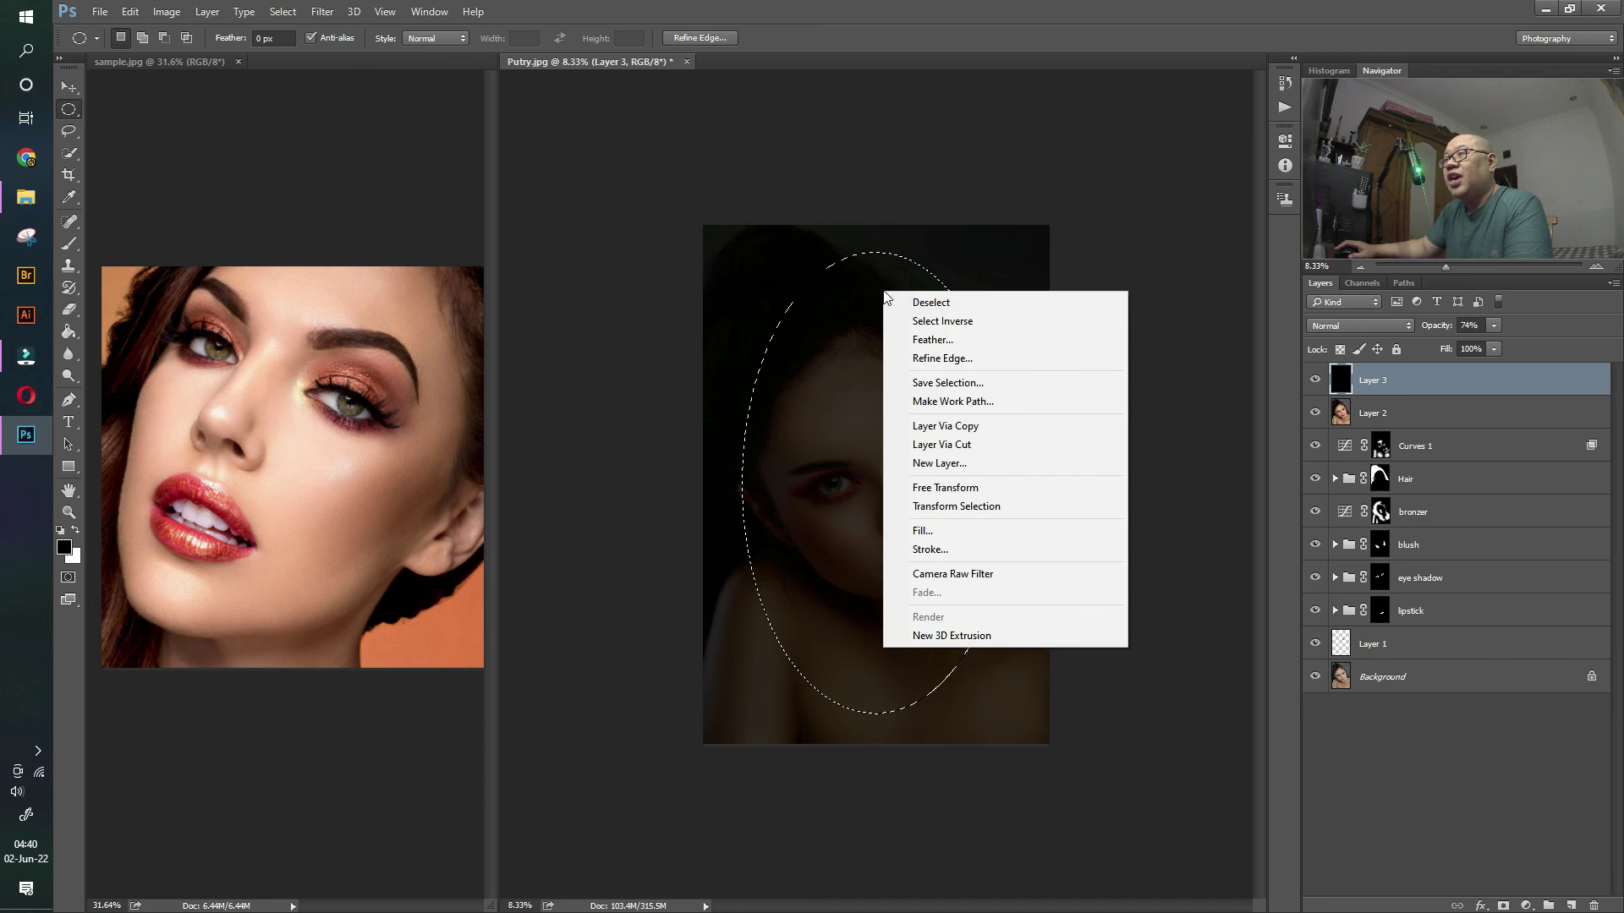
pyautogui.click(943, 354)
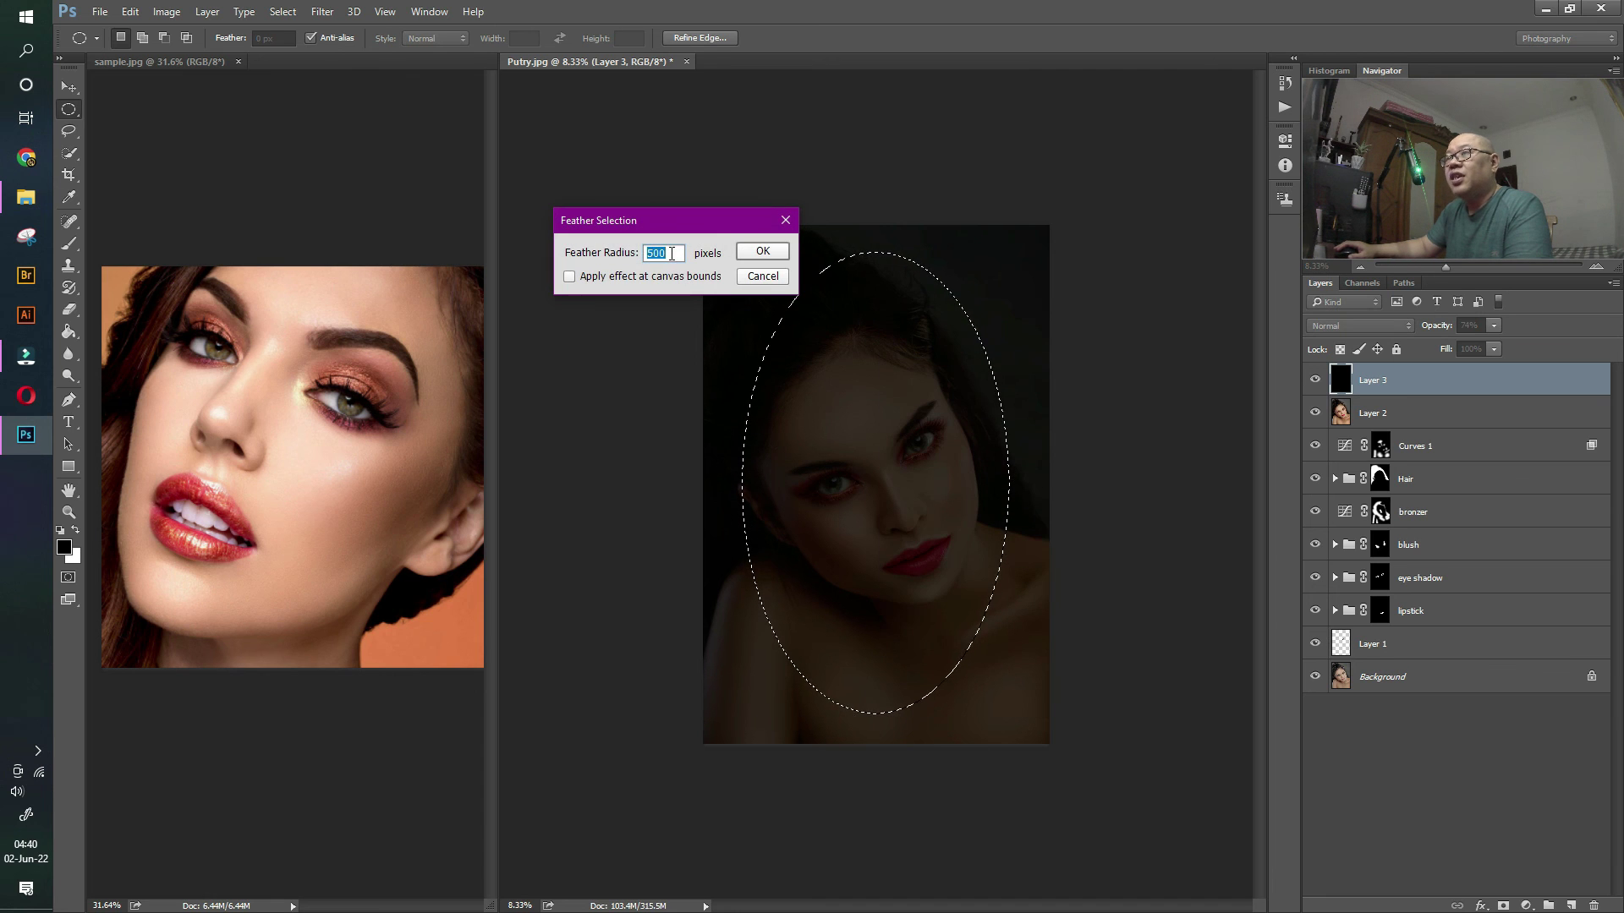
pyautogui.write('300')
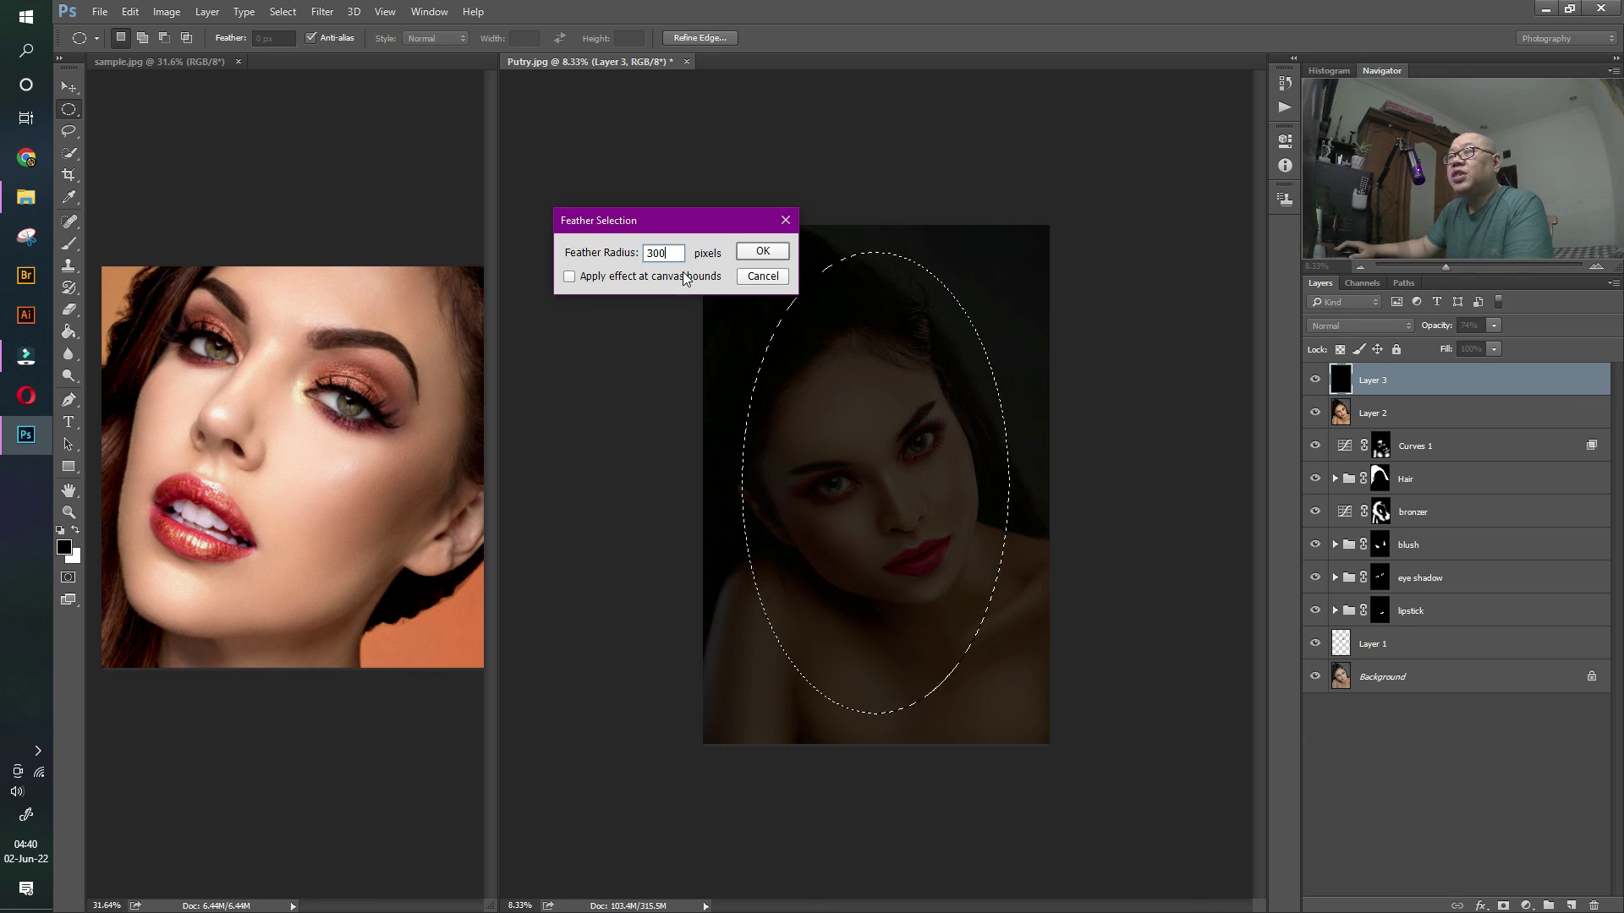
pyautogui.click(763, 251)
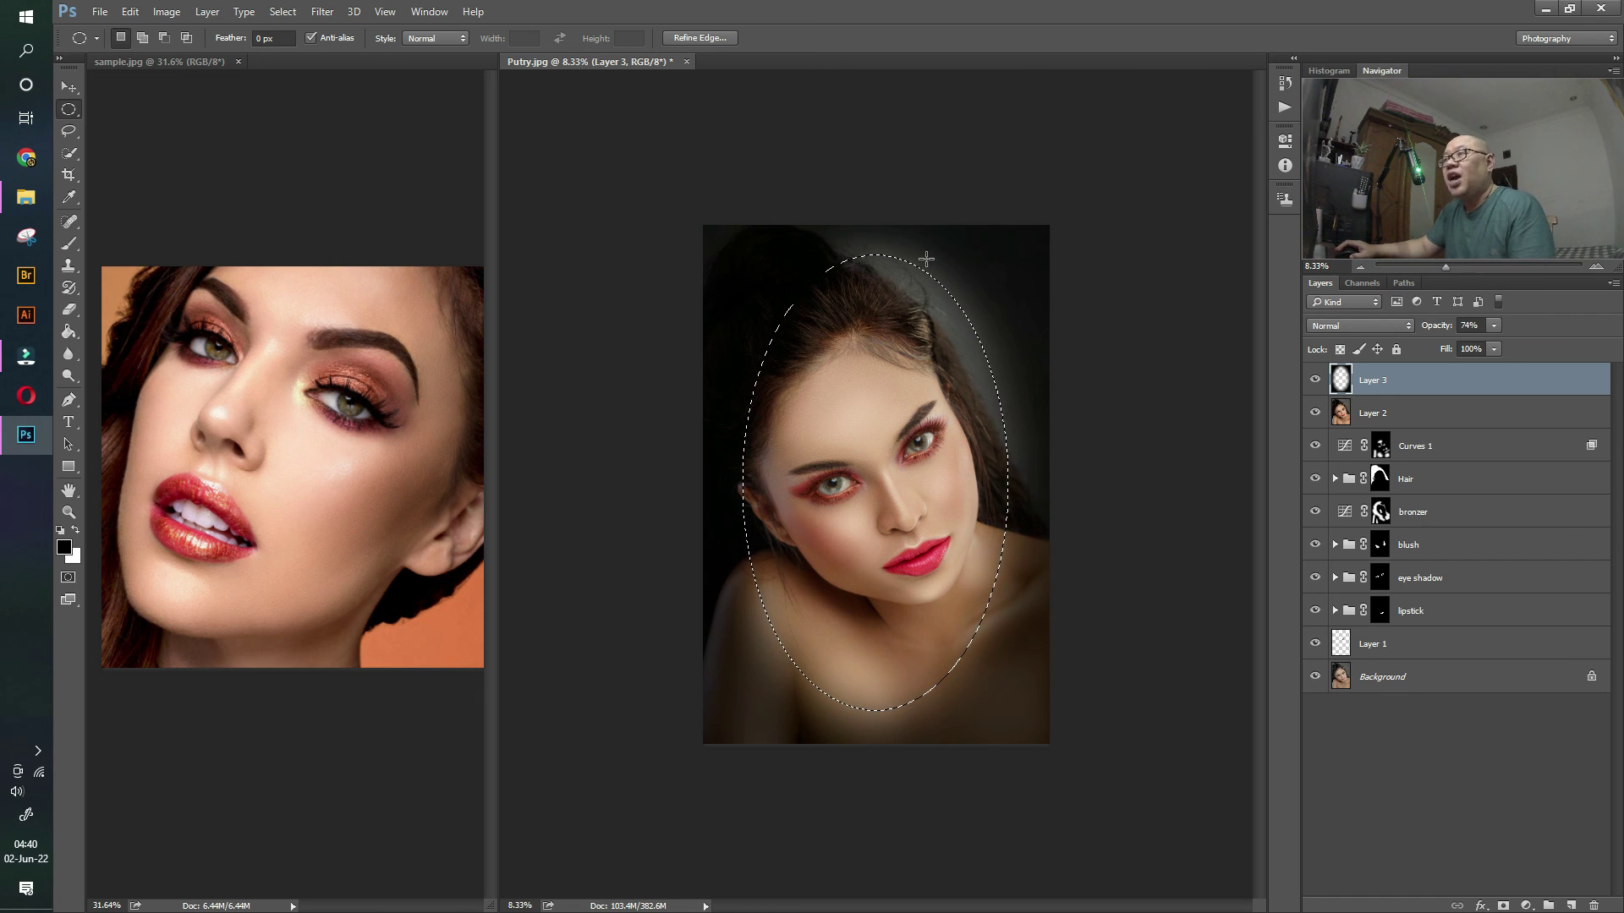
pyautogui.hotkey('ctrl', 'd')
# - Reduce the black vignette on Layer 3 to 35% opacity and compare the portrait with and without it
pyautogui.click(1493, 324)
pyautogui.moveTo(1473, 341); pyautogui.dragTo(1459, 343)
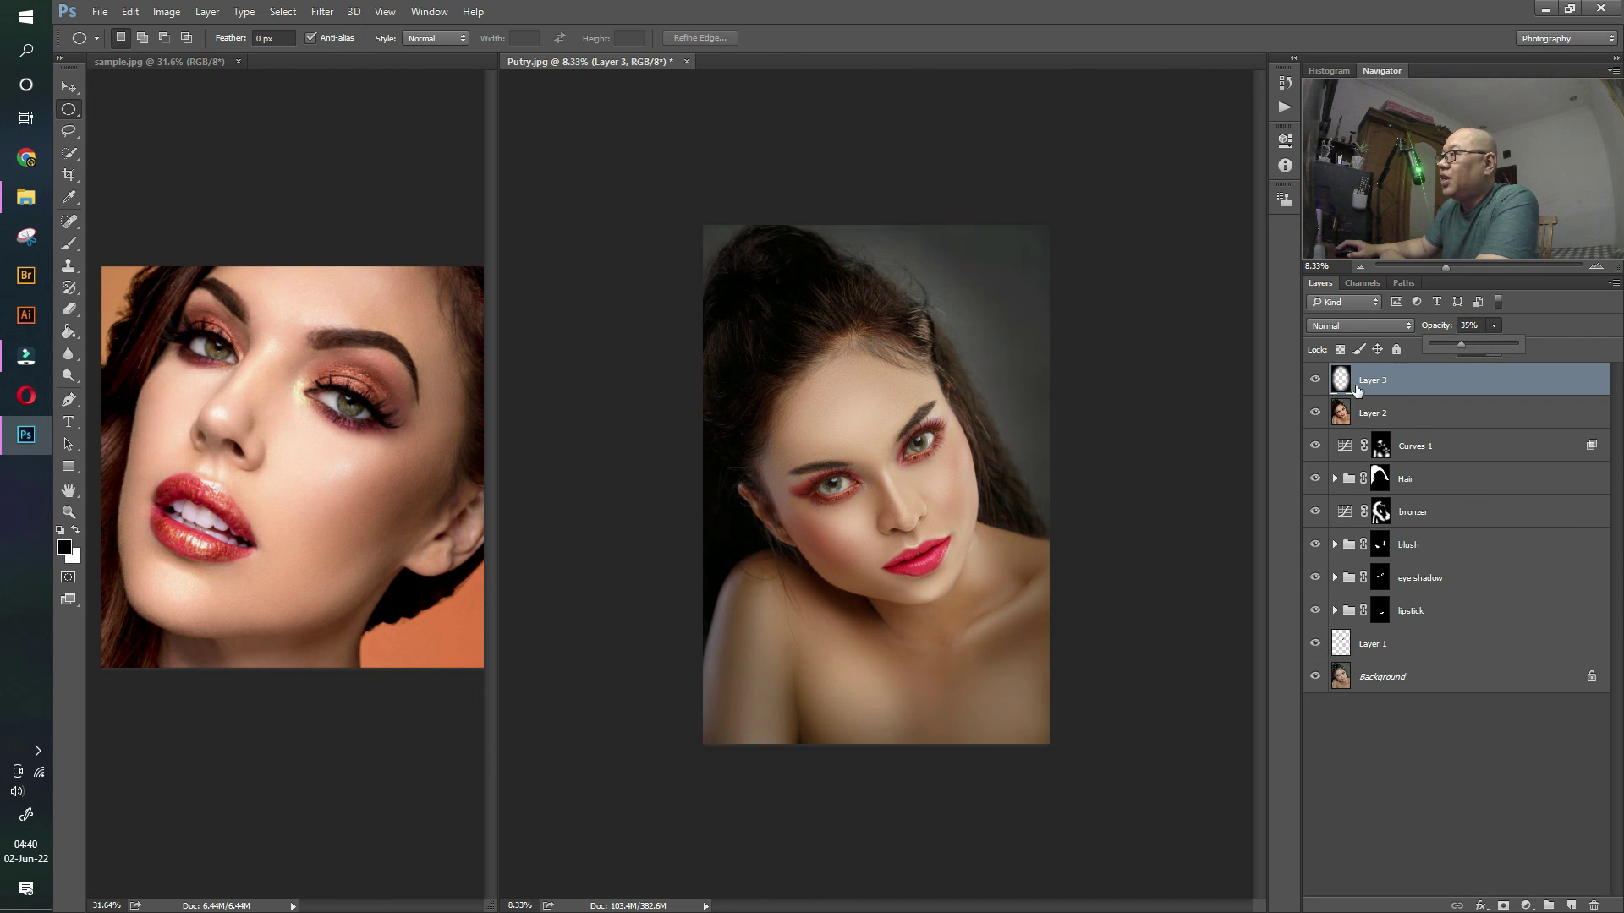
pyautogui.click(1313, 381)
pyautogui.click(1313, 381)
pyautogui.click(1313, 381)
pyautogui.click(1313, 381)
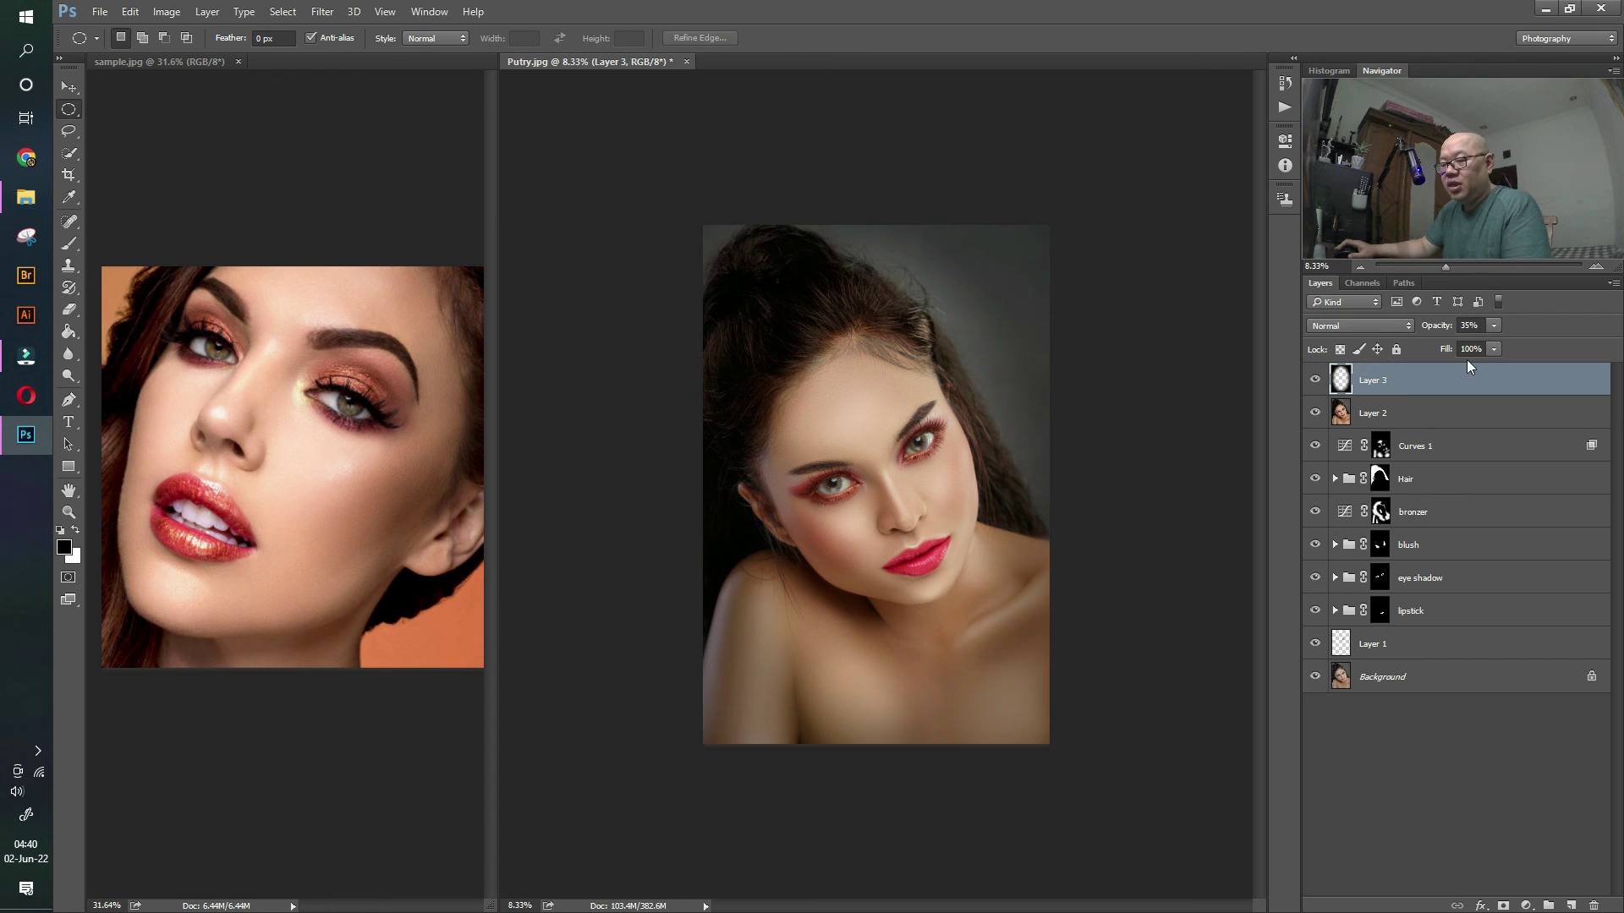
# - Enlarge the Layer 3 vignette beyond the canvas with Free Transform and compare the portrait with and without it
pyautogui.hotkey('ctrl', 't')
pyautogui.moveTo(1109, 189); pyautogui.dragTo(1055, 131)
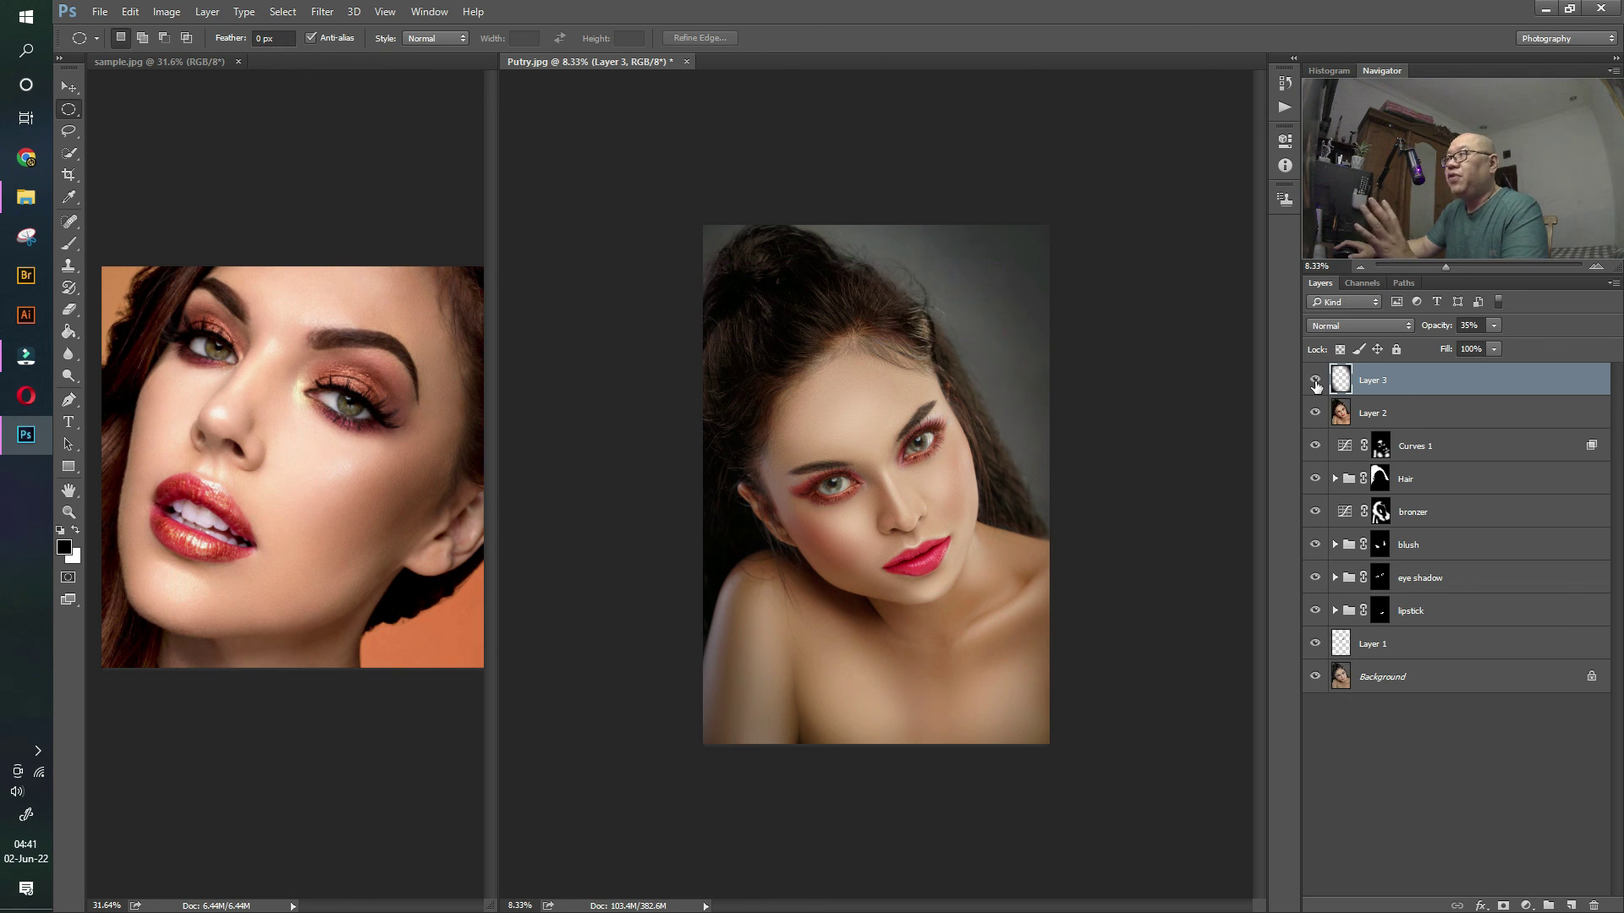
pyautogui.click(1316, 381)
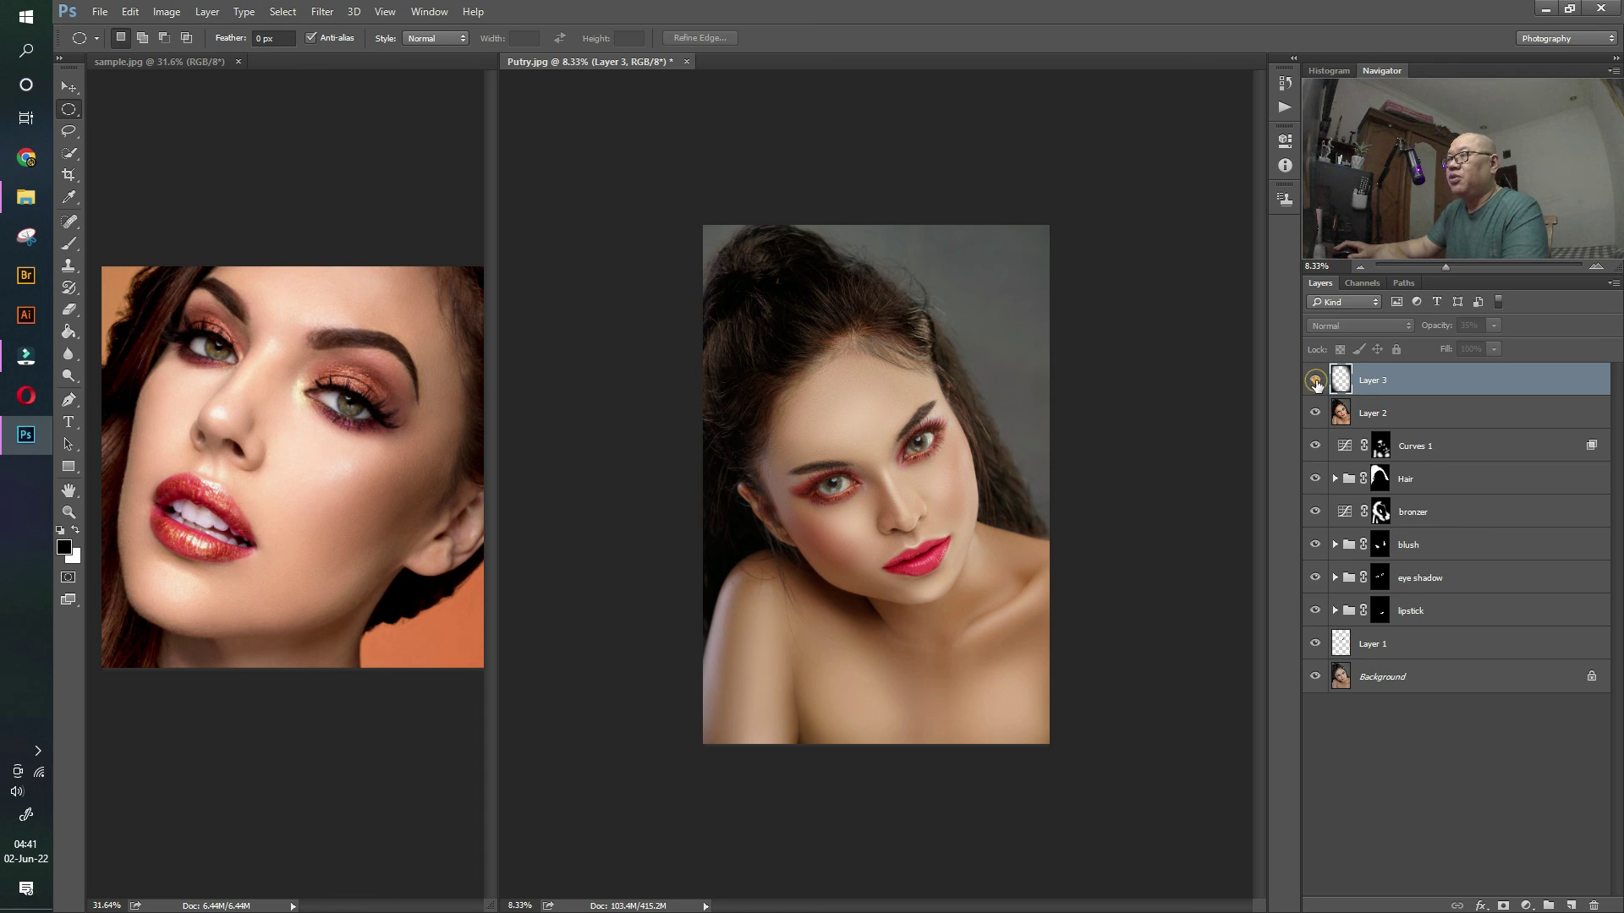
pyautogui.click(1315, 381)
pyautogui.click(1316, 381)
pyautogui.click(1316, 382)
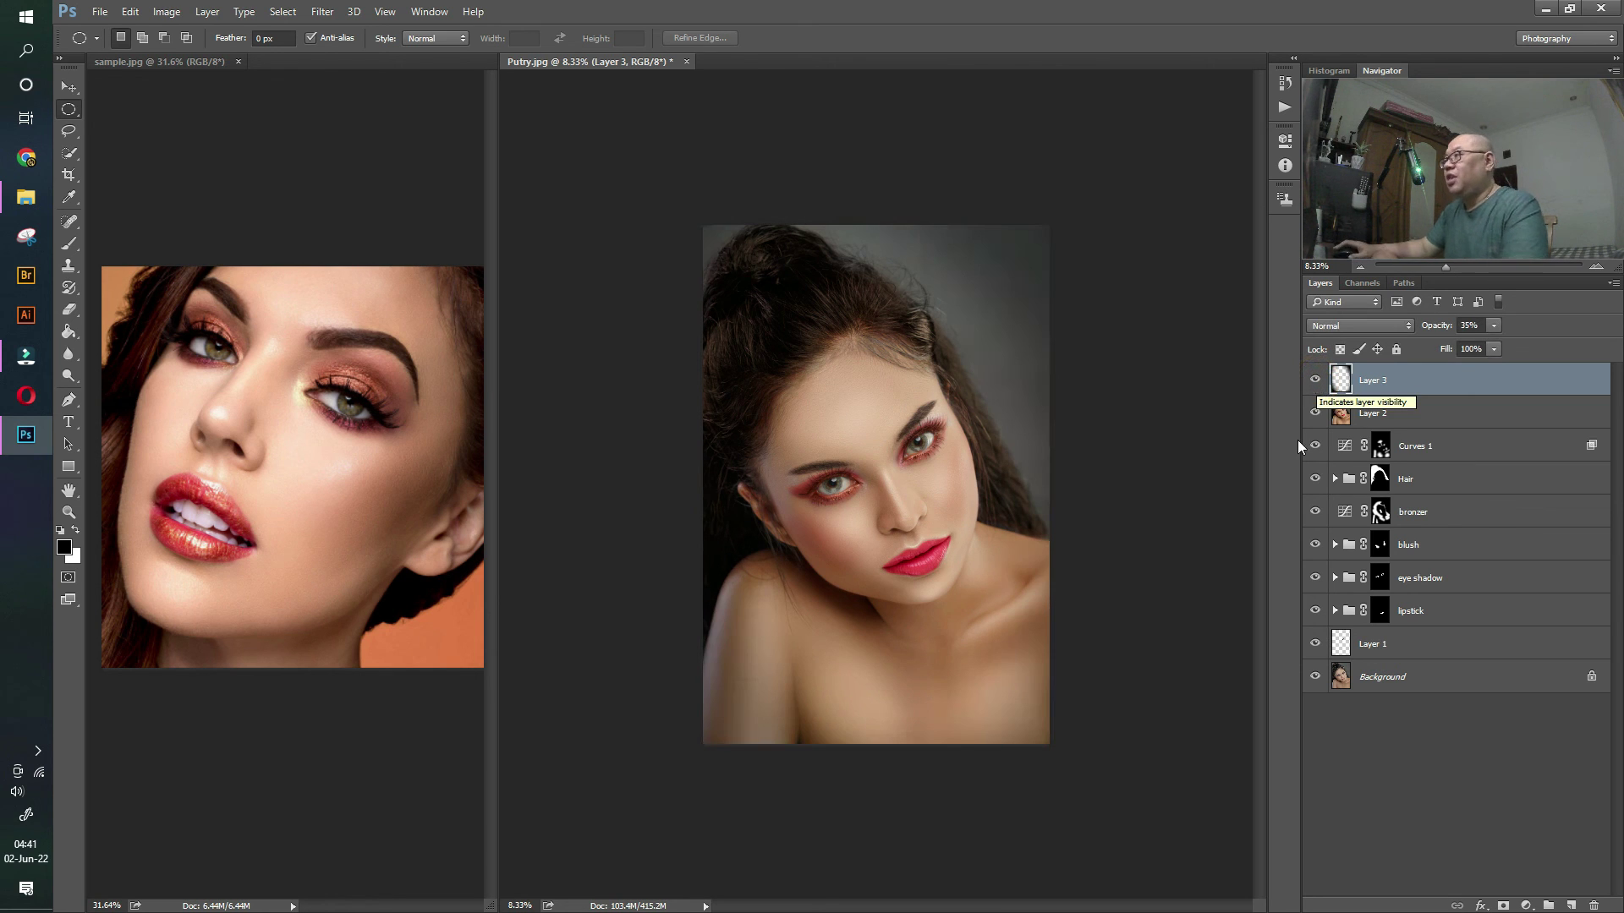